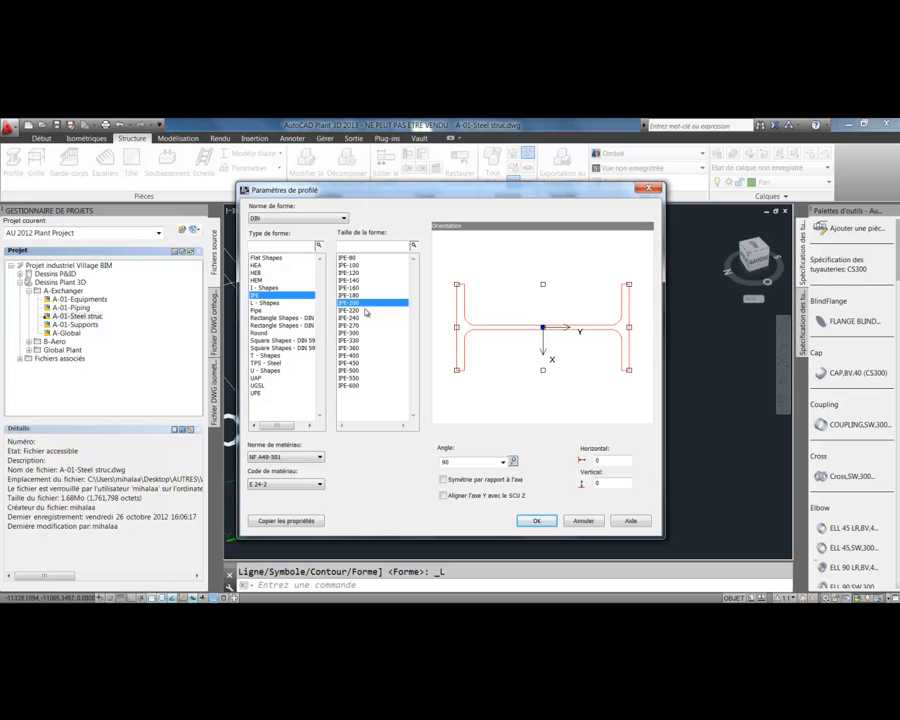
- Set the steel profile's material standard to NF A49-501 and its material code to E 24-2
{"action": "left_click", "coordinate": [289, 457]}
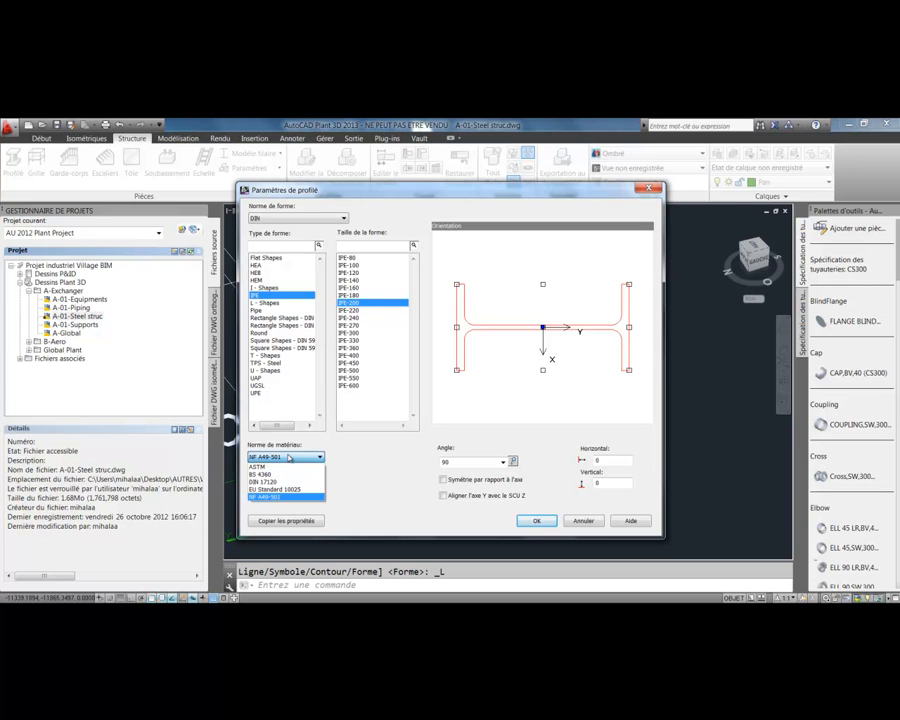
{"action": "left_click", "coordinate": [285, 496]}
{"action": "left_click", "coordinate": [305, 484]}
{"action": "left_click", "coordinate": [275, 500]}
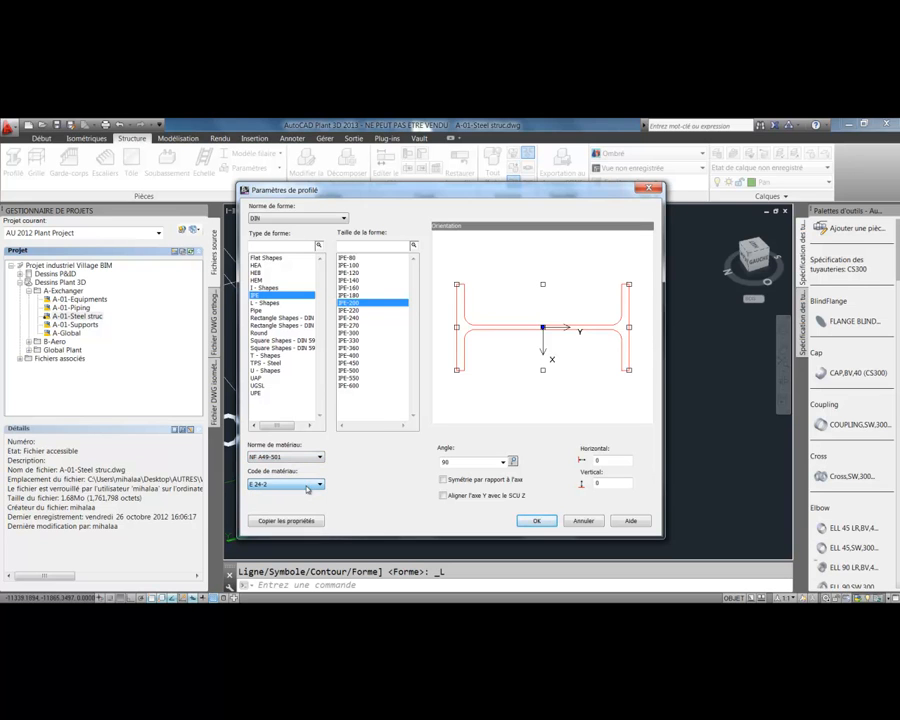
{"action": "left_click", "coordinate": [536, 522]}
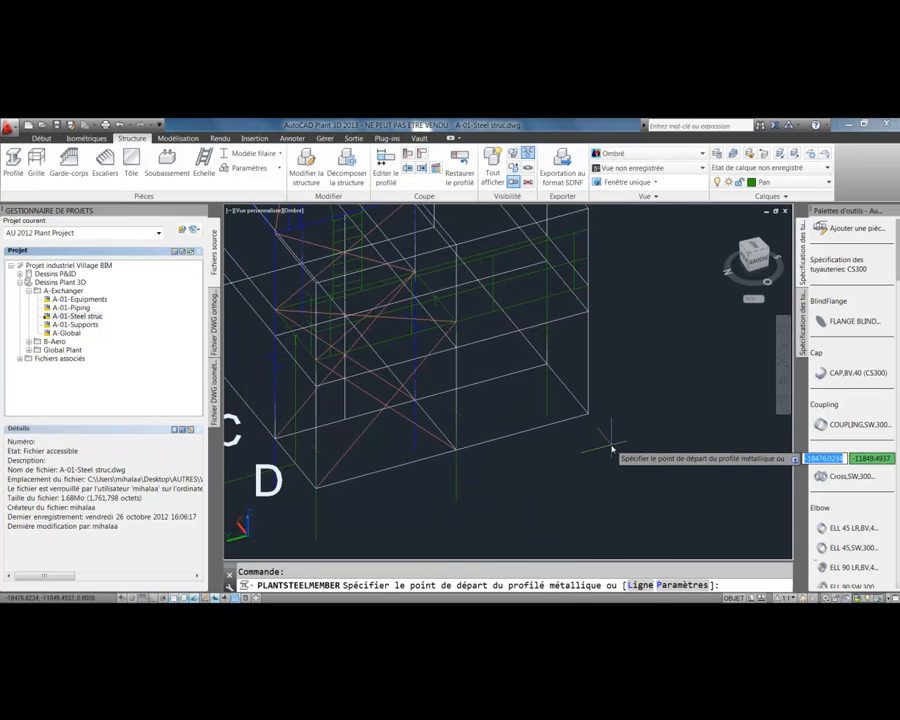
- Place a vertical IPE-200 column 2500 long at the platform's open grid corner and display the structure as a realistic model
{"action": "left_click", "coordinate": [589, 415]}
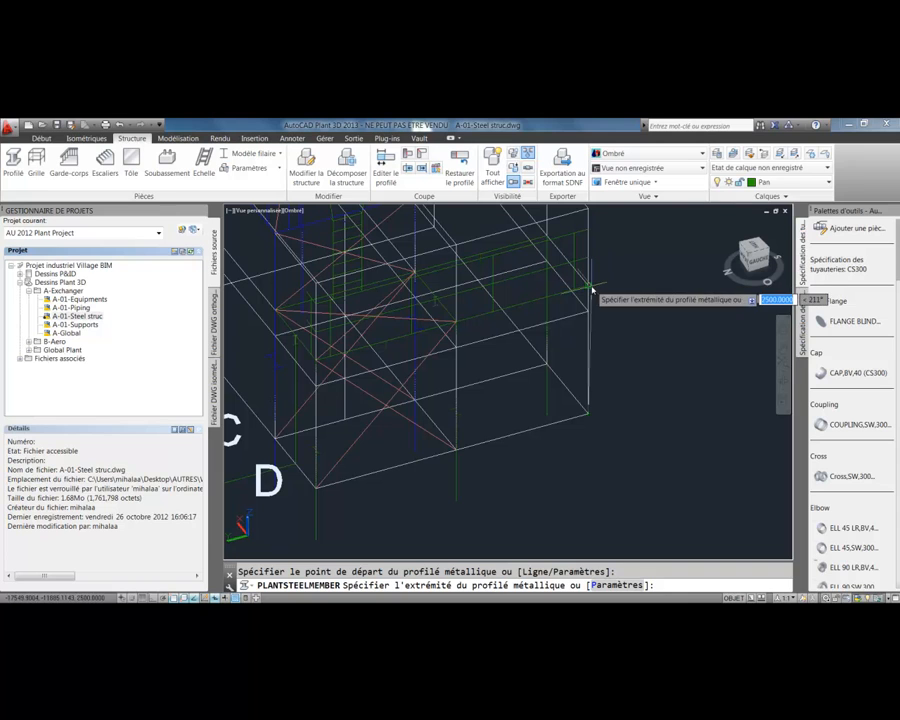
{"action": "left_click", "coordinate": [590, 289]}
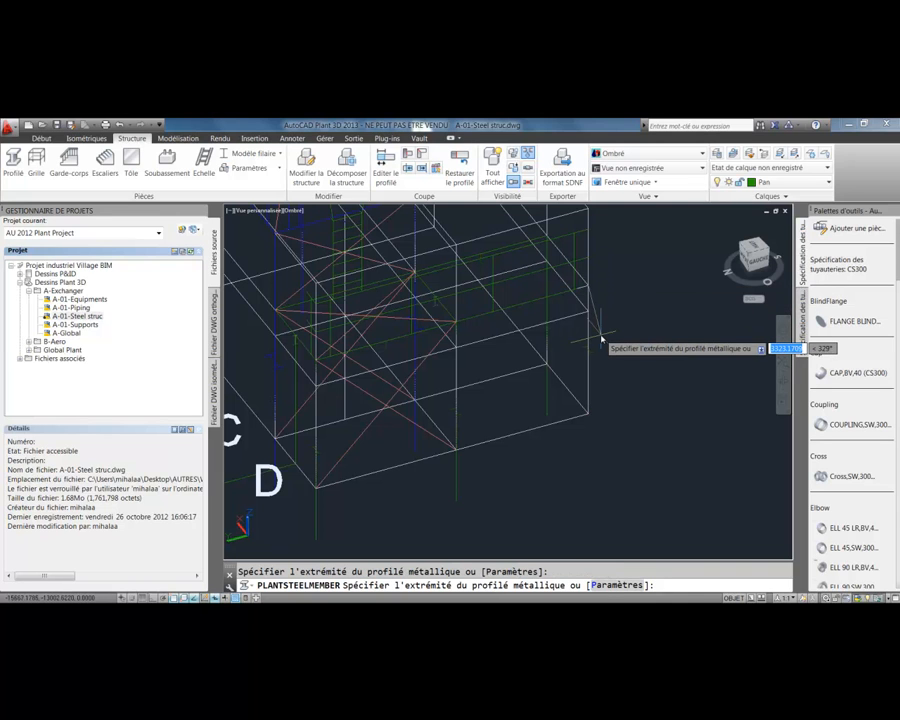
{"action": "key", "text": "Escape"}
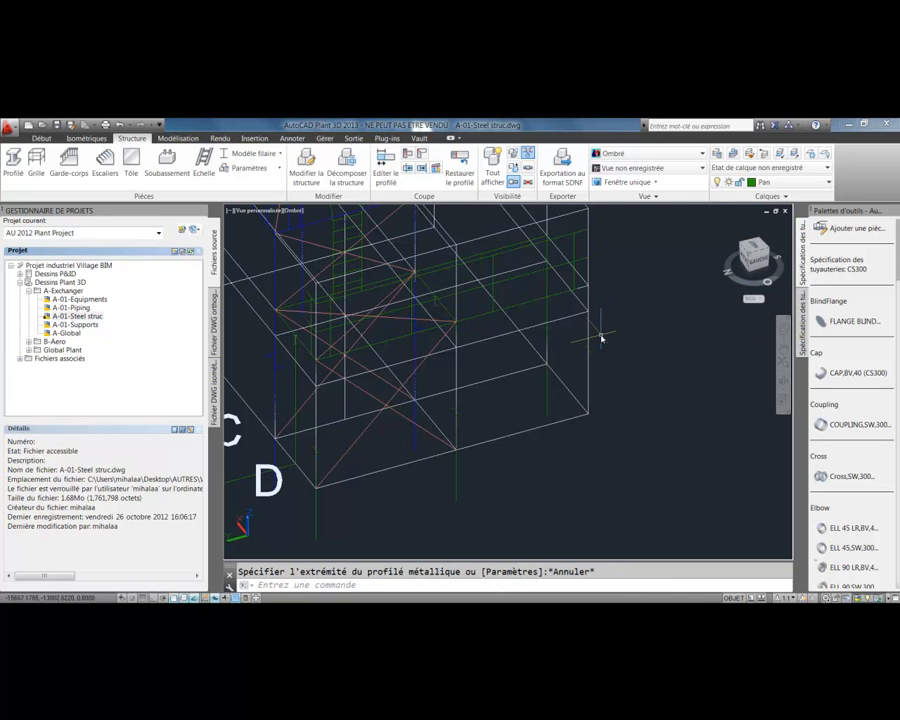
{"action": "left_click", "coordinate": [253, 154]}
{"action": "left_click", "coordinate": [262, 242]}
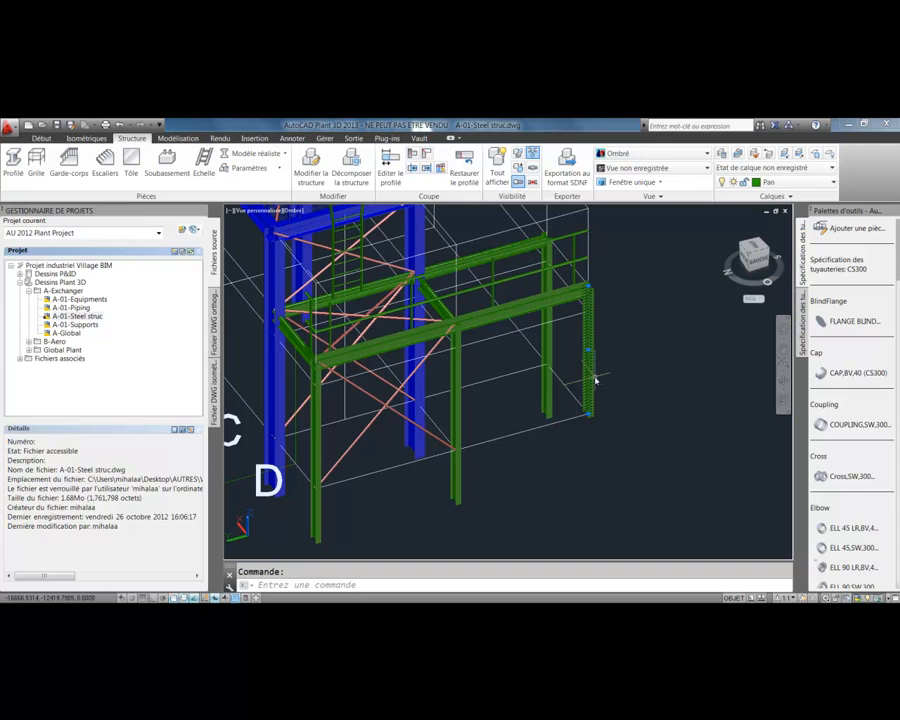
- Extend the new corner column downward by setting its origin Z to -1000
{"action": "key", "text": "ctrl+1"}
{"action": "left_click_drag", "start_coordinate": [4, 272], "coordinate": [5, 328]}
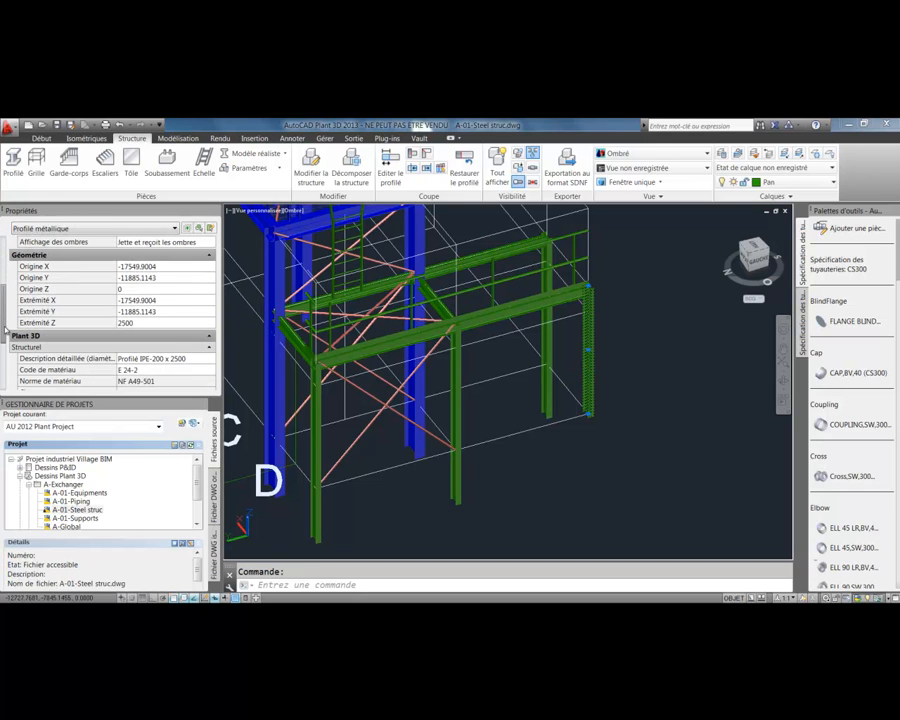
{"action": "left_click", "coordinate": [136, 289]}
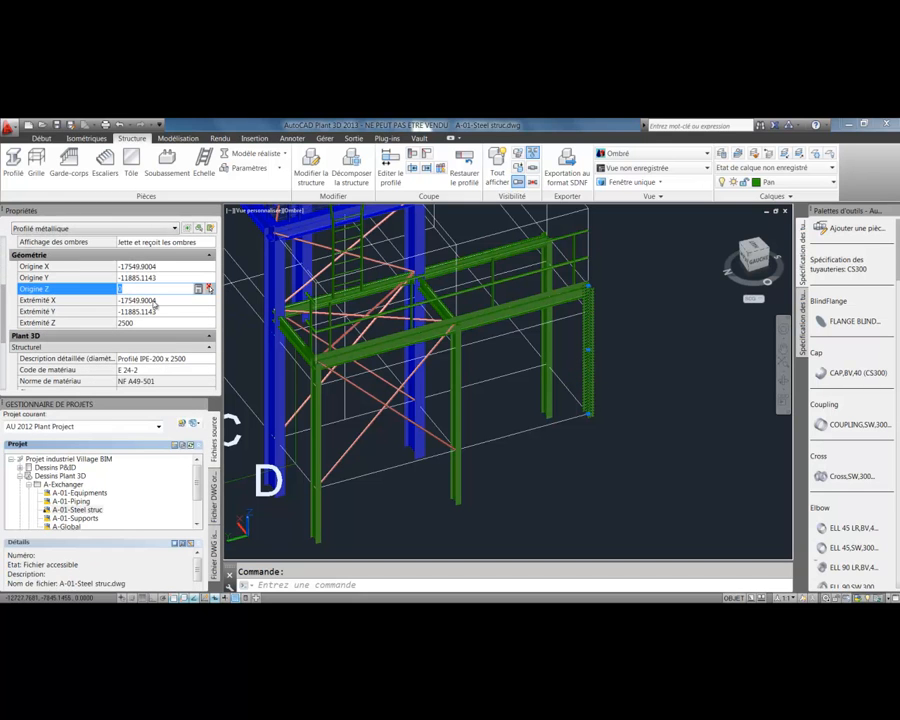
{"action": "type", "text": "-1000"}
{"action": "left_click", "coordinate": [156, 300]}
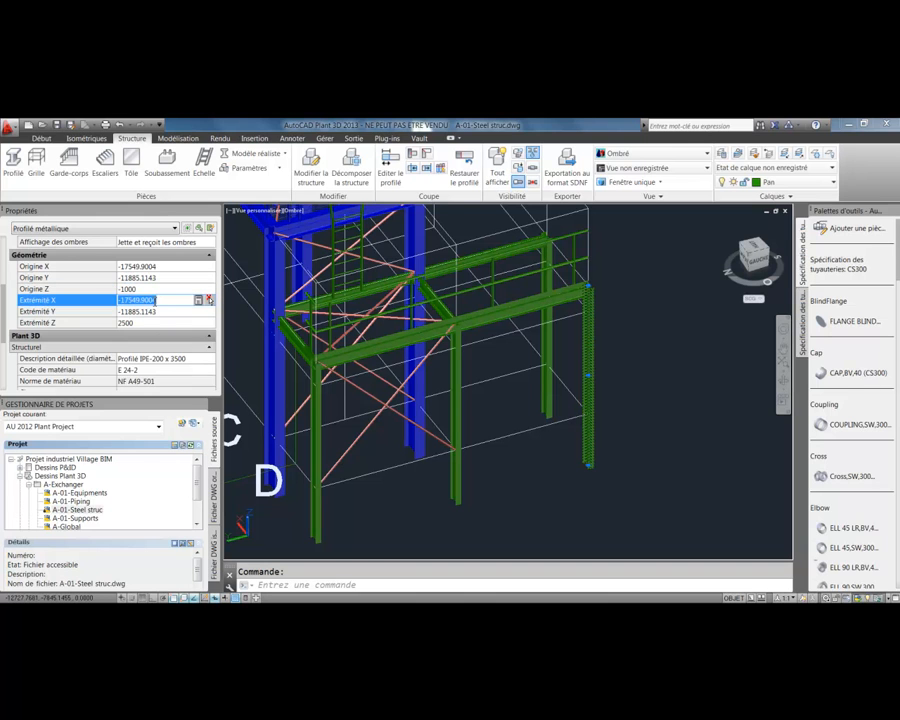
{"action": "left_click", "coordinate": [216, 210]}
{"action": "key", "text": "Escape"}
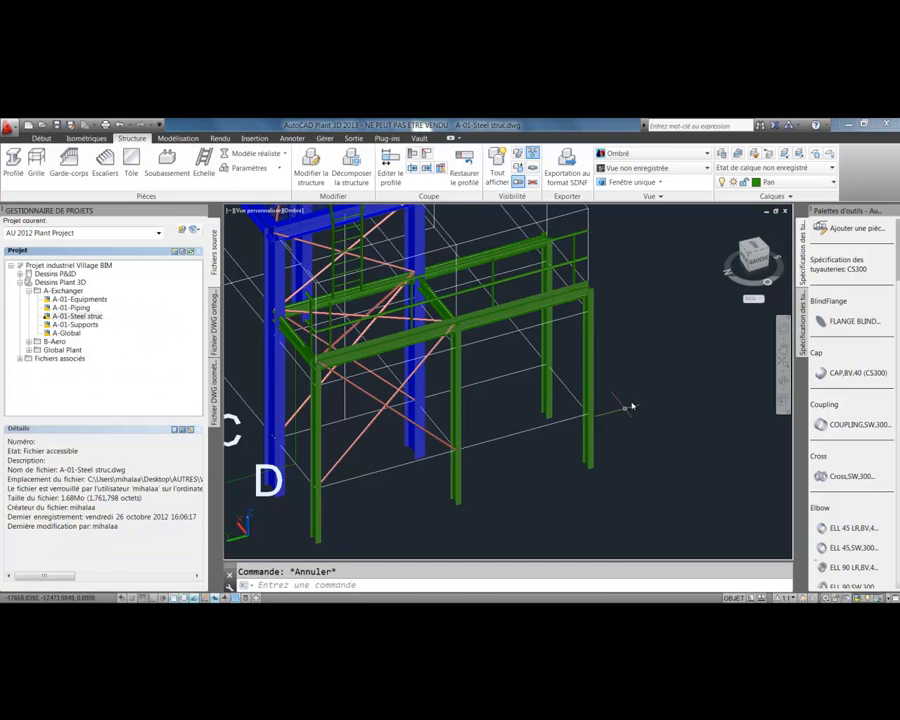
- Display the structure as a line model and set the steel profile's angle to 0
{"action": "middle_click_drag", "start_coordinate": [618, 404], "coordinate": [454, 386], "text": "shift"}
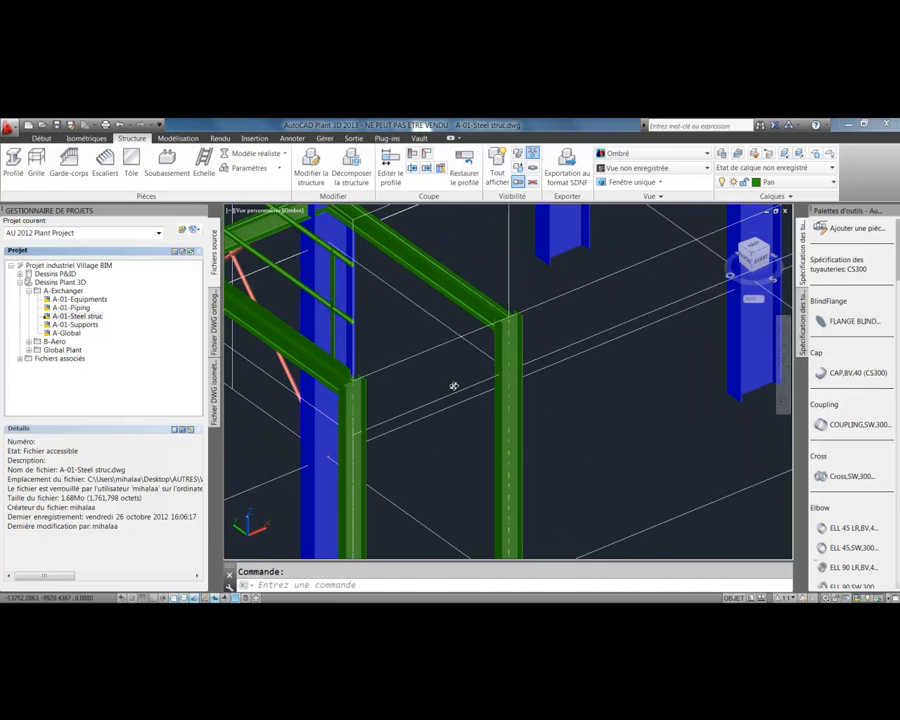
{"action": "left_click", "coordinate": [255, 153]}
{"action": "left_click", "coordinate": [261, 171]}
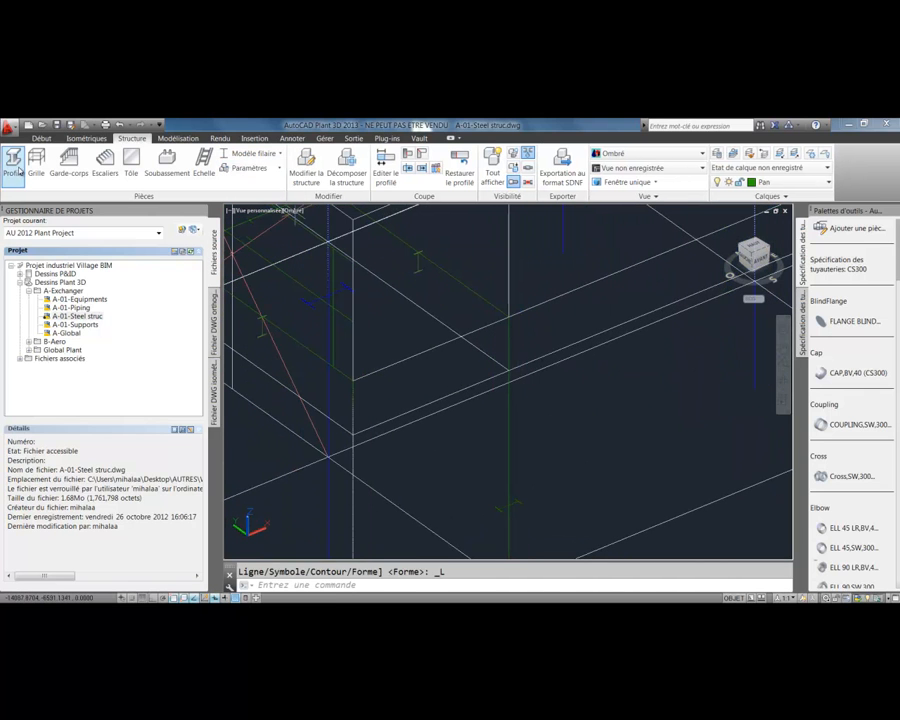
{"action": "left_click", "coordinate": [18, 172]}
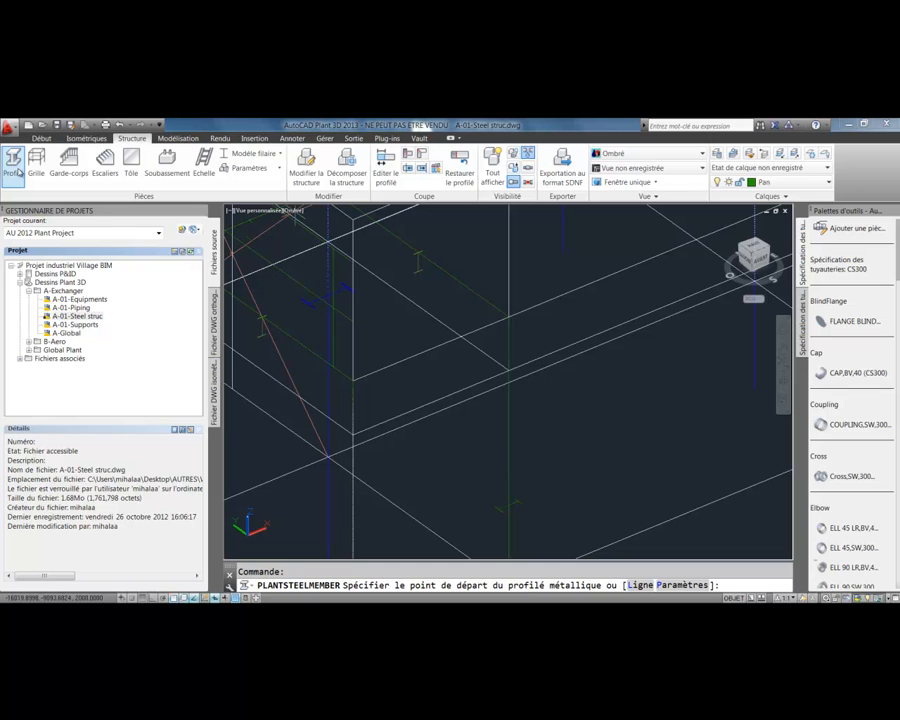
{"action": "left_click", "coordinate": [245, 167]}
{"action": "left_click", "coordinate": [263, 187]}
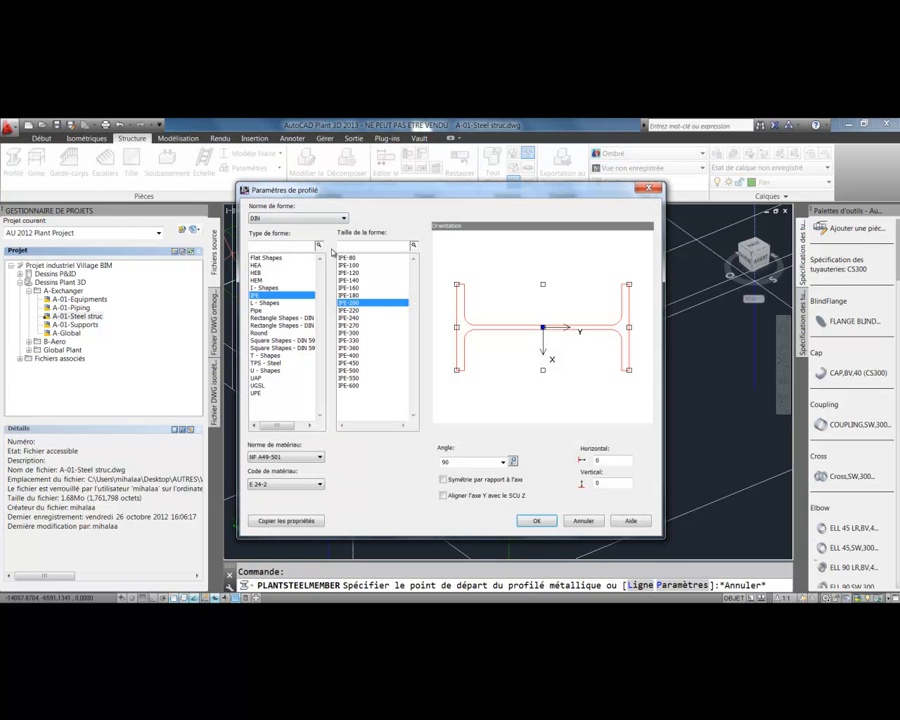
{"action": "left_click", "coordinate": [503, 463]}
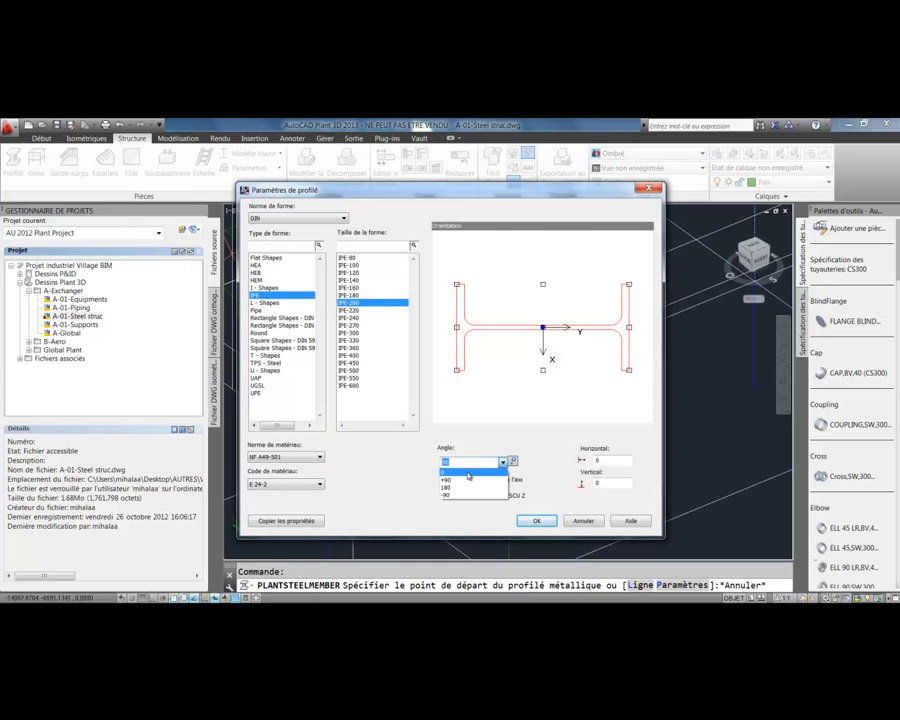
{"action": "left_click", "coordinate": [466, 479]}
{"action": "left_click", "coordinate": [536, 521]}
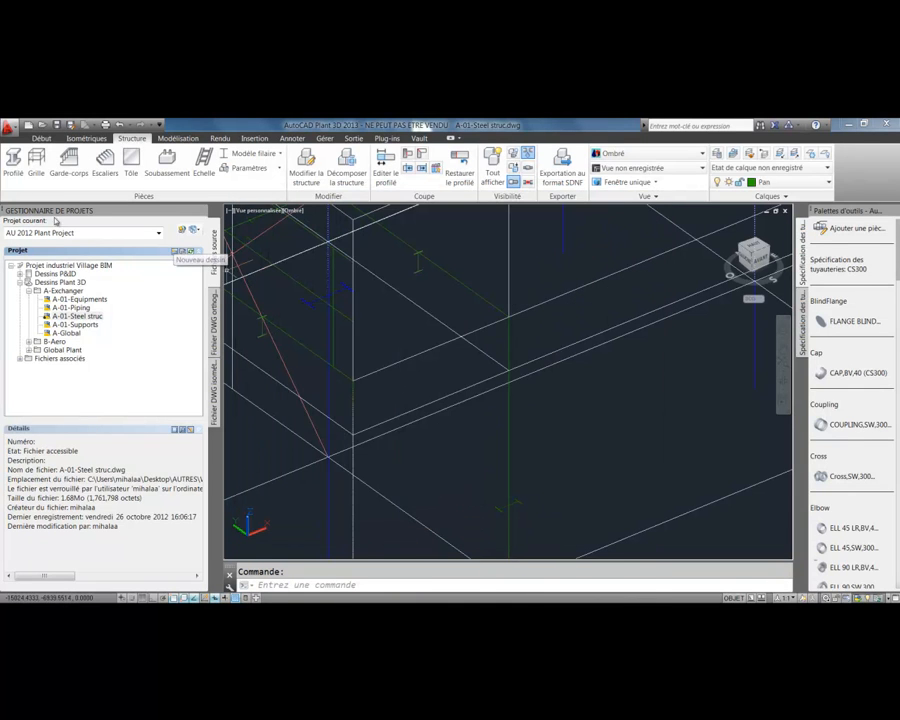
- Place a horizontal beam between the tops of the two end columns and display the structure as a realistic model
{"action": "left_click", "coordinate": [353, 379]}
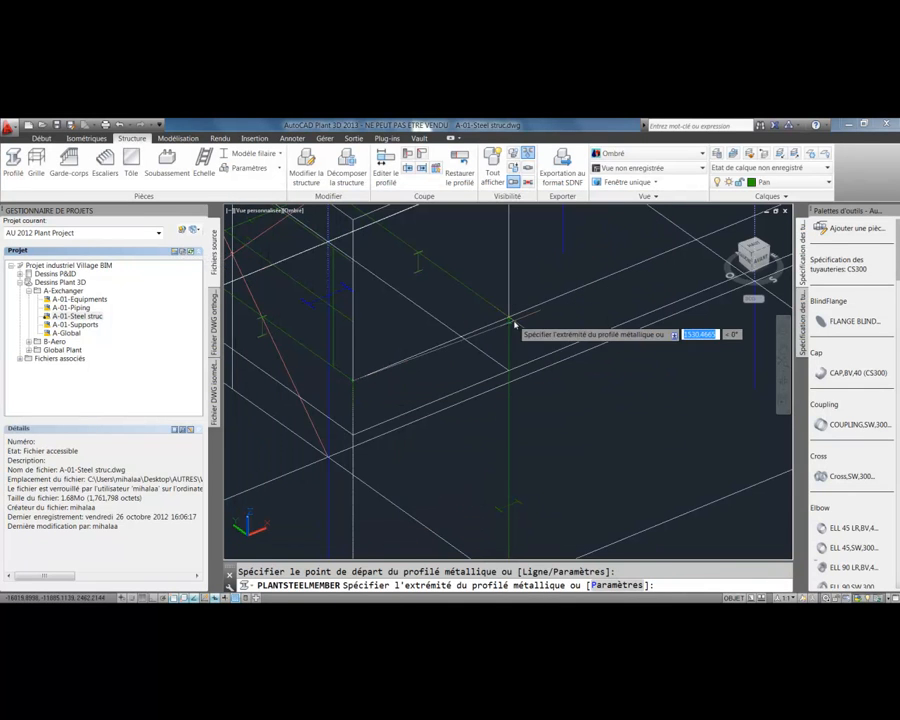
{"action": "left_click", "coordinate": [512, 324]}
{"action": "key", "text": "Escape"}
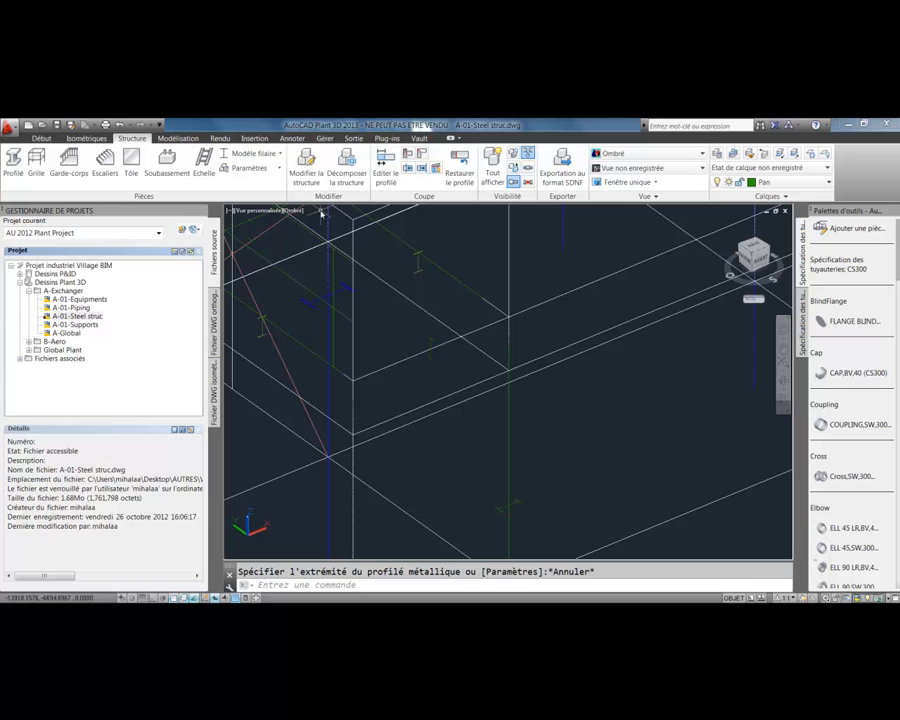
{"action": "left_click", "coordinate": [252, 153]}
{"action": "left_click", "coordinate": [248, 240]}
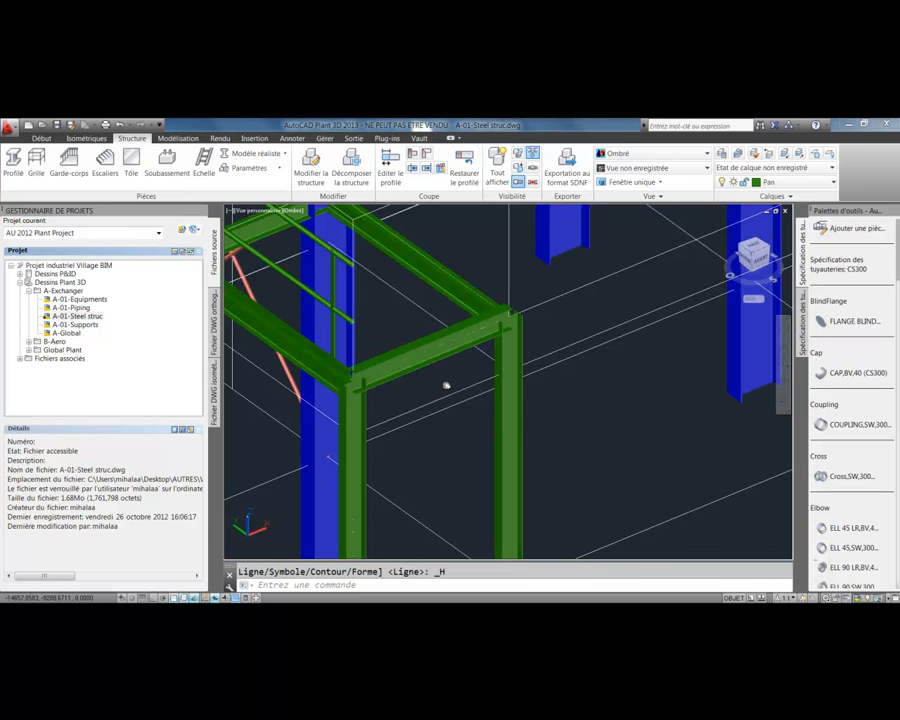
- Cut both ends of the new end beam back against the two supporting columns
{"action": "middle_click_drag", "start_coordinate": [447, 387], "coordinate": [448, 380]}
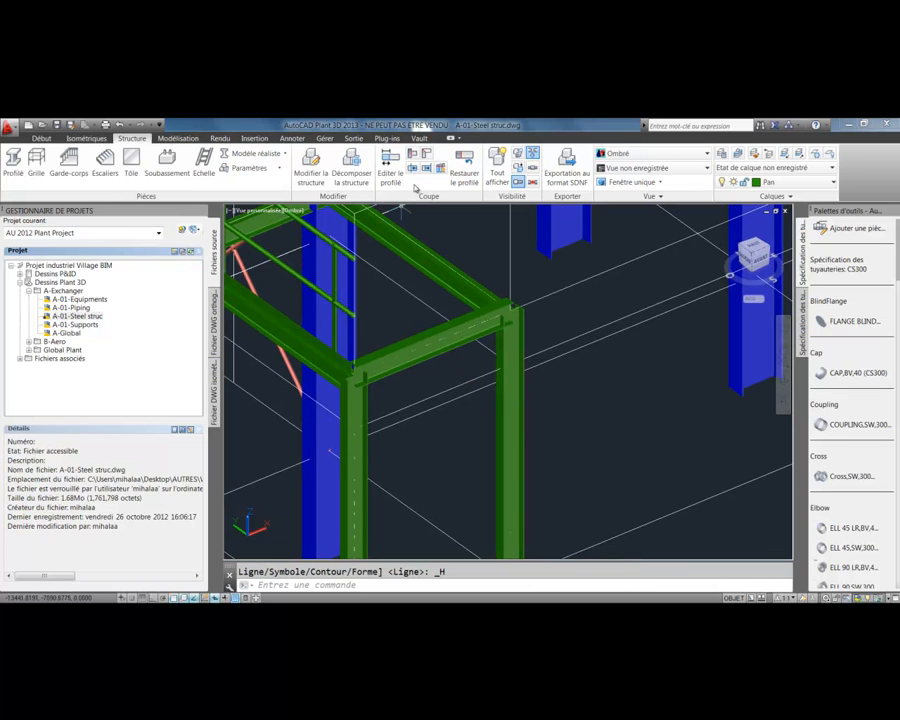
{"action": "left_click", "coordinate": [413, 158]}
{"action": "left_click", "coordinate": [366, 411]}
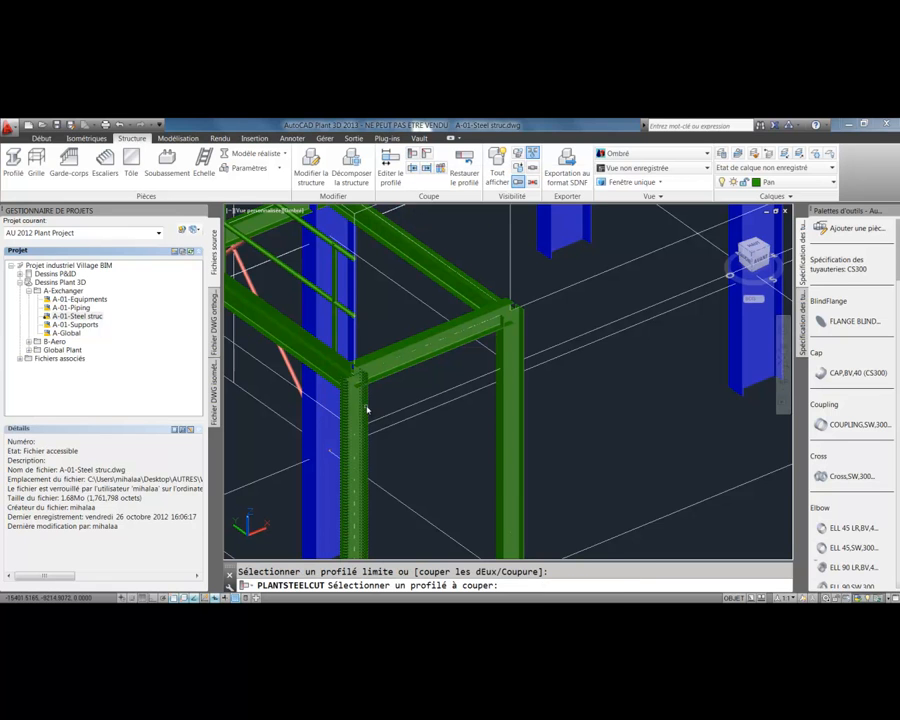
{"action": "left_click", "coordinate": [377, 384]}
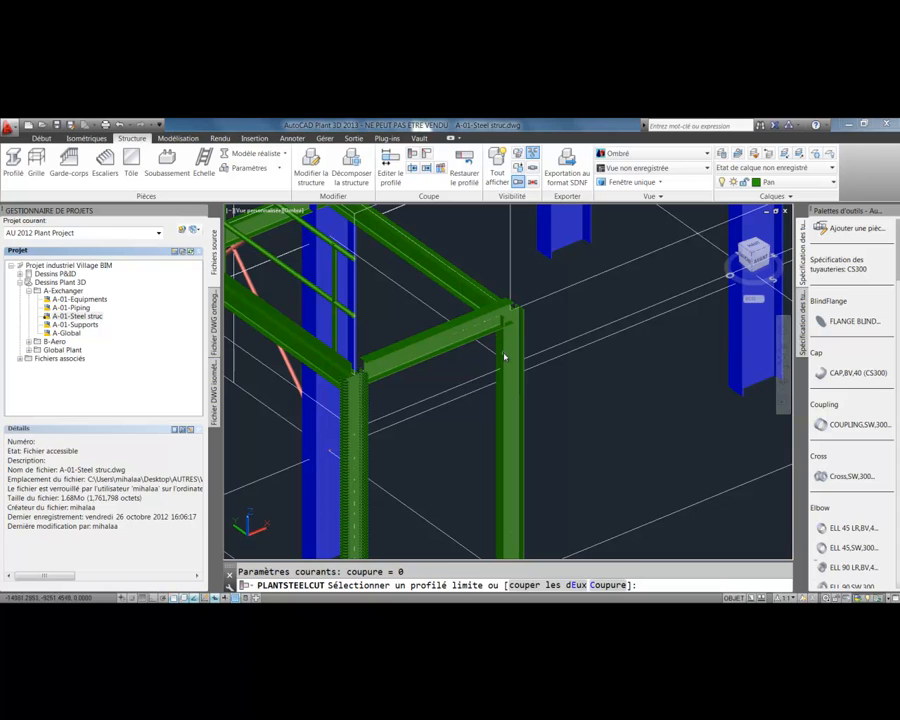
{"action": "left_click", "coordinate": [505, 356]}
{"action": "left_click", "coordinate": [490, 337]}
{"action": "key", "text": "Escape"}
{"action": "right_click", "coordinate": [454, 368]}
{"action": "key", "text": "Escape"}
- Modify the new end beam to IPE-180 with top-centre alignment, angle -360, axis symmetry and a vertical offset of 90
{"action": "scroll", "coordinate": [457, 380], "scroll_direction": "down", "scroll_amount": 2}
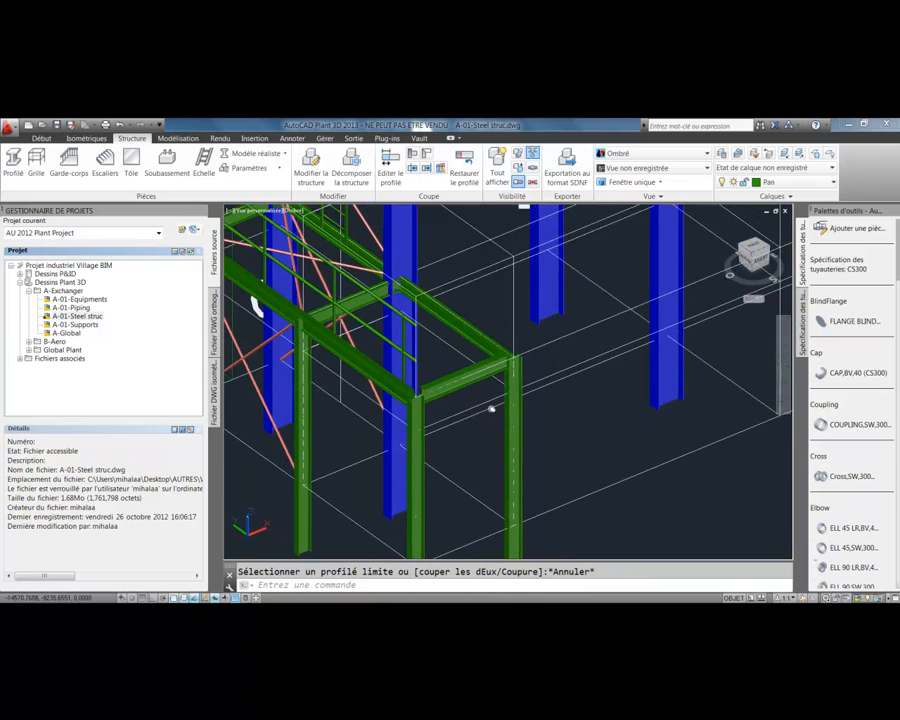
{"action": "middle_click_drag", "start_coordinate": [457, 380], "coordinate": [568, 461]}
{"action": "left_click", "coordinate": [350, 271]}
{"action": "key", "text": "Escape"}
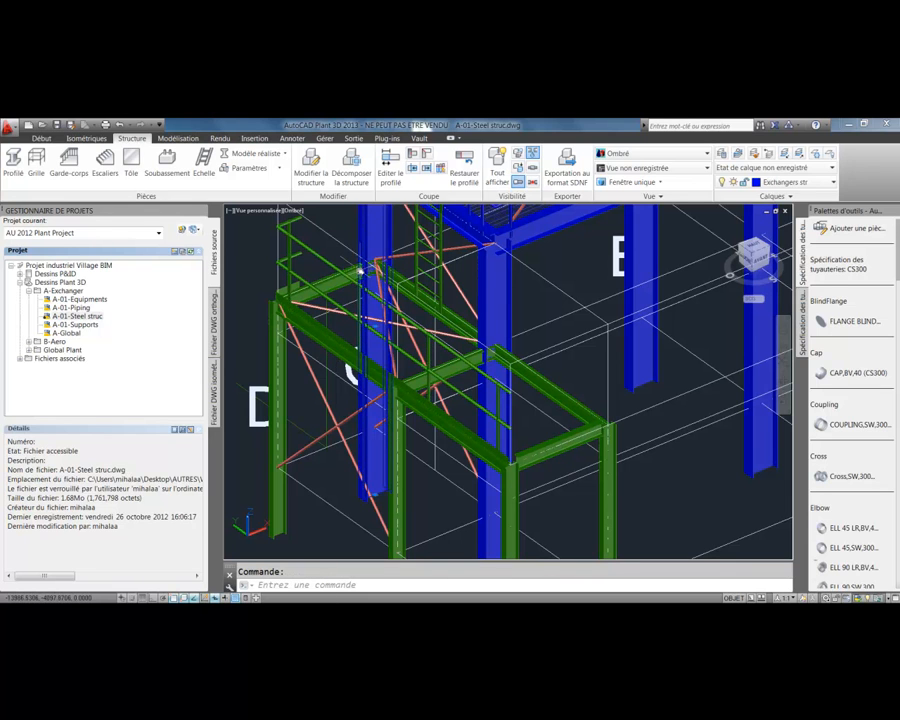
{"action": "left_click", "coordinate": [339, 290]}
{"action": "left_click", "coordinate": [336, 347]}
{"action": "left_click", "coordinate": [457, 317]}
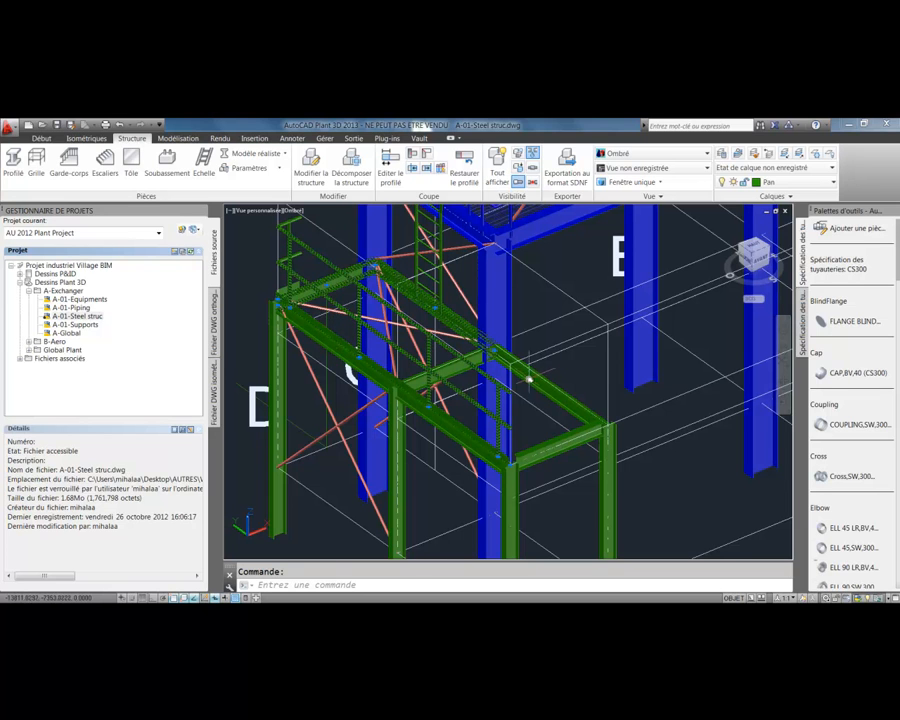
{"action": "right_click", "coordinate": [561, 457]}
{"action": "left_click", "coordinate": [606, 249]}
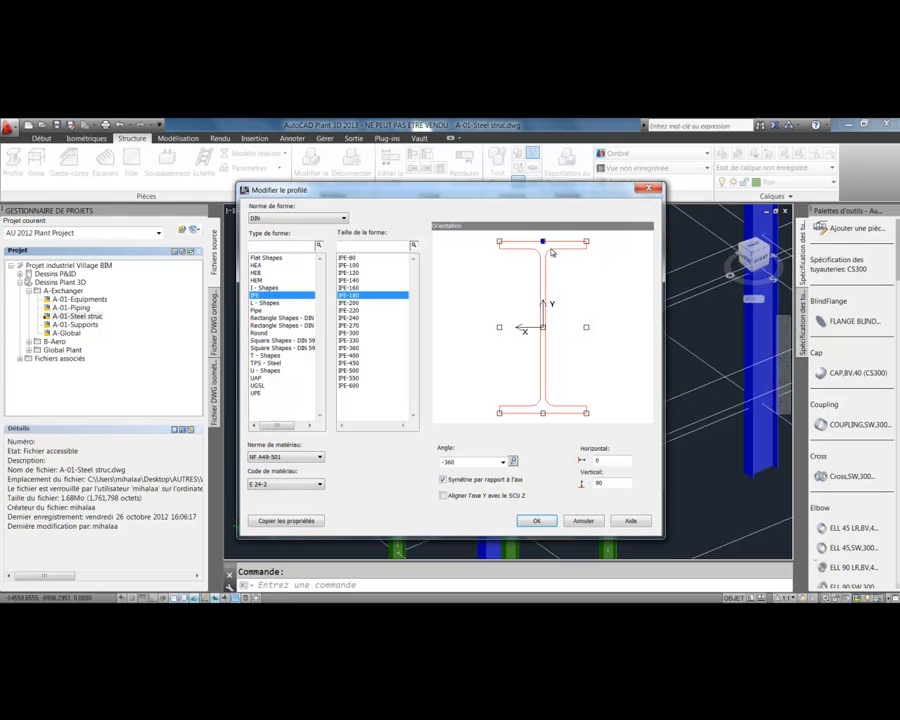
{"action": "left_click_drag", "start_coordinate": [537, 192], "coordinate": [286, 196]}
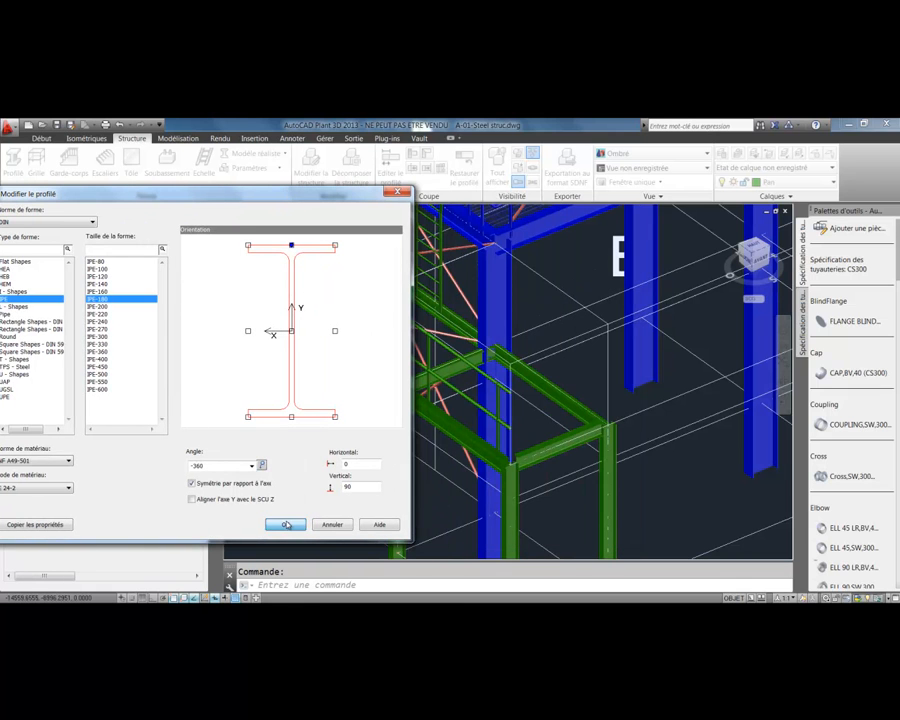
{"action": "left_click", "coordinate": [286, 525]}
{"action": "key", "text": "Escape"}
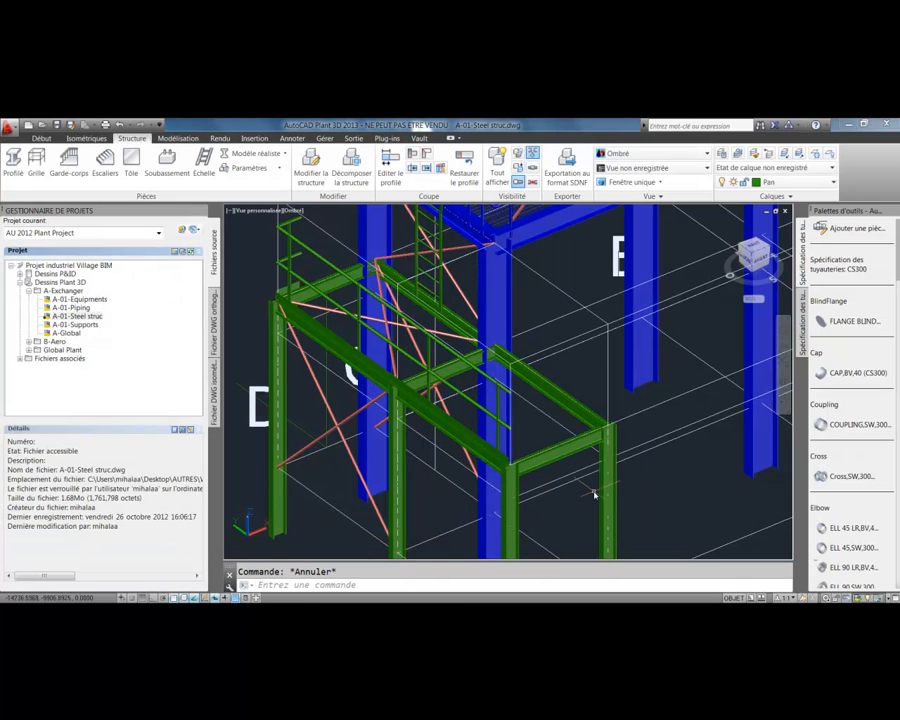
- Display the structure as a line model and place a handrail along the platform's open end and inner side up to the blue column
{"action": "scroll", "coordinate": [593, 494], "scroll_direction": "up", "scroll_amount": 2}
{"action": "middle_click_drag", "start_coordinate": [404, 421], "coordinate": [422, 430], "text": "shift"}
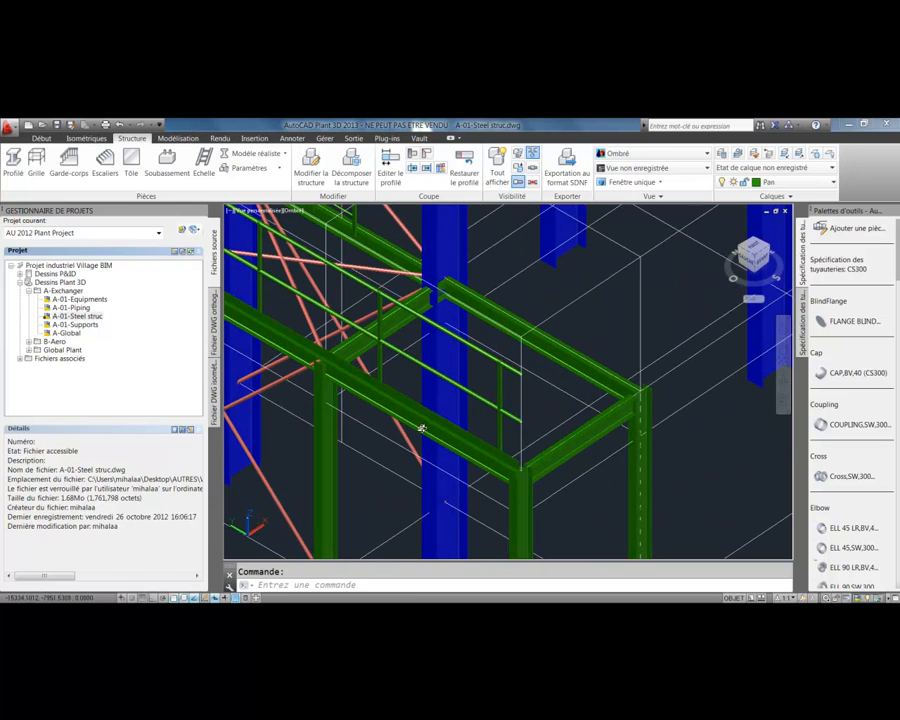
{"action": "left_click", "coordinate": [252, 153]}
{"action": "left_click", "coordinate": [255, 172]}
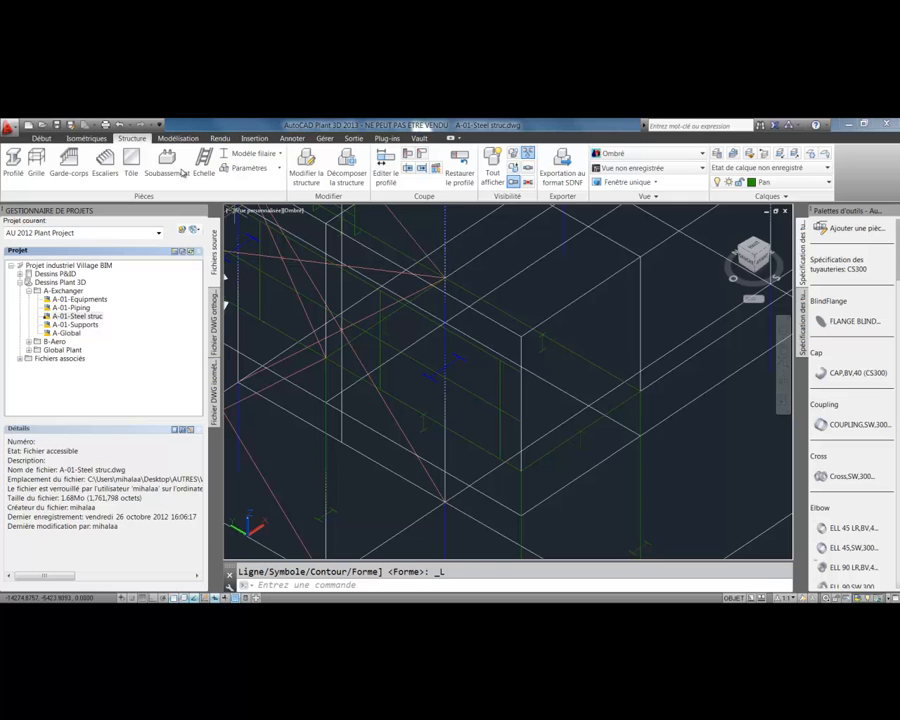
{"action": "left_click", "coordinate": [256, 170]}
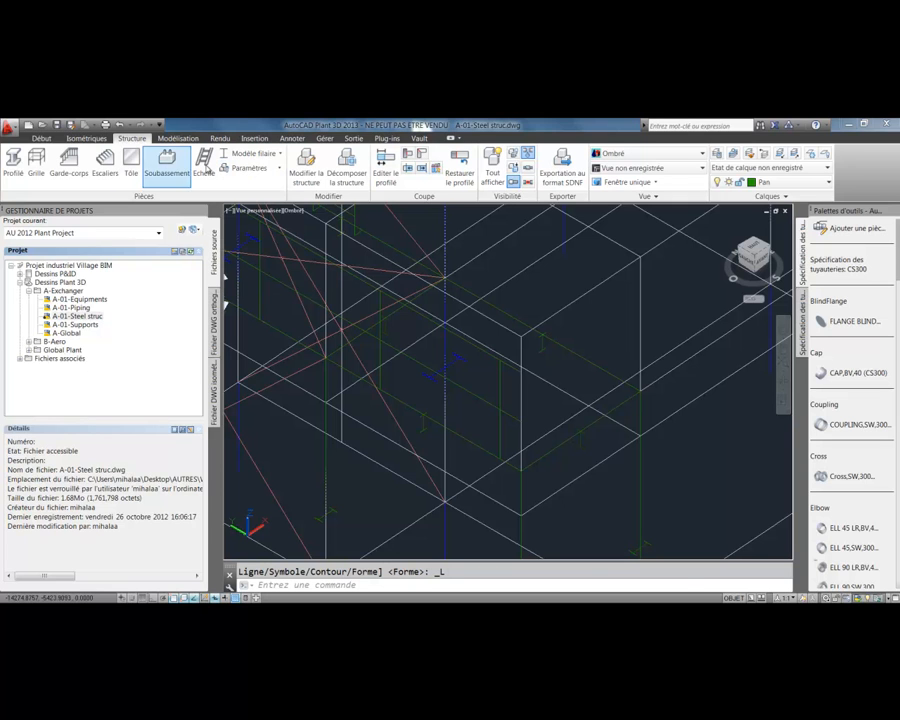
{"action": "left_click", "coordinate": [68, 160]}
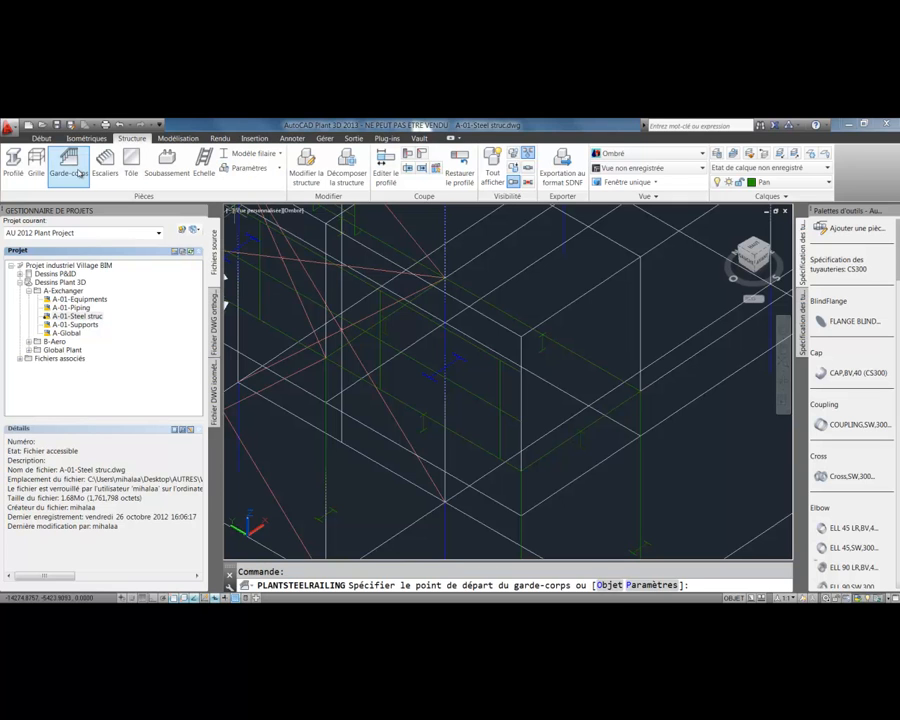
{"action": "left_click", "coordinate": [519, 471]}
{"action": "middle_click_drag", "start_coordinate": [639, 402], "coordinate": [481, 436], "text": "shift"}
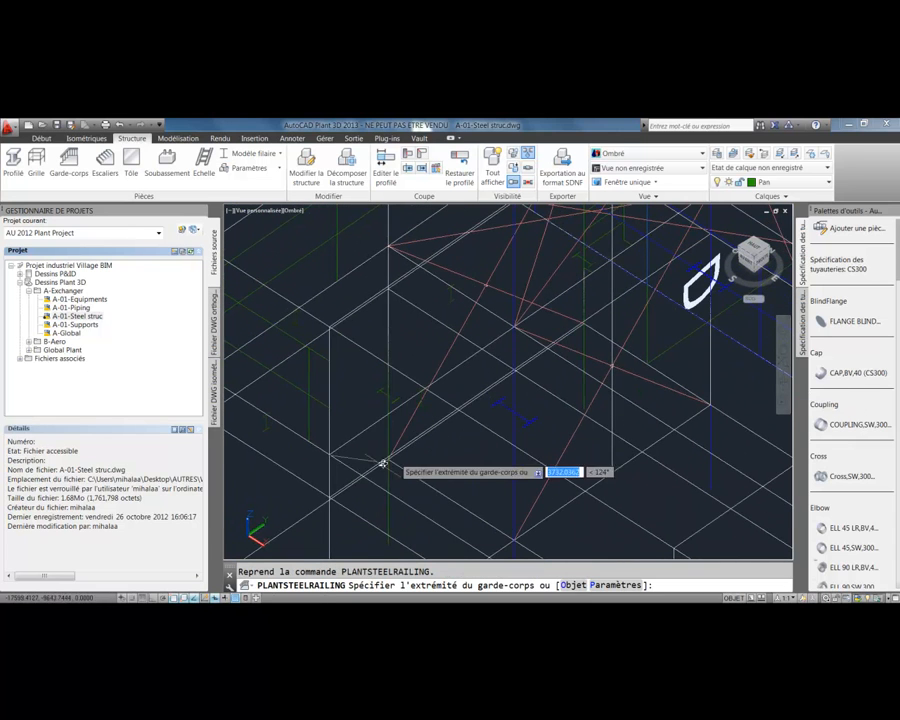
{"action": "left_click", "coordinate": [514, 334]}
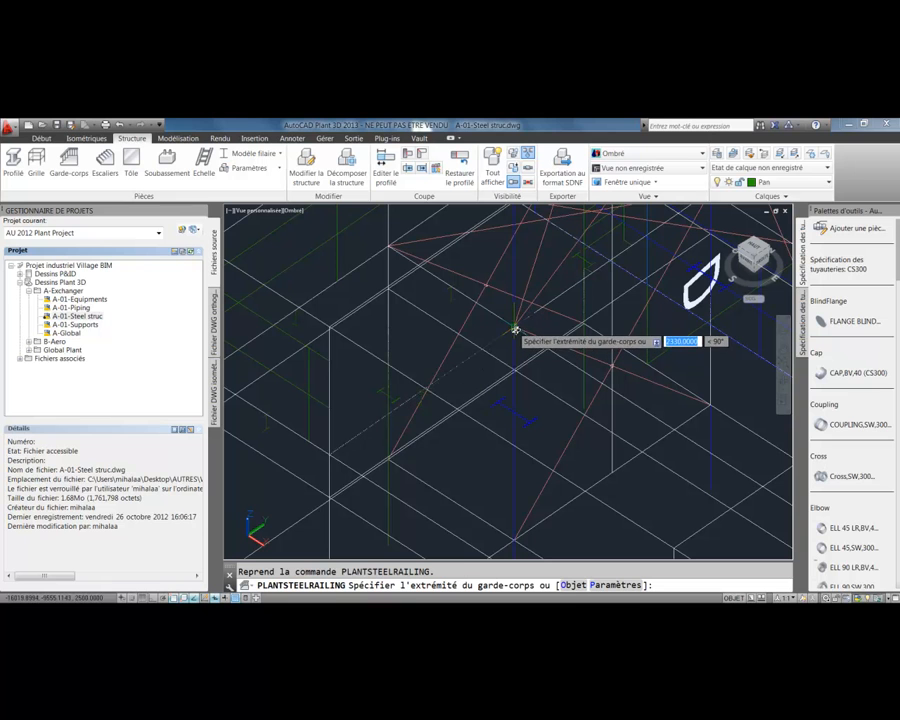
{"action": "key", "text": "Escape"}
- Check the new platform handrail in the realistic model and return the structure to the line model
{"action": "left_click", "coordinate": [253, 153]}
{"action": "middle_click_drag", "start_coordinate": [350, 381], "coordinate": [497, 440], "text": "shift"}
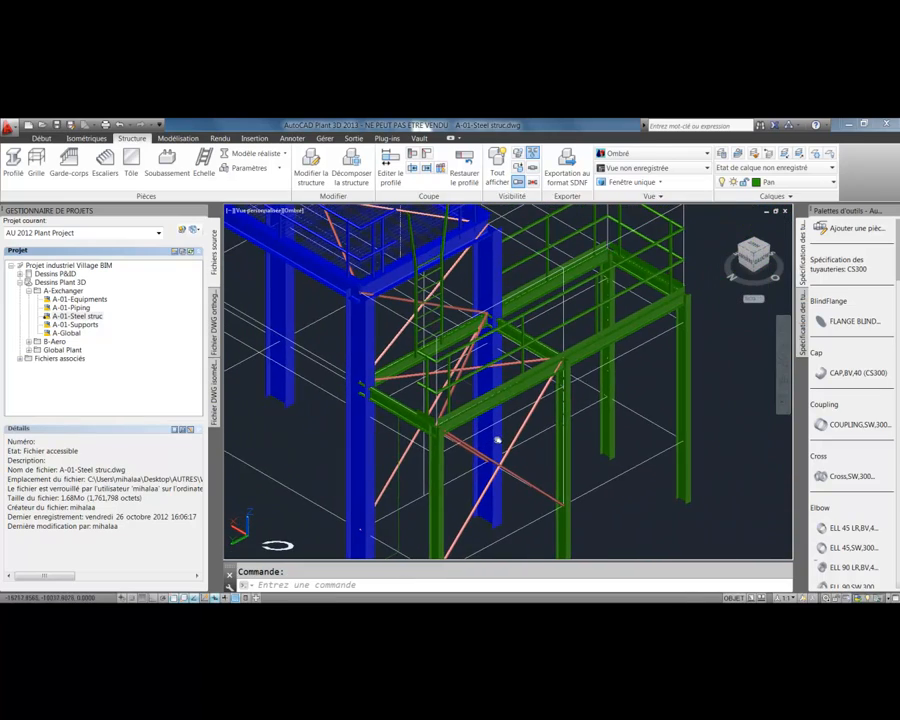
{"action": "left_click", "coordinate": [256, 153]}
{"action": "left_click", "coordinate": [255, 237]}
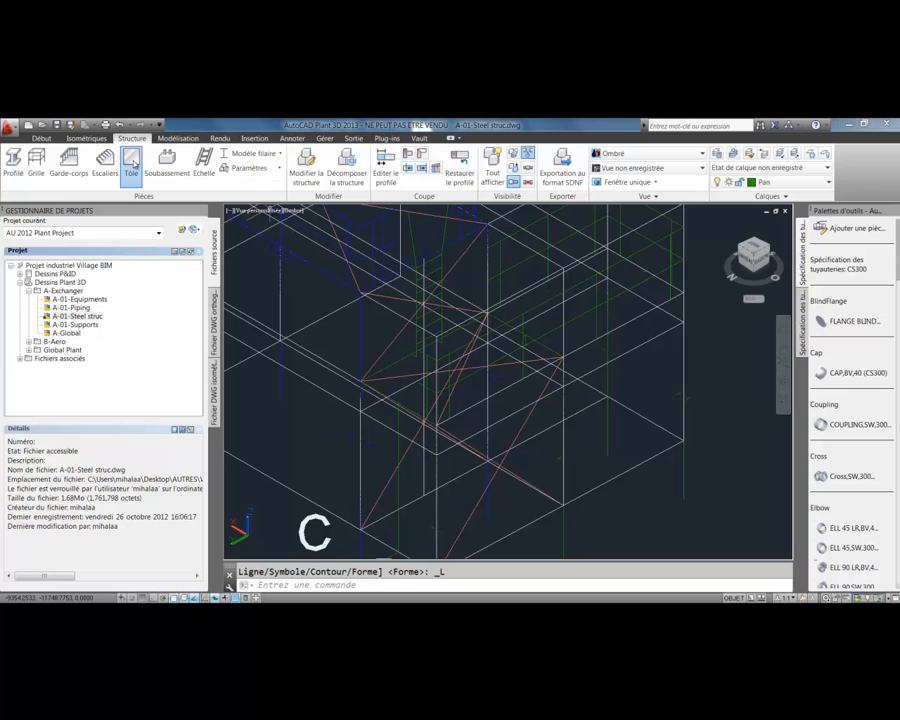
{"action": "left_click", "coordinate": [413, 295]}
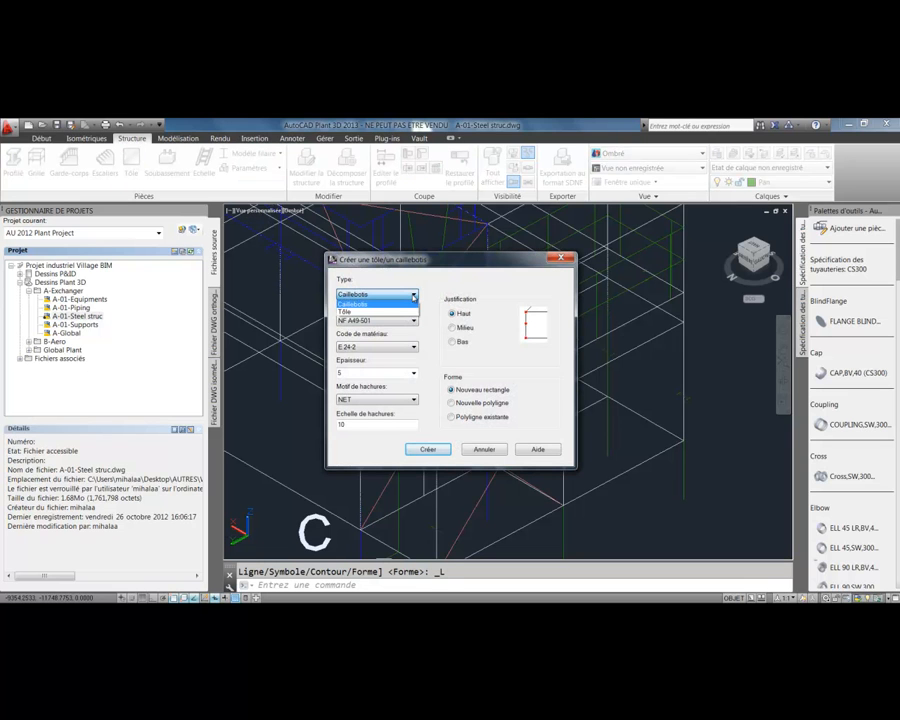
{"action": "left_click", "coordinate": [413, 296]}
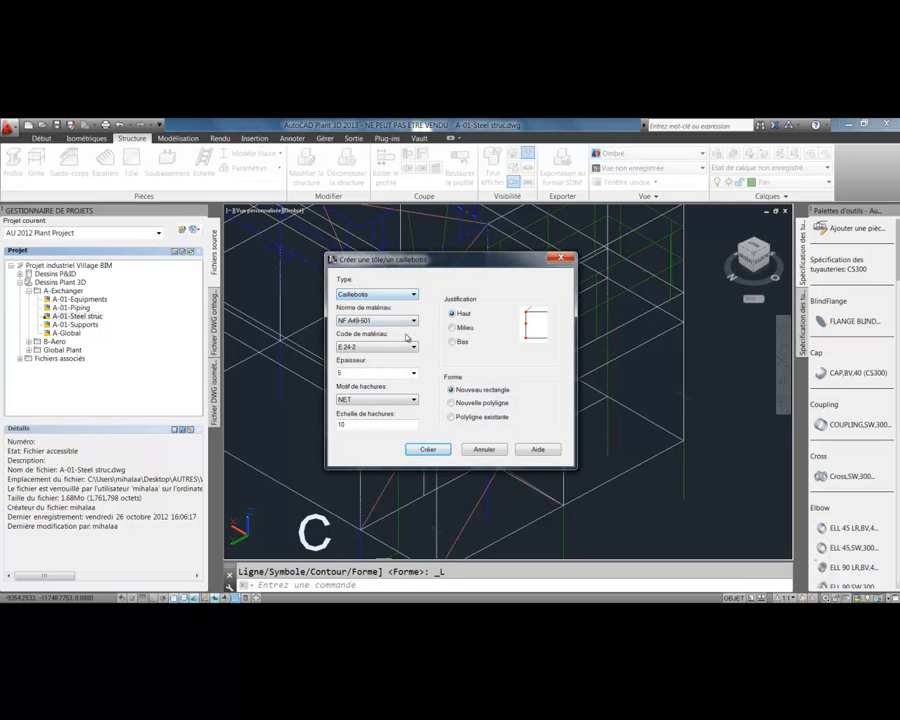
{"action": "left_click", "coordinate": [429, 450]}
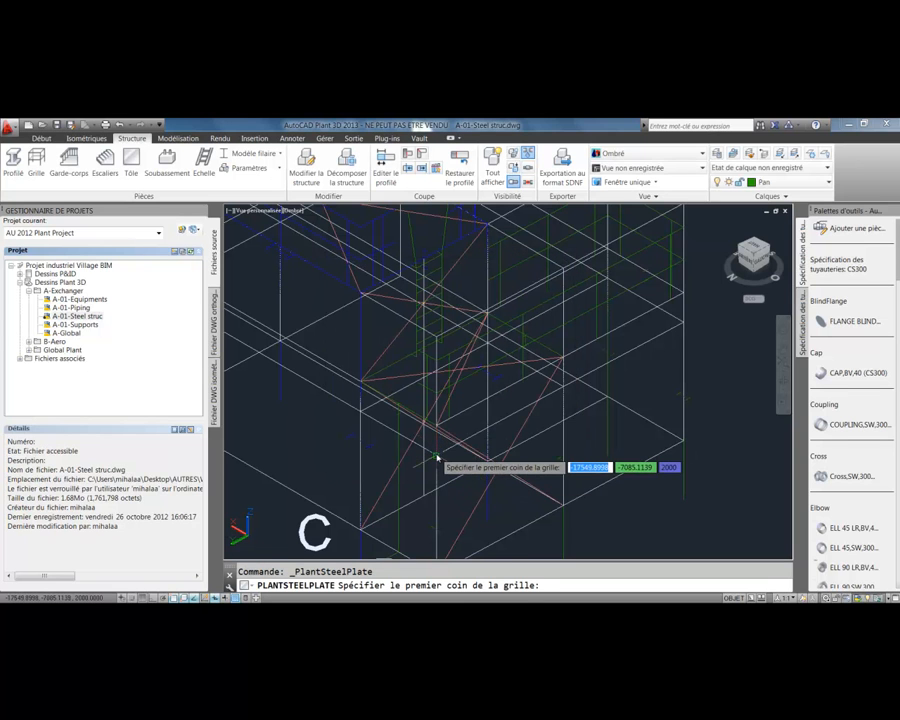
{"action": "left_click", "coordinate": [436, 457]}
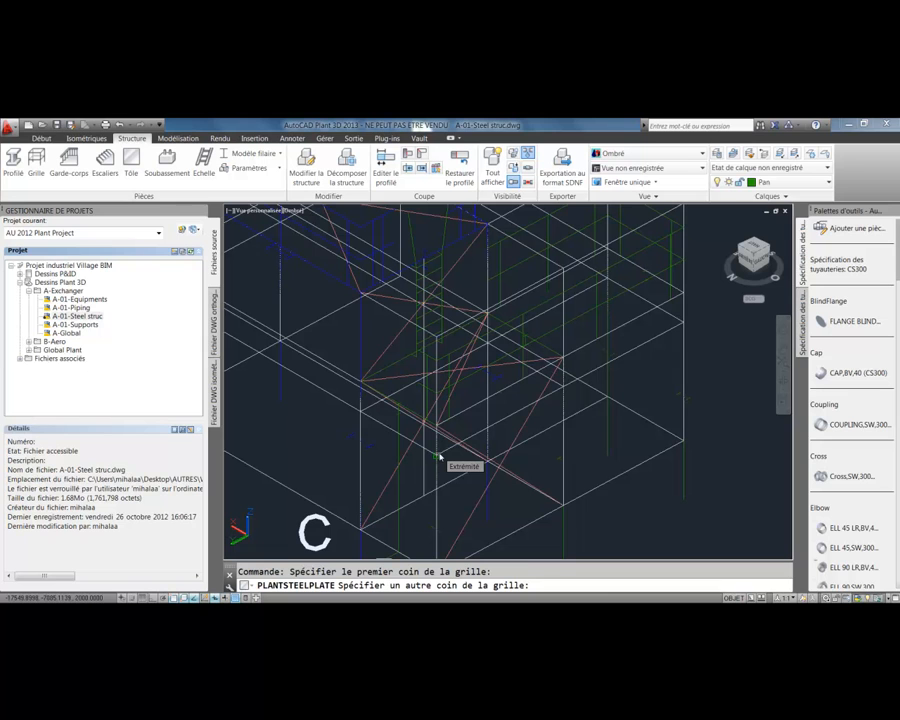
{"action": "key", "text": "Escape"}
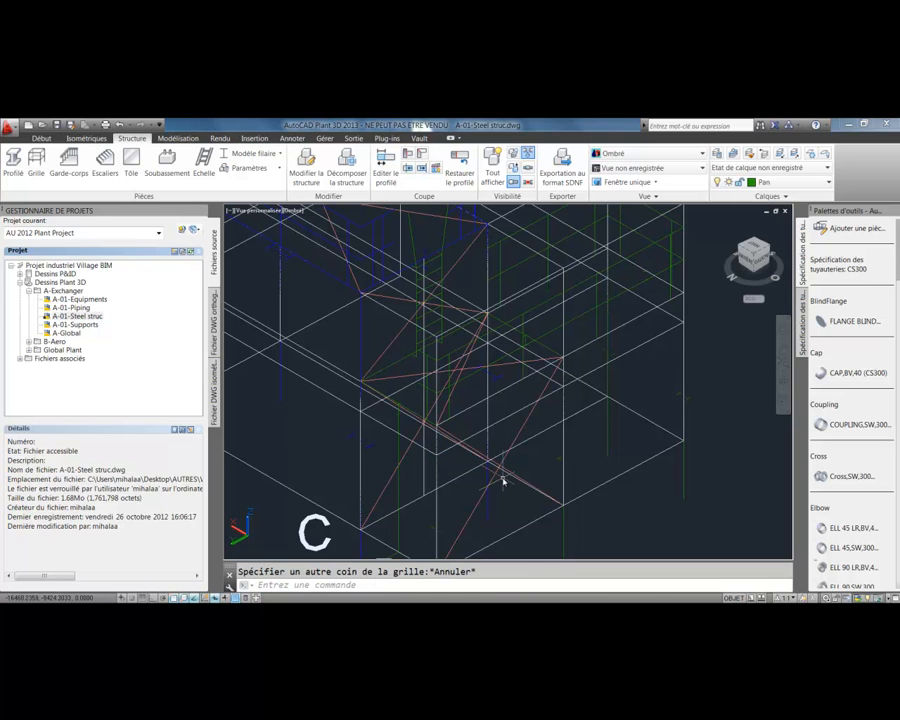
- Create a Caillebotis grating of thickness 5 with Haut justification as a new rectangle between opposite corners of the platform top
{"action": "left_click", "coordinate": [131, 158]}
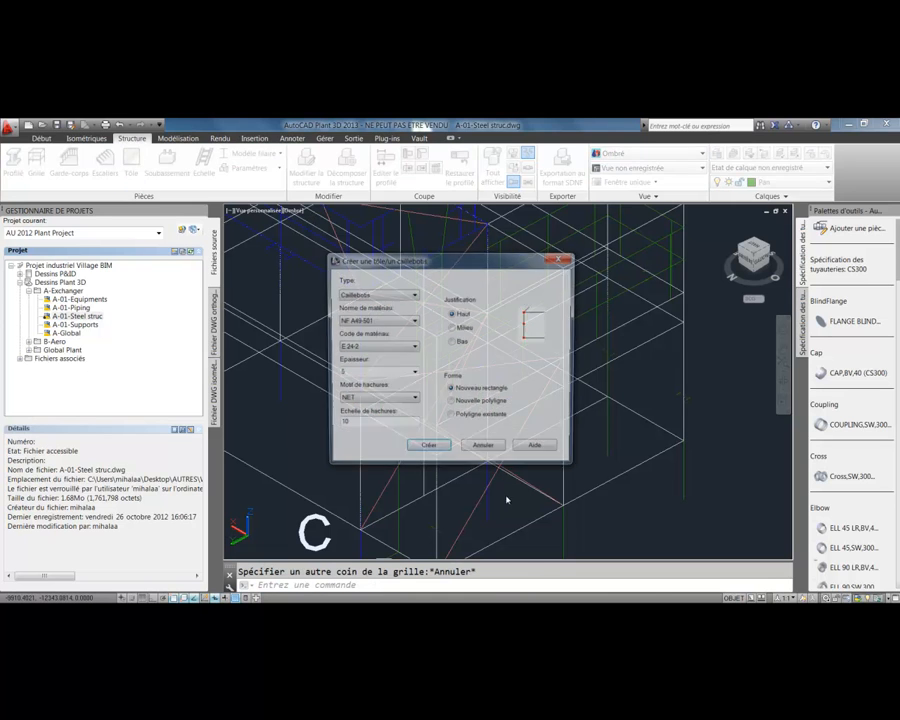
{"action": "left_click", "coordinate": [428, 449]}
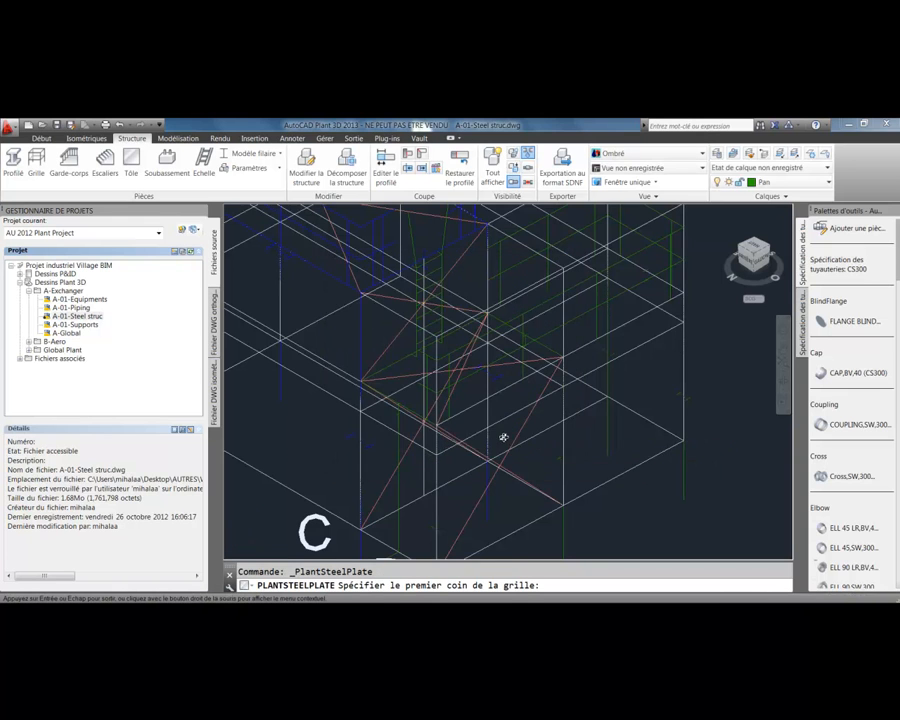
{"action": "scroll", "coordinate": [500, 437], "scroll_direction": "up", "scroll_amount": 2}
{"action": "middle_click_drag", "start_coordinate": [492, 439], "coordinate": [476, 446], "text": "shift"}
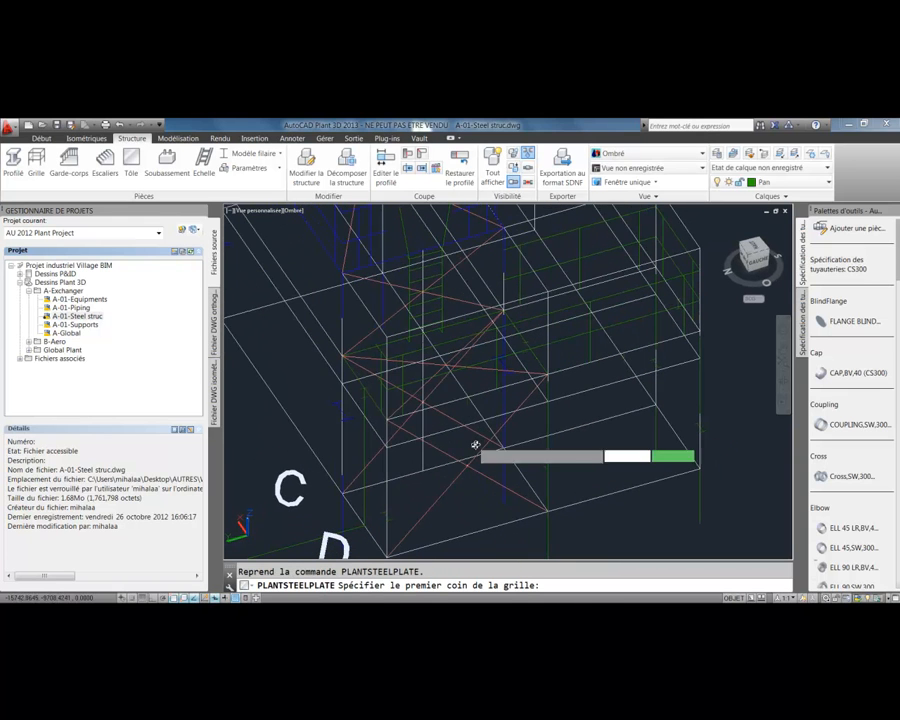
{"action": "left_click", "coordinate": [386, 421]}
{"action": "middle_click_drag", "start_coordinate": [655, 295], "coordinate": [674, 278], "text": "shift"}
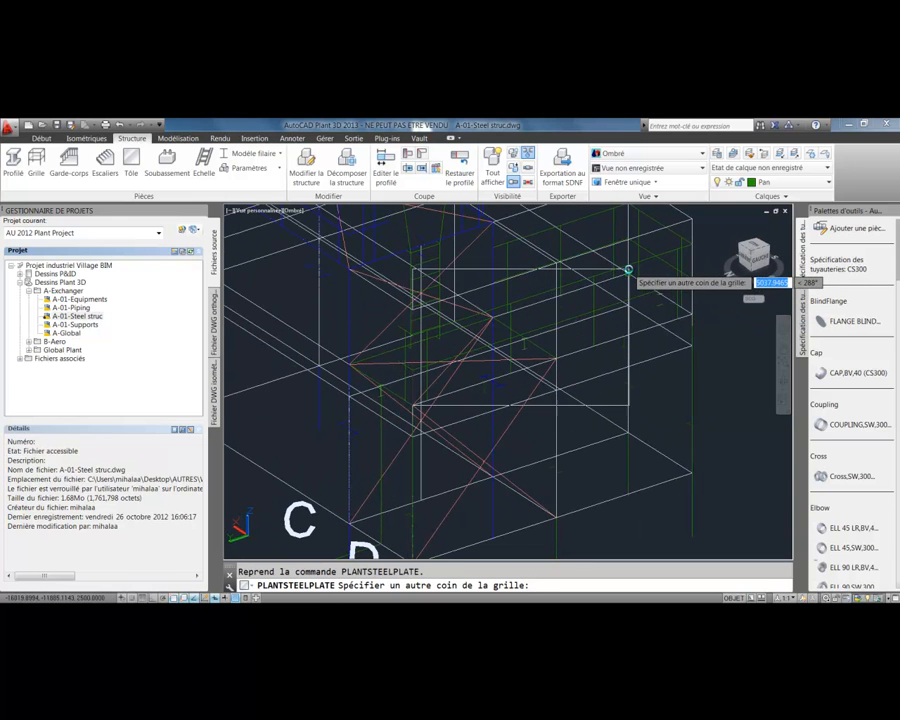
{"action": "left_click", "coordinate": [628, 269]}
- Inspect the new platform grating in the realistic model and switch the structure back to the line model
{"action": "left_click", "coordinate": [255, 153]}
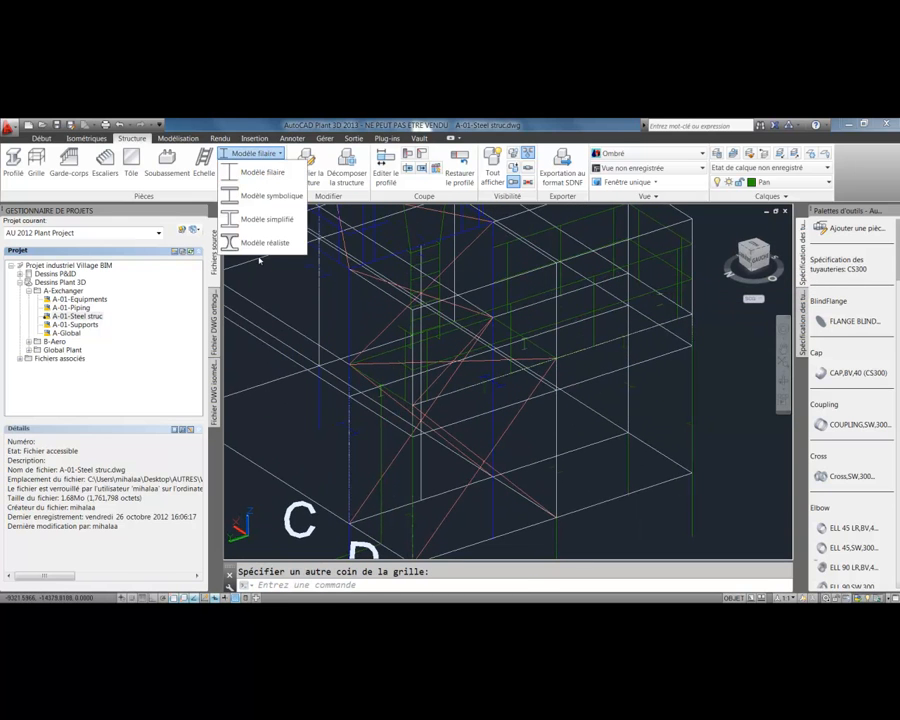
{"action": "left_click", "coordinate": [258, 240]}
{"action": "scroll", "coordinate": [670, 307], "scroll_direction": "up", "scroll_amount": 5}
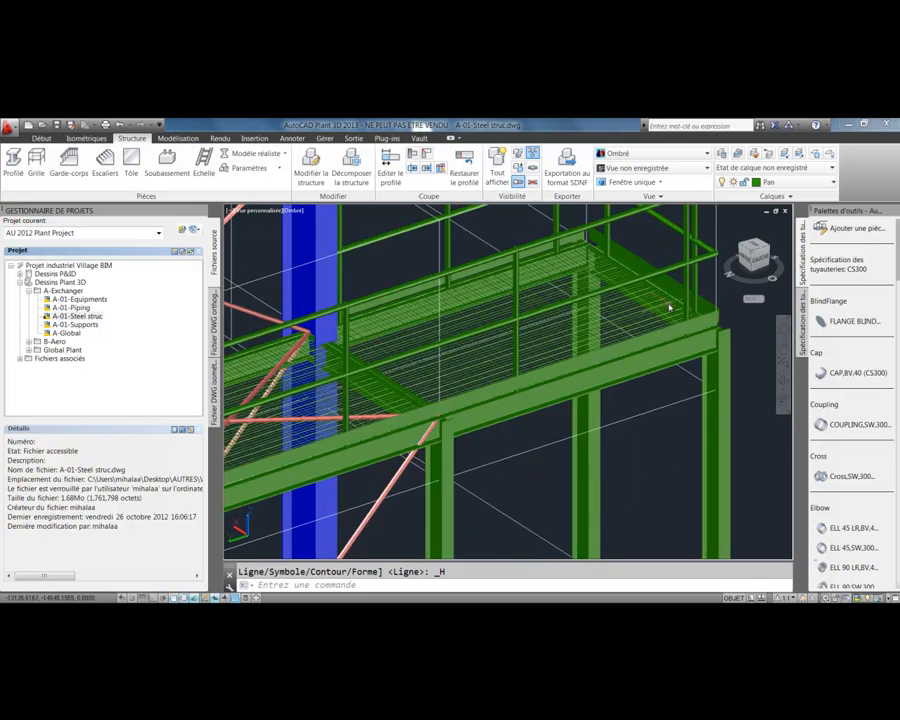
{"action": "scroll", "coordinate": [670, 307], "scroll_direction": "down", "scroll_amount": 6}
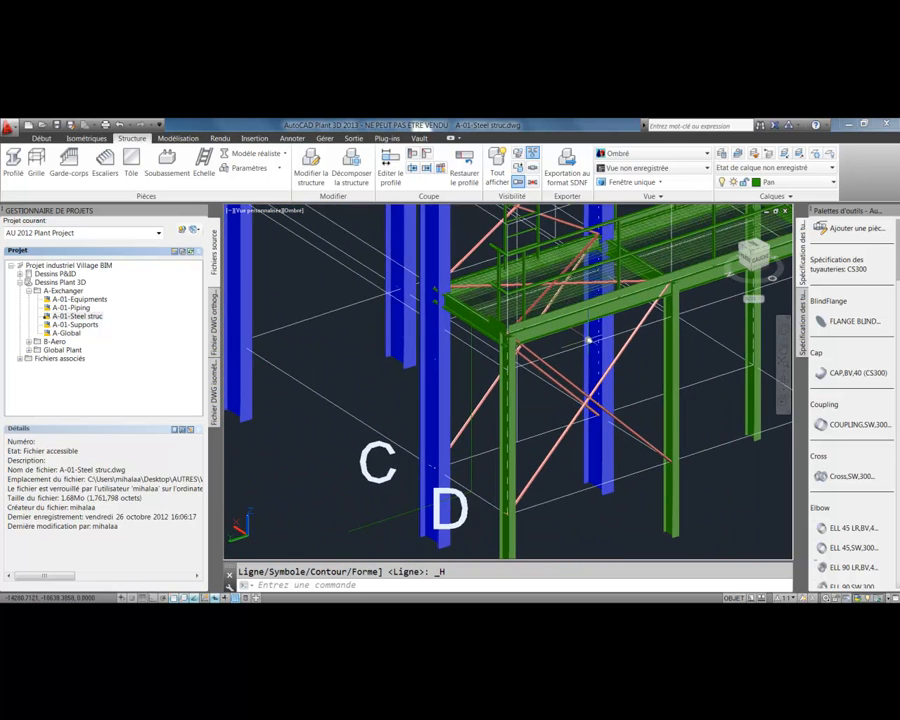
{"action": "left_click", "coordinate": [255, 153]}
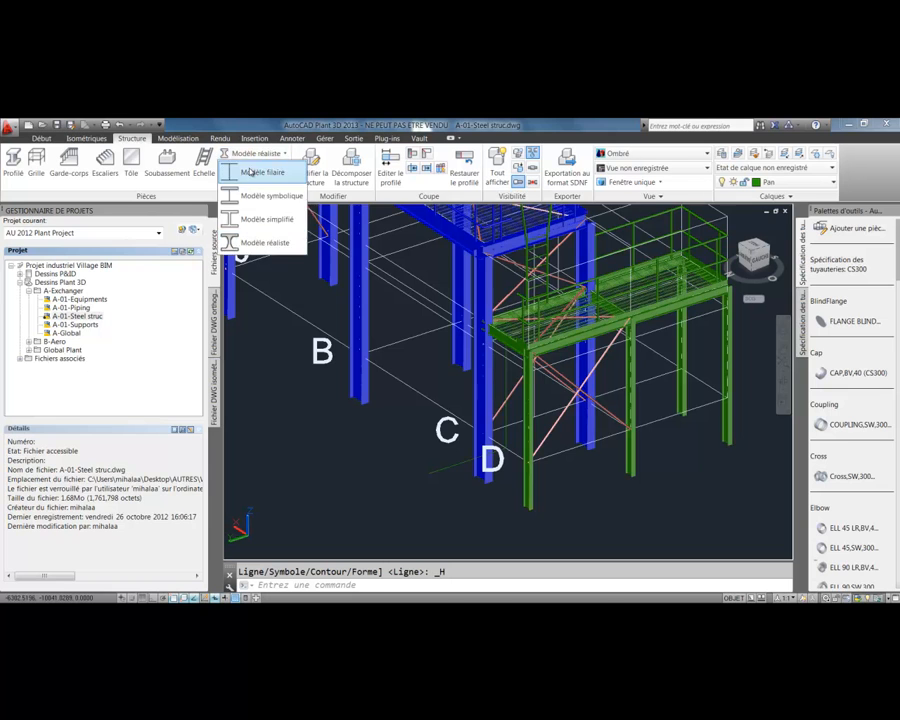
{"action": "left_click", "coordinate": [252, 172]}
- Review the stair settings and the available tread shapes, and accept the settings
{"action": "left_click", "coordinate": [249, 168]}
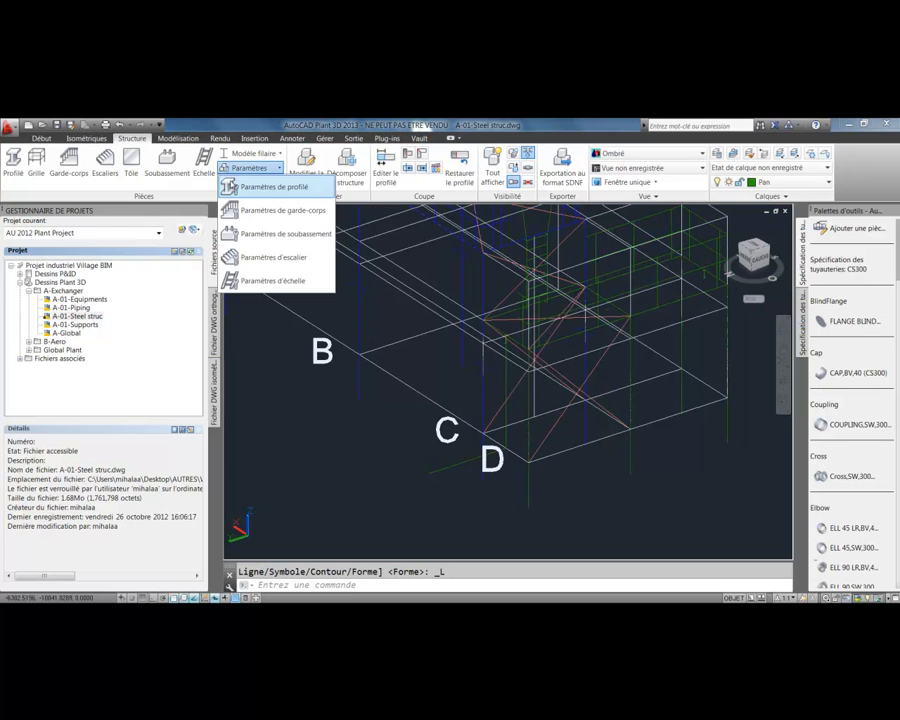
{"action": "left_click", "coordinate": [262, 257]}
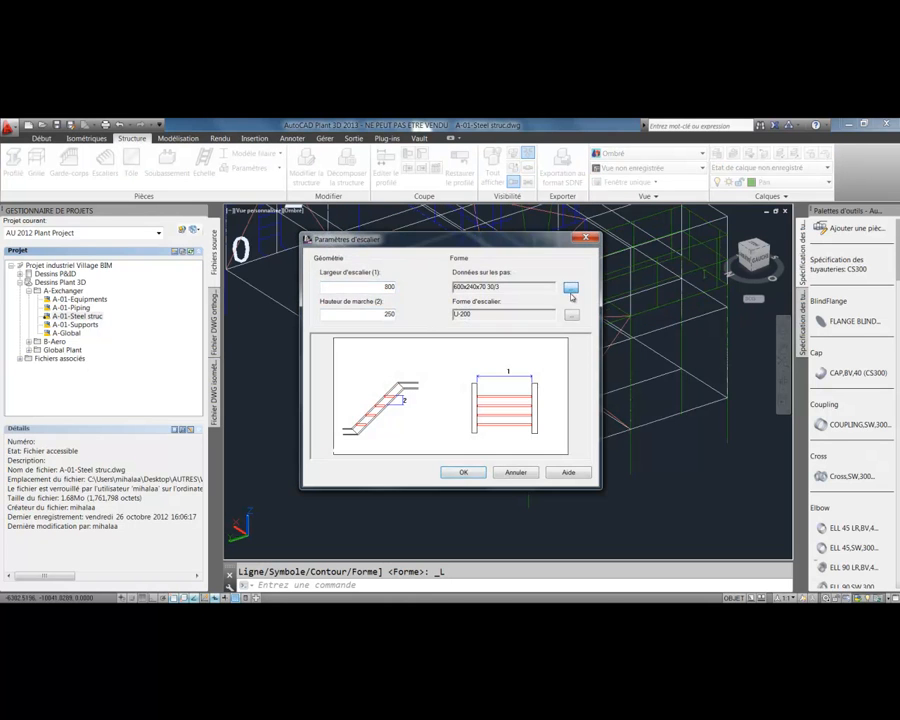
{"action": "left_click", "coordinate": [570, 288]}
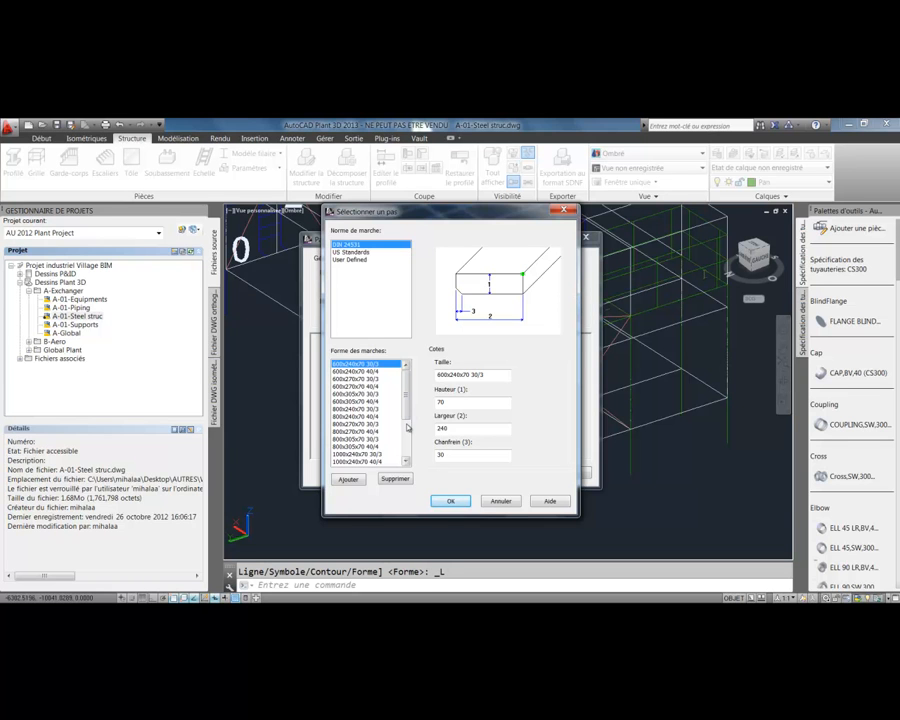
{"action": "left_click", "coordinate": [563, 211]}
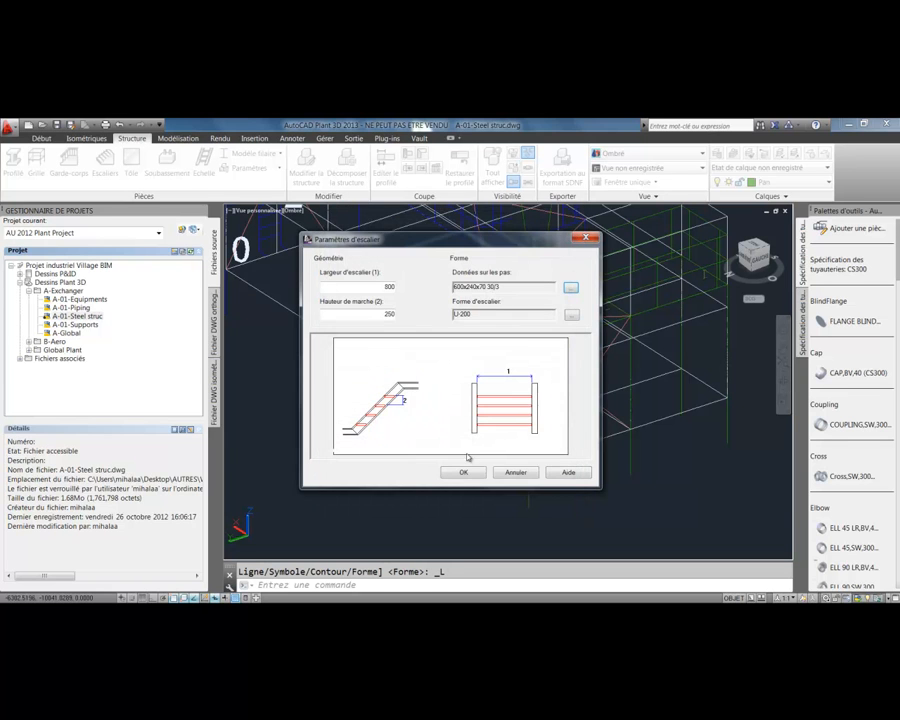
{"action": "left_click", "coordinate": [474, 473]}
- Place a stair from the outer end of the ground guide line near grid C up to the middle of the platform's end beam
{"action": "left_click", "coordinate": [104, 160]}
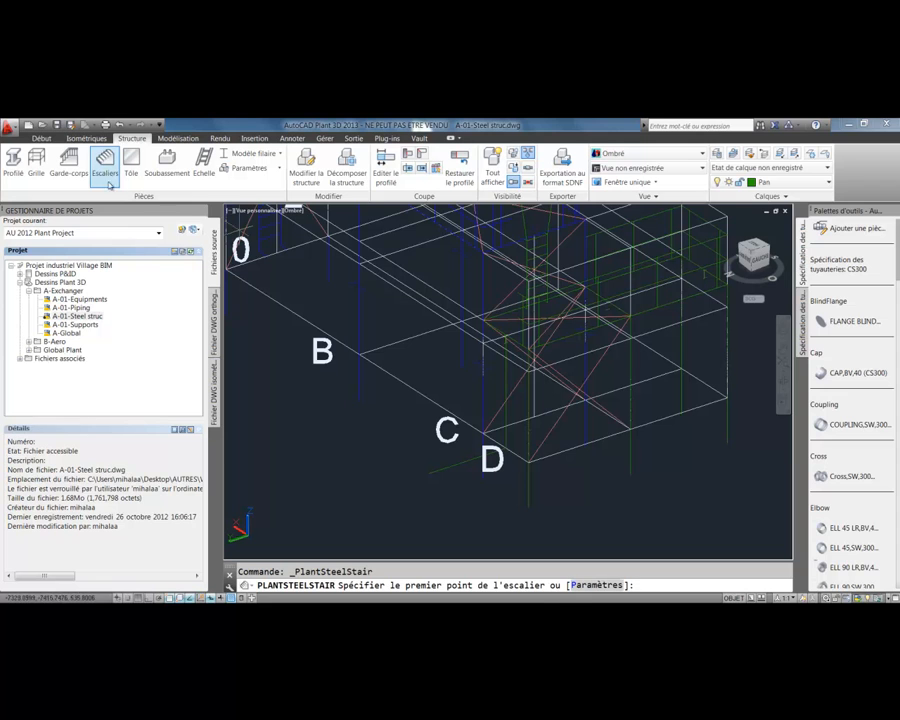
{"action": "left_click", "coordinate": [428, 478]}
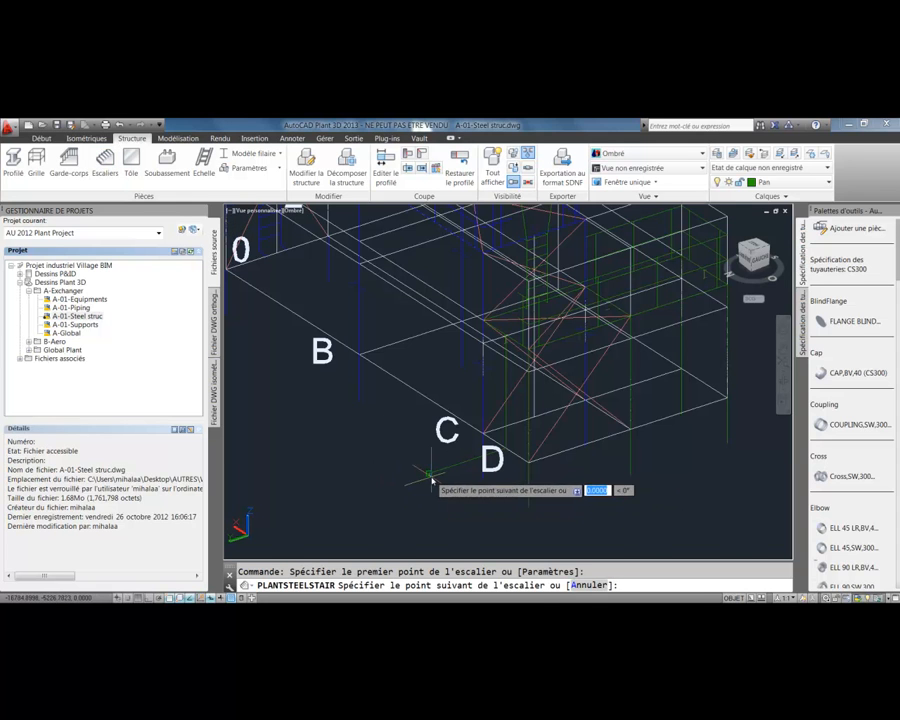
{"action": "scroll", "coordinate": [527, 335], "scroll_direction": "up", "scroll_amount": 2}
{"action": "scroll", "coordinate": [520, 333], "scroll_direction": "up", "scroll_amount": 2}
{"action": "left_click", "coordinate": [466, 345]}
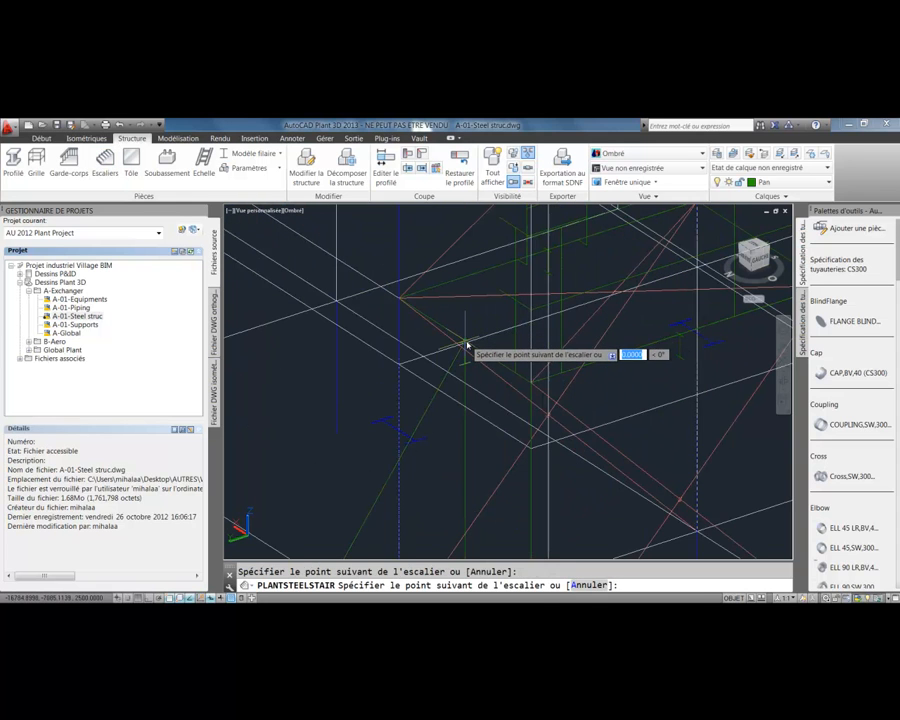
{"action": "right_click", "coordinate": [466, 345]}
{"action": "left_click", "coordinate": [476, 347]}
{"action": "scroll", "coordinate": [466, 390], "scroll_direction": "down", "scroll_amount": 4}
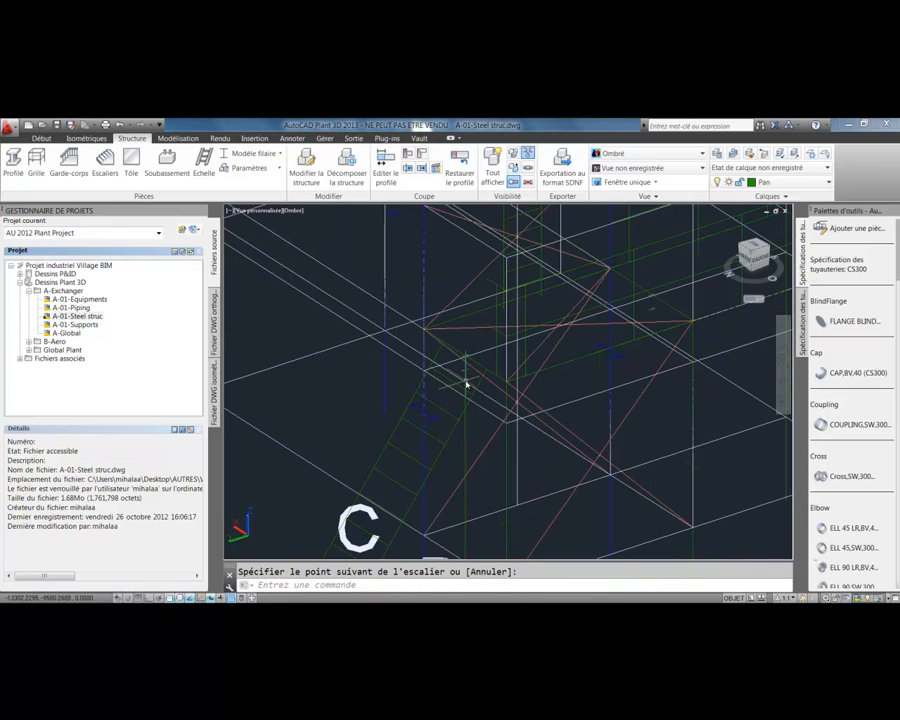
{"action": "middle_click_drag", "start_coordinate": [465, 397], "coordinate": [482, 374]}
- Check the new stair in the realistic model and return the structure to the line model
{"action": "left_click", "coordinate": [253, 153]}
{"action": "left_click", "coordinate": [247, 243]}
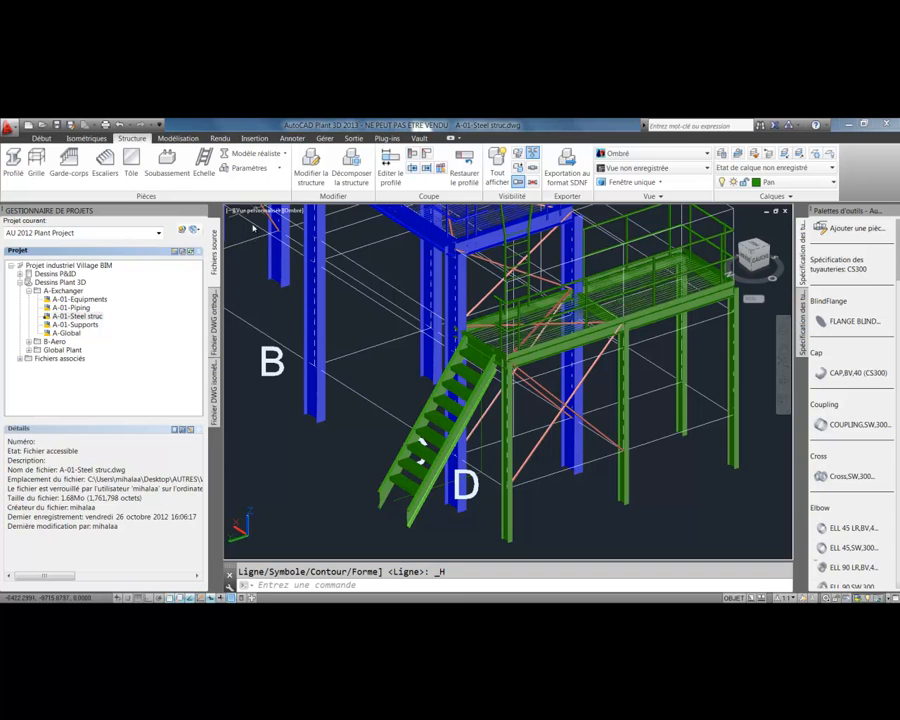
{"action": "left_click", "coordinate": [253, 153]}
{"action": "left_click", "coordinate": [250, 174]}
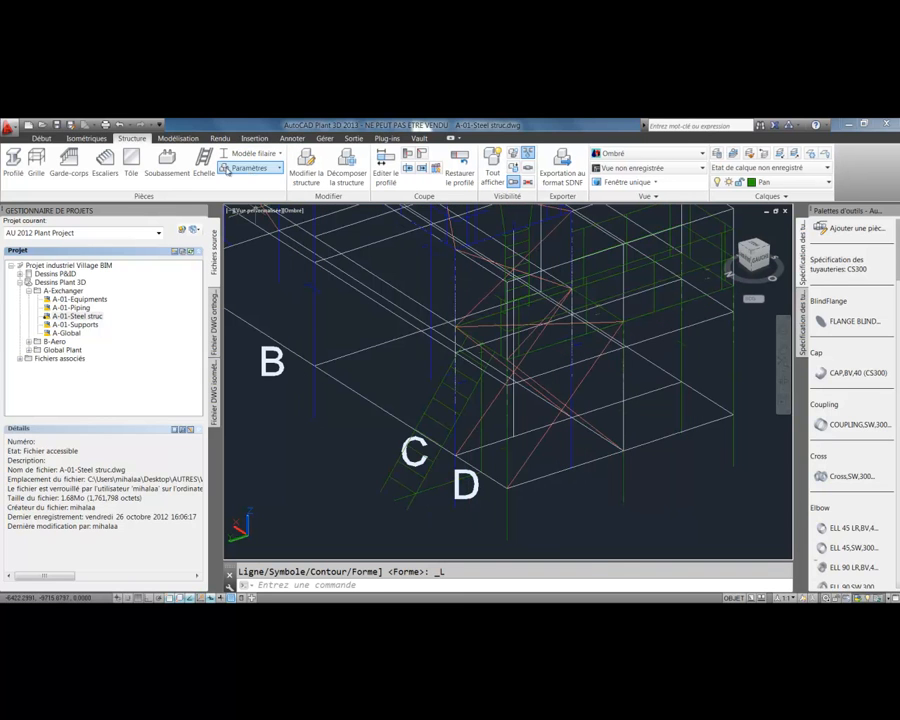
- Place a handrail along the stair's stringer facing grid B, from its foot to its top at the platform
{"action": "left_click", "coordinate": [68, 162]}
{"action": "left_click", "coordinate": [376, 492]}
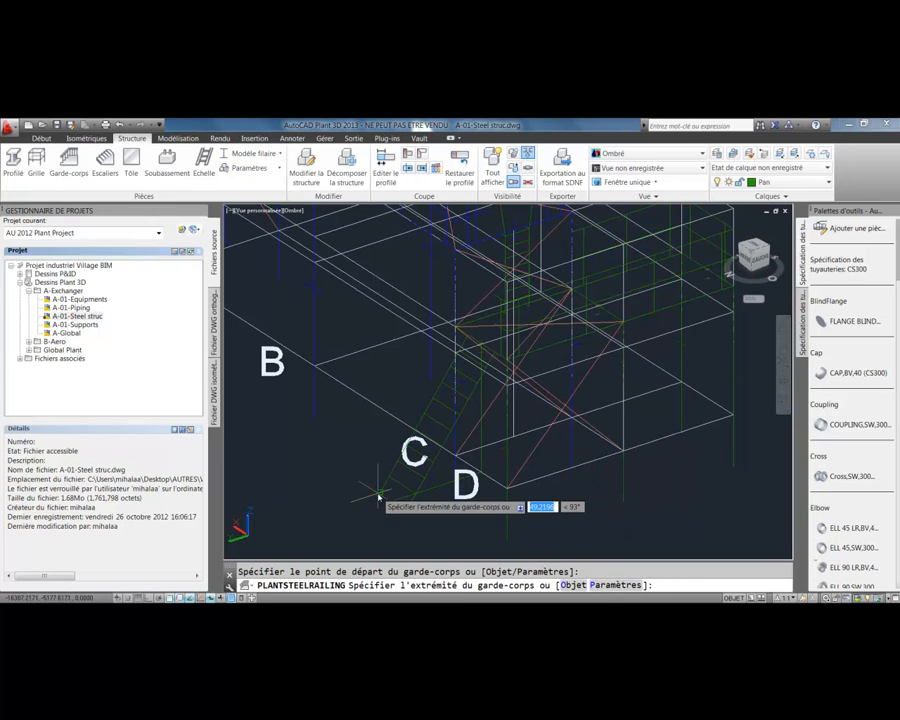
{"action": "scroll", "coordinate": [486, 340], "scroll_direction": "up", "scroll_amount": 3}
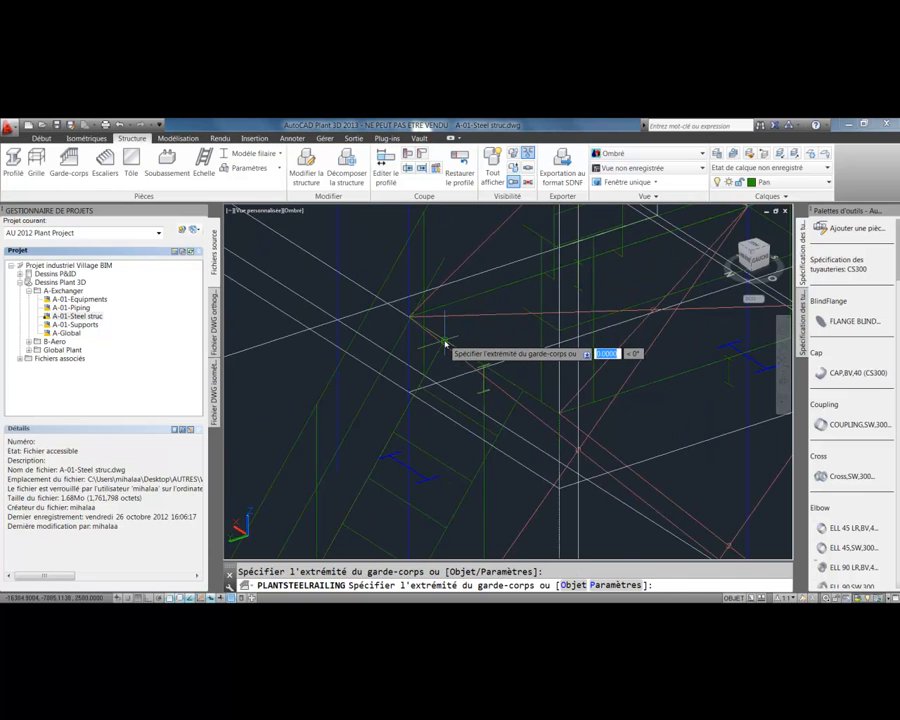
{"action": "scroll", "coordinate": [446, 344], "scroll_direction": "down", "scroll_amount": 3}
{"action": "key", "text": "Escape"}
- Place a handrail along the stair's stringer facing grid D, from its foot to its top at the platform
{"action": "left_click", "coordinate": [68, 162]}
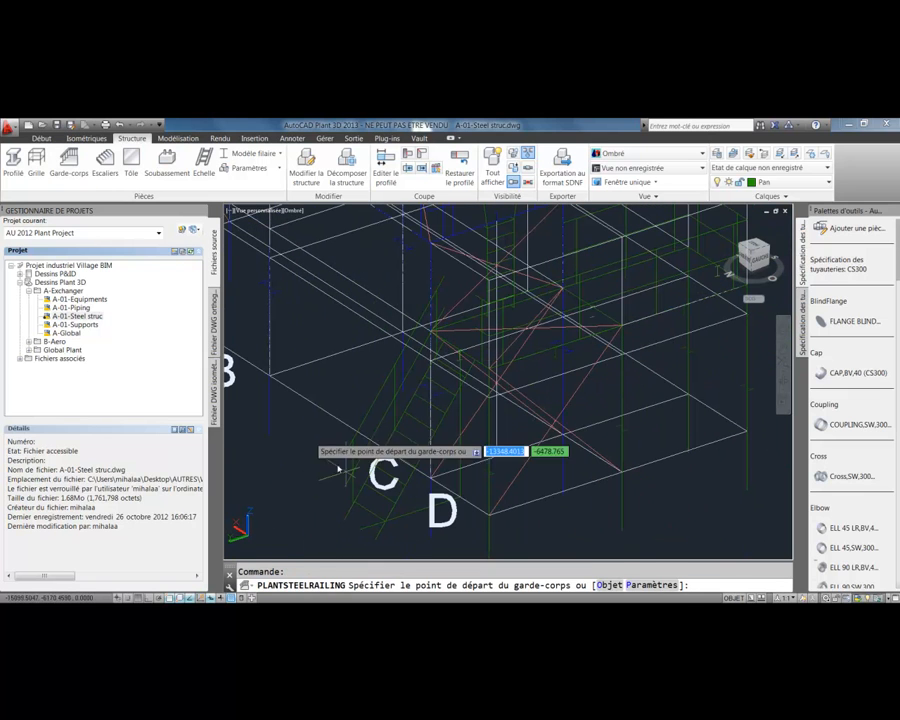
{"action": "left_click", "coordinate": [380, 540]}
{"action": "scroll", "coordinate": [470, 370], "scroll_direction": "up", "scroll_amount": 4}
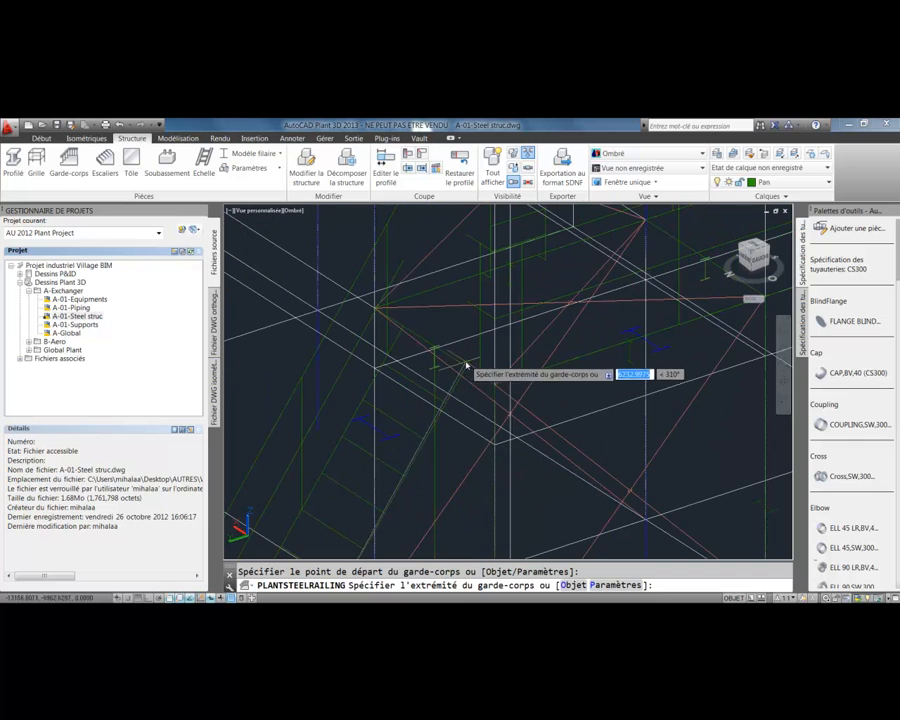
{"action": "scroll", "coordinate": [465, 370], "scroll_direction": "down", "scroll_amount": 3}
{"action": "key", "text": "Escape"}
{"action": "scroll", "coordinate": [463, 373], "scroll_direction": "down", "scroll_amount": 3}
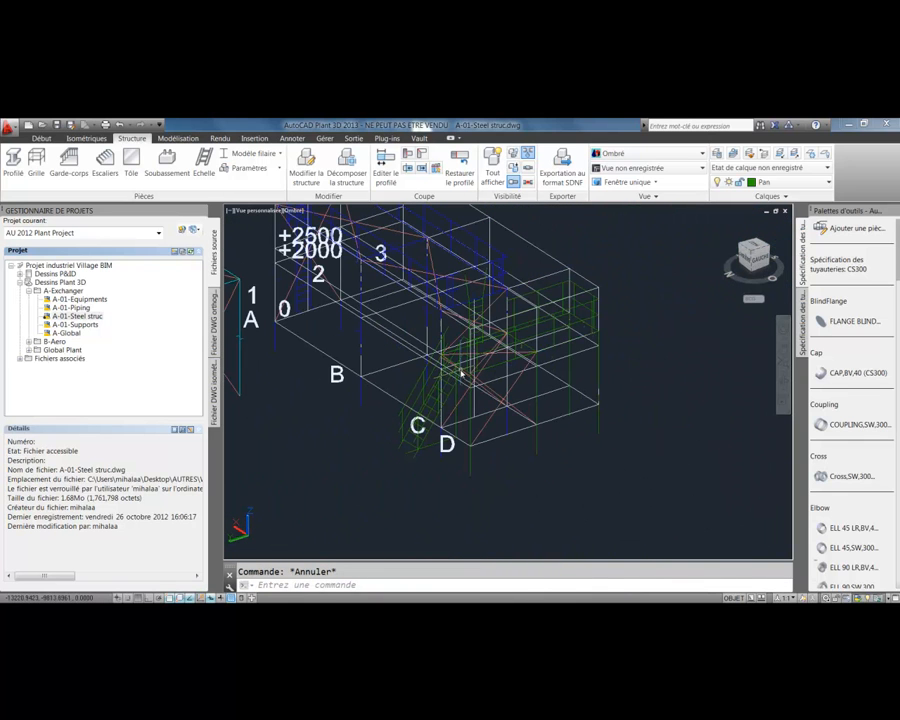
- Switch the structure to the realistic model and check the finished stair, platform and neighbouring frames
{"action": "left_click", "coordinate": [253, 153]}
{"action": "left_click", "coordinate": [265, 242]}
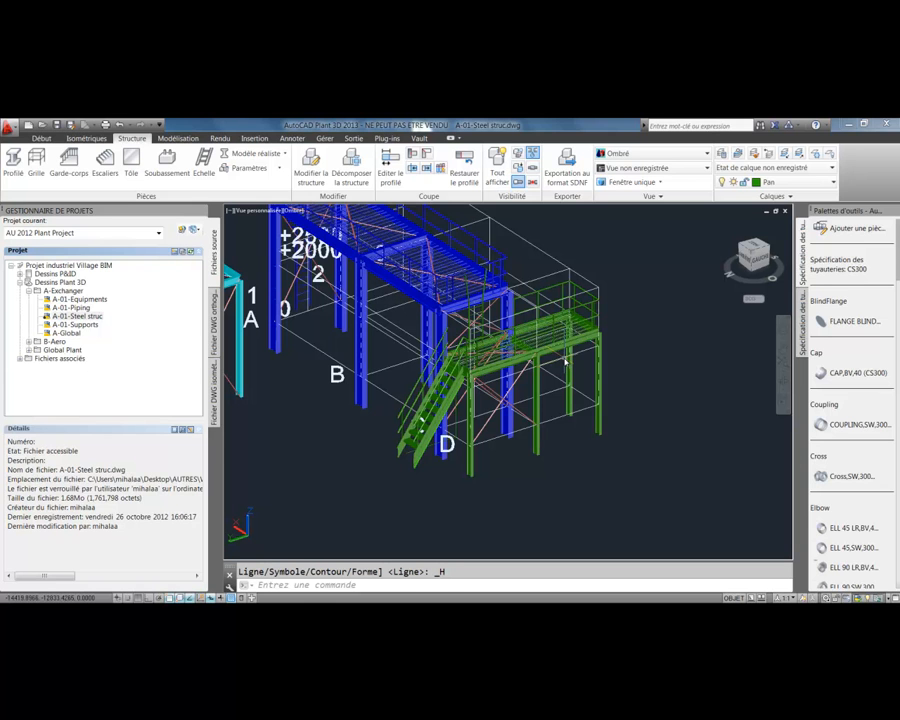
{"action": "middle_click_drag", "start_coordinate": [565, 362], "coordinate": [725, 424]}
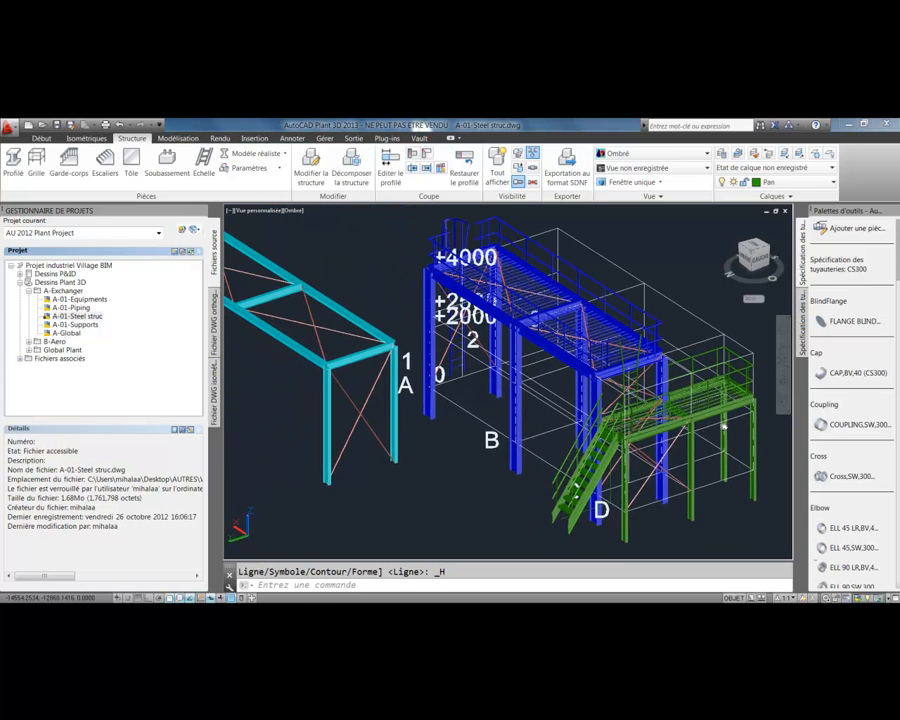
{"action": "scroll", "coordinate": [658, 454], "scroll_direction": "down", "scroll_amount": 4}
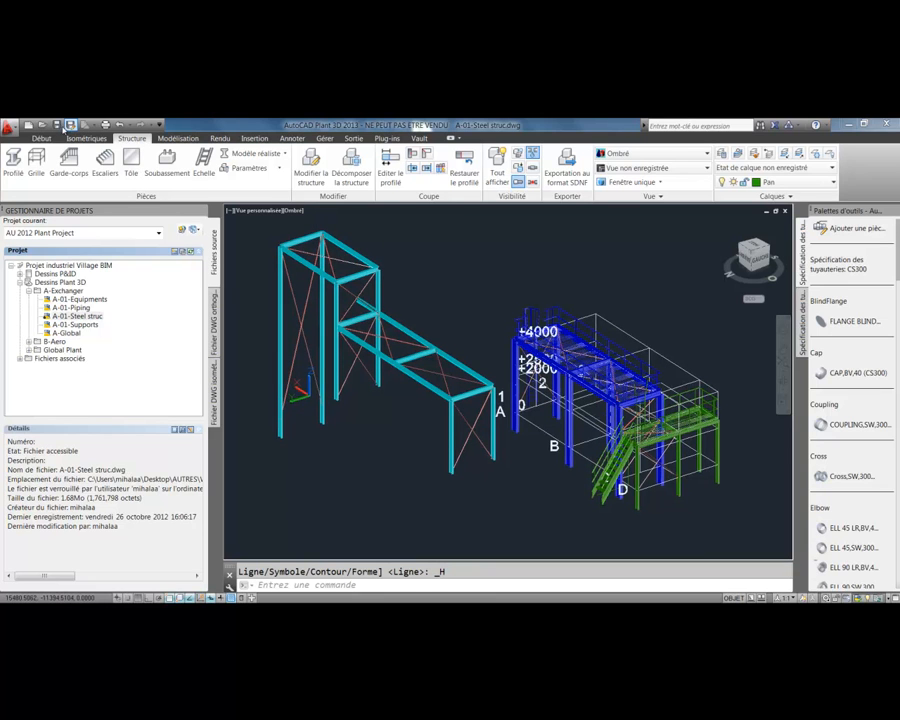
{"action": "key", "text": "Escape"}
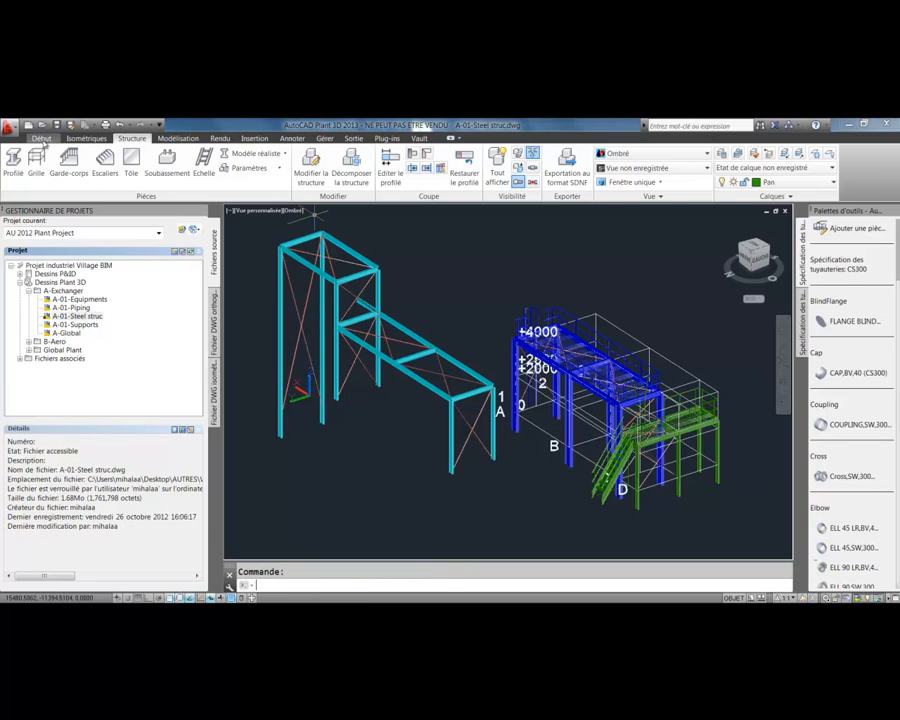
- Review the steel profile class properties in the project configuration, including POIDS_LINEAIRE and POIDS_TOTAL
{"action": "left_click", "coordinate": [42, 138]}
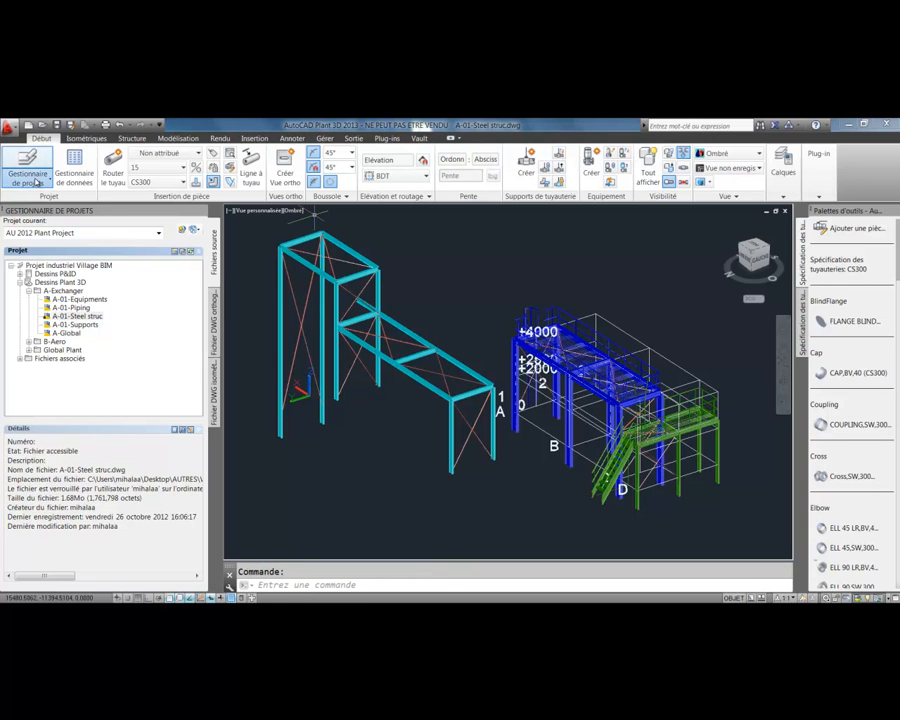
{"action": "left_click", "coordinate": [28, 180]}
{"action": "left_click", "coordinate": [32, 267]}
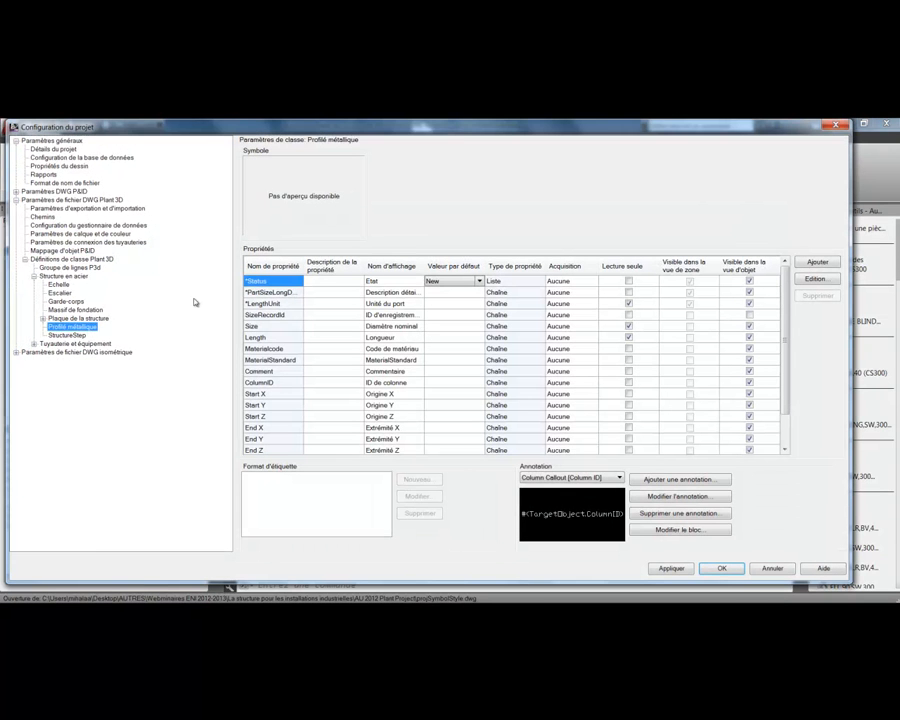
{"action": "left_click_drag", "start_coordinate": [788, 297], "coordinate": [787, 363]}
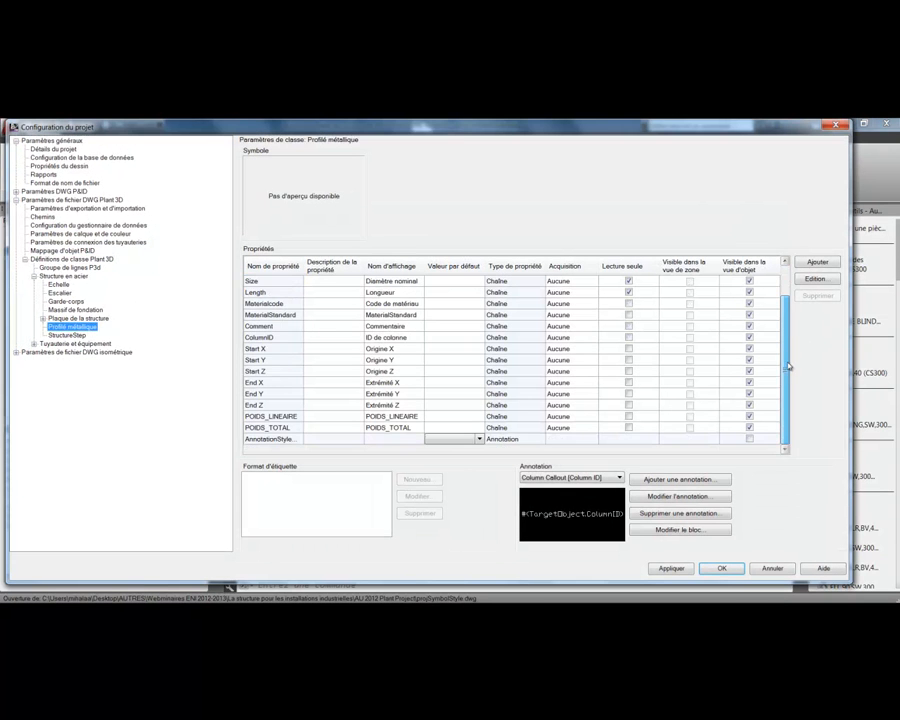
{"action": "left_click", "coordinate": [289, 419]}
{"action": "left_click", "coordinate": [291, 431]}
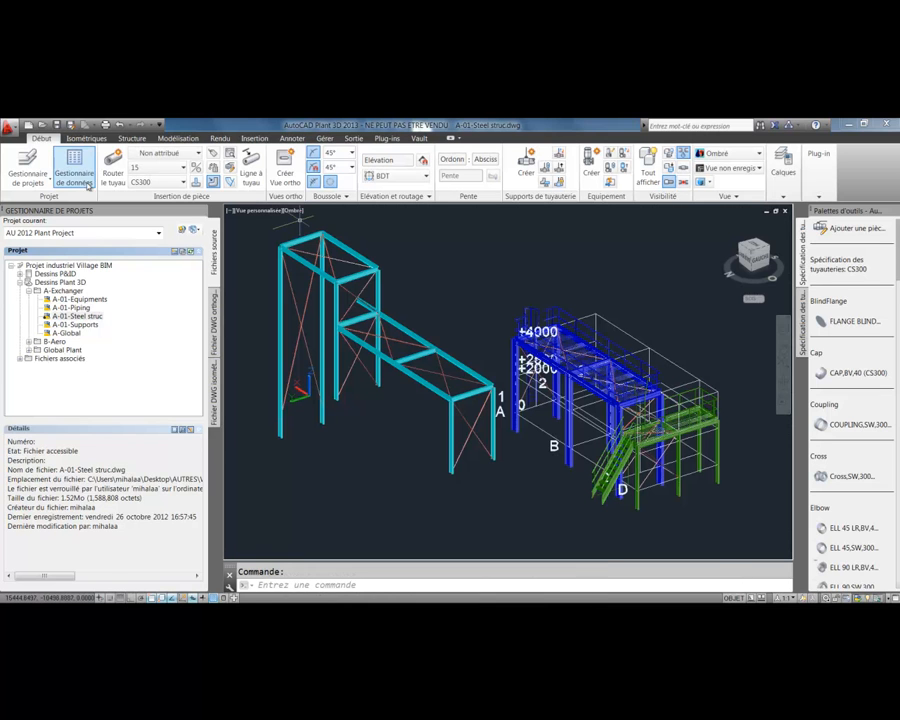
- Show the current drawing's steel profile data in the data manager and widen the detailed description column
{"action": "left_click", "coordinate": [86, 184]}
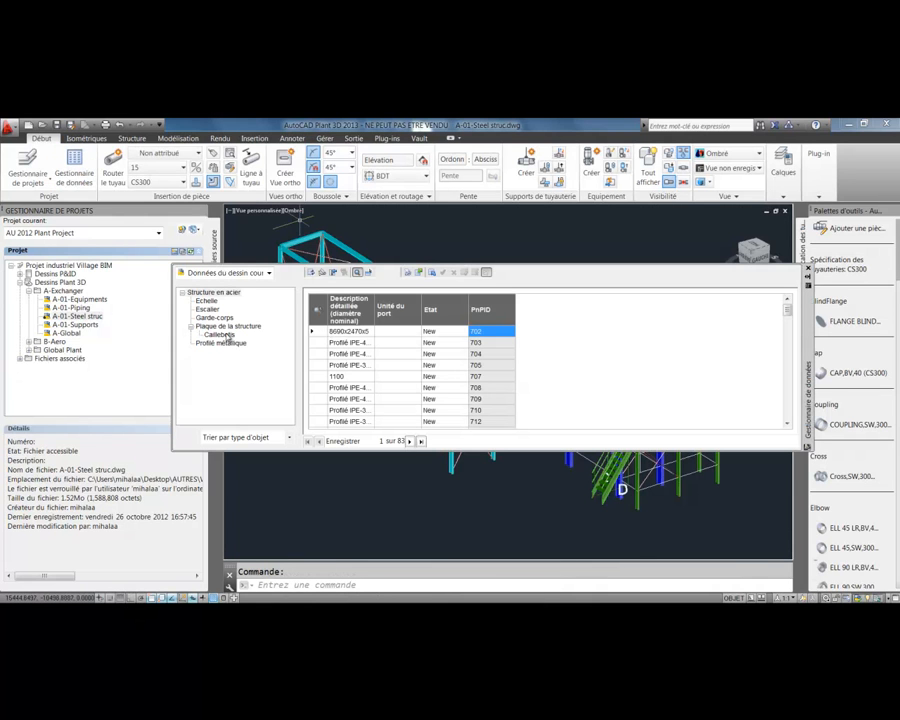
{"action": "left_click", "coordinate": [221, 343]}
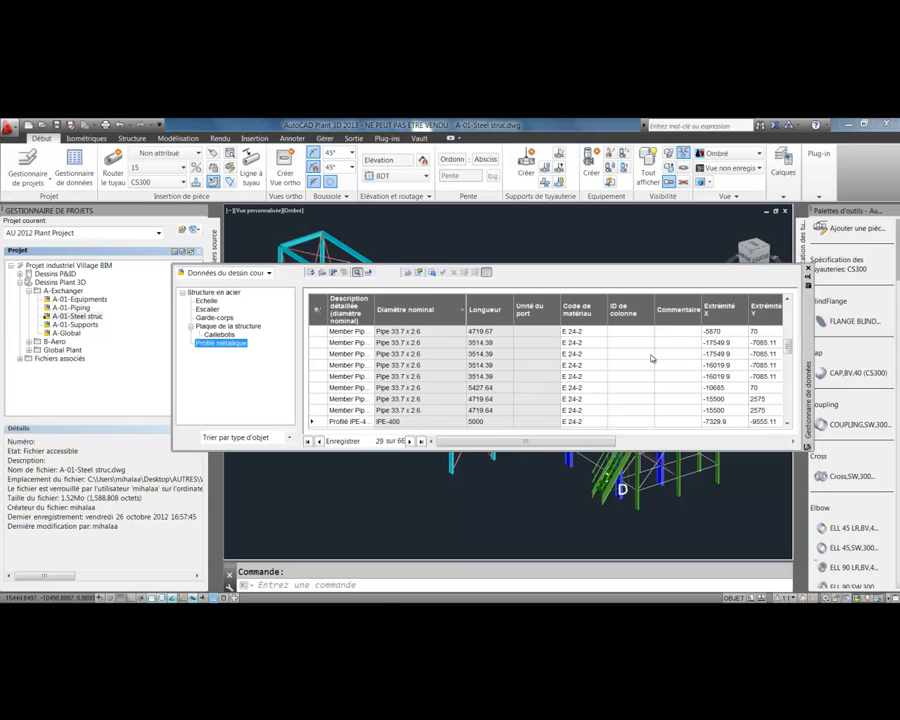
{"action": "mouse_move", "coordinate": [525, 441]}
{"action": "left_mouse_down"}
{"action": "mouse_move", "coordinate": [755, 438]}
{"action": "mouse_move", "coordinate": [580, 457]}
{"action": "mouse_move", "coordinate": [540, 445]}
{"action": "left_mouse_up"}
{"action": "left_click", "coordinate": [722, 332]}
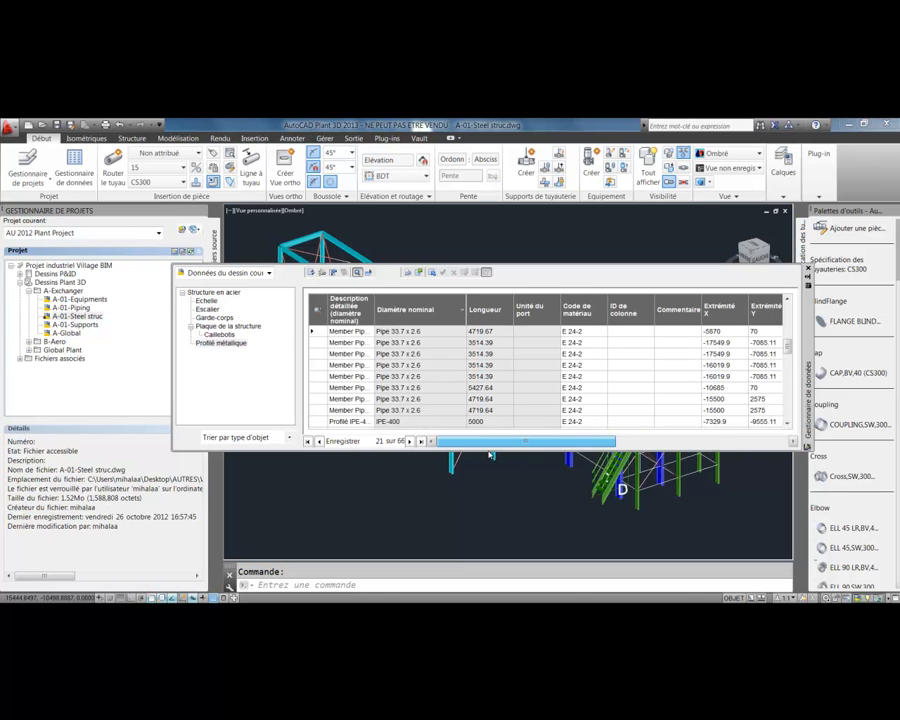
{"action": "left_click_drag", "start_coordinate": [372, 313], "coordinate": [416, 313]}
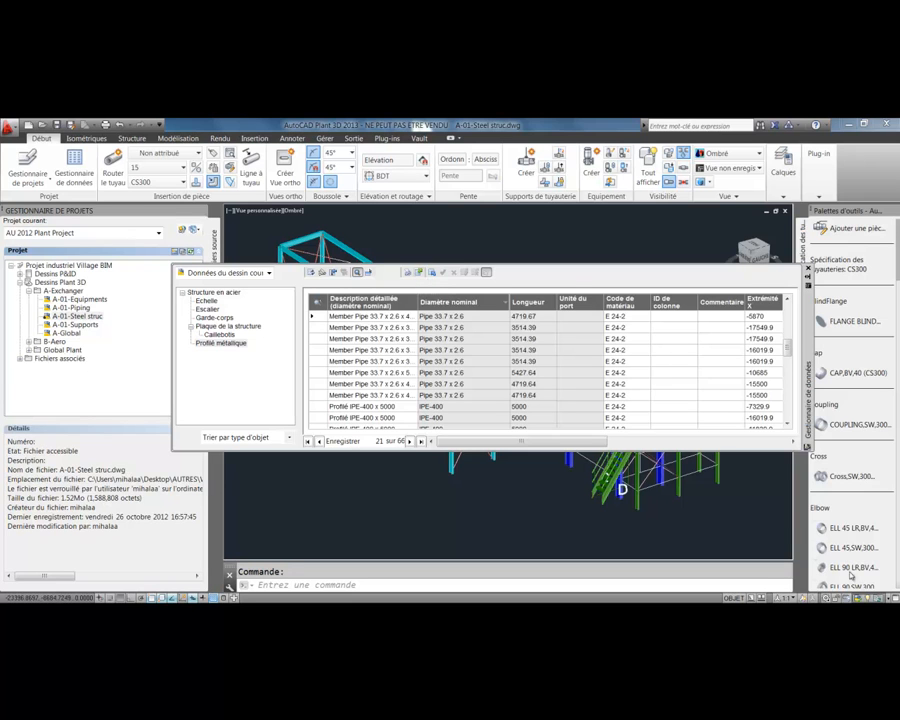
- Export the displayed profile data with the active node and all its child nodes, and open the workbook in Excel
{"action": "left_click", "coordinate": [419, 273]}
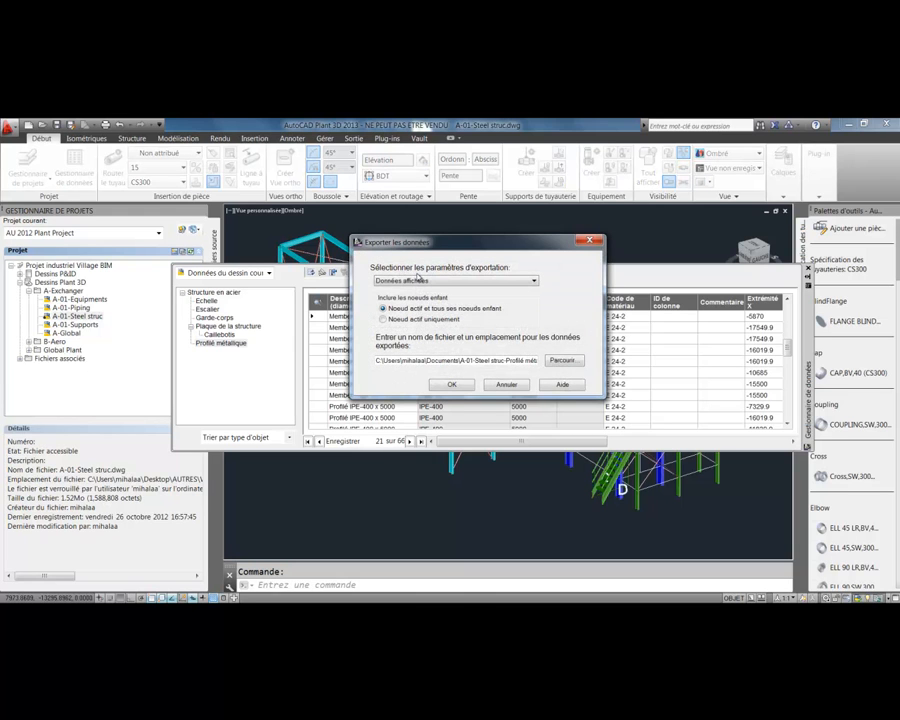
{"action": "left_click", "coordinate": [452, 385]}
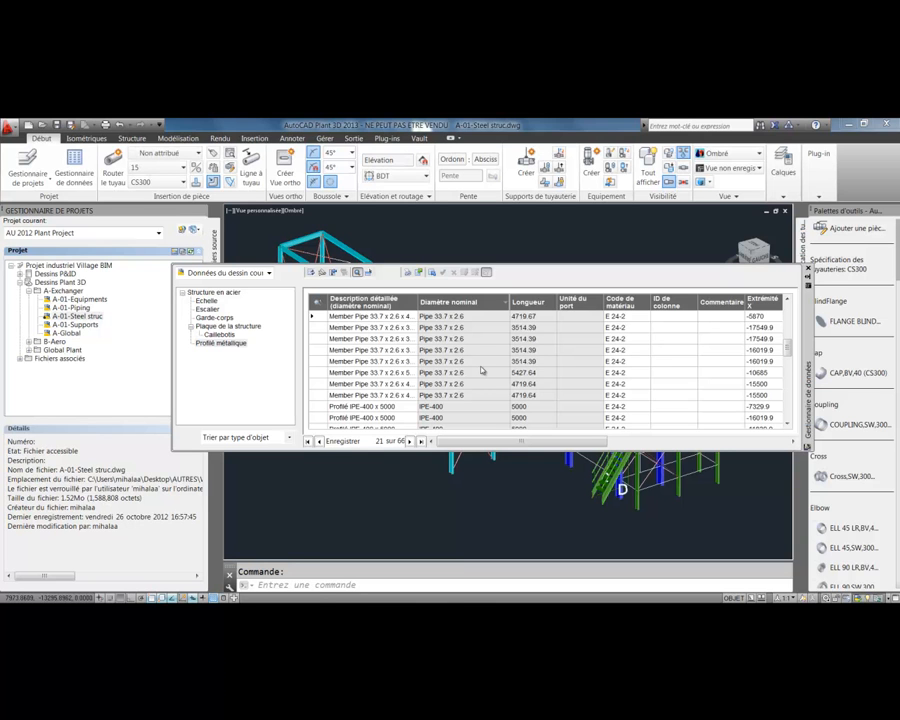
{"action": "left_click", "coordinate": [235, 690]}
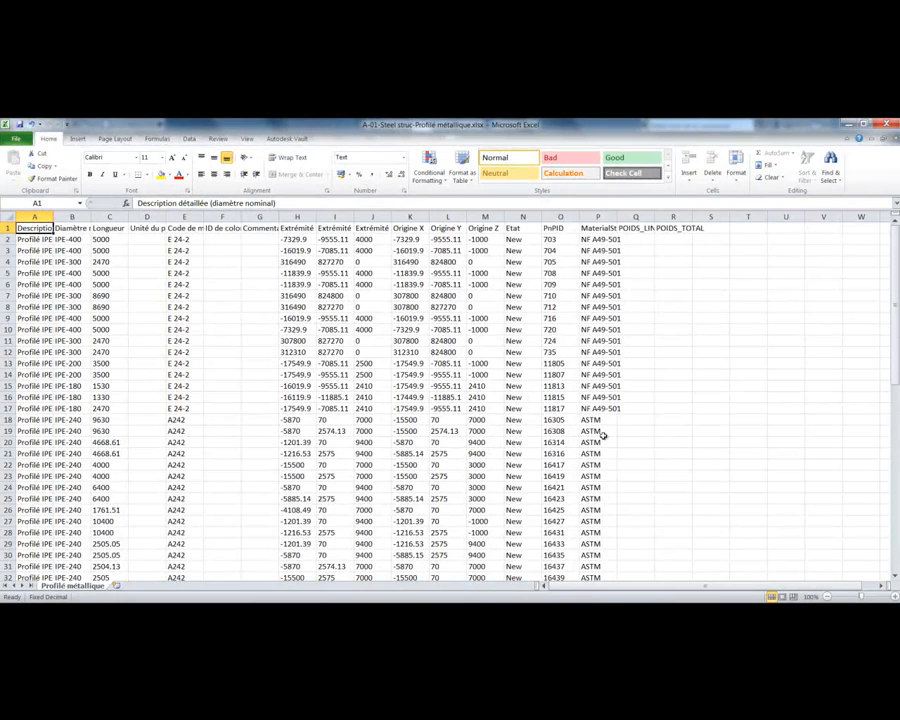
- Widen the Longueur, POIDS_LINEAIRE and POIDS_TOTAL columns and remove the protection from the Profilé métallique sheet
{"action": "left_click_drag", "start_coordinate": [655, 216], "coordinate": [768, 216]}
{"action": "left_click_drag", "start_coordinate": [128, 217], "coordinate": [133, 217]}
{"action": "left_click", "coordinate": [232, 342]}
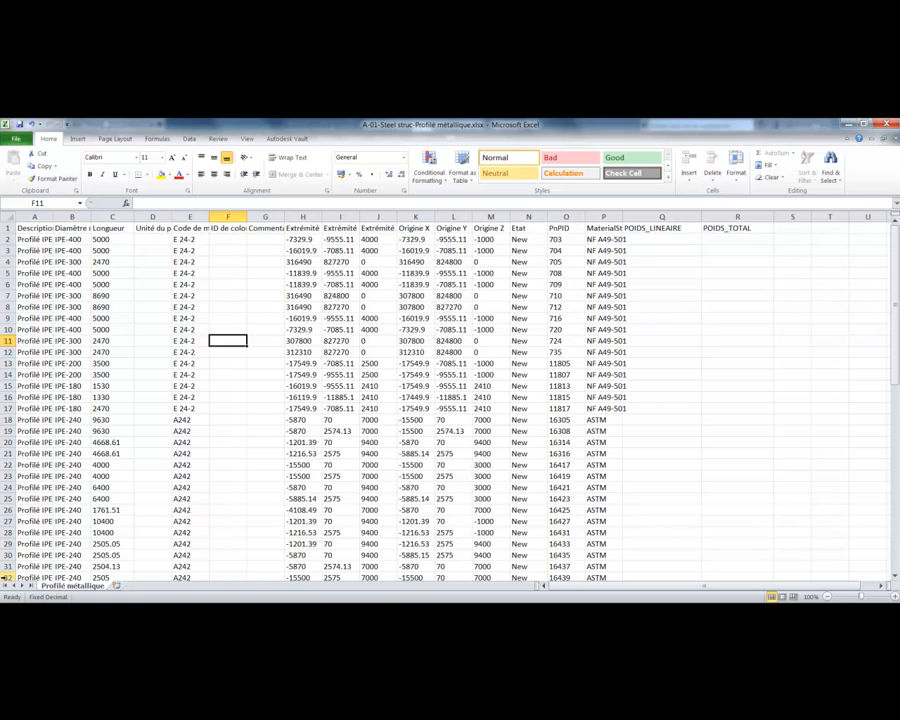
{"action": "right_click", "coordinate": [80, 586]}
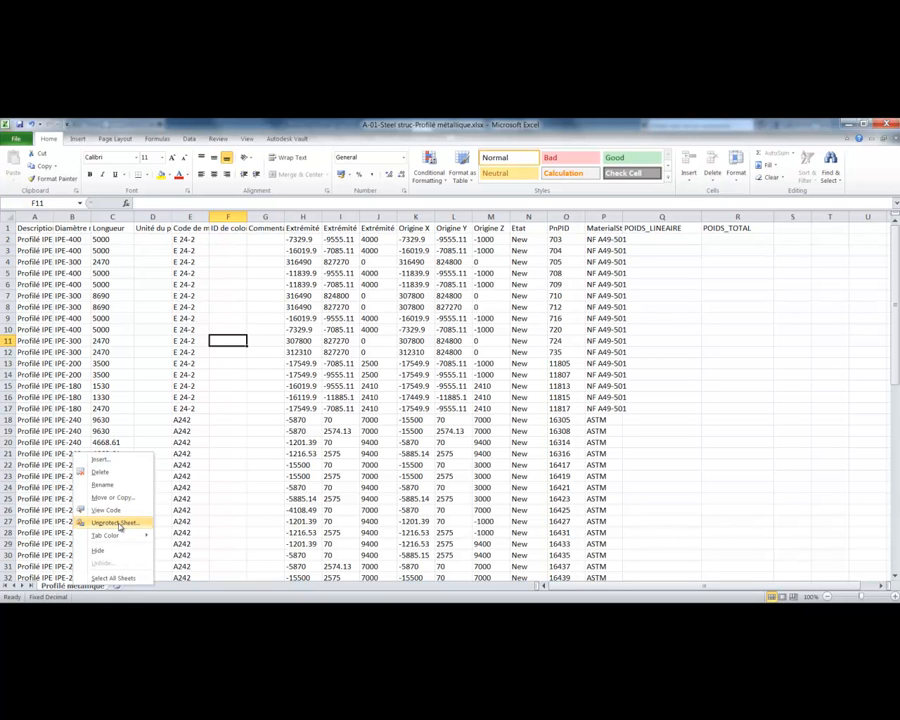
{"action": "left_click", "coordinate": [118, 523]}
{"action": "left_click", "coordinate": [228, 442]}
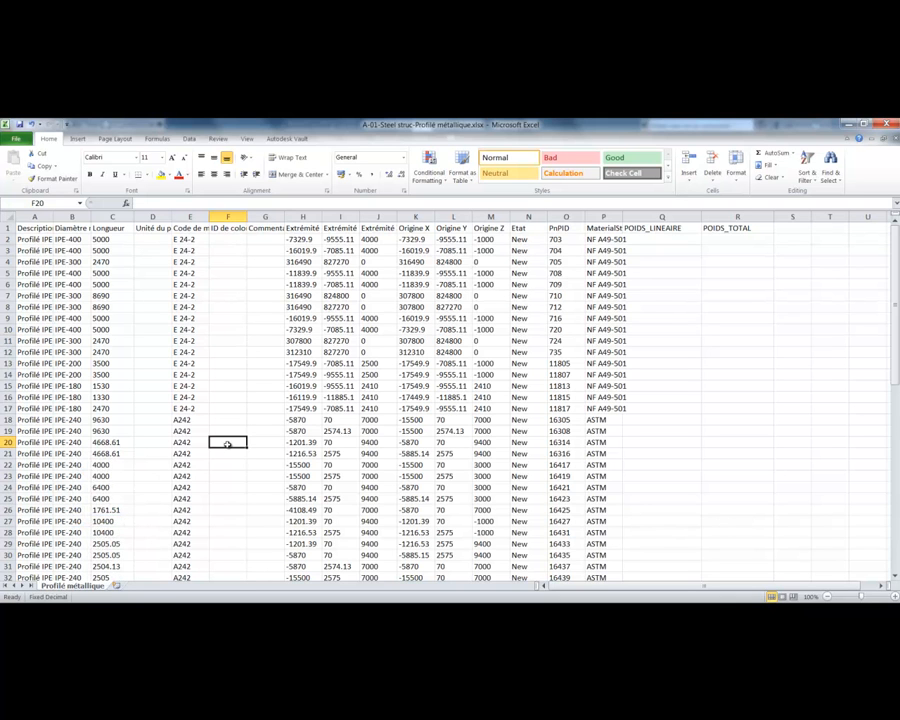
- Replace every "." with "," across the whole sheet
{"action": "left_click", "coordinate": [7, 217]}
{"action": "left_click", "coordinate": [831, 176]}
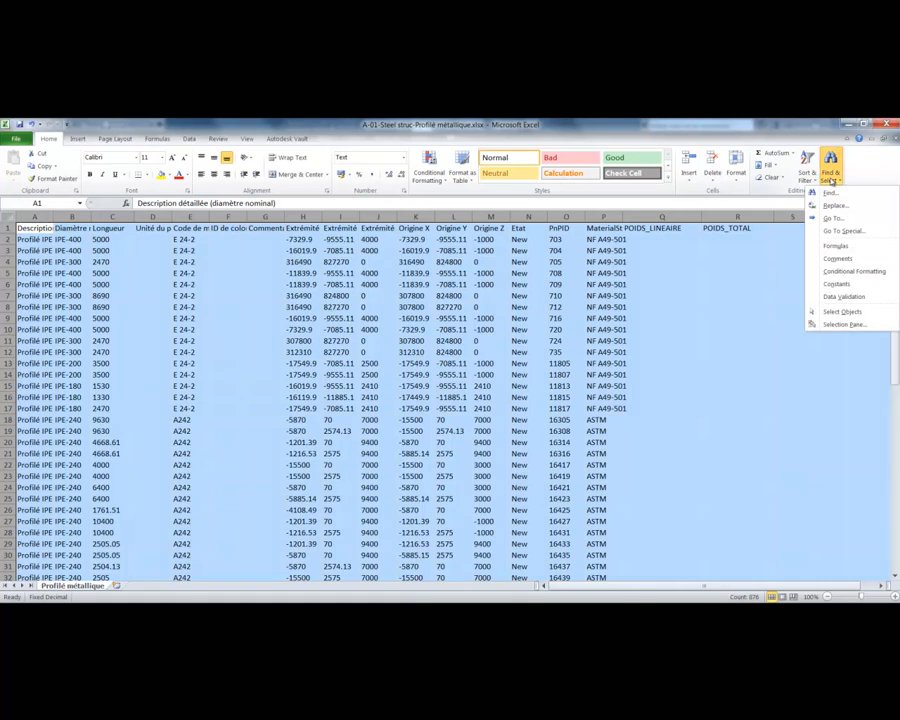
{"action": "left_click", "coordinate": [834, 206]}
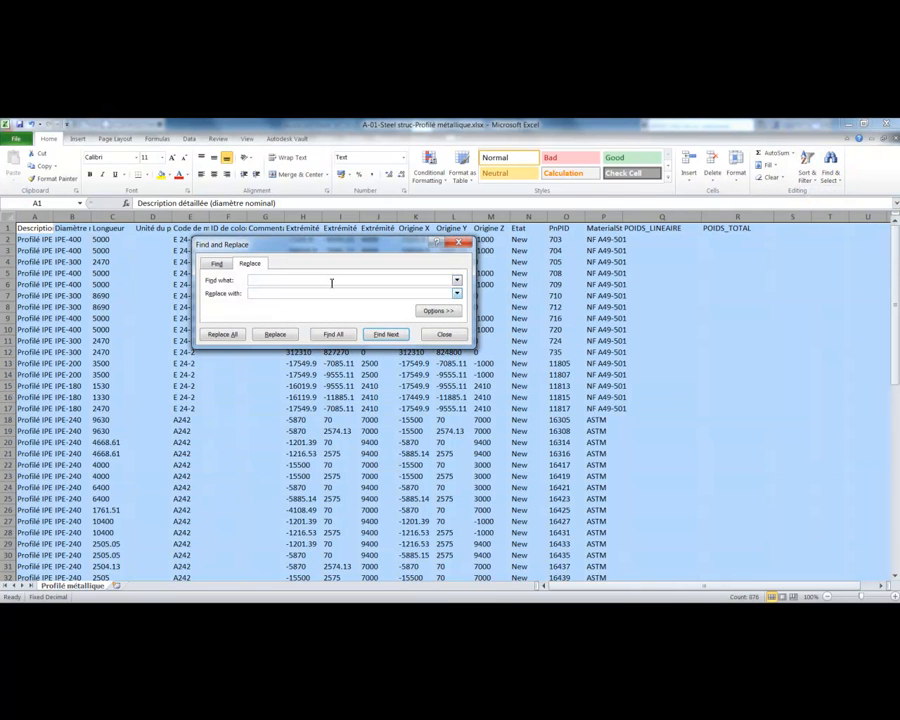
{"action": "type", "text": "."}
{"action": "left_click", "coordinate": [268, 296]}
{"action": "type", "text": ","}
{"action": "left_click", "coordinate": [222, 334]}
{"action": "left_click", "coordinate": [452, 396]}
{"action": "key", "text": "Escape"}
{"action": "left_click", "coordinate": [341, 396]}
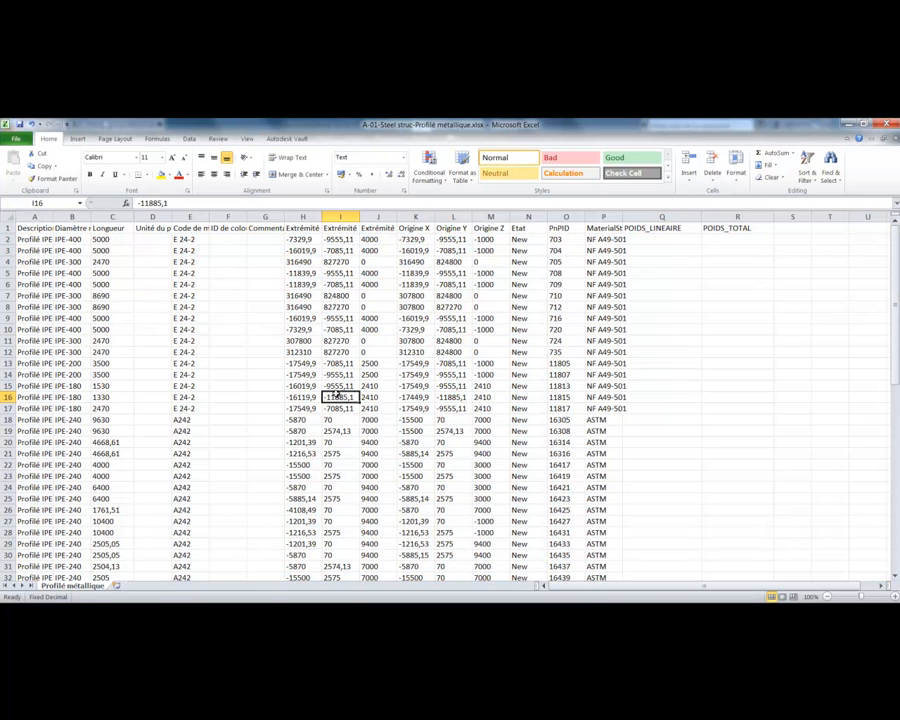
- Check the converted lengths and widen the MaterialStandard column
{"action": "left_click", "coordinate": [115, 442]}
{"action": "left_click", "coordinate": [150, 464]}
{"action": "left_click", "coordinate": [663, 239]}
{"action": "left_click_drag", "start_coordinate": [622, 220], "coordinate": [638, 220]}
{"action": "left_click", "coordinate": [664, 317]}
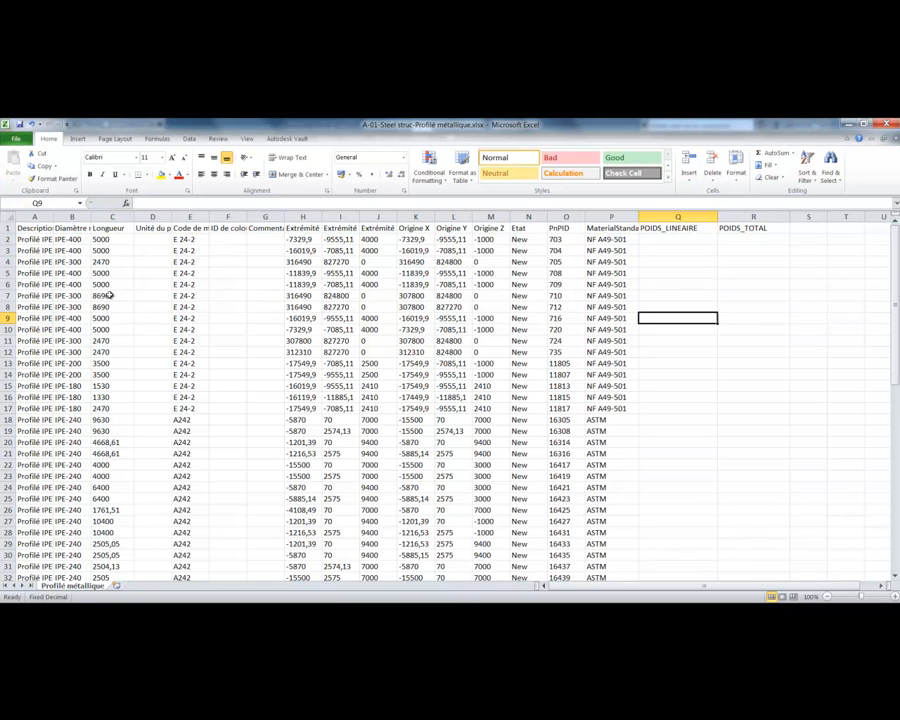
- Sort the table from A to Z by nominal diameter, expanding the selection to the neighbouring columns
{"action": "left_click", "coordinate": [72, 216]}
{"action": "right_click", "coordinate": [80, 218]}
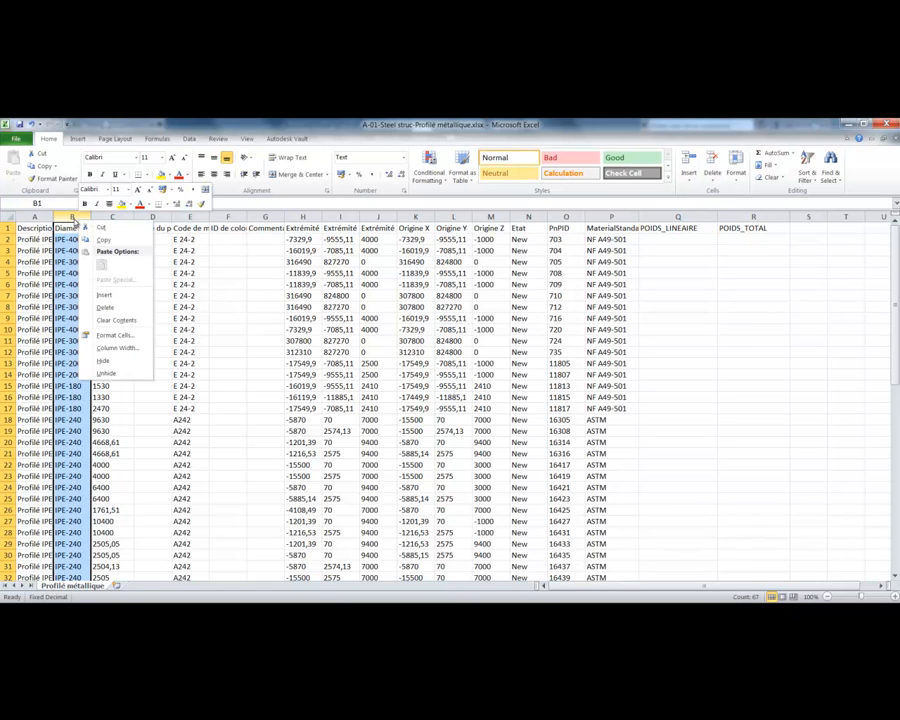
{"action": "key", "text": "Escape"}
{"action": "left_click", "coordinate": [806, 166]}
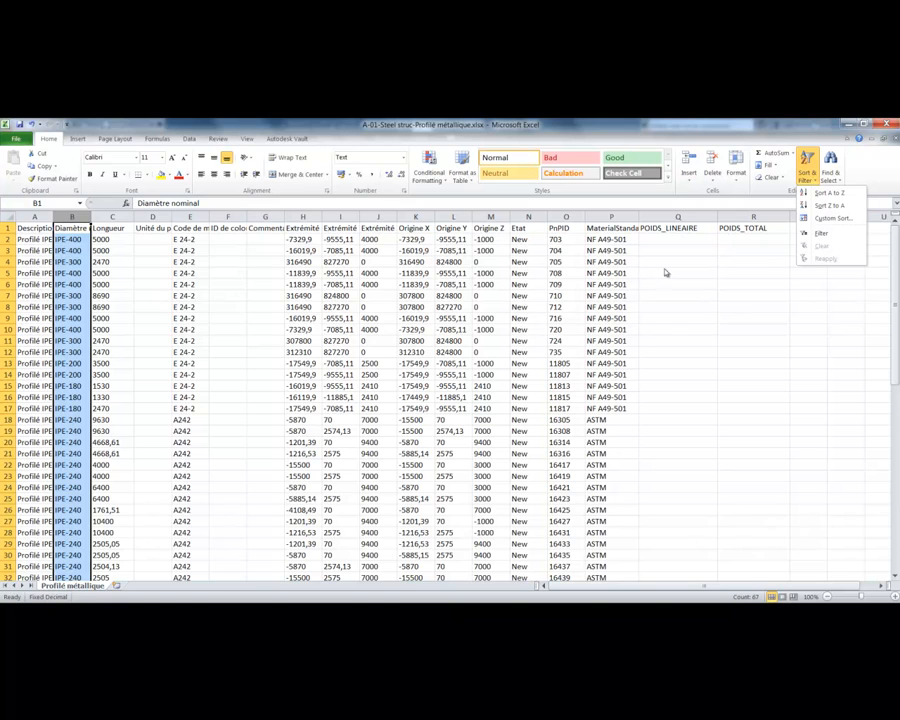
{"action": "left_click", "coordinate": [836, 195]}
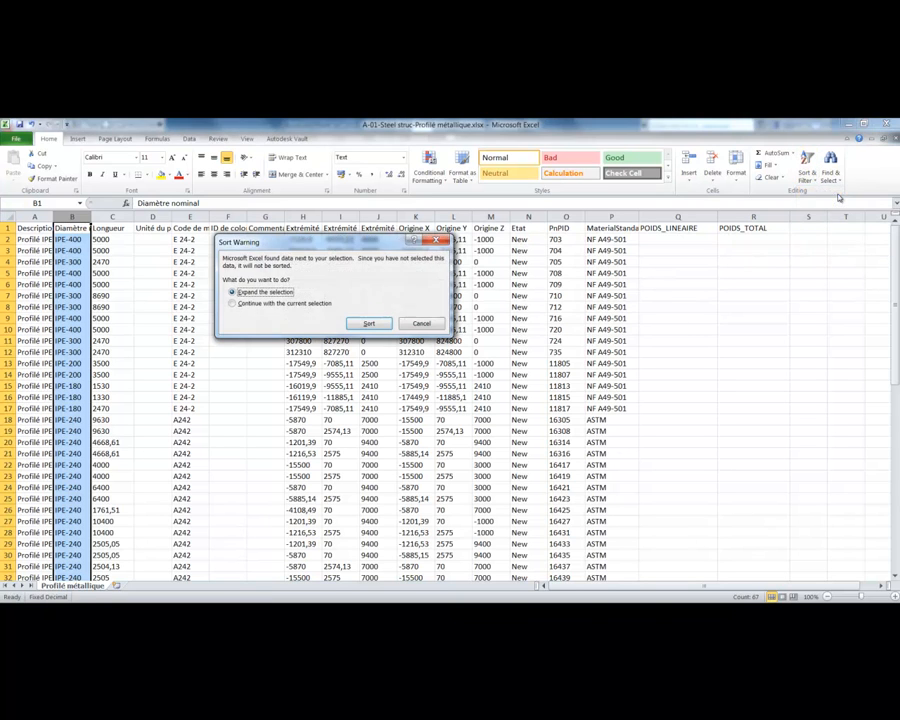
{"action": "left_click", "coordinate": [371, 323]}
{"action": "left_click", "coordinate": [374, 322]}
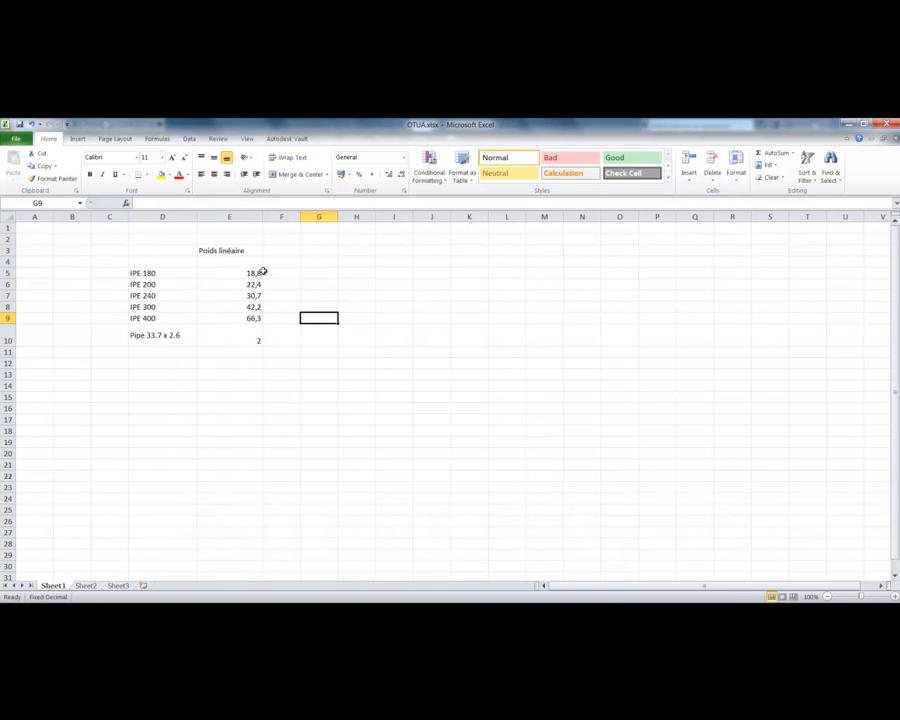
- Copy the IPE 180 linear weight from OTUA.xlsx and enter 18,8 as POIDS_LINEAIRE for all IPE-180 rows of the profile sheet
{"action": "right_click", "coordinate": [258, 272]}
{"action": "left_click", "coordinate": [289, 298]}
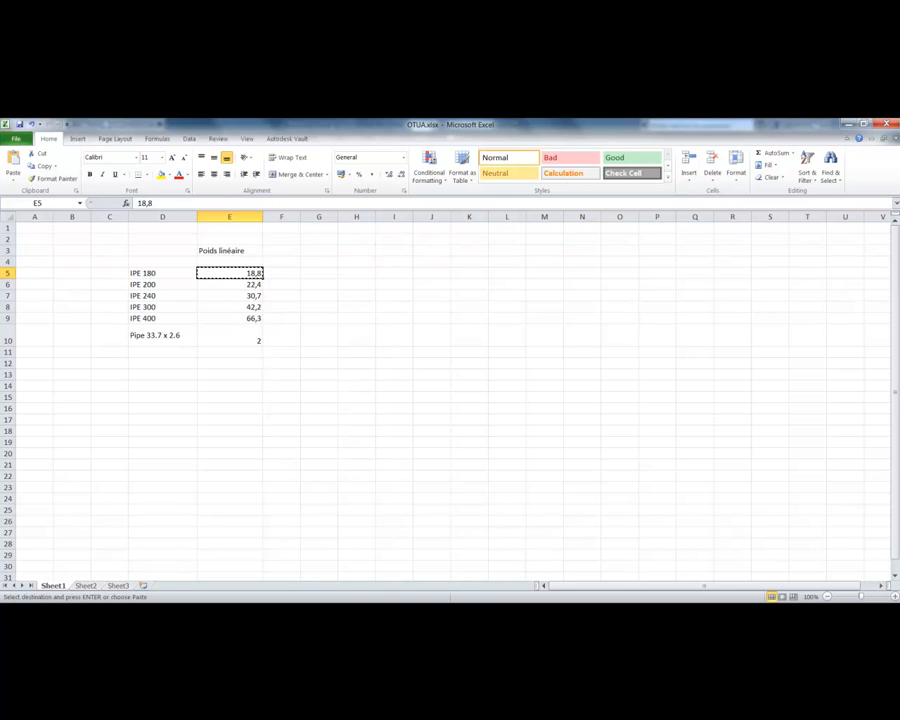
{"action": "mouse_move", "coordinate": [246, 611]}
{"action": "left_click", "coordinate": [341, 554]}
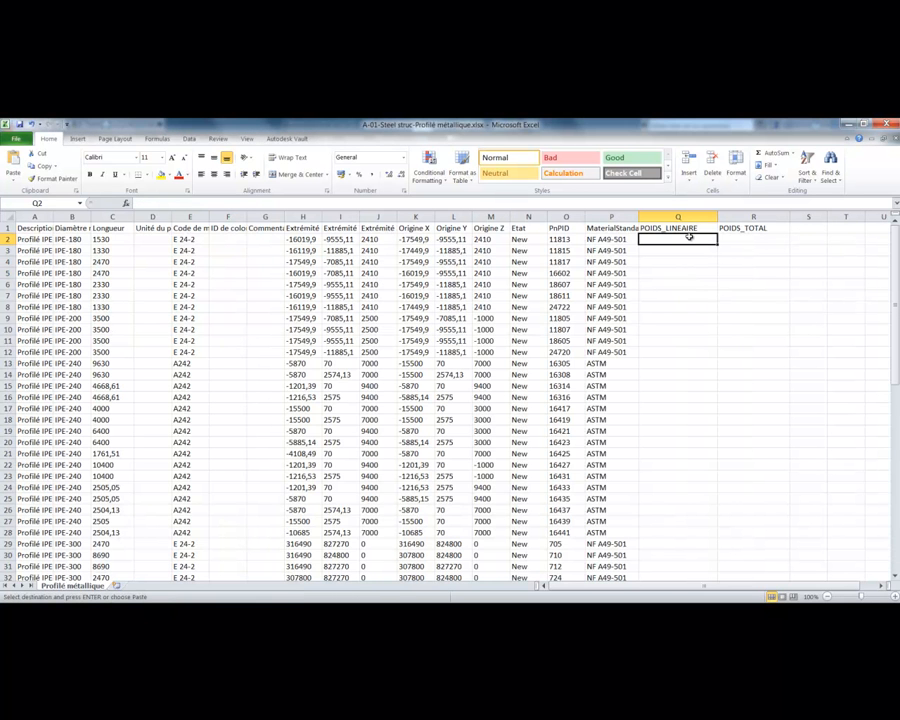
{"action": "type", "text": "18,8"}
{"action": "left_click_drag", "start_coordinate": [717, 244], "coordinate": [718, 316]}
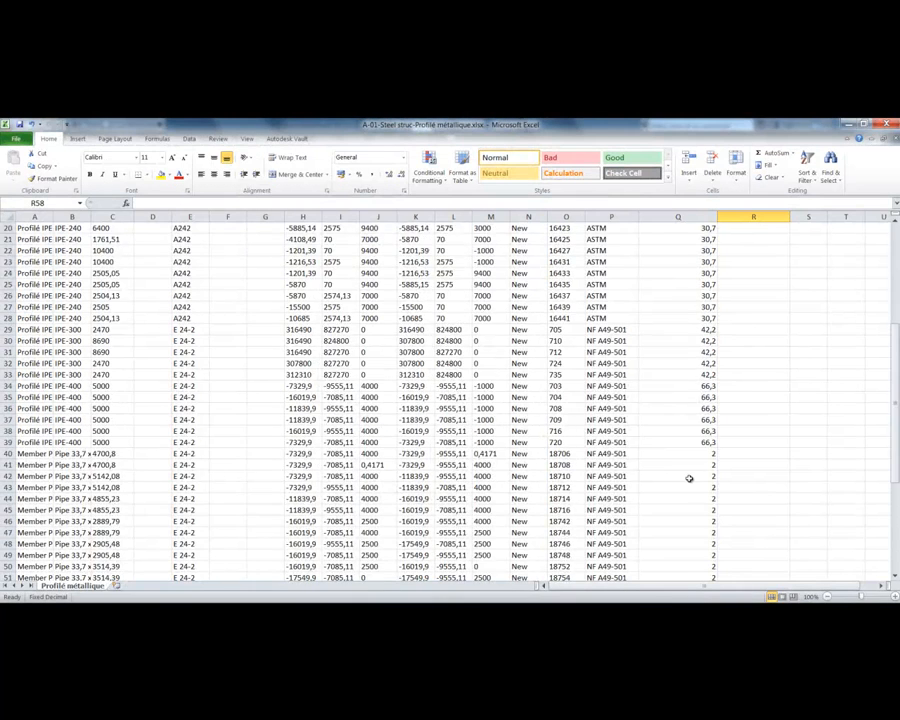
- Calculate POIDS_TOTAL as length times linear weight with =C2*Q2 and fill the formula down the profile rows
{"action": "scroll", "coordinate": [689, 479], "scroll_direction": "up", "scroll_amount": 6}
{"action": "left_click", "coordinate": [762, 239]}
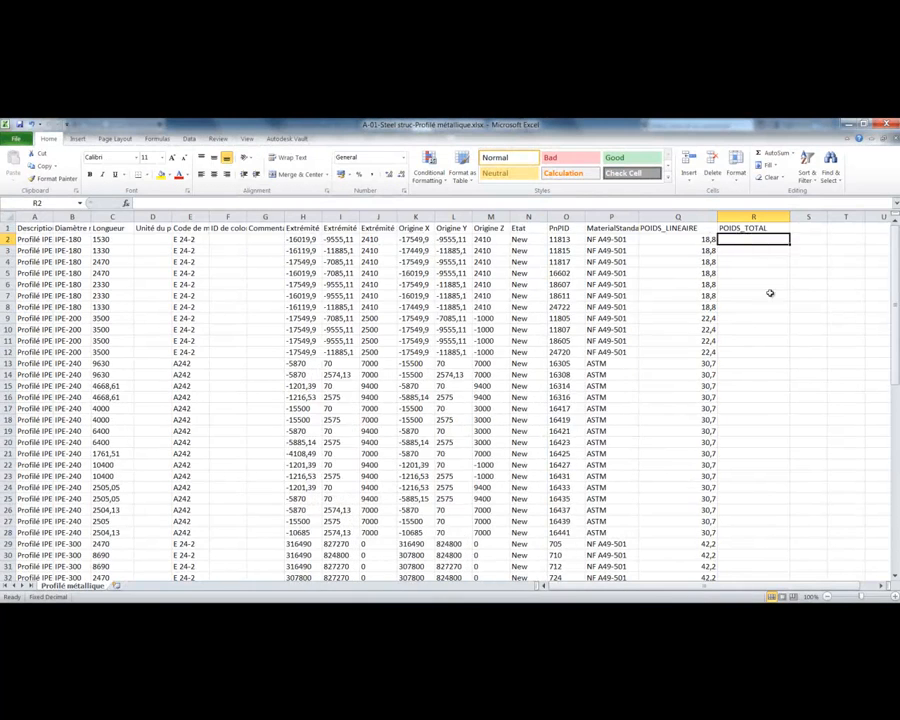
{"action": "type", "text": "="}
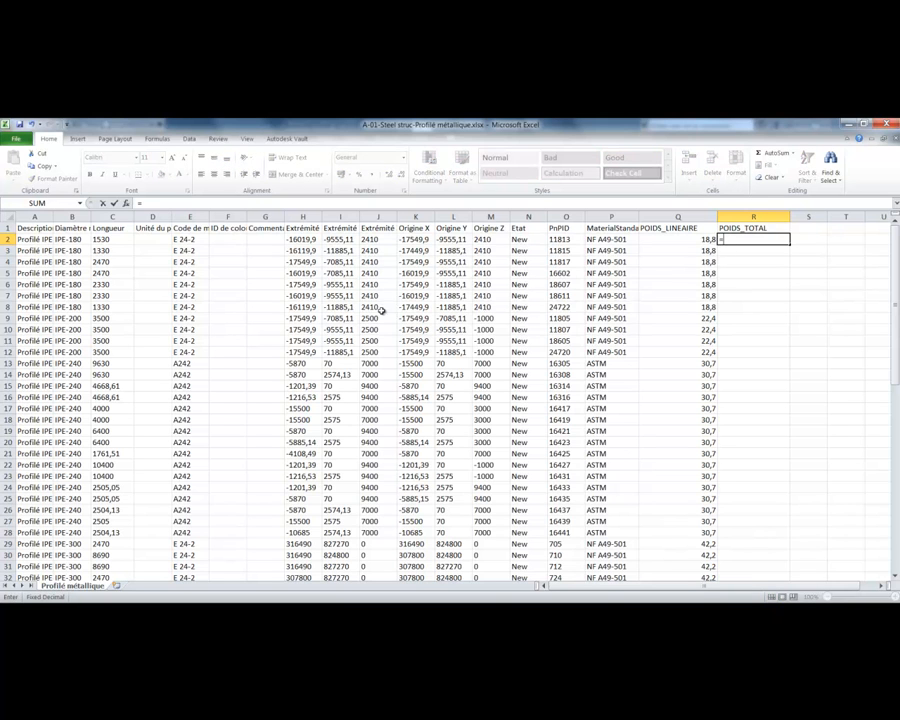
{"action": "left_click", "coordinate": [107, 241]}
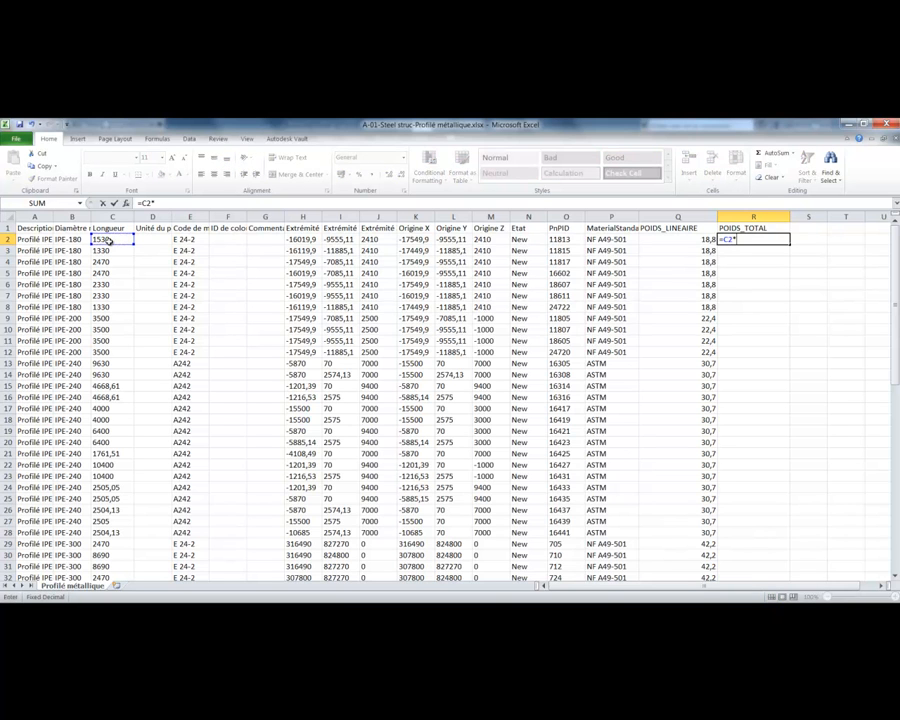
{"action": "type", "text": "*"}
{"action": "left_click", "coordinate": [697, 239]}
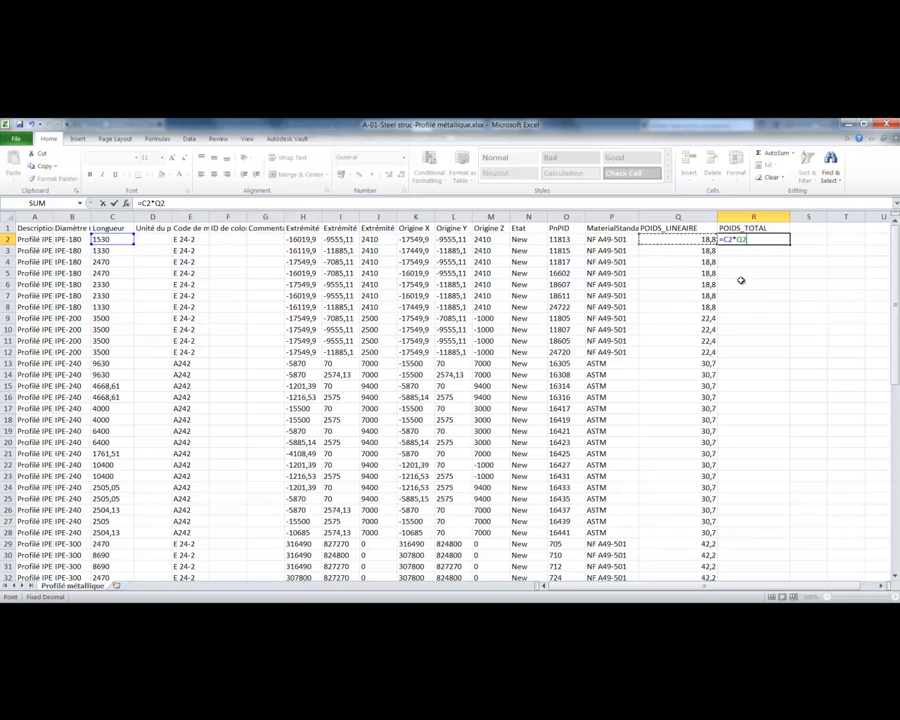
{"action": "key", "text": "Return"}
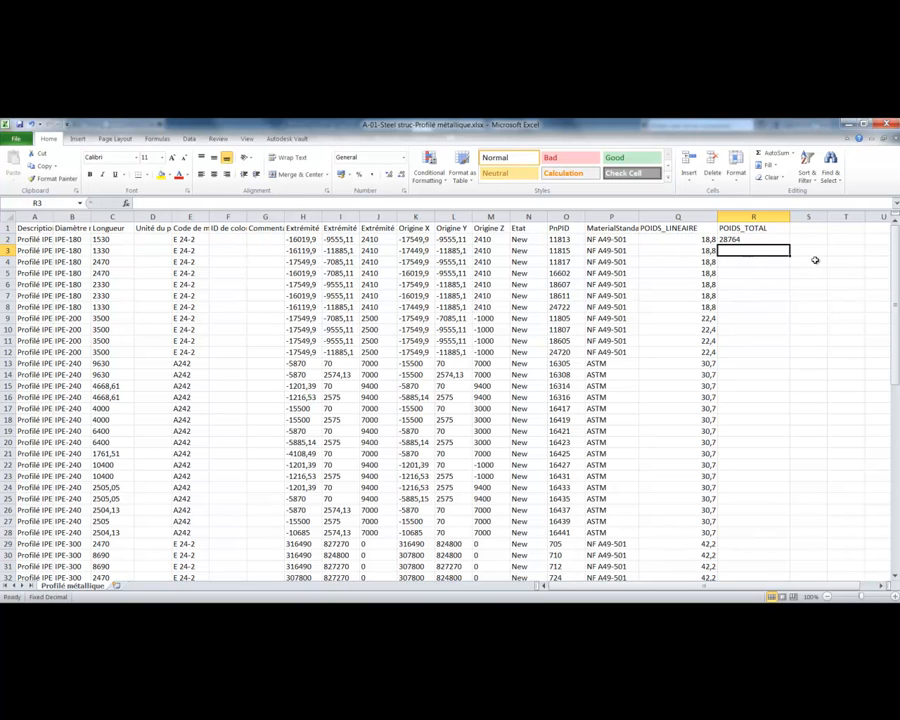
{"action": "left_click", "coordinate": [780, 241]}
{"action": "left_click_drag", "start_coordinate": [789, 245], "coordinate": [760, 562]}
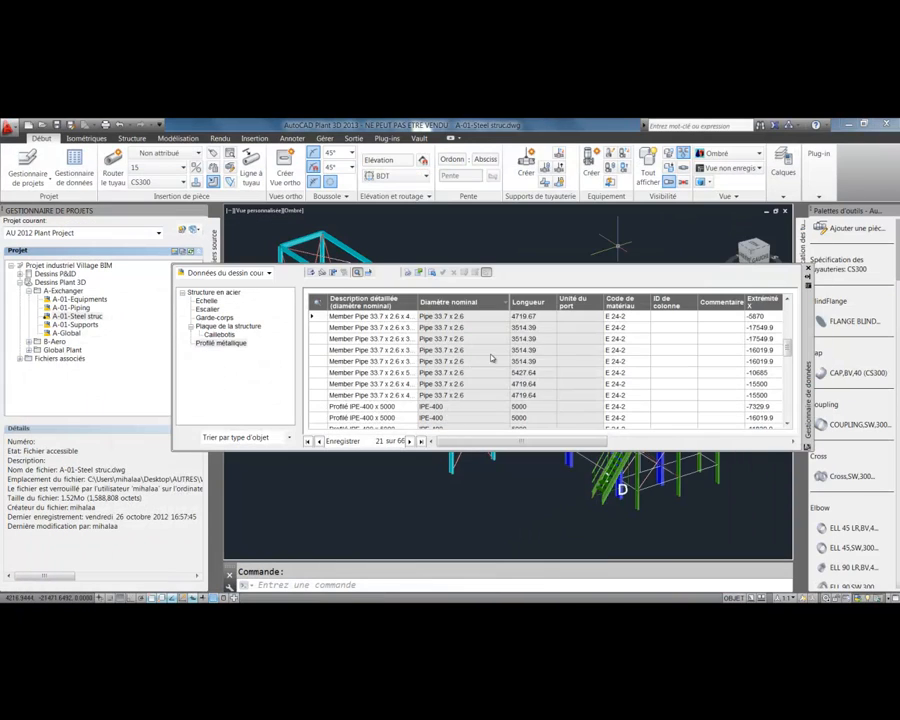
- Switch to AutoCAD Plant 3D and import A-01-Steel struc-Profilé métallique.xlsx into the steel profile data, using the displayed data setting
{"action": "left_click", "coordinate": [433, 273]}
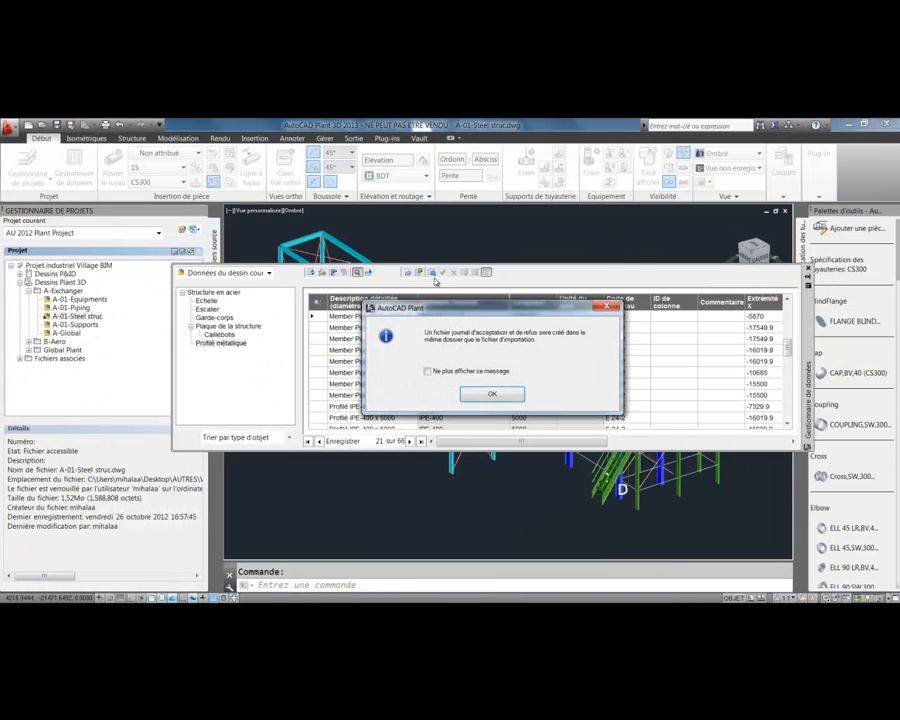
{"action": "left_click", "coordinate": [491, 395]}
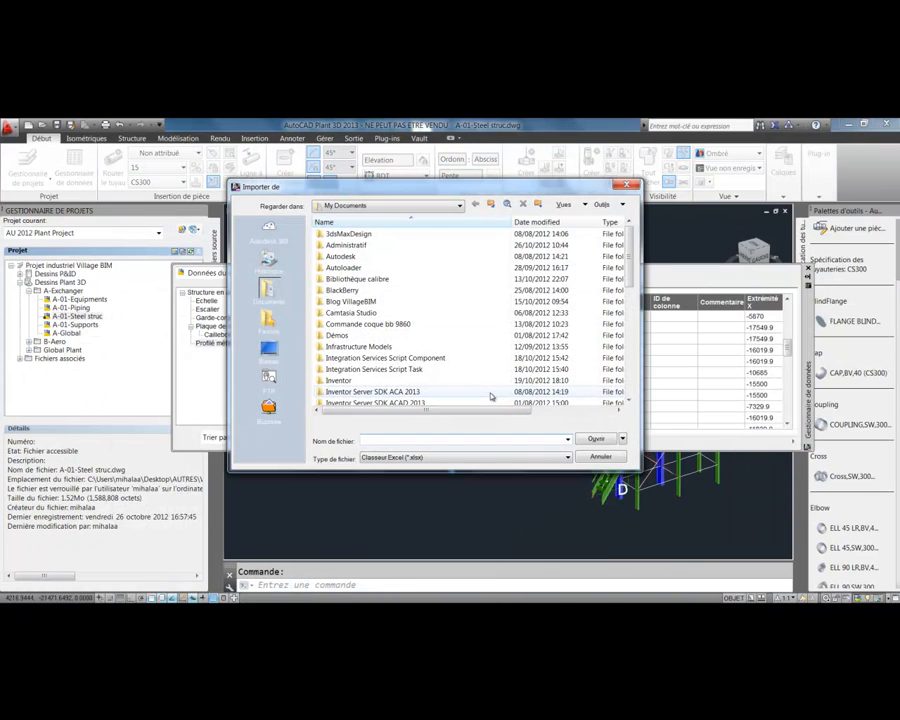
{"action": "scroll", "coordinate": [337, 330], "scroll_direction": "down", "scroll_amount": 5}
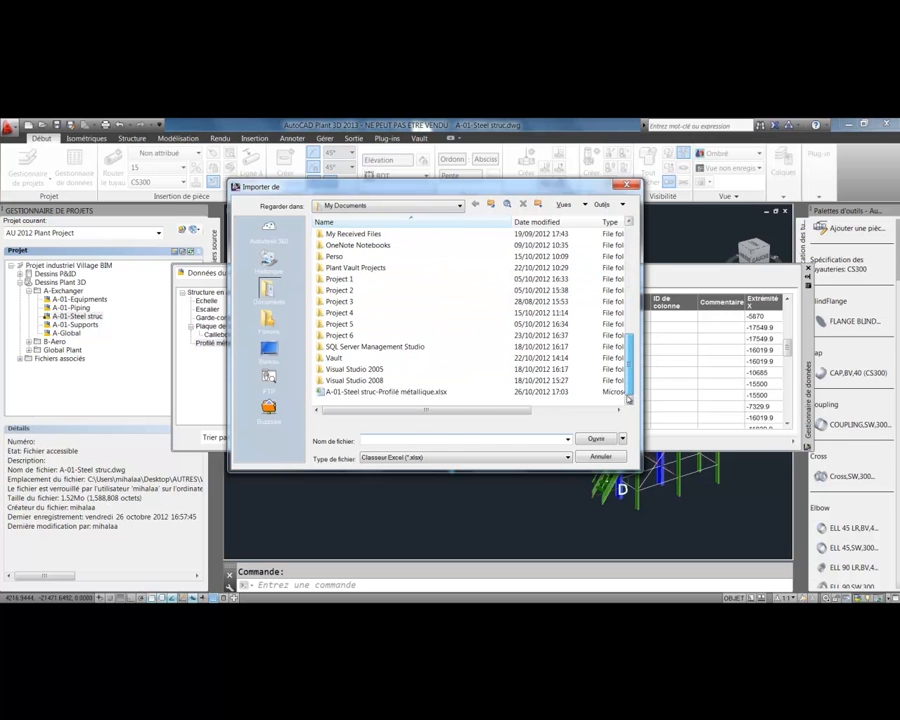
{"action": "left_click", "coordinate": [456, 392]}
{"action": "left_click", "coordinate": [611, 443]}
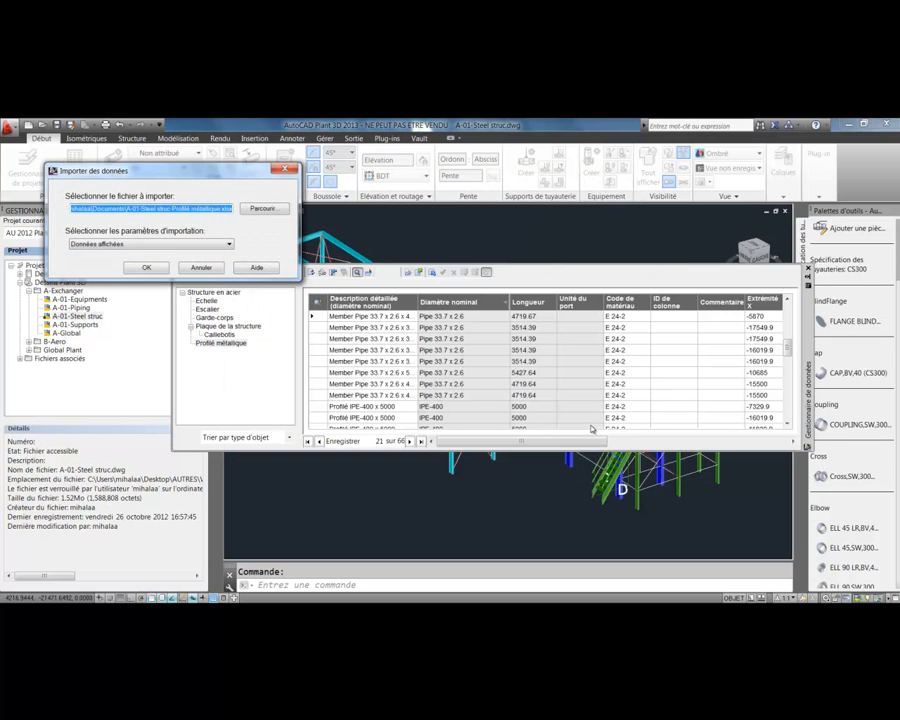
{"action": "left_click", "coordinate": [147, 268]}
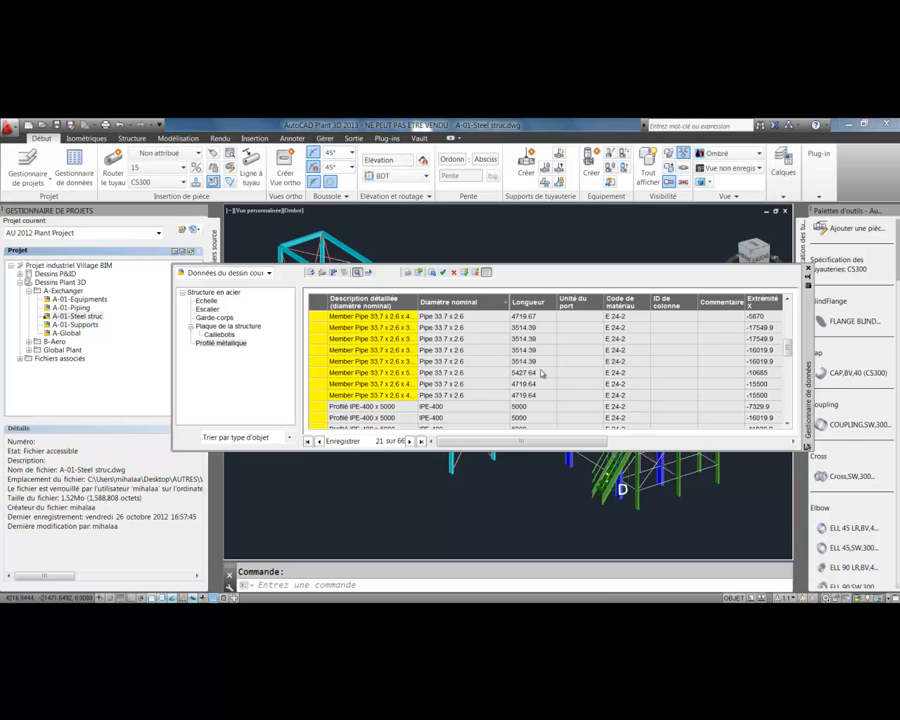
- Review the imported POIDS_LINEAIRE and POIDS_TOTAL values and accept all the changes
{"action": "left_click_drag", "start_coordinate": [520, 441], "coordinate": [707, 443]}
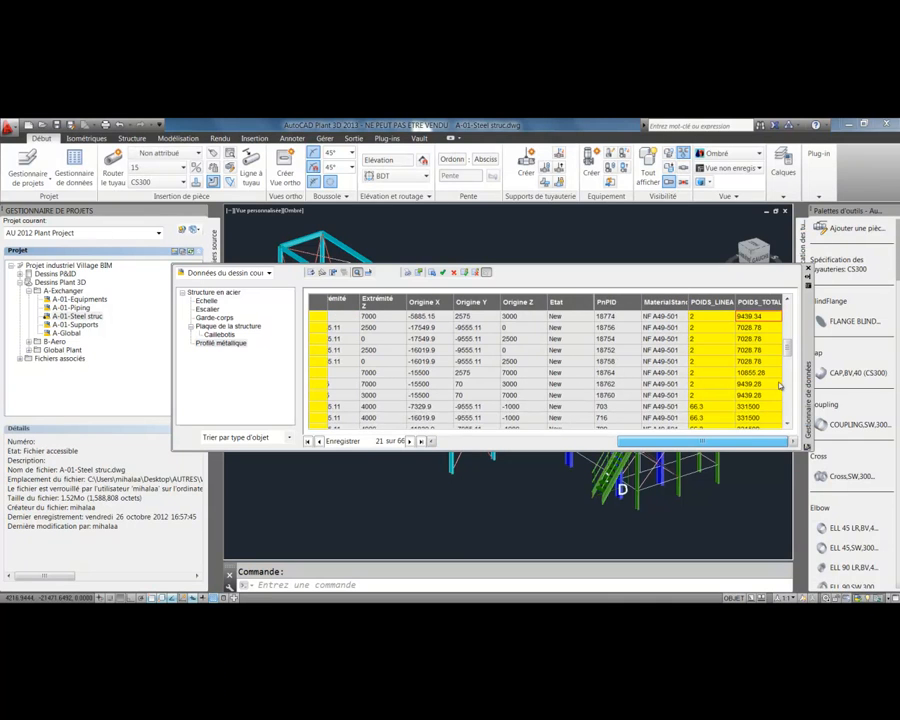
{"action": "left_click_drag", "start_coordinate": [789, 343], "coordinate": [793, 412]}
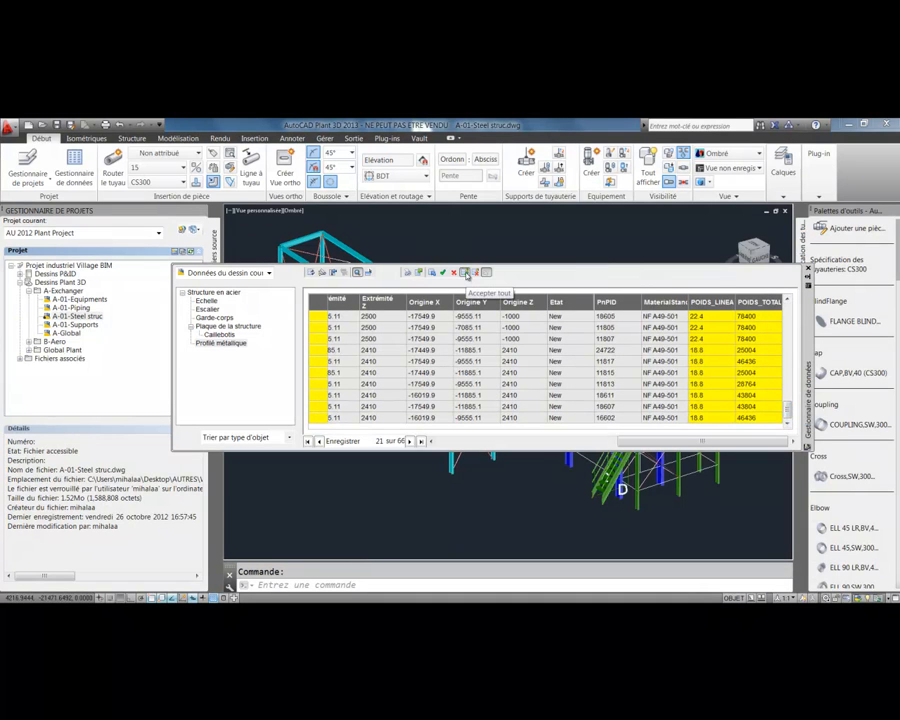
{"action": "left_click", "coordinate": [466, 273]}
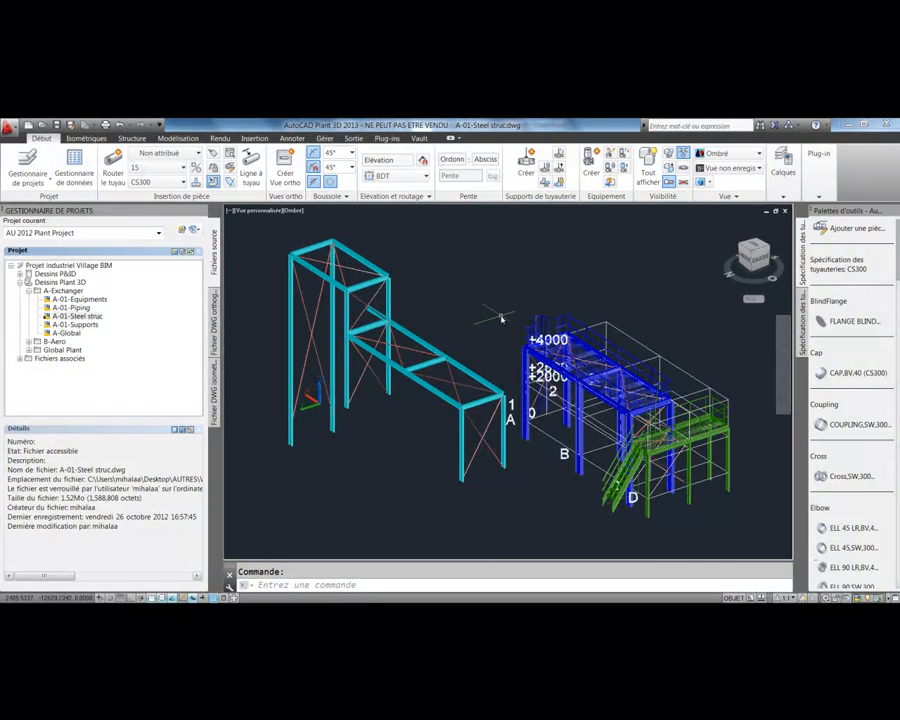
- Open the A-Global drawing, dismiss the unreconciled layers notice and examine the complete exchanger model from several angles
{"action": "middle_click_drag", "start_coordinate": [501, 311], "coordinate": [505, 305]}
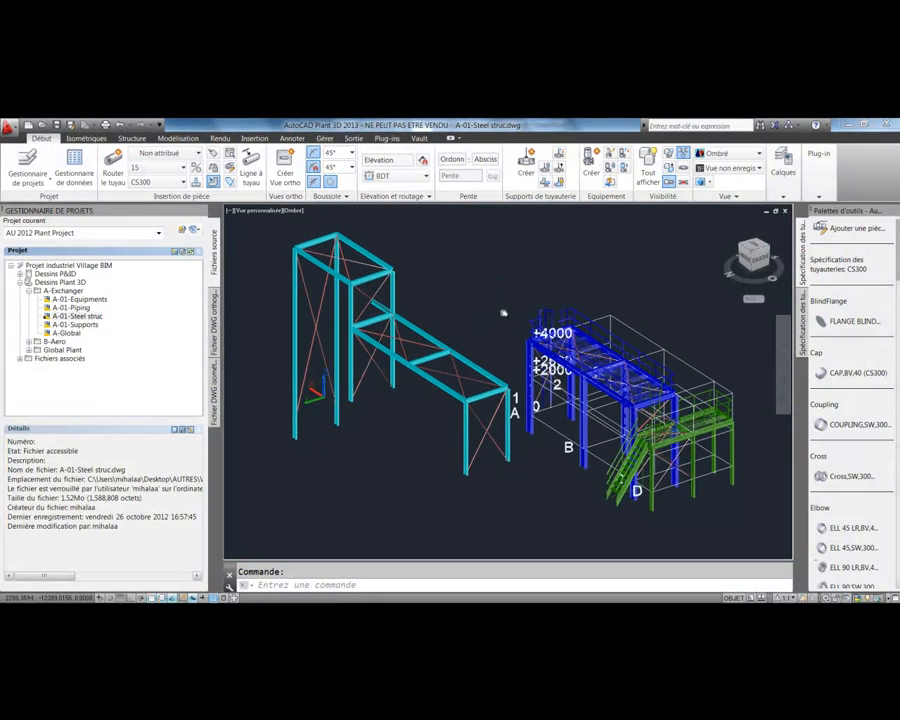
{"action": "left_click", "coordinate": [68, 333]}
{"action": "double_click", "coordinate": [66, 333]}
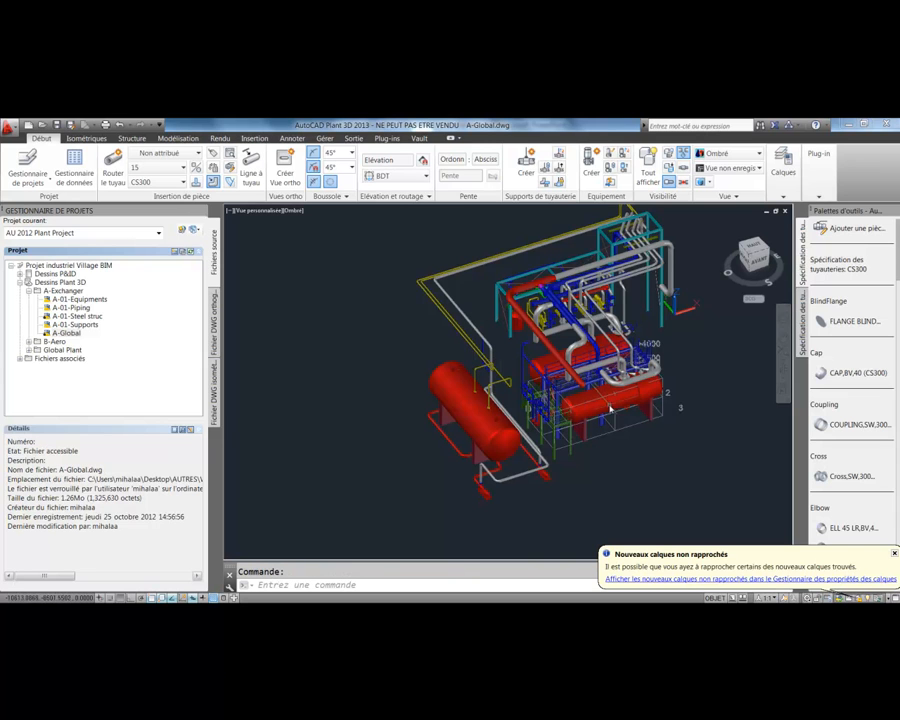
{"action": "middle_click_drag", "start_coordinate": [610, 408], "coordinate": [581, 429]}
{"action": "left_click", "coordinate": [894, 553]}
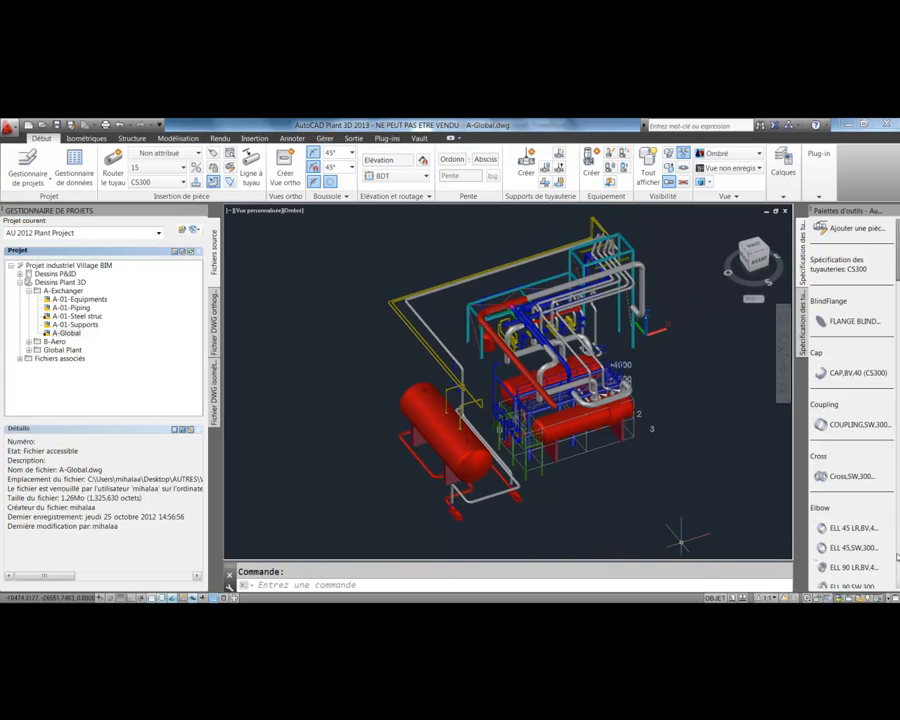
{"action": "mouse_move", "coordinate": [397, 357]}
{"action": "middle_mouse_down", "text": "shift"}
{"action": "mouse_move", "coordinate": [355, 358]}
{"action": "mouse_move", "coordinate": [478, 322]}
{"action": "mouse_move", "coordinate": [581, 327]}
{"action": "mouse_move", "coordinate": [665, 364]}
{"action": "mouse_move", "coordinate": [410, 400]}
{"action": "mouse_move", "coordinate": [514, 379]}
{"action": "mouse_move", "coordinate": [281, 372]}
{"action": "mouse_move", "coordinate": [617, 389]}
{"action": "mouse_move", "coordinate": [615, 402]}
{"action": "mouse_move", "coordinate": [552, 420]}
{"action": "mouse_move", "coordinate": [605, 426]}
{"action": "mouse_move", "coordinate": [609, 420]}
{"action": "mouse_move", "coordinate": [562, 432]}
{"action": "middle_mouse_up", "text": "shift"}
{"action": "scroll", "coordinate": [617, 389], "scroll_direction": "up", "scroll_amount": 5}
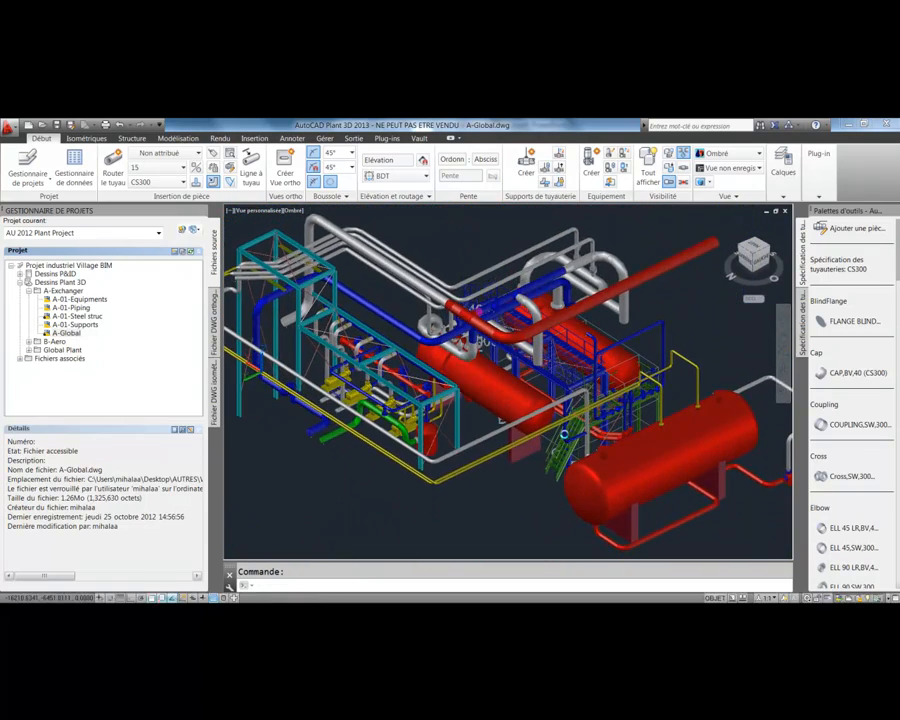
{"action": "scroll", "coordinate": [526, 440], "scroll_direction": "down", "scroll_amount": 3}
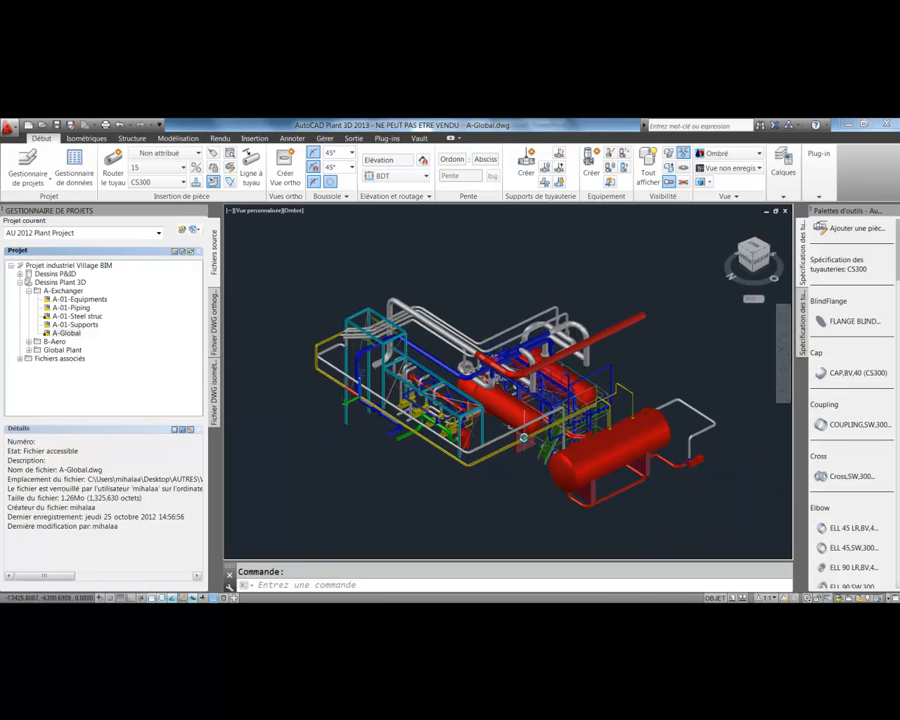
{"action": "right_click", "coordinate": [68, 335]}
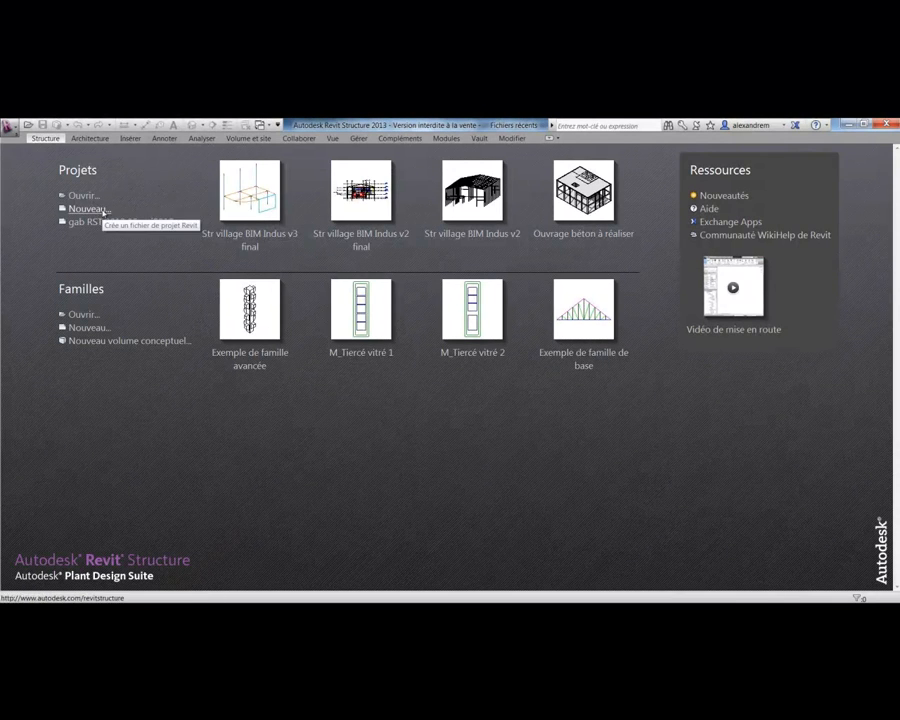
- In Revit Structure, create a new project template based on gab RST 2013 15mai2012
{"action": "left_click", "coordinate": [92, 209]}
{"action": "left_click_drag", "start_coordinate": [449, 304], "coordinate": [388, 286]}
{"action": "left_click", "coordinate": [394, 361]}
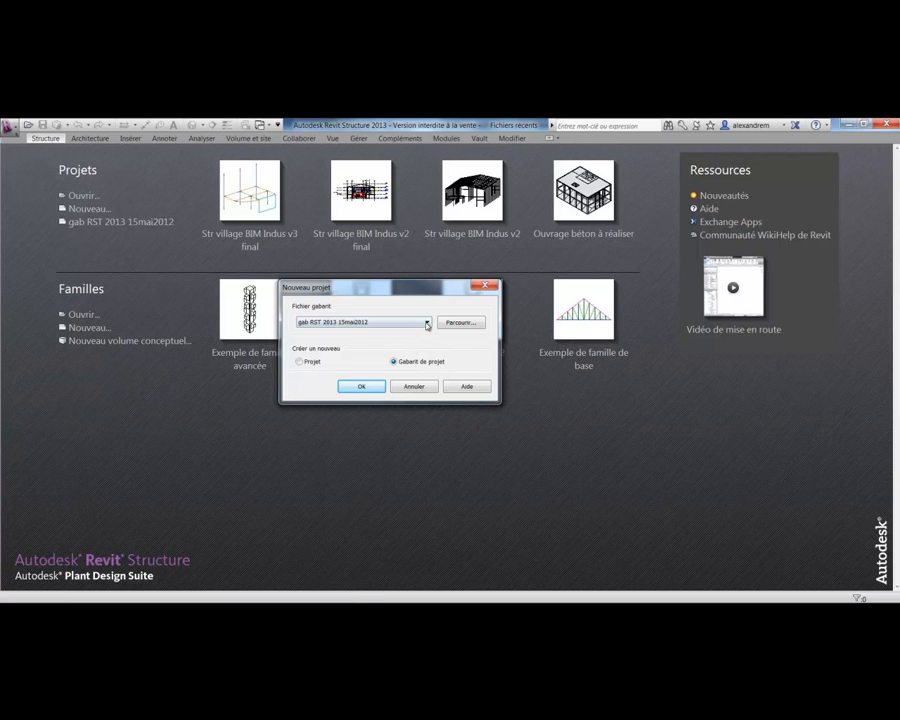
{"action": "left_click", "coordinate": [427, 323]}
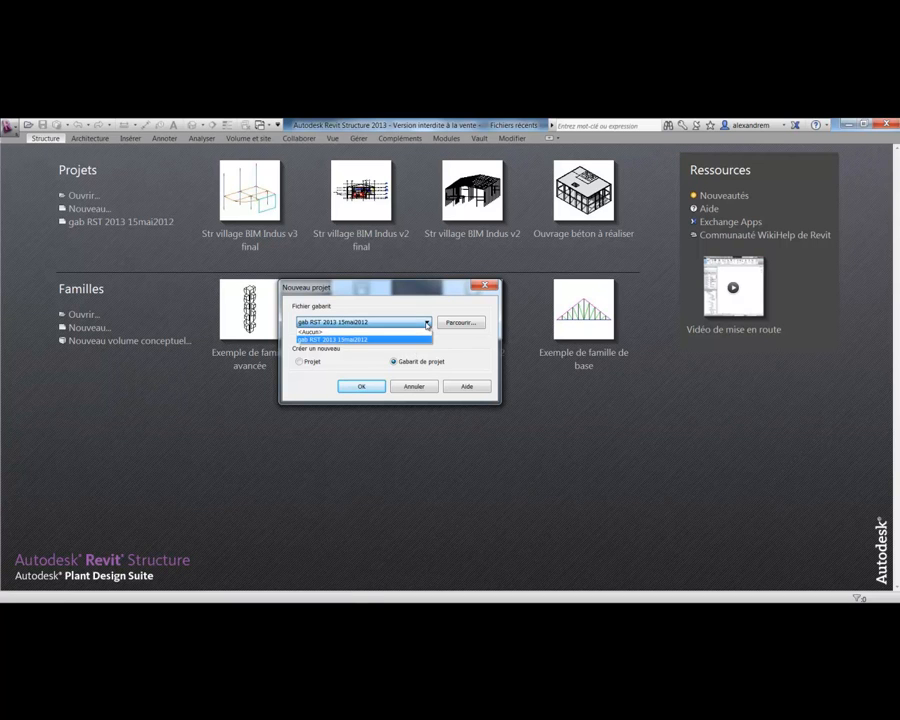
{"action": "left_click", "coordinate": [400, 339]}
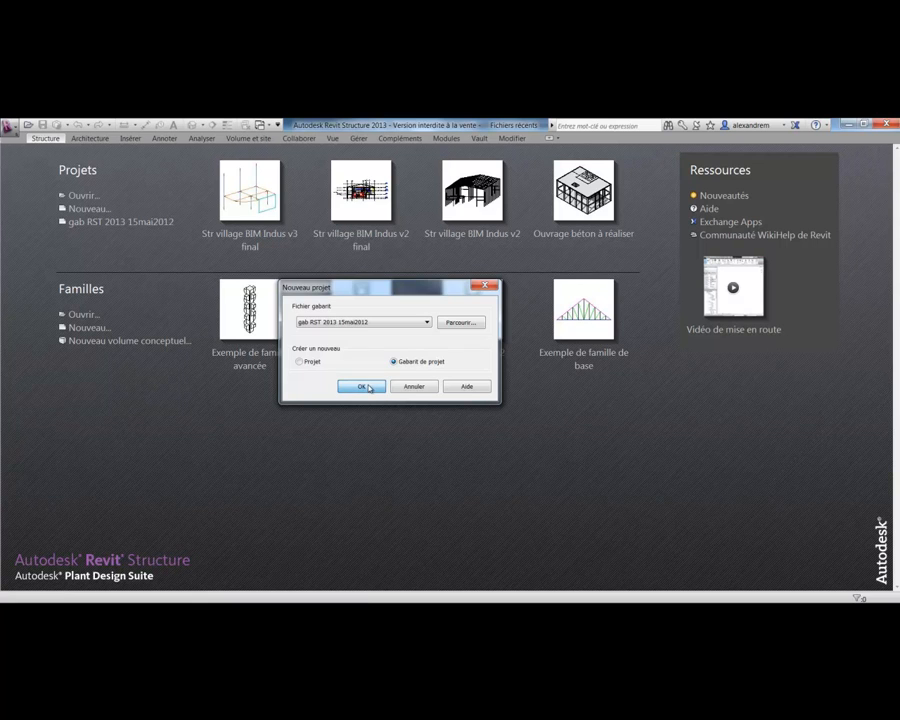
{"action": "left_click", "coordinate": [369, 387]}
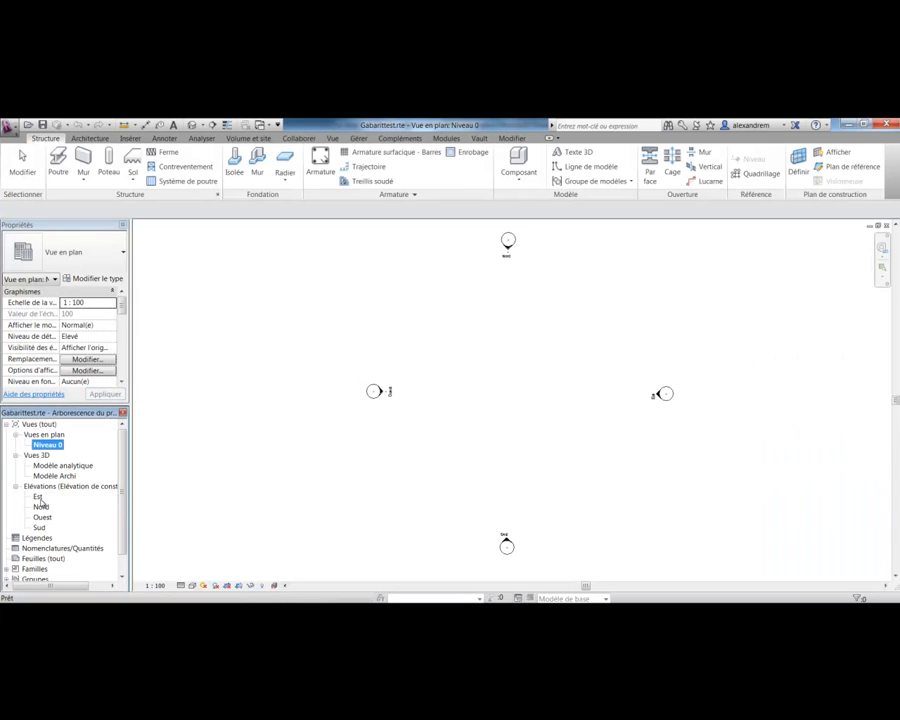
- Open the Est elevation and draw a level about 2300 above Niveau 0, aligned with both of its ends
{"action": "double_click", "coordinate": [39, 499]}
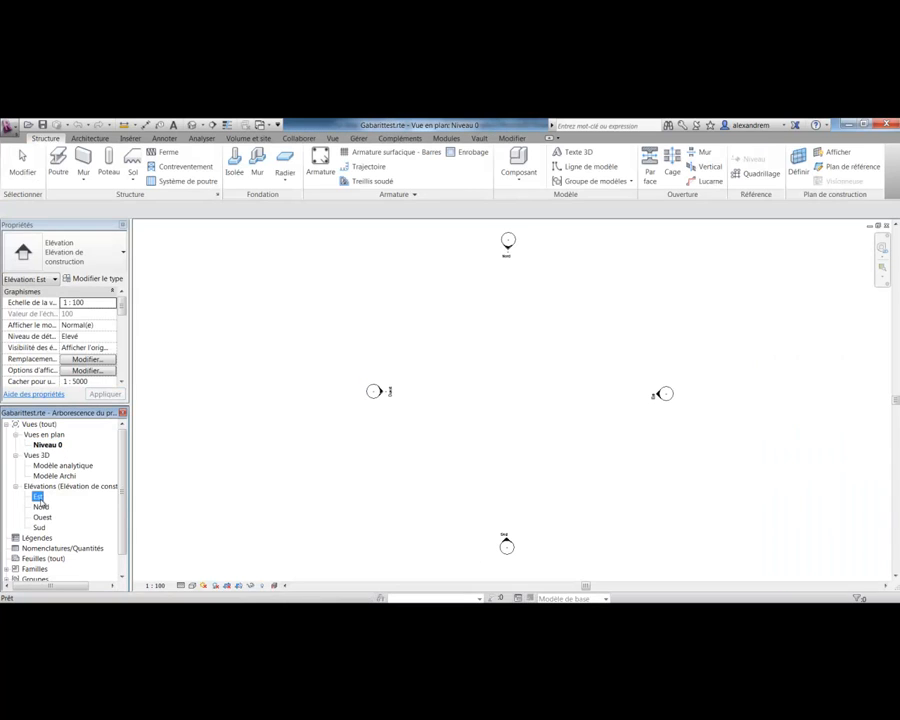
{"action": "scroll", "coordinate": [590, 440], "scroll_direction": "down", "scroll_amount": 2}
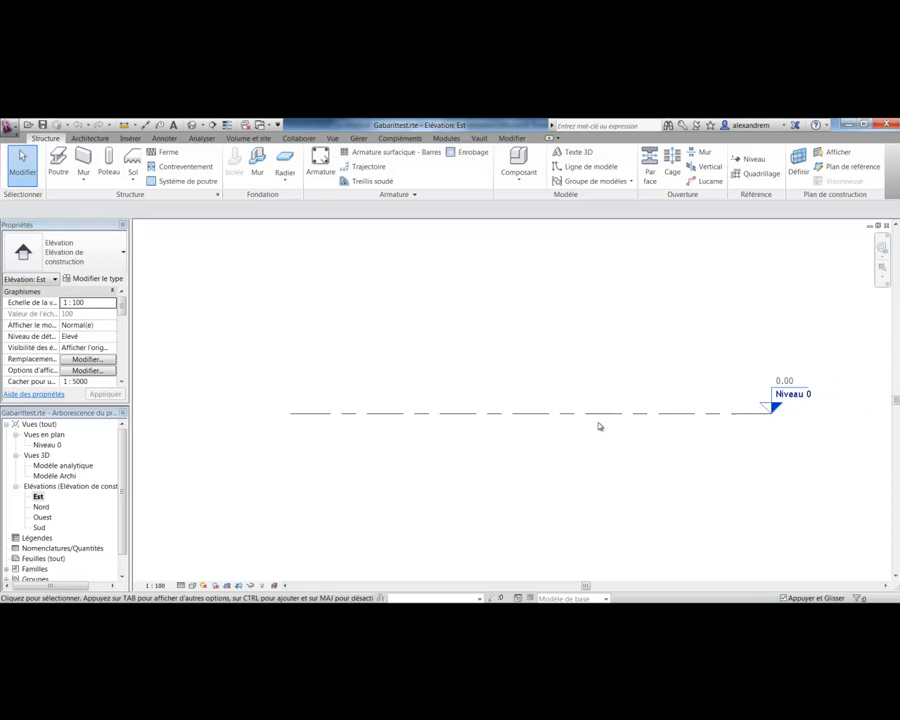
{"action": "left_click", "coordinate": [586, 432]}
{"action": "key", "text": "Escape"}
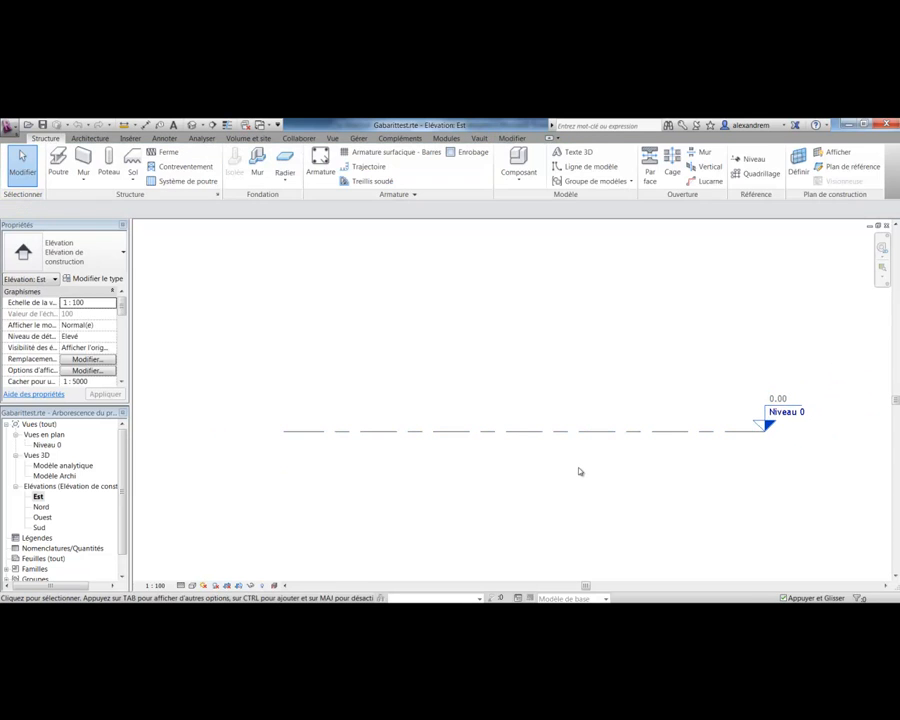
{"action": "left_click", "coordinate": [753, 160]}
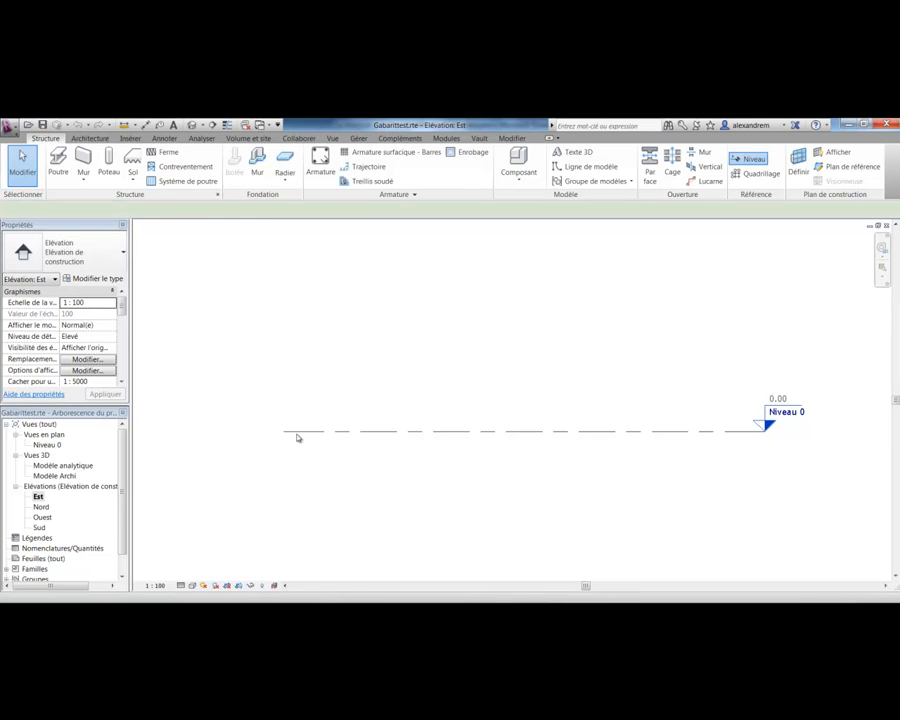
{"action": "left_click", "coordinate": [286, 378]}
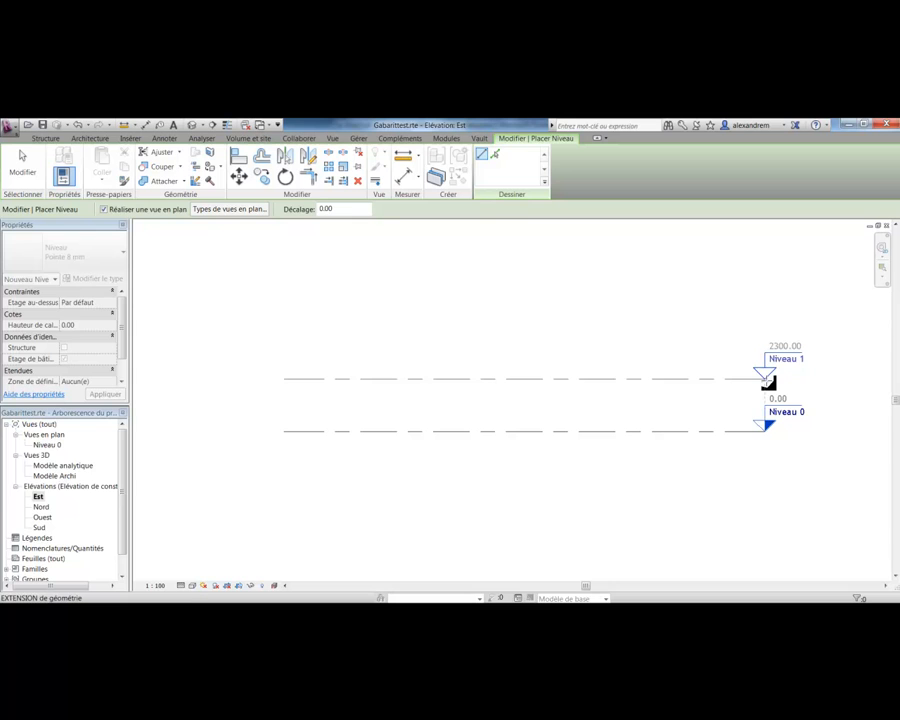
{"action": "left_click", "coordinate": [766, 378]}
{"action": "right_click", "coordinate": [768, 380]}
{"action": "left_click", "coordinate": [750, 394]}
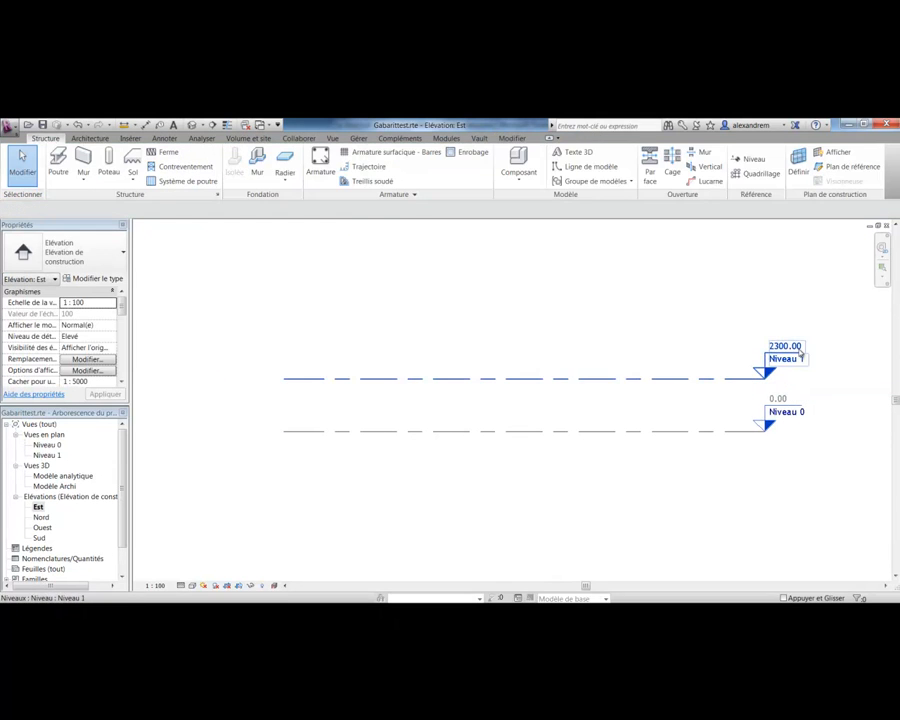
- Set the elevation of the new upper level to 3000
{"action": "left_click", "coordinate": [805, 356]}
{"action": "left_click", "coordinate": [784, 346]}
{"action": "type", "text": "3000"}
{"action": "key", "text": "Return"}
{"action": "left_click", "coordinate": [656, 422]}
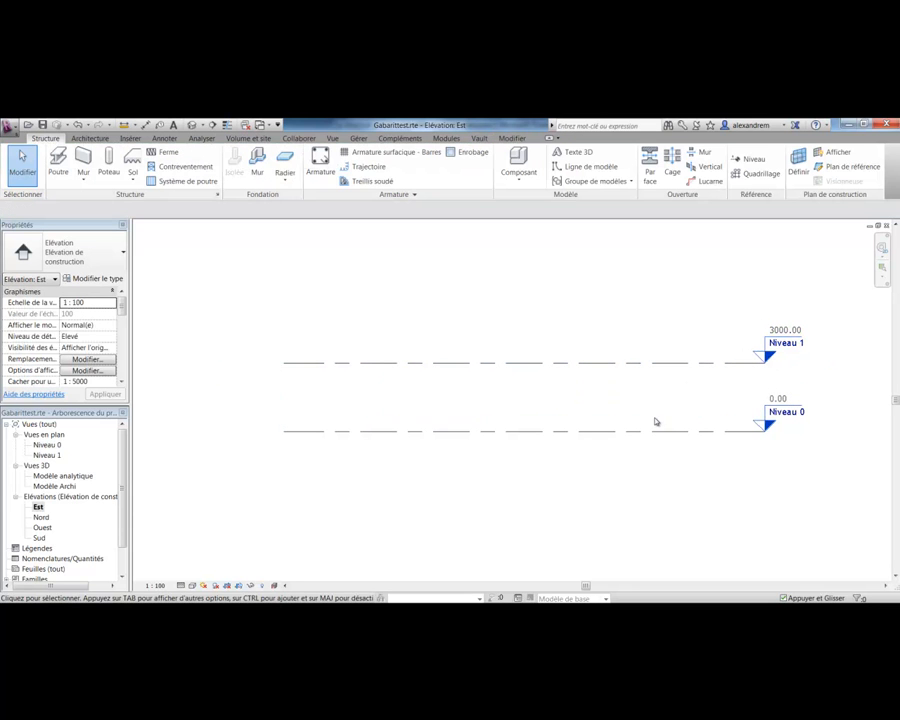
- Browse the loaded families to the Poteaux porteurs and examine the 30x35 type of the rectangular concrete column
{"action": "left_click", "coordinate": [47, 455]}
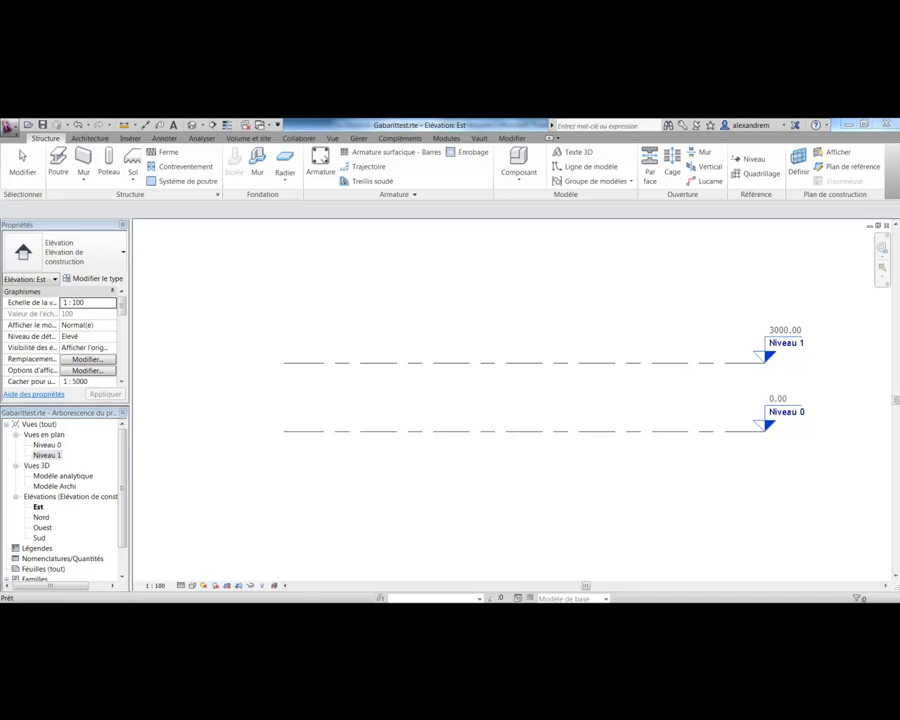
{"action": "scroll", "coordinate": [114, 494], "scroll_direction": "down", "scroll_amount": 1}
{"action": "left_click", "coordinate": [7, 548]}
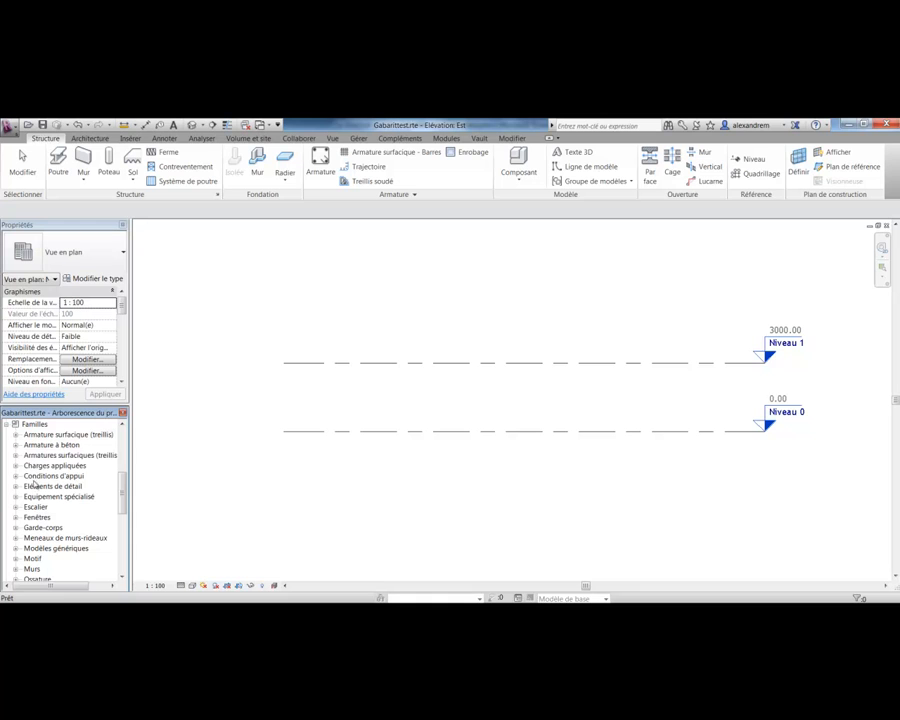
{"action": "left_click_drag", "start_coordinate": [122, 482], "coordinate": [126, 537]}
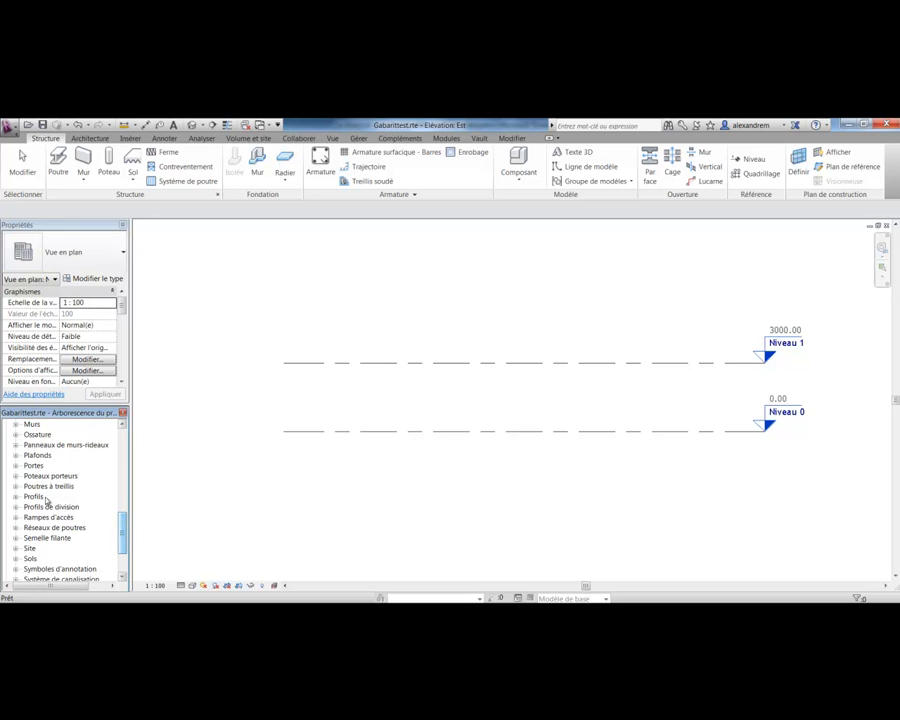
{"action": "left_click", "coordinate": [15, 476]}
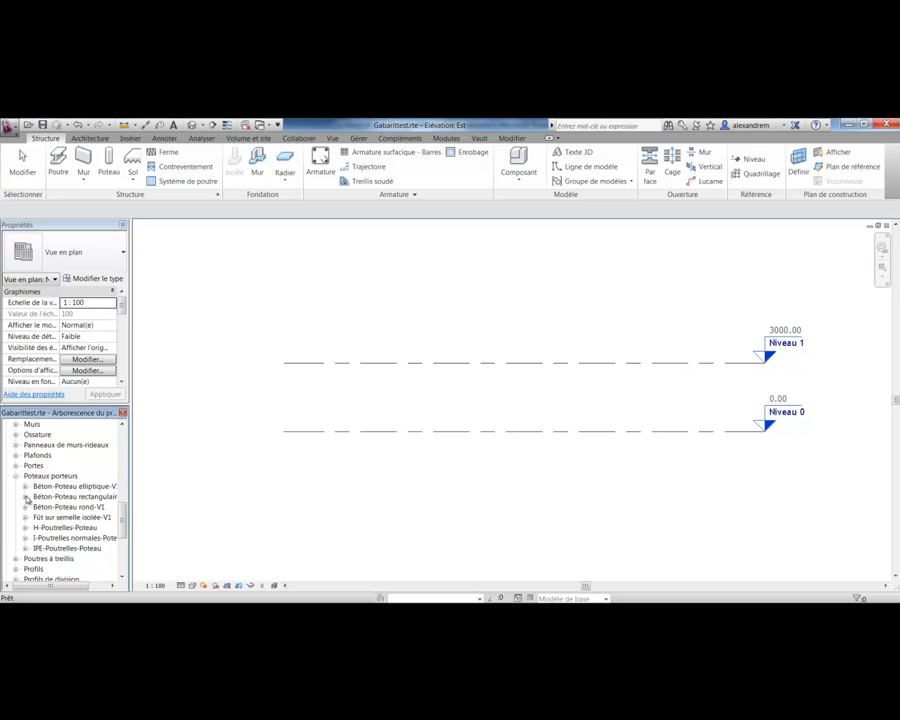
{"action": "left_click", "coordinate": [25, 497]}
{"action": "left_click", "coordinate": [51, 497]}
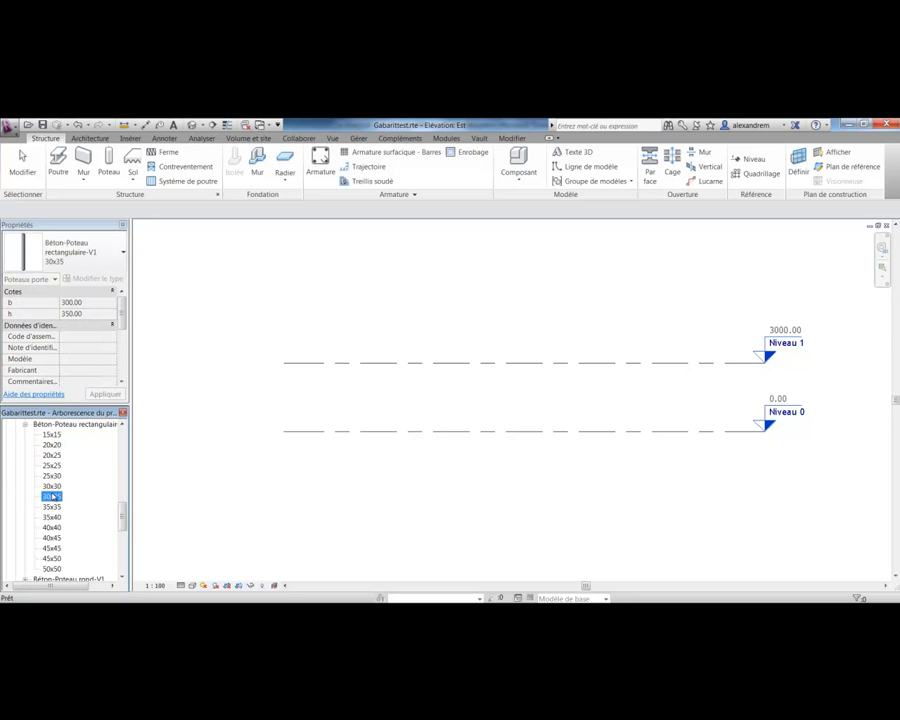
- Examine the IPE180 type of the IPE-Poutrelles-Poteau family and look through the remaining family categories
{"action": "left_click_drag", "start_coordinate": [122, 518], "coordinate": [123, 543]}
{"action": "left_click", "coordinate": [62, 507]}
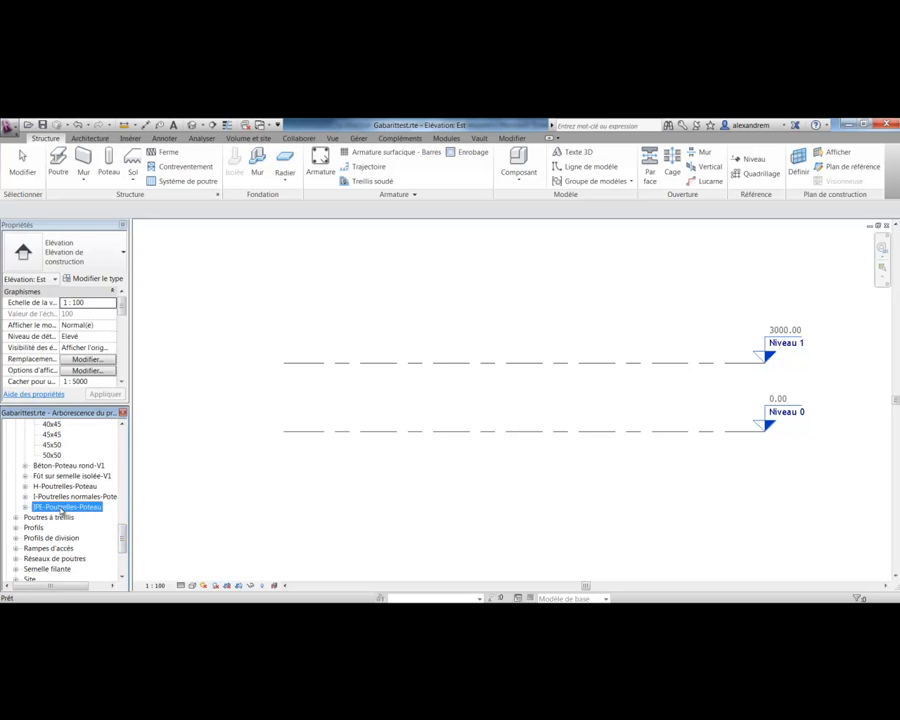
{"action": "left_click", "coordinate": [25, 508]}
{"action": "left_click", "coordinate": [52, 517]}
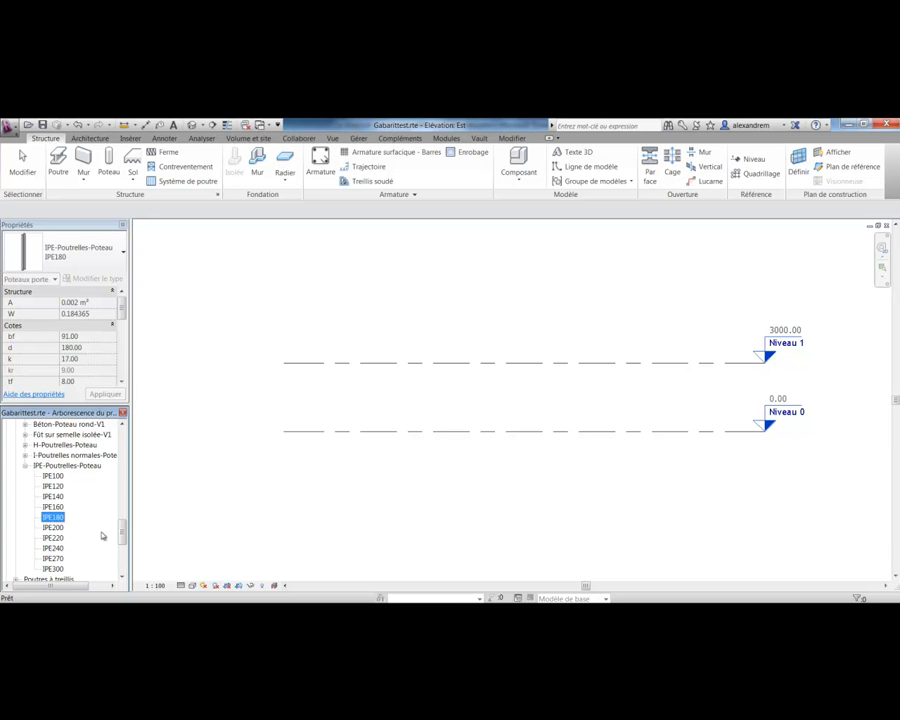
{"action": "left_click_drag", "start_coordinate": [122, 531], "coordinate": [127, 557]}
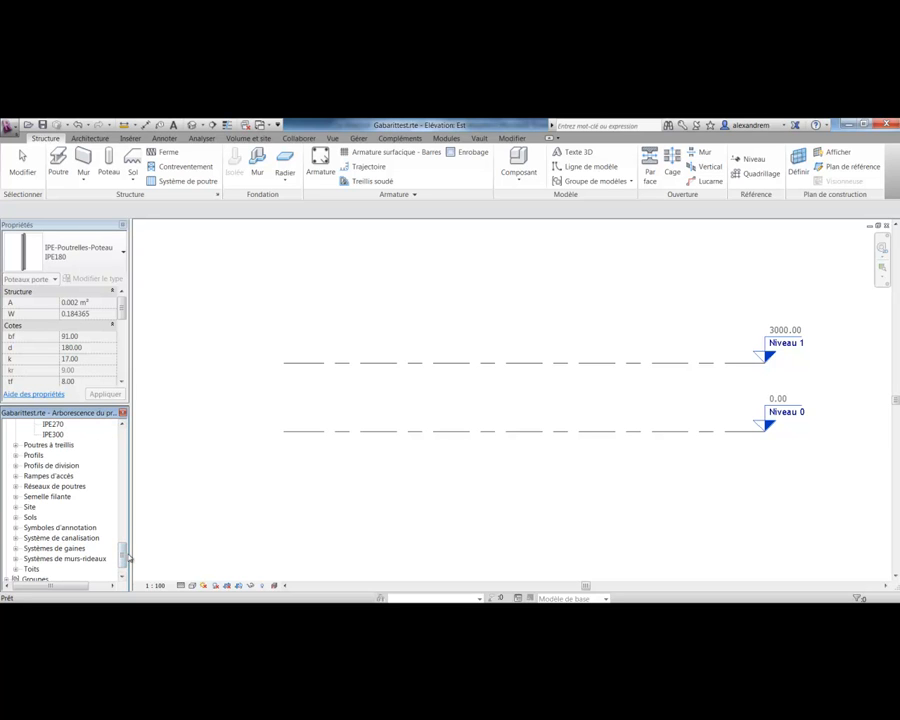
{"action": "left_click", "coordinate": [10, 125]}
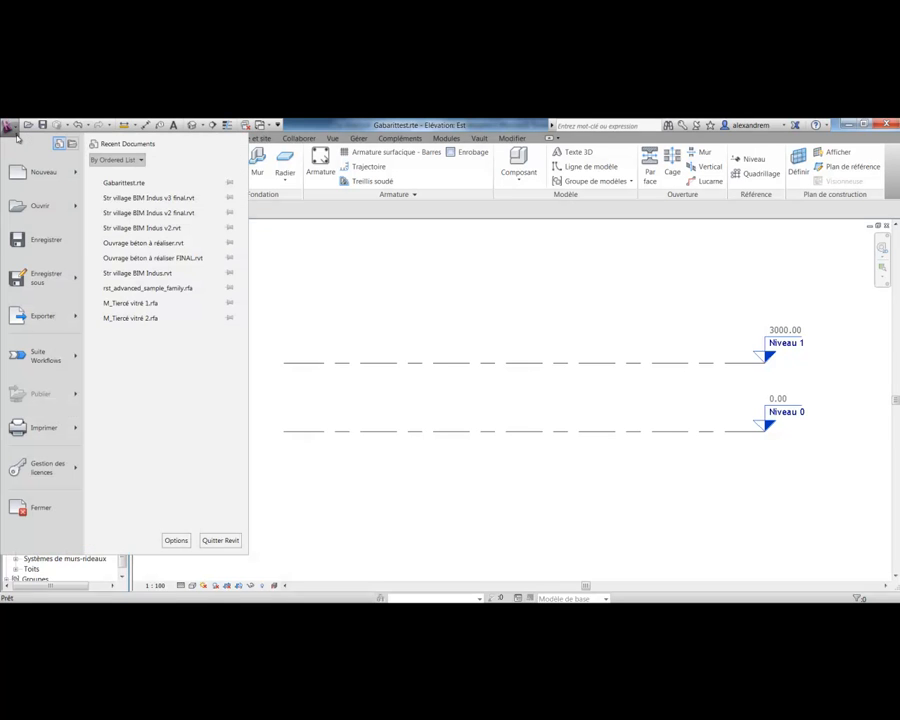
{"action": "mouse_move", "coordinate": [50, 287]}
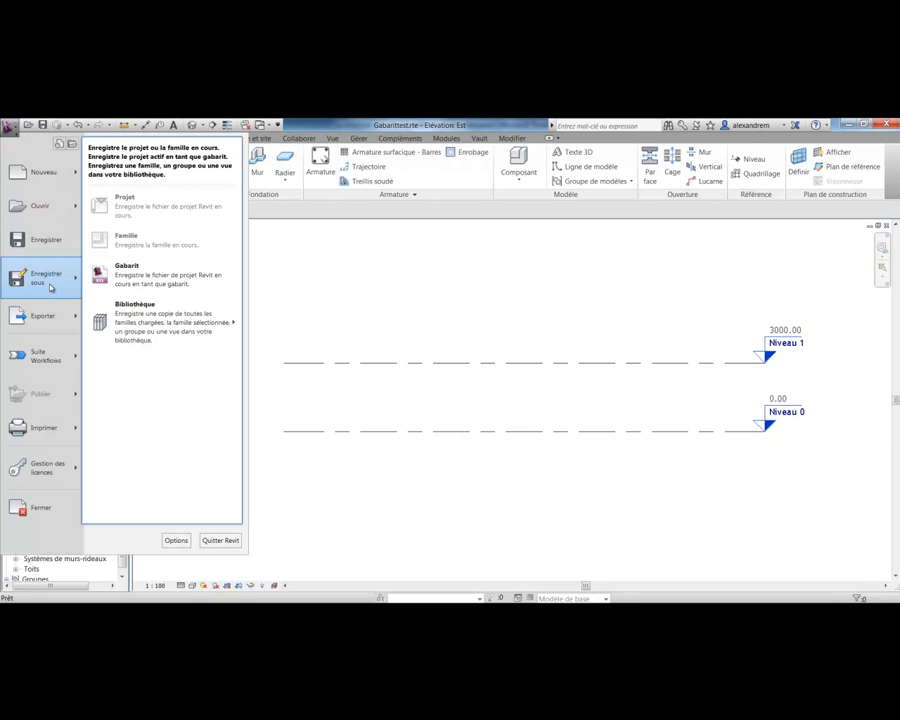
{"action": "left_click", "coordinate": [191, 280]}
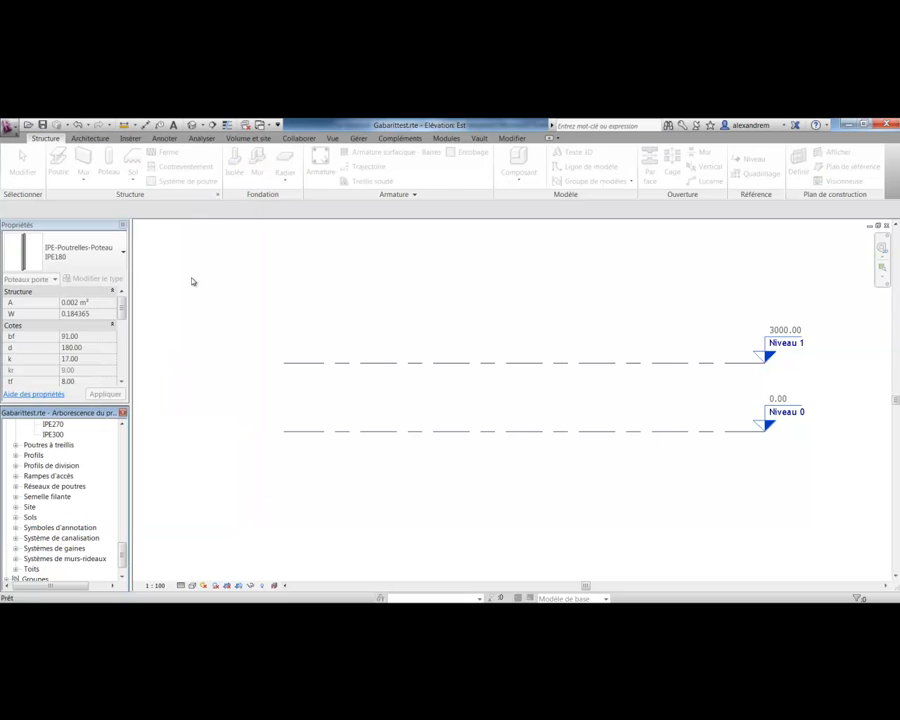
{"action": "left_click_drag", "start_coordinate": [405, 454], "coordinate": [394, 455]}
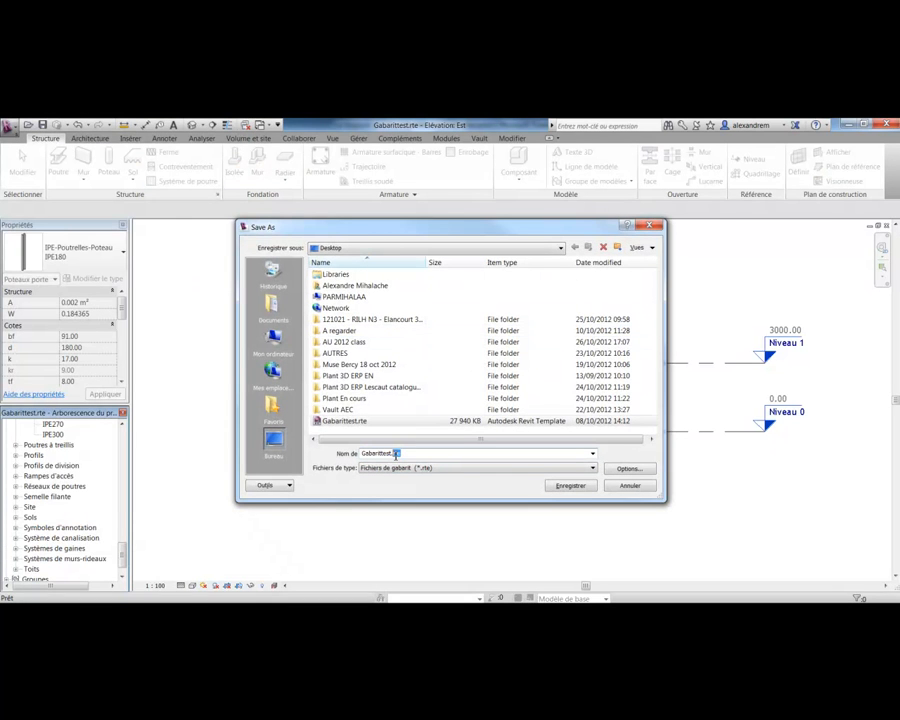
{"action": "left_click", "coordinate": [632, 486]}
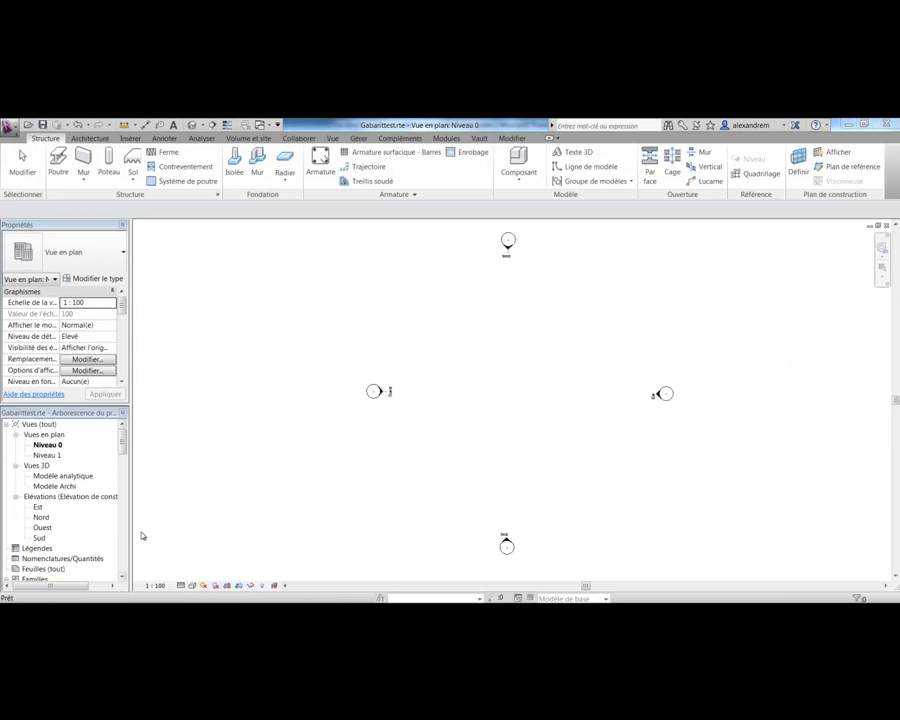
- Open the Modèle Archi 3D view, temporarily reveal its hidden elements and inspect the project base point's coordinates
{"action": "double_click", "coordinate": [55, 486]}
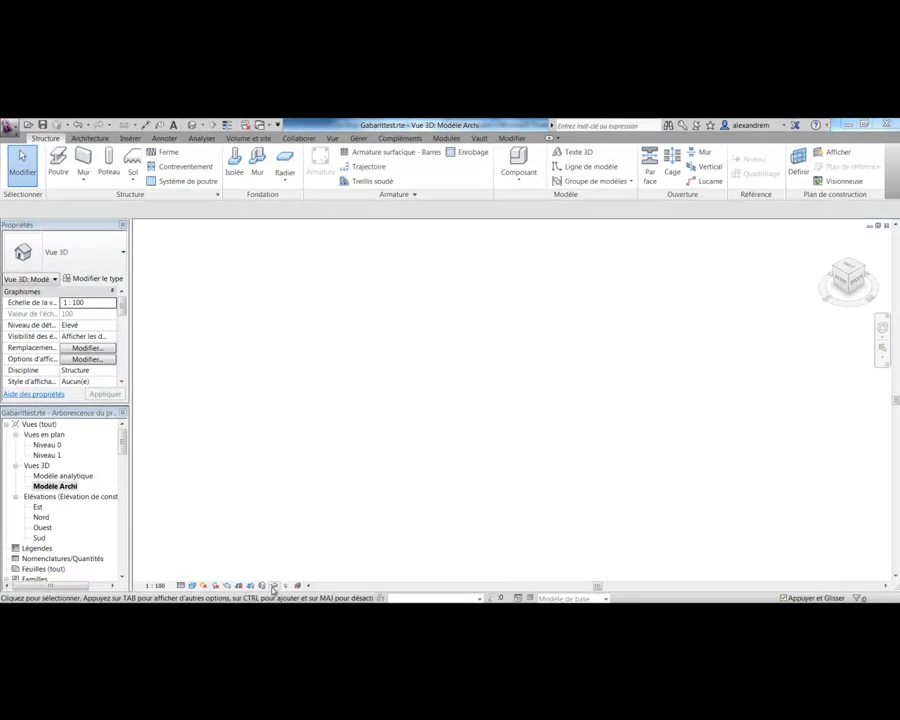
{"action": "left_click", "coordinate": [286, 585]}
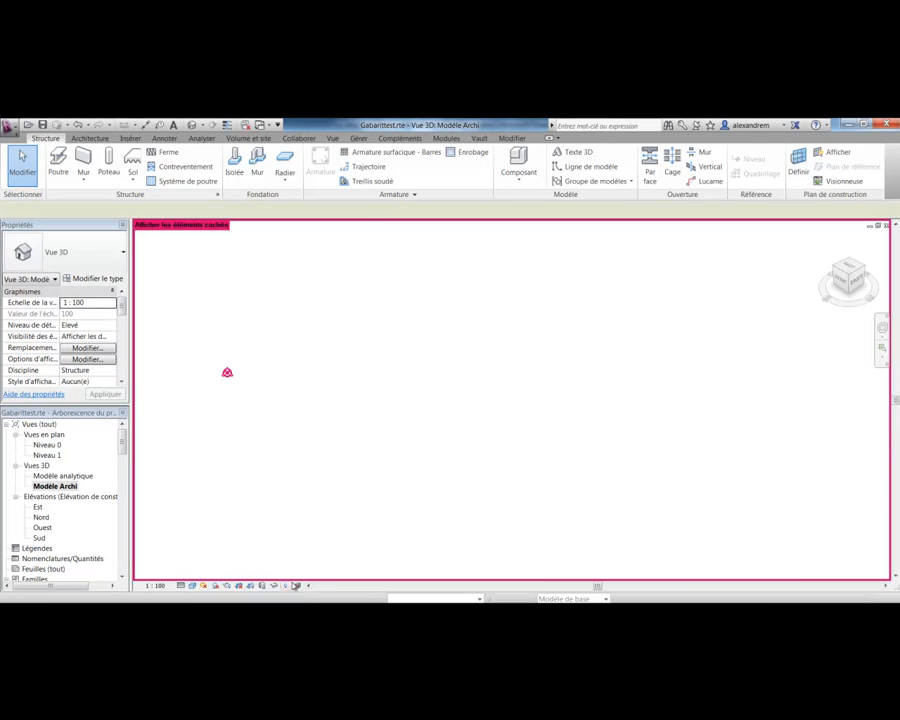
{"action": "left_click", "coordinate": [227, 374]}
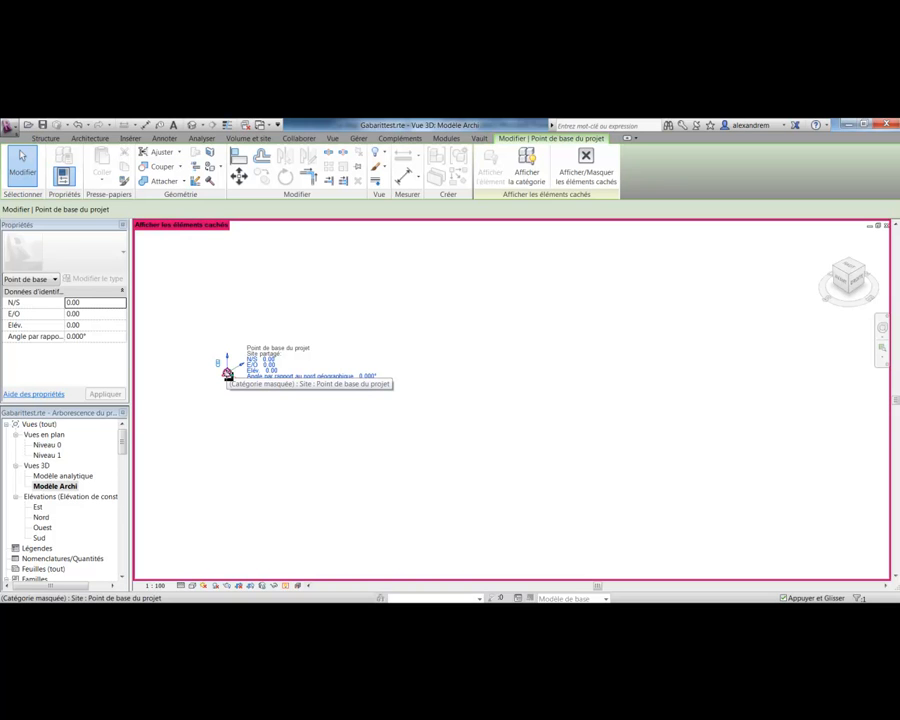
{"action": "left_click", "coordinate": [339, 446]}
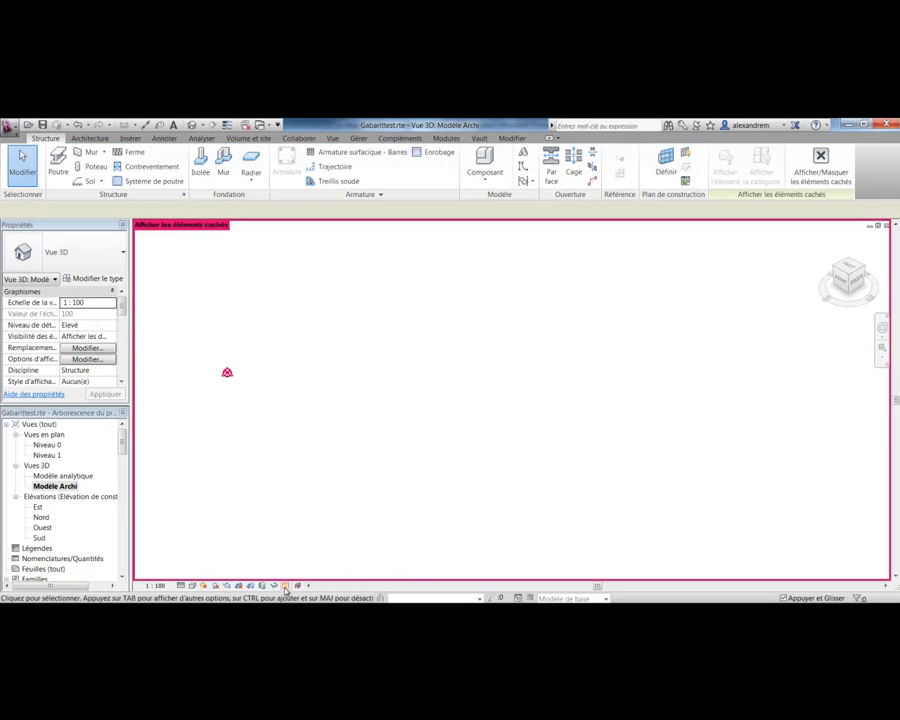
{"action": "left_click", "coordinate": [285, 587]}
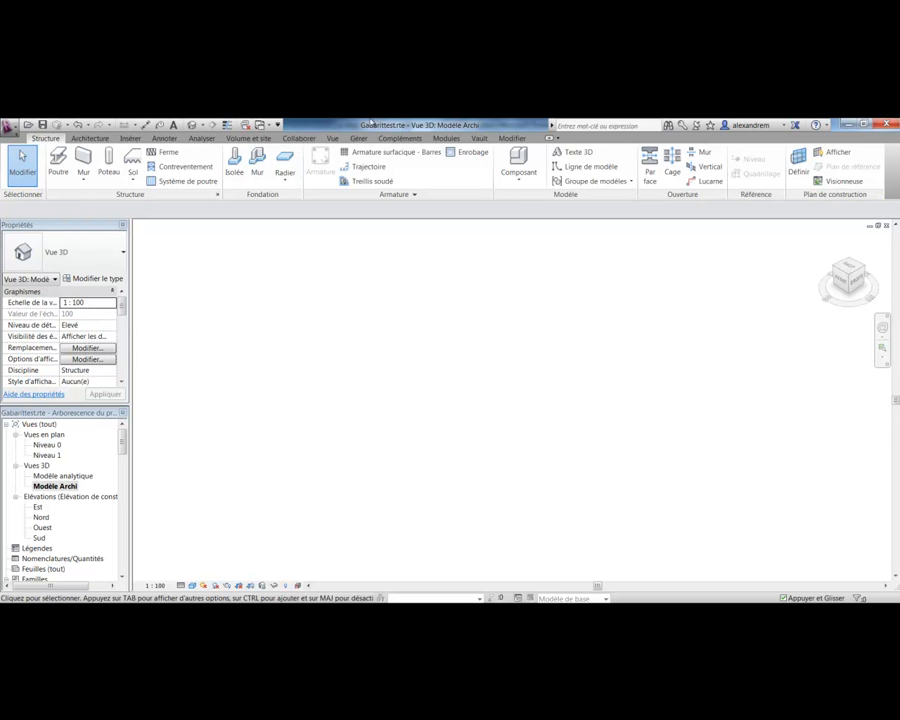
- Review the template's project unit formats for the Commune discipline and accept them
{"action": "left_click", "coordinate": [362, 139]}
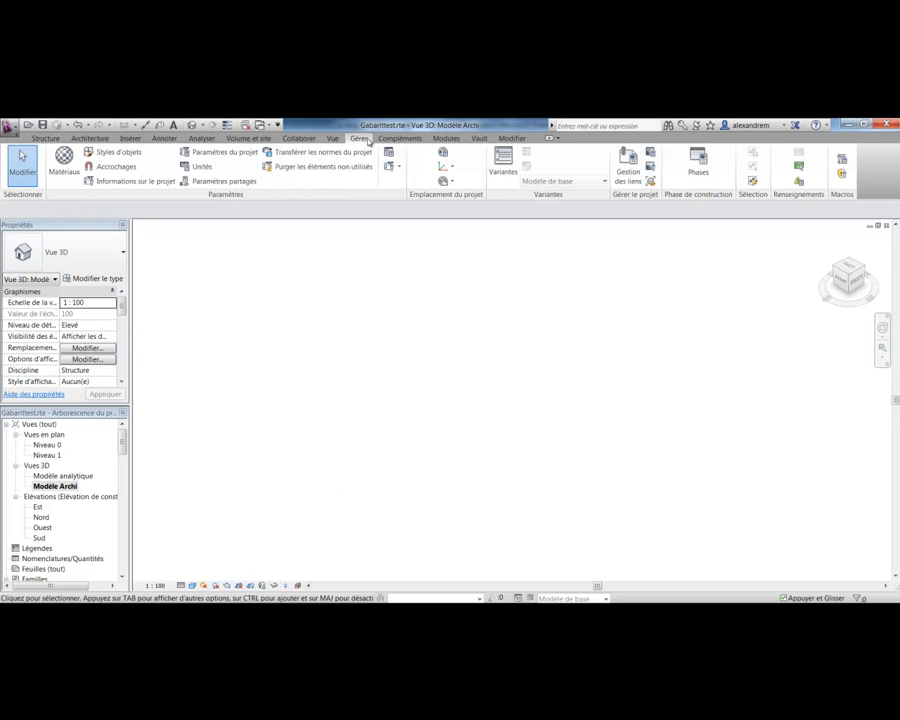
{"action": "left_click", "coordinate": [203, 167]}
{"action": "left_click_drag", "start_coordinate": [397, 232], "coordinate": [300, 228]}
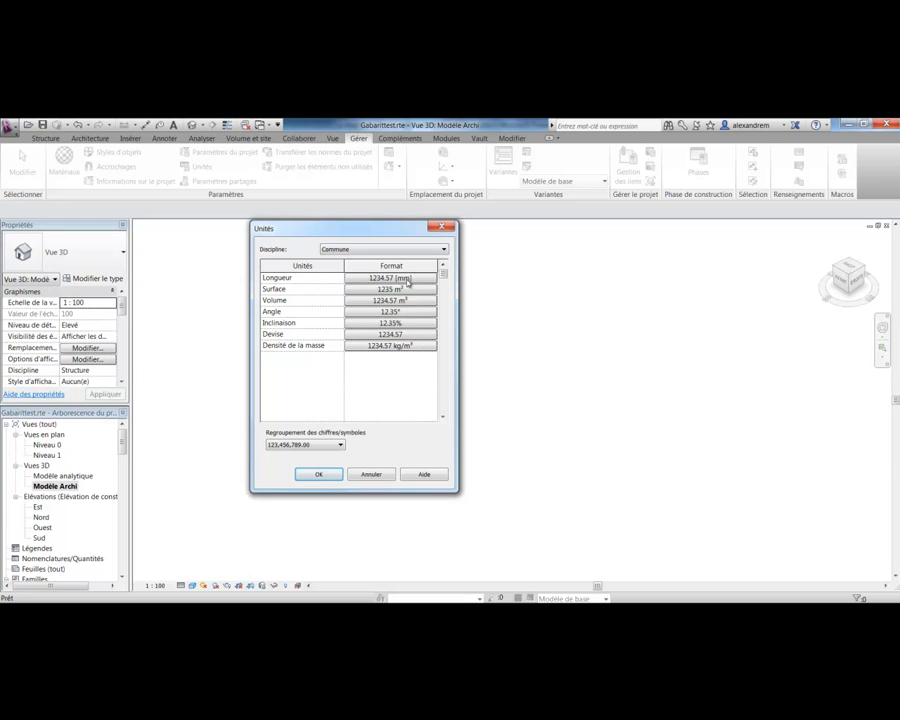
{"action": "left_click", "coordinate": [320, 474]}
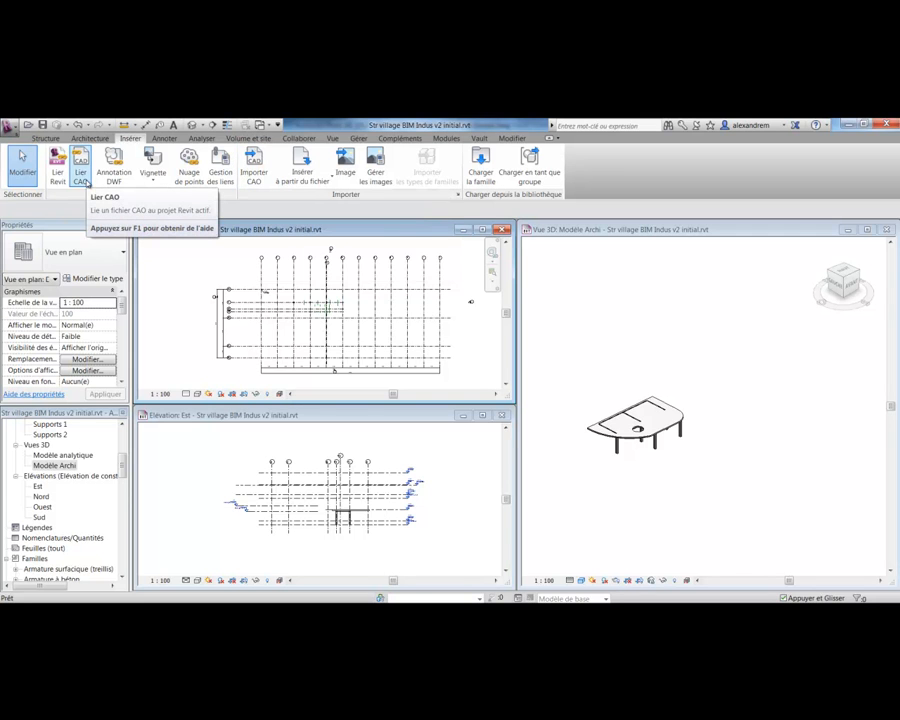
- Link the CAD file A-Global.dwg with automatic origin-to-origin positioning, placed at the Dallage level, and dismiss the import warning
{"action": "left_click", "coordinate": [85, 180]}
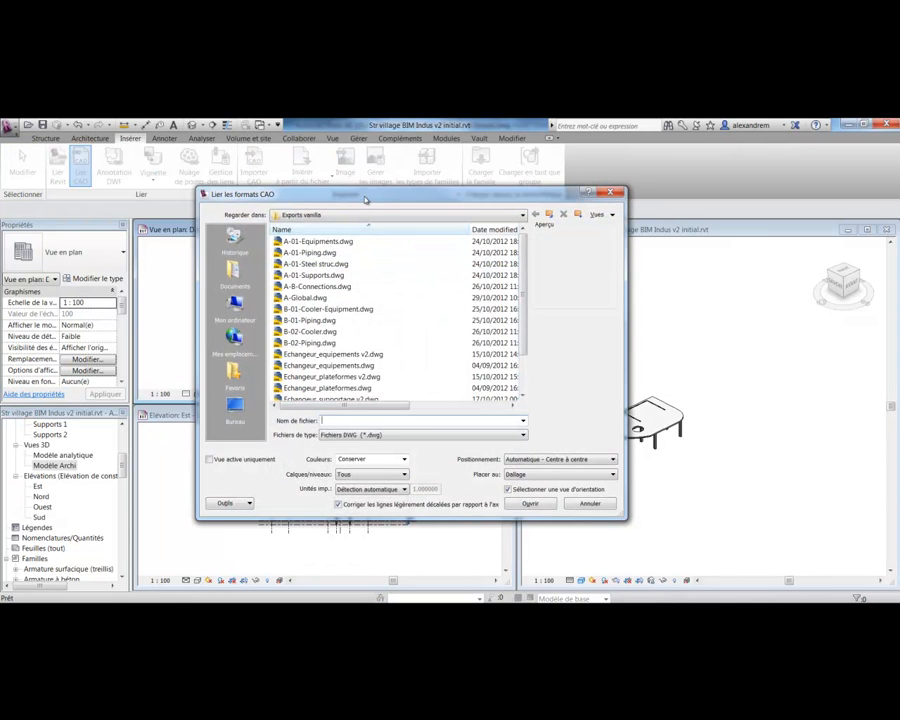
{"action": "left_click_drag", "start_coordinate": [366, 199], "coordinate": [346, 194]}
{"action": "left_click", "coordinate": [285, 292]}
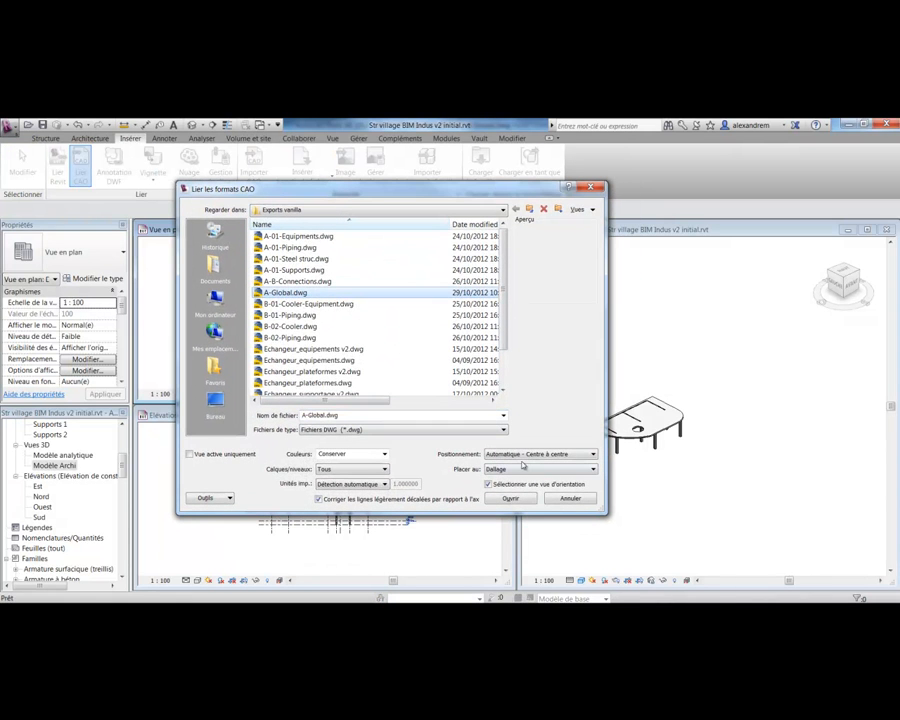
{"action": "left_click", "coordinate": [518, 456]}
{"action": "left_click", "coordinate": [526, 471]}
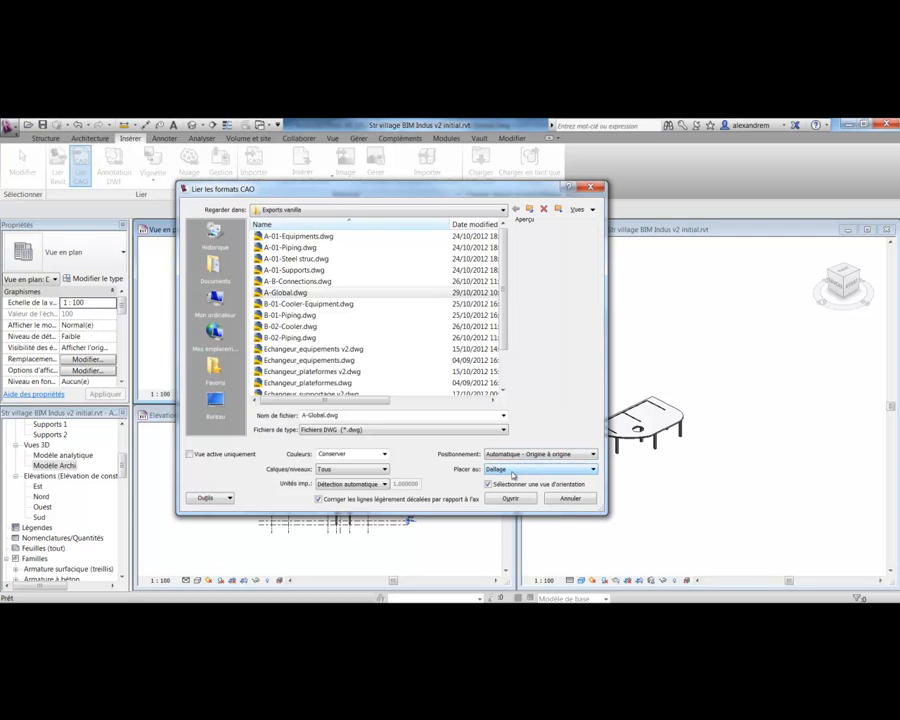
{"action": "left_click", "coordinate": [520, 500]}
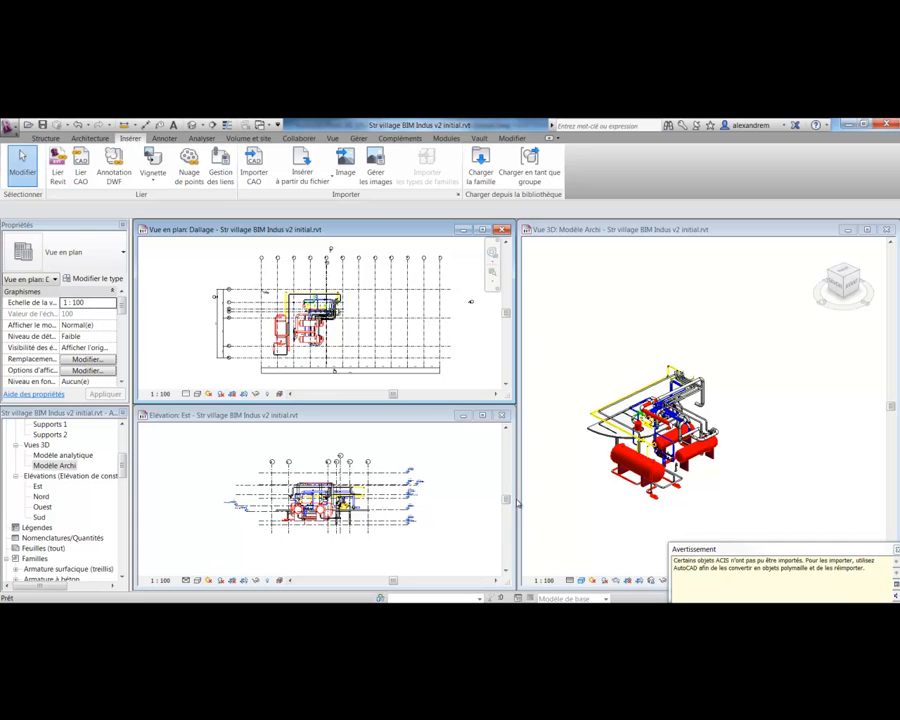
{"action": "left_click", "coordinate": [893, 549]}
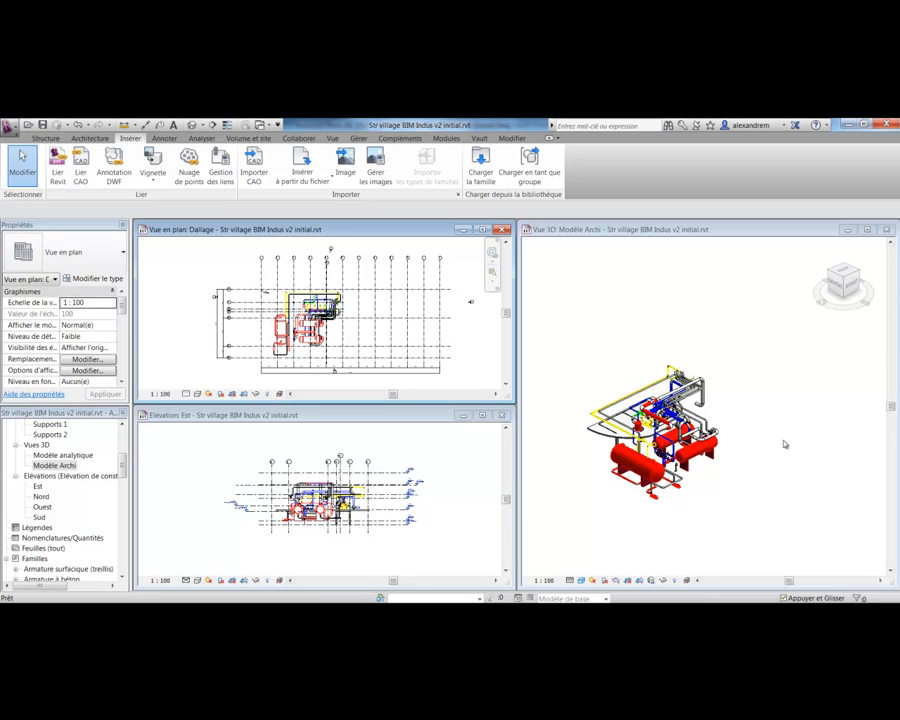
- Examine the linked exchanger piping and equipment in the Modèle Archi 3D view, including how they sit on the concrete platform
{"action": "left_click", "coordinate": [790, 482]}
{"action": "middle_click_drag", "start_coordinate": [727, 470], "coordinate": [747, 467]}
{"action": "scroll", "coordinate": [747, 467], "scroll_direction": "up", "scroll_amount": 4}
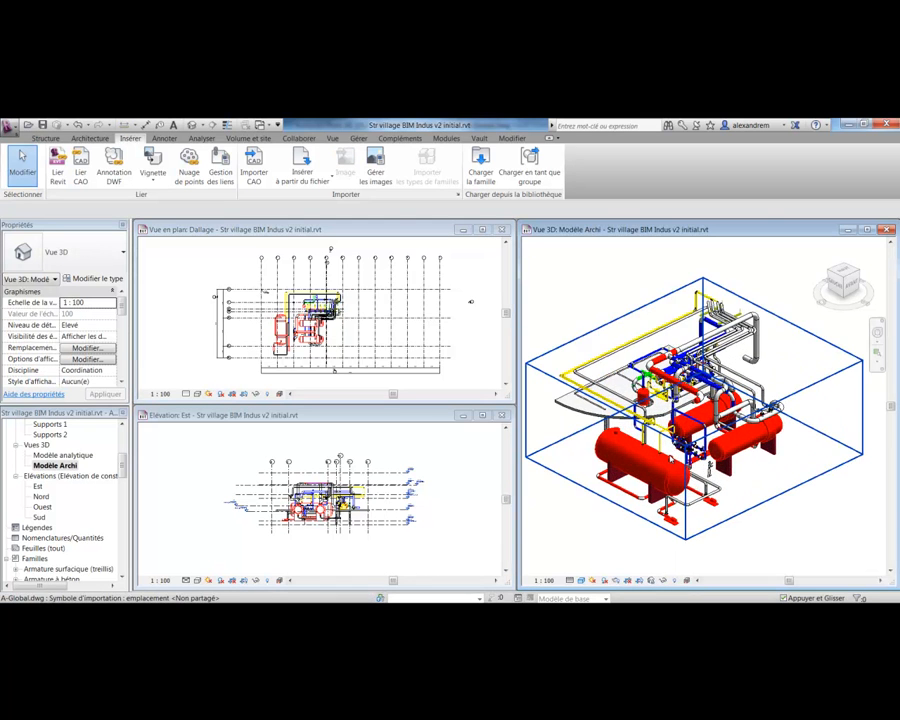
{"action": "middle_click_drag", "start_coordinate": [582, 333], "coordinate": [600, 255], "text": "shift"}
{"action": "scroll", "coordinate": [600, 250], "scroll_direction": "up", "scroll_amount": 3}
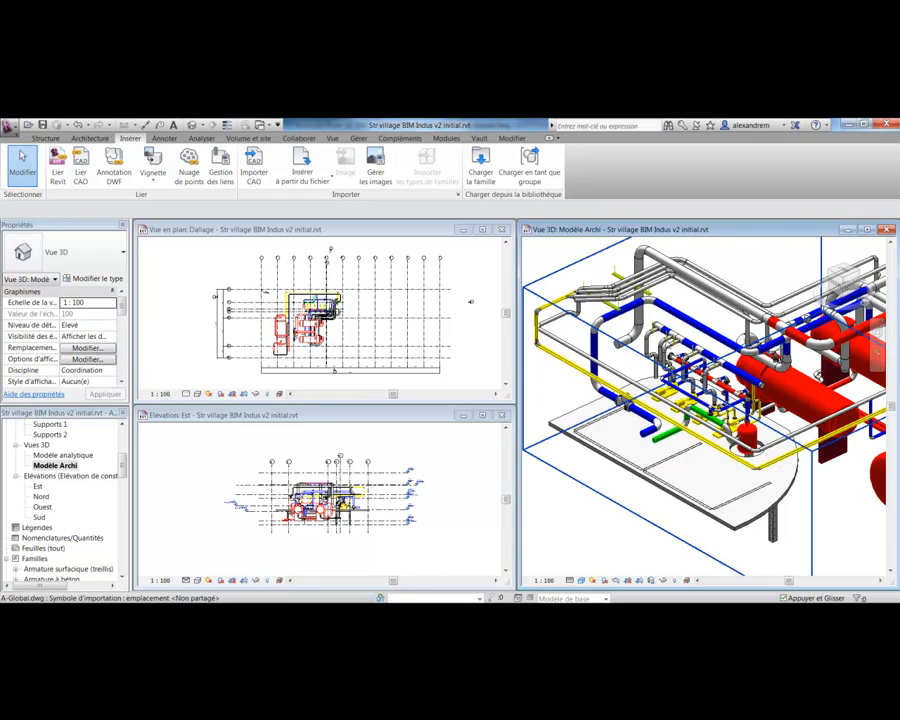
{"action": "scroll", "coordinate": [690, 370], "scroll_direction": "up", "scroll_amount": 6}
{"action": "middle_click_drag", "start_coordinate": [728, 368], "coordinate": [608, 372]}
{"action": "scroll", "coordinate": [711, 352], "scroll_direction": "down", "scroll_amount": 4}
{"action": "scroll", "coordinate": [628, 358], "scroll_direction": "down", "scroll_amount": 3}
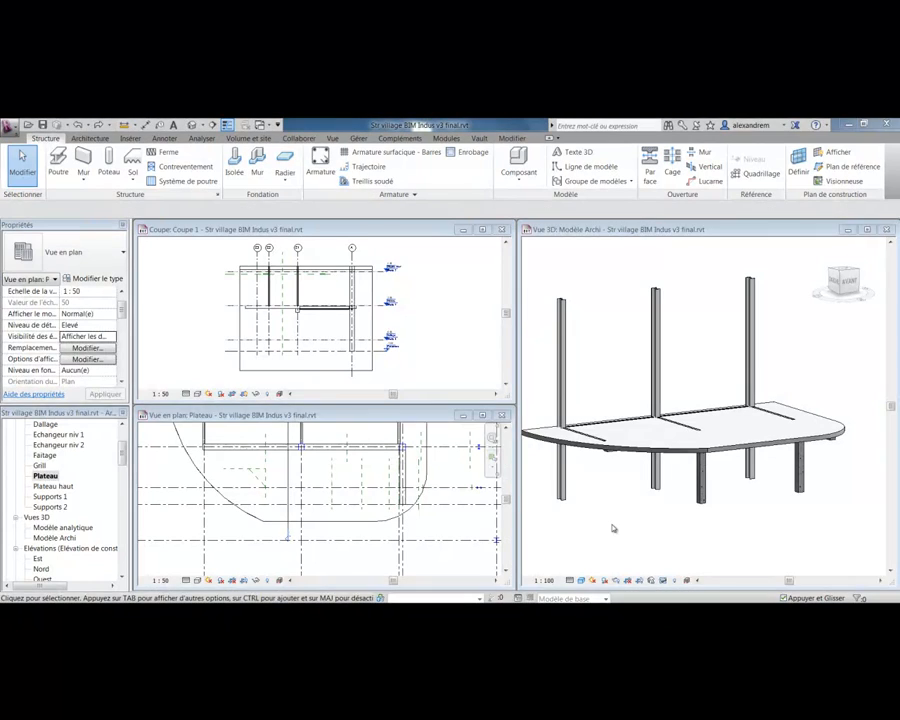
{"action": "left_click", "coordinate": [613, 528]}
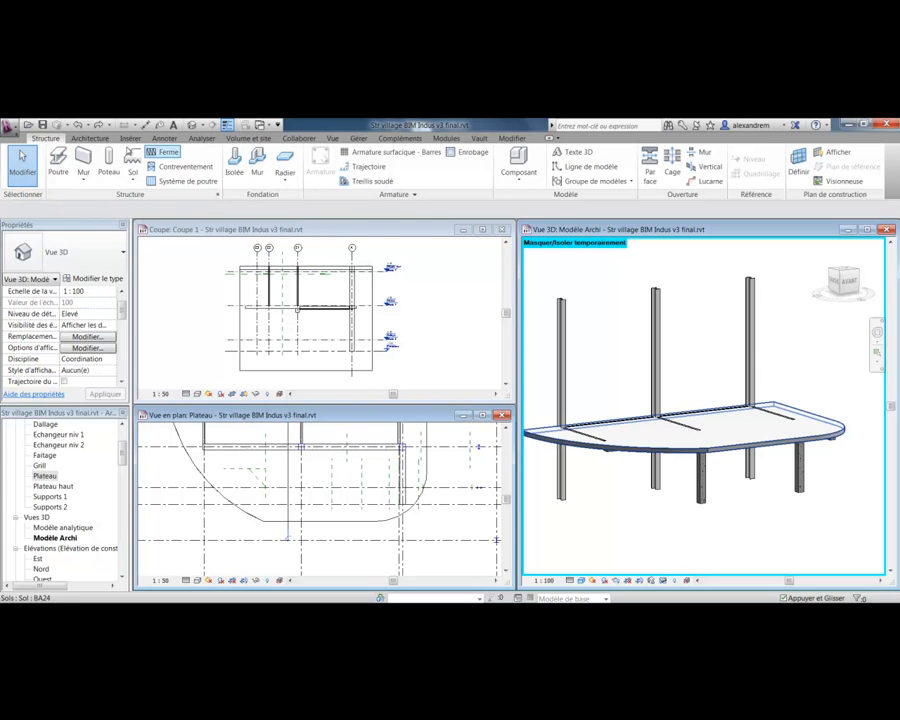
{"action": "left_click", "coordinate": [89, 138]}
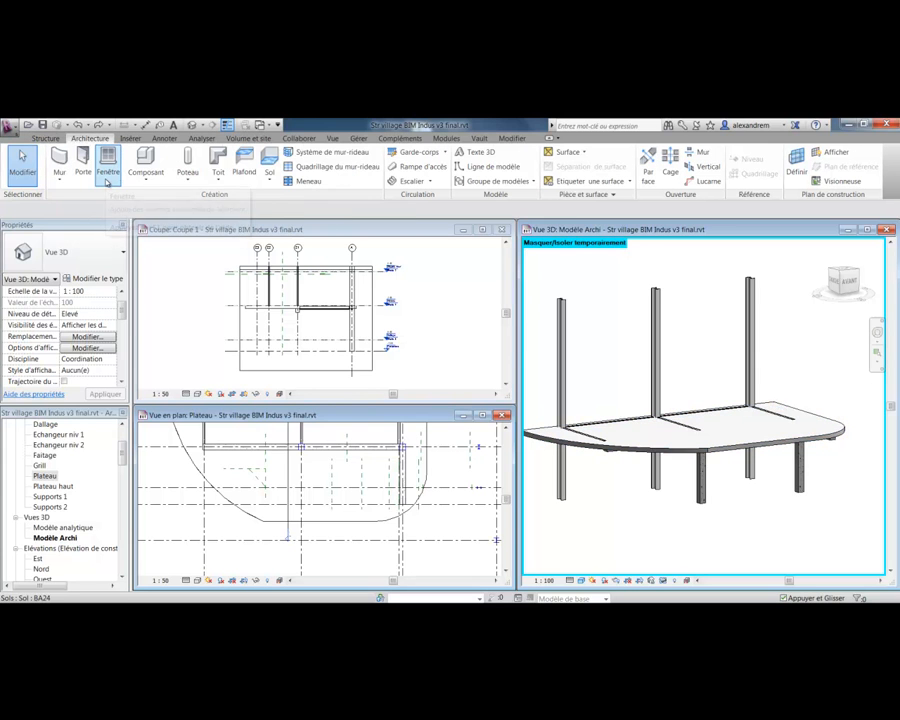
{"action": "left_click", "coordinate": [130, 138]}
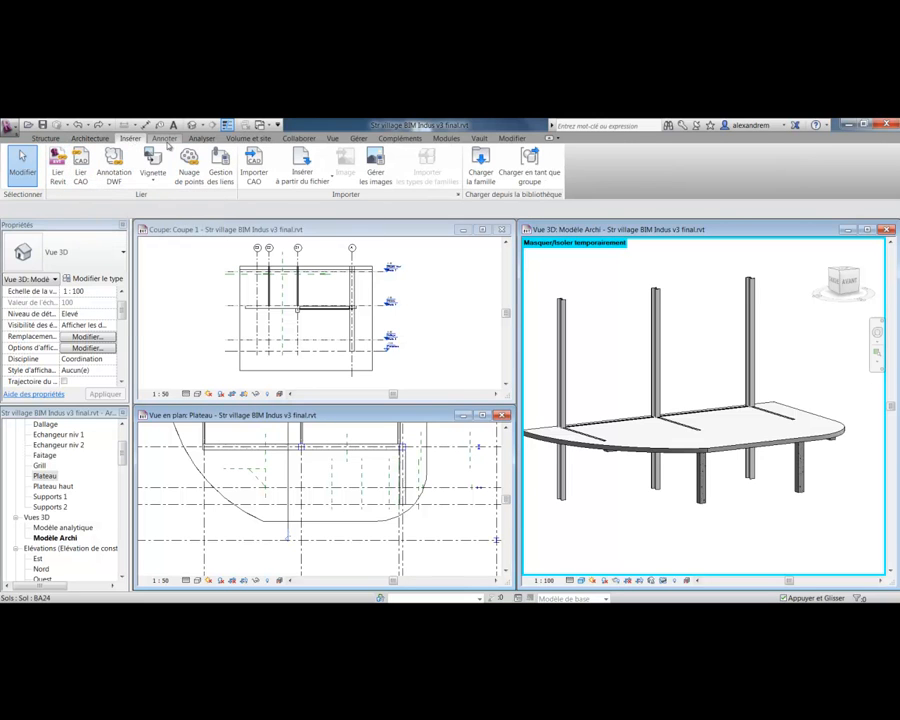
{"action": "left_click", "coordinate": [164, 138]}
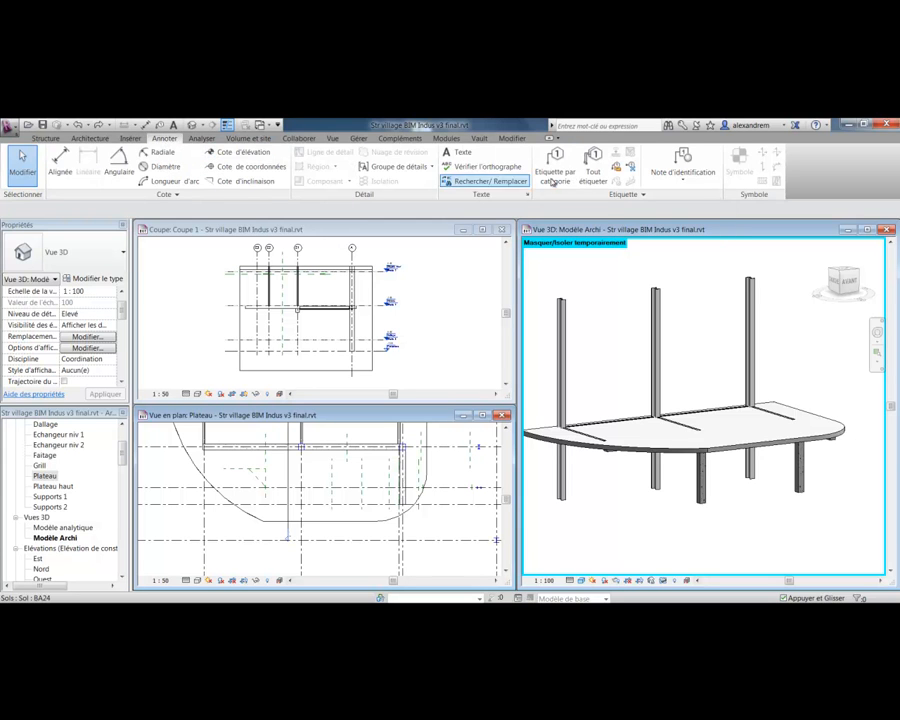
{"action": "left_click", "coordinate": [200, 139]}
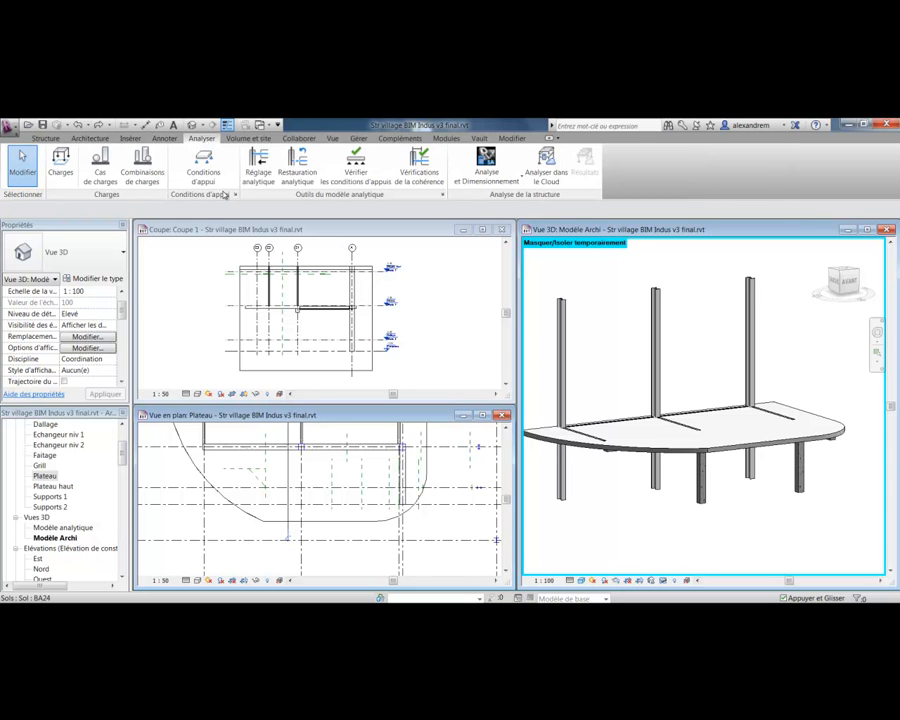
{"action": "left_click", "coordinate": [250, 139]}
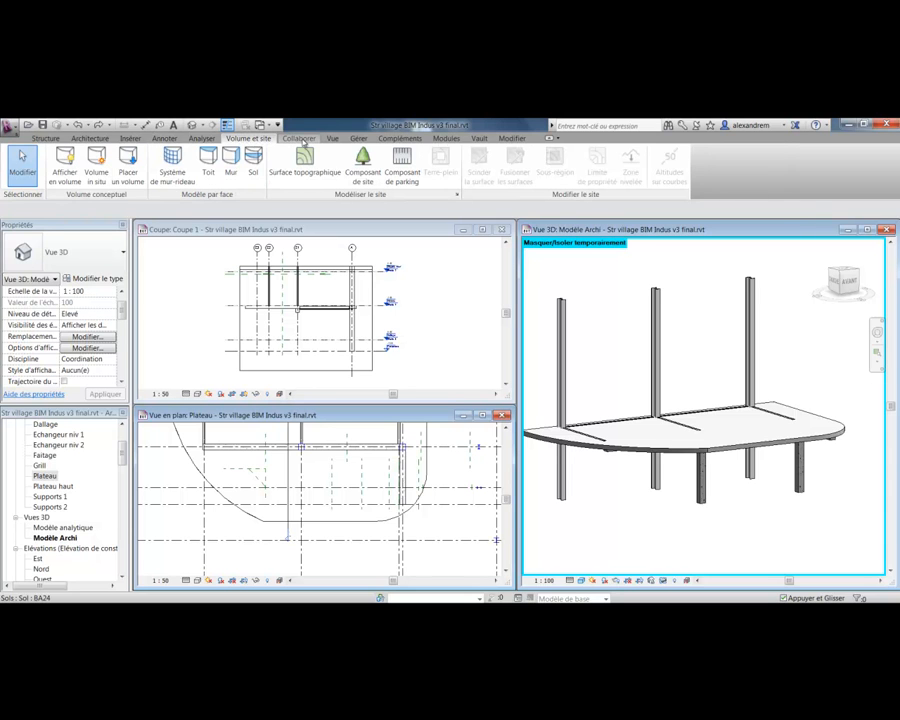
{"action": "left_click", "coordinate": [299, 139]}
{"action": "left_click", "coordinate": [332, 139]}
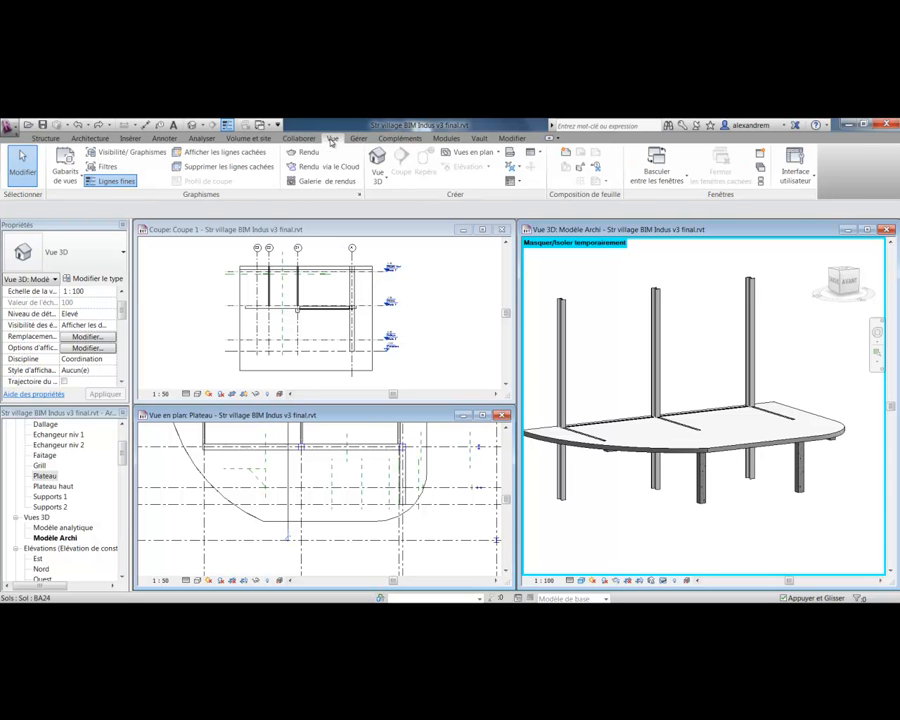
{"action": "left_click", "coordinate": [45, 139]}
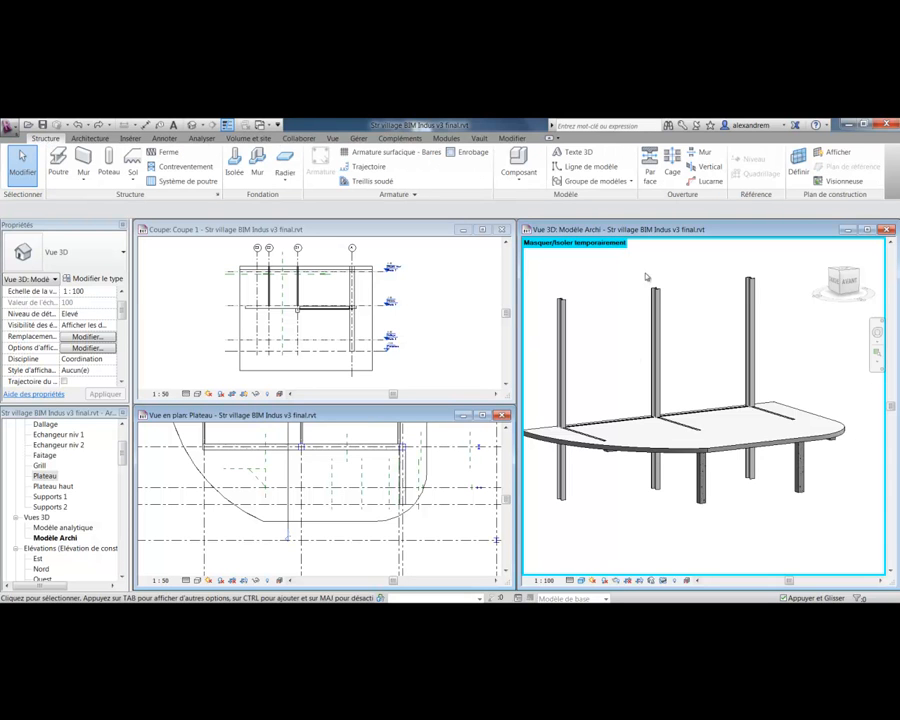
{"action": "middle_click_drag", "start_coordinate": [616, 389], "coordinate": [637, 384]}
- Place a 35x35 rectangular concrete column down to Fondations at the free end of the side beam in the Plateau plan
{"action": "left_click", "coordinate": [383, 495]}
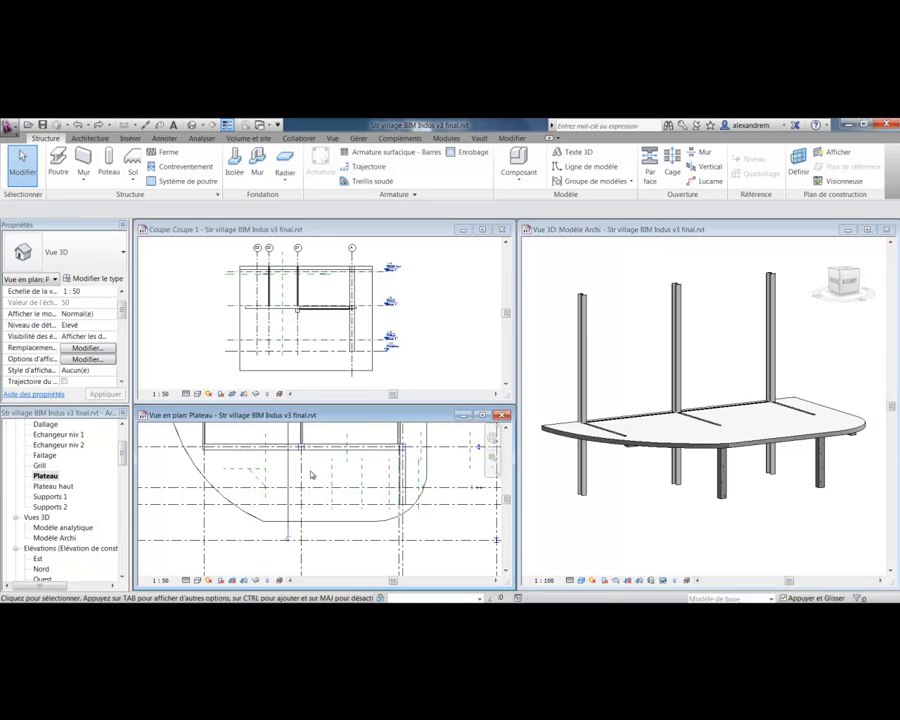
{"action": "middle_click_drag", "start_coordinate": [335, 458], "coordinate": [325, 475]}
{"action": "scroll", "coordinate": [325, 475], "scroll_direction": "down", "scroll_amount": 3}
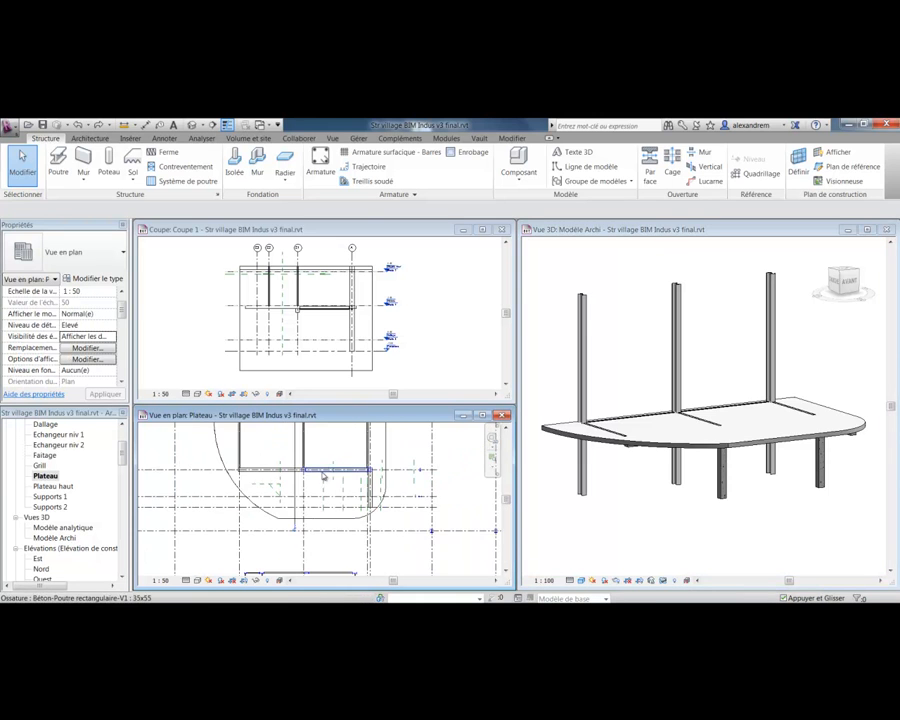
{"action": "scroll", "coordinate": [365, 516], "scroll_direction": "up", "scroll_amount": 1}
{"action": "scroll", "coordinate": [365, 516], "scroll_direction": "up", "scroll_amount": 5}
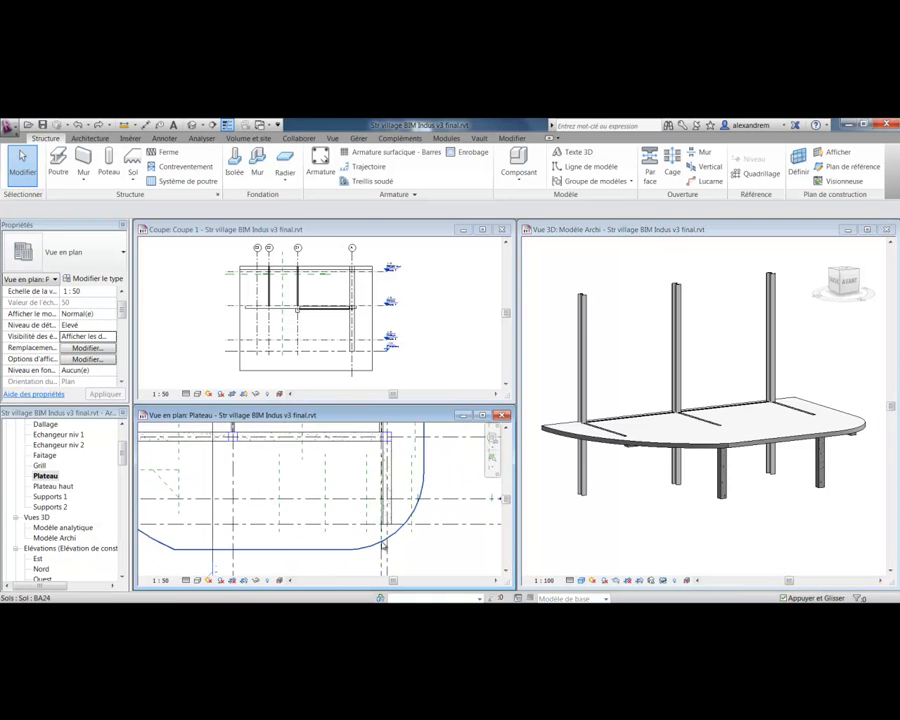
{"action": "left_click", "coordinate": [108, 160]}
{"action": "left_click", "coordinate": [80, 252]}
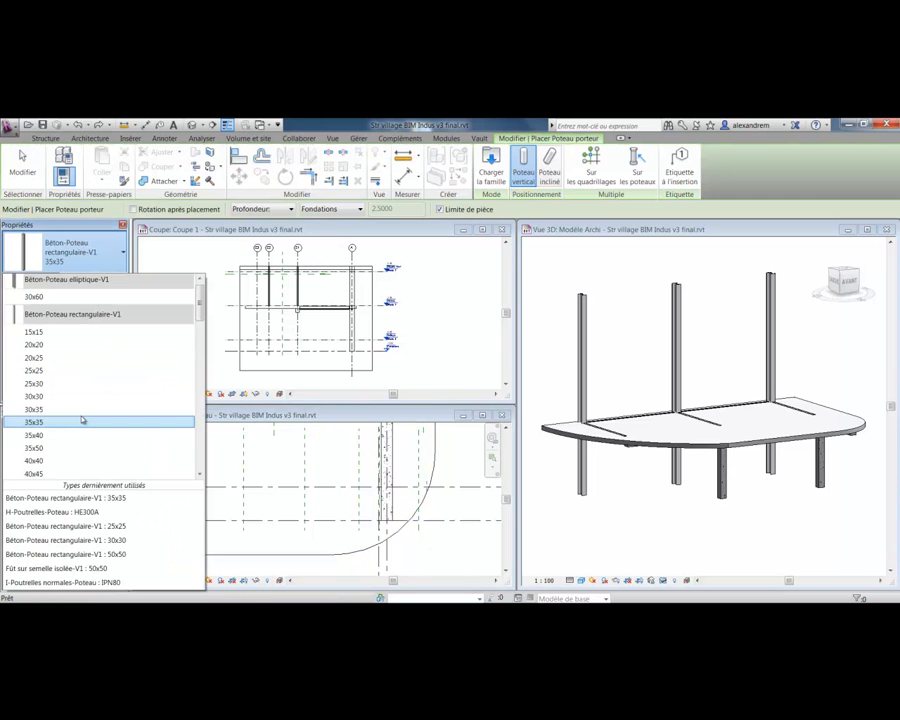
{"action": "left_click_drag", "start_coordinate": [200, 312], "coordinate": [198, 392]}
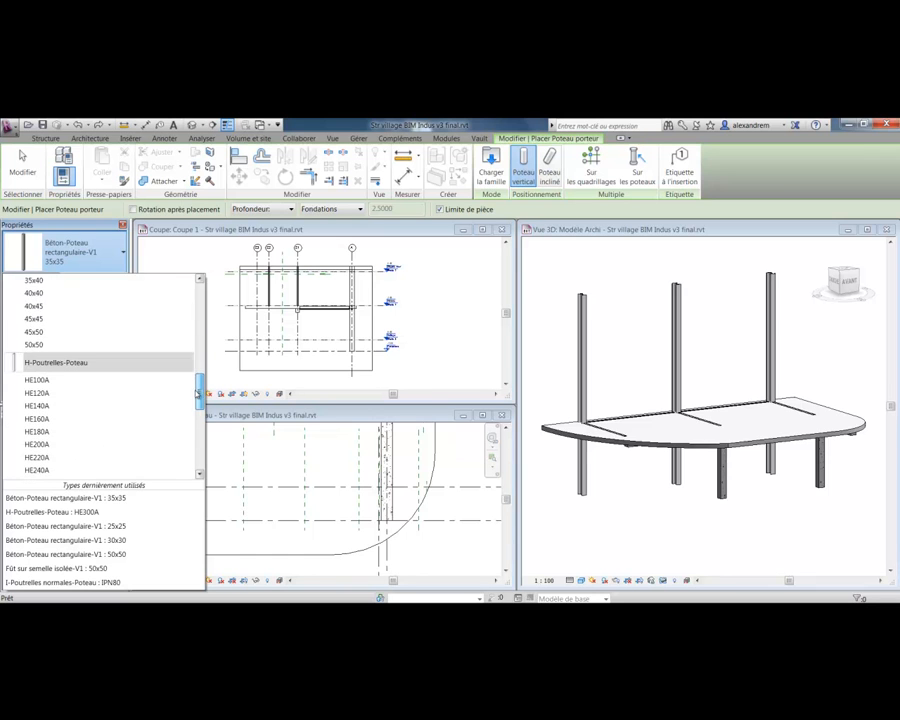
{"action": "left_click", "coordinate": [91, 250]}
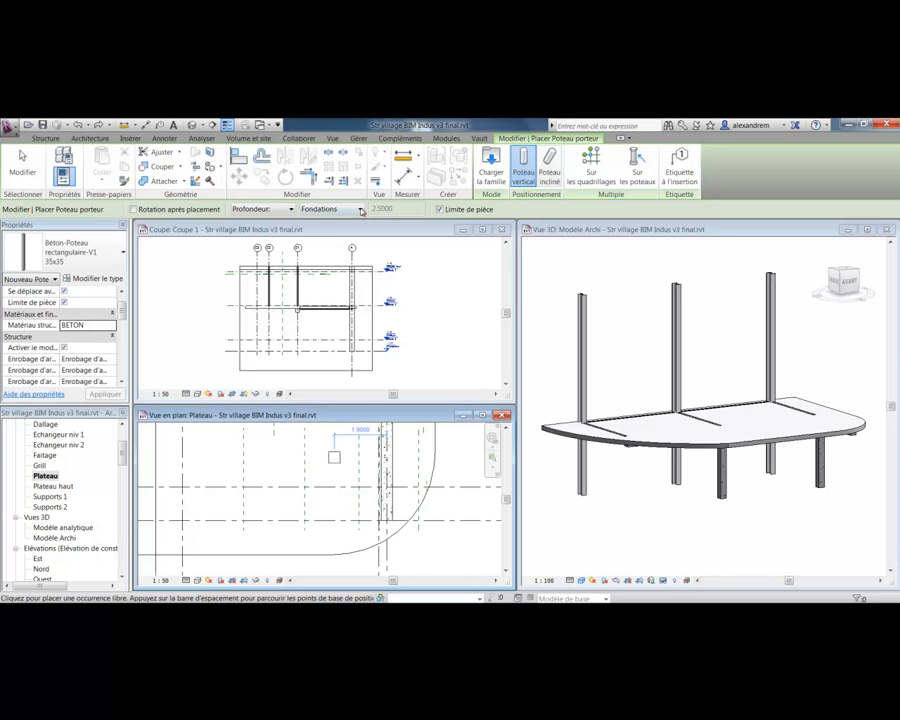
{"action": "left_click", "coordinate": [361, 210]}
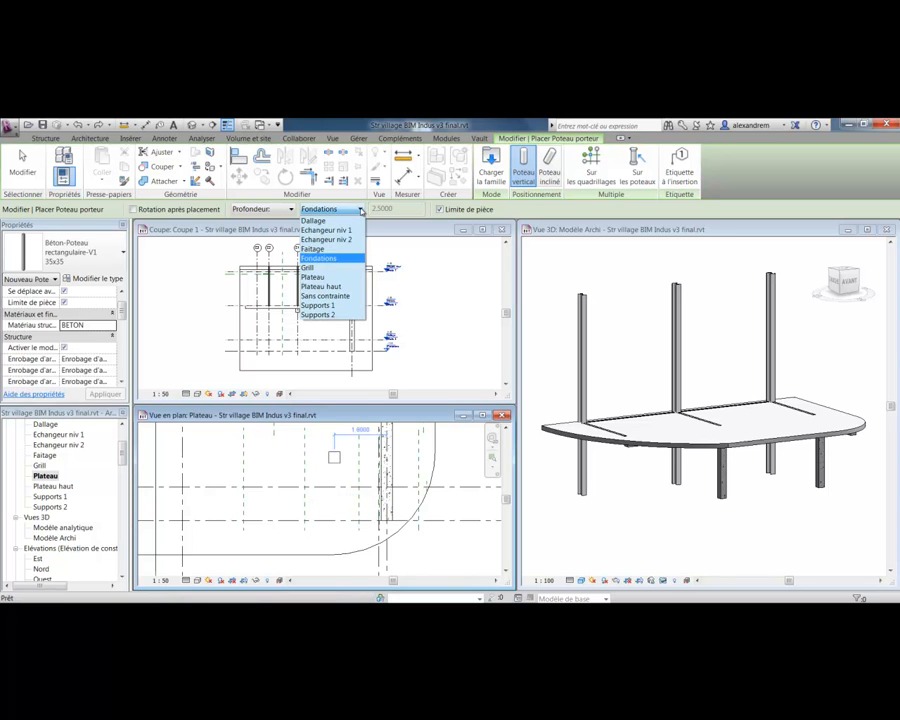
{"action": "left_click", "coordinate": [340, 259]}
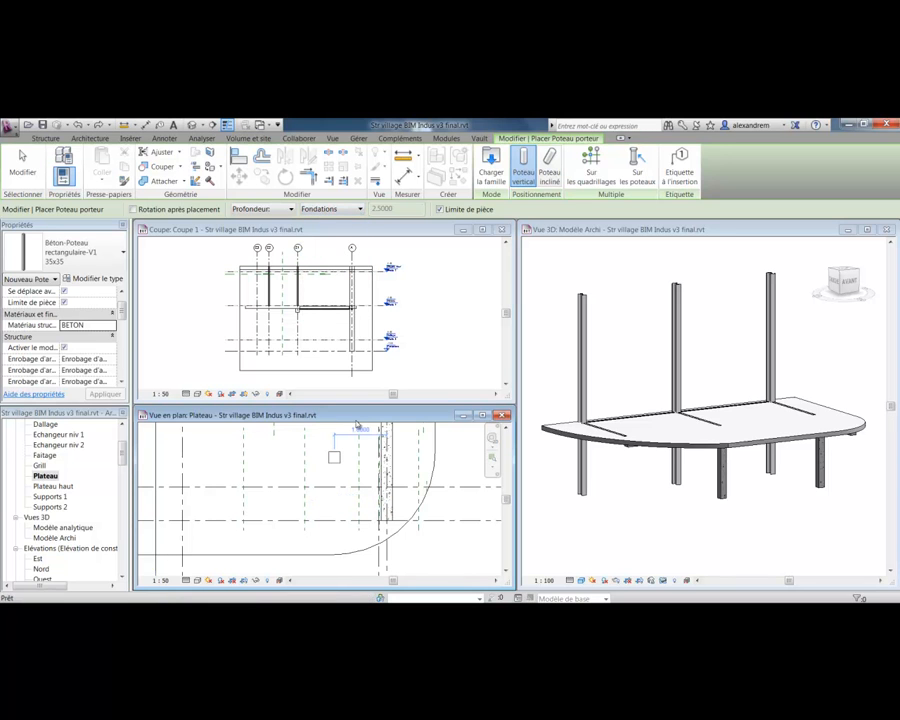
{"action": "left_click", "coordinate": [387, 521]}
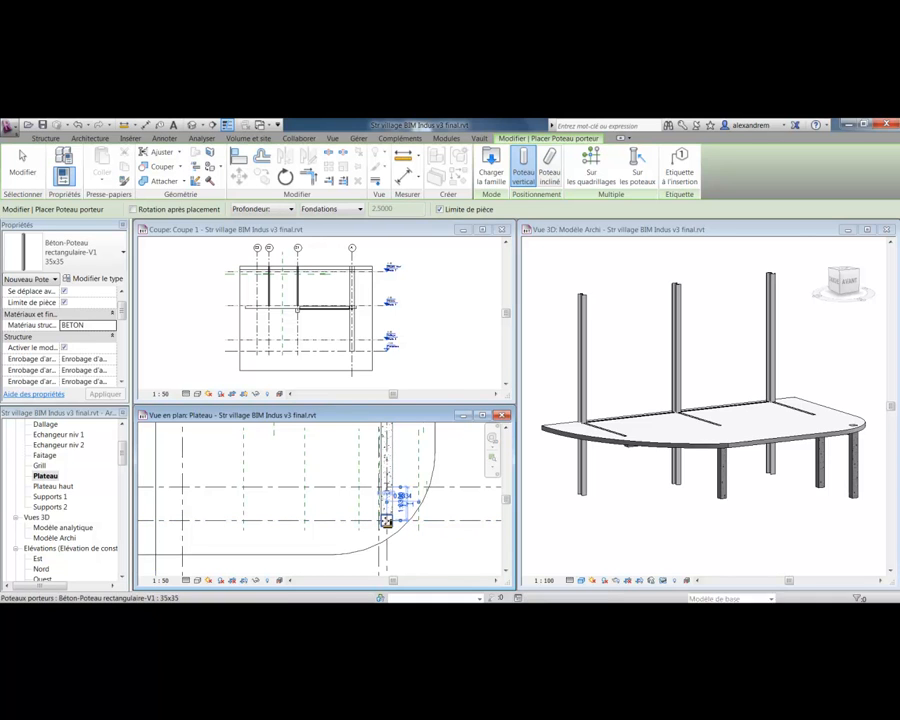
{"action": "right_click", "coordinate": [386, 521]}
{"action": "left_click", "coordinate": [444, 396]}
{"action": "right_click", "coordinate": [296, 458]}
{"action": "left_click", "coordinate": [325, 466]}
{"action": "scroll", "coordinate": [352, 479], "scroll_direction": "down", "scroll_amount": 2}
{"action": "middle_click_drag", "start_coordinate": [352, 479], "coordinate": [375, 487]}
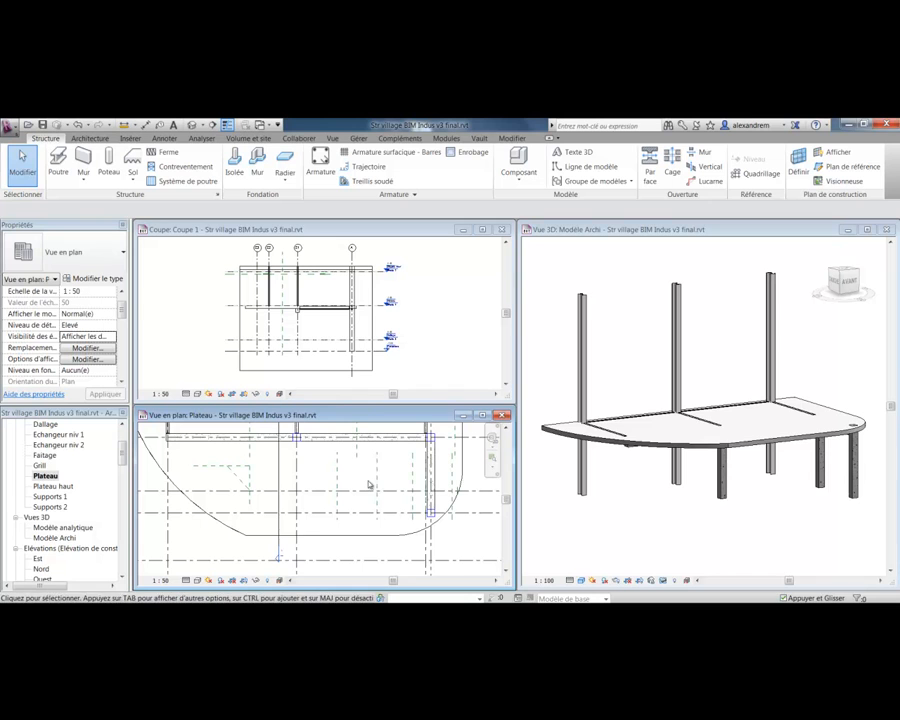
- Remove the 35x35 column just placed at the end of the side beam
{"action": "left_click", "coordinate": [430, 515]}
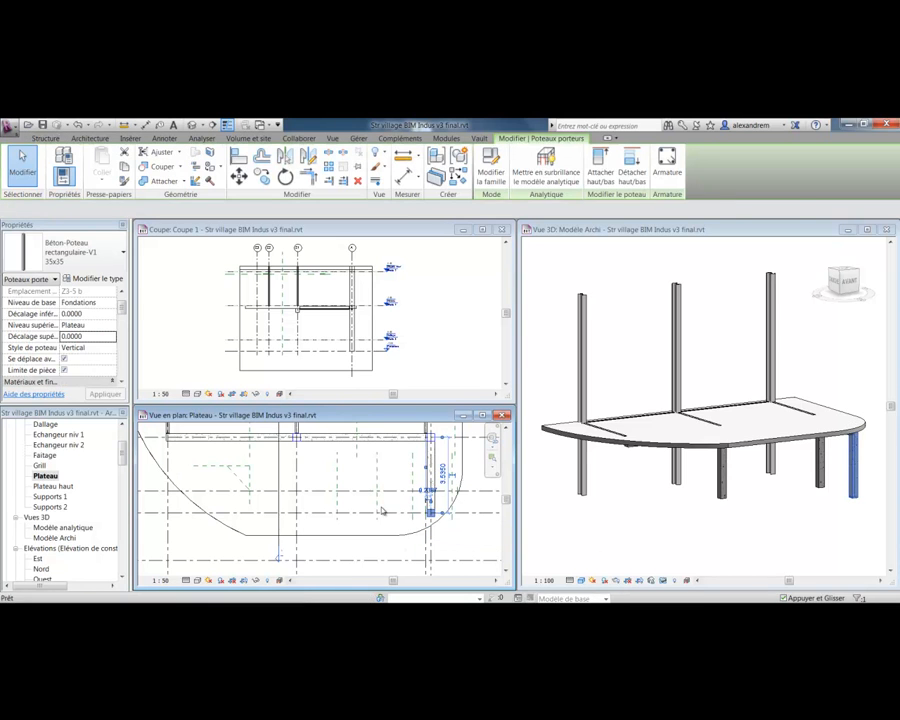
{"action": "left_click", "coordinate": [381, 511]}
- Draw a BA40 structural wall, centreline-justified and down to Fondations, from the side beam's free end to the intersection of grids Z3 and 4
{"action": "middle_click_drag", "start_coordinate": [388, 512], "coordinate": [385, 496]}
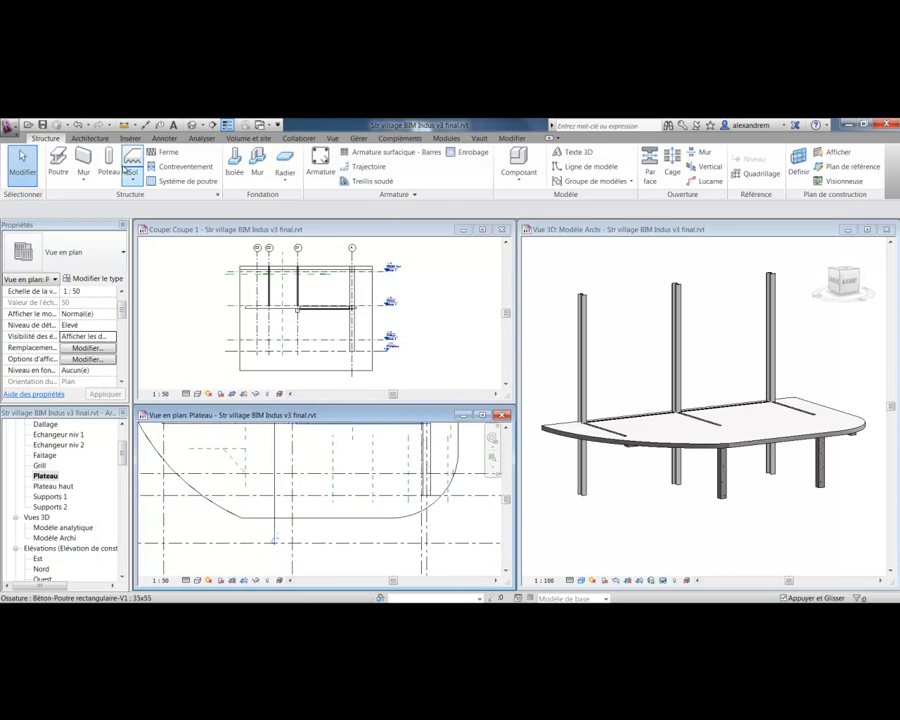
{"action": "left_click", "coordinate": [83, 160]}
{"action": "left_click", "coordinate": [248, 209]}
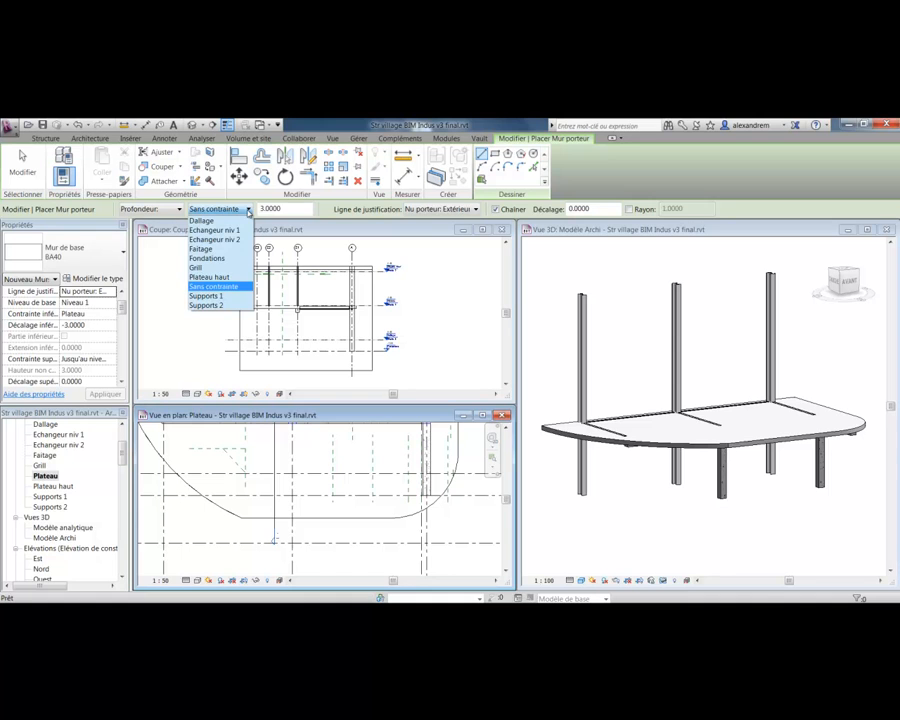
{"action": "left_click", "coordinate": [224, 257]}
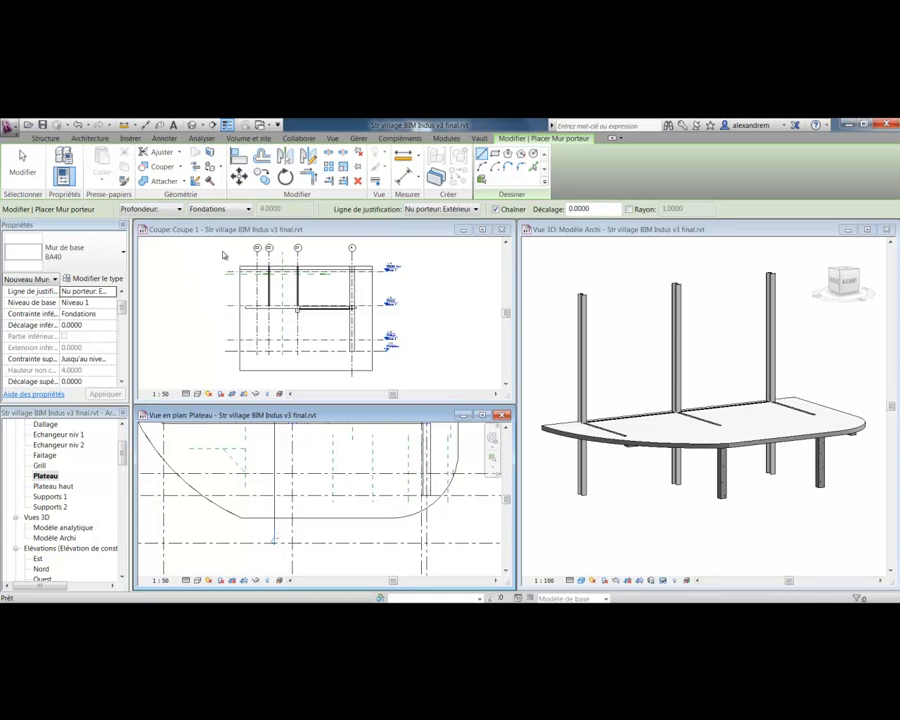
{"action": "left_click", "coordinate": [476, 209]}
{"action": "left_click", "coordinate": [415, 220]}
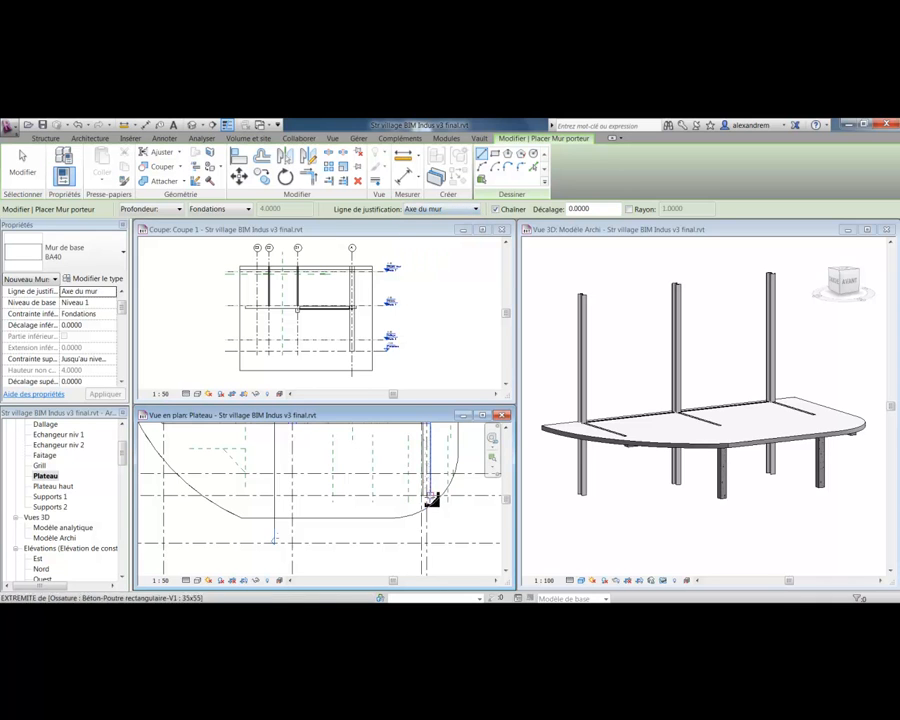
{"action": "left_click", "coordinate": [428, 495]}
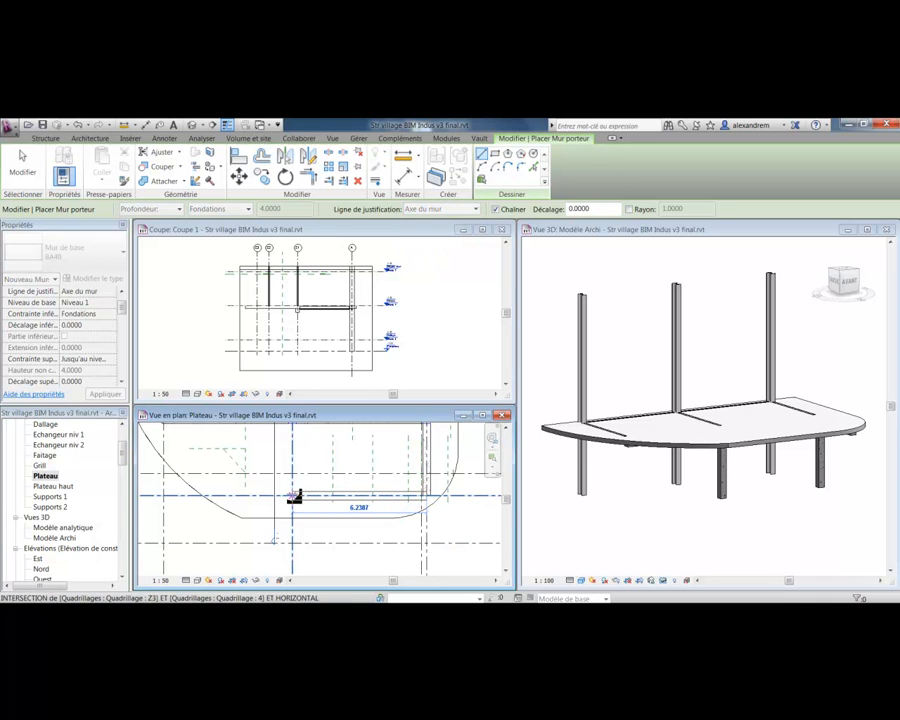
{"action": "left_click", "coordinate": [294, 496]}
{"action": "right_click", "coordinate": [297, 346]}
{"action": "left_click", "coordinate": [325, 352]}
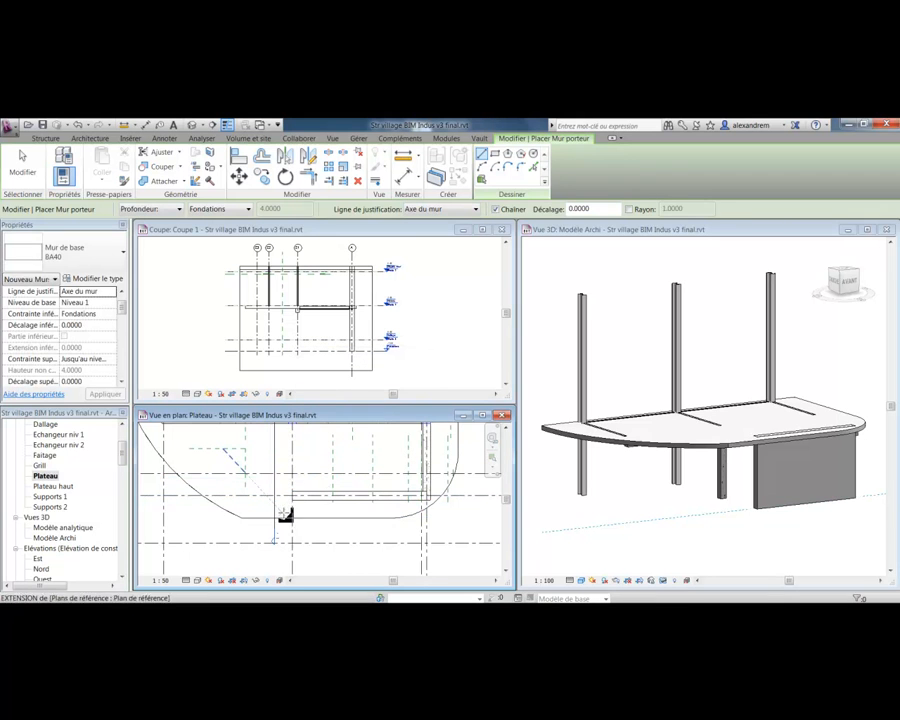
{"action": "right_click", "coordinate": [291, 326]}
{"action": "left_click", "coordinate": [301, 337]}
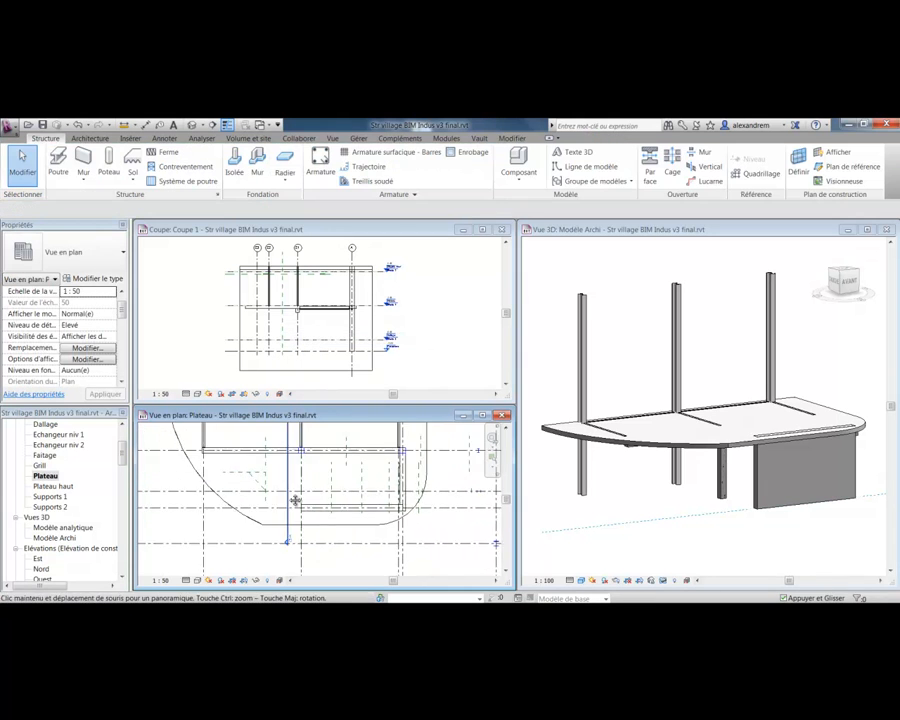
- Add a 35x55 rectangular concrete beam on the Plateau level from the middle column to the free end of the new wall
{"action": "scroll", "coordinate": [316, 556], "scroll_direction": "up", "scroll_amount": 2}
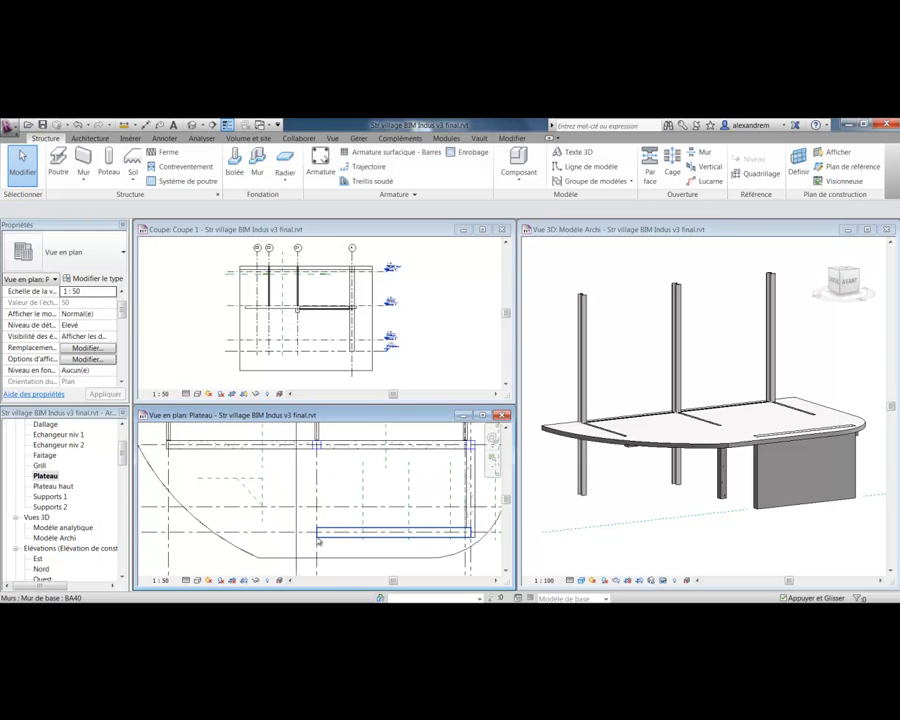
{"action": "left_click", "coordinate": [58, 160]}
{"action": "left_click", "coordinate": [85, 261]}
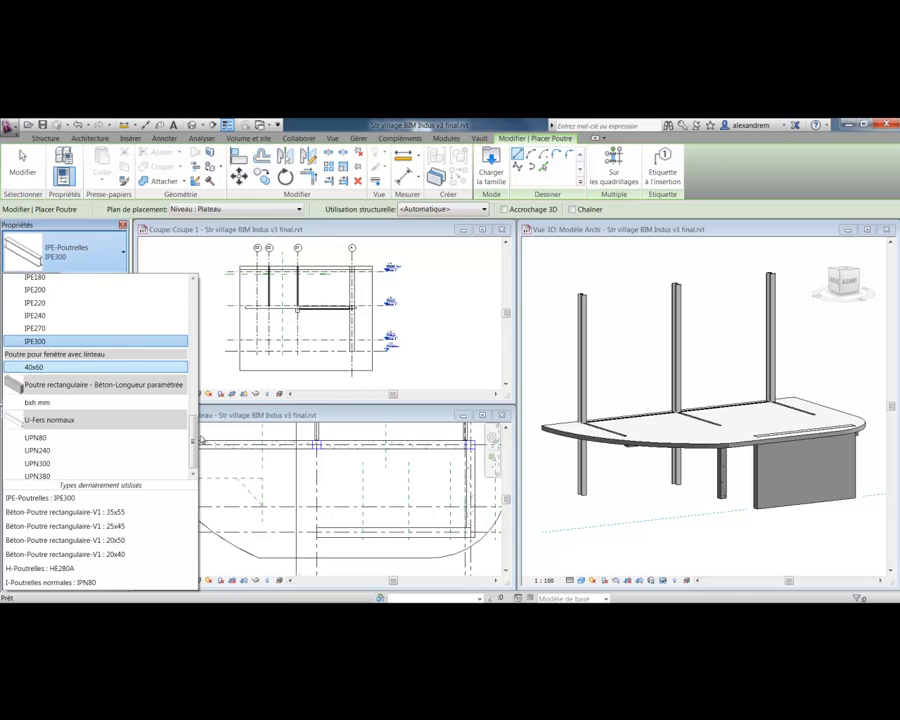
{"action": "left_click_drag", "start_coordinate": [193, 447], "coordinate": [195, 315]}
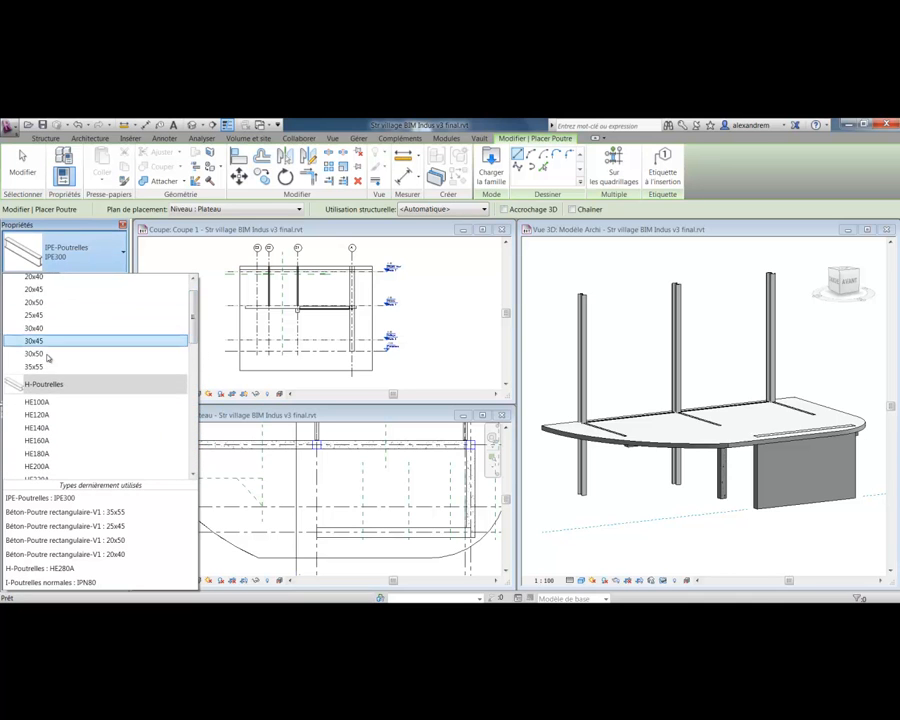
{"action": "left_click", "coordinate": [40, 367]}
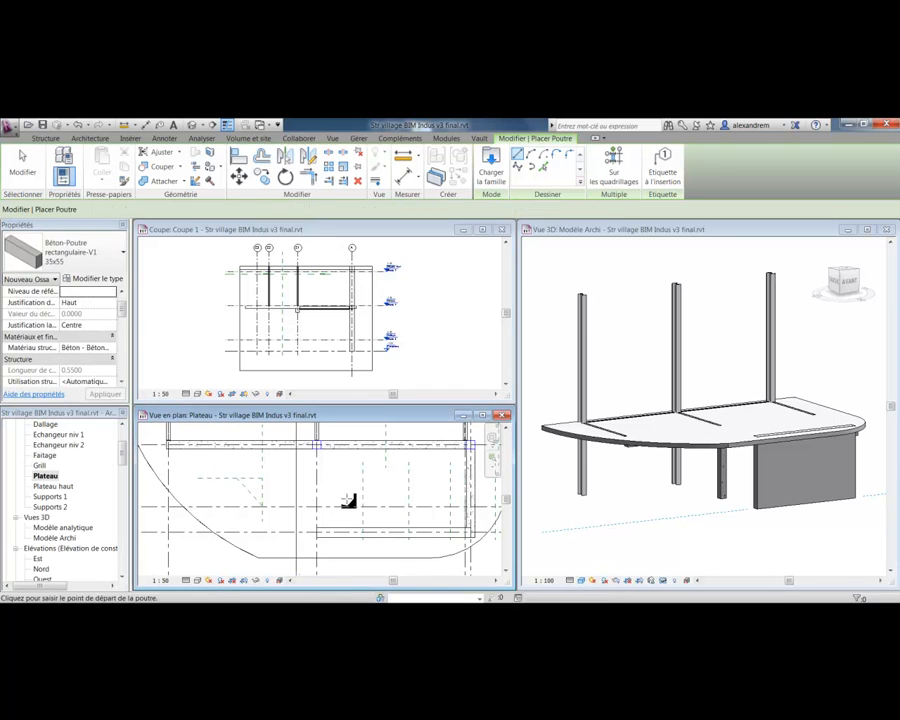
{"action": "left_click", "coordinate": [317, 443]}
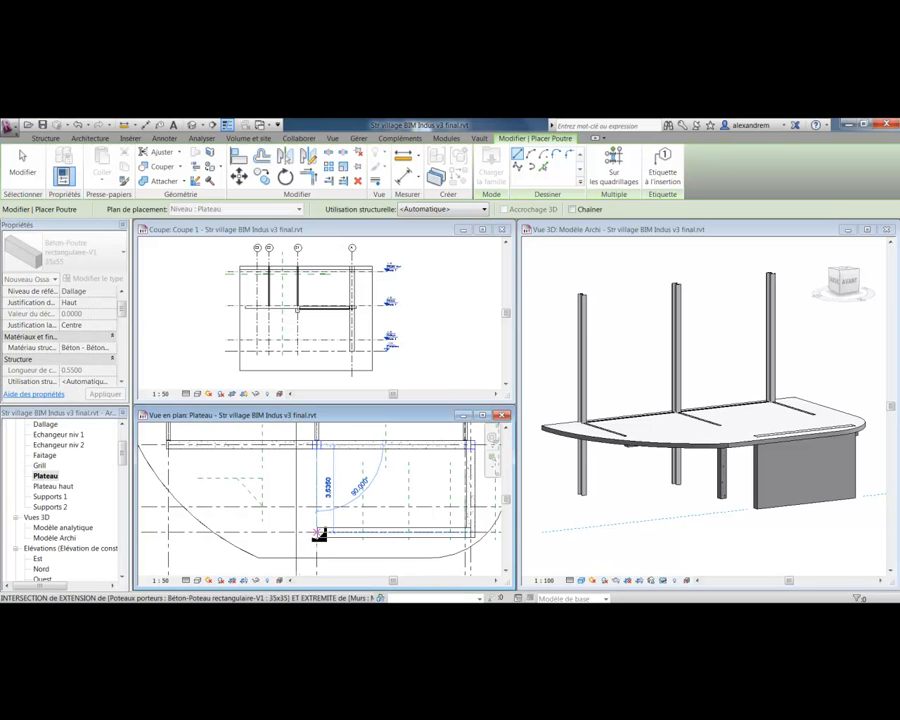
{"action": "left_click", "coordinate": [318, 533]}
{"action": "right_click", "coordinate": [318, 532]}
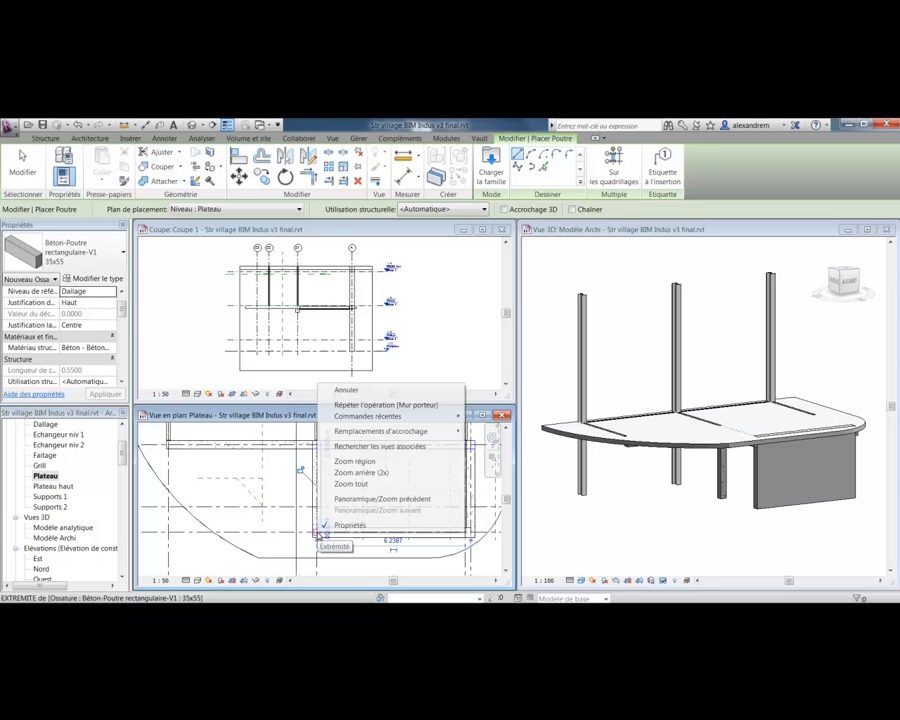
{"action": "left_click", "coordinate": [390, 389]}
{"action": "left_click", "coordinate": [671, 508]}
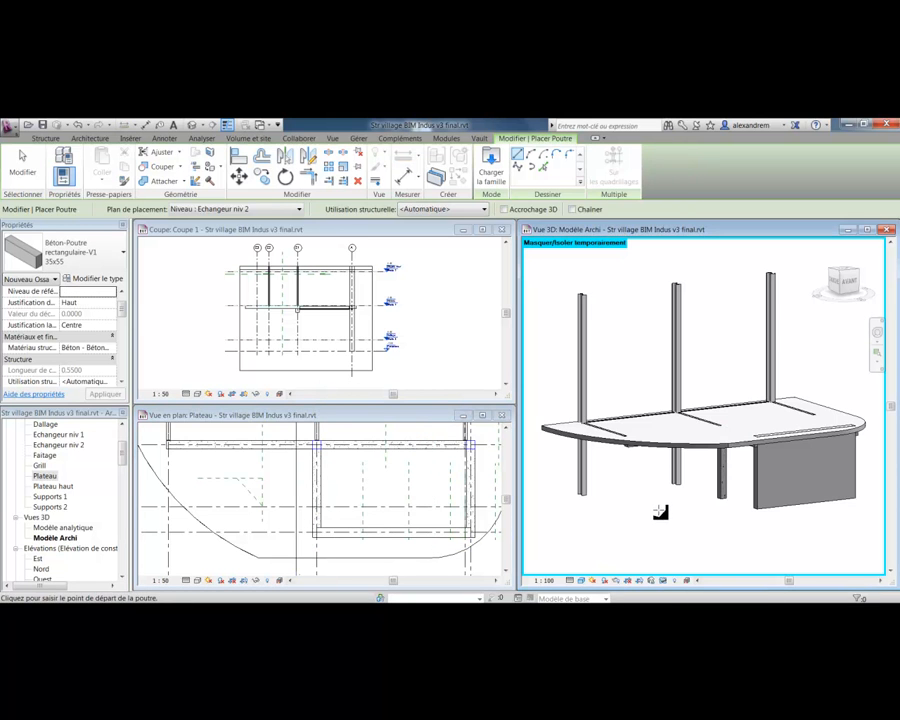
{"action": "key", "text": "Escape"}
{"action": "middle_click_drag", "start_coordinate": [660, 513], "coordinate": [673, 455], "text": "shift"}
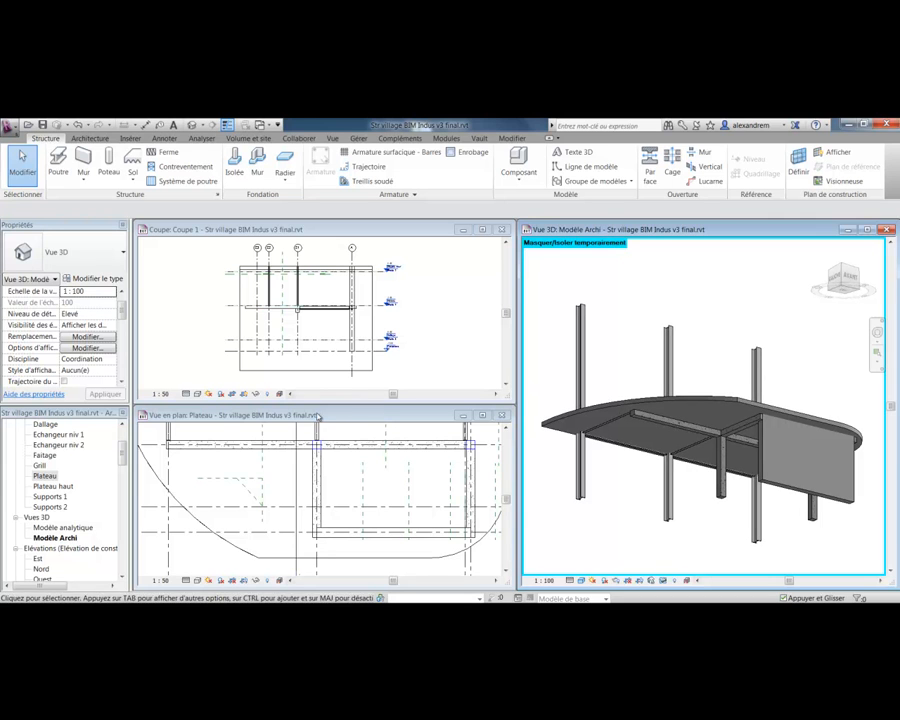
- Cut a circular opening of about 1.1 m radius in the Plateau floor, centred on the reference planes, and decline attaching the walls to its base
{"action": "left_click", "coordinate": [318, 416]}
{"action": "scroll", "coordinate": [306, 510], "scroll_direction": "up", "scroll_amount": 5}
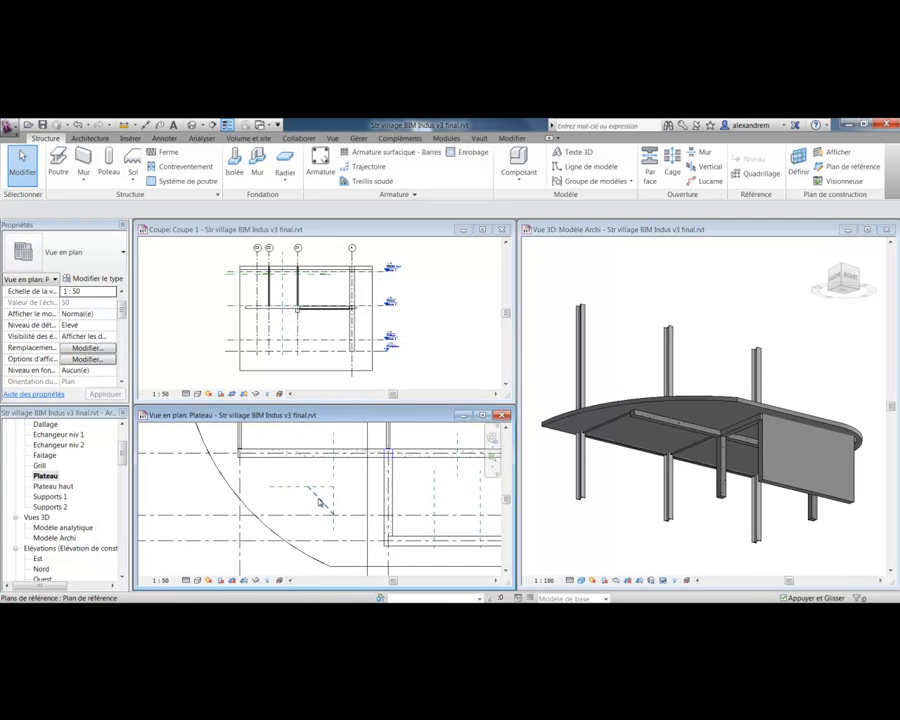
{"action": "scroll", "coordinate": [320, 503], "scroll_direction": "up", "scroll_amount": 2}
{"action": "scroll", "coordinate": [321, 503], "scroll_direction": "down", "scroll_amount": 3}
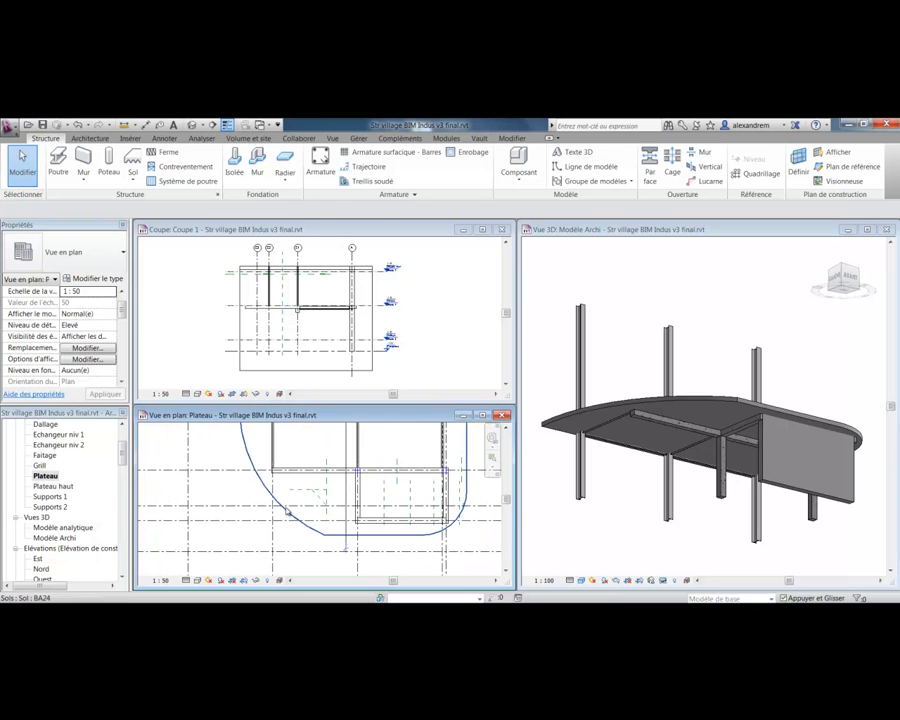
{"action": "left_click", "coordinate": [288, 511]}
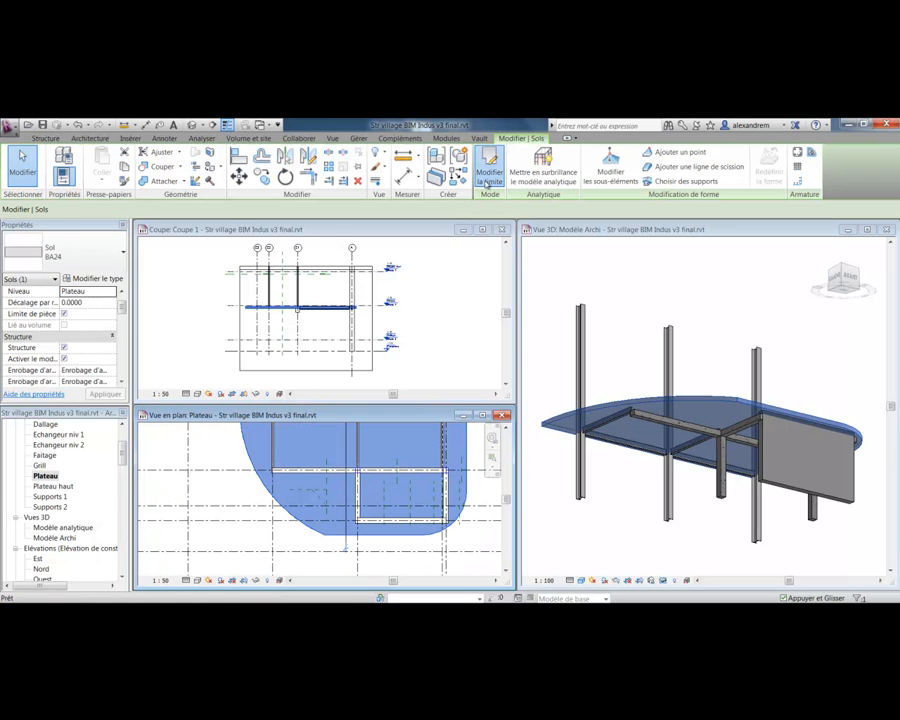
{"action": "left_click", "coordinate": [487, 178]}
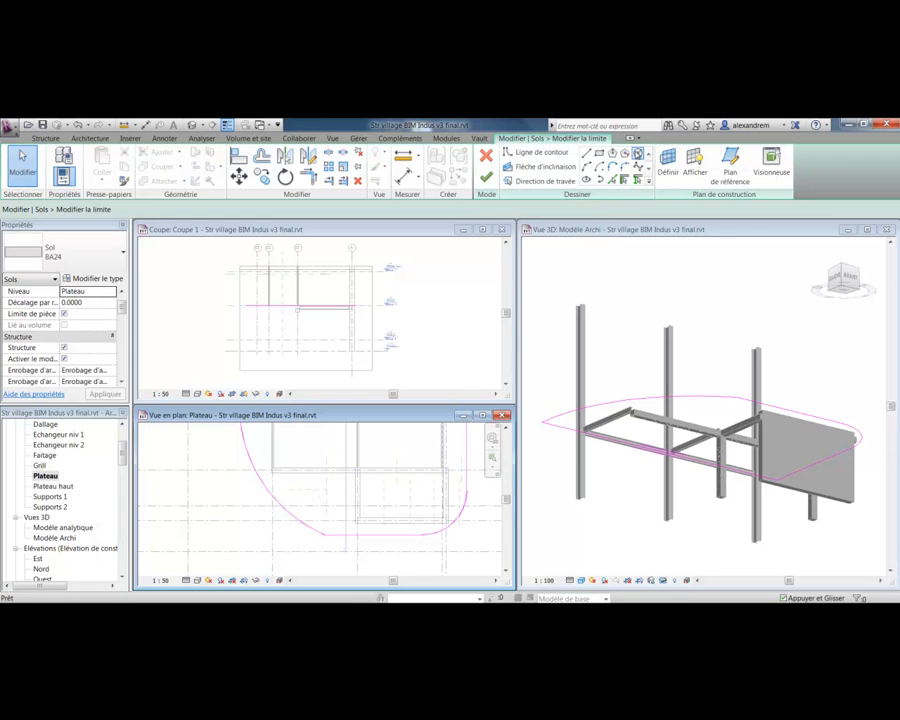
{"action": "left_click", "coordinate": [328, 494]}
{"action": "left_click", "coordinate": [333, 504]}
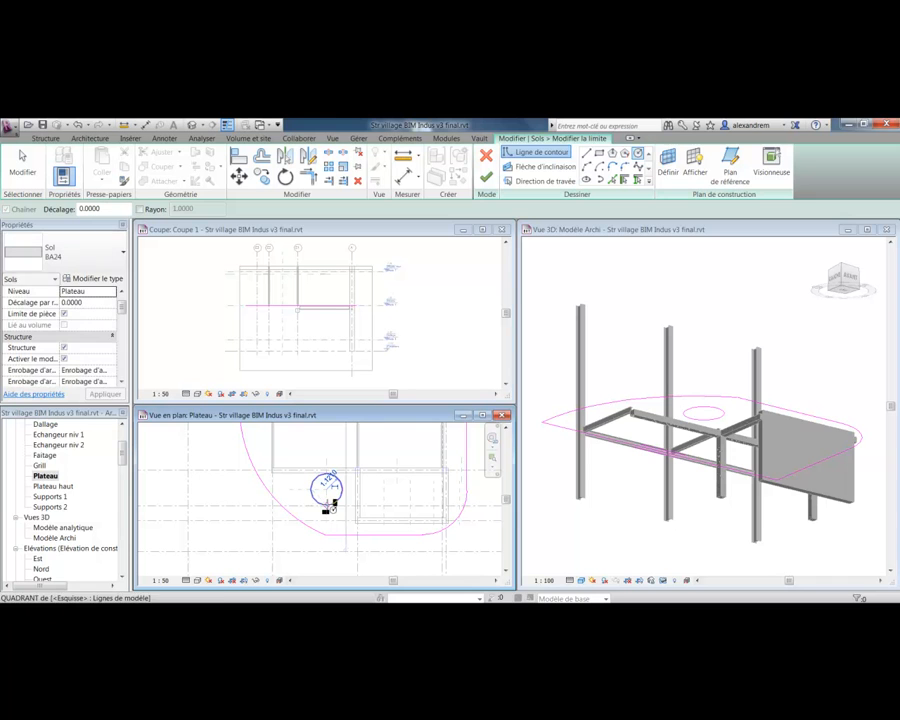
{"action": "left_click", "coordinate": [487, 177]}
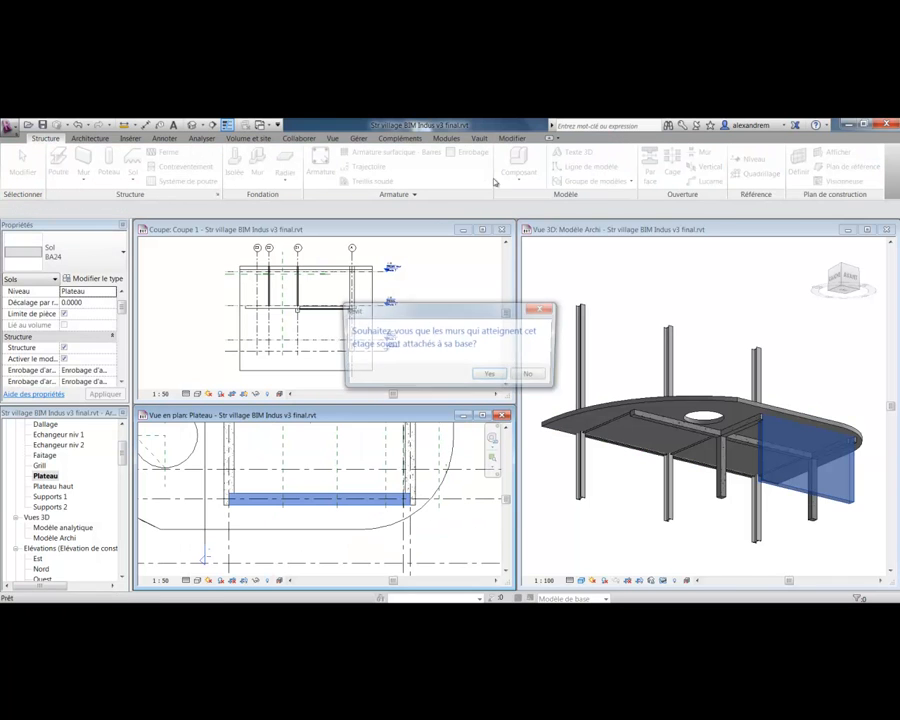
{"action": "left_click", "coordinate": [529, 376]}
{"action": "key", "text": "Escape"}
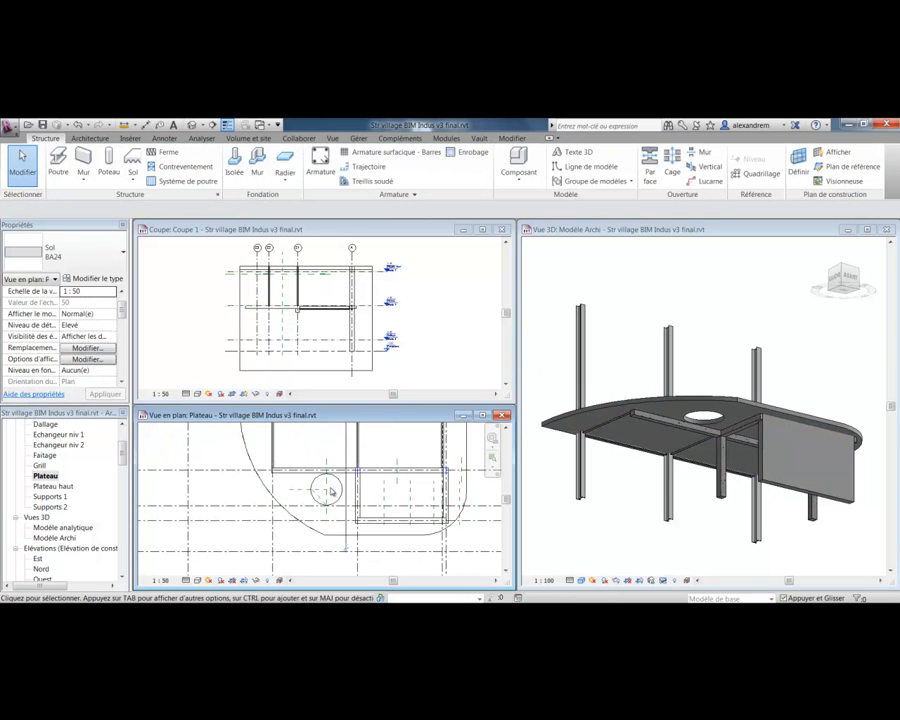
- Draw a curved 35x55 concrete beam of about 6.2 m radius on the Plateau level, around the circular opening's outer side, joining the two free beam ends
{"action": "scroll", "coordinate": [327, 534], "scroll_direction": "up", "scroll_amount": 1}
{"action": "middle_click_drag", "start_coordinate": [333, 537], "coordinate": [339, 550]}
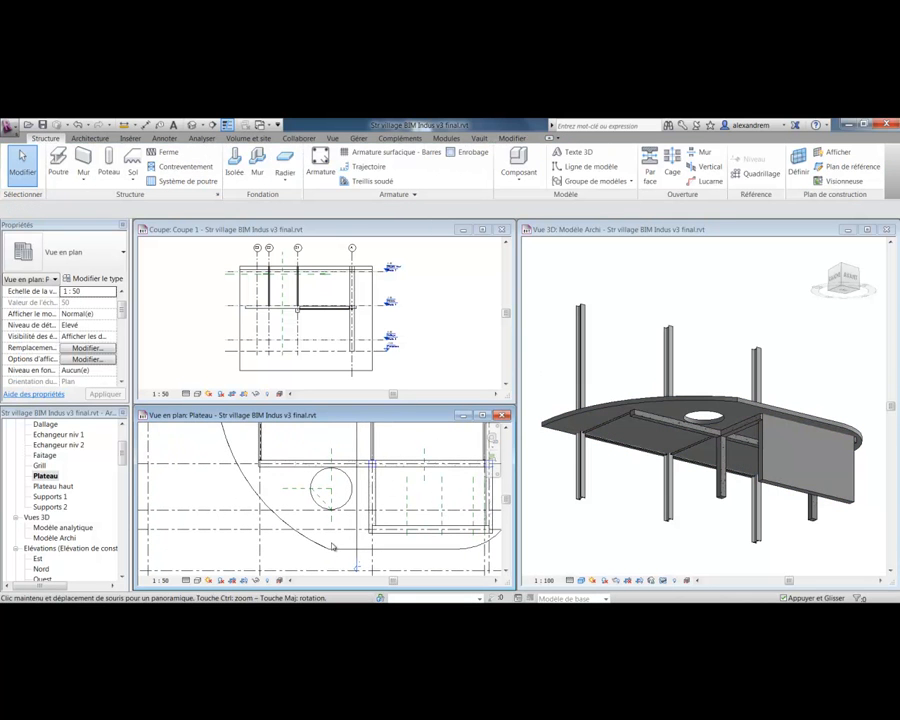
{"action": "left_click", "coordinate": [60, 165]}
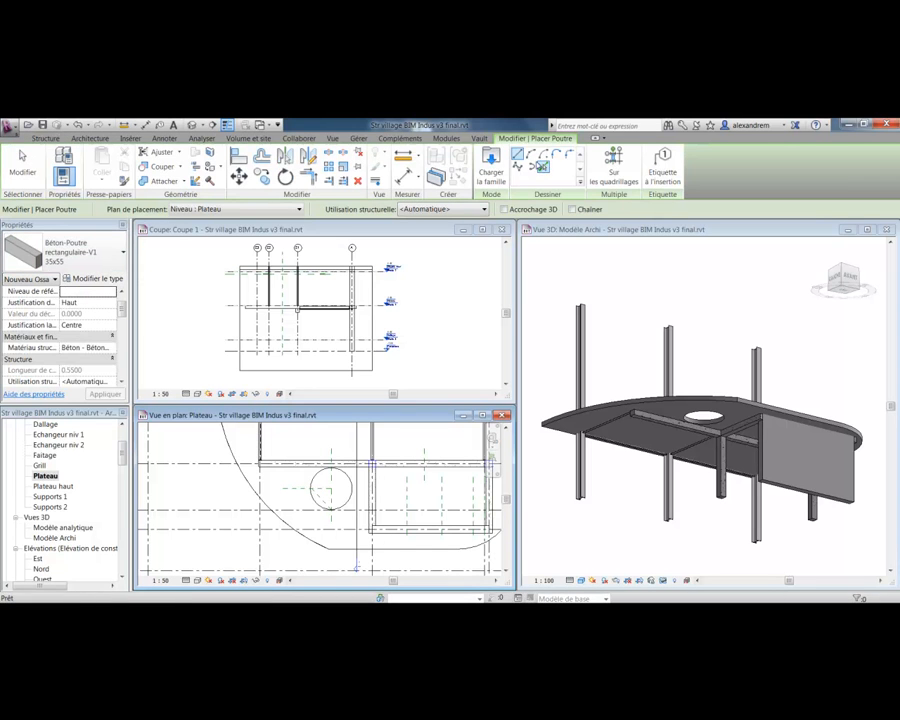
{"action": "left_click", "coordinate": [372, 535]}
{"action": "left_click", "coordinate": [262, 463]}
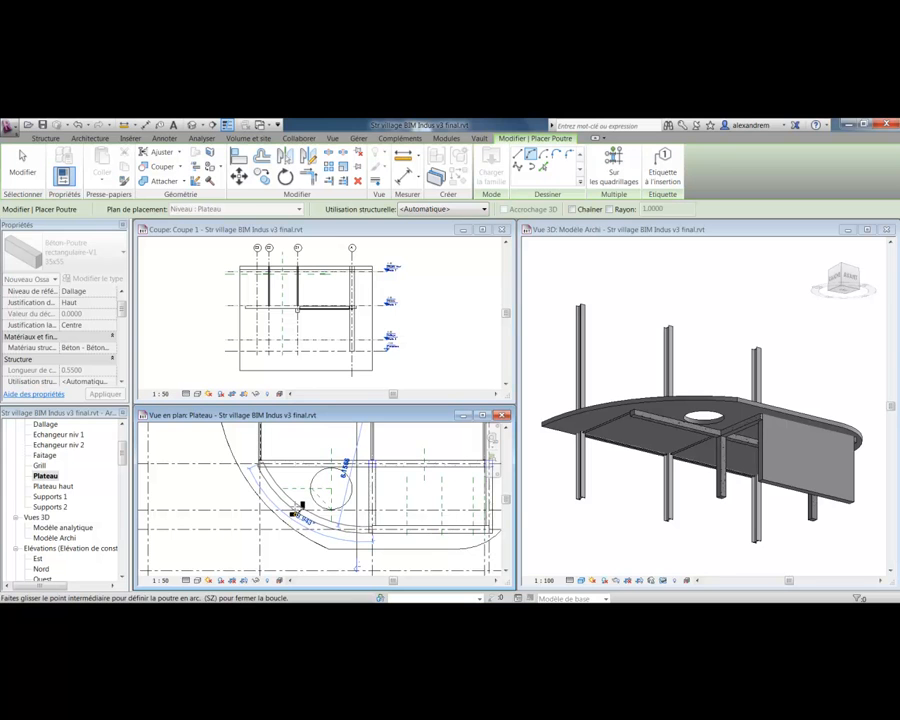
{"action": "left_click", "coordinate": [300, 507]}
{"action": "key", "text": "Escape"}
{"action": "key", "text": "Escape"}
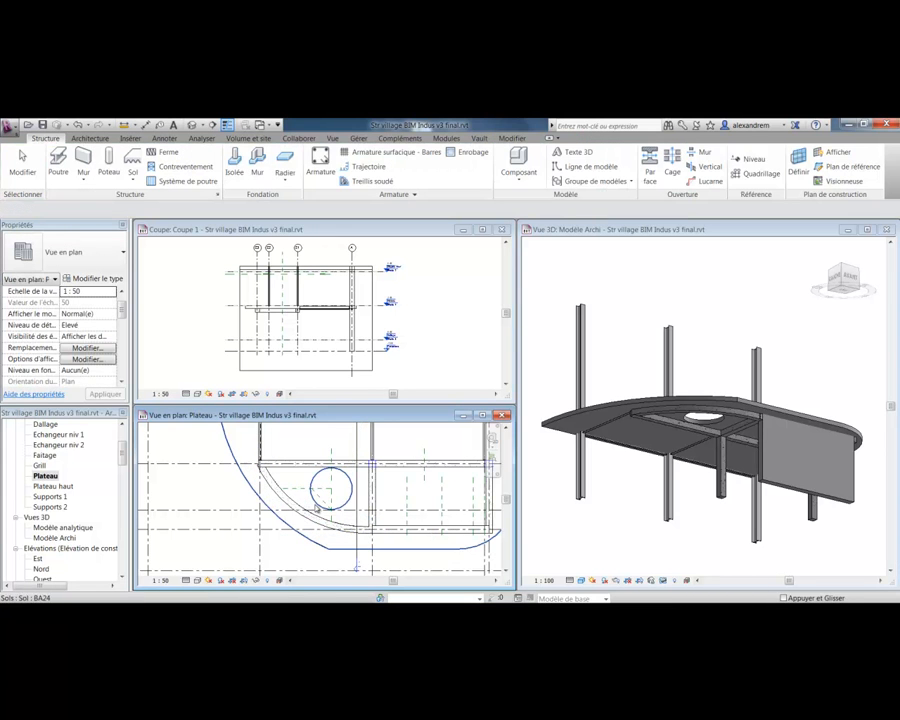
- Turn on the analytical model categories in the visibility overrides of the Modèle Archi 3D view
{"action": "left_click", "coordinate": [623, 296]}
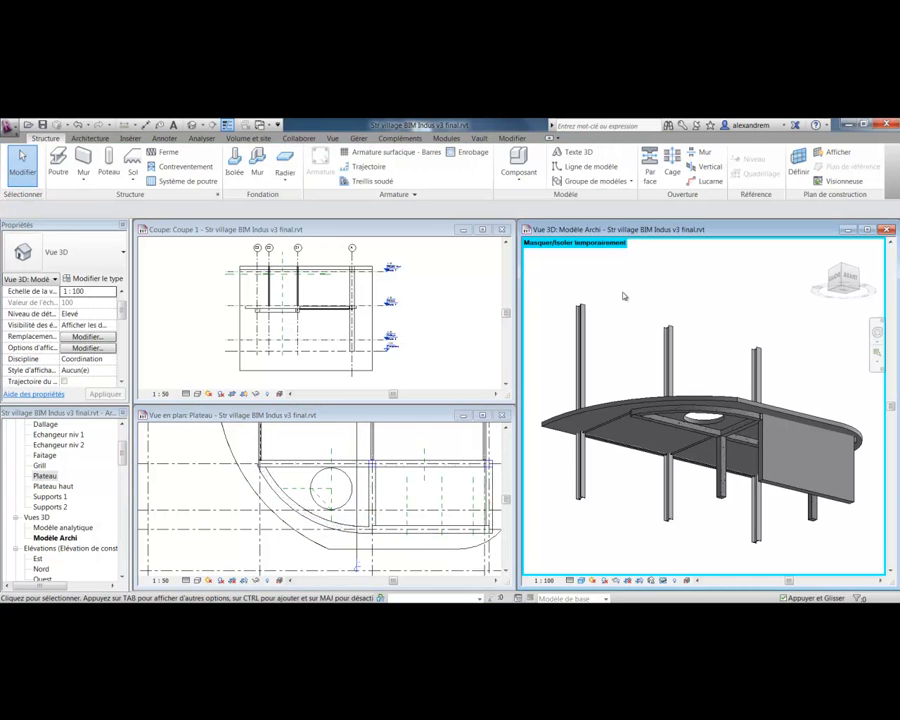
{"action": "left_click", "coordinate": [303, 415]}
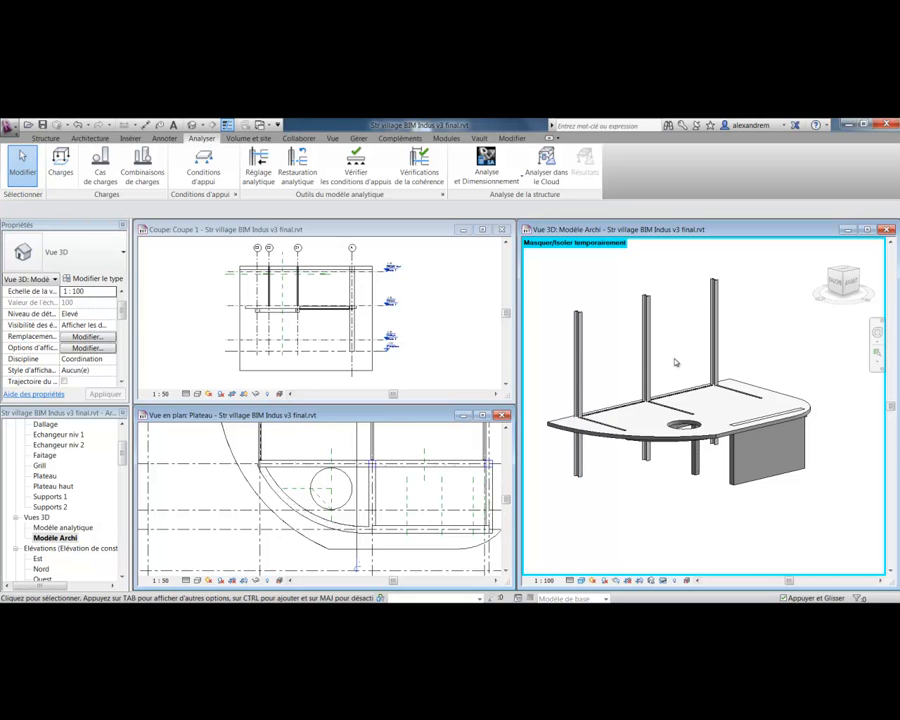
{"action": "key", "text": "v"}
{"action": "key", "text": "v"}
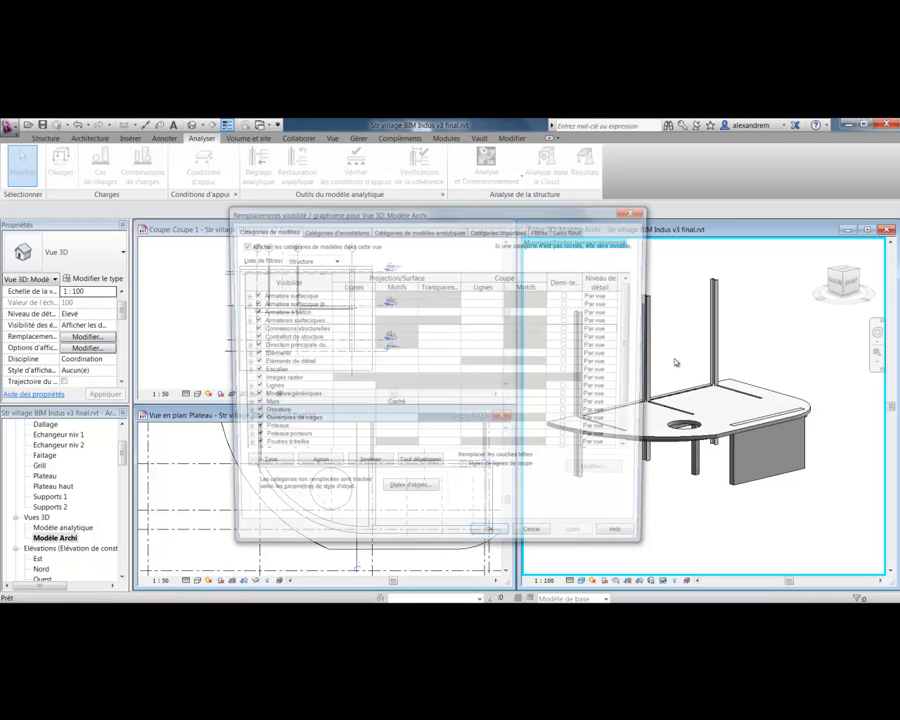
{"action": "left_click", "coordinate": [419, 231]}
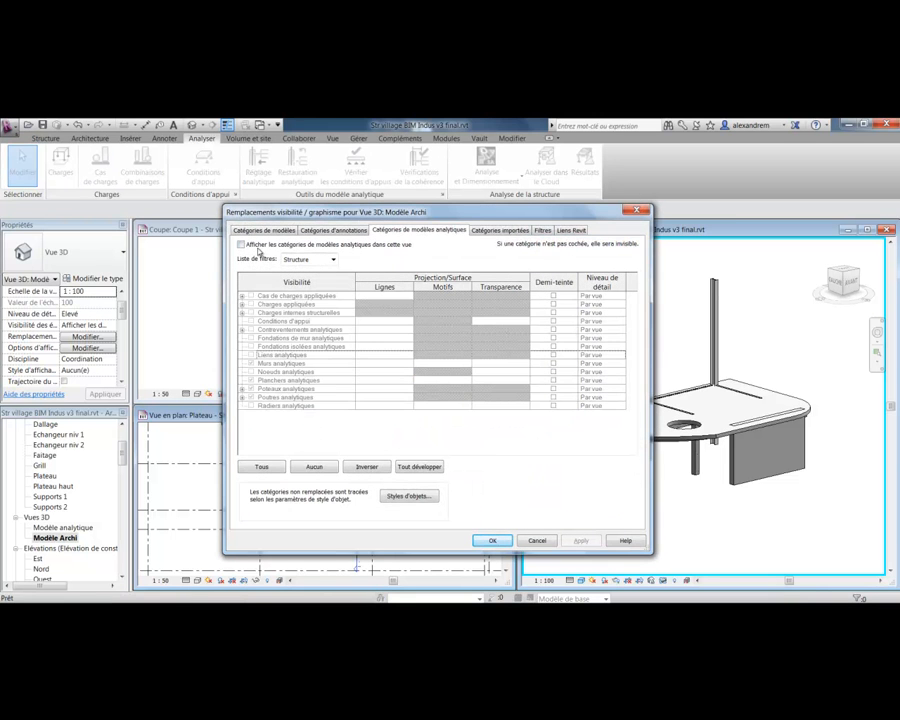
{"action": "left_click", "coordinate": [492, 540]}
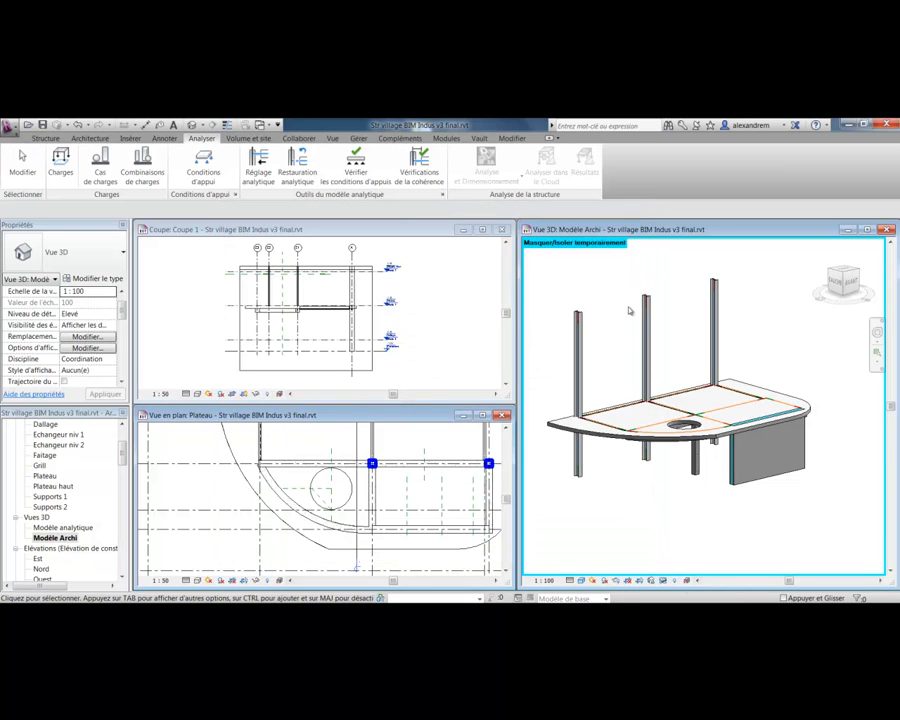
- Set the 3D view's display style to wireframe (Image filaire) and inspect the analytical lines of the columns and beams
{"action": "left_click", "coordinate": [580, 581]}
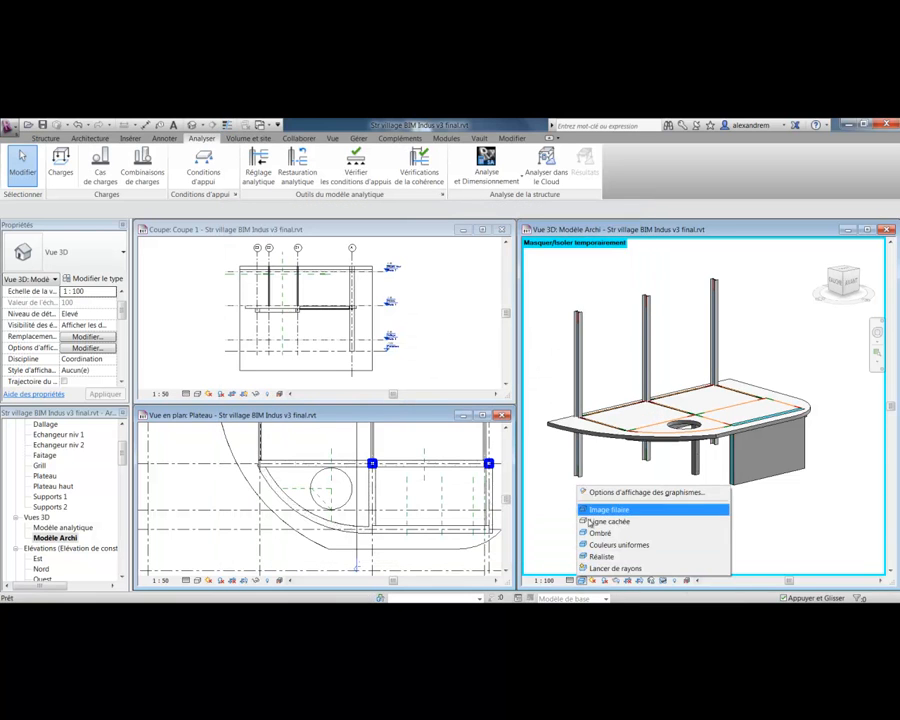
{"action": "left_click", "coordinate": [620, 506]}
{"action": "scroll", "coordinate": [566, 317], "scroll_direction": "up", "scroll_amount": 5}
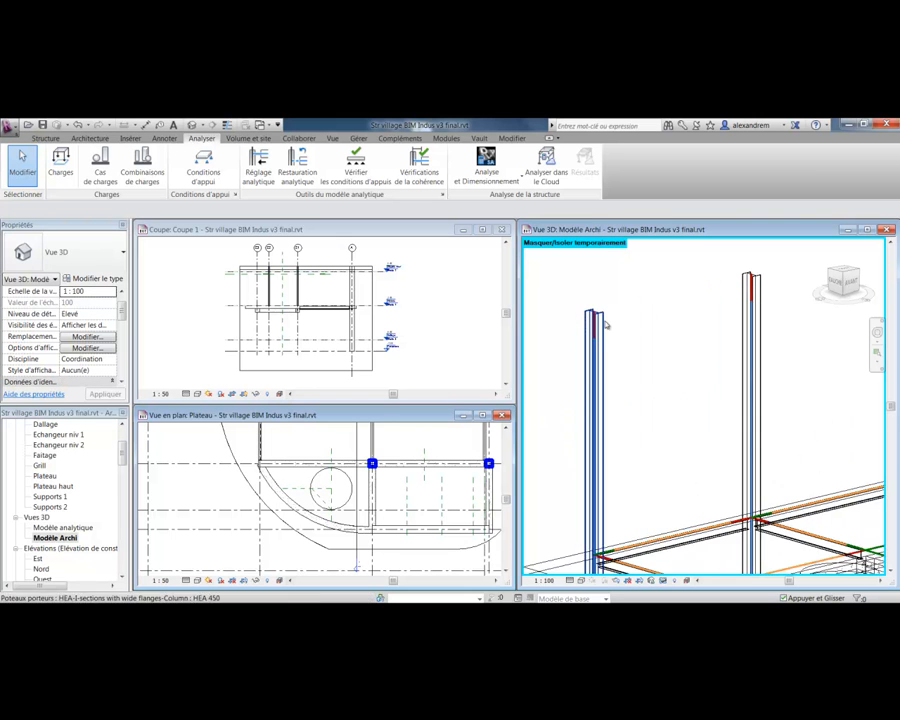
{"action": "scroll", "coordinate": [662, 462], "scroll_direction": "down", "scroll_amount": 5}
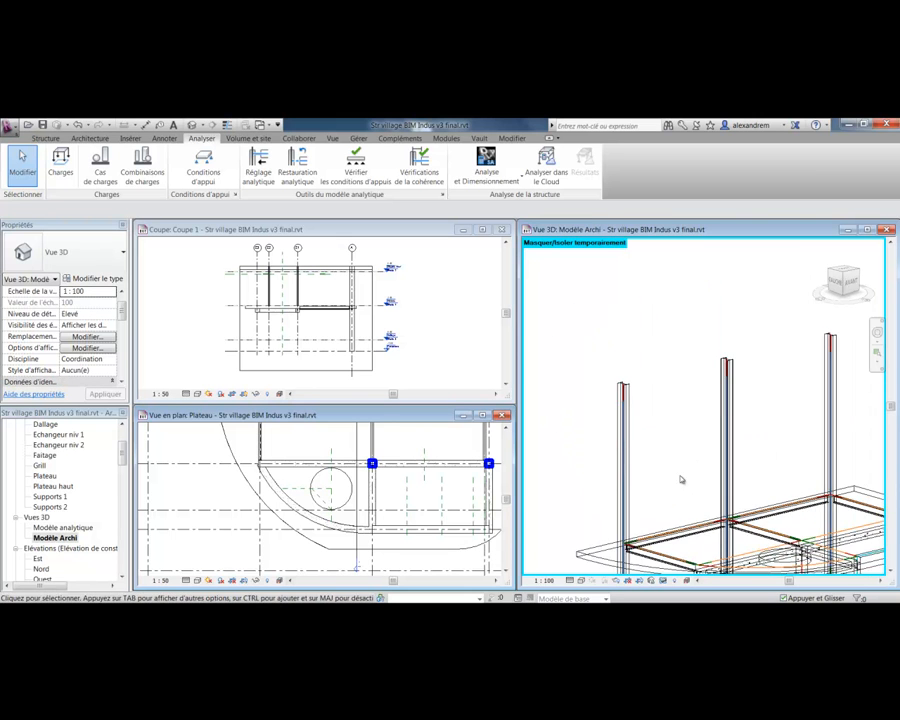
{"action": "scroll", "coordinate": [745, 507], "scroll_direction": "up", "scroll_amount": 2}
{"action": "mouse_move", "coordinate": [745, 507]}
{"action": "middle_mouse_down"}
{"action": "mouse_move", "coordinate": [788, 516]}
{"action": "mouse_move", "coordinate": [631, 504]}
{"action": "mouse_move", "coordinate": [699, 517]}
{"action": "mouse_move", "coordinate": [725, 540]}
{"action": "mouse_move", "coordinate": [742, 525]}
{"action": "middle_mouse_up"}
{"action": "scroll", "coordinate": [718, 533], "scroll_direction": "down", "scroll_amount": 3}
- Hide all model categories in the 3D view, leaving only the analytical model displayed
{"action": "key", "text": "v"}
{"action": "key", "text": "v"}
{"action": "left_click", "coordinate": [241, 245]}
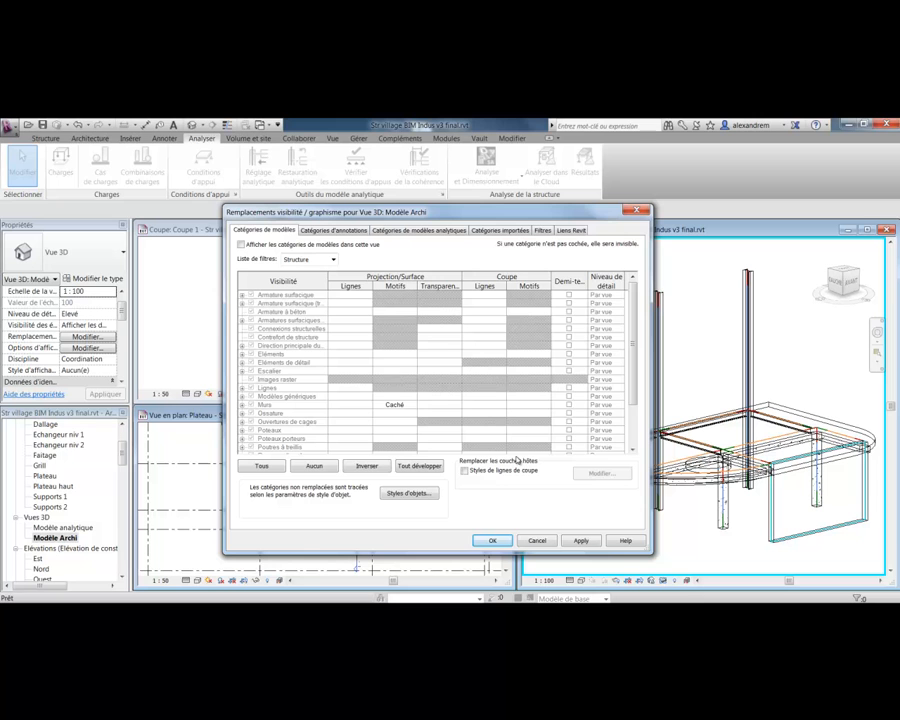
{"action": "left_click", "coordinate": [581, 541]}
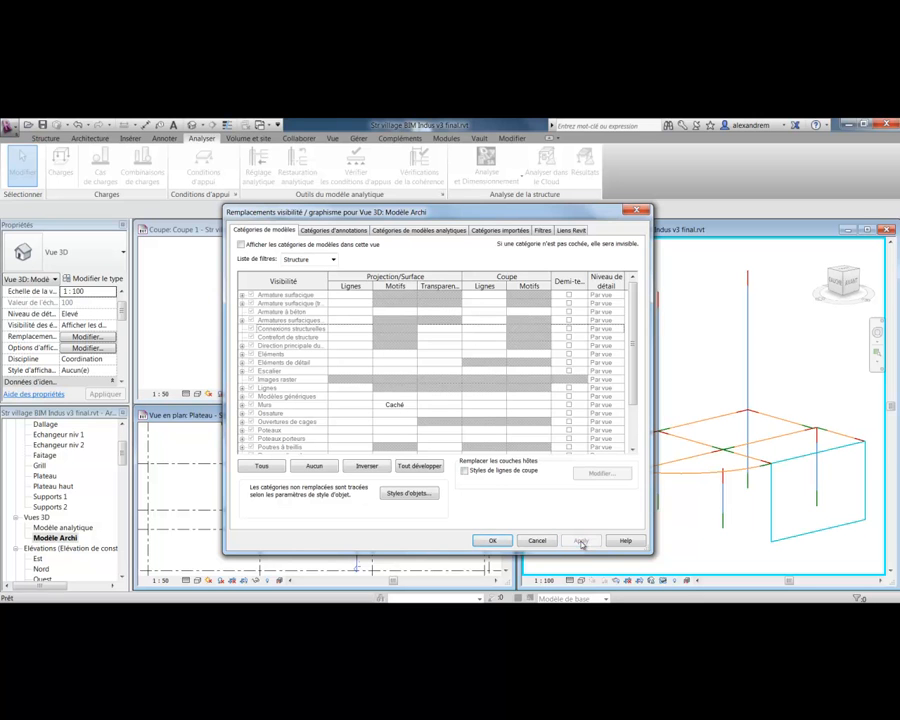
{"action": "left_click", "coordinate": [504, 541]}
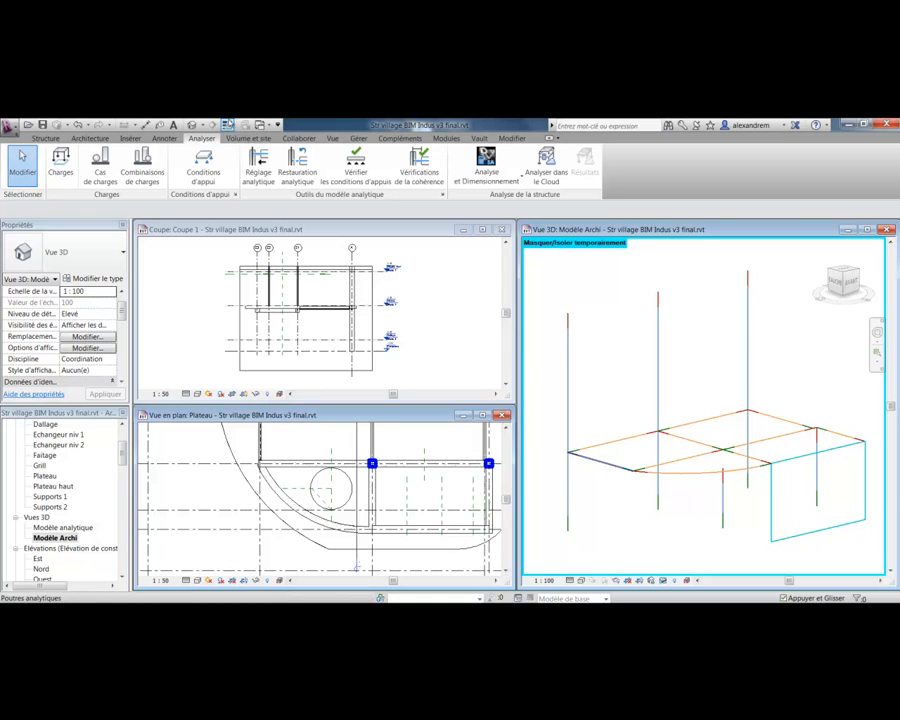
- Start adjusting the analytical model and align the top node of the short column beneath the beam crossing with the beams' shared node
{"action": "left_click", "coordinate": [260, 170]}
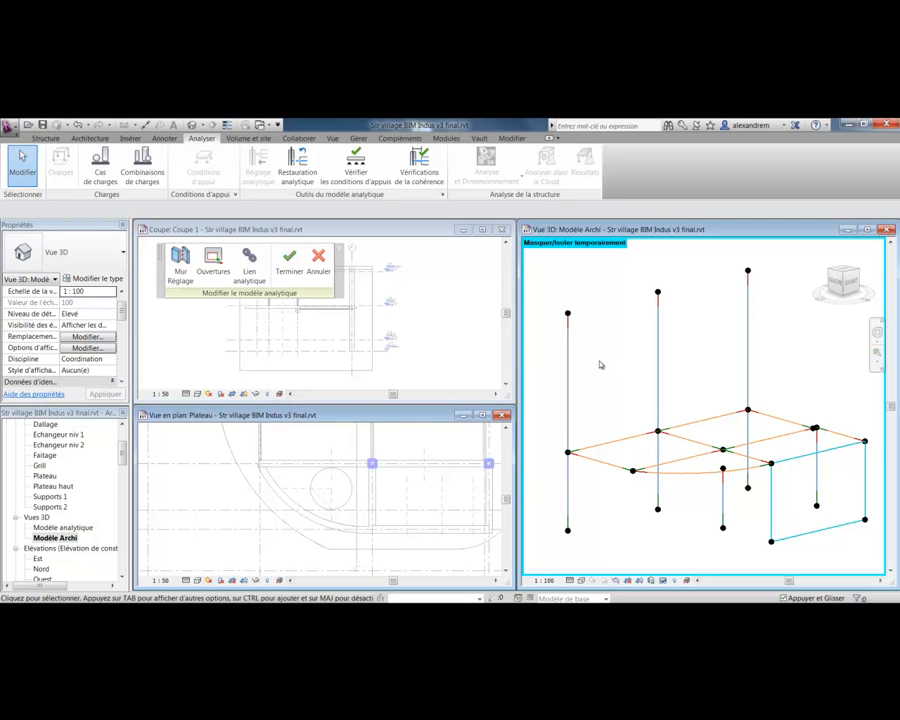
{"action": "middle_click_drag", "start_coordinate": [690, 393], "coordinate": [738, 473]}
{"action": "scroll", "coordinate": [738, 473], "scroll_direction": "up", "scroll_amount": 3}
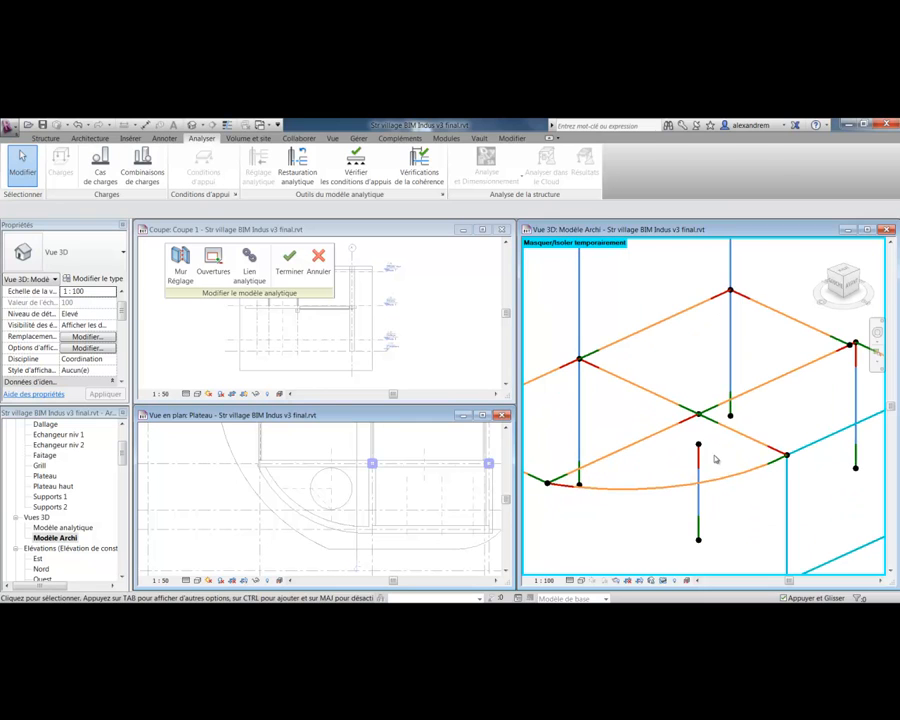
{"action": "left_click", "coordinate": [699, 455]}
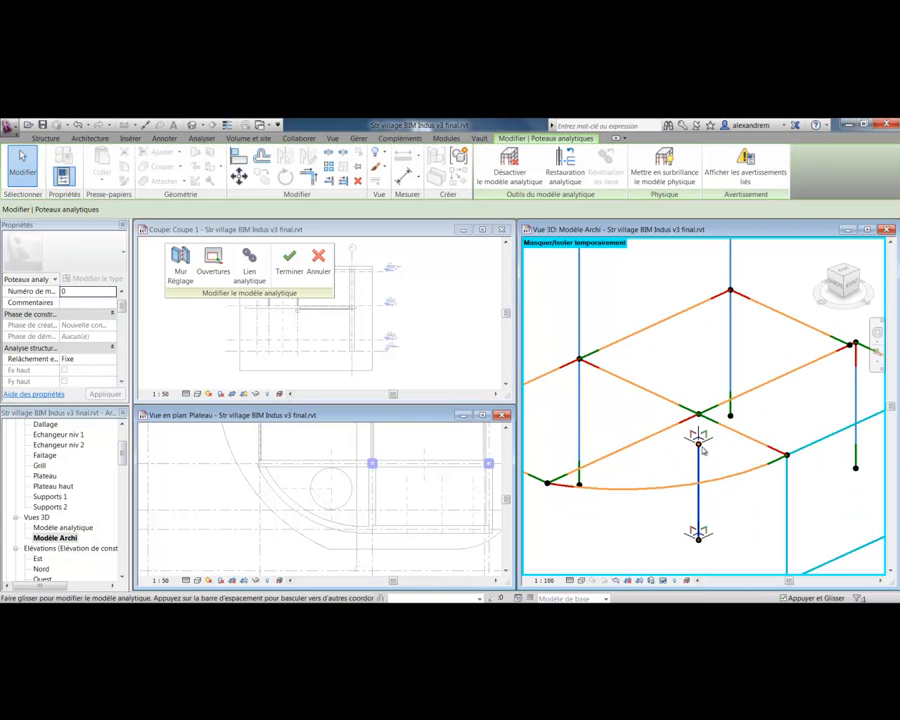
{"action": "key", "text": "Escape"}
{"action": "left_click", "coordinate": [699, 447]}
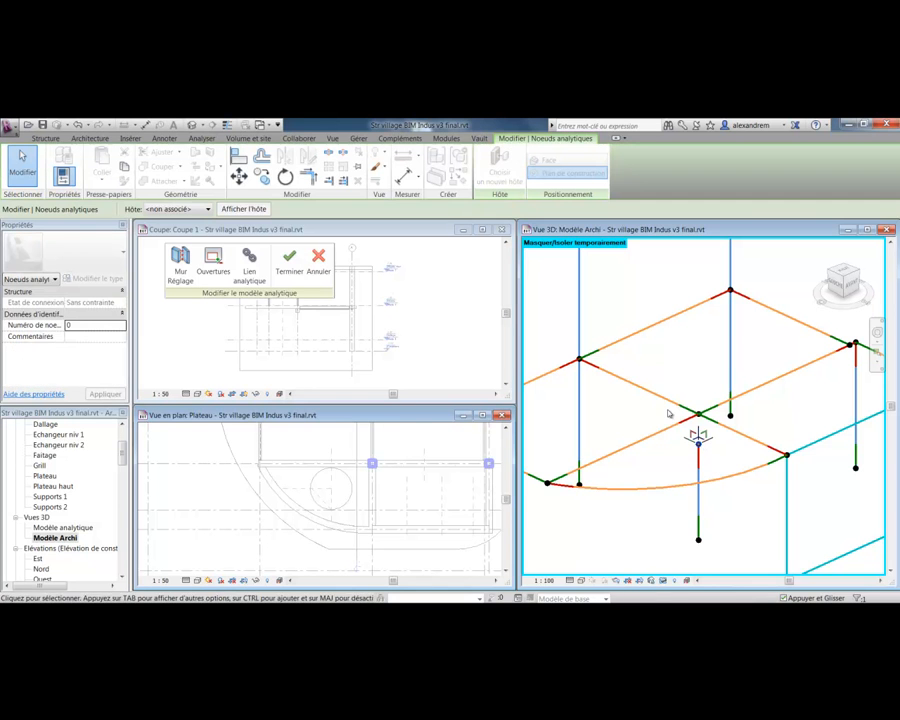
{"action": "key", "text": "a"}
{"action": "key", "text": "l"}
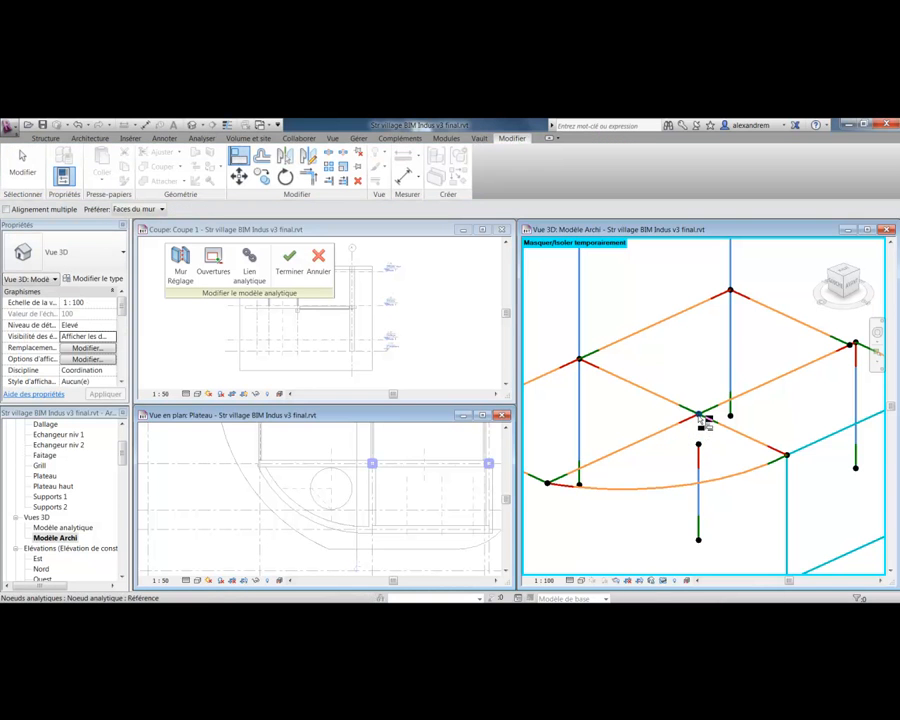
{"action": "left_click", "coordinate": [700, 416]}
{"action": "middle_click_drag", "start_coordinate": [764, 429], "coordinate": [733, 382]}
{"action": "key", "text": "Escape"}
{"action": "key", "text": "Escape"}
- Snap the detached end of the rear analytical beam to the top node of the other short column and finish the analytical adjustment
{"action": "scroll", "coordinate": [735, 426], "scroll_direction": "up", "scroll_amount": 2}
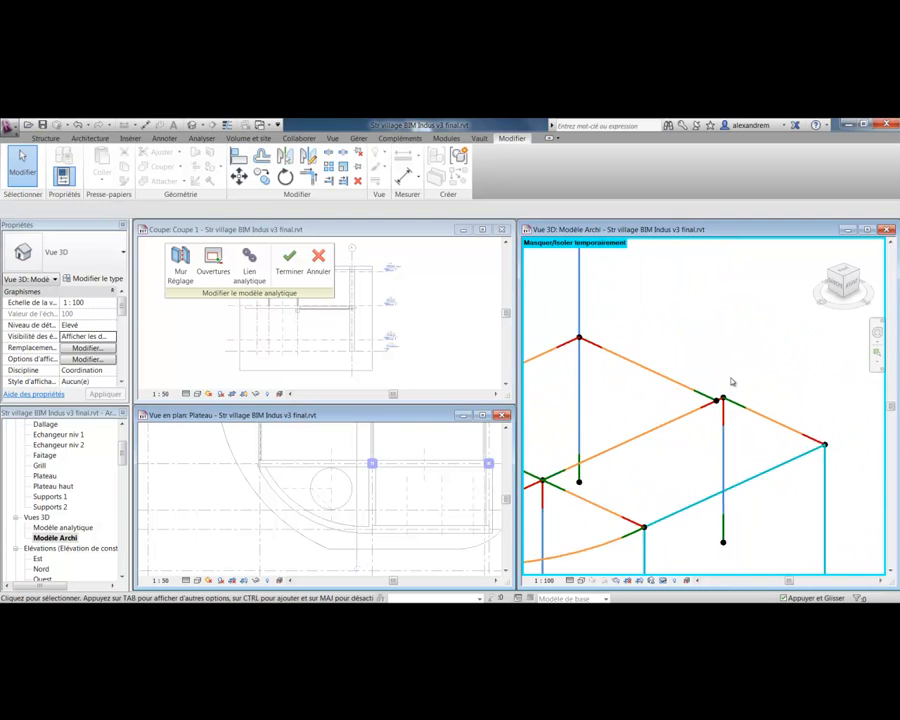
{"action": "scroll", "coordinate": [731, 385], "scroll_direction": "up", "scroll_amount": 1}
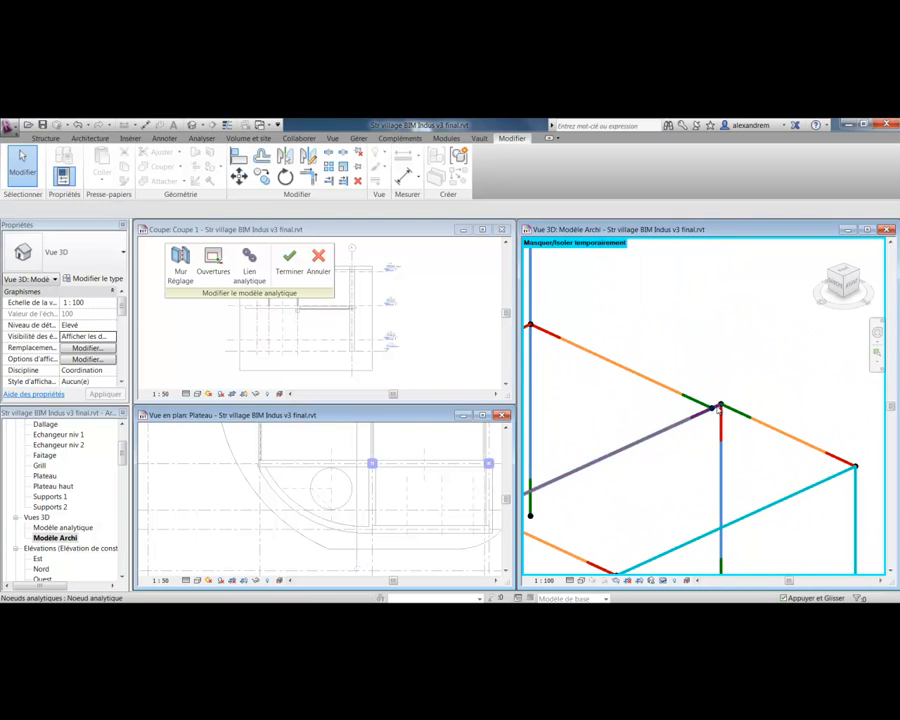
{"action": "left_click", "coordinate": [705, 401]}
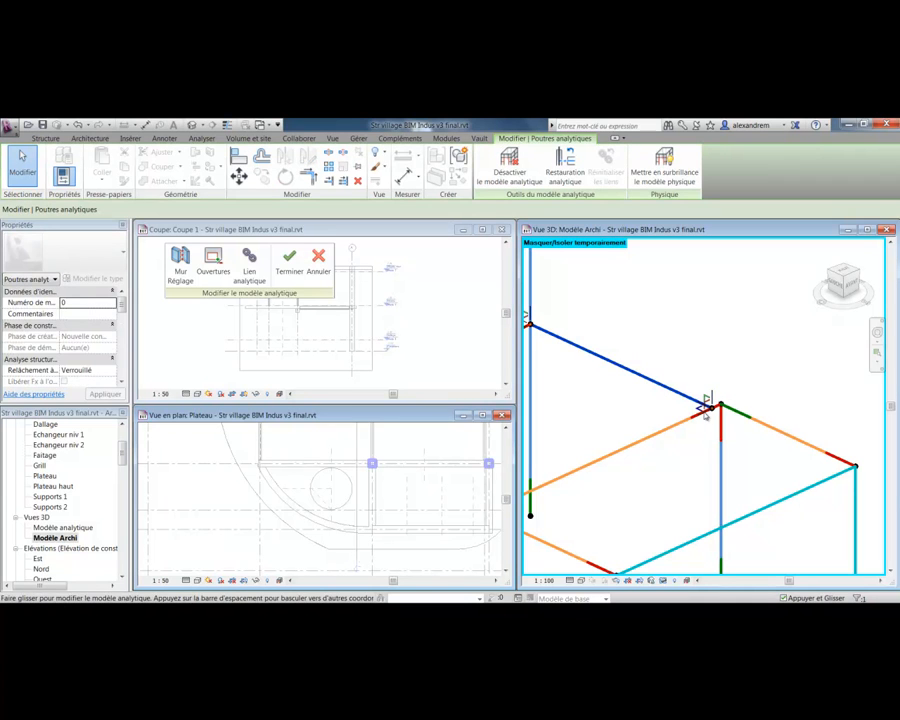
{"action": "mouse_move", "coordinate": [707, 402]}
{"action": "left_mouse_down"}
{"action": "mouse_move", "coordinate": [727, 382]}
{"action": "mouse_move", "coordinate": [721, 403]}
{"action": "left_mouse_up"}
{"action": "left_click", "coordinate": [741, 387]}
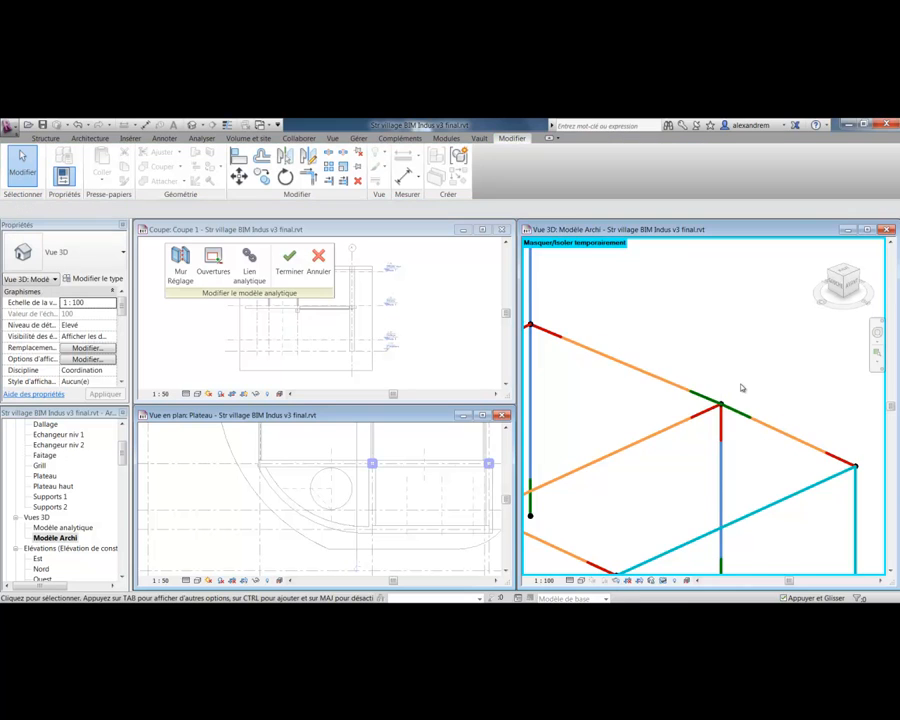
{"action": "scroll", "coordinate": [741, 387], "scroll_direction": "down", "scroll_amount": 3}
{"action": "middle_click_drag", "start_coordinate": [741, 387], "coordinate": [771, 390]}
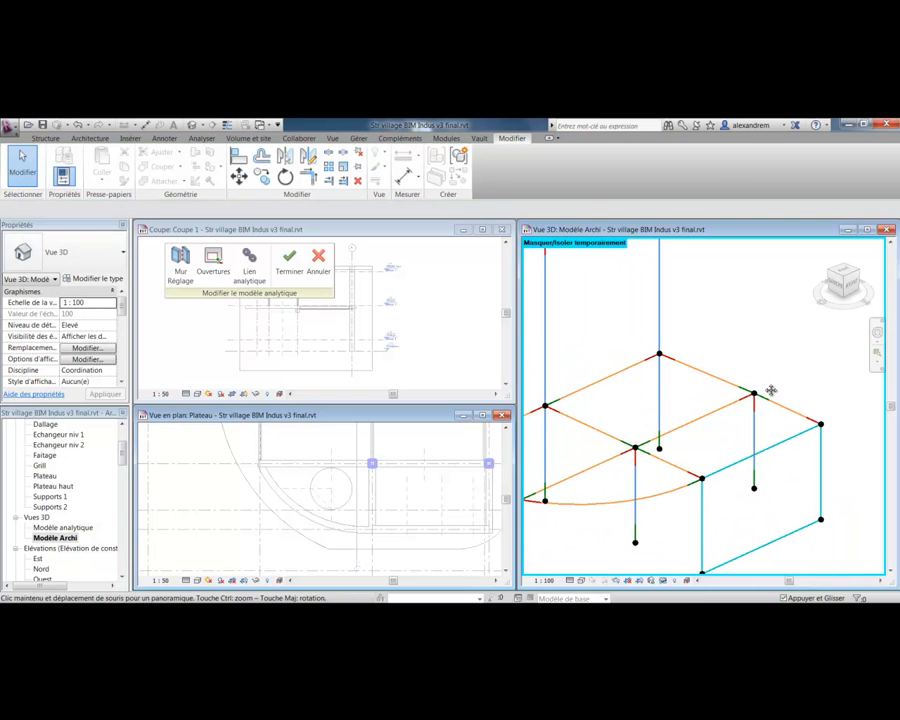
{"action": "left_click", "coordinate": [289, 262]}
- Display the model categories again and compare the adjusted analytical beam with the physical beam from above and in isometric view
{"action": "key", "text": "v"}
{"action": "key", "text": "g"}
{"action": "left_click", "coordinate": [240, 244]}
{"action": "left_click", "coordinate": [581, 540]}
{"action": "left_click", "coordinate": [492, 540]}
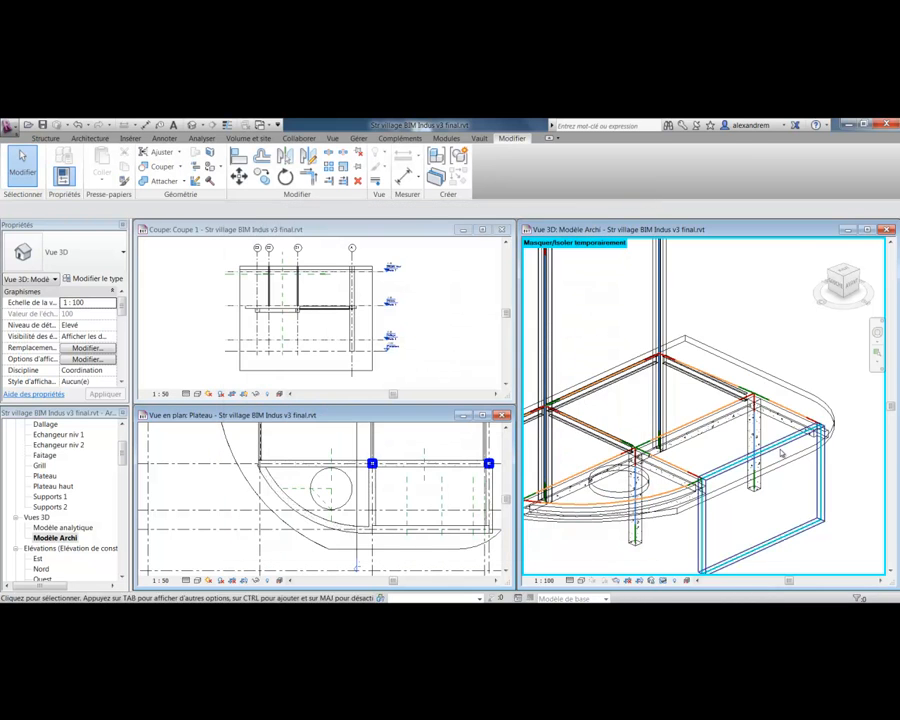
{"action": "left_click", "coordinate": [844, 269]}
{"action": "scroll", "coordinate": [686, 445], "scroll_direction": "up", "scroll_amount": 8}
{"action": "middle_click_drag", "start_coordinate": [759, 412], "coordinate": [731, 461]}
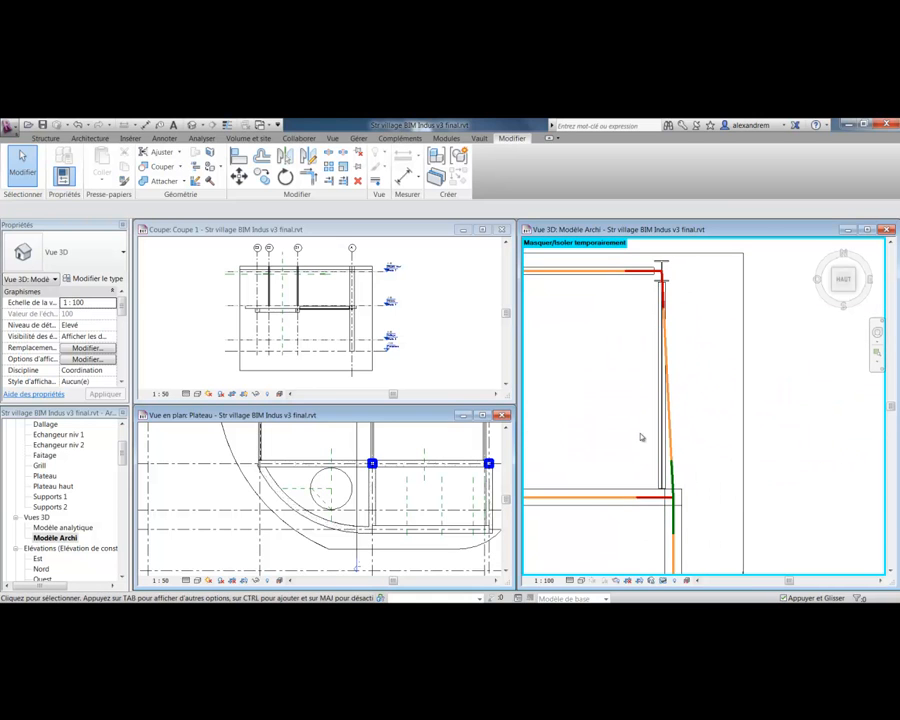
{"action": "left_click", "coordinate": [819, 254]}
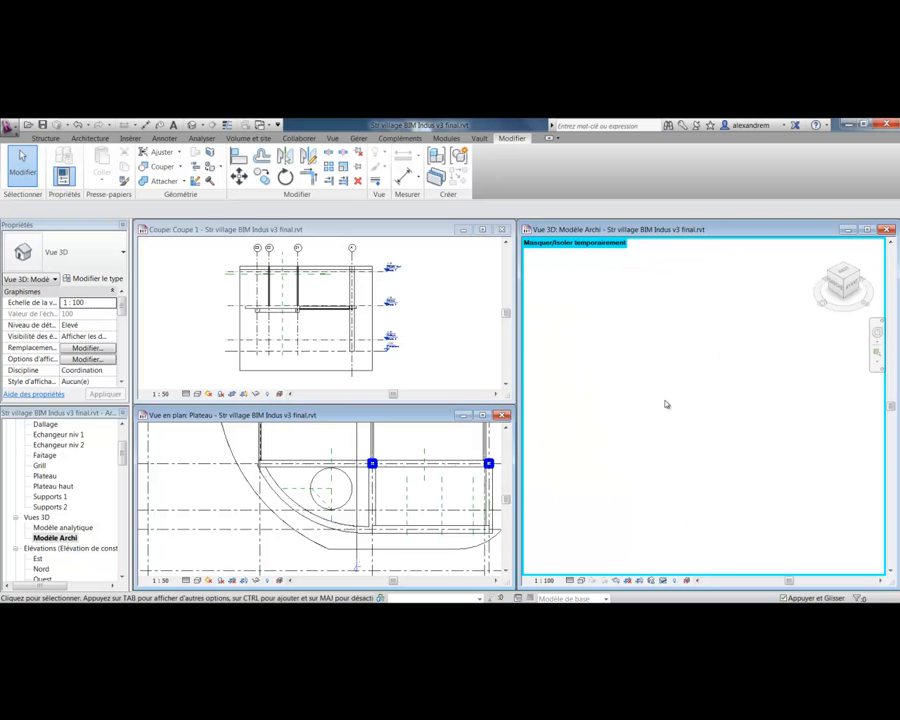
- Review the analytical model tolerances in the structural settings, including the automatic horizontal and vertical detection distances
{"action": "left_click", "coordinate": [198, 138]}
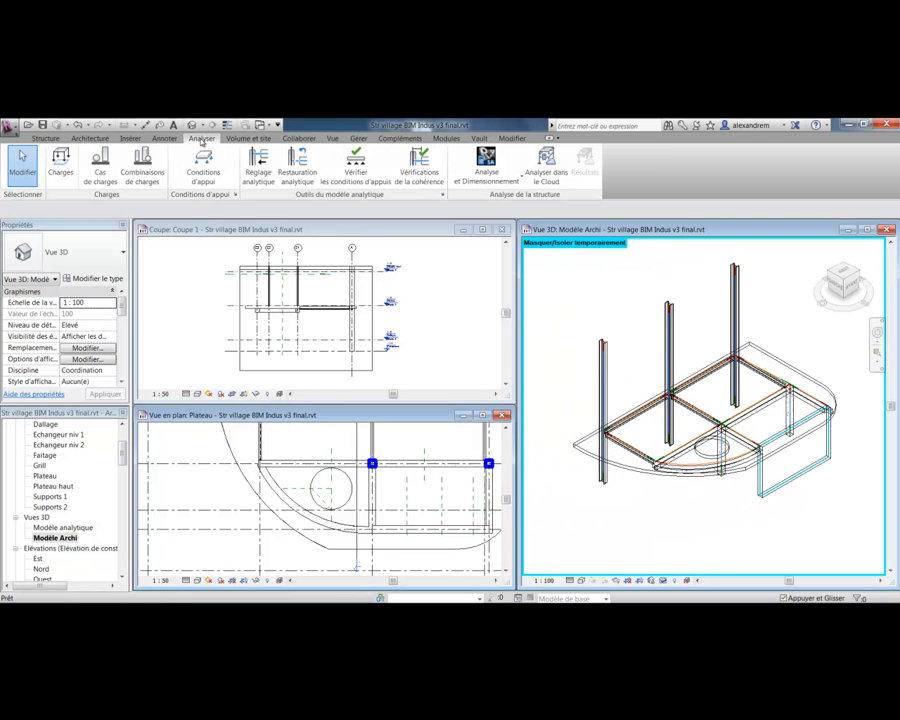
{"action": "left_click", "coordinate": [442, 195]}
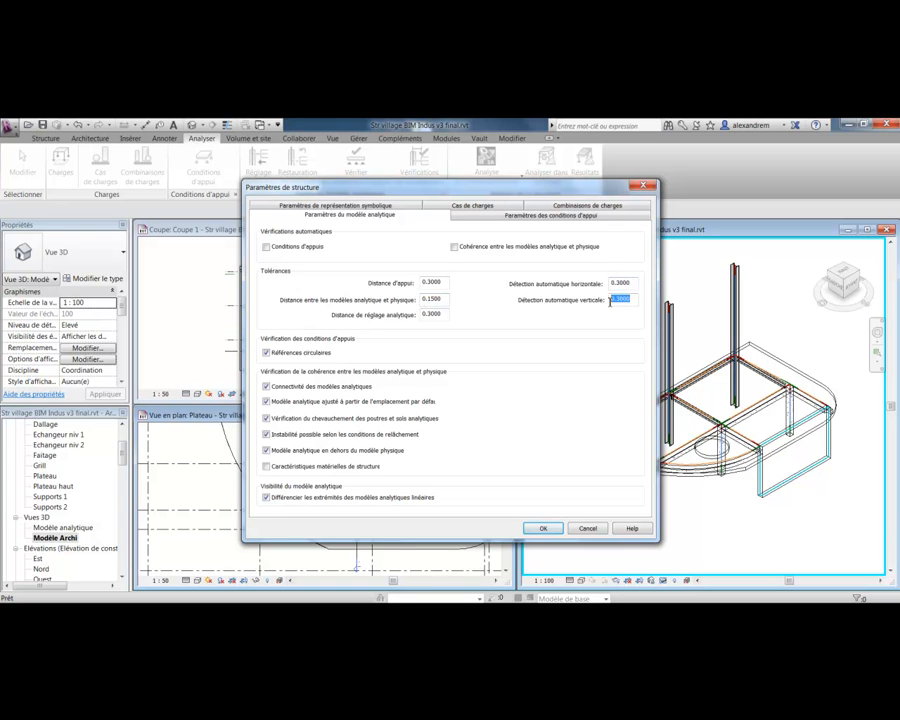
{"action": "left_click", "coordinate": [644, 185]}
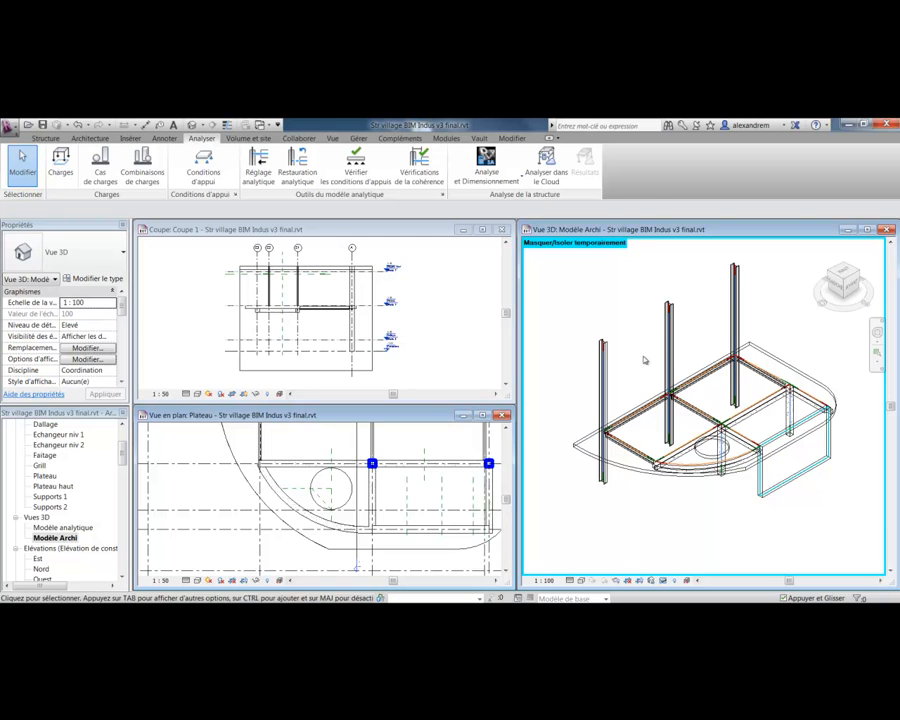
- Switch off the model categories in the Modèle Archi view again and orbit around the adjusted analytical model
{"action": "key", "text": "v"}
{"action": "key", "text": "v"}
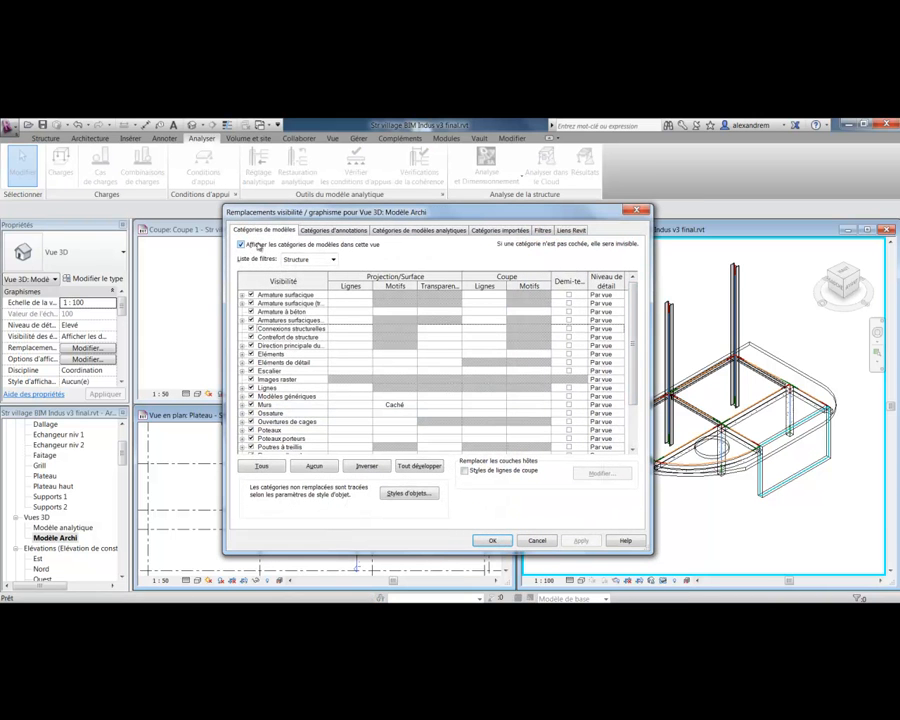
{"action": "left_click", "coordinate": [257, 245]}
{"action": "left_click", "coordinate": [581, 540]}
{"action": "left_click", "coordinate": [492, 540]}
{"action": "middle_click_drag", "start_coordinate": [704, 452], "coordinate": [718, 460]}
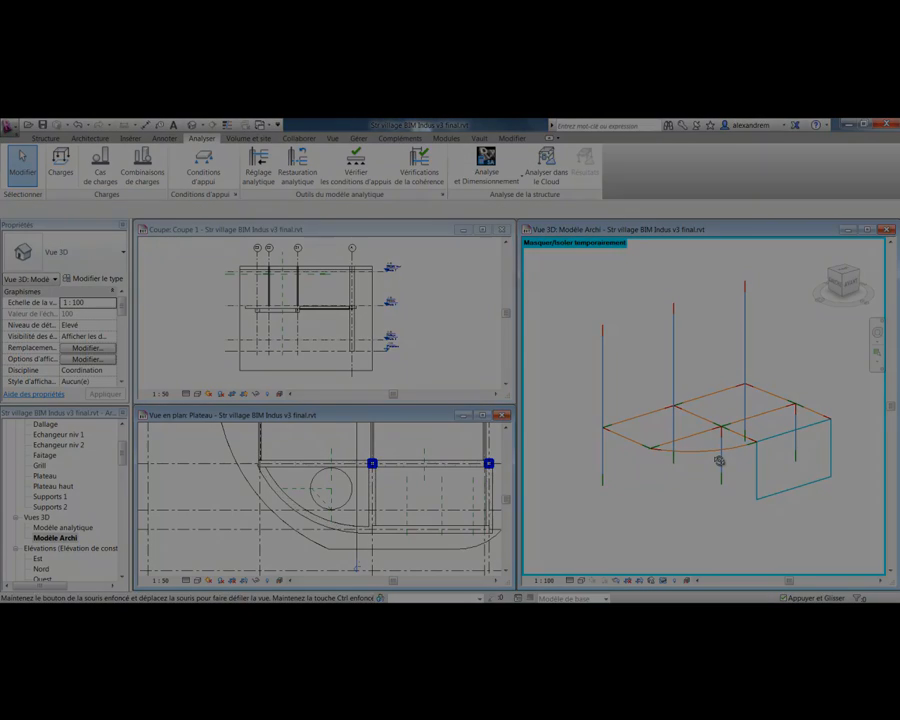
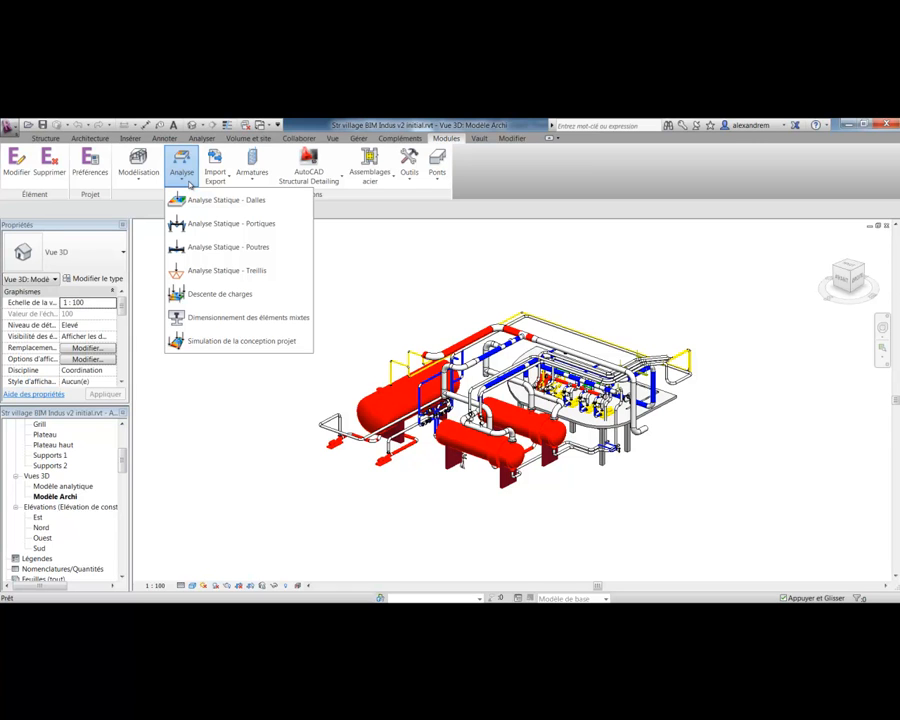
{"action": "left_click", "coordinate": [220, 180]}
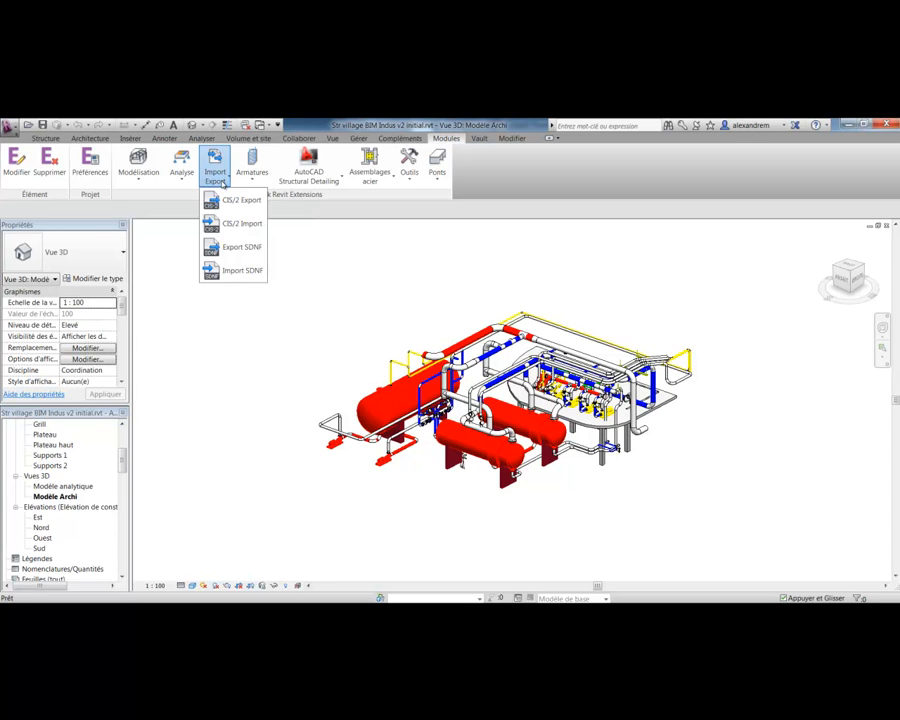
- Review the Revit Extensions commands for import and export, reinforcement, AutoCAD Structural Detailing, steel connections and tools
{"action": "left_click", "coordinate": [218, 180]}
{"action": "left_click", "coordinate": [251, 180]}
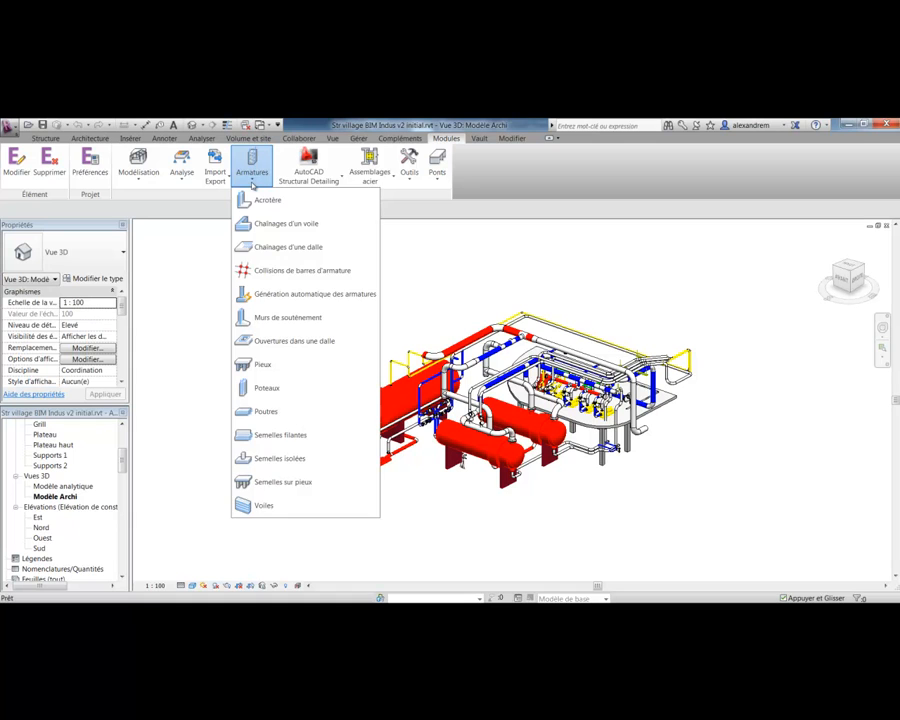
{"action": "left_click", "coordinate": [252, 181]}
{"action": "left_click", "coordinate": [309, 182]}
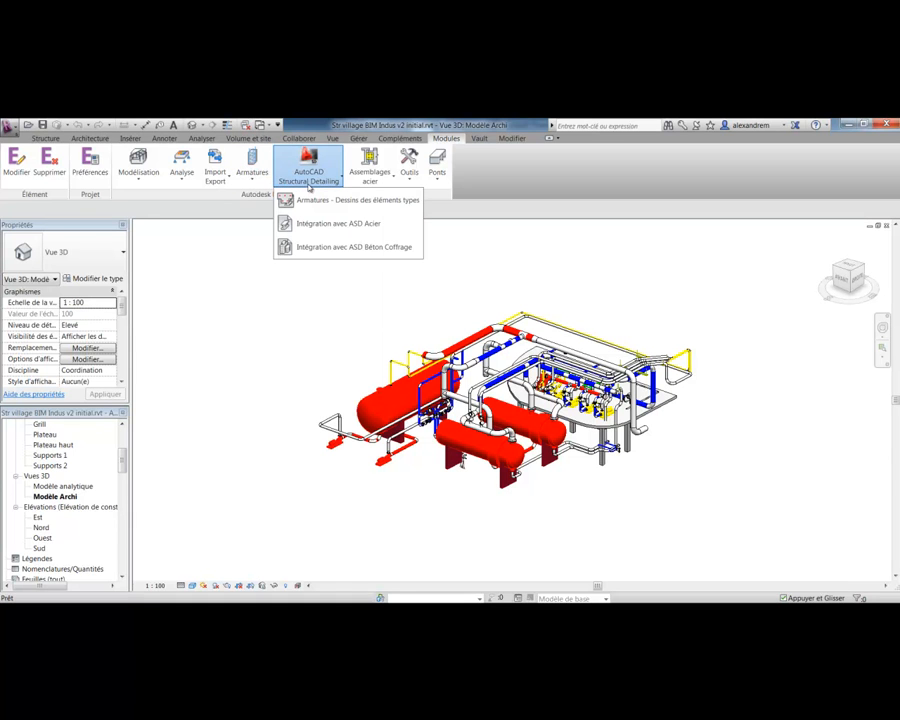
{"action": "left_click", "coordinate": [370, 180]}
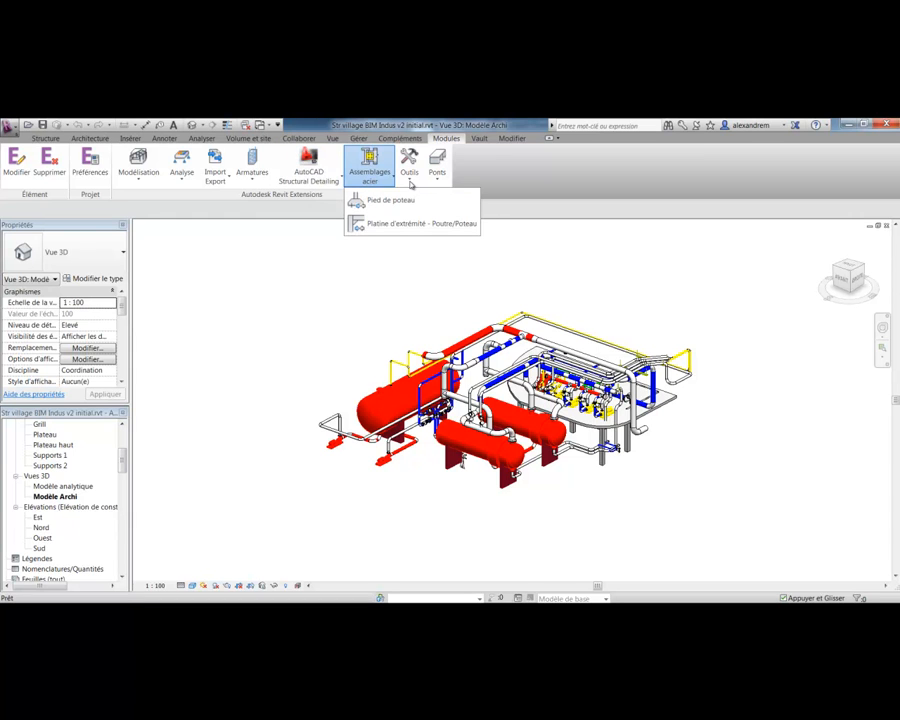
{"action": "left_click", "coordinate": [410, 182]}
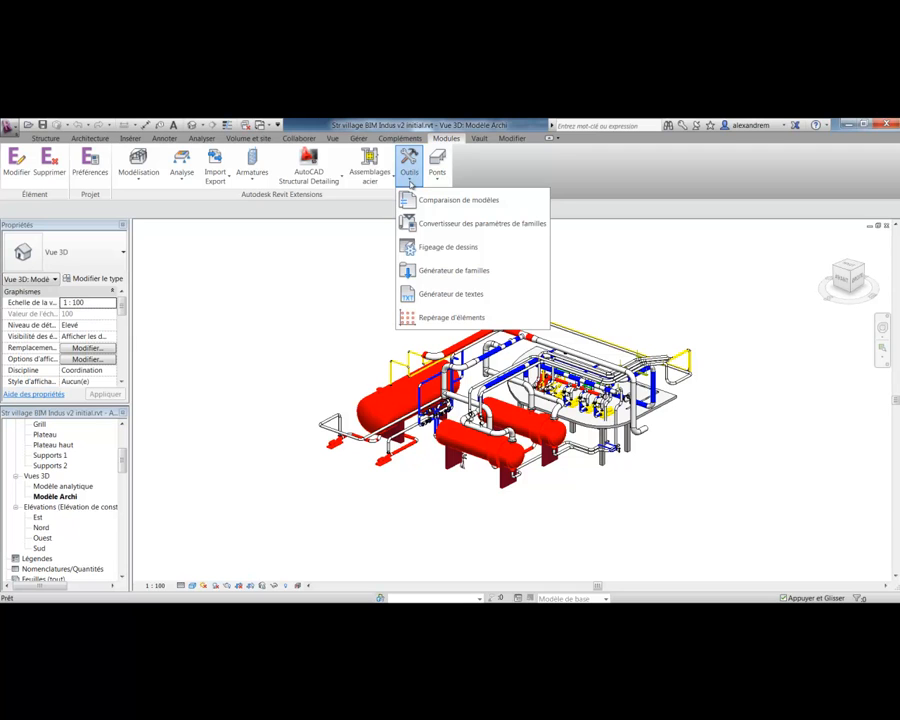
{"action": "left_click", "coordinate": [323, 263]}
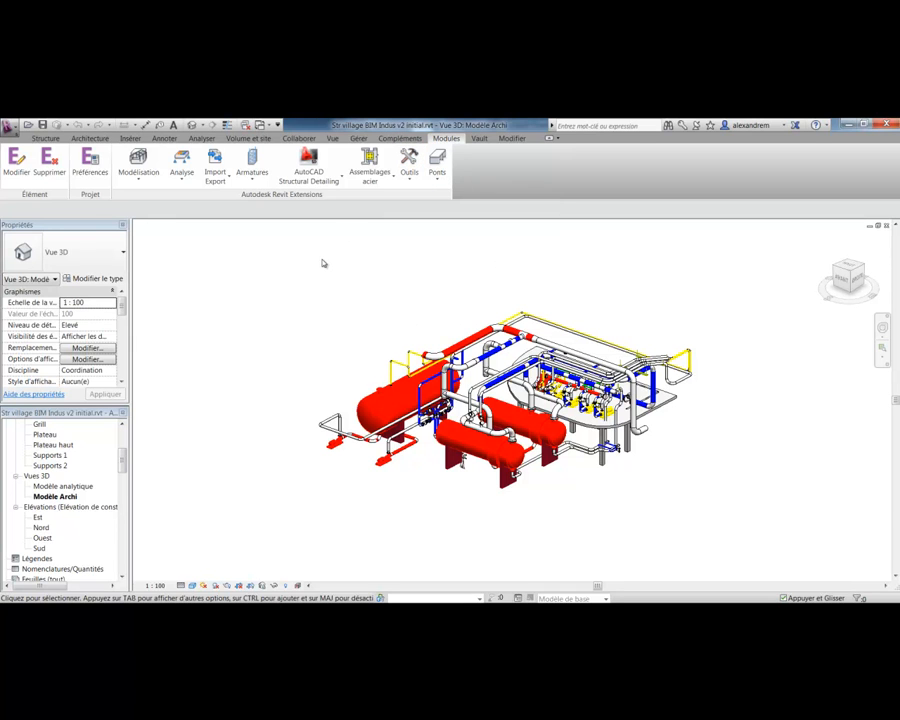
- Start the portal frame structure wizard and load the saved definition Charpente hangar.rxd
{"action": "left_click", "coordinate": [139, 170]}
{"action": "left_click", "coordinate": [153, 200]}
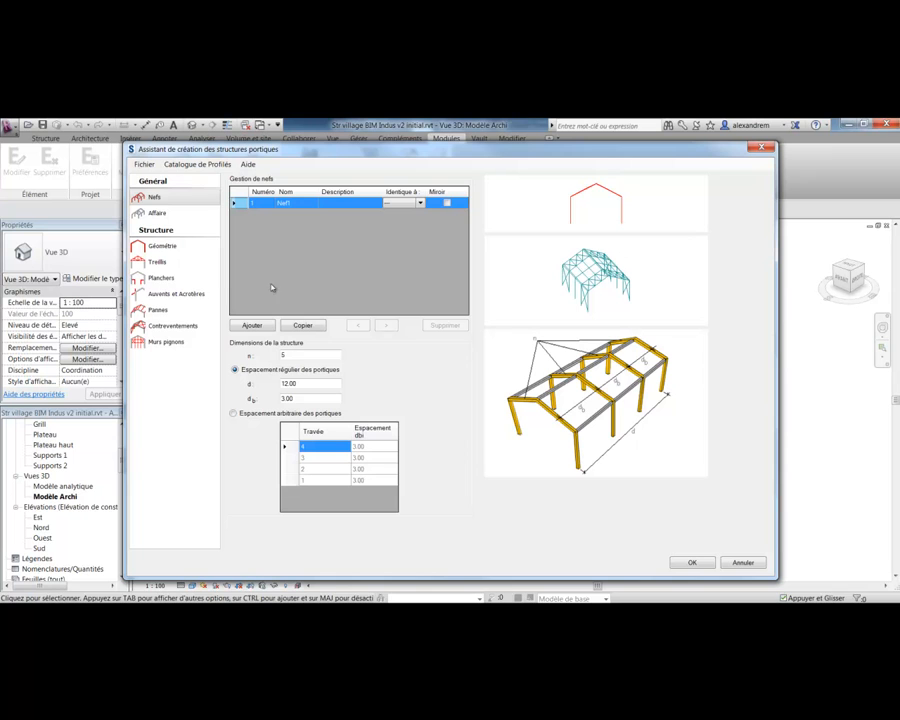
{"action": "left_click", "coordinate": [145, 166]}
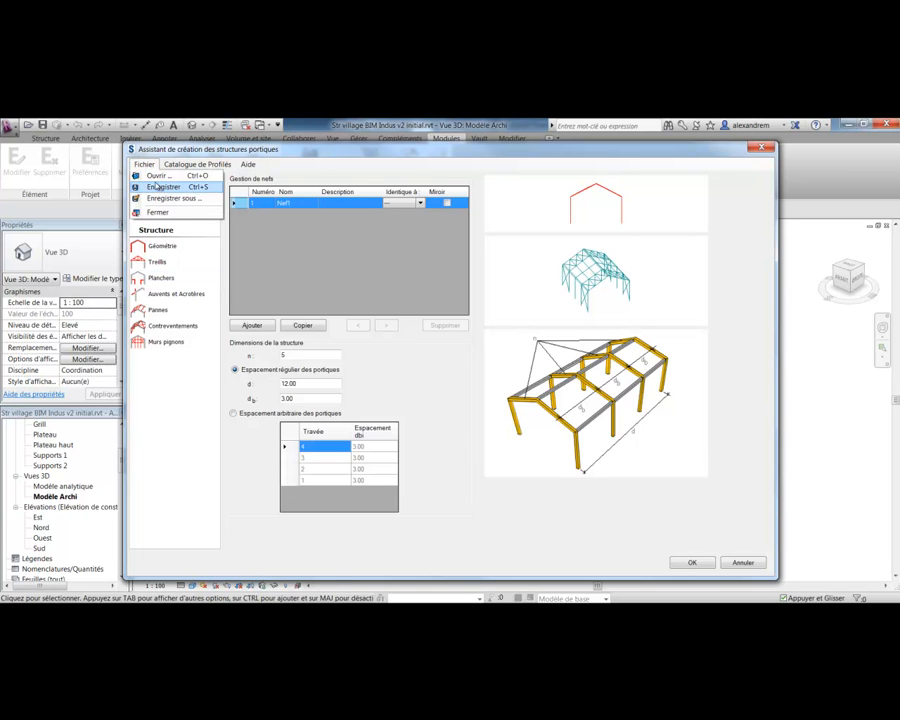
{"action": "left_click", "coordinate": [156, 176]}
{"action": "left_click", "coordinate": [425, 284]}
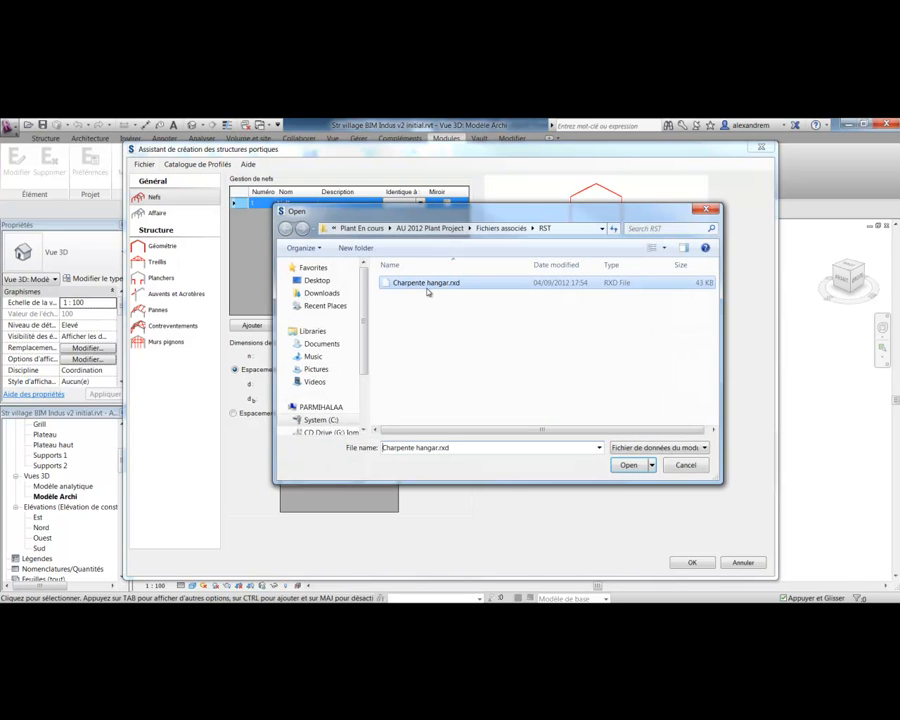
{"action": "left_click", "coordinate": [622, 466]}
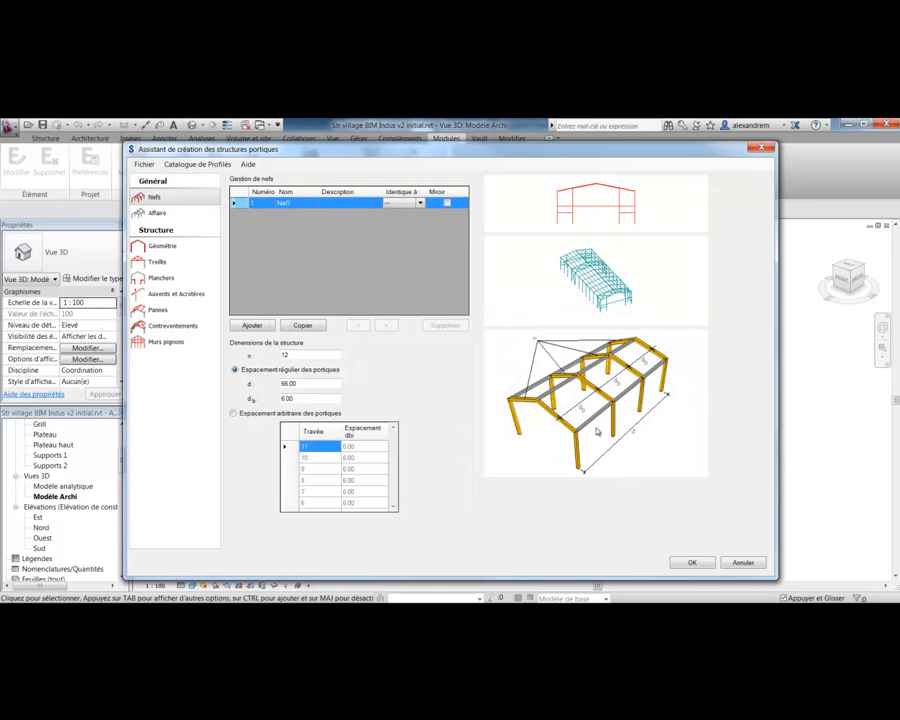
- Look through the section families in the wizard's profile catalogue, leave it without changes and rotate the 3D preview of the hangar
{"action": "left_click", "coordinate": [203, 164]}
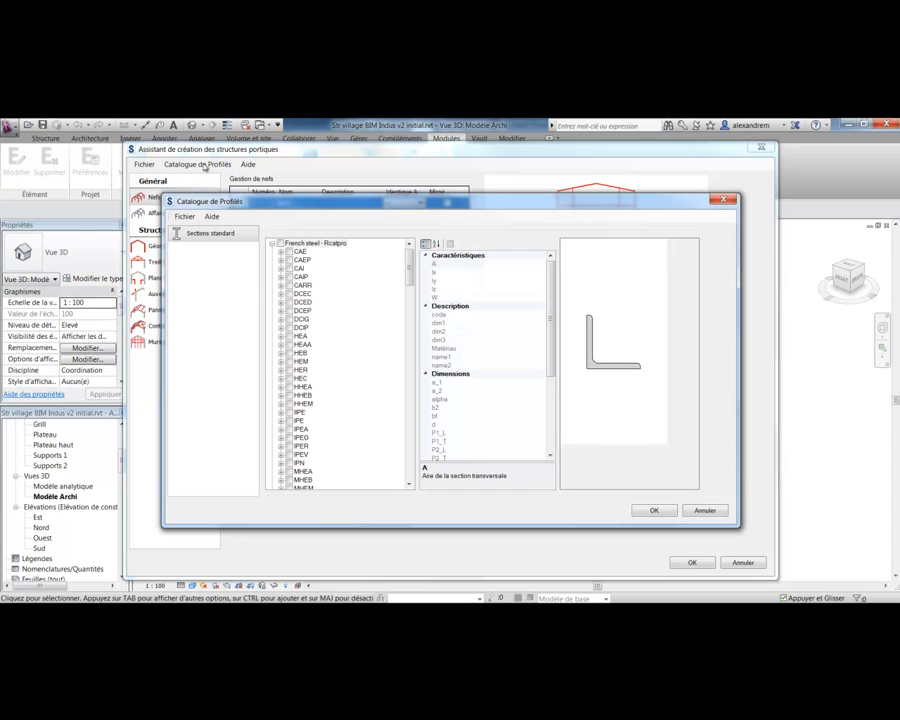
{"action": "left_click_drag", "start_coordinate": [411, 272], "coordinate": [410, 462]}
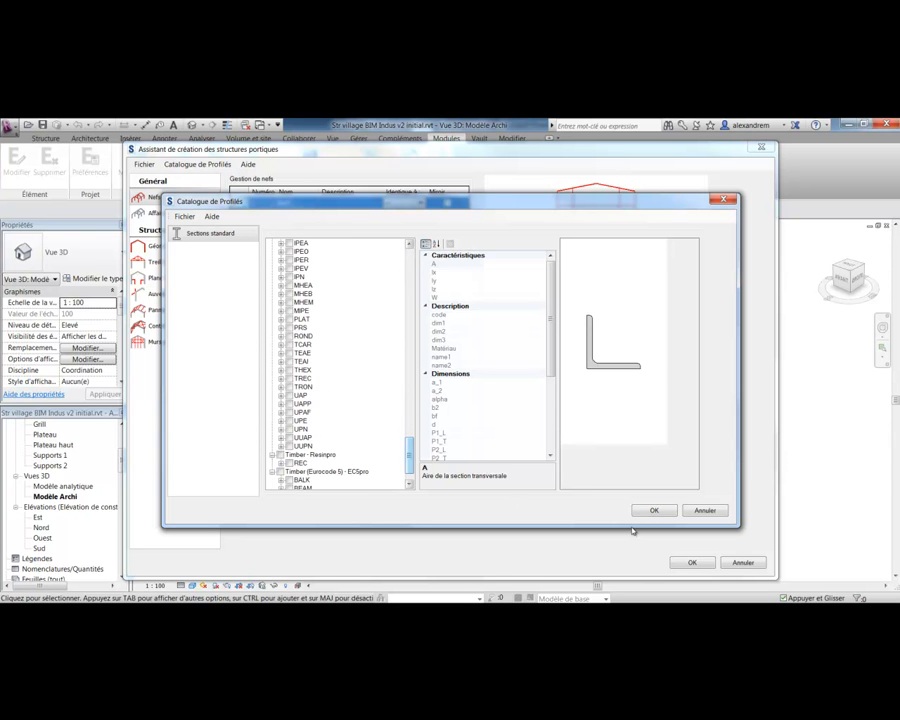
{"action": "left_click", "coordinate": [705, 510]}
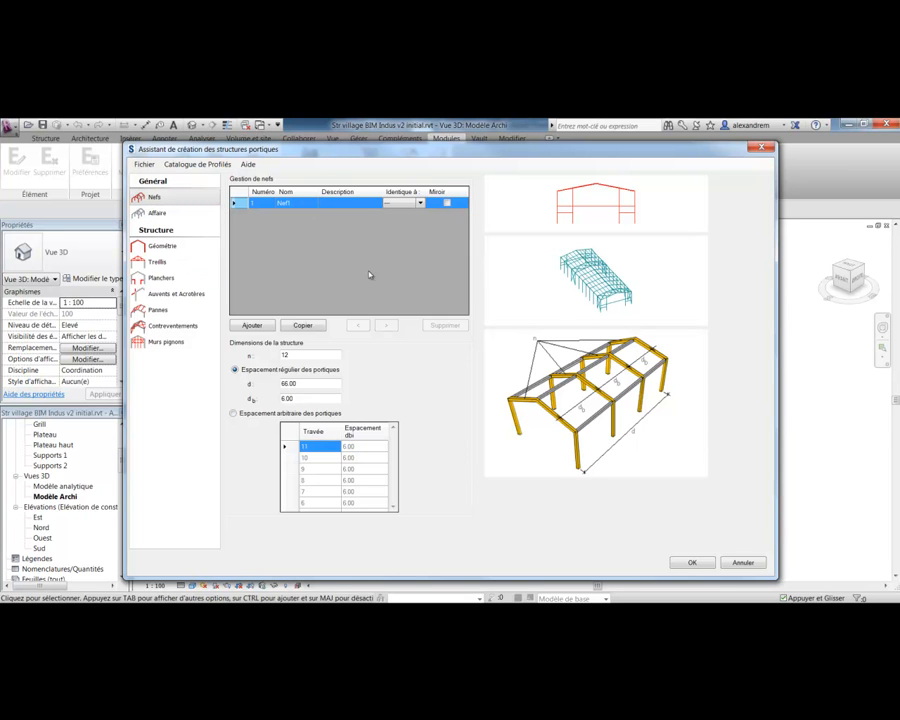
{"action": "left_click_drag", "start_coordinate": [645, 312], "coordinate": [617, 297]}
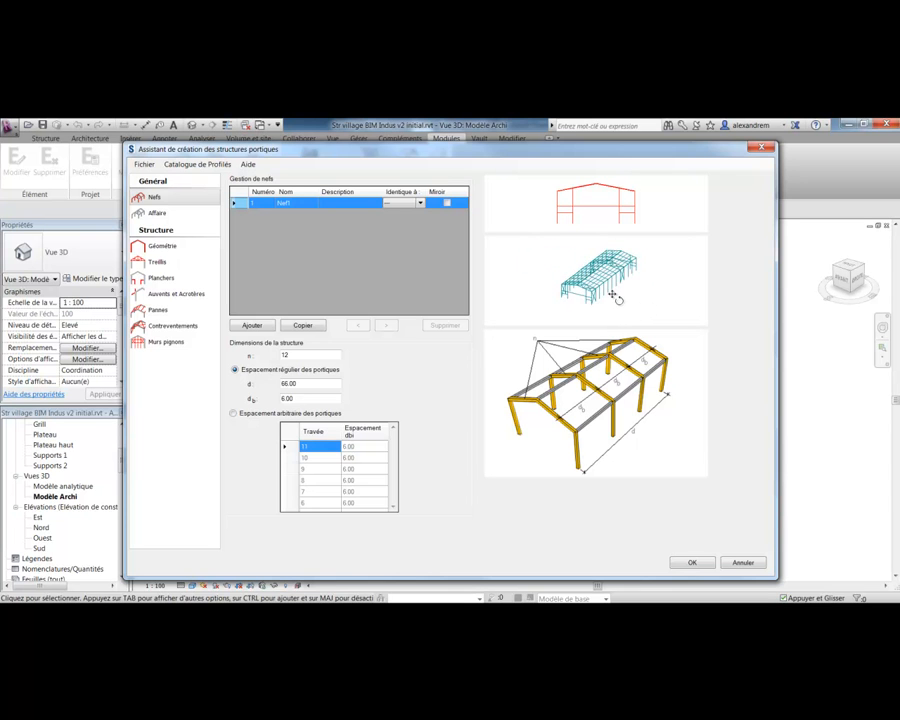
- Check the structure's x, y and z insertion point and the material choices for the columns in the project definition
{"action": "left_click", "coordinate": [160, 214]}
{"action": "double_click", "coordinate": [366, 223]}
{"action": "key", "text": "Tab"}
{"action": "key", "text": "Tab"}
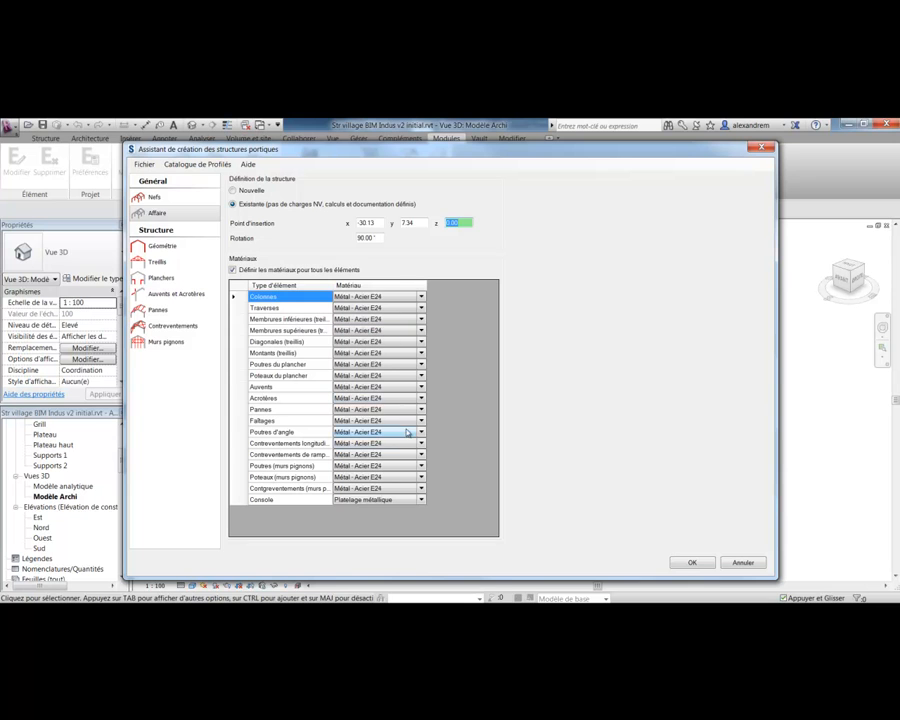
{"action": "left_click", "coordinate": [422, 298]}
{"action": "left_click", "coordinate": [422, 298]}
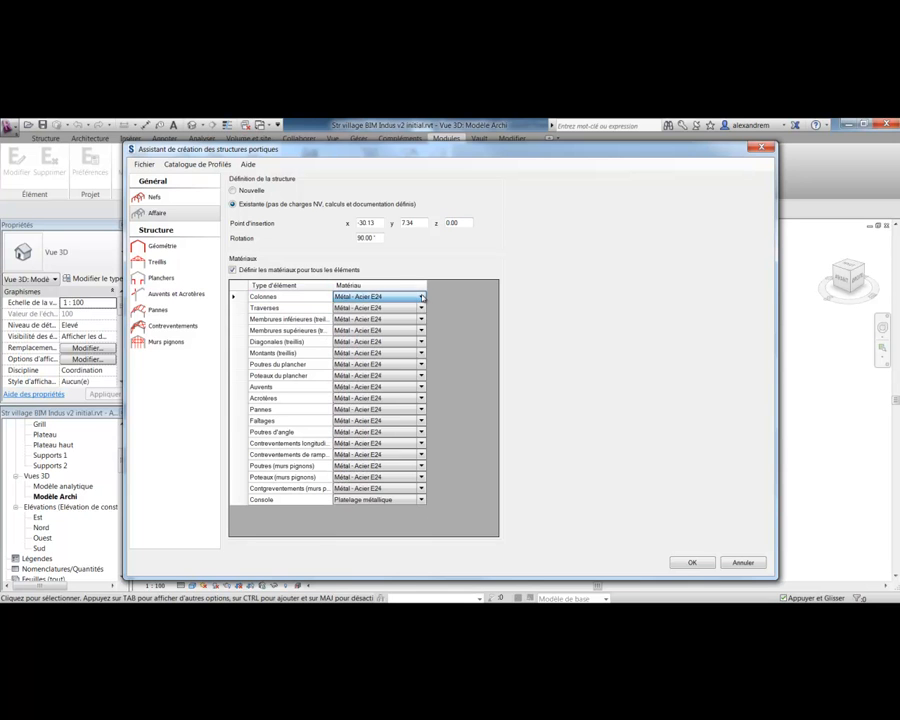
- Review the nave's geometry dimensions, the available column profiles and the truss types without changing them
{"action": "left_click", "coordinate": [176, 248]}
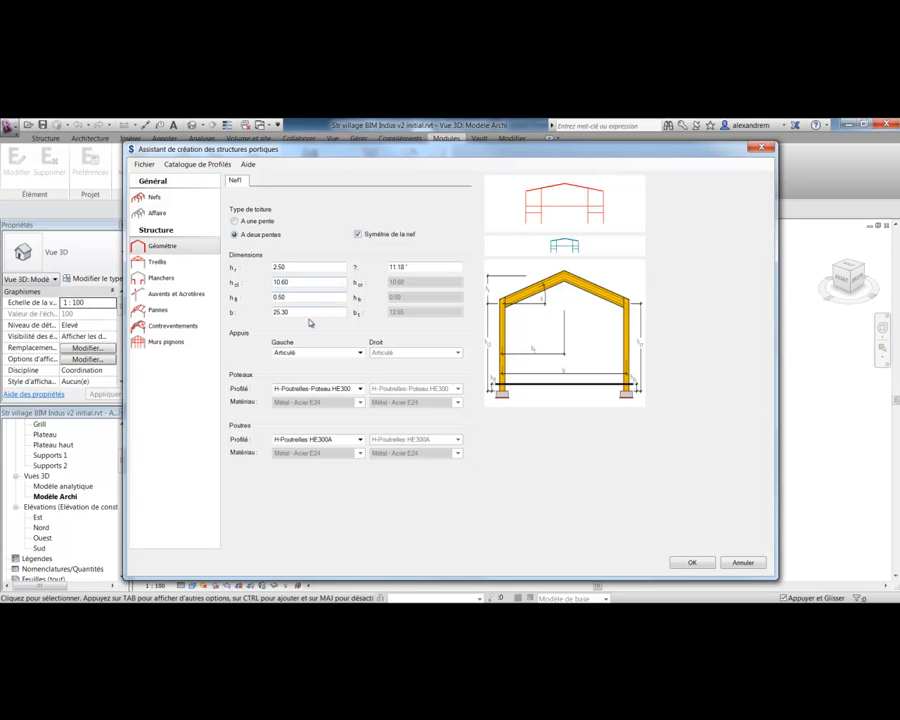
{"action": "left_click", "coordinate": [360, 389]}
{"action": "left_click", "coordinate": [361, 390]}
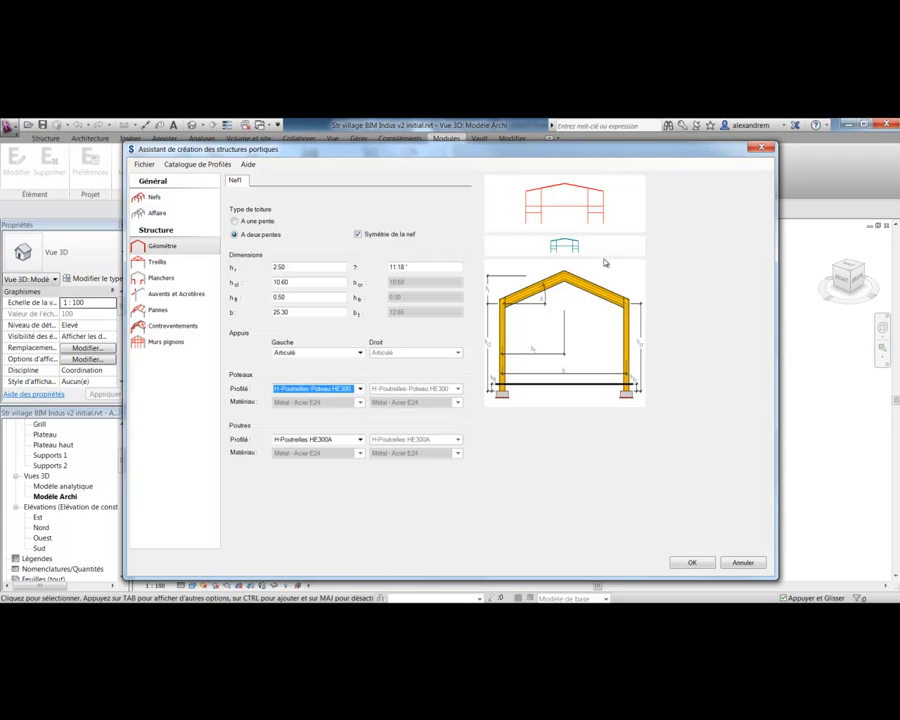
{"action": "left_click", "coordinate": [163, 262]}
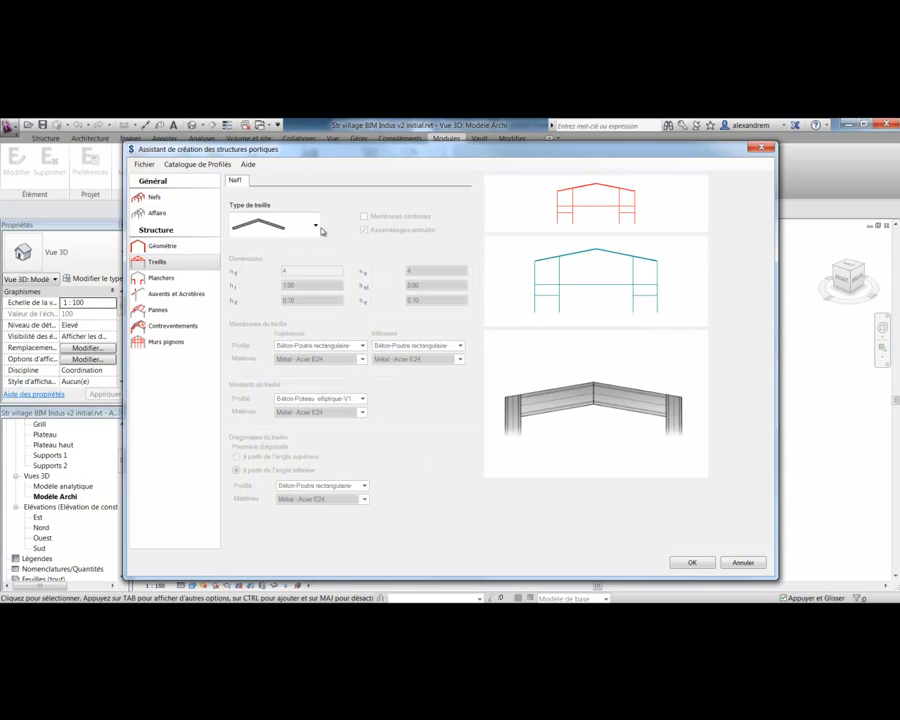
{"action": "left_click", "coordinate": [316, 227]}
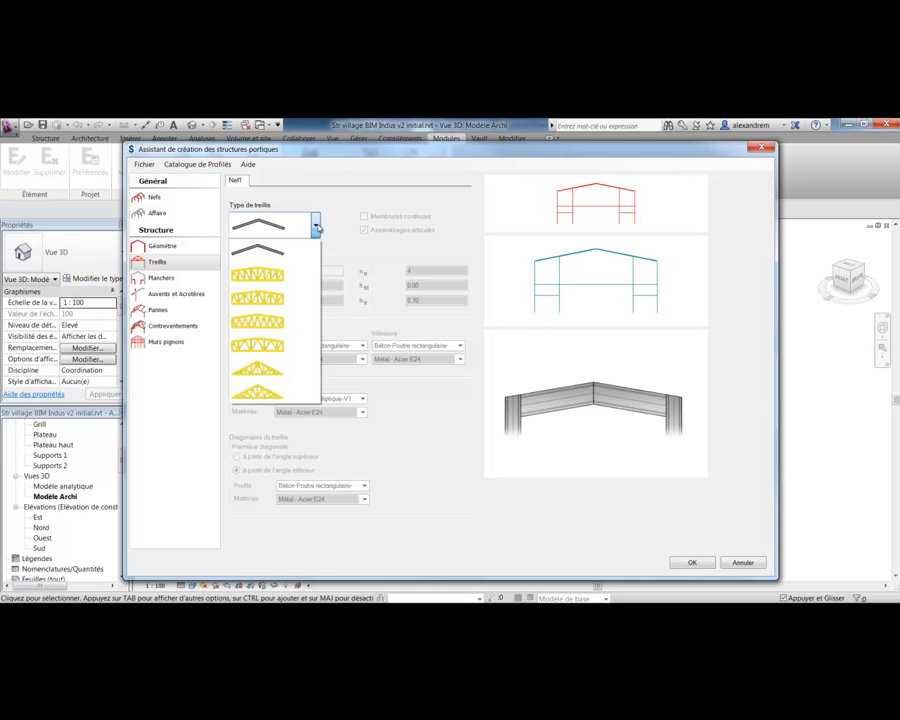
{"action": "left_click", "coordinate": [316, 227]}
- Review the floor, canopy and parapet options, and examine the purlin settings with their available profiles
{"action": "left_click", "coordinate": [186, 280]}
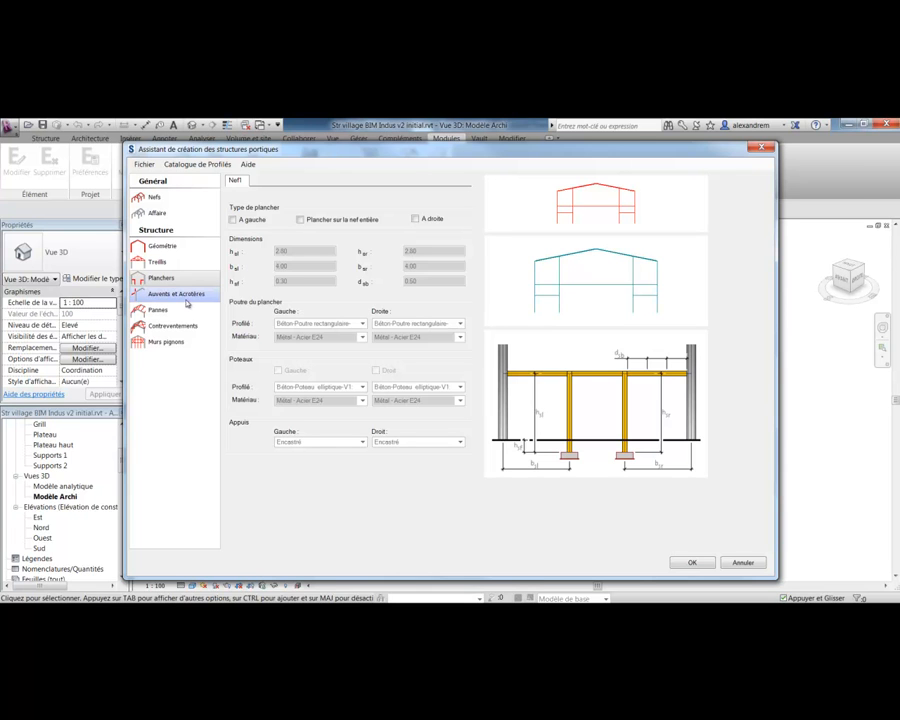
{"action": "left_click", "coordinate": [187, 294]}
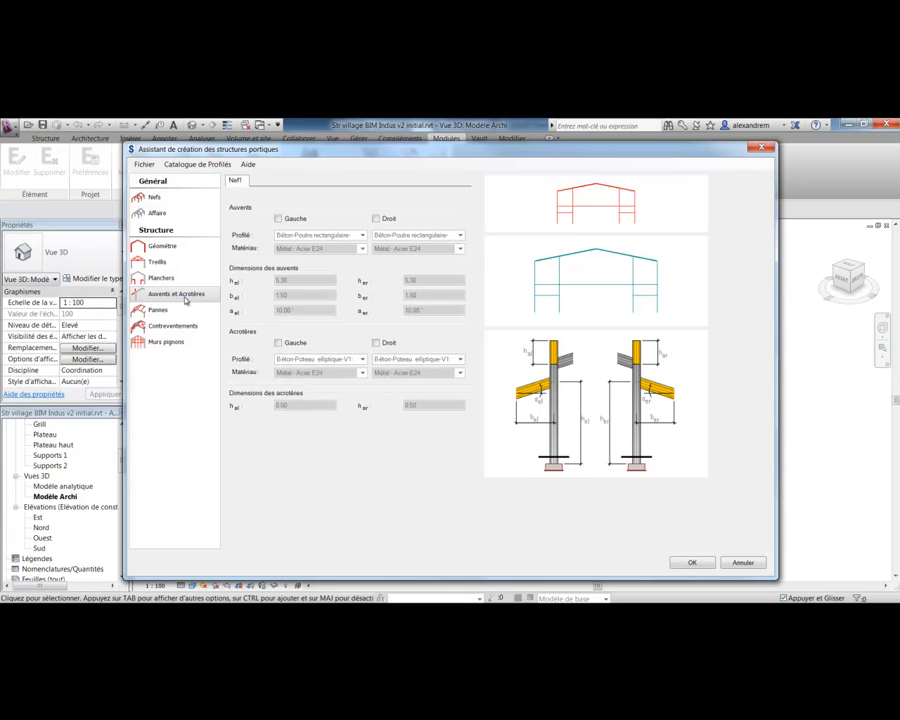
{"action": "left_click", "coordinate": [182, 310]}
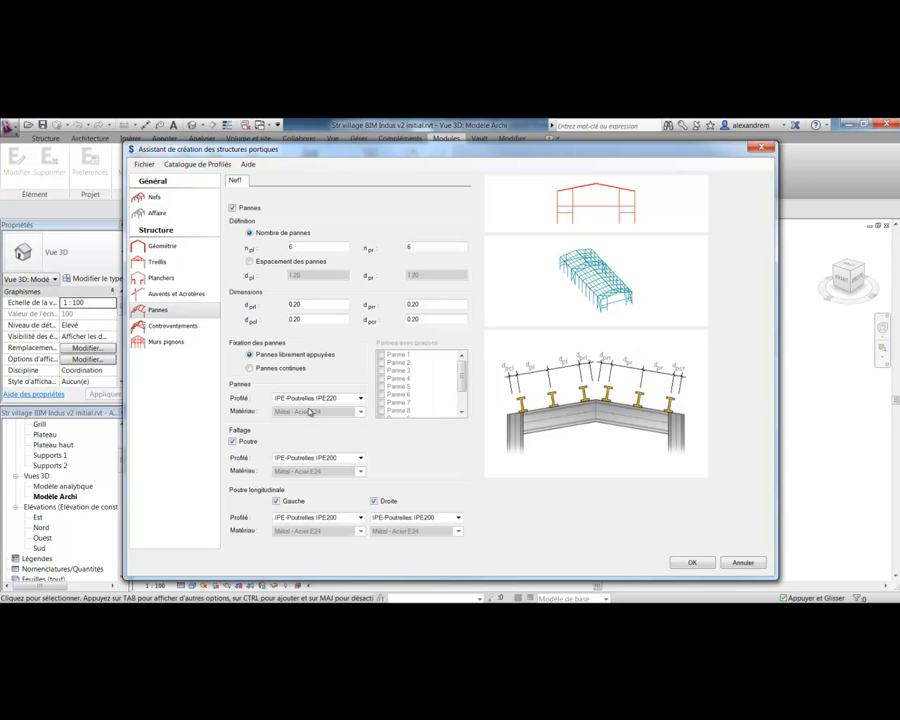
{"action": "left_click", "coordinate": [360, 398]}
{"action": "left_click", "coordinate": [361, 399]}
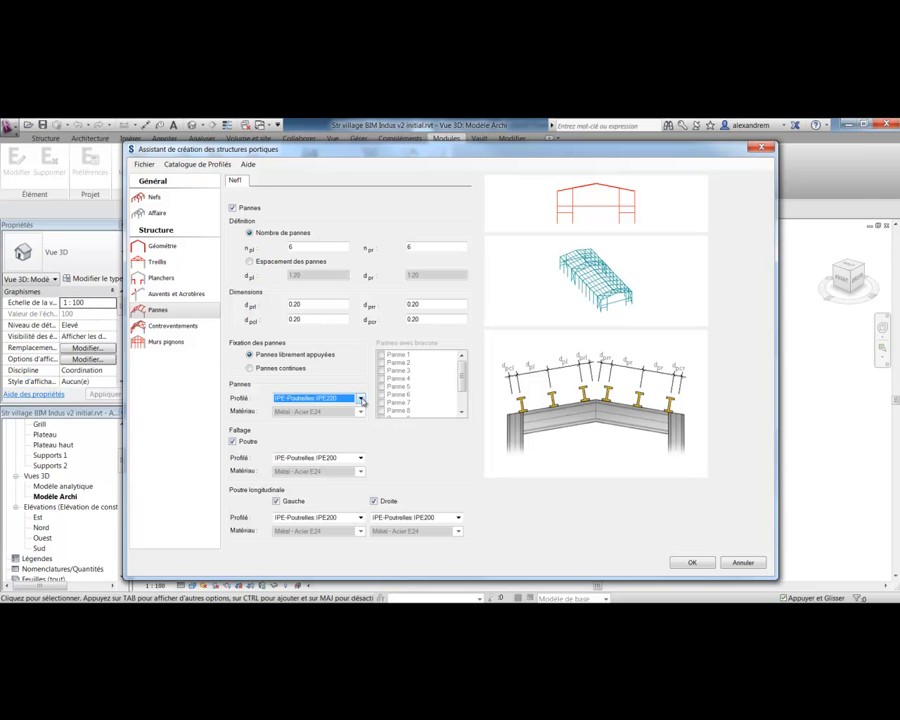
- Examine the bracing layout in the 3D preview and the wall and roof bracing types available for bay 8
{"action": "left_click", "coordinate": [168, 329]}
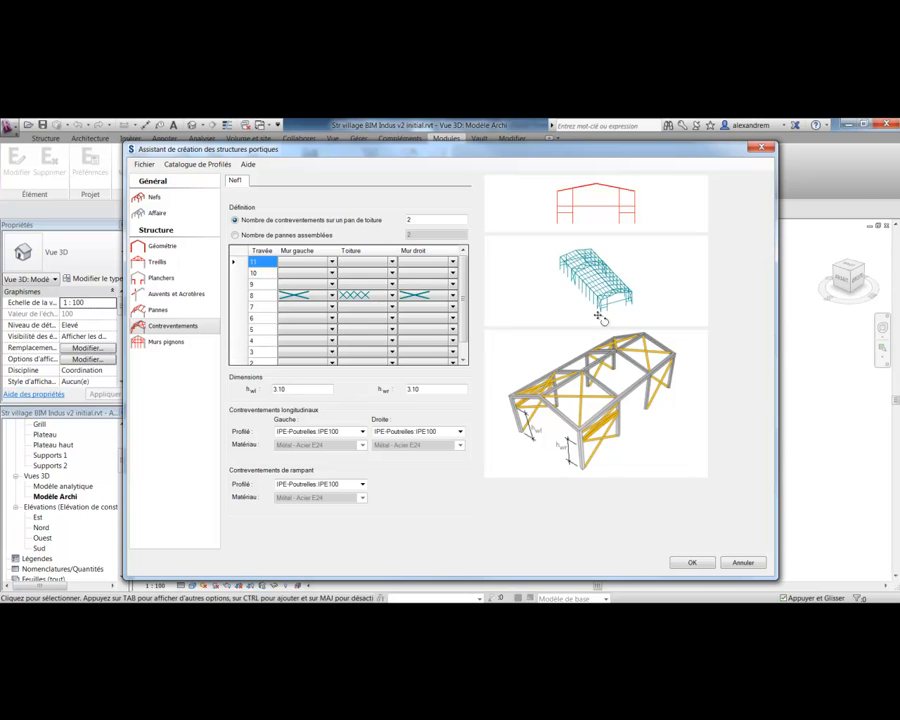
{"action": "left_click_drag", "start_coordinate": [643, 299], "coordinate": [601, 302]}
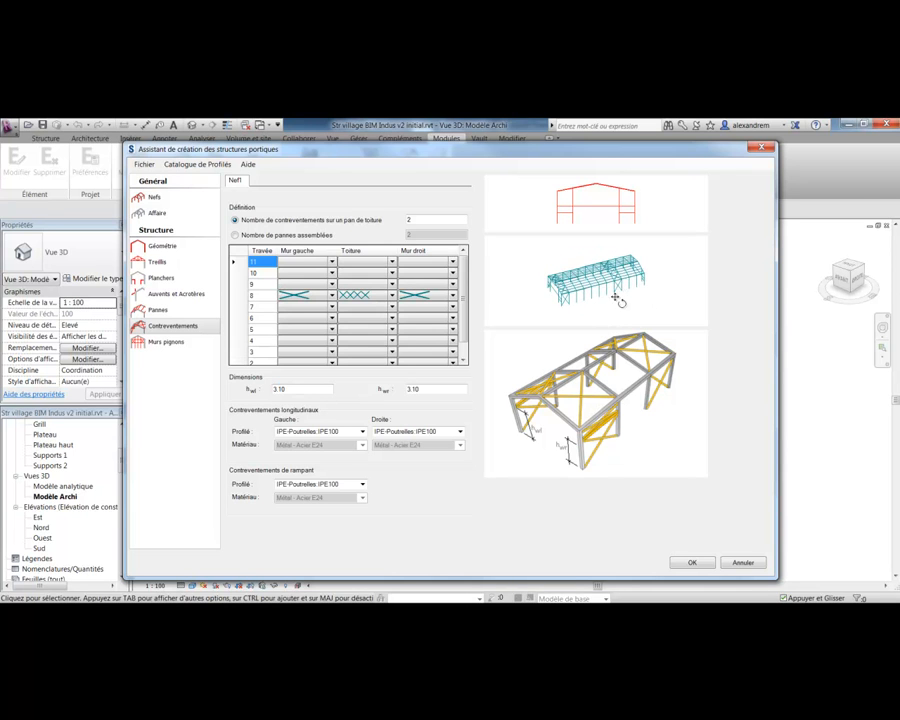
{"action": "left_click", "coordinate": [331, 296]}
{"action": "left_click", "coordinate": [331, 297]}
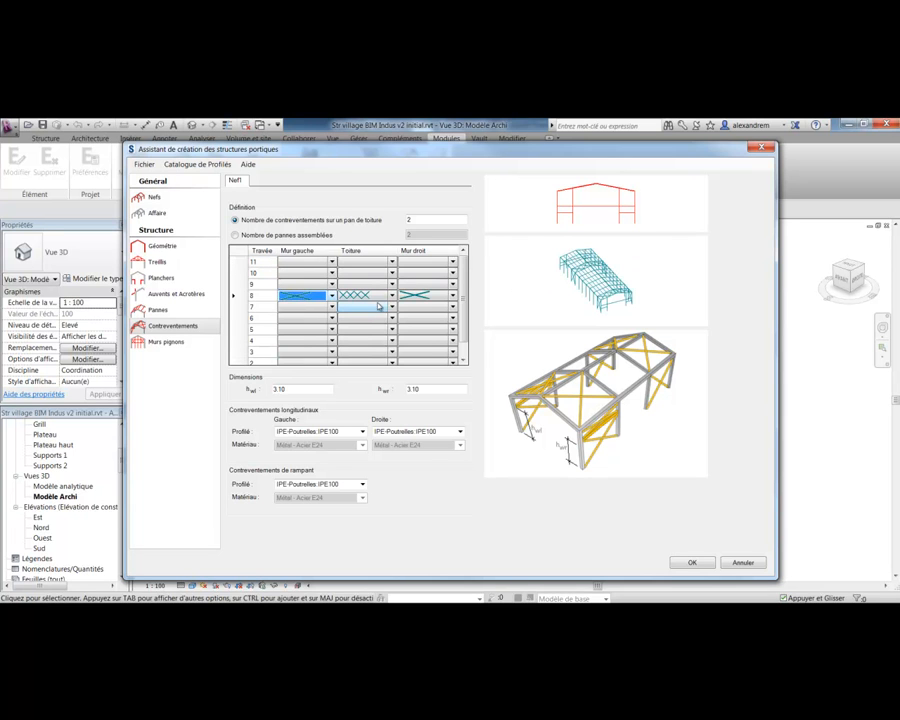
{"action": "left_click", "coordinate": [392, 297]}
{"action": "left_click", "coordinate": [392, 297]}
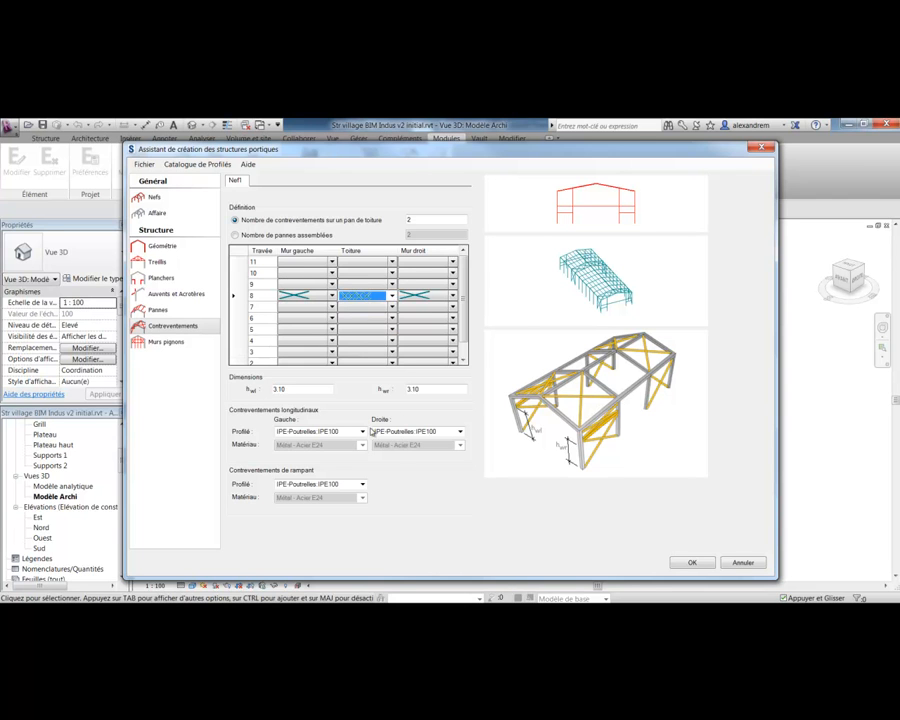
- Check the gable wall types, keep the loaded one and generate the steel hangar in the project
{"action": "left_click", "coordinate": [166, 342]}
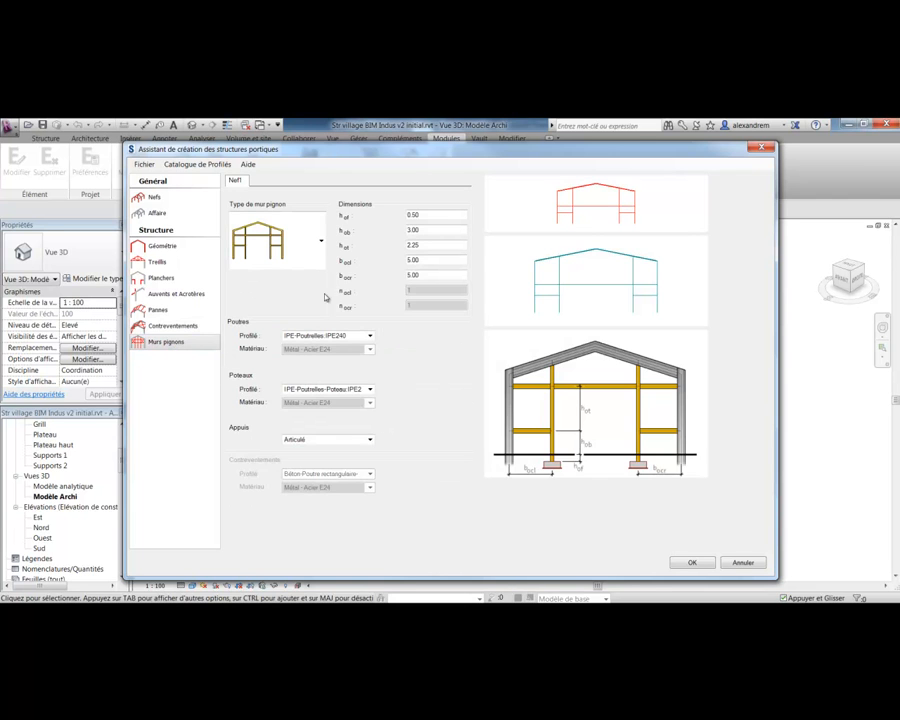
{"action": "left_click", "coordinate": [321, 245]}
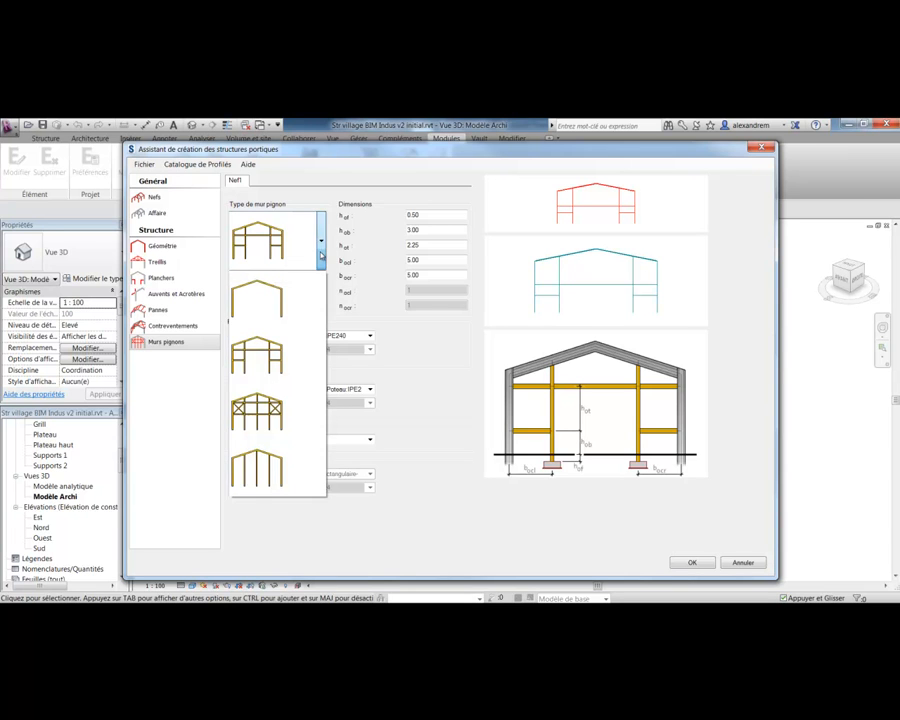
{"action": "left_click", "coordinate": [321, 252]}
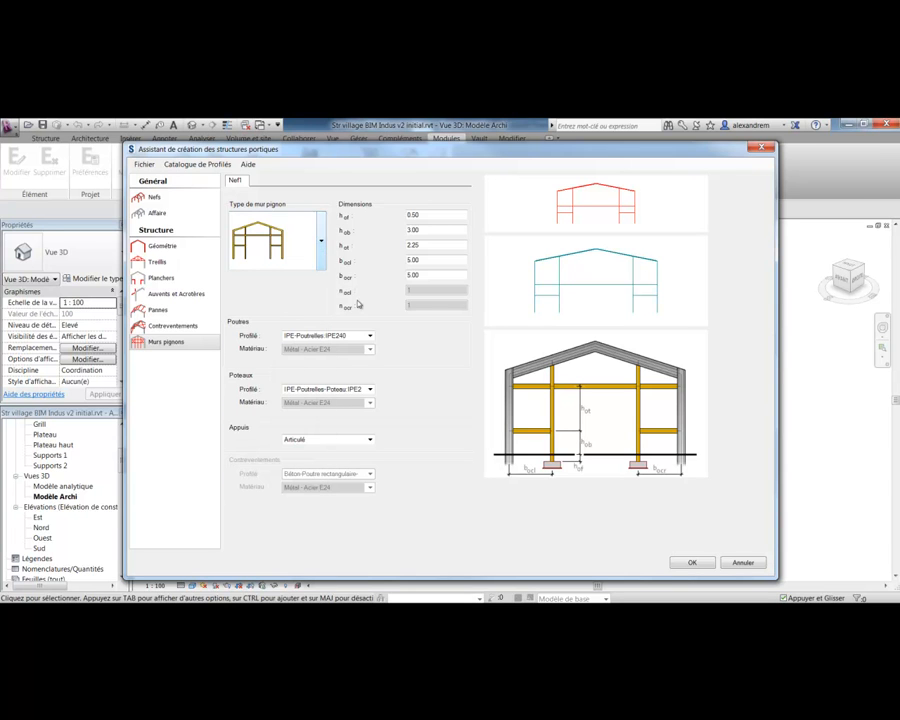
{"action": "left_click", "coordinate": [692, 564]}
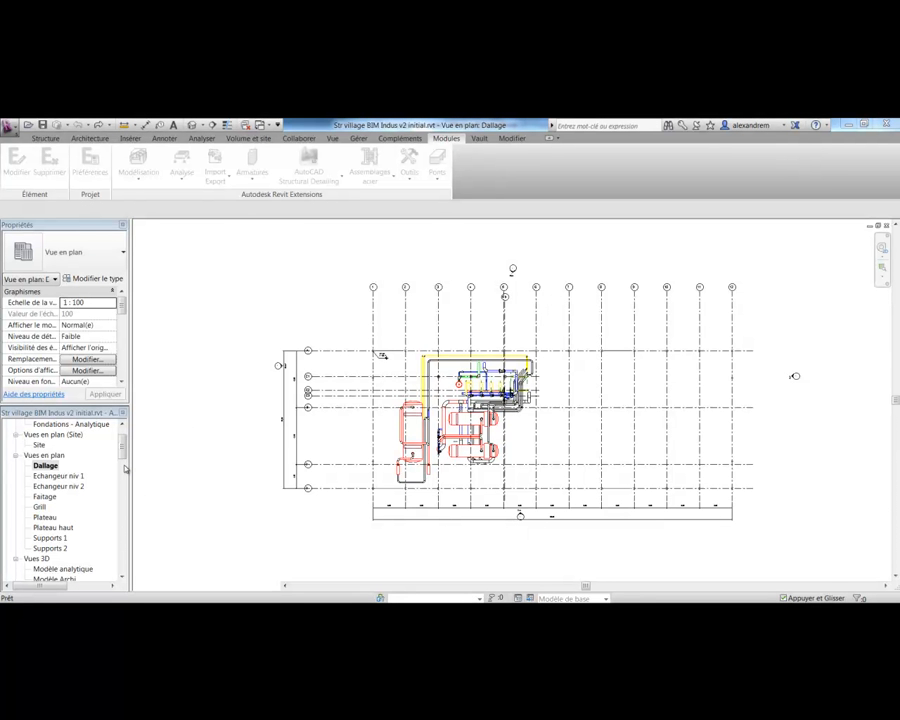
- Open the Modèle Archi 3D view and inspect the generated hangar around the piping, including its roof beams, purlins and bracing up close
{"action": "left_click_drag", "start_coordinate": [122, 449], "coordinate": [128, 522]}
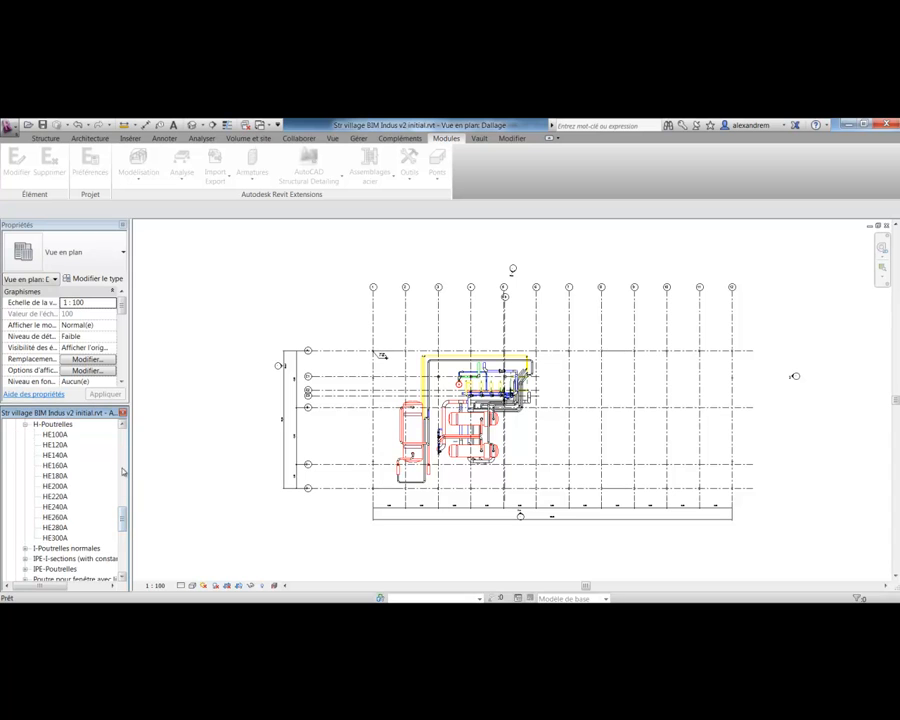
{"action": "scroll", "coordinate": [128, 522], "scroll_direction": "up", "scroll_amount": 12}
{"action": "scroll", "coordinate": [60, 520], "scroll_direction": "down", "scroll_amount": 5}
{"action": "double_click", "coordinate": [55, 517]}
{"action": "middle_click_drag", "start_coordinate": [450, 400], "coordinate": [500, 370], "text": "shift"}
{"action": "middle_click_drag", "start_coordinate": [179, 414], "coordinate": [241, 336], "text": "shift"}
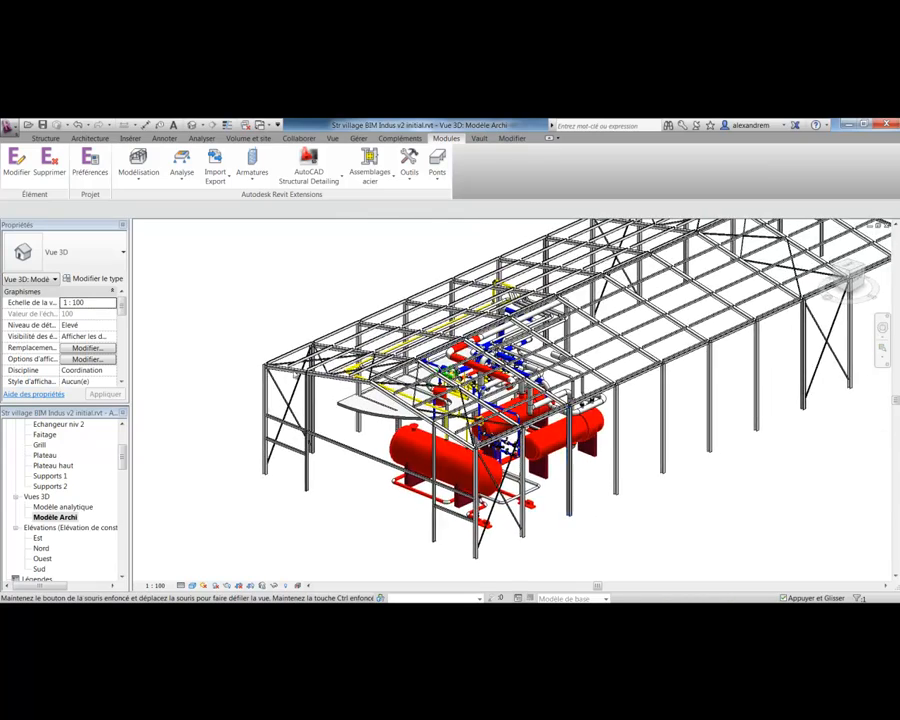
{"action": "scroll", "coordinate": [641, 420], "scroll_direction": "down", "scroll_amount": 2}
{"action": "scroll", "coordinate": [328, 403], "scroll_direction": "up", "scroll_amount": 5}
{"action": "scroll", "coordinate": [328, 403], "scroll_direction": "up", "scroll_amount": 6}
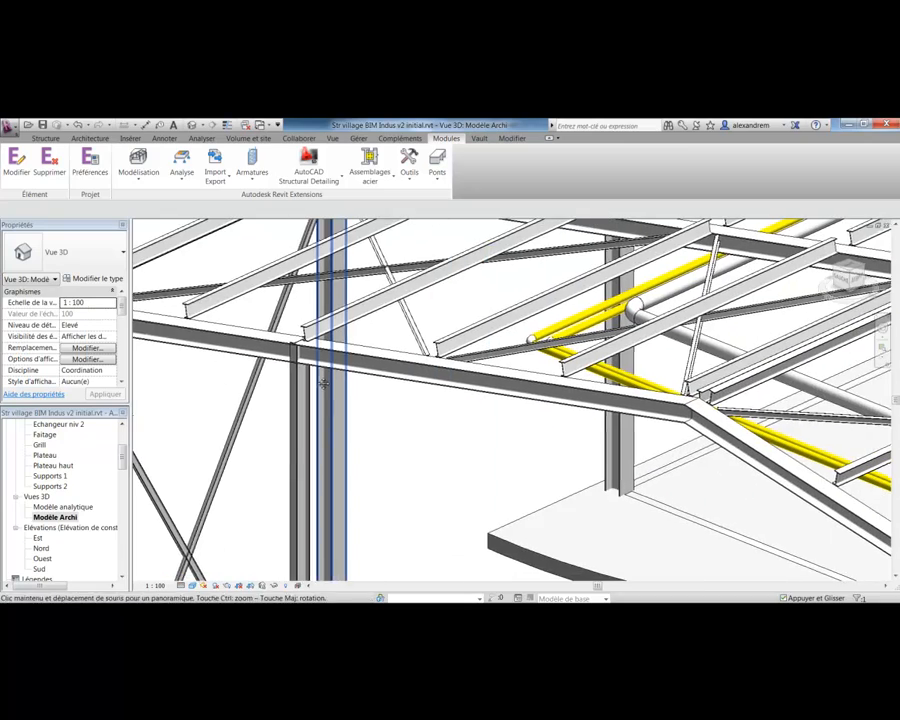
{"action": "scroll", "coordinate": [316, 381], "scroll_direction": "down", "scroll_amount": 8}
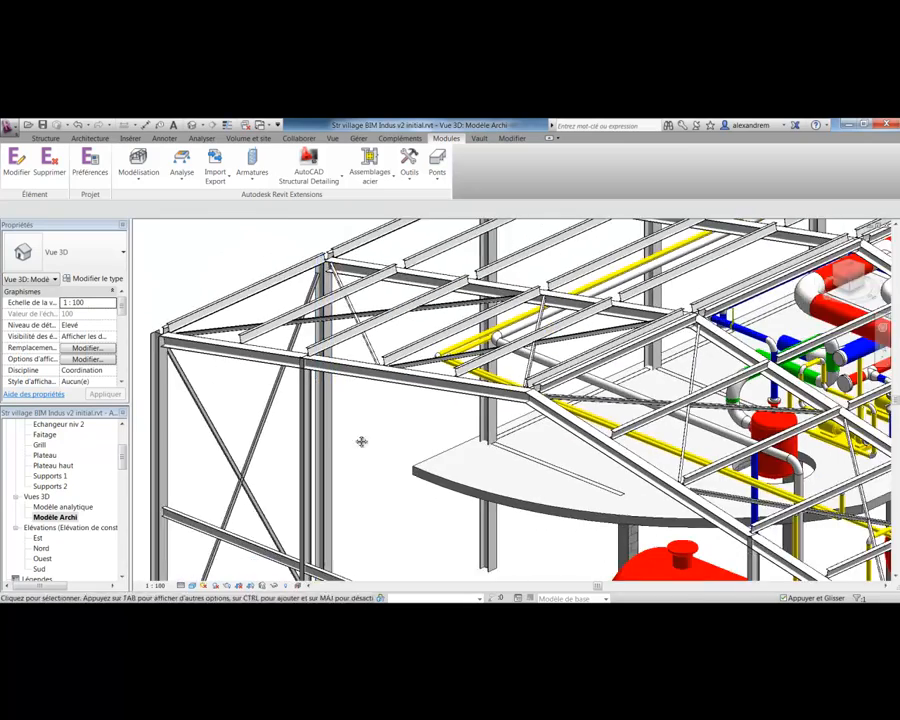
{"action": "scroll", "coordinate": [421, 355], "scroll_direction": "down", "scroll_amount": 4}
{"action": "middle_click_drag", "start_coordinate": [421, 355], "coordinate": [336, 433]}
{"action": "scroll", "coordinate": [342, 415], "scroll_direction": "down", "scroll_amount": 1}
{"action": "scroll", "coordinate": [342, 416], "scroll_direction": "down", "scroll_amount": 1}
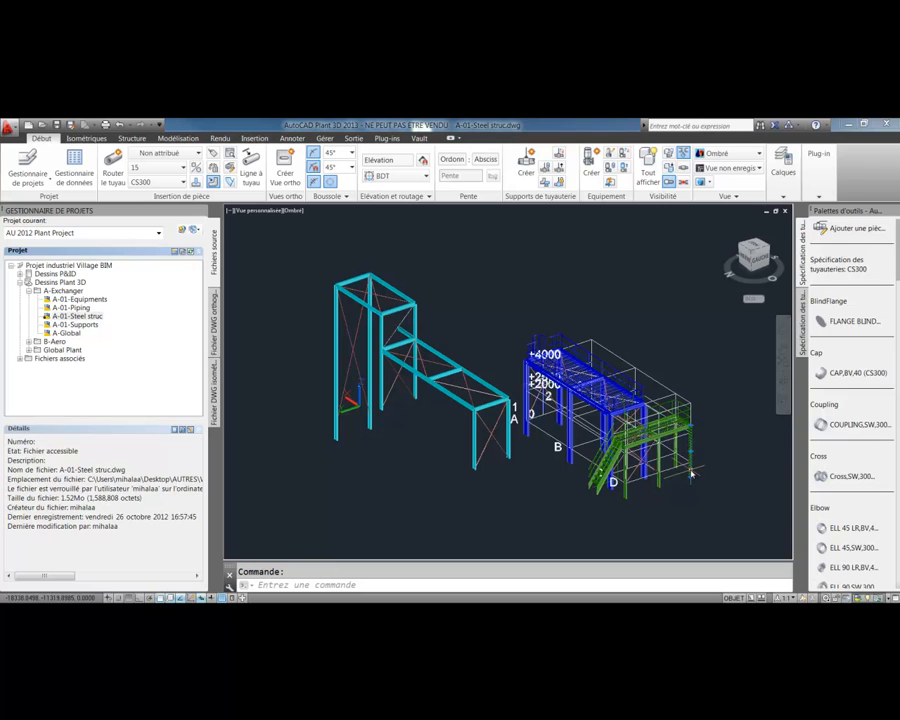
- Switch to AutoCAD Plant 3D and isolate the columns, beams and bracing in A-01-Steel struc by selecting similar green, blue, cyan and brace members
{"action": "right_click", "coordinate": [691, 474]}
{"action": "left_click", "coordinate": [756, 386]}
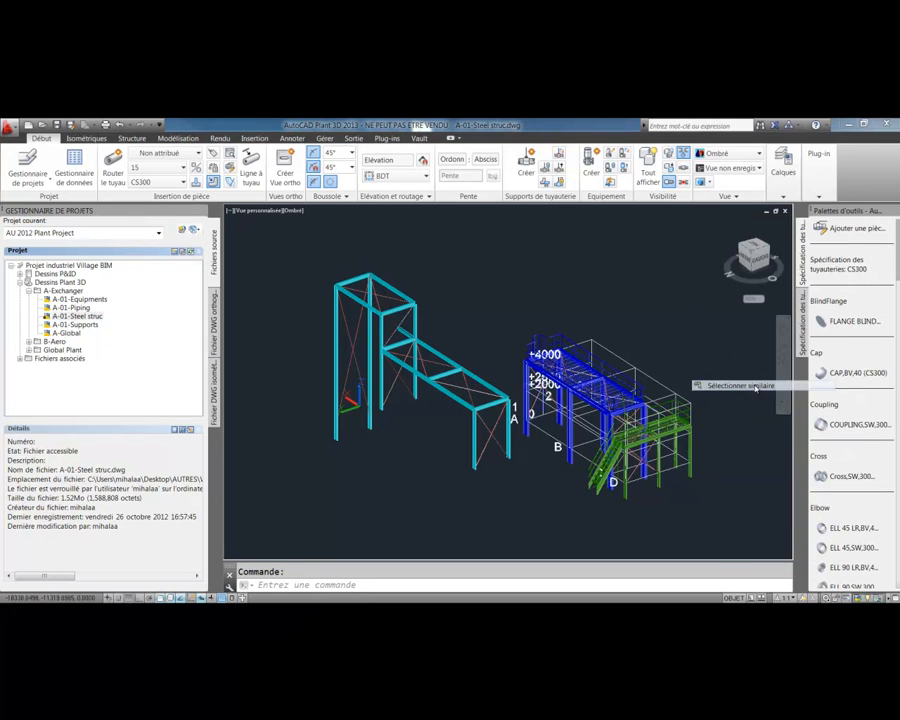
{"action": "right_click", "coordinate": [573, 461]}
{"action": "left_click", "coordinate": [605, 378]}
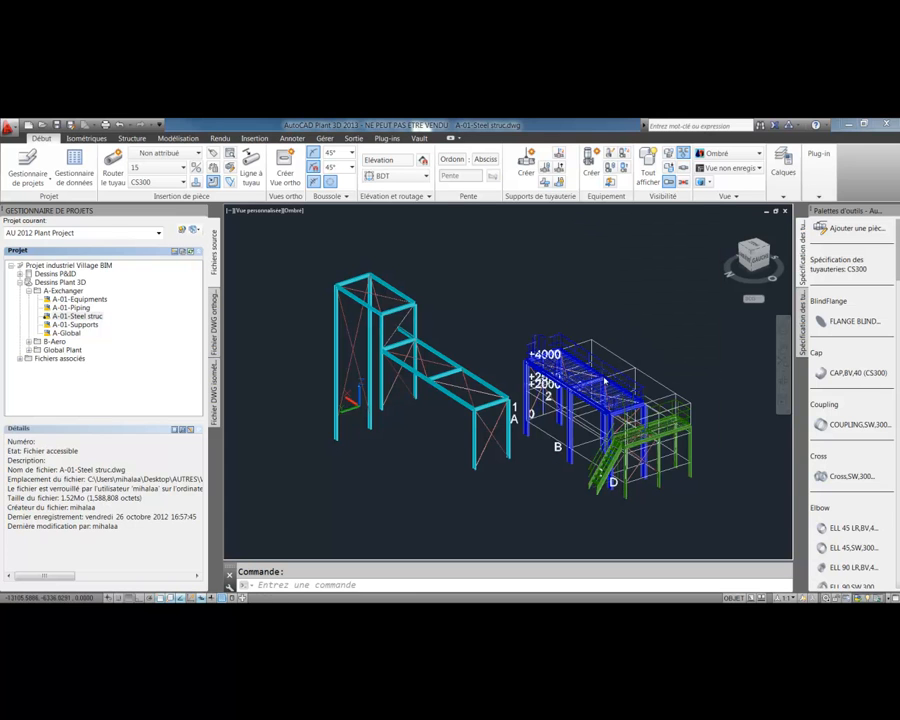
{"action": "right_click", "coordinate": [508, 448]}
{"action": "left_click", "coordinate": [560, 358]}
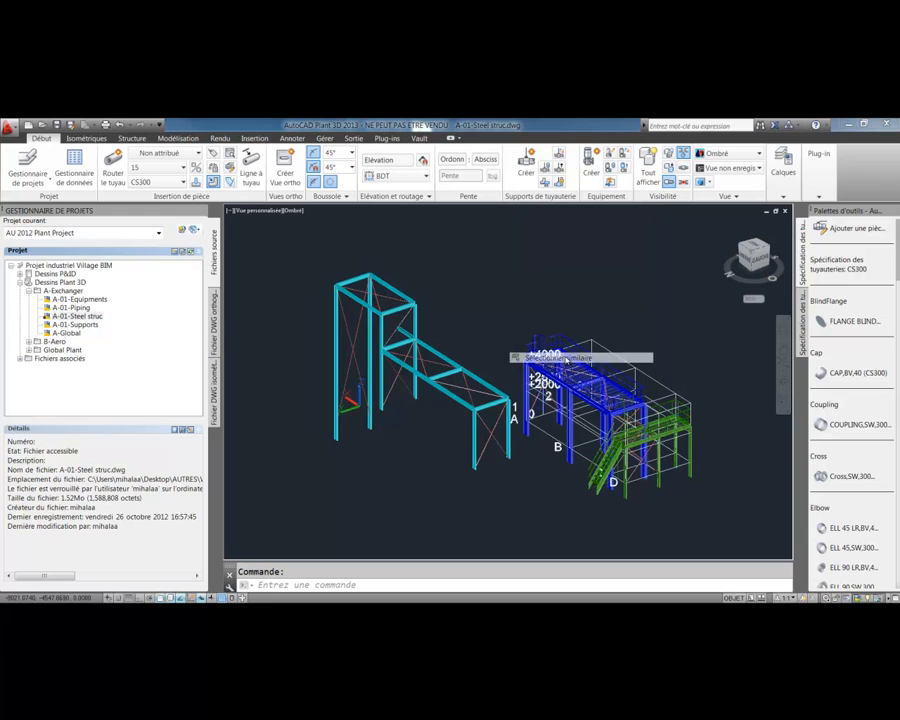
{"action": "right_click", "coordinate": [487, 448]}
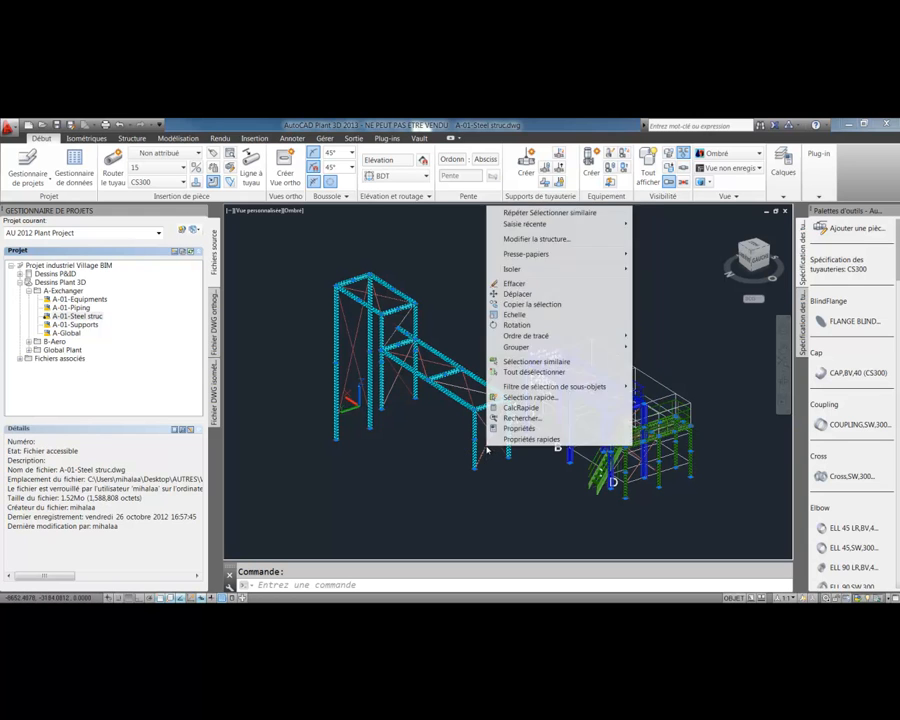
{"action": "left_click", "coordinate": [534, 362]}
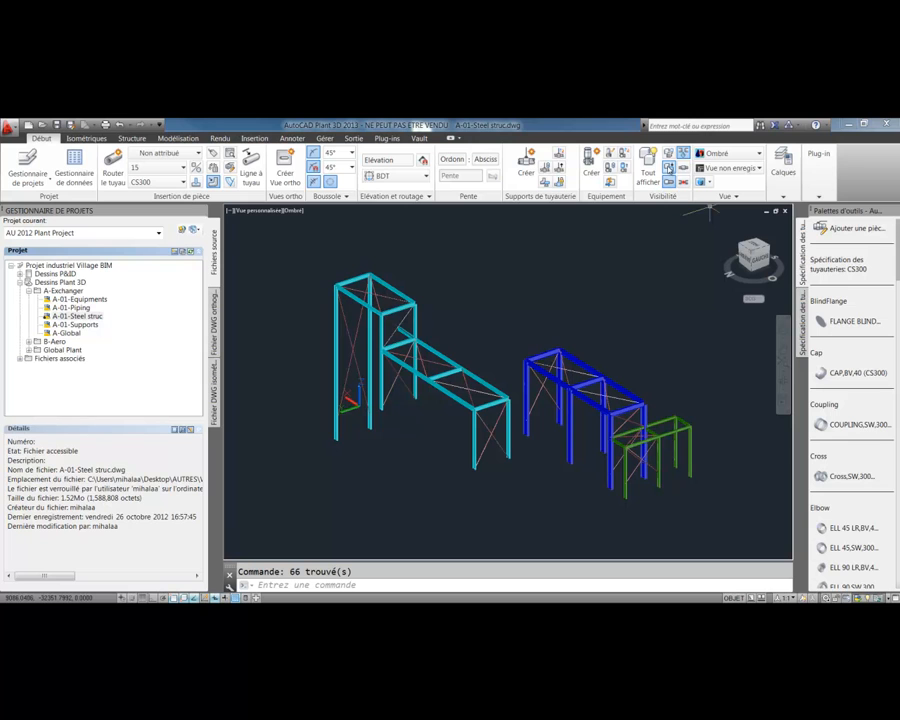
{"action": "middle_click_drag", "start_coordinate": [502, 221], "coordinate": [489, 220]}
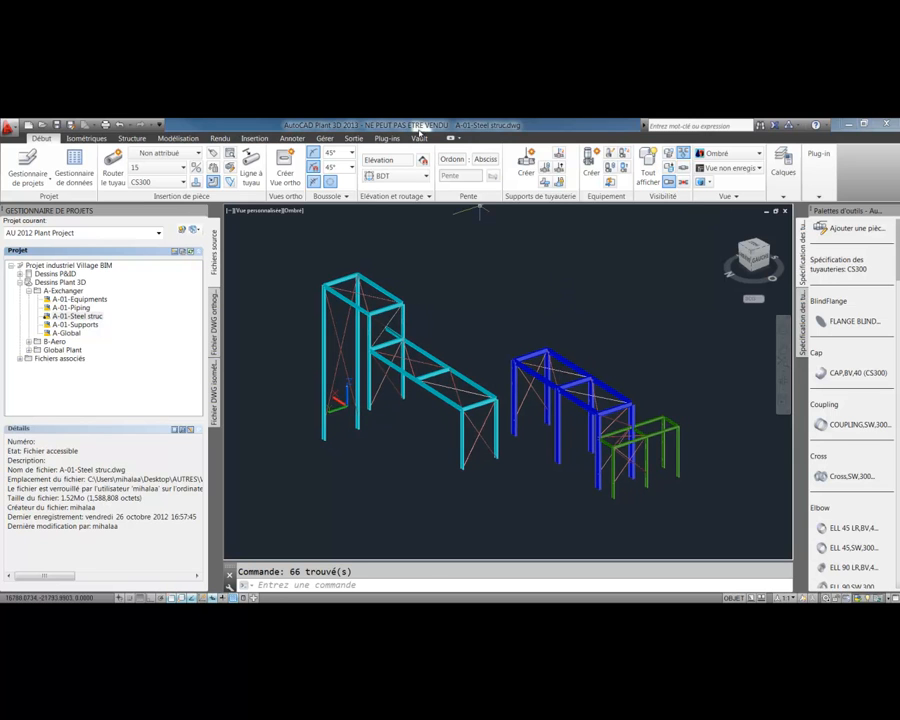
- Set up an SDNF export with output file Str échangeur, engineering firm Adsk and client AU
{"action": "left_click", "coordinate": [131, 138]}
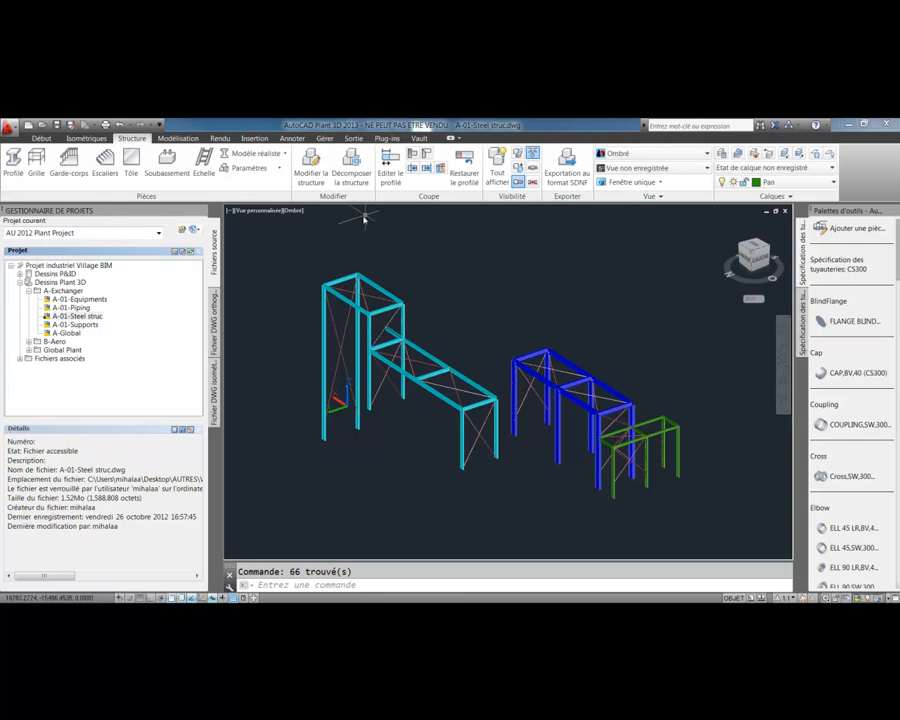
{"action": "left_click", "coordinate": [566, 166]}
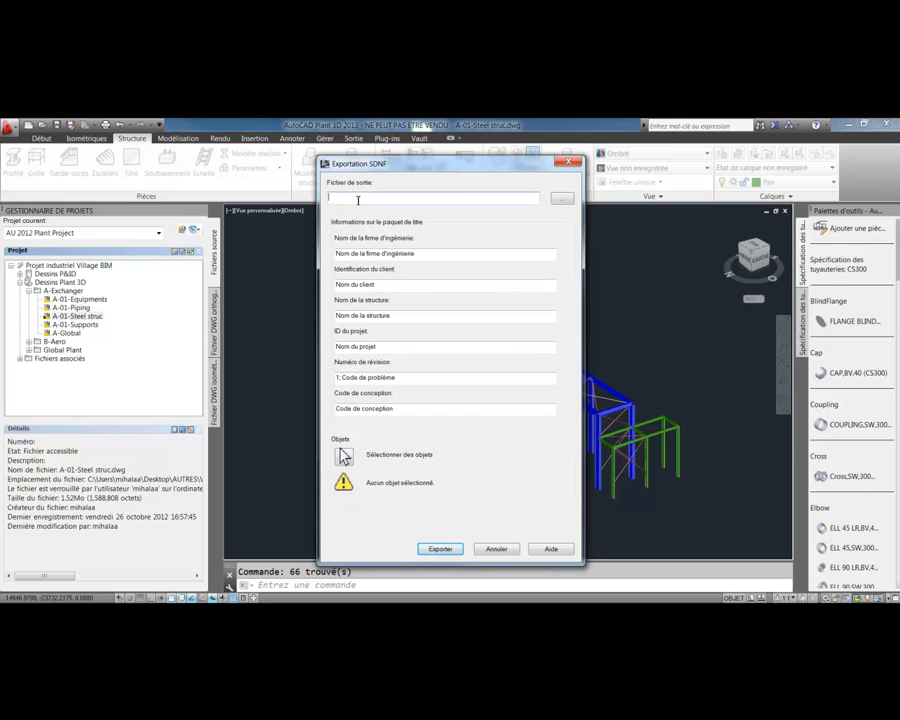
{"action": "type", "text": "Str échangeur"}
{"action": "left_click_drag", "start_coordinate": [418, 254], "coordinate": [317, 257]}
{"action": "type", "text": "Adsk"}
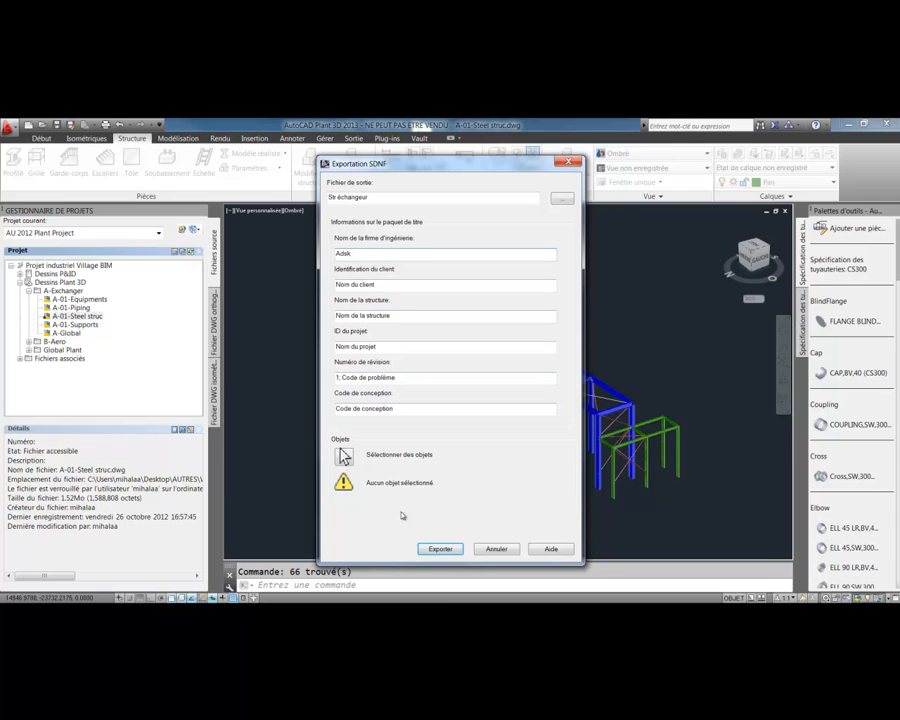
{"action": "left_click_drag", "start_coordinate": [382, 284], "coordinate": [339, 285]}
{"action": "key", "text": "BackSpace"}
{"action": "key", "text": "BackSpace"}
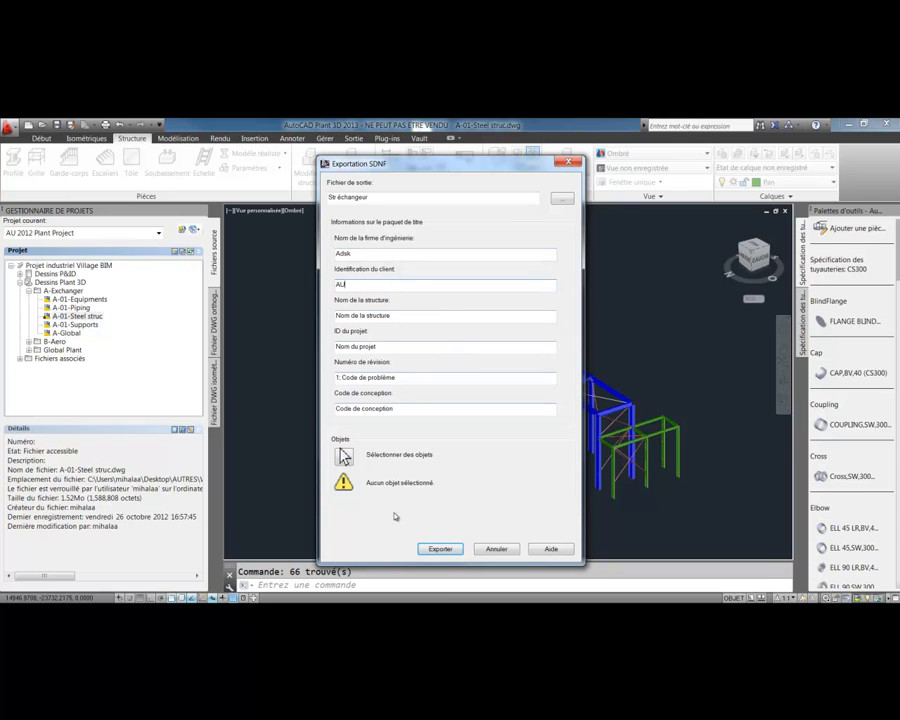
- Select all the isolated structural members for the SDNF output and export them
{"action": "left_click", "coordinate": [343, 457]}
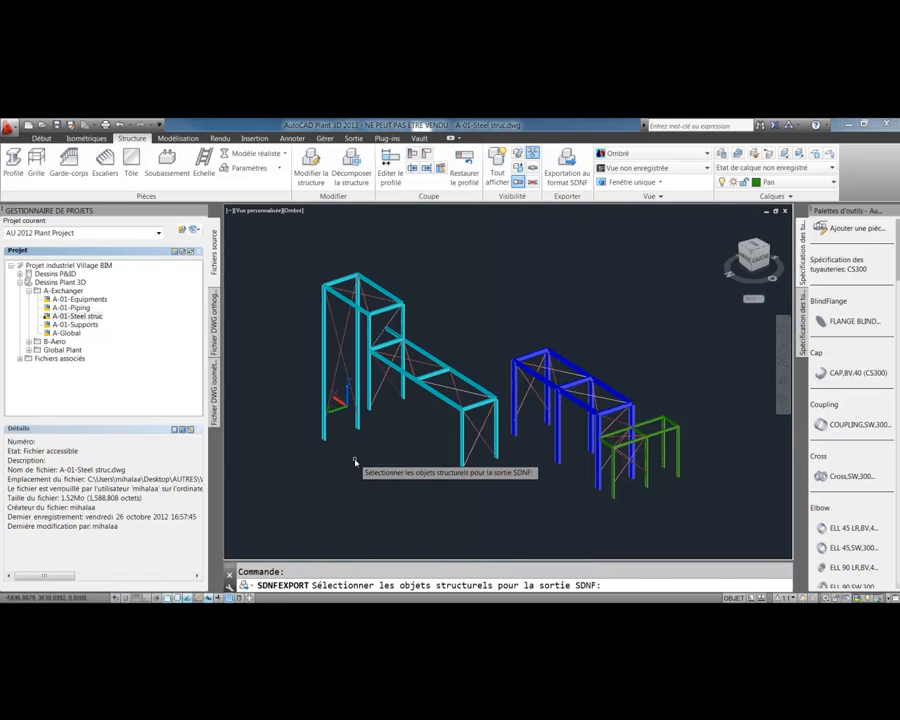
{"action": "left_click", "coordinate": [292, 244]}
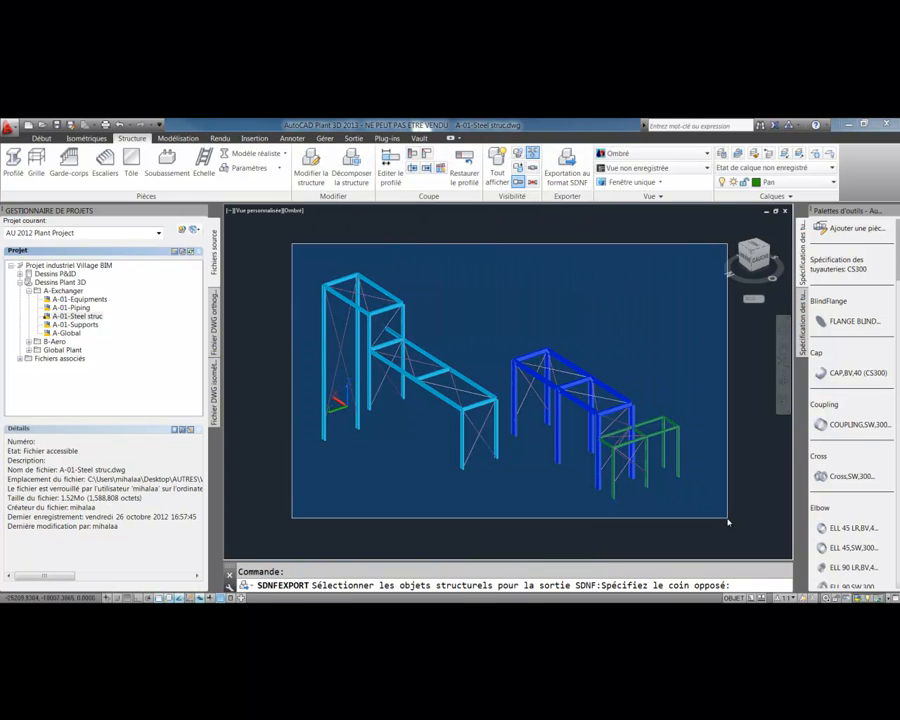
{"action": "left_click", "coordinate": [716, 519]}
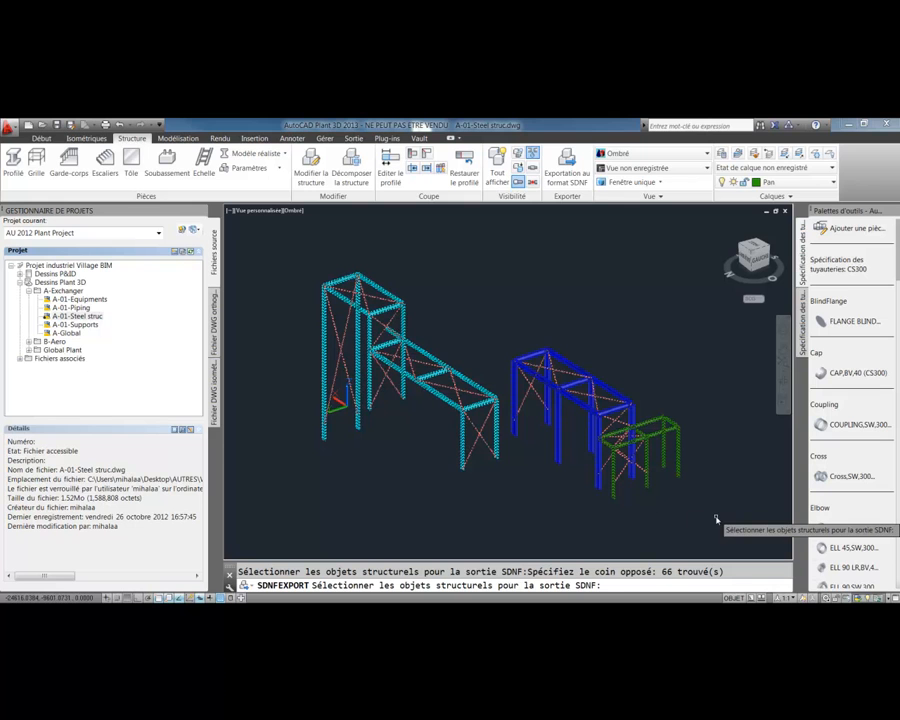
{"action": "key", "text": "Return"}
{"action": "left_click", "coordinate": [438, 550]}
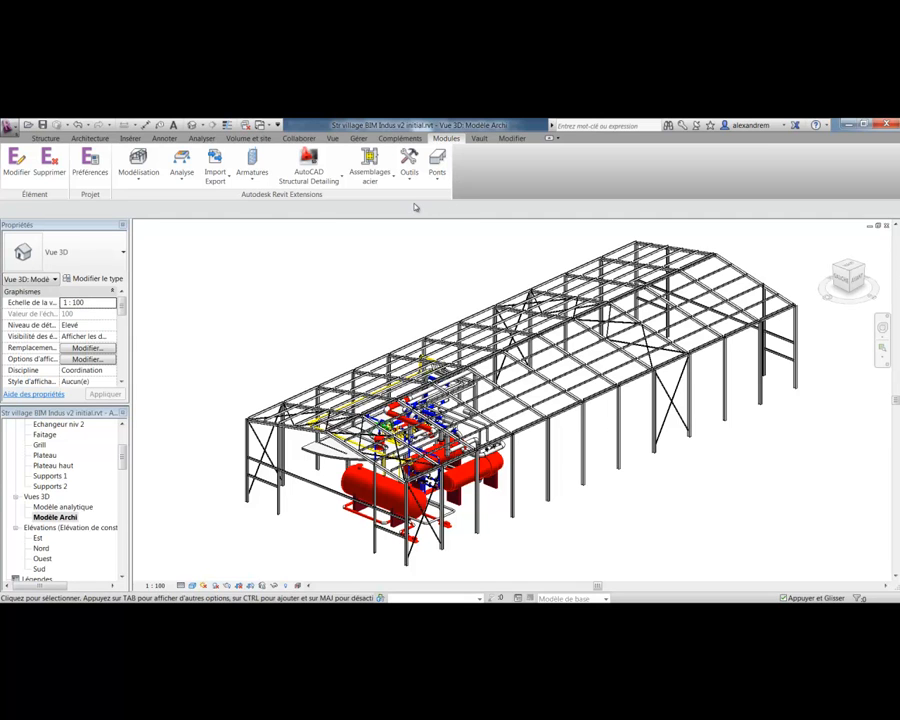
- Switch to Revit and import the SDNF file from the Export sdnf platefomes echangeur folder, keeping the straight bar and grid packages
{"action": "left_click", "coordinate": [218, 184]}
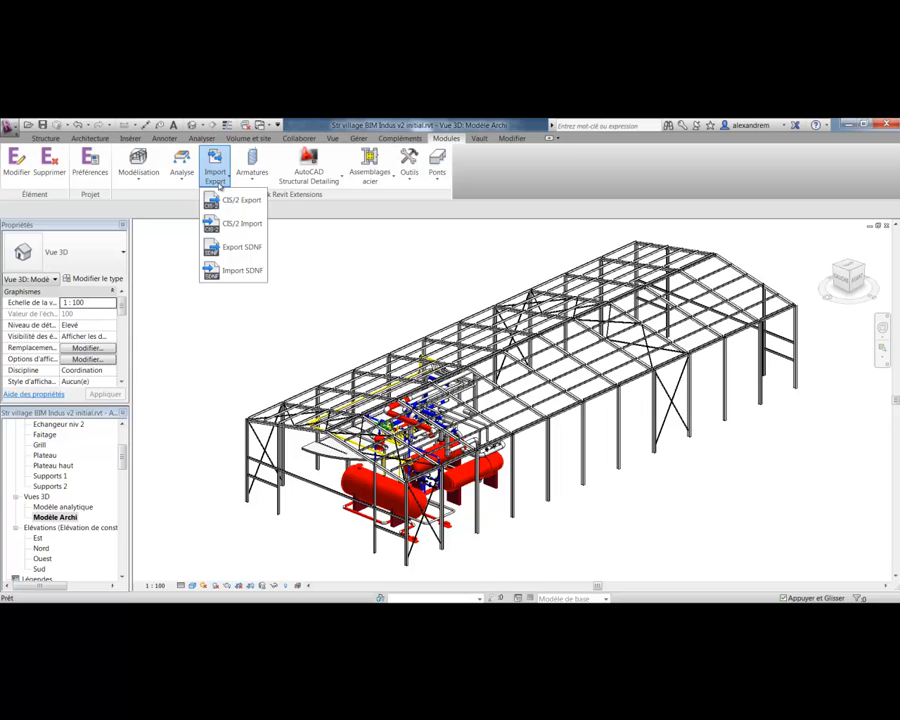
{"action": "left_click", "coordinate": [232, 269]}
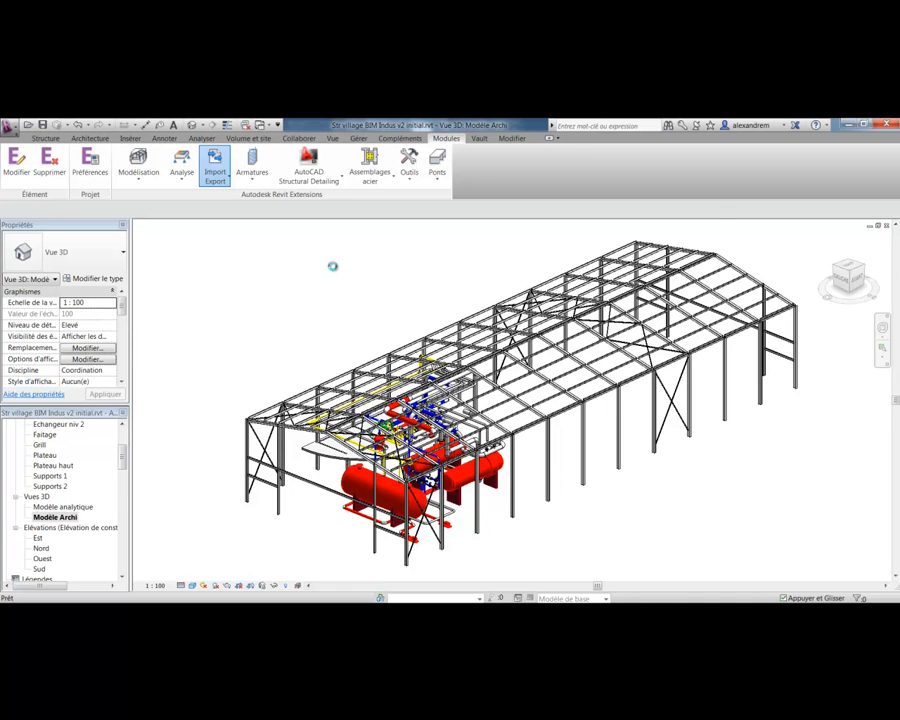
{"action": "left_click", "coordinate": [318, 280]}
{"action": "scroll", "coordinate": [715, 420], "scroll_direction": "down", "scroll_amount": 2}
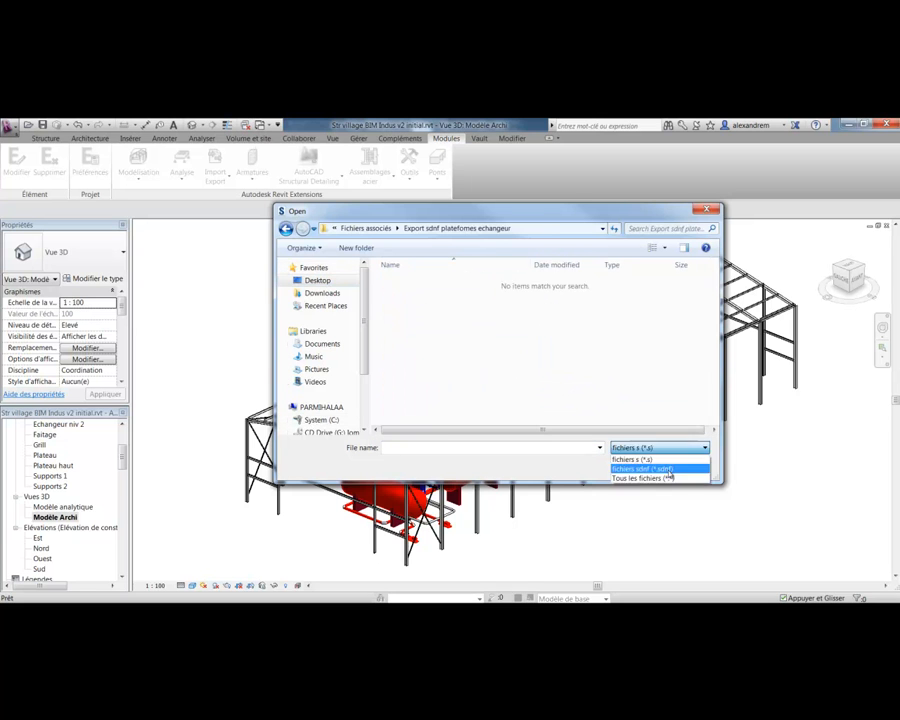
{"action": "left_click", "coordinate": [641, 460]}
{"action": "left_click", "coordinate": [455, 283]}
{"action": "left_click", "coordinate": [616, 465]}
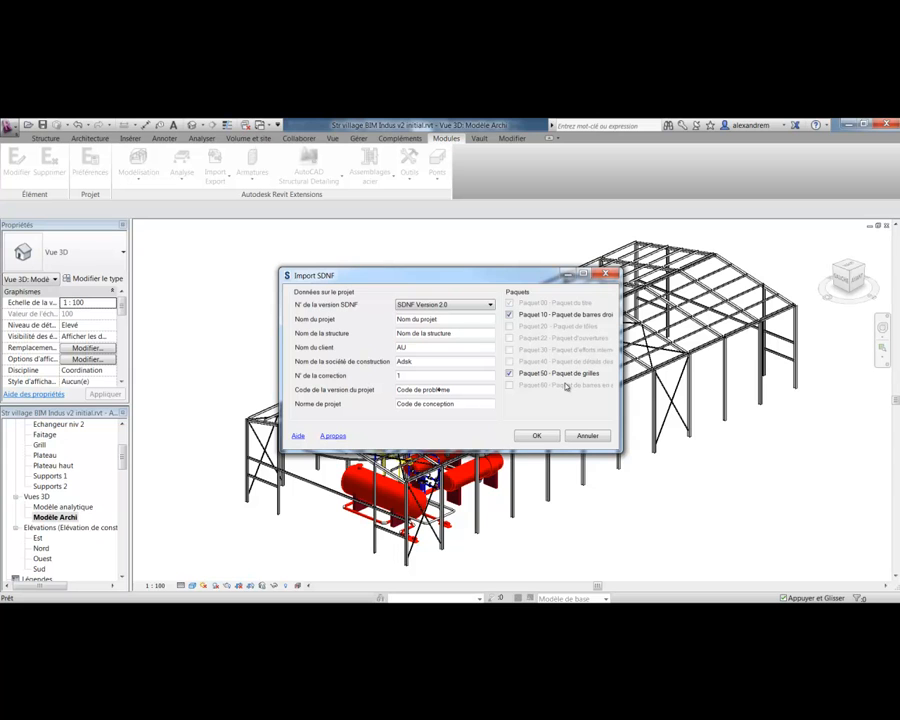
{"action": "left_click", "coordinate": [537, 437]}
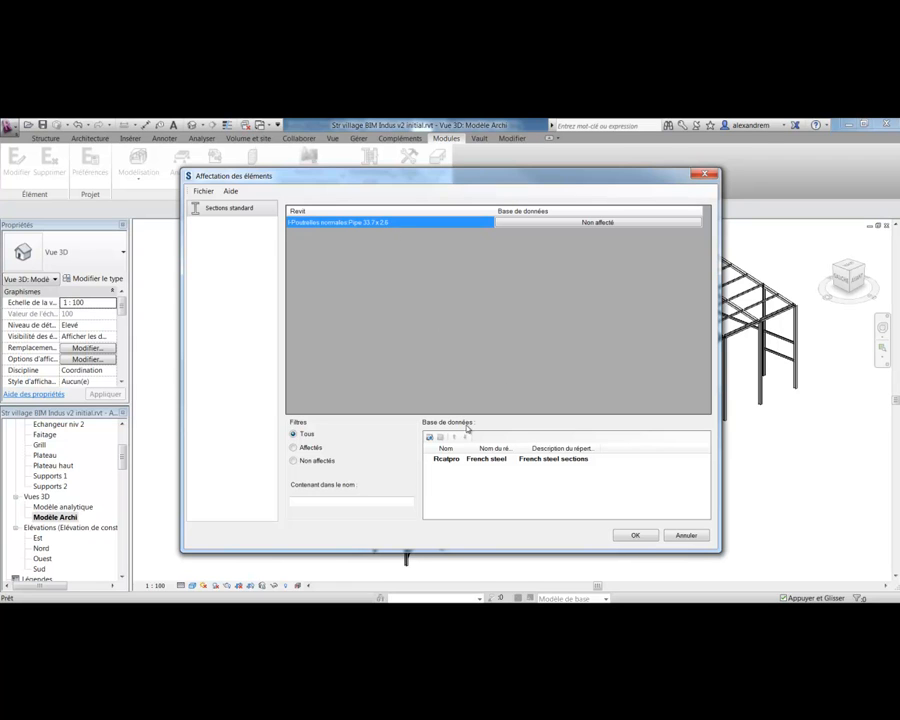
- Map the unassigned section Pipe 33.7x2.6 to TRON 33x2.6 from the French steel database and accept the element mapping
{"action": "left_click", "coordinate": [467, 459]}
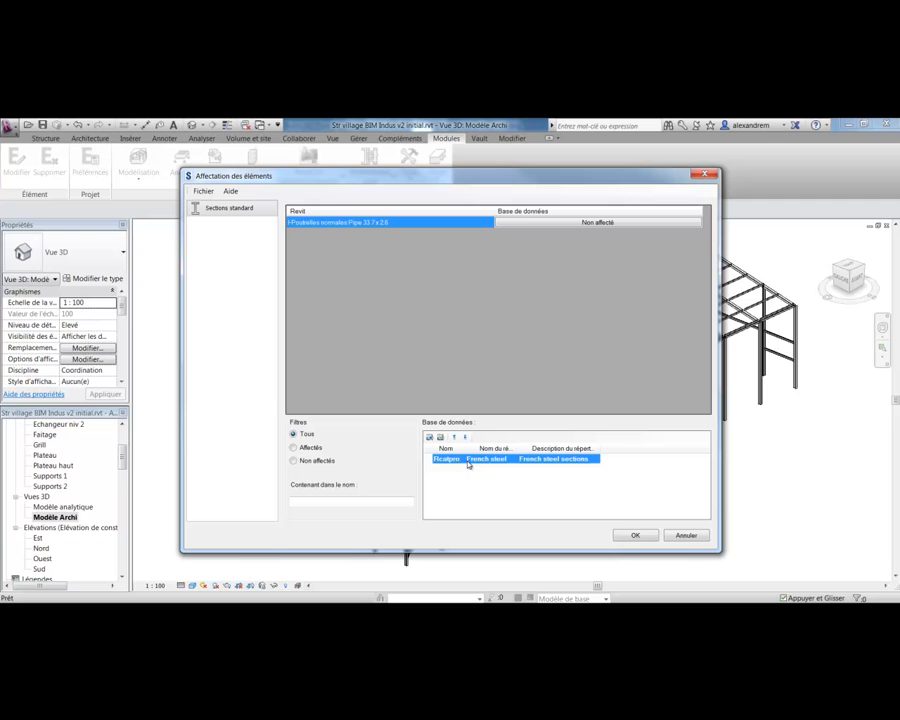
{"action": "left_click", "coordinate": [571, 222]}
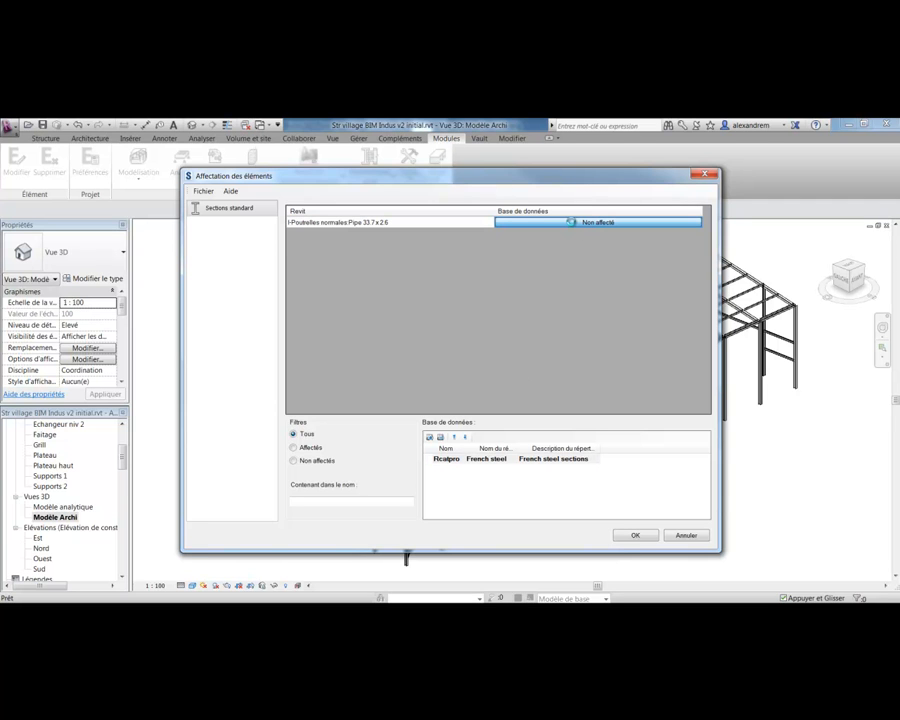
{"action": "double_click", "coordinate": [572, 223]}
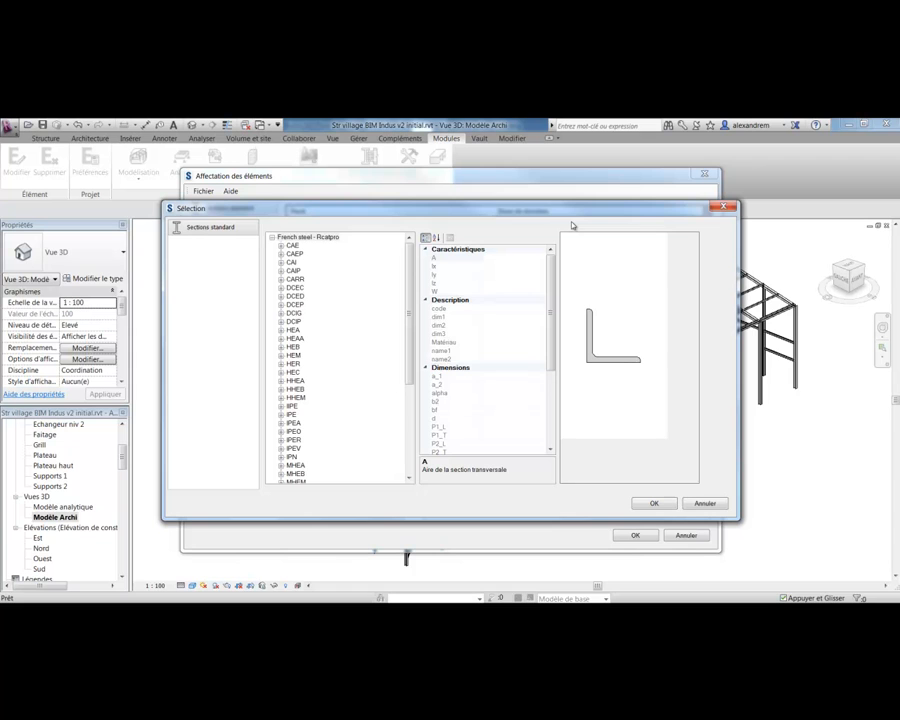
{"action": "left_click_drag", "start_coordinate": [408, 322], "coordinate": [409, 395]}
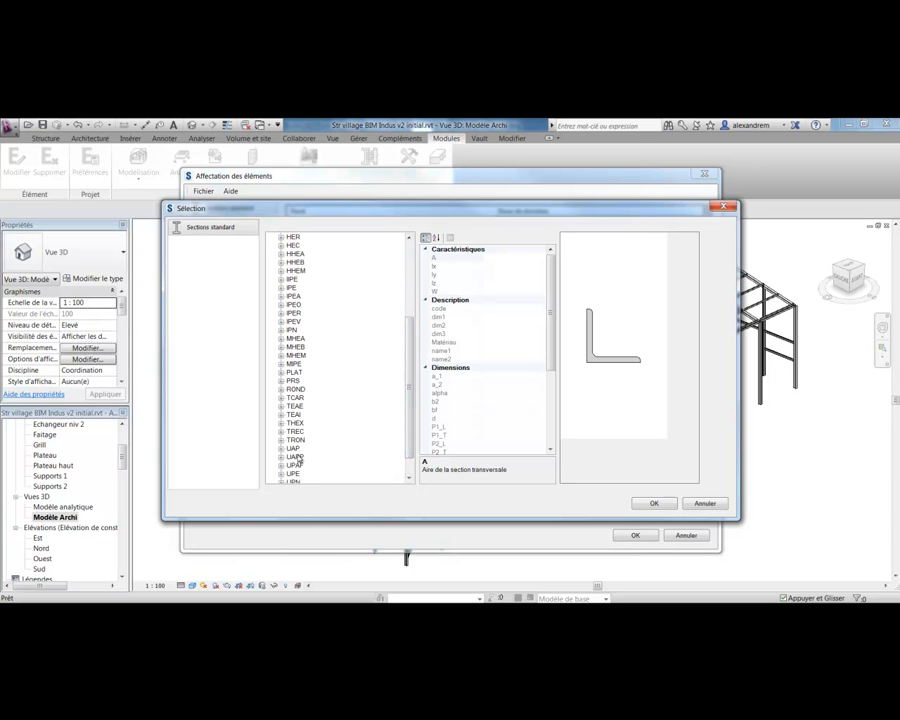
{"action": "left_click", "coordinate": [293, 440]}
{"action": "left_click", "coordinate": [281, 441]}
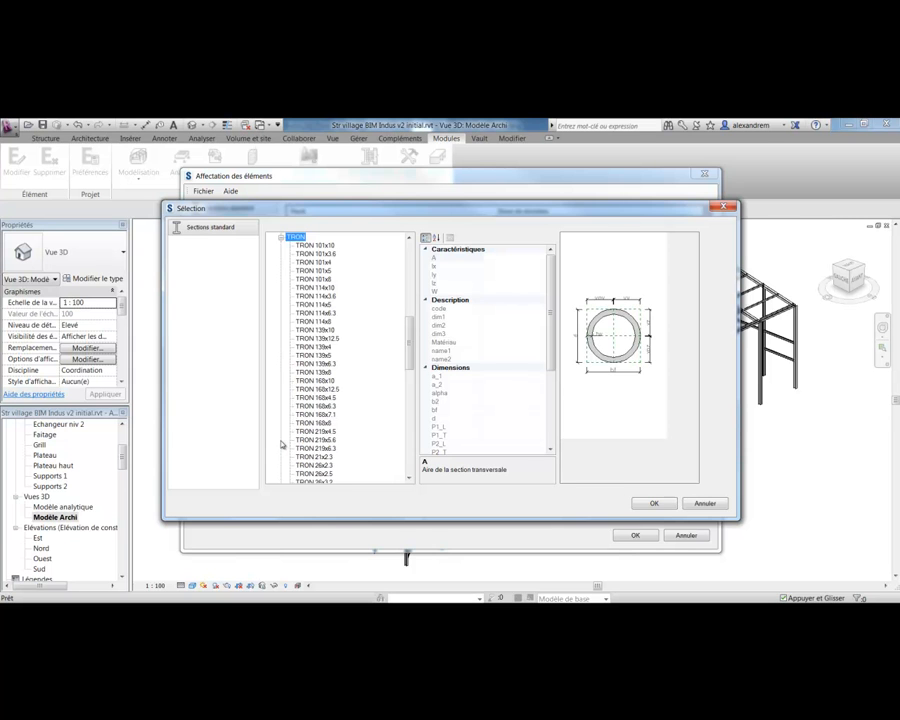
{"action": "left_click_drag", "start_coordinate": [463, 215], "coordinate": [460, 245]}
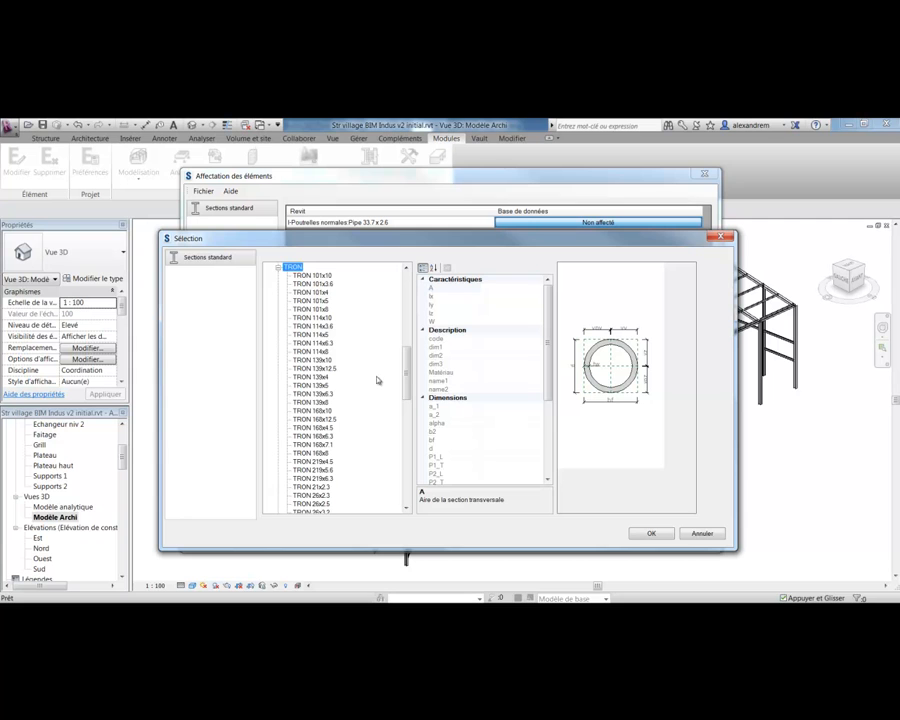
{"action": "left_click_drag", "start_coordinate": [407, 369], "coordinate": [408, 428]}
{"action": "left_click", "coordinate": [318, 318]}
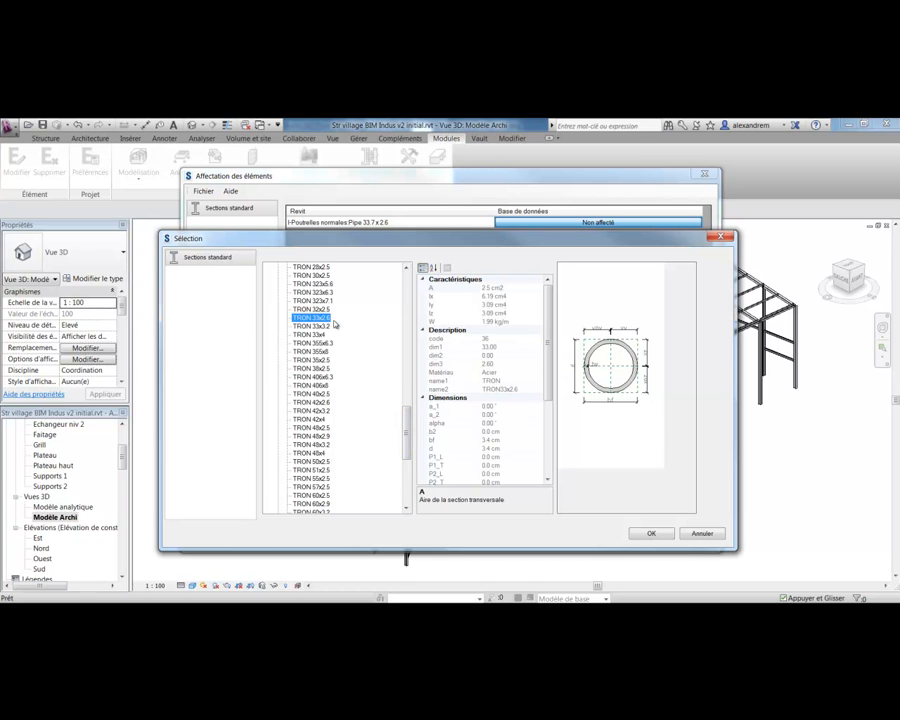
{"action": "left_click", "coordinate": [651, 533]}
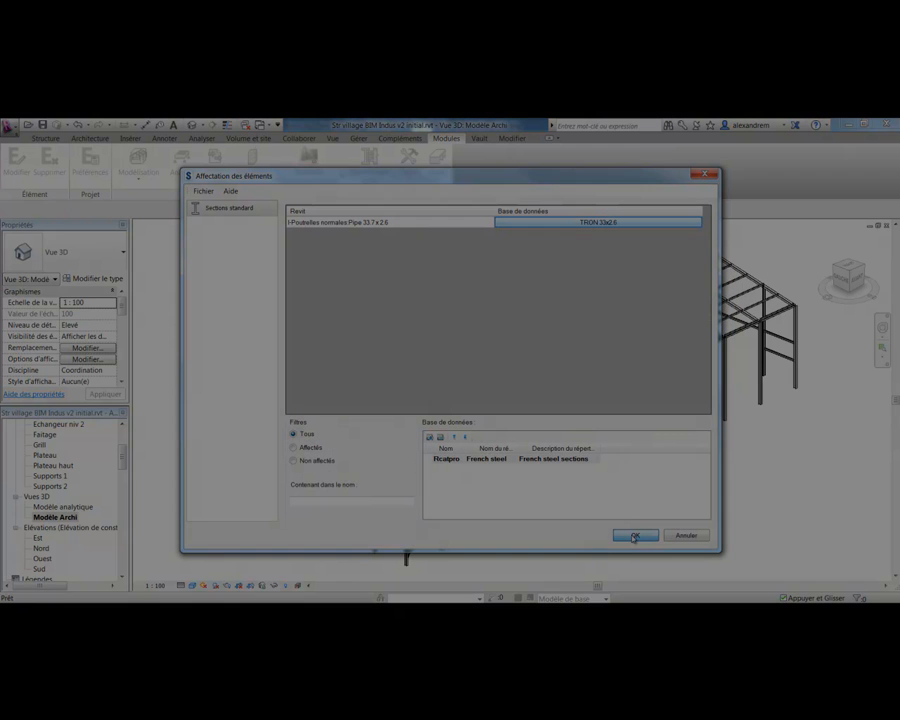
{"action": "left_click", "coordinate": [634, 536]}
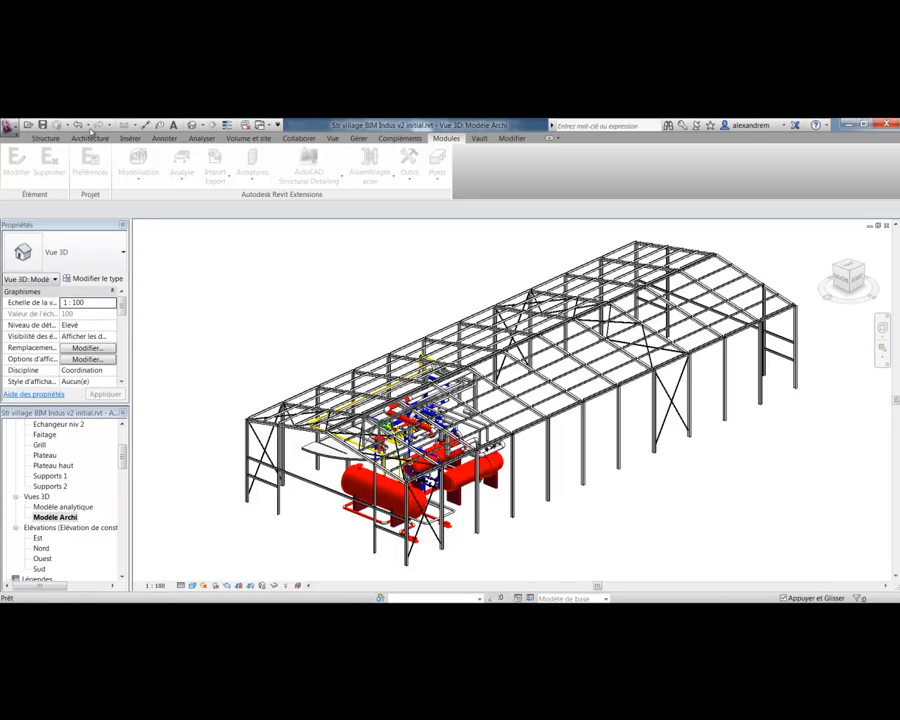
- Save the project and inspect the imported exchanger structure, selecting two of its IPE 240 columns beside the small red vessel on the plateau
{"action": "left_click", "coordinate": [43, 128]}
{"action": "middle_click_drag", "start_coordinate": [268, 305], "coordinate": [347, 278]}
{"action": "scroll", "coordinate": [423, 426], "scroll_direction": "up", "scroll_amount": 8}
{"action": "middle_click_drag", "start_coordinate": [423, 426], "coordinate": [430, 343]}
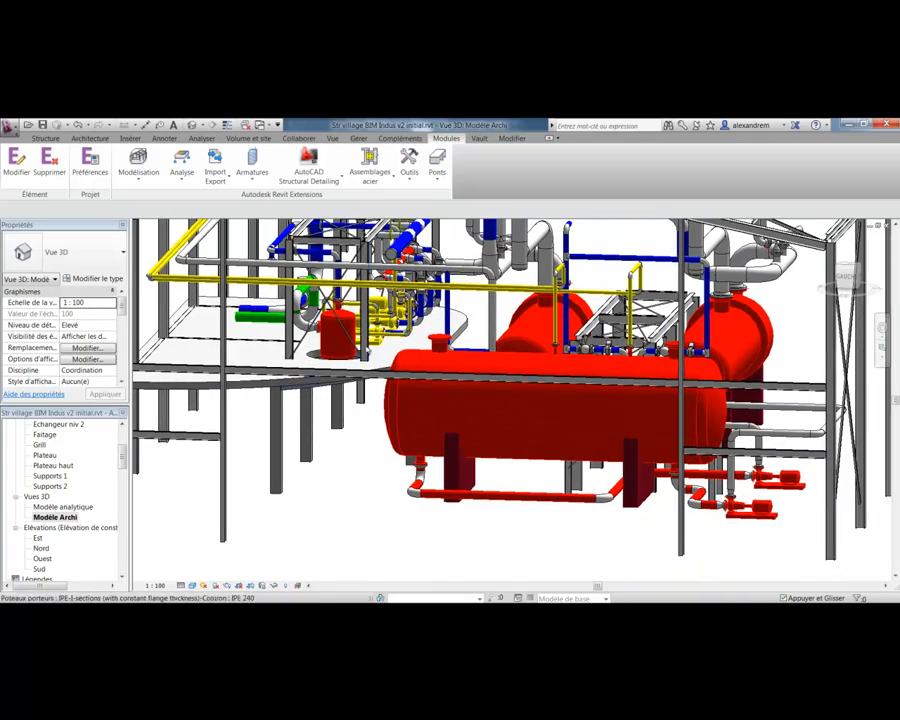
{"action": "left_click", "coordinate": [365, 343]}
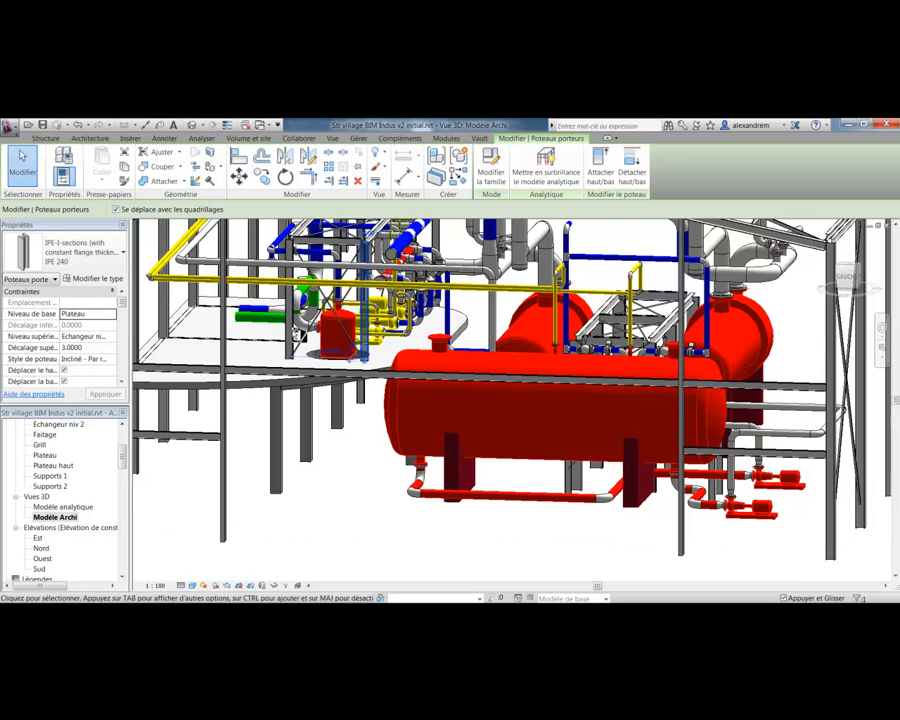
{"action": "left_click", "coordinate": [293, 338], "text": "ctrl"}
{"action": "middle_click_drag", "start_coordinate": [448, 348], "coordinate": [422, 415], "text": "shift"}
{"action": "scroll", "coordinate": [422, 415], "scroll_direction": "up", "scroll_amount": 3}
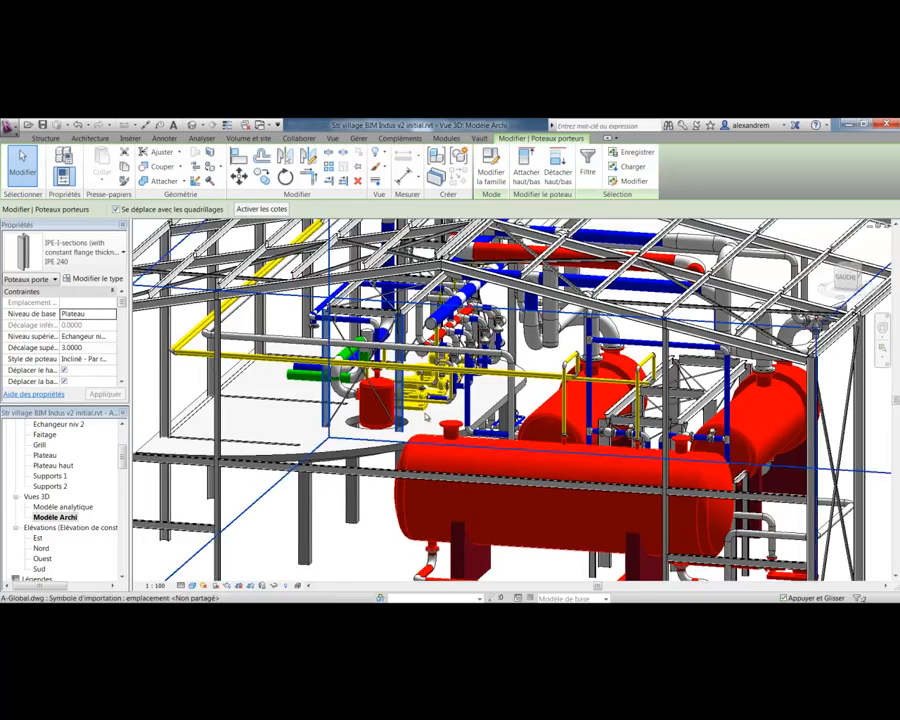
{"action": "scroll", "coordinate": [424, 416], "scroll_direction": "down", "scroll_amount": 2}
{"action": "scroll", "coordinate": [425, 416], "scroll_direction": "down", "scroll_amount": 2}
{"action": "key", "text": "Escape"}
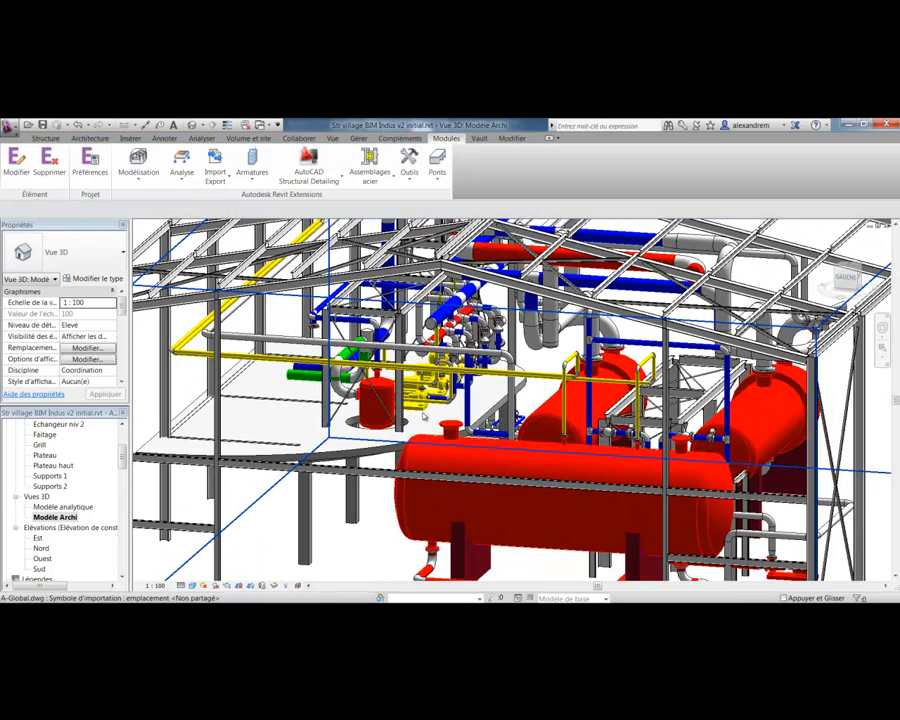
- Inspect the imported steel framing around the piping, ending up close at the pipe supports beneath the beams
{"action": "middle_click_drag", "start_coordinate": [346, 334], "coordinate": [701, 435], "text": "shift"}
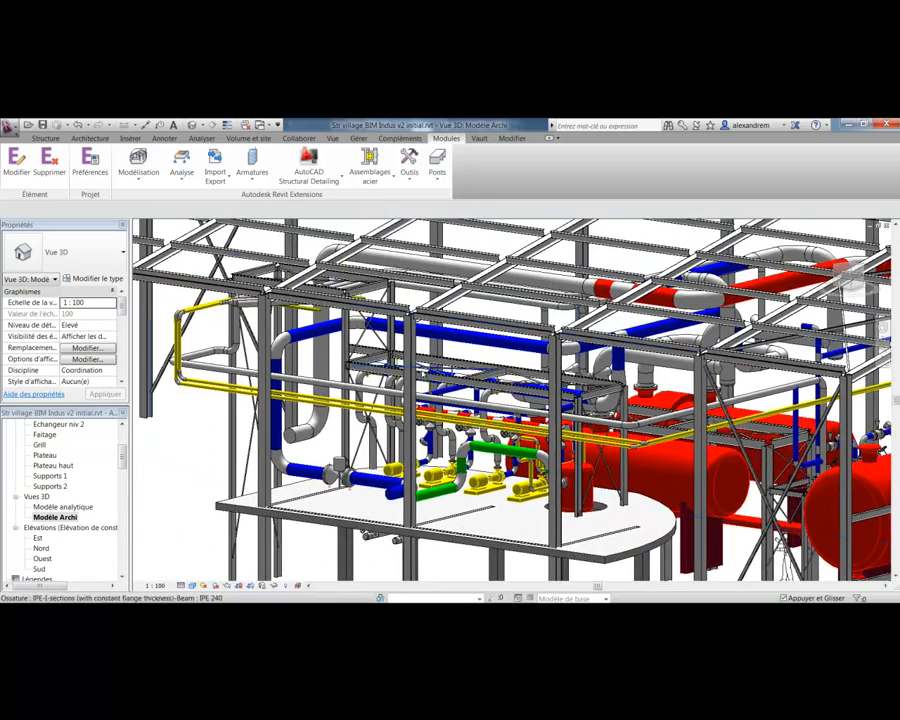
{"action": "scroll", "coordinate": [391, 360], "scroll_direction": "up", "scroll_amount": 4}
{"action": "middle_click_drag", "start_coordinate": [391, 360], "coordinate": [497, 432], "text": "shift"}
{"action": "middle_click_drag", "start_coordinate": [676, 296], "coordinate": [417, 420]}
{"action": "scroll", "coordinate": [417, 420], "scroll_direction": "up", "scroll_amount": 5}
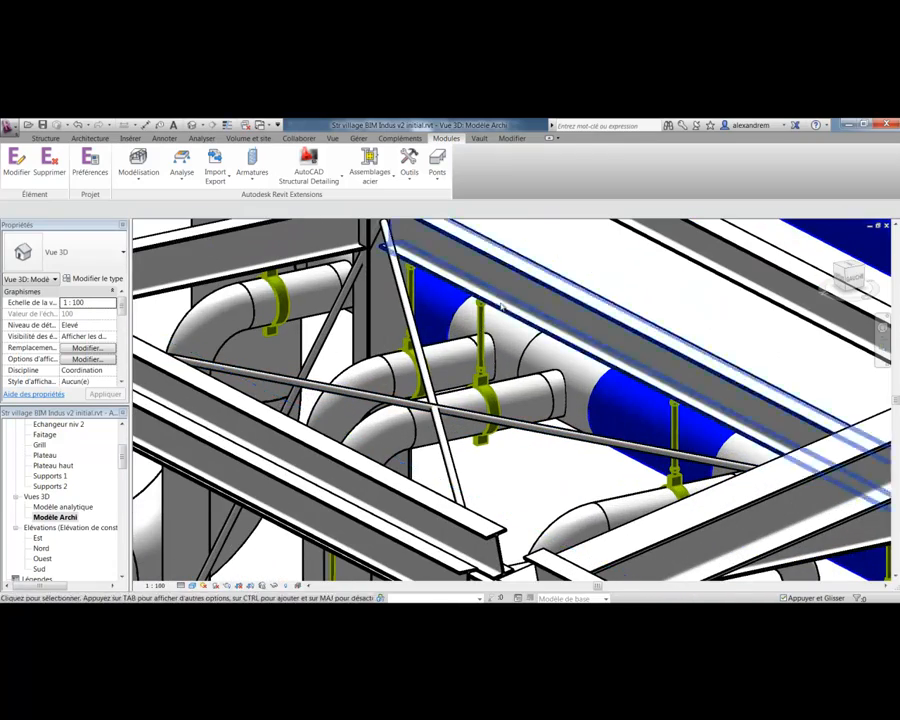
- Place point boundary conditions with state Verrouillé at the bases of the first columns along the hangar's long side in the analytical model
{"action": "scroll", "coordinate": [519, 290], "scroll_direction": "down", "scroll_amount": 5}
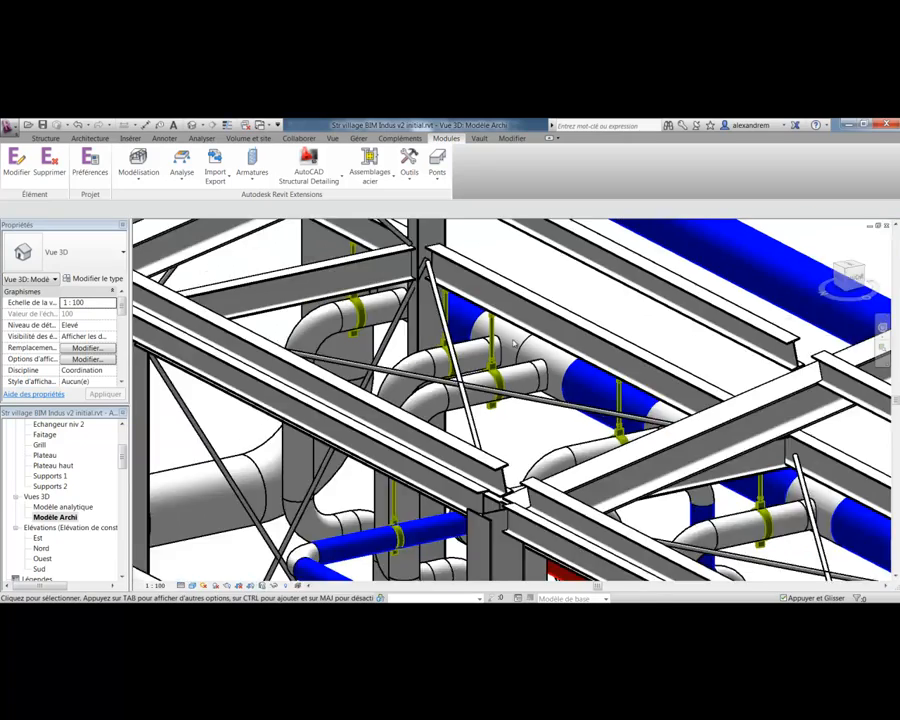
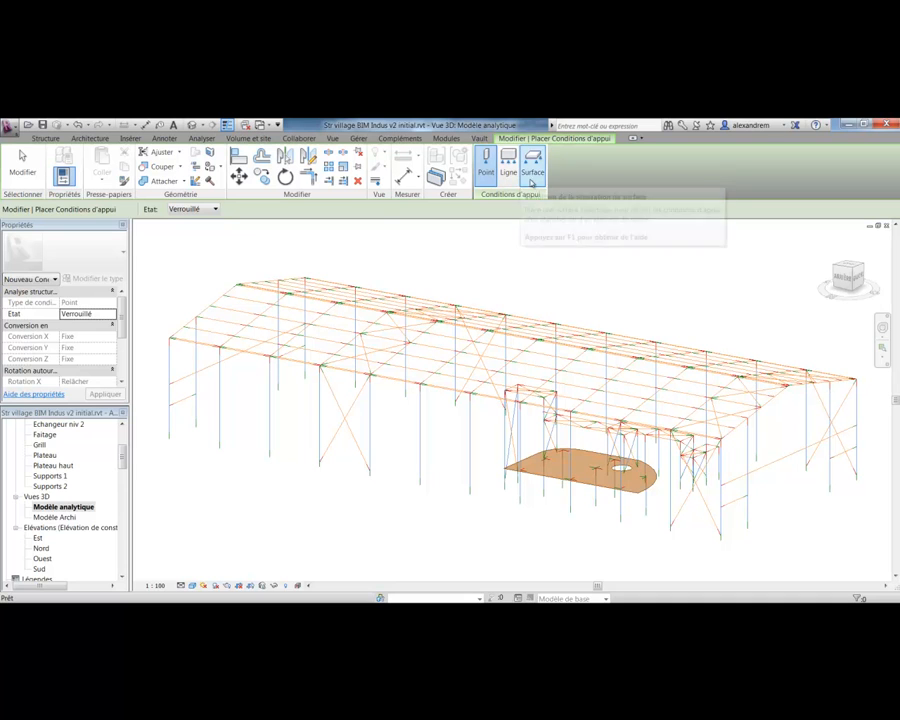
{"action": "scroll", "coordinate": [123, 318], "scroll_direction": "down", "scroll_amount": 1}
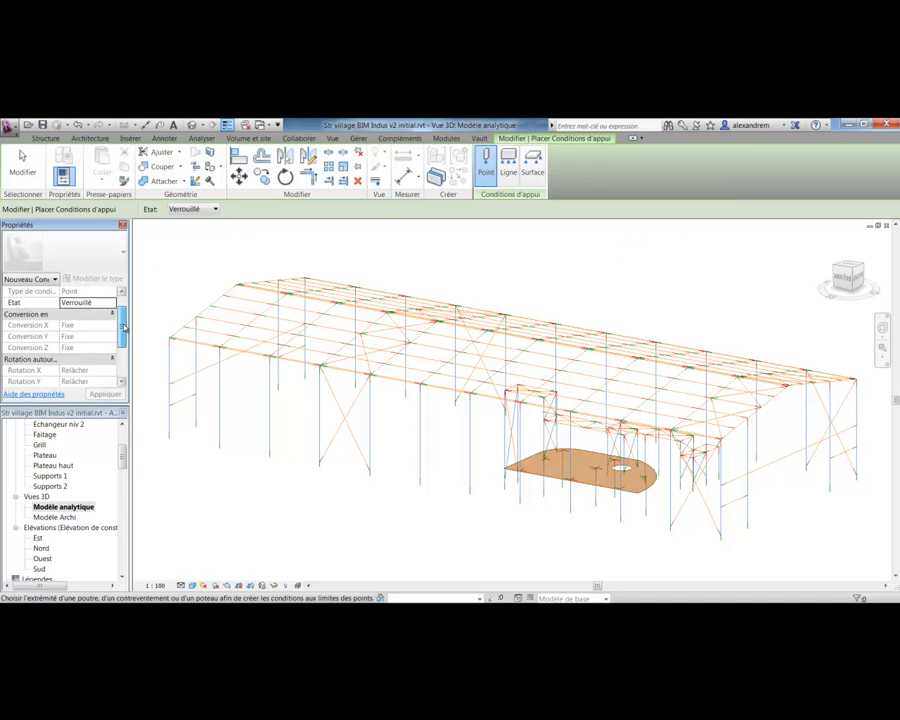
{"action": "scroll", "coordinate": [123, 326], "scroll_direction": "down", "scroll_amount": 3}
{"action": "scroll", "coordinate": [124, 318], "scroll_direction": "up", "scroll_amount": 4}
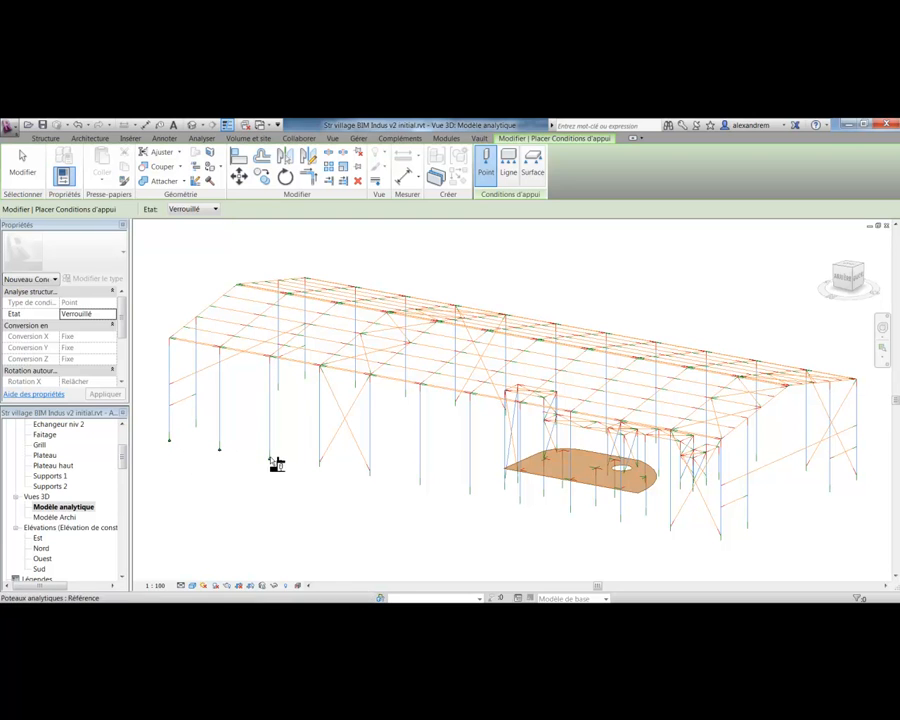
{"action": "scroll", "coordinate": [326, 475], "scroll_direction": "up", "scroll_amount": 10}
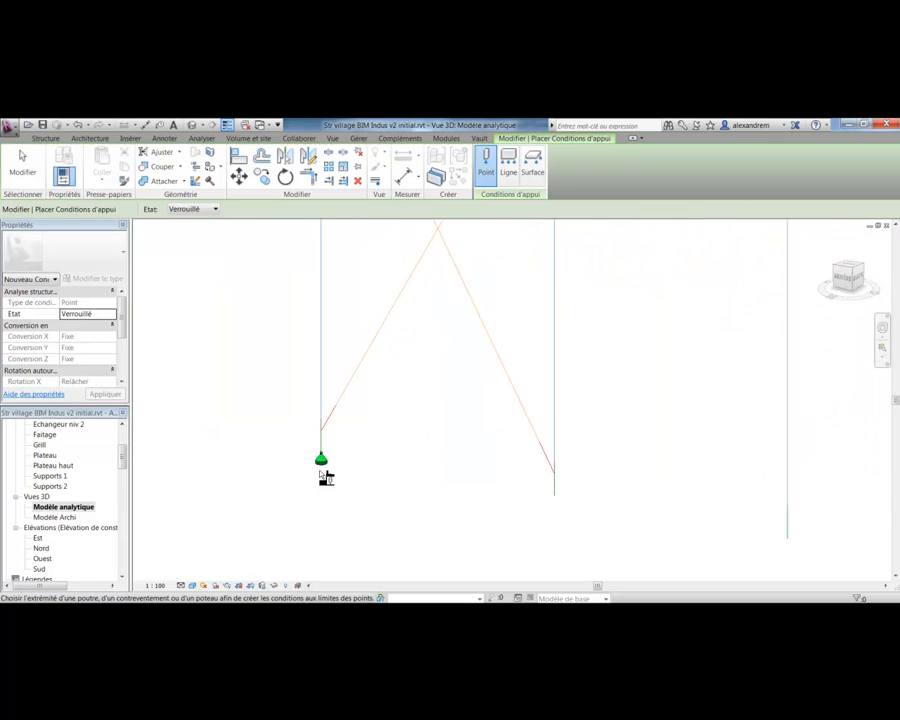
{"action": "scroll", "coordinate": [326, 478], "scroll_direction": "down", "scroll_amount": 10}
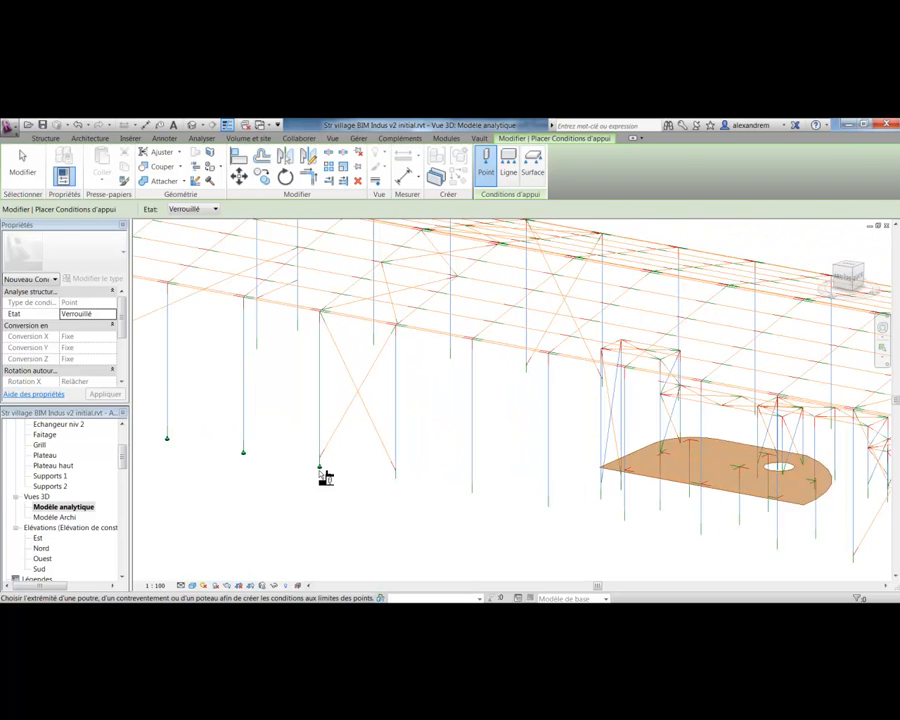
{"action": "right_click", "coordinate": [314, 343]}
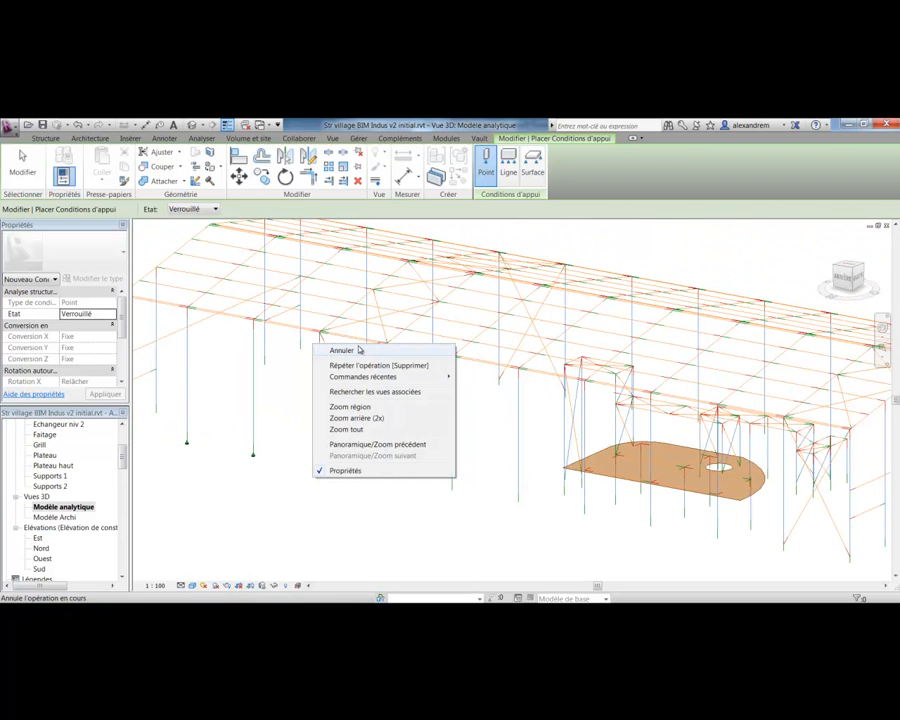
{"action": "left_click", "coordinate": [342, 350]}
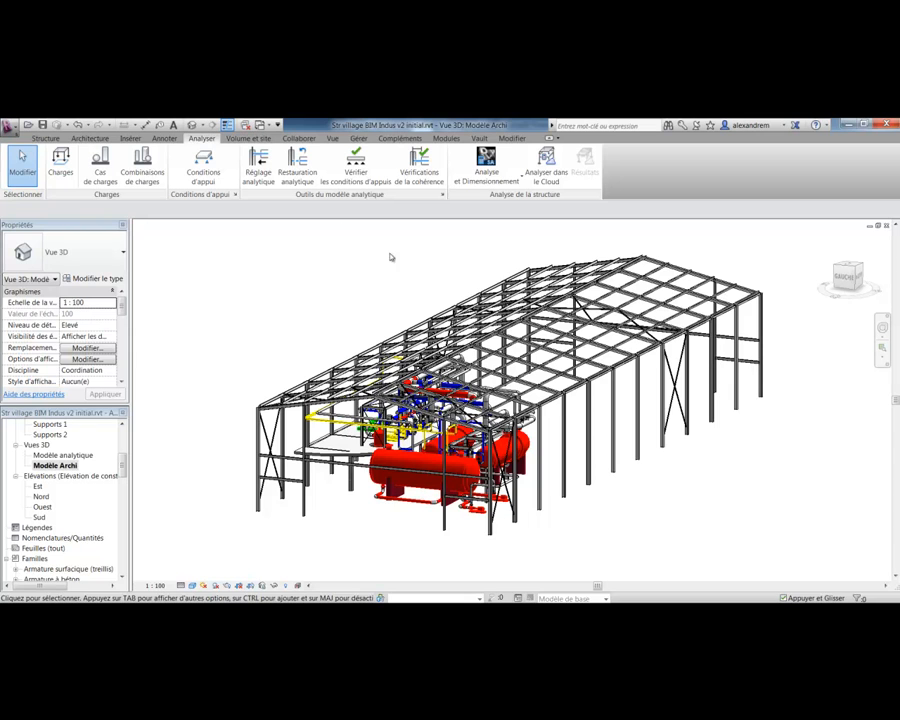
- Hide the imported A-Global.dwg in the Modèle Archi 3D view
{"action": "key", "text": "v"}
{"action": "key", "text": "g"}
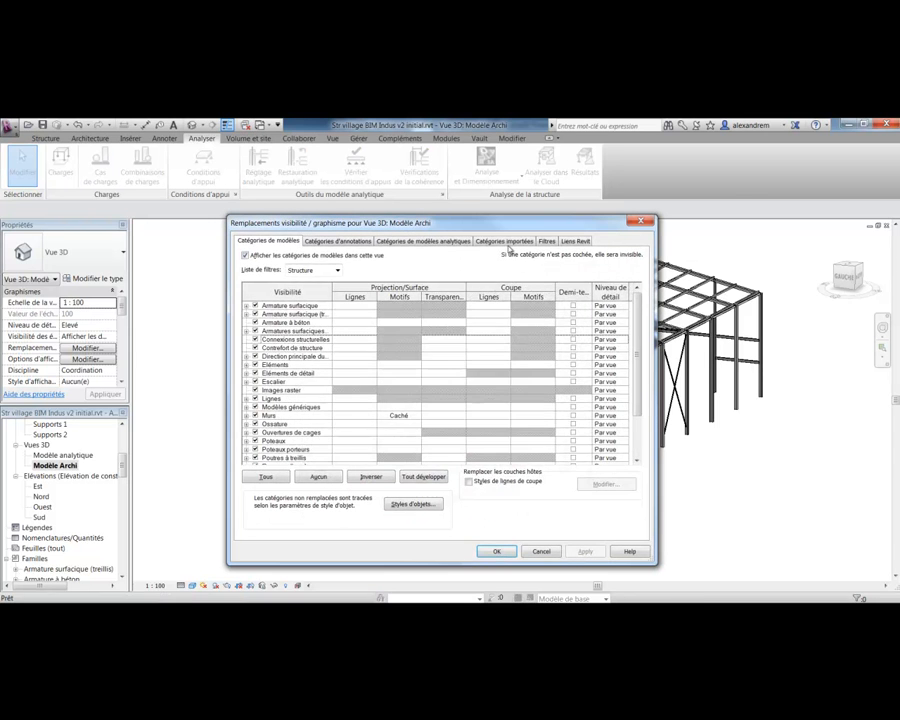
{"action": "left_click", "coordinate": [504, 241]}
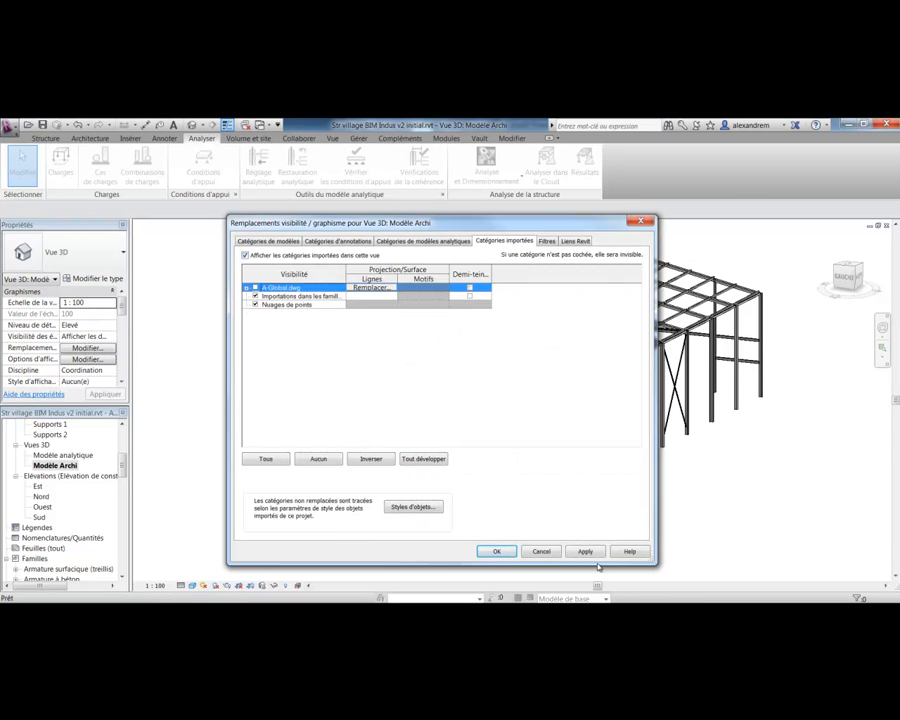
{"action": "left_click", "coordinate": [496, 551]}
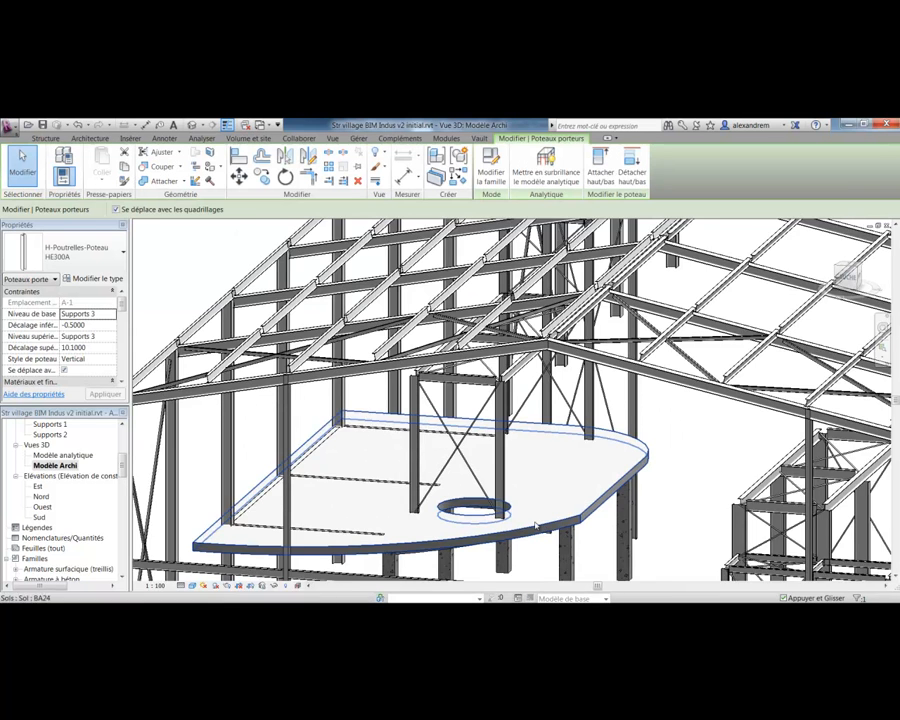
- Select all IPE 240 columns visible in the view around the plateau slab and detach the elements joined to them
{"action": "middle_click_drag", "start_coordinate": [535, 525], "coordinate": [502, 472], "text": "shift"}
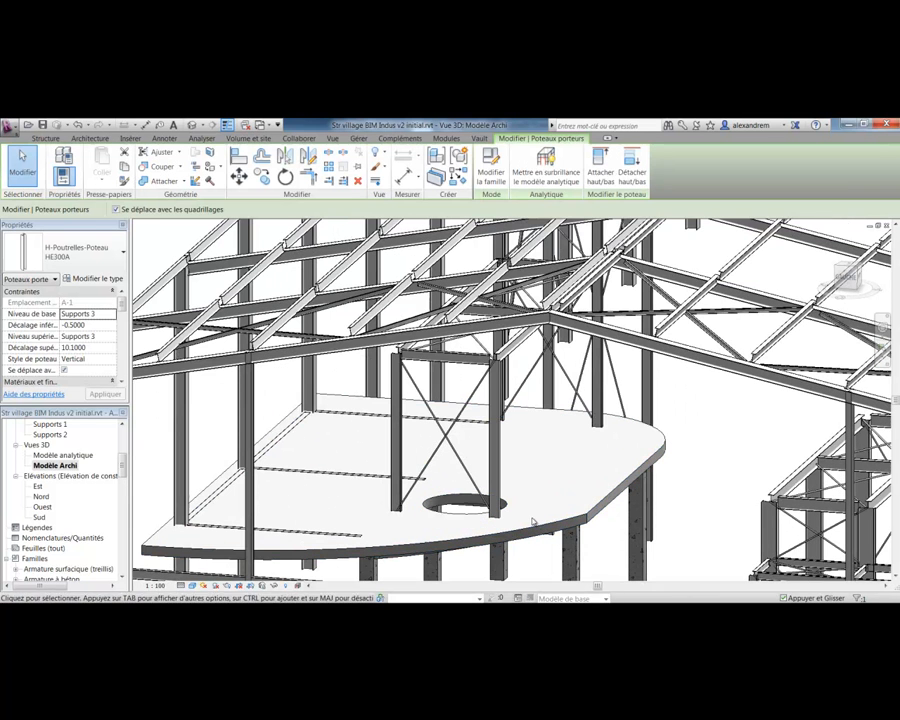
{"action": "right_click", "coordinate": [500, 471]}
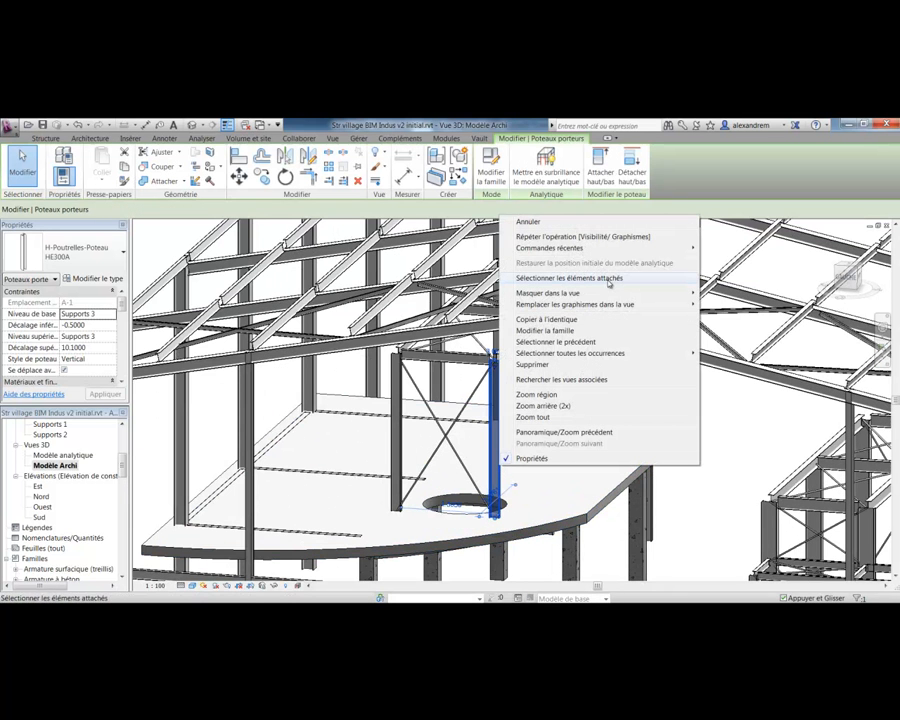
{"action": "left_click", "coordinate": [737, 347]}
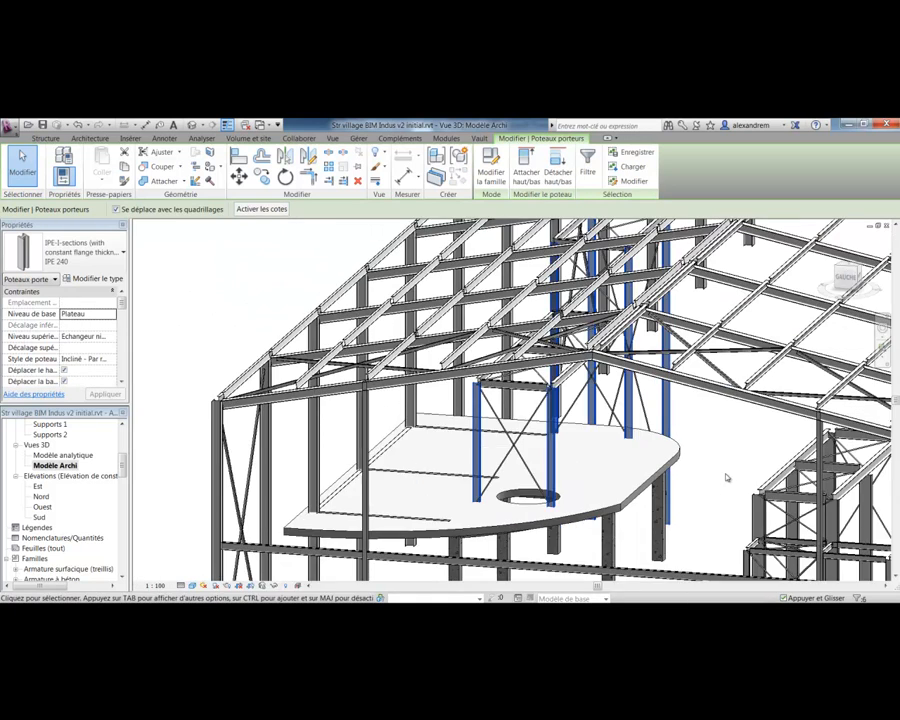
{"action": "middle_click_drag", "start_coordinate": [727, 478], "coordinate": [588, 444]}
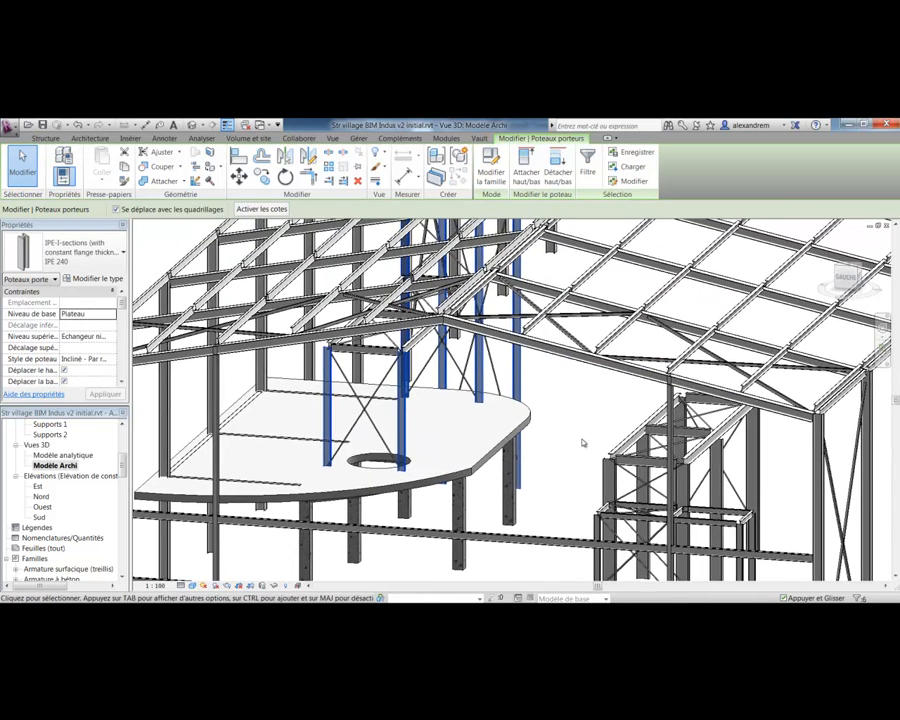
{"action": "scroll", "coordinate": [418, 441], "scroll_direction": "up", "scroll_amount": 4}
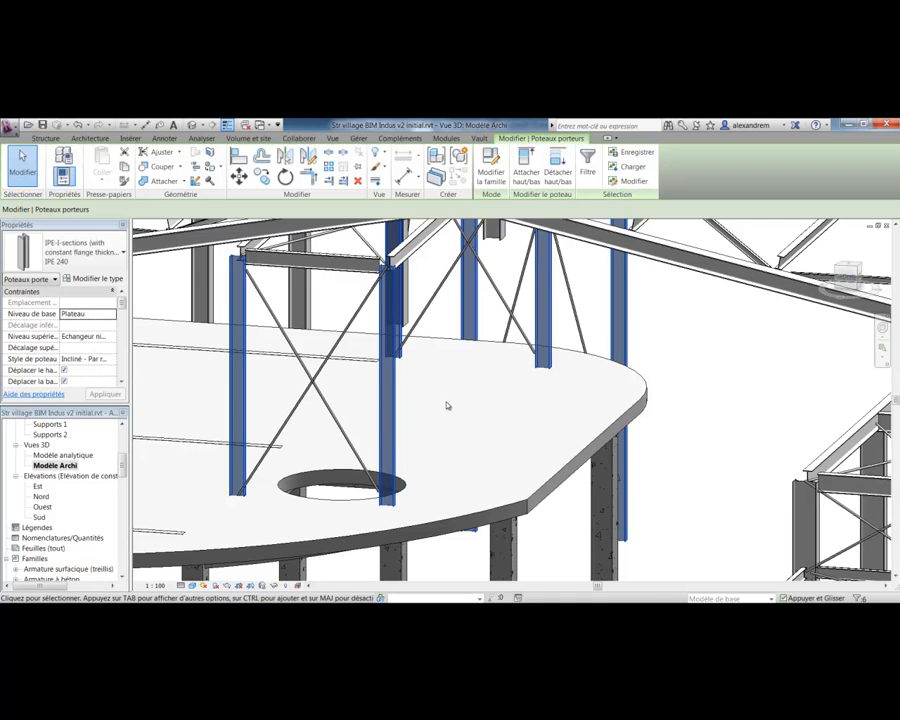
{"action": "key", "text": "Delete"}
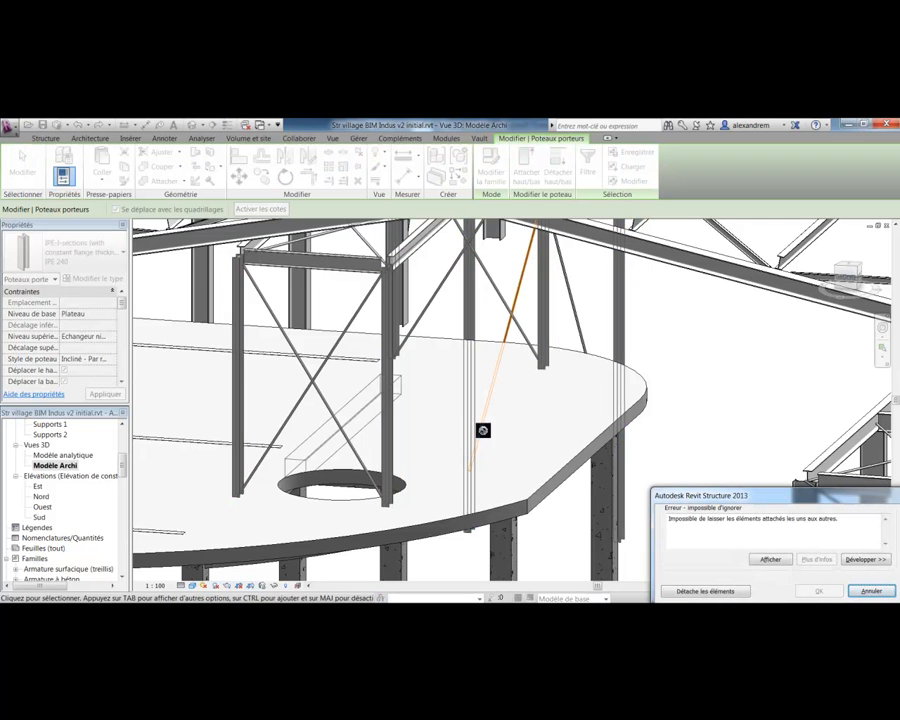
{"action": "left_click", "coordinate": [722, 594]}
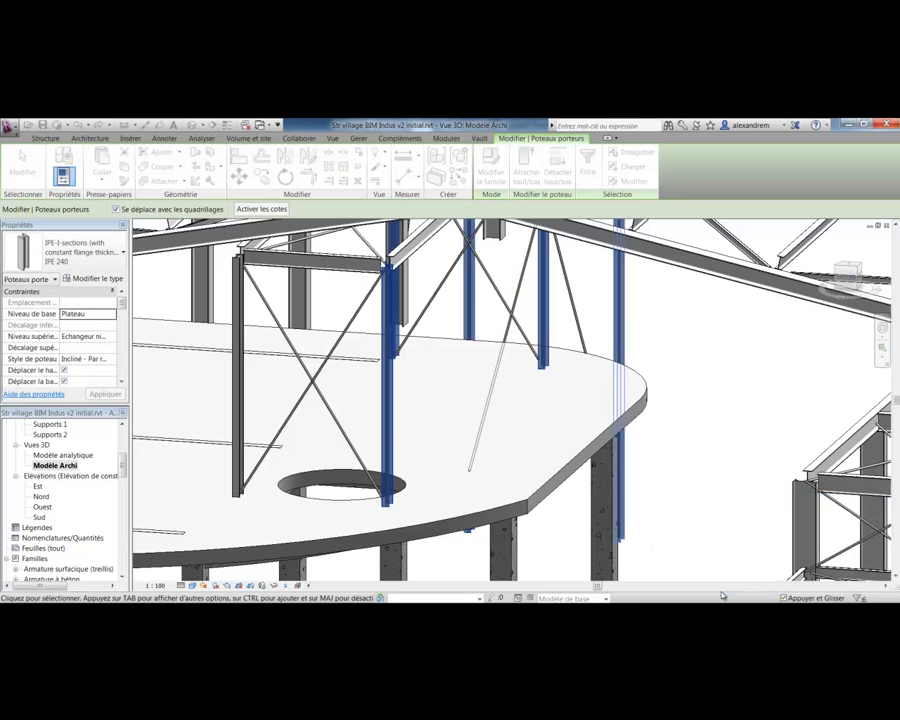
{"action": "middle_click_drag", "start_coordinate": [701, 539], "coordinate": [672, 531]}
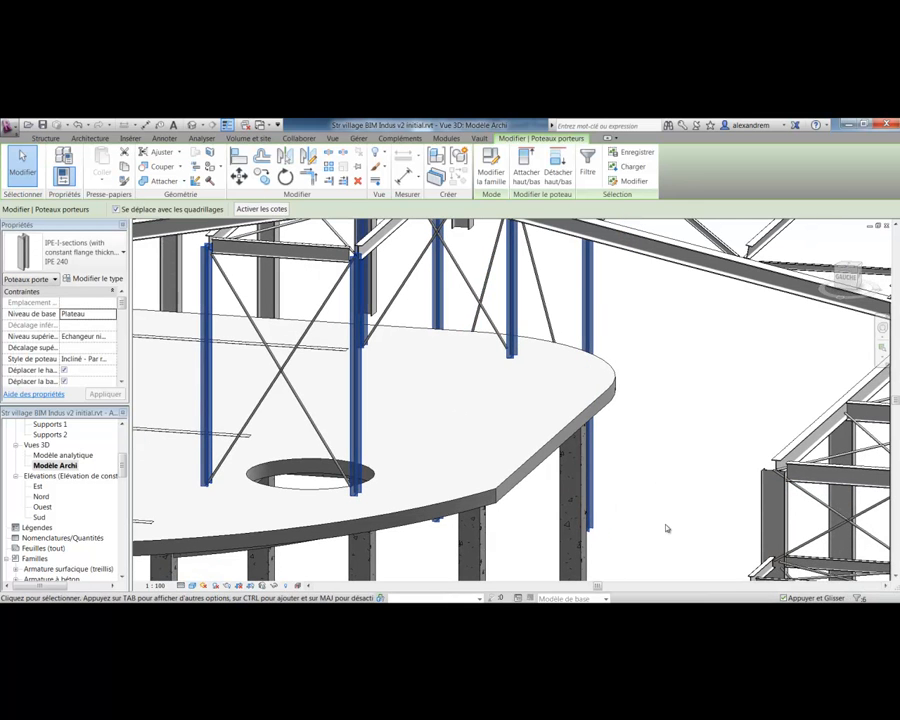
{"action": "left_click", "coordinate": [666, 528]}
- Select all IPE 400 columns visible in the view from the frame beside the plateau, and examine that frame up close
{"action": "scroll", "coordinate": [666, 528], "scroll_direction": "down", "scroll_amount": 3}
{"action": "middle_click_drag", "start_coordinate": [711, 540], "coordinate": [600, 460]}
{"action": "middle_click_drag", "start_coordinate": [711, 481], "coordinate": [498, 376]}
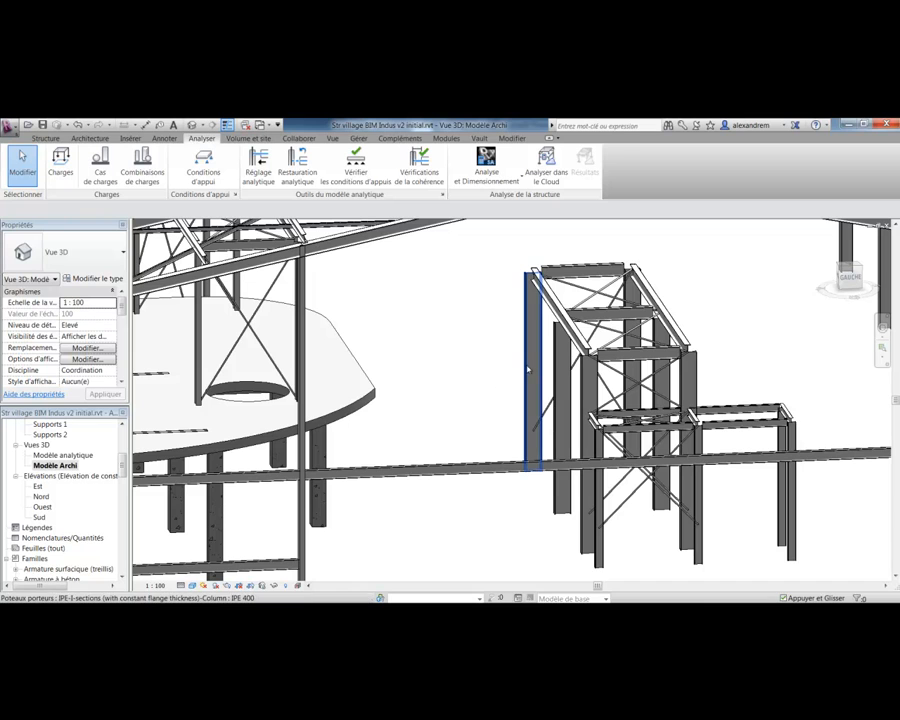
{"action": "left_click", "coordinate": [528, 370]}
{"action": "right_click", "coordinate": [512, 373]}
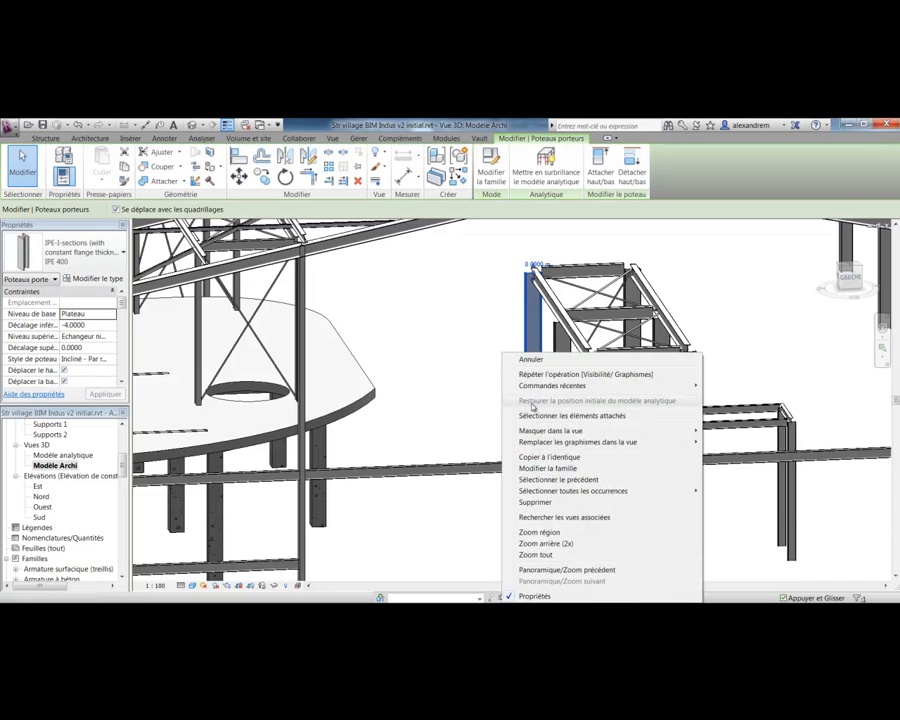
{"action": "mouse_move", "coordinate": [591, 491]}
{"action": "left_click", "coordinate": [740, 494]}
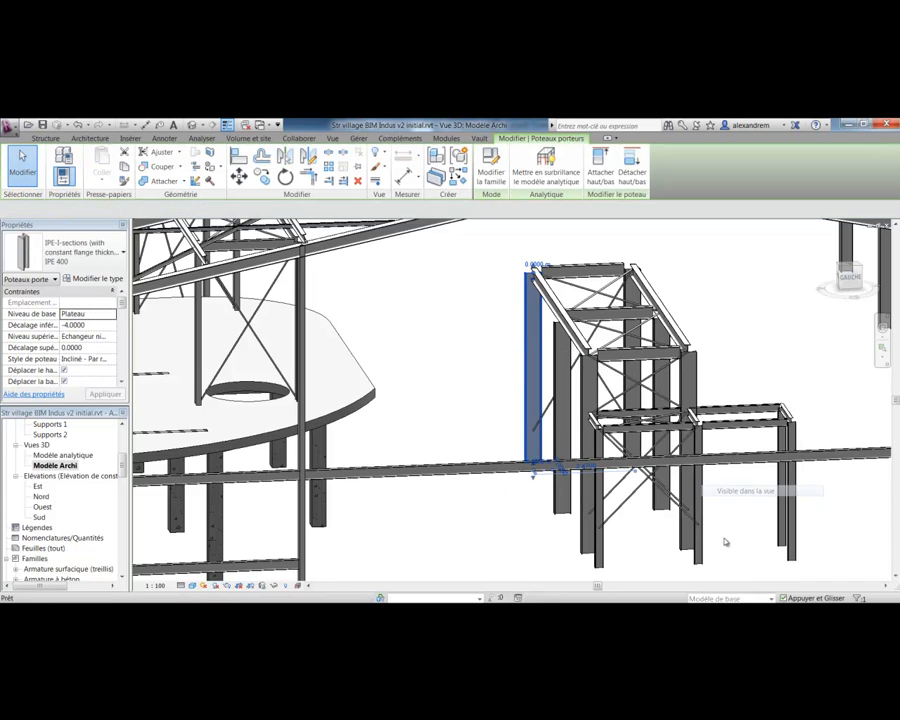
{"action": "left_click", "coordinate": [490, 402]}
{"action": "middle_click_drag", "start_coordinate": [490, 402], "coordinate": [585, 479], "text": "shift"}
{"action": "scroll", "coordinate": [585, 479], "scroll_direction": "up", "scroll_amount": 5}
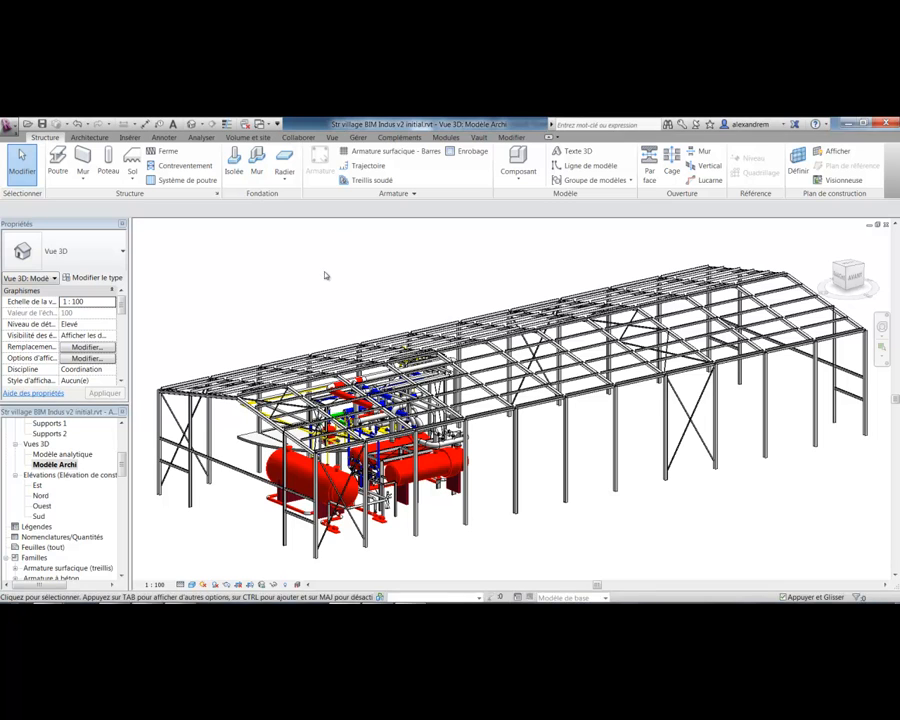
- View the levels and piping in the Est elevation, and return to the Modèle Archi 3D view
{"action": "scroll", "coordinate": [126, 468], "scroll_direction": "up", "scroll_amount": 2}
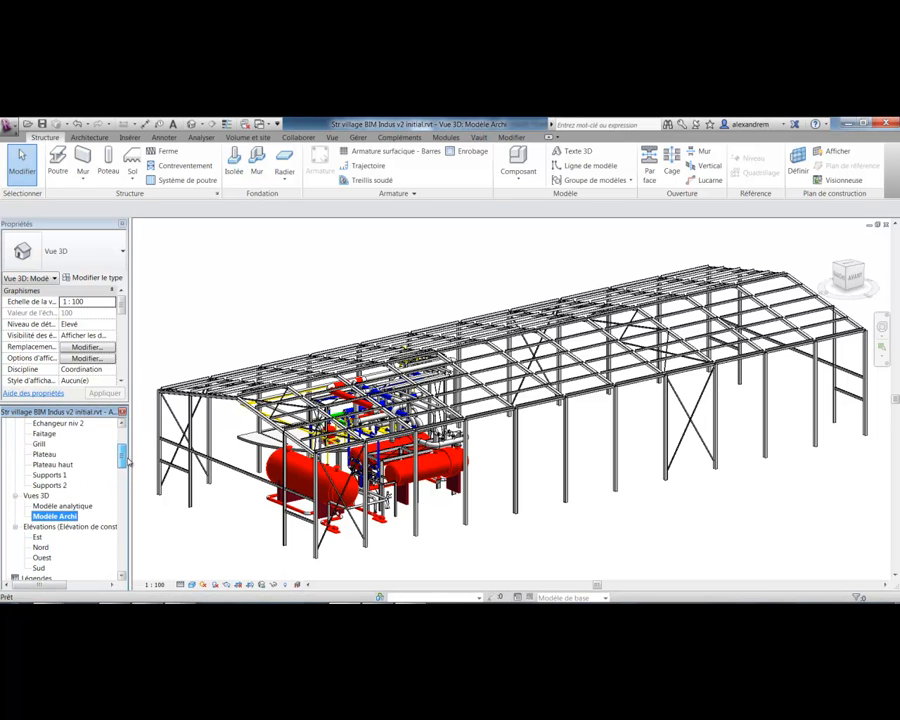
{"action": "left_click", "coordinate": [37, 496]}
{"action": "double_click", "coordinate": [37, 496]}
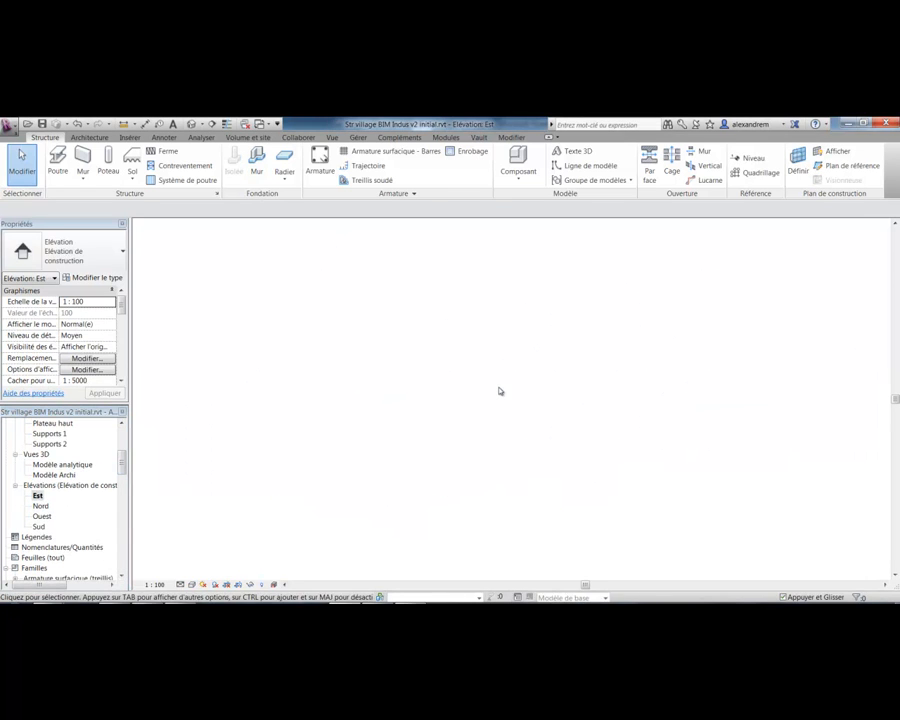
{"action": "scroll", "coordinate": [469, 454], "scroll_direction": "up", "scroll_amount": 5}
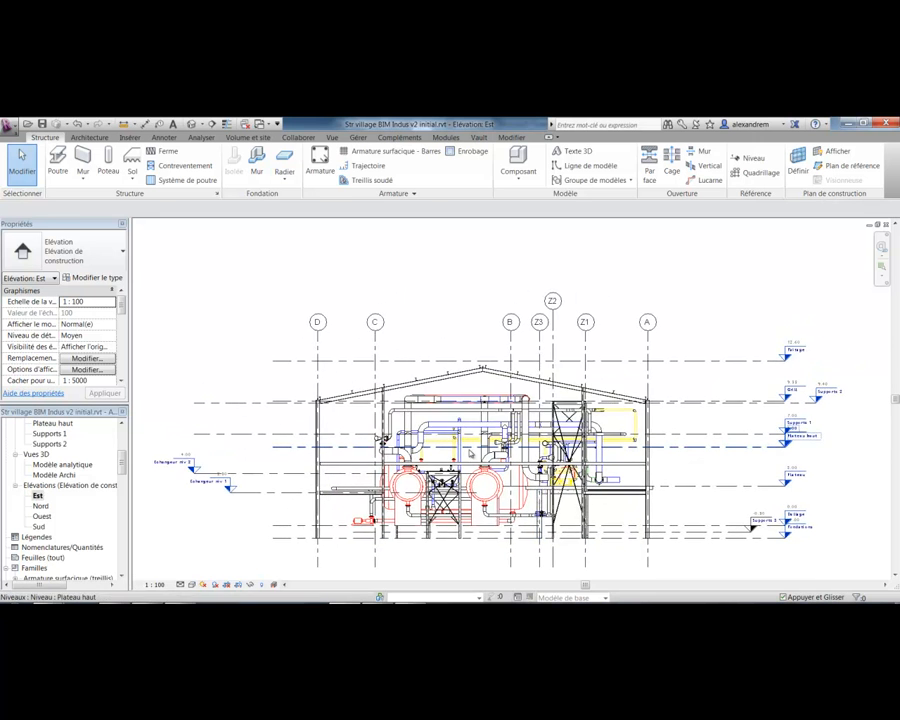
{"action": "double_click", "coordinate": [54, 475]}
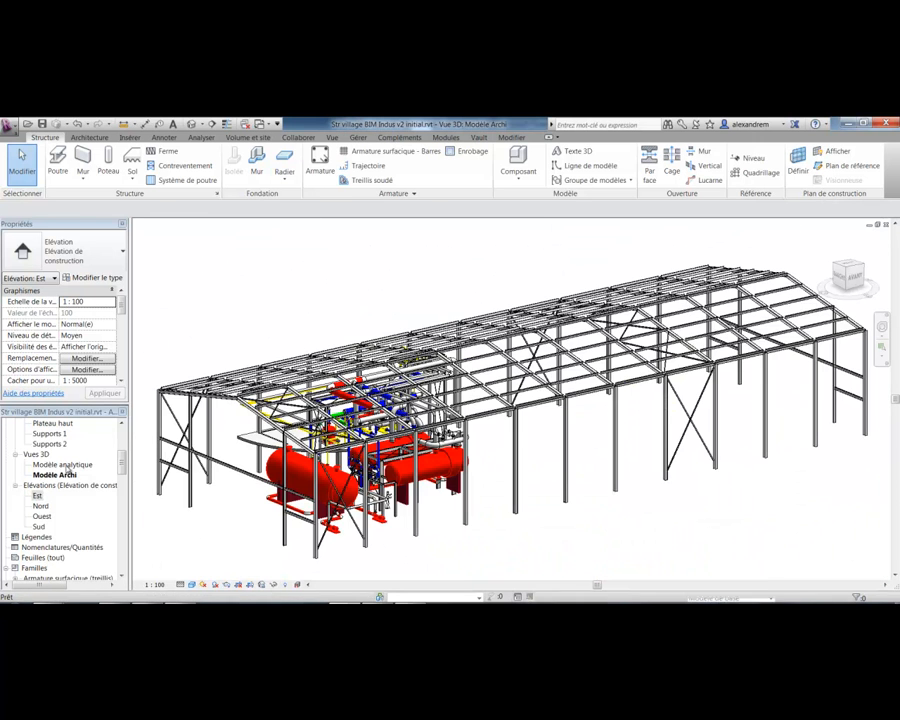
- Open the Nord elevation and set its visual style to Image filaire to show the piping through the structure
{"action": "double_click", "coordinate": [40, 506]}
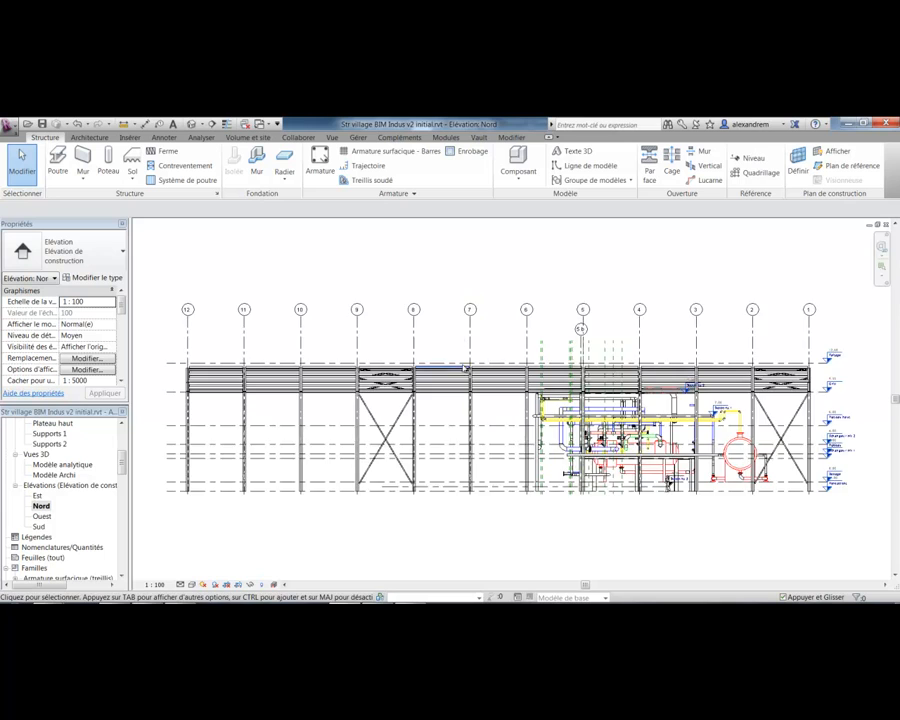
{"action": "scroll", "coordinate": [384, 413], "scroll_direction": "up", "scroll_amount": 8}
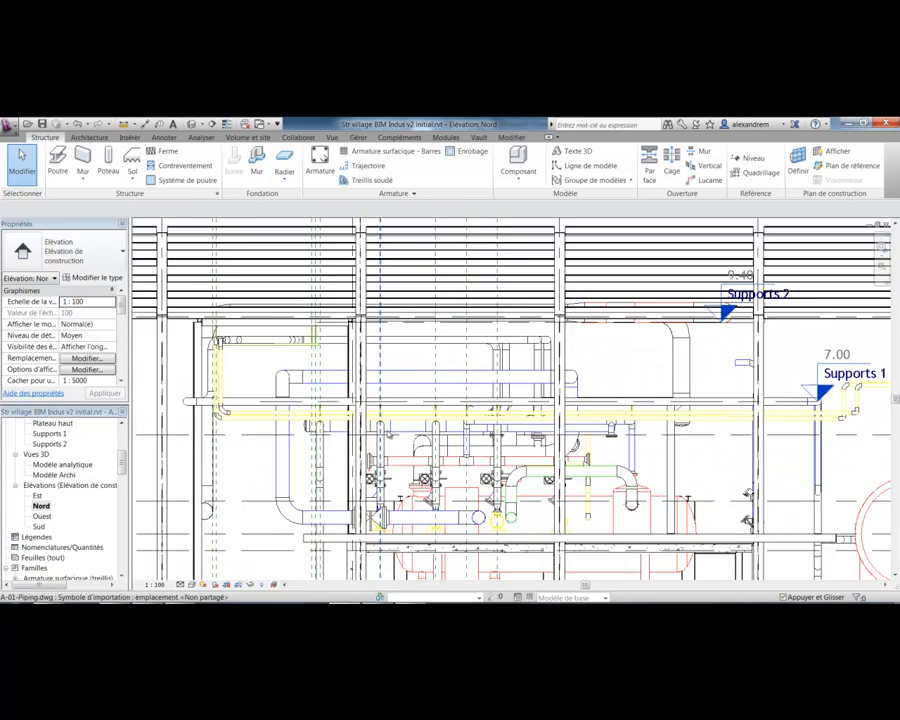
{"action": "middle_click_drag", "start_coordinate": [434, 432], "coordinate": [402, 403]}
{"action": "left_click", "coordinate": [192, 584]}
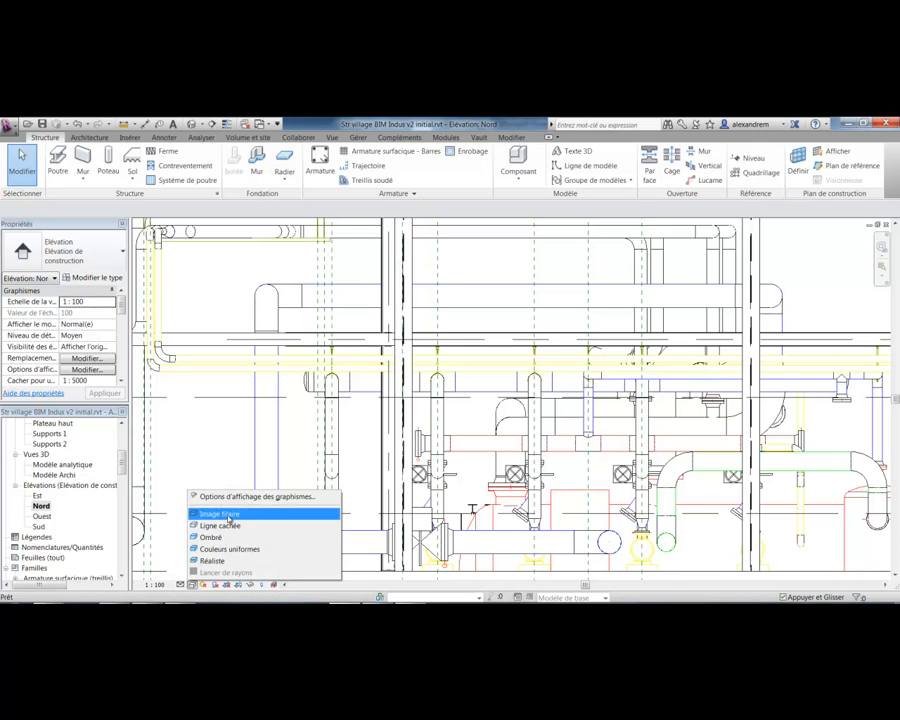
{"action": "left_click", "coordinate": [222, 522]}
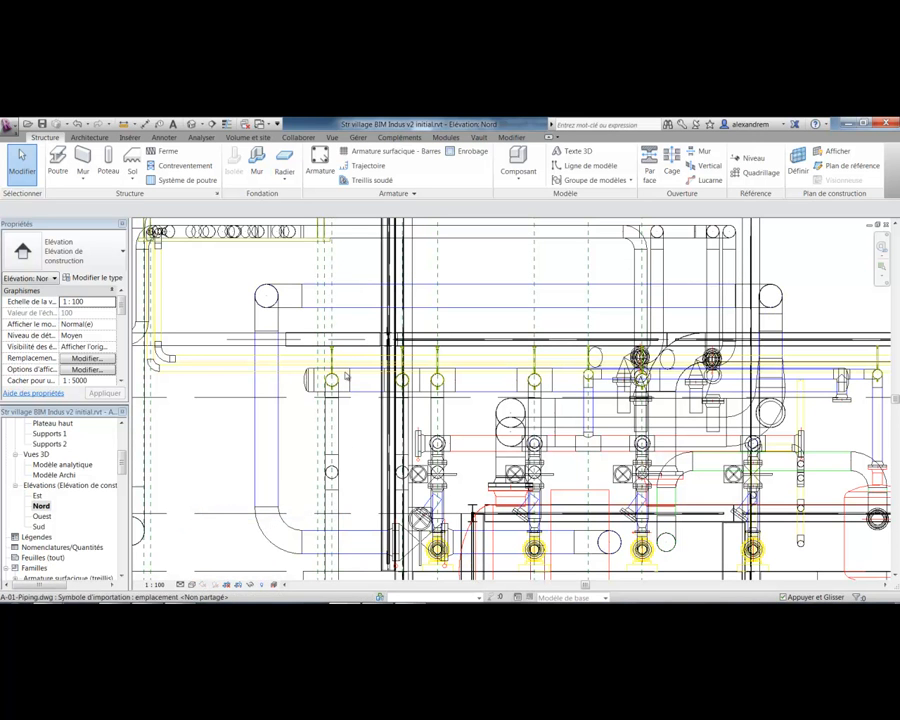
- Select the Supports 1 level near the pipe hangers in the Nord elevation and set its elevation to 7
{"action": "scroll", "coordinate": [366, 450], "scroll_direction": "up", "scroll_amount": 5}
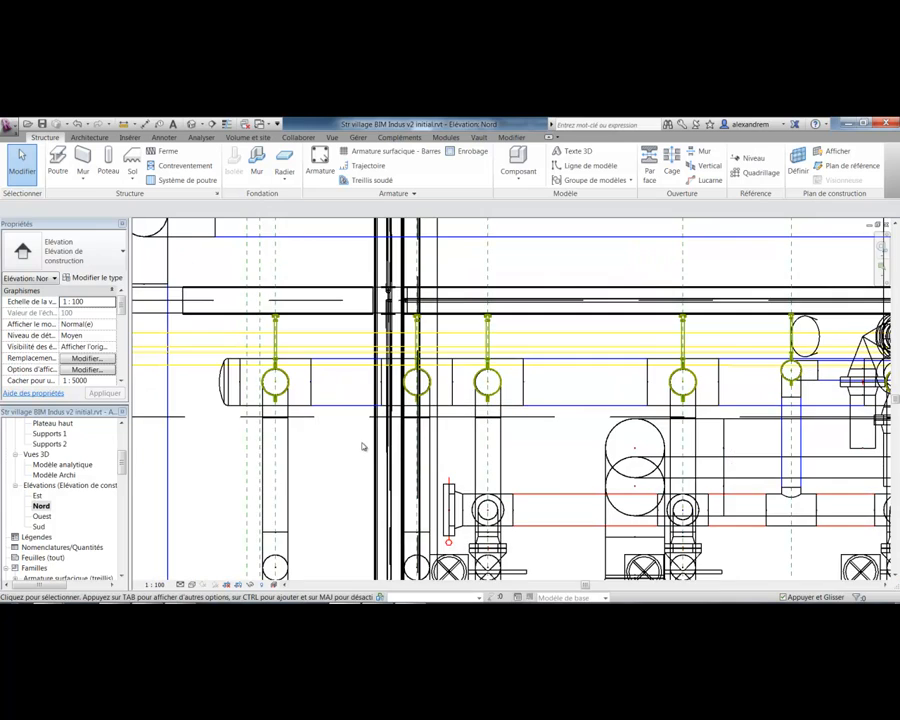
{"action": "scroll", "coordinate": [360, 446], "scroll_direction": "down", "scroll_amount": 2}
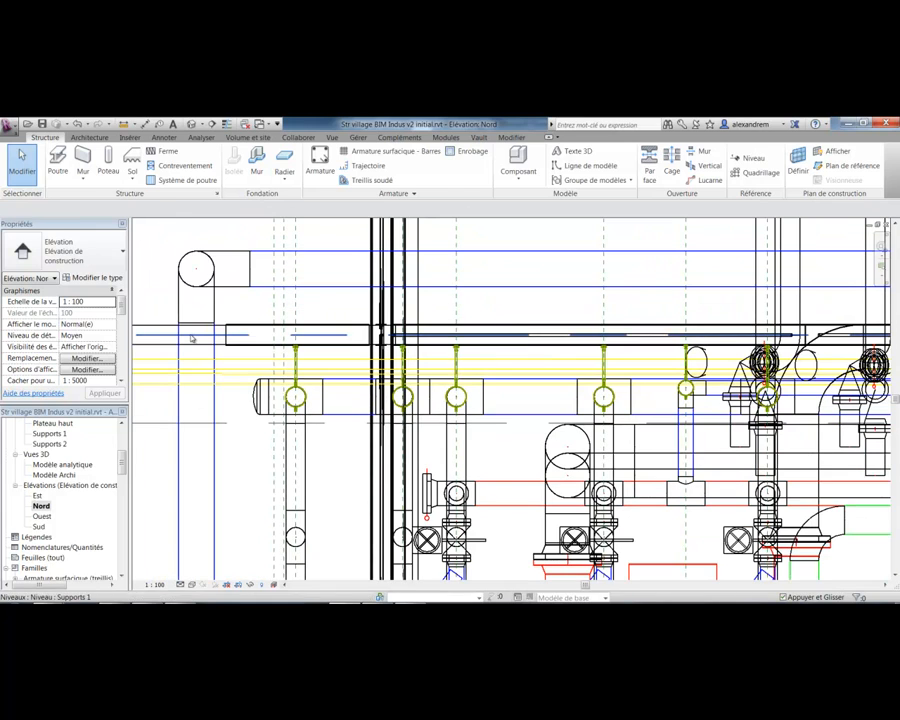
{"action": "left_click", "coordinate": [498, 434]}
{"action": "scroll", "coordinate": [490, 400], "scroll_direction": "down", "scroll_amount": 3}
{"action": "scroll", "coordinate": [476, 329], "scroll_direction": "up", "scroll_amount": 2}
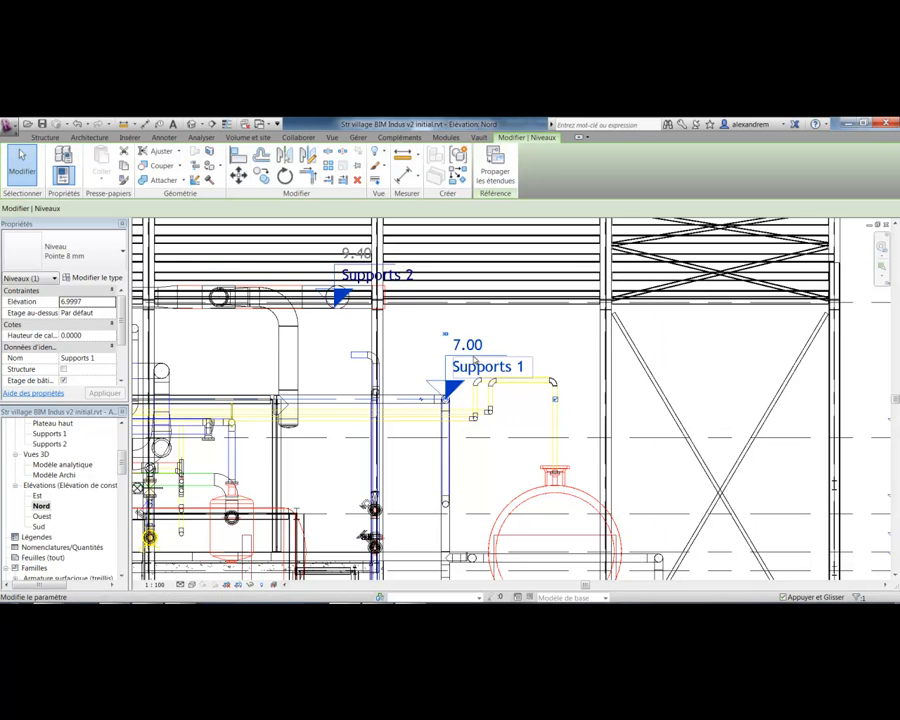
{"action": "left_click", "coordinate": [467, 345]}
{"action": "type", "text": "7"}
{"action": "key", "text": "Return"}
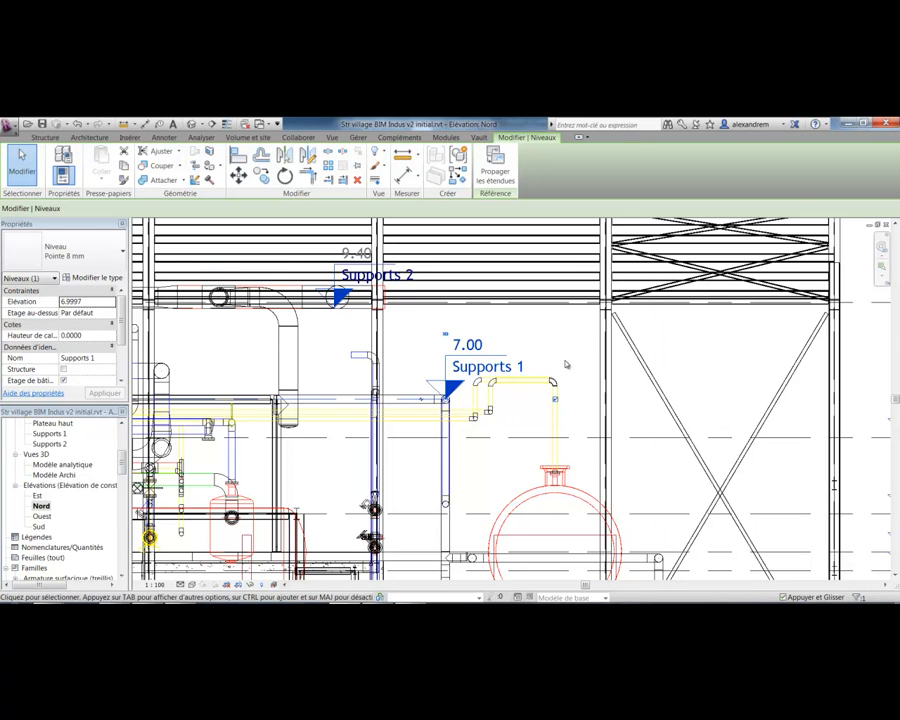
- Deselect the Supports 1 level and open the Supports 1 plan view at the analytical frame
{"action": "key", "text": "Escape"}
{"action": "right_click", "coordinate": [580, 380]}
{"action": "key", "text": "Escape"}
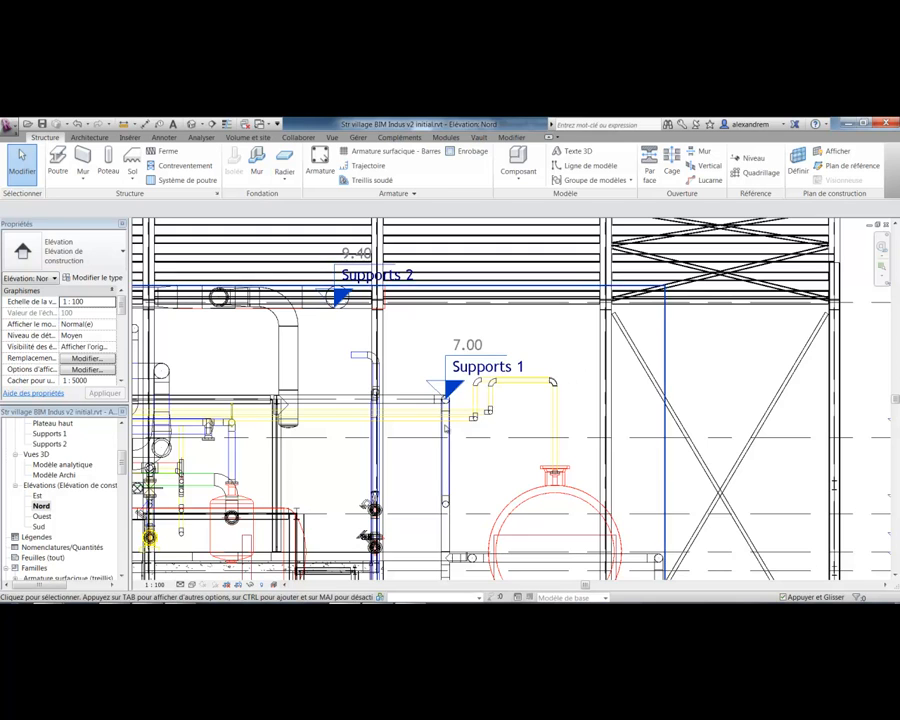
{"action": "middle_click_drag", "start_coordinate": [517, 433], "coordinate": [749, 411]}
{"action": "scroll", "coordinate": [665, 415], "scroll_direction": "down", "scroll_amount": 2}
{"action": "middle_click_drag", "start_coordinate": [647, 418], "coordinate": [693, 383]}
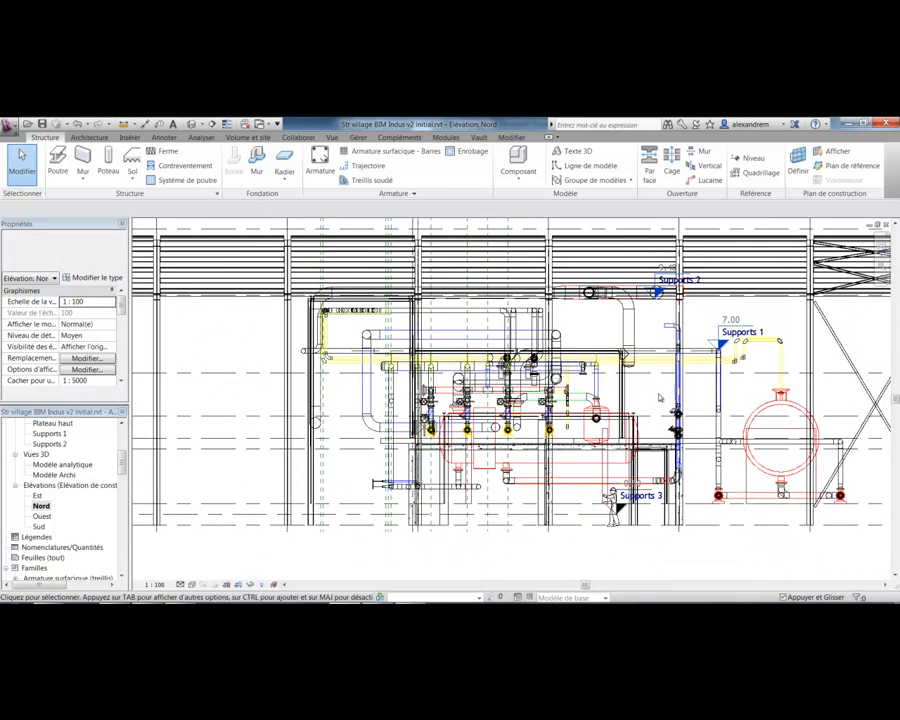
{"action": "middle_click_drag", "start_coordinate": [492, 305], "coordinate": [517, 345]}
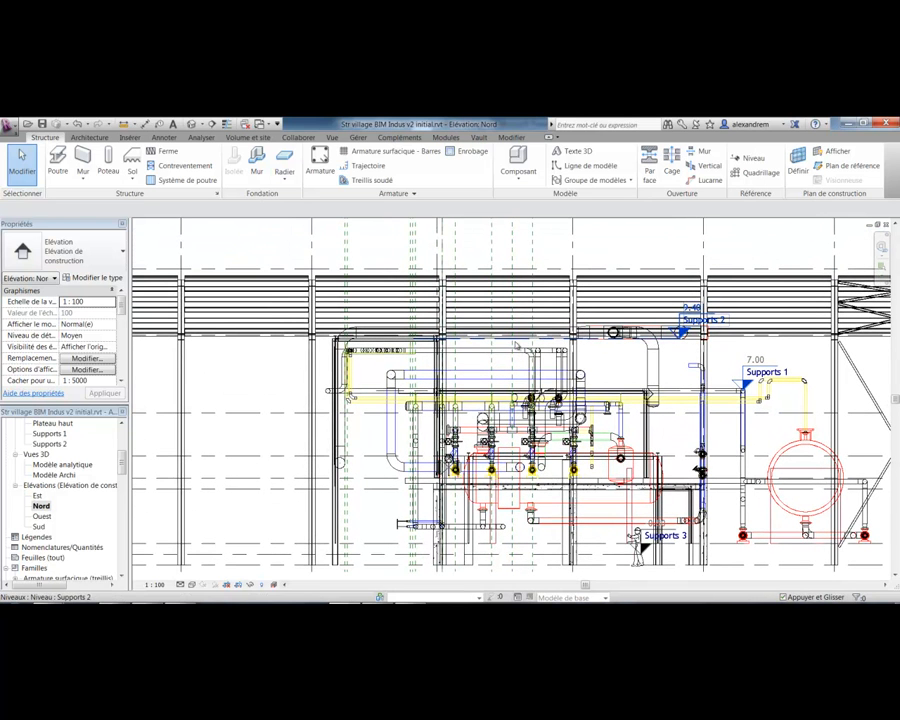
{"action": "left_click", "coordinate": [57, 435]}
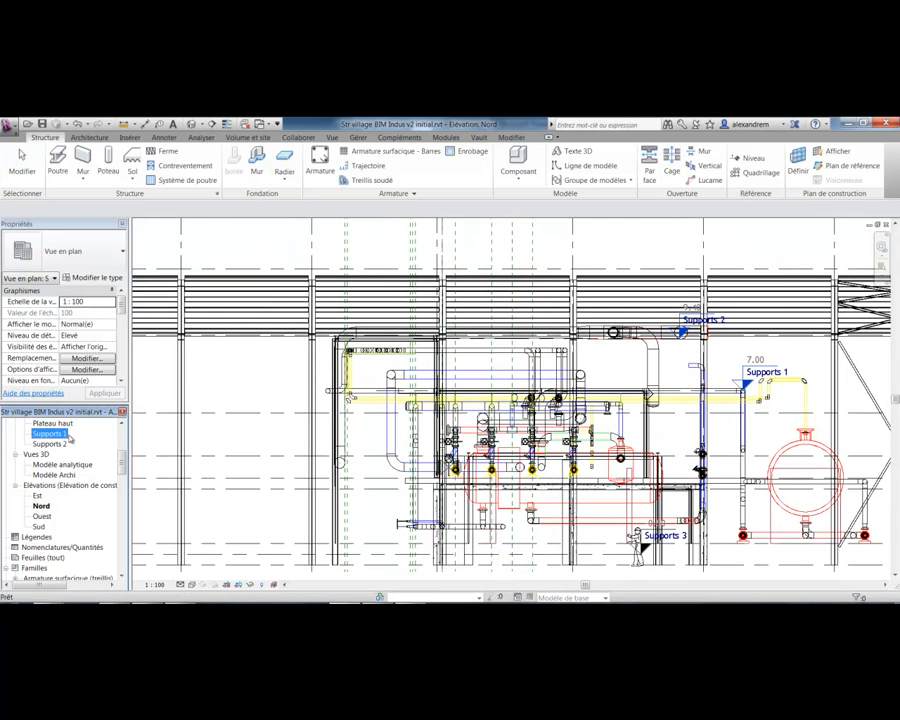
{"action": "double_click", "coordinate": [50, 434]}
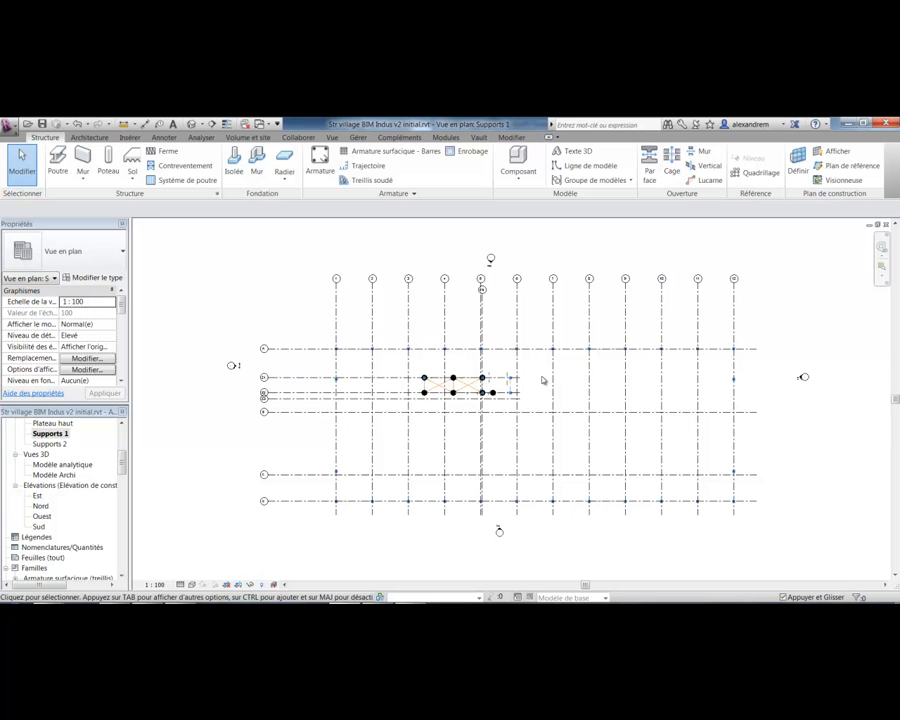
{"action": "scroll", "coordinate": [463, 428], "scroll_direction": "up", "scroll_amount": 5}
{"action": "middle_click_drag", "start_coordinate": [468, 433], "coordinate": [464, 364]}
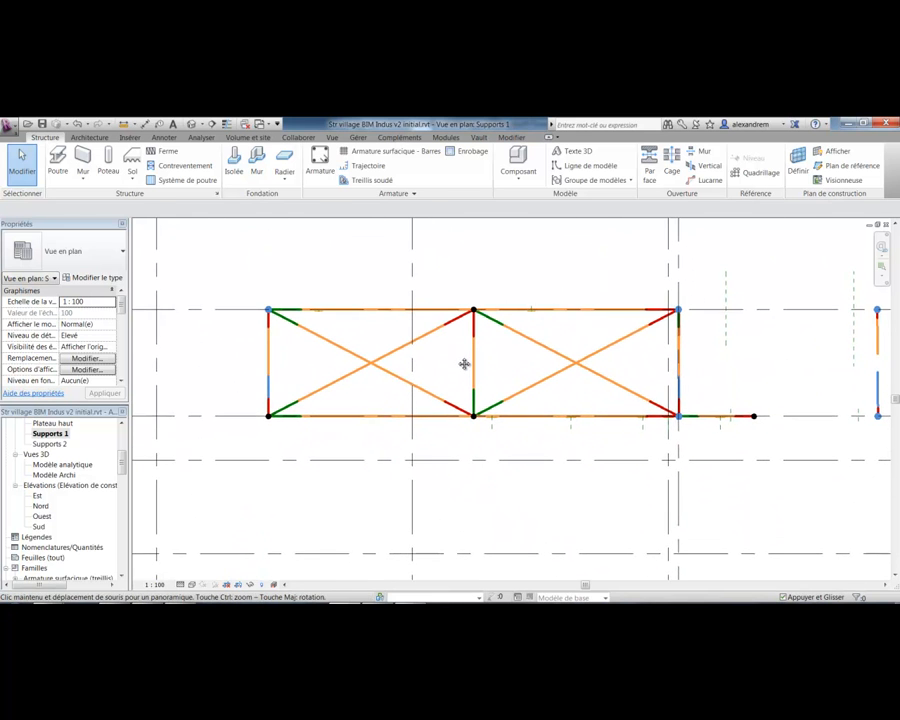
- Switch the Supports 1 plan to thin line display around the frame's analytical beams
{"action": "left_click", "coordinate": [426, 310]}
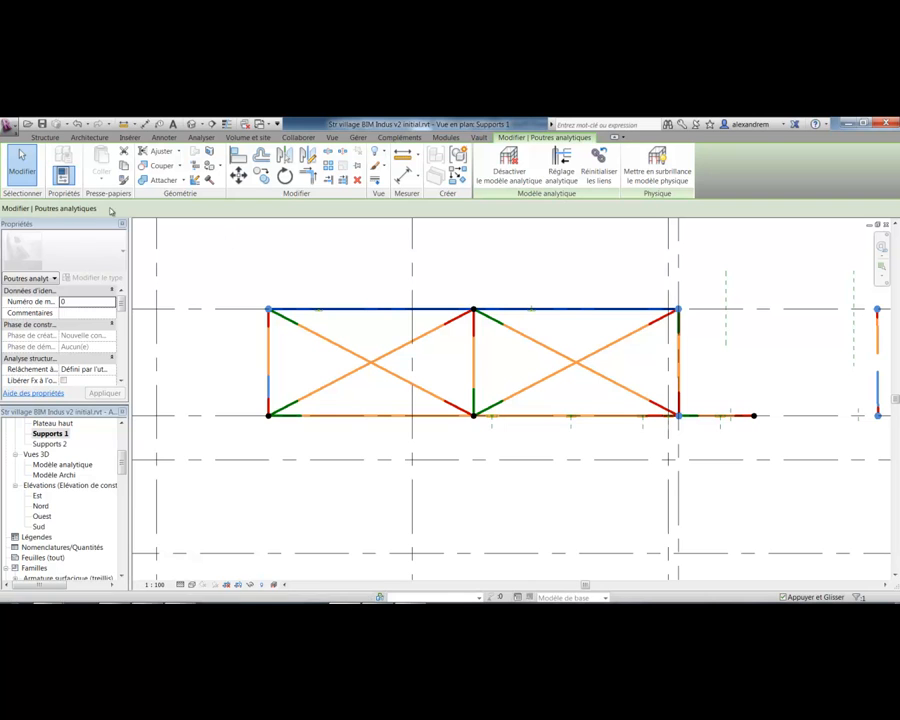
{"action": "left_click", "coordinate": [423, 376]}
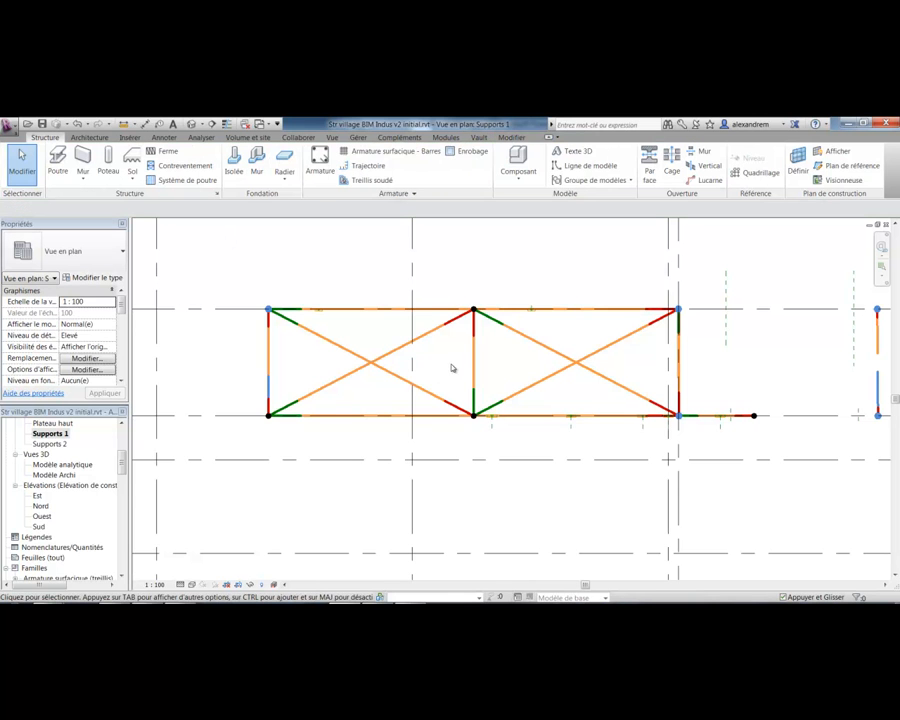
{"action": "scroll", "coordinate": [372, 358], "scroll_direction": "up", "scroll_amount": 5}
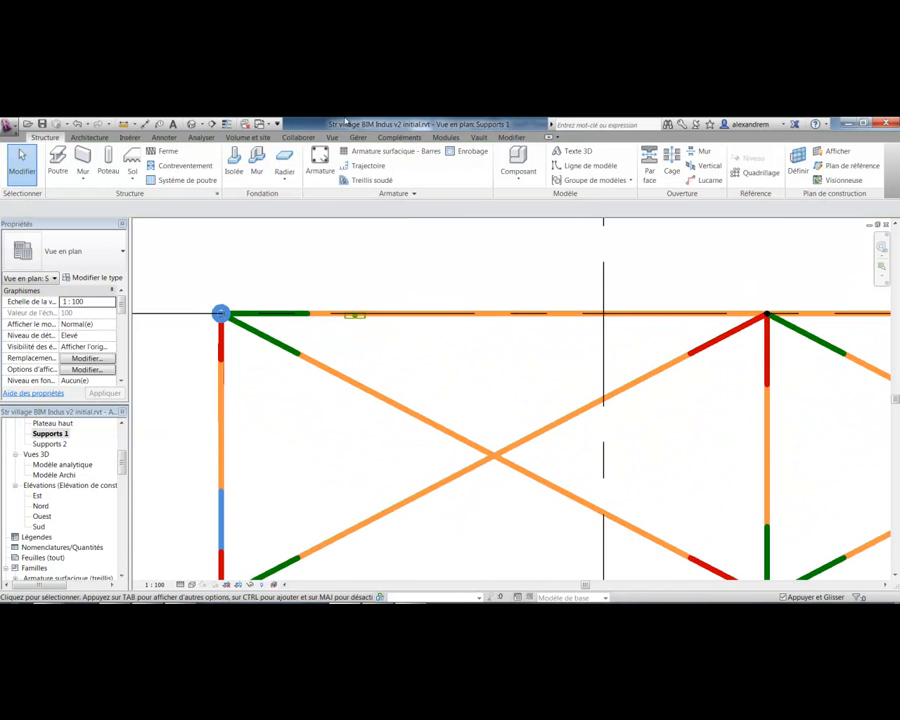
{"action": "left_click", "coordinate": [227, 124]}
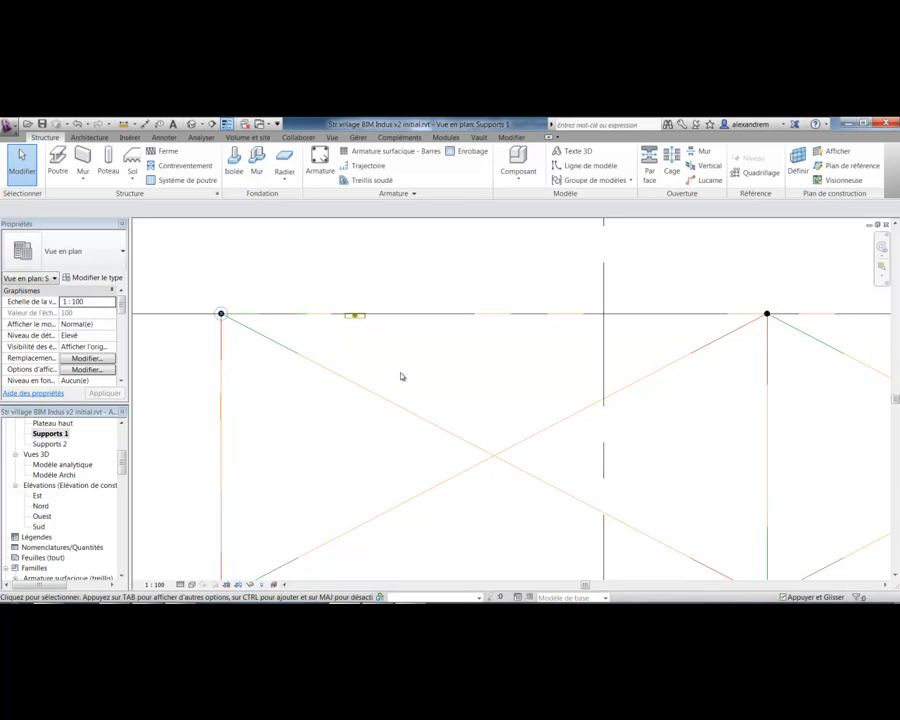
- Draw a vertical reference plane through the centre of the first pipe hanger on the frame's upper beam
{"action": "scroll", "coordinate": [364, 340], "scroll_direction": "up", "scroll_amount": 5}
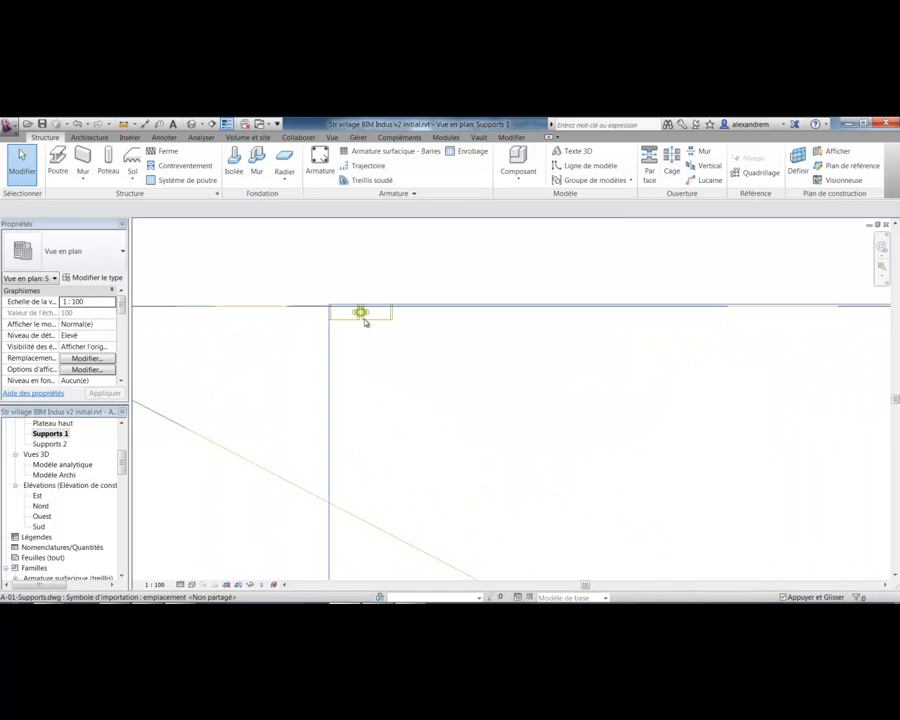
{"action": "scroll", "coordinate": [367, 333], "scroll_direction": "up", "scroll_amount": 5}
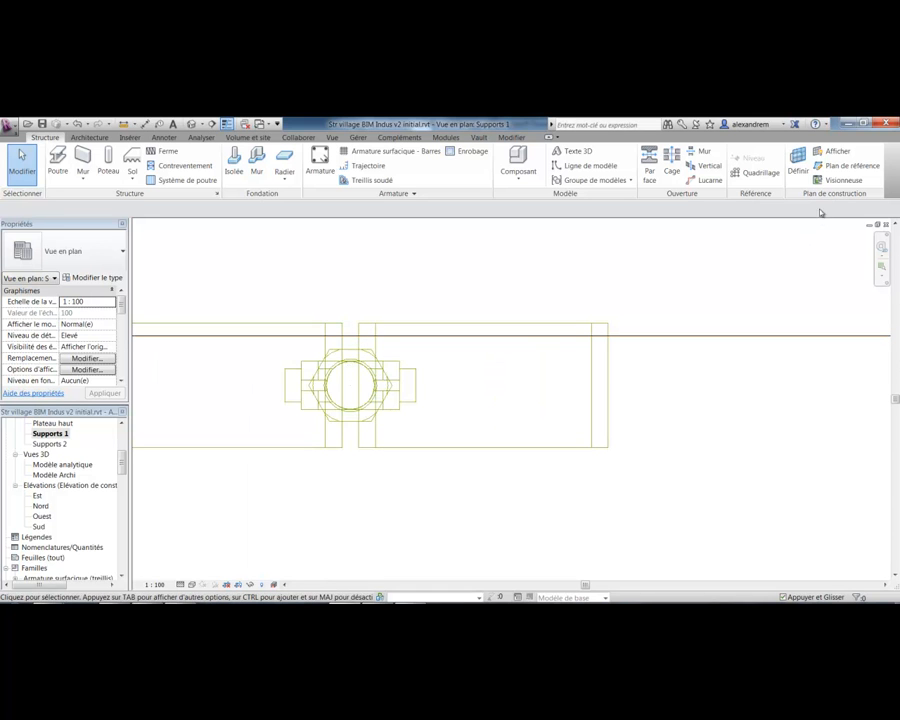
{"action": "left_click", "coordinate": [852, 165]}
{"action": "left_click", "coordinate": [352, 423]}
{"action": "left_click", "coordinate": [350, 246]}
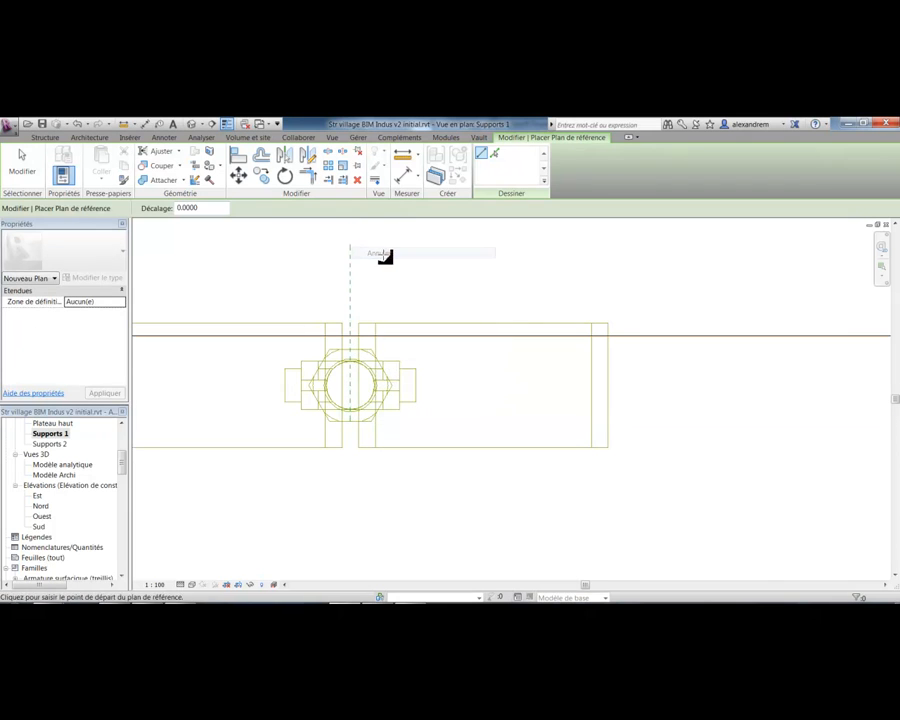
{"action": "key", "text": "Escape"}
{"action": "scroll", "coordinate": [373, 323], "scroll_direction": "down", "scroll_amount": 2}
{"action": "scroll", "coordinate": [366, 300], "scroll_direction": "down", "scroll_amount": 3}
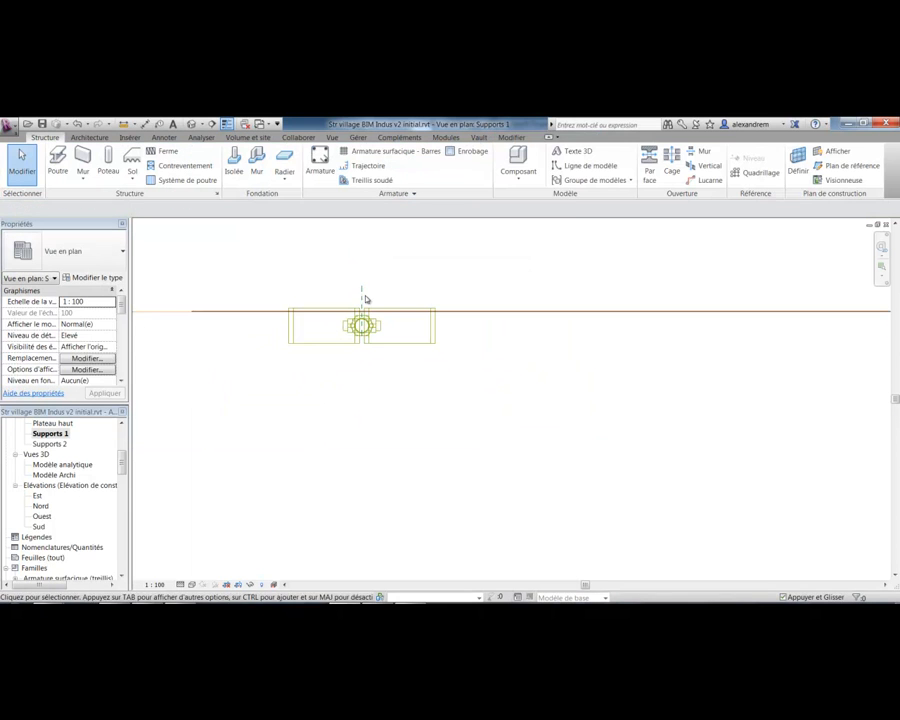
{"action": "left_click", "coordinate": [362, 292]}
{"action": "key", "text": "Escape"}
- Examine the remaining pipe hangers and their reference planes along both long beams of the frame
{"action": "scroll", "coordinate": [420, 300], "scroll_direction": "down", "scroll_amount": 3}
{"action": "middle_click_drag", "start_coordinate": [428, 340], "coordinate": [225, 349]}
{"action": "scroll", "coordinate": [359, 320], "scroll_direction": "down", "scroll_amount": 5}
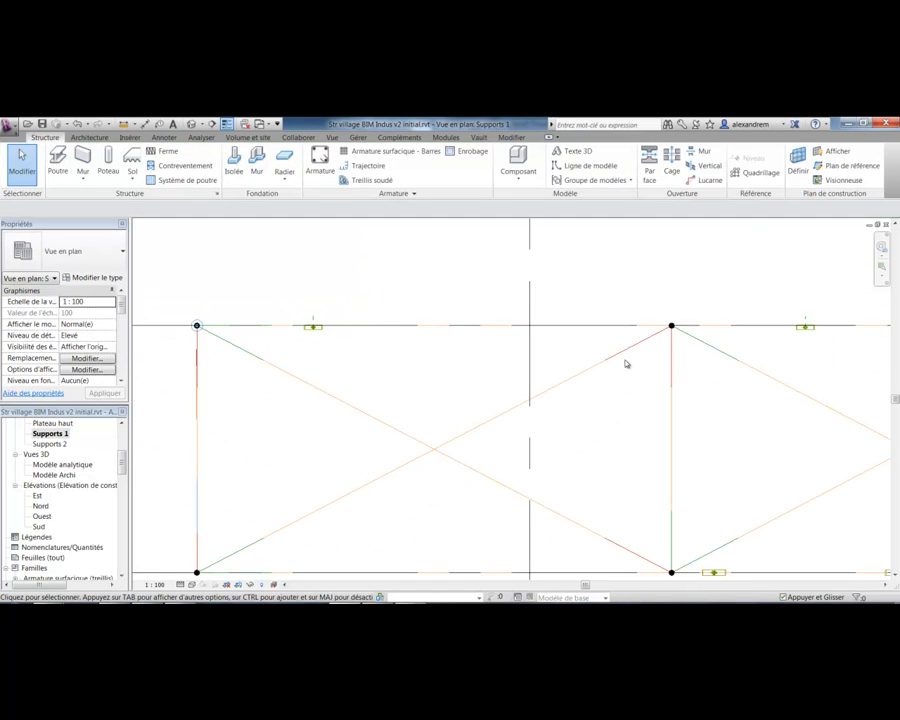
{"action": "middle_click_drag", "start_coordinate": [640, 362], "coordinate": [228, 356]}
{"action": "middle_click_drag", "start_coordinate": [358, 387], "coordinate": [422, 237]}
{"action": "middle_click_drag", "start_coordinate": [773, 460], "coordinate": [677, 456]}
{"action": "scroll", "coordinate": [677, 456], "scroll_direction": "down", "scroll_amount": 3}
{"action": "middle_click_drag", "start_coordinate": [381, 387], "coordinate": [390, 475]}
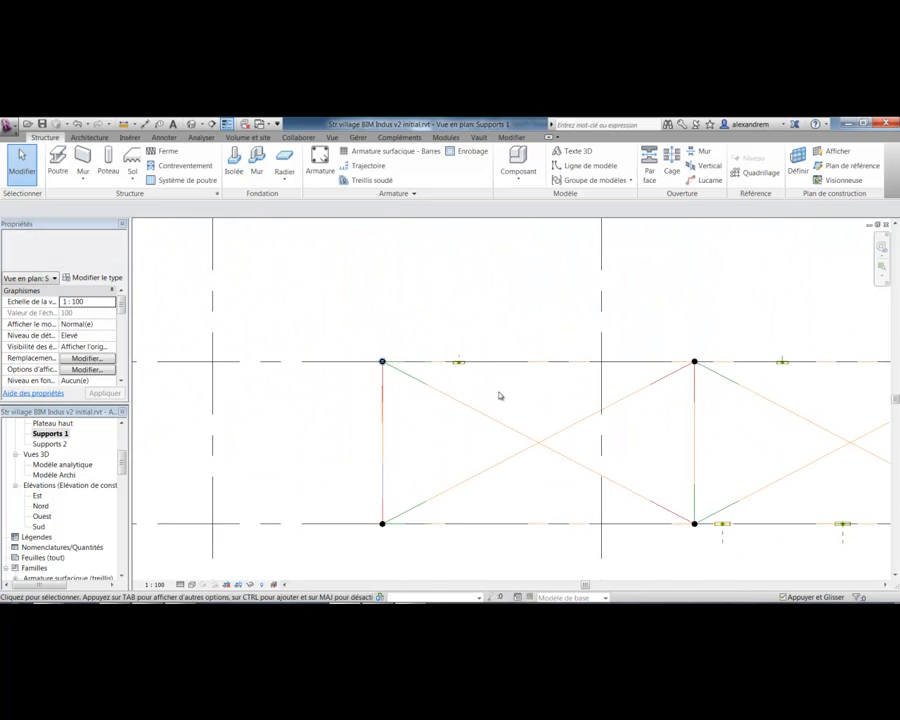
- Start a concentrated load on the placement plane Niveau : Supports 1, with load case G1 and Fz at -500 daN
{"action": "scroll", "coordinate": [460, 362], "scroll_direction": "up", "scroll_amount": 6}
{"action": "right_click", "coordinate": [530, 324]}
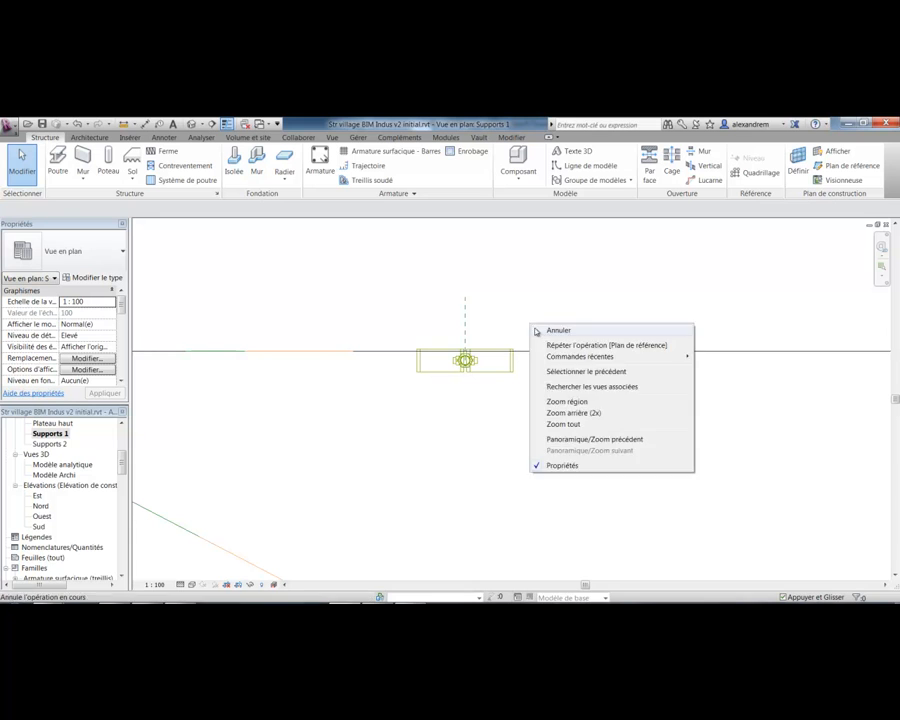
{"action": "left_click", "coordinate": [537, 332]}
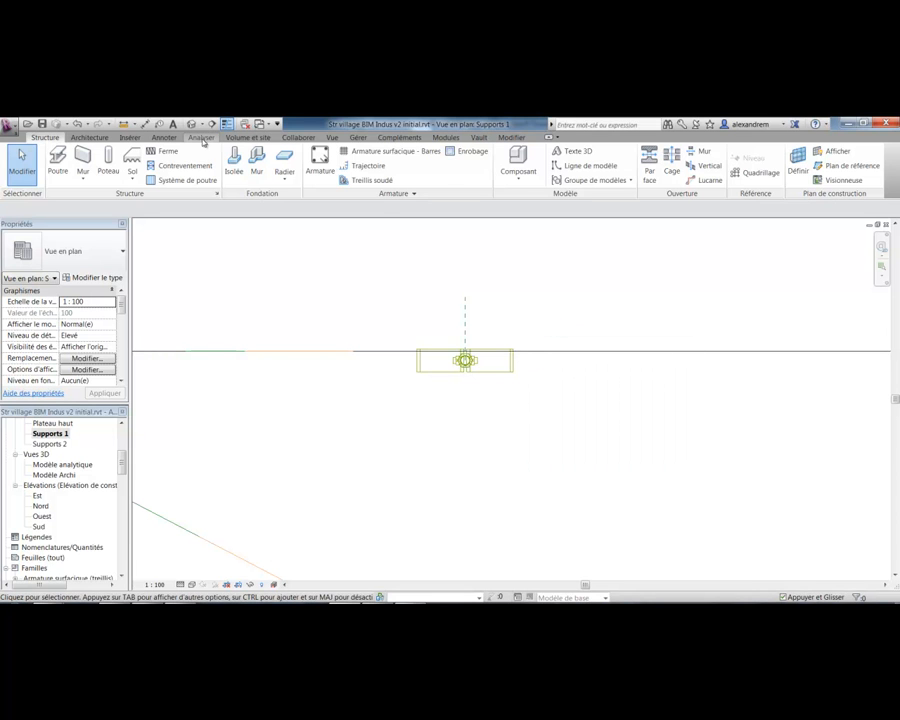
{"action": "left_click", "coordinate": [202, 138]}
{"action": "left_click", "coordinate": [60, 165]}
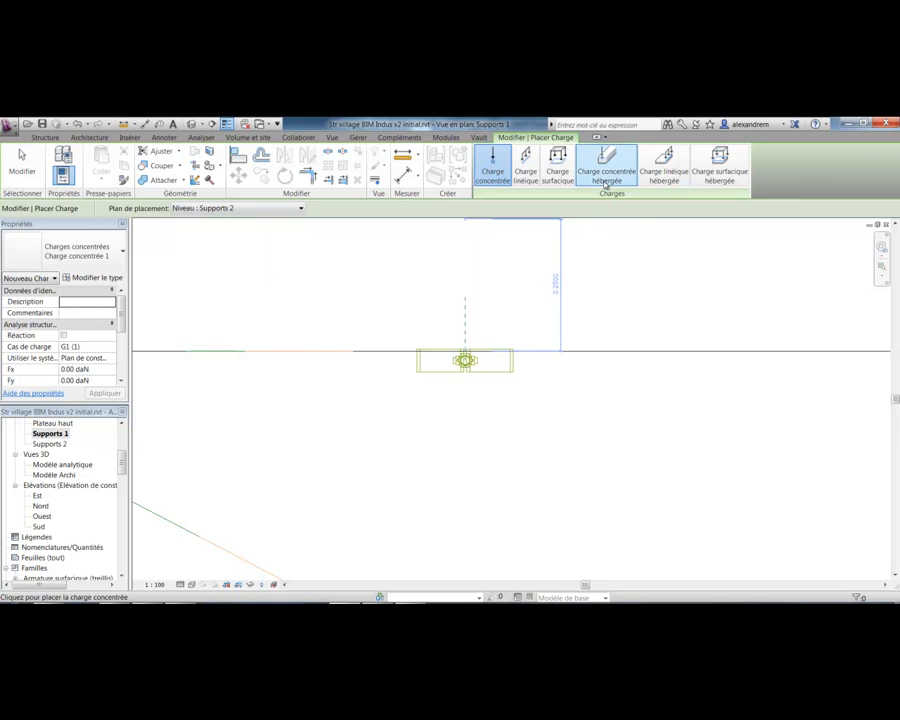
{"action": "left_click", "coordinate": [240, 208]}
{"action": "left_click", "coordinate": [229, 305]}
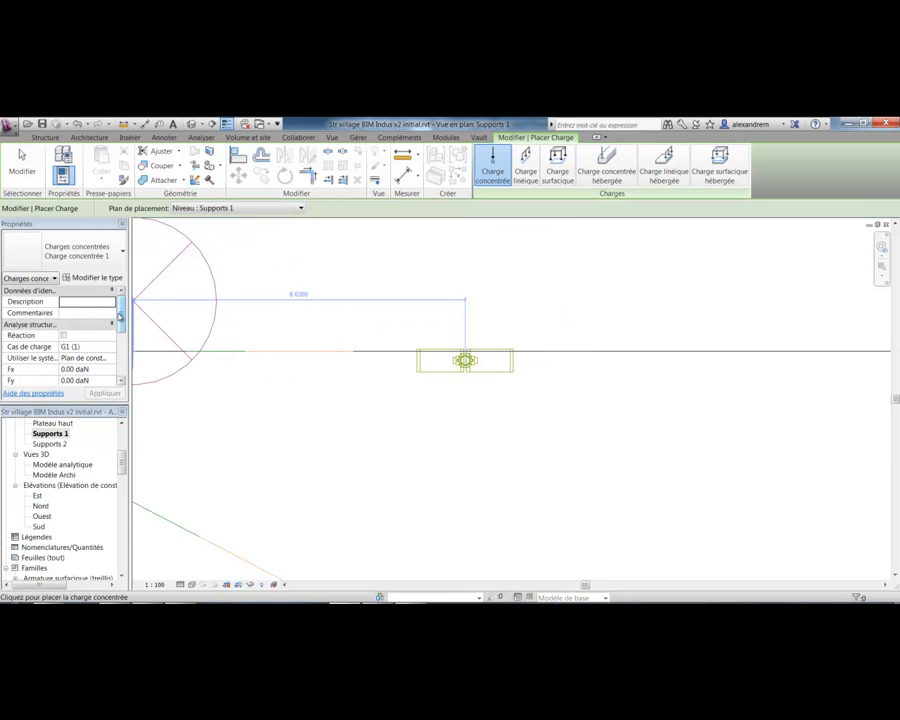
{"action": "left_click_drag", "start_coordinate": [120, 316], "coordinate": [123, 333]}
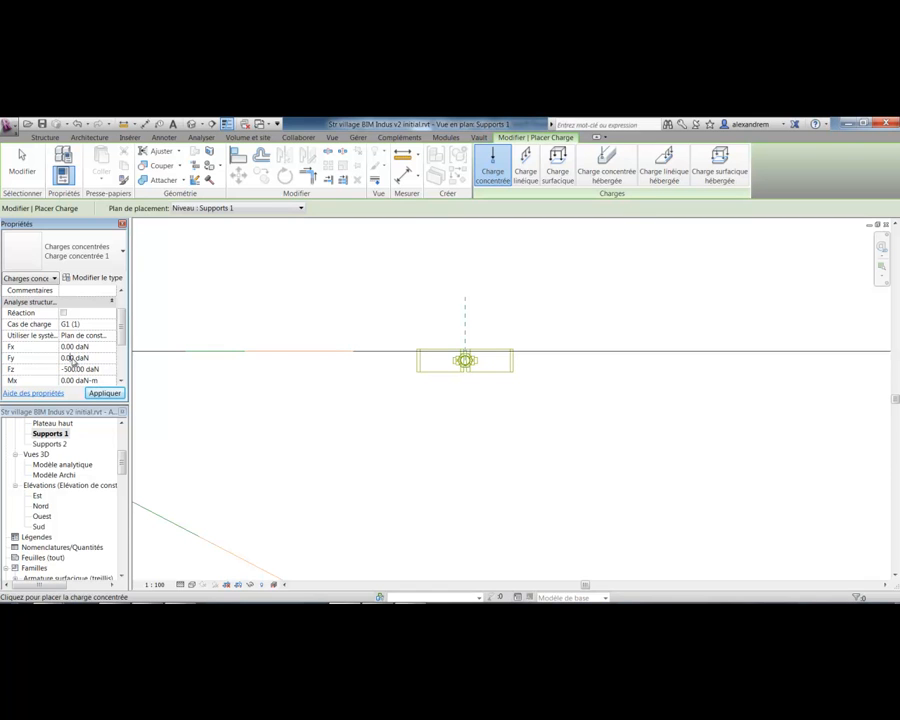
- Place concentrated loads at the two hangers on grid Z1, where their reference planes cross the beam axis
{"action": "scroll", "coordinate": [466, 358], "scroll_direction": "up", "scroll_amount": 4}
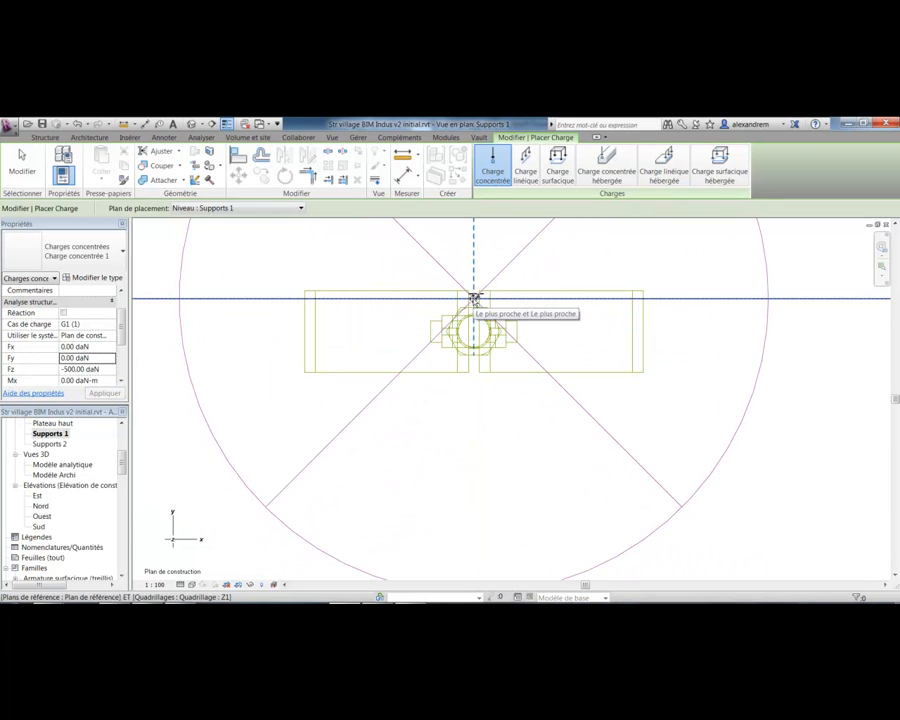
{"action": "scroll", "coordinate": [484, 382], "scroll_direction": "down", "scroll_amount": 3}
{"action": "scroll", "coordinate": [482, 382], "scroll_direction": "up", "scroll_amount": 6}
{"action": "middle_click_drag", "start_coordinate": [706, 430], "coordinate": [324, 458]}
{"action": "middle_click_drag", "start_coordinate": [697, 458], "coordinate": [639, 480]}
{"action": "scroll", "coordinate": [541, 440], "scroll_direction": "up", "scroll_amount": 5}
{"action": "scroll", "coordinate": [520, 434], "scroll_direction": "up", "scroll_amount": 4}
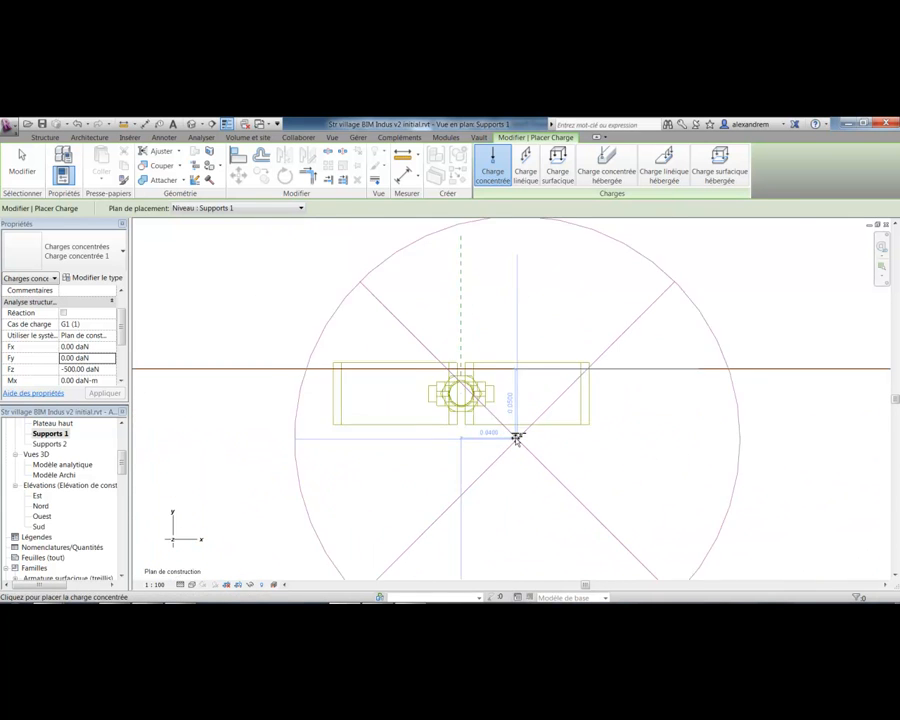
{"action": "left_click", "coordinate": [455, 360]}
- Place a concentrated load at the first hanger on grid Z2, at its reference plane's intersection with the beam axis
{"action": "scroll", "coordinate": [482, 436], "scroll_direction": "down", "scroll_amount": 7}
{"action": "middle_click_drag", "start_coordinate": [726, 472], "coordinate": [477, 421]}
{"action": "middle_click_drag", "start_coordinate": [648, 437], "coordinate": [629, 400]}
{"action": "scroll", "coordinate": [621, 385], "scroll_direction": "down", "scroll_amount": 7}
{"action": "middle_click_drag", "start_coordinate": [522, 440], "coordinate": [596, 401]}
{"action": "scroll", "coordinate": [502, 434], "scroll_direction": "up", "scroll_amount": 10}
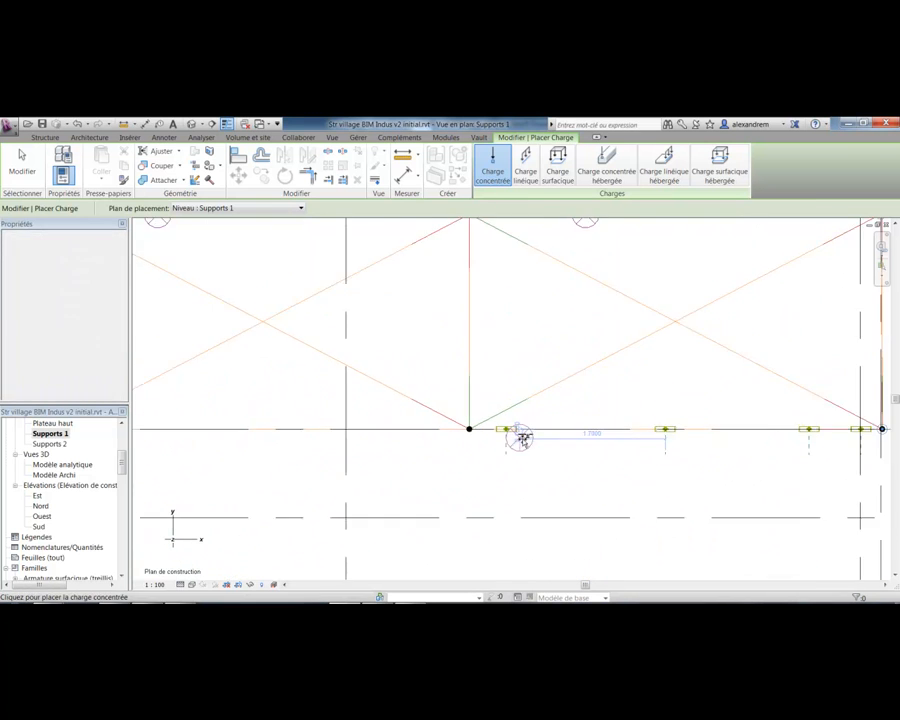
{"action": "scroll", "coordinate": [485, 484], "scroll_direction": "up", "scroll_amount": 8}
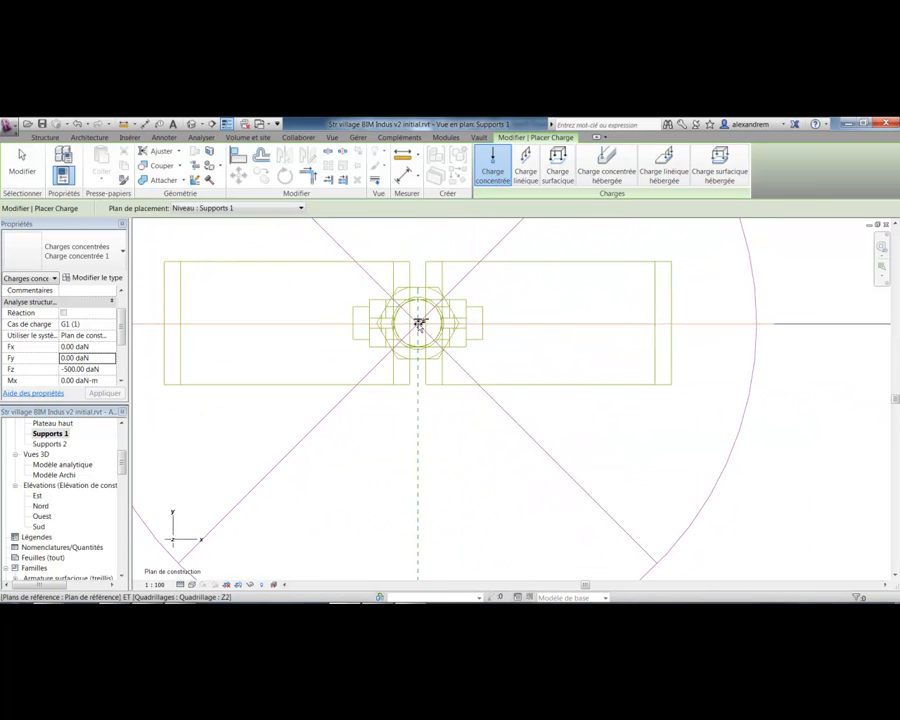
- Place two -500 daN vertical point loads at the first two pipe supports along the lower beam line on level Supports 1
{"action": "left_click", "coordinate": [419, 325]}
{"action": "scroll", "coordinate": [461, 463], "scroll_direction": "down", "scroll_amount": 14}
{"action": "middle_click_drag", "start_coordinate": [658, 507], "coordinate": [363, 456]}
{"action": "scroll", "coordinate": [359, 450], "scroll_direction": "down", "scroll_amount": 1}
{"action": "scroll", "coordinate": [550, 416], "scroll_direction": "down", "scroll_amount": 3}
{"action": "scroll", "coordinate": [466, 425], "scroll_direction": "up", "scroll_amount": 12}
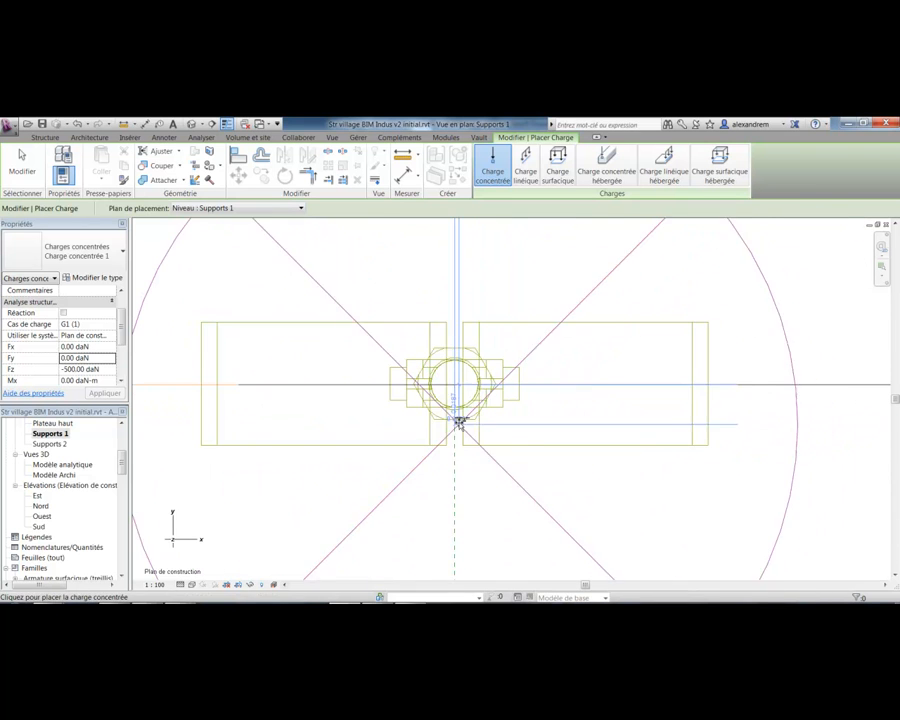
{"action": "left_click", "coordinate": [455, 385]}
{"action": "scroll", "coordinate": [490, 483], "scroll_direction": "down", "scroll_amount": 10}
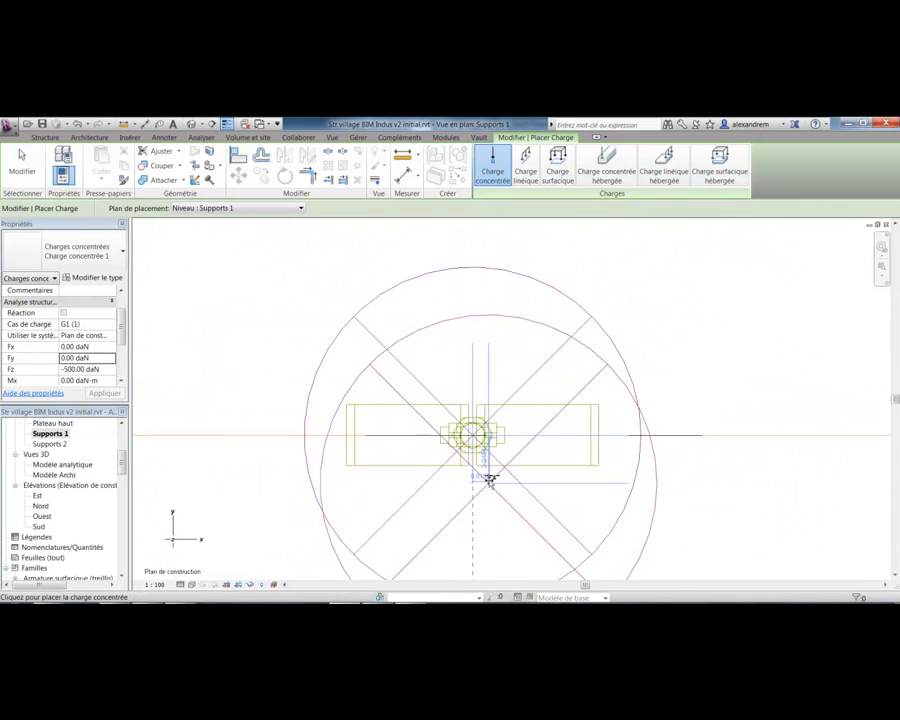
- Place the -500 daN point load at the two remaining pipe supports along the lower beam line and end load placement
{"action": "middle_click_drag", "start_coordinate": [638, 441], "coordinate": [437, 425]}
{"action": "scroll", "coordinate": [440, 425], "scroll_direction": "up", "scroll_amount": 8}
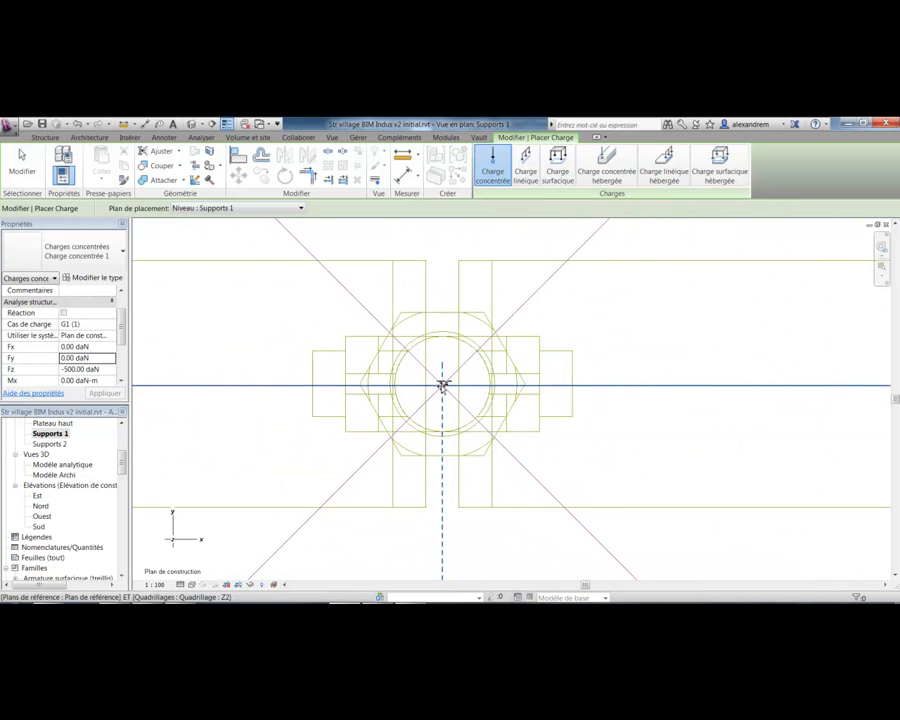
{"action": "scroll", "coordinate": [436, 486], "scroll_direction": "down", "scroll_amount": 5}
{"action": "scroll", "coordinate": [436, 469], "scroll_direction": "down", "scroll_amount": 2}
{"action": "middle_click_drag", "start_coordinate": [690, 495], "coordinate": [391, 472]}
{"action": "middle_click_drag", "start_coordinate": [633, 466], "coordinate": [550, 469]}
{"action": "scroll", "coordinate": [545, 465], "scroll_direction": "up", "scroll_amount": 5}
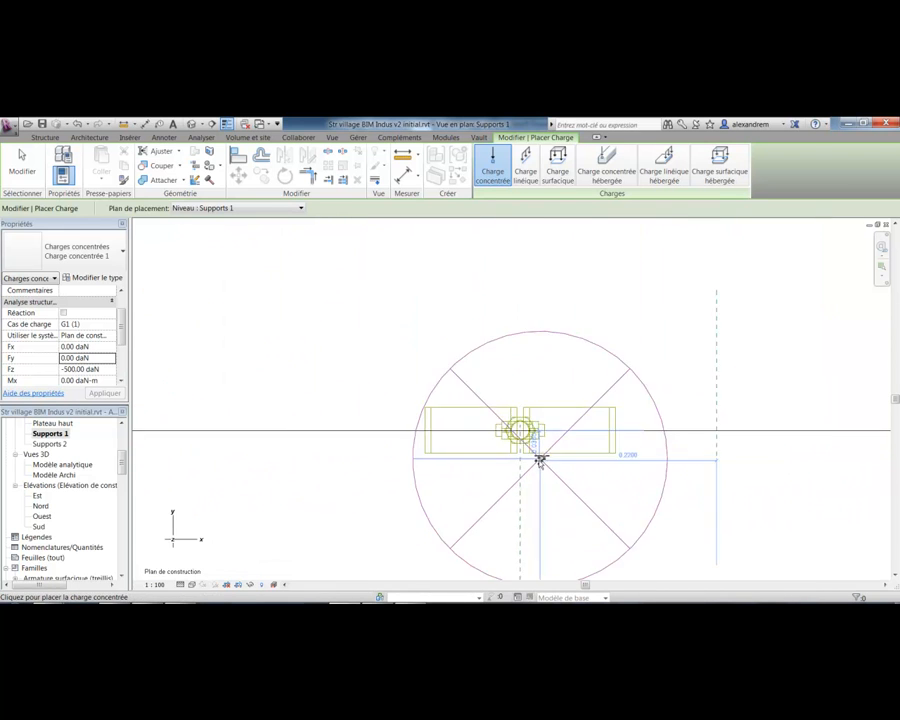
{"action": "left_click", "coordinate": [478, 355]}
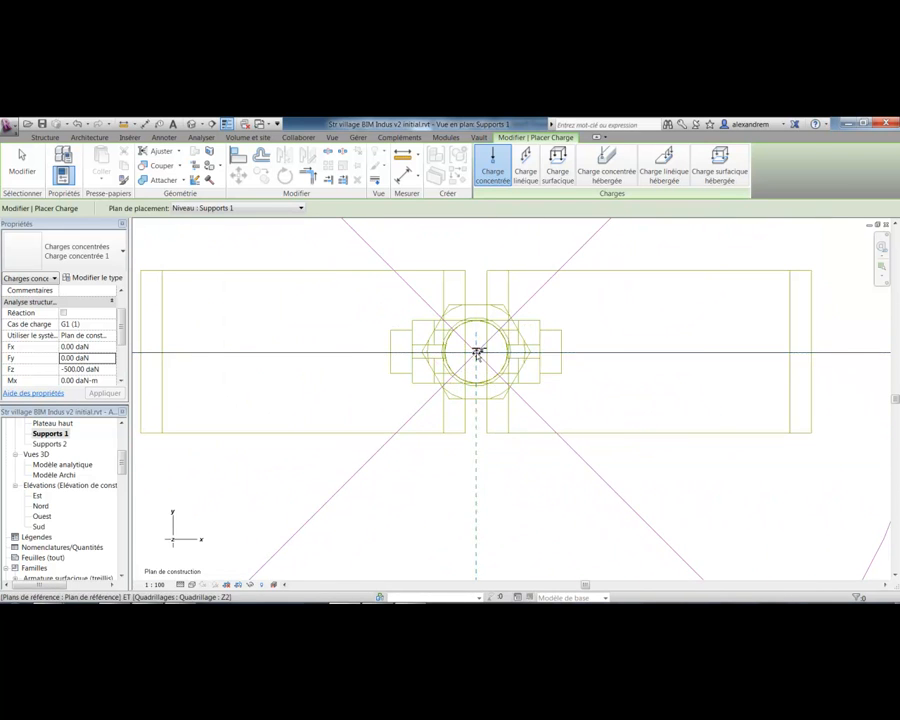
{"action": "scroll", "coordinate": [514, 506], "scroll_direction": "down", "scroll_amount": 5}
{"action": "middle_click_drag", "start_coordinate": [516, 492], "coordinate": [707, 490]}
{"action": "scroll", "coordinate": [462, 465], "scroll_direction": "down", "scroll_amount": 3}
{"action": "scroll", "coordinate": [482, 450], "scroll_direction": "down", "scroll_amount": 2}
{"action": "scroll", "coordinate": [707, 490], "scroll_direction": "down", "scroll_amount": 2}
{"action": "right_click", "coordinate": [472, 406]}
{"action": "left_click", "coordinate": [490, 415]}
{"action": "right_click", "coordinate": [498, 396]}
{"action": "left_click", "coordinate": [512, 407]}
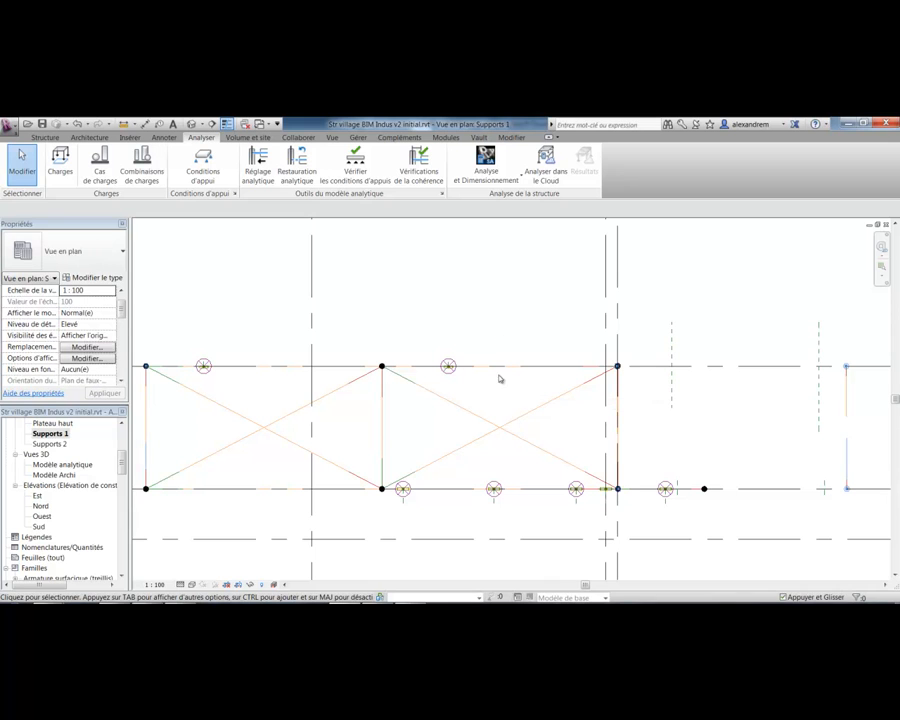
- Open the Supports 2 plan view and set up a new concentrated load with Fz at -2000 daN
{"action": "double_click", "coordinate": [50, 443]}
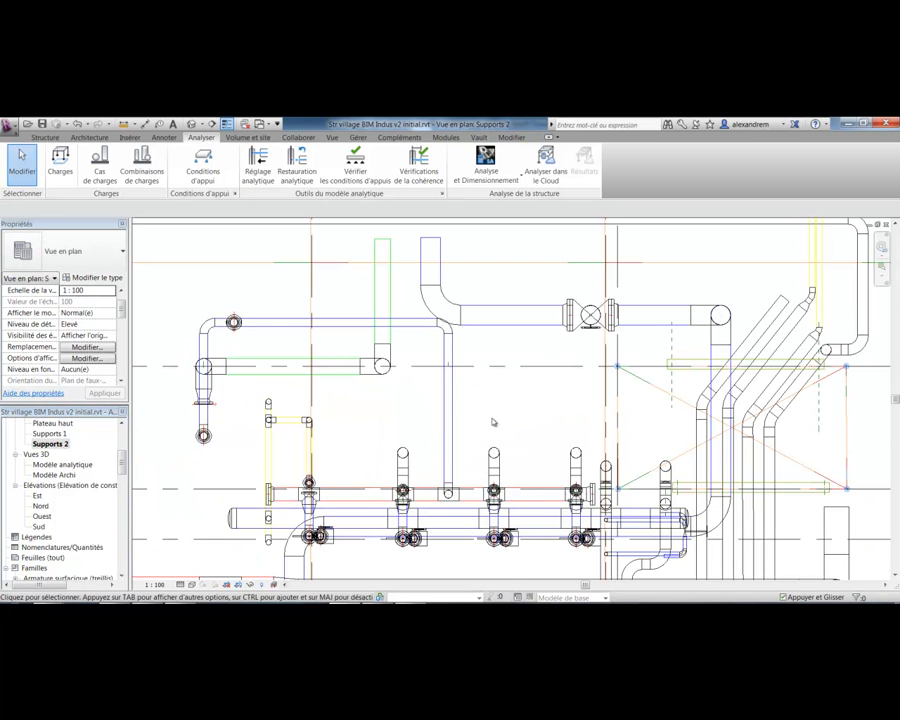
{"action": "middle_click_drag", "start_coordinate": [575, 412], "coordinate": [336, 424]}
{"action": "scroll", "coordinate": [637, 362], "scroll_direction": "up", "scroll_amount": 3}
{"action": "mouse_move", "coordinate": [637, 362]}
{"action": "middle_mouse_down"}
{"action": "mouse_move", "coordinate": [613, 369]}
{"action": "mouse_move", "coordinate": [635, 362]}
{"action": "middle_mouse_up"}
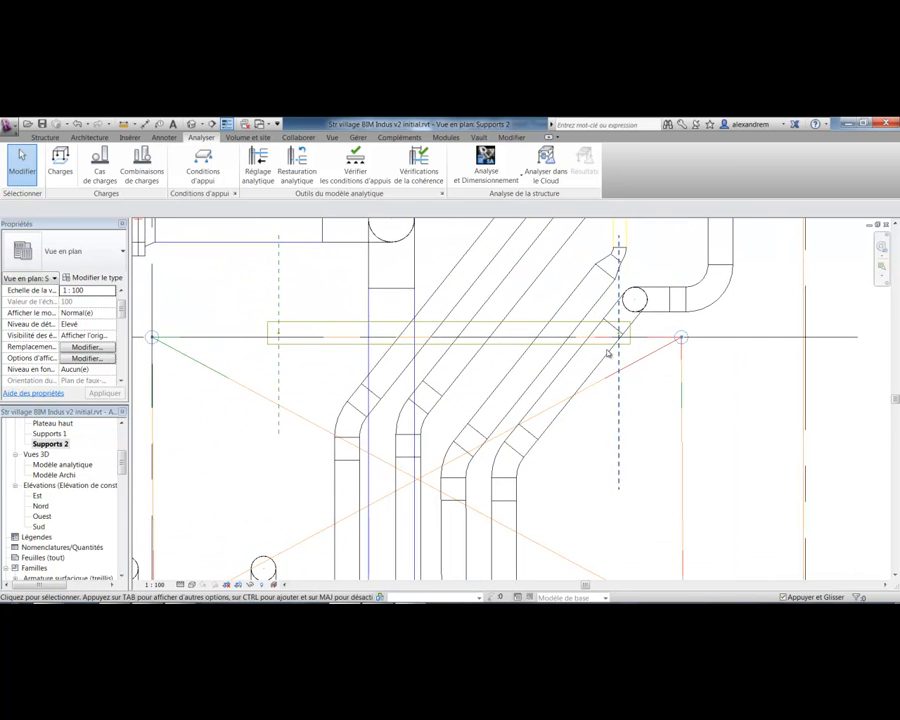
{"action": "left_click", "coordinate": [61, 172]}
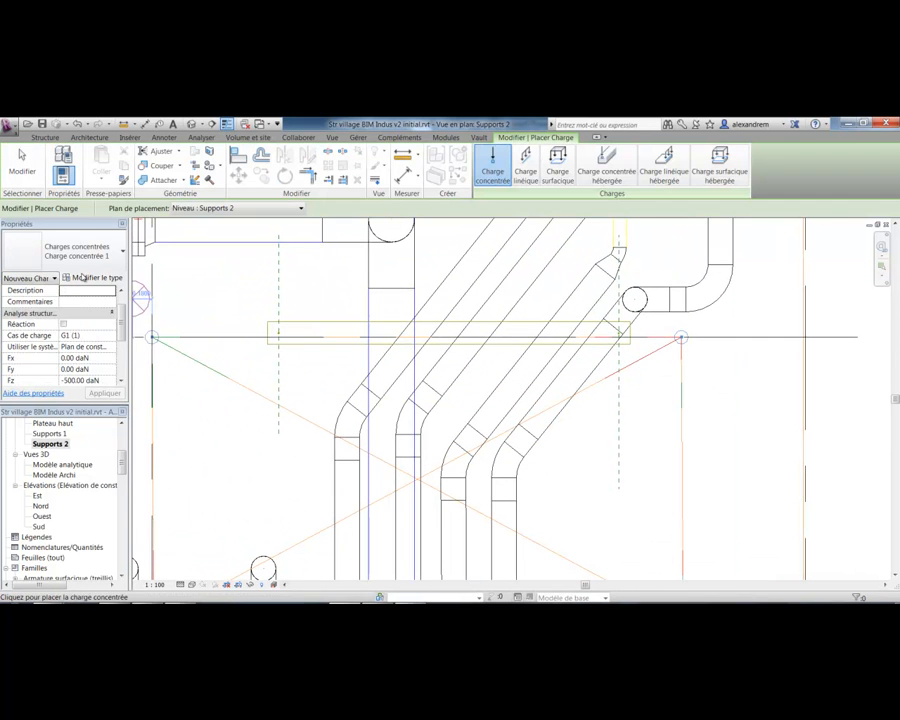
{"action": "left_click", "coordinate": [70, 358]}
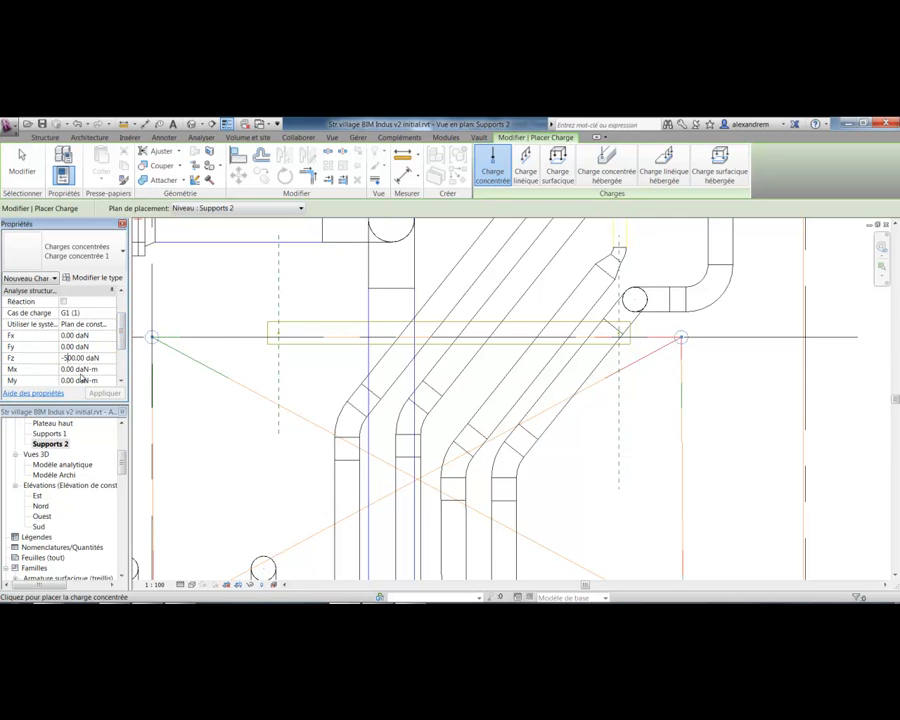
{"action": "key", "text": "BackSpace"}
{"action": "type", "text": "20"}
{"action": "key", "text": "BackSpace"}
{"action": "left_click", "coordinate": [103, 394]}
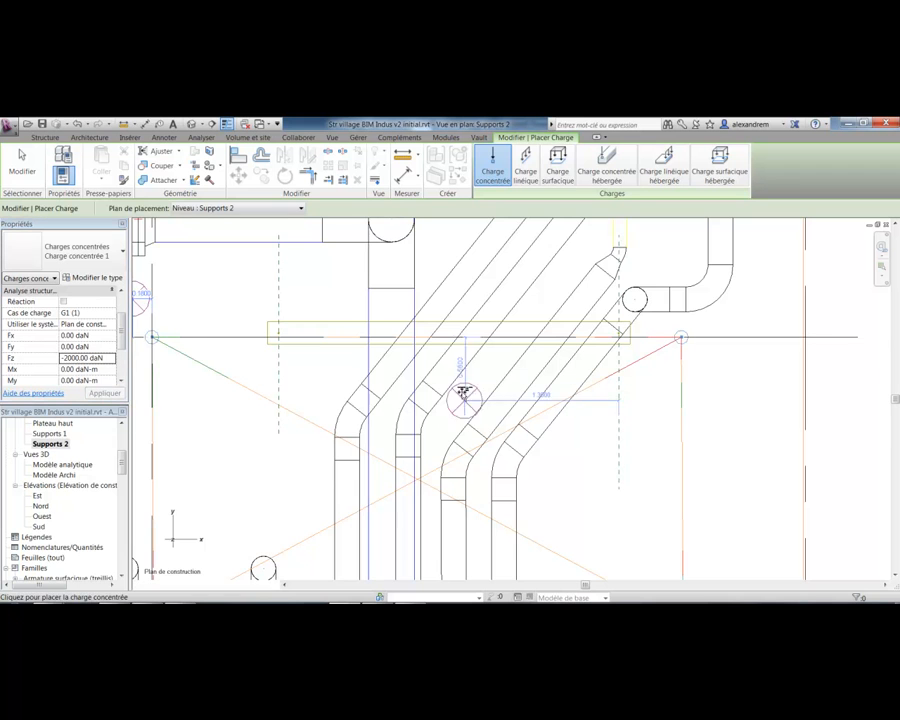
- Place a -2000 daN point load where each reference plane crosses the upper beam on level Supports 2
{"action": "scroll", "coordinate": [280, 350], "scroll_direction": "up", "scroll_amount": 2}
{"action": "scroll", "coordinate": [280, 350], "scroll_direction": "up", "scroll_amount": 3}
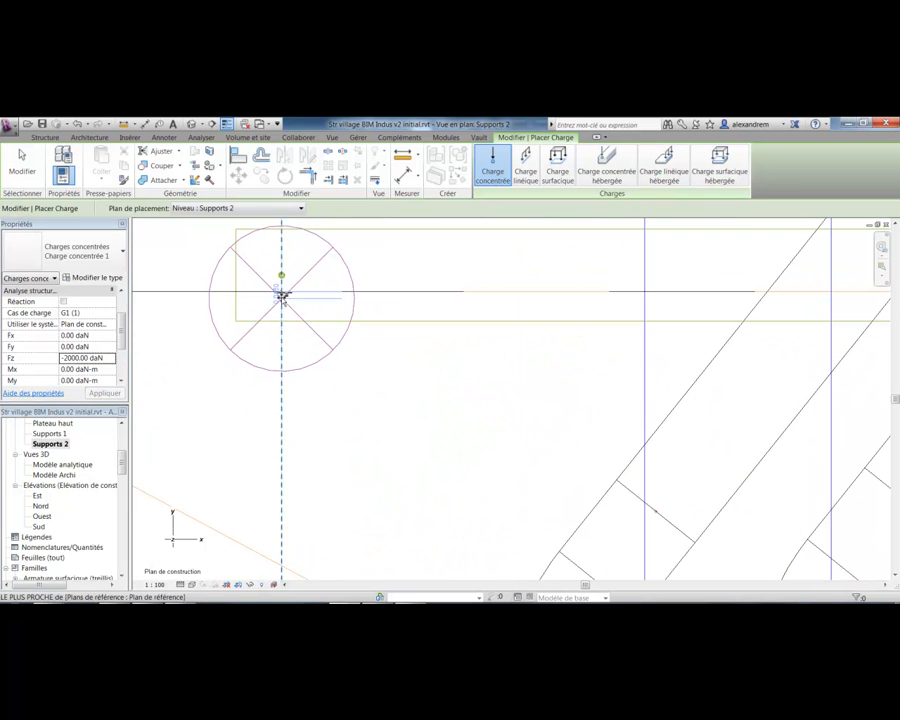
{"action": "scroll", "coordinate": [280, 350], "scroll_direction": "down", "scroll_amount": 3}
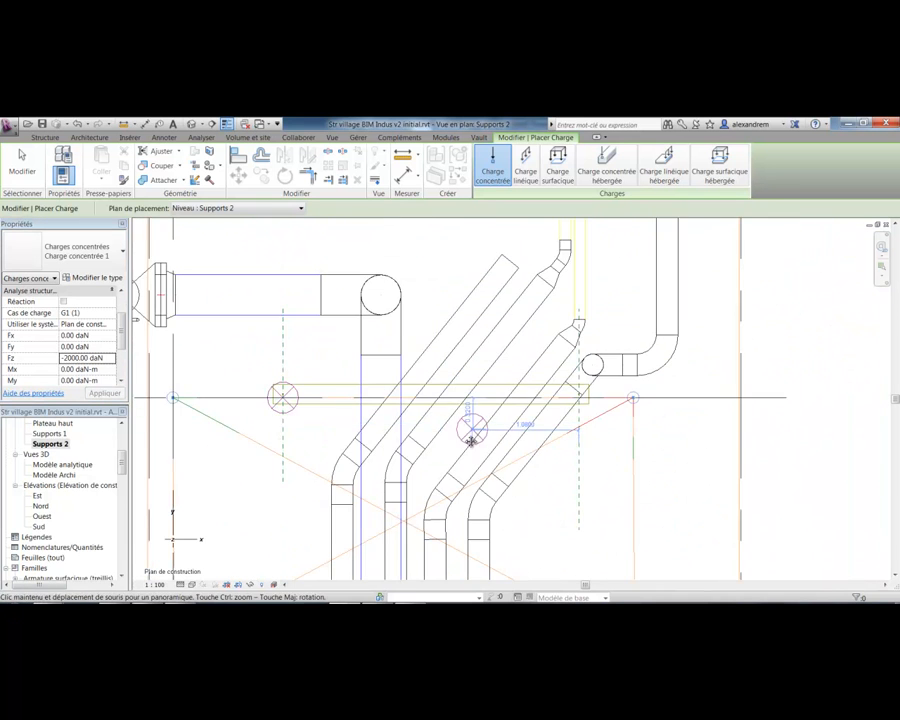
{"action": "scroll", "coordinate": [512, 440], "scroll_direction": "up", "scroll_amount": 2}
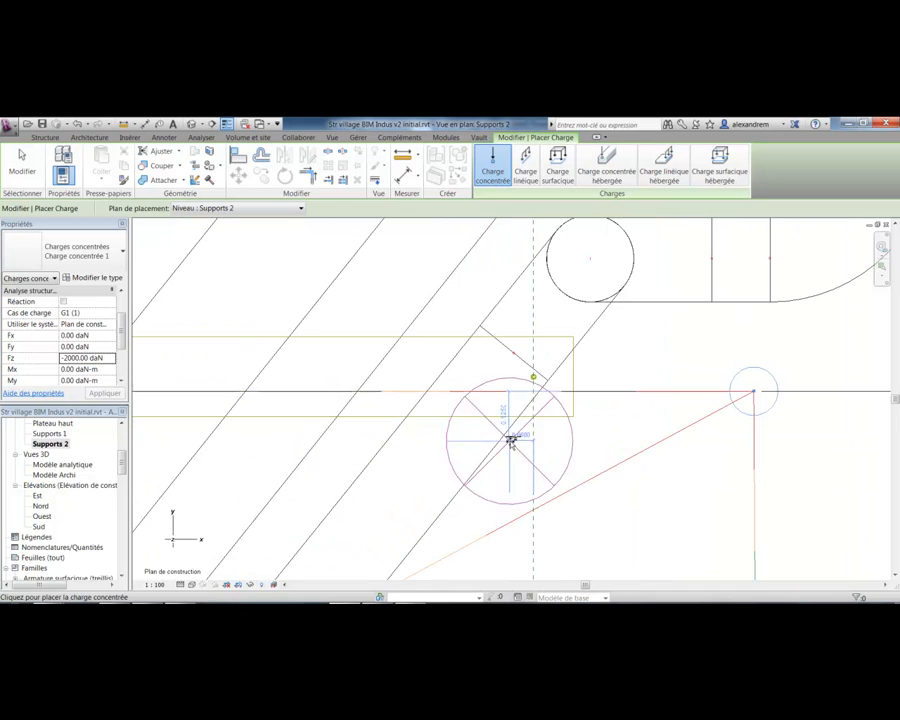
{"action": "left_click", "coordinate": [533, 387]}
- Place a -2000 daN point load near each end of the lower beam on its reference planes and end load placement
{"action": "scroll", "coordinate": [482, 475], "scroll_direction": "down", "scroll_amount": 5}
{"action": "middle_click_drag", "start_coordinate": [474, 496], "coordinate": [498, 362]}
{"action": "middle_click_drag", "start_coordinate": [495, 528], "coordinate": [492, 416]}
{"action": "scroll", "coordinate": [490, 414], "scroll_direction": "up", "scroll_amount": 5}
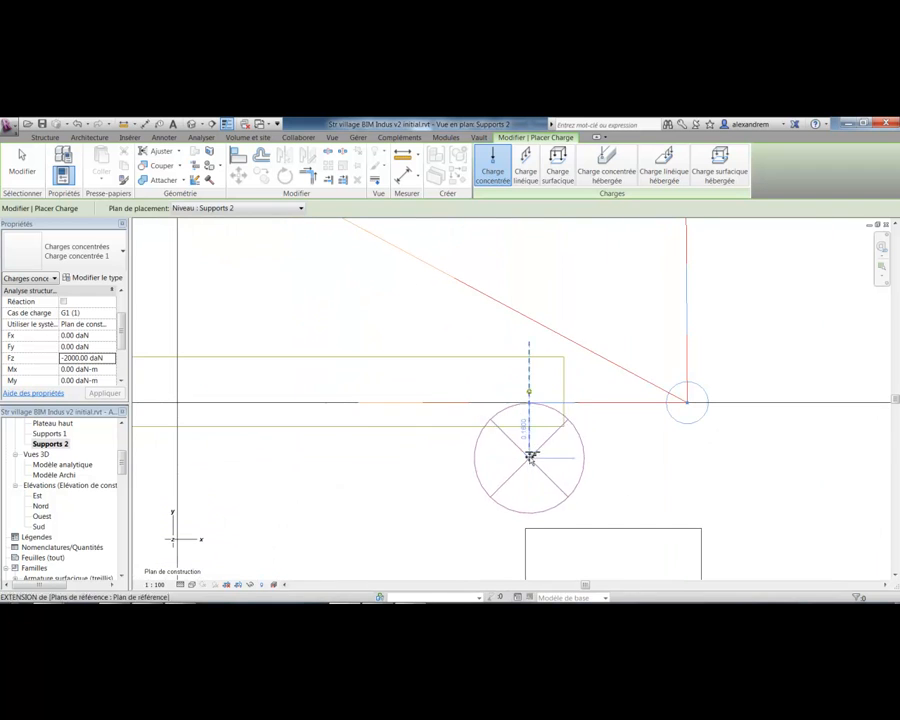
{"action": "left_click", "coordinate": [529, 402]}
{"action": "scroll", "coordinate": [488, 490], "scroll_direction": "down", "scroll_amount": 4}
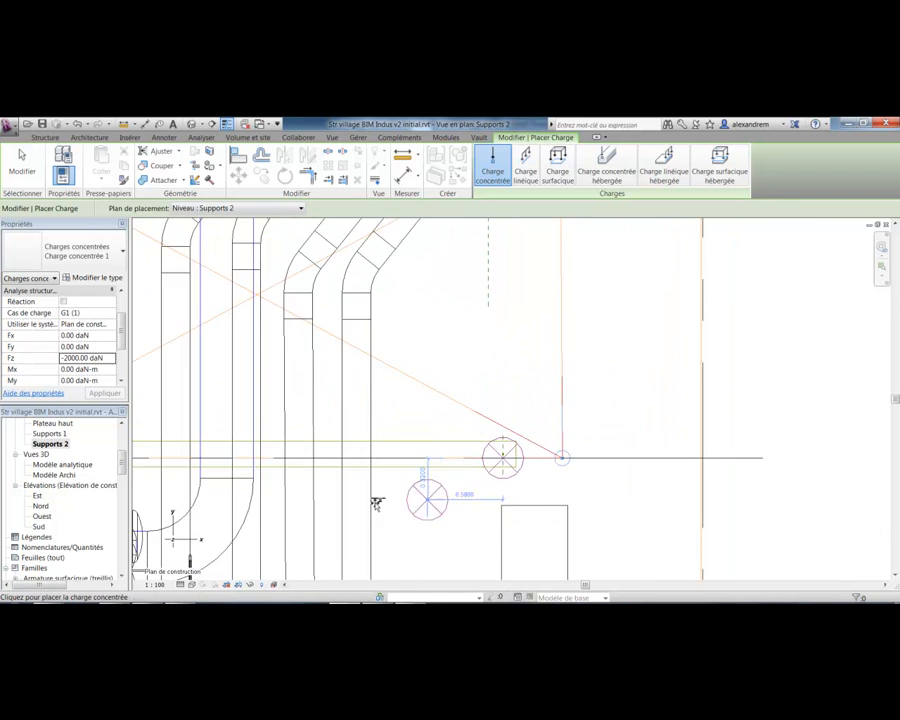
{"action": "middle_click_drag", "start_coordinate": [386, 507], "coordinate": [824, 428]}
{"action": "scroll", "coordinate": [586, 388], "scroll_direction": "up", "scroll_amount": 4}
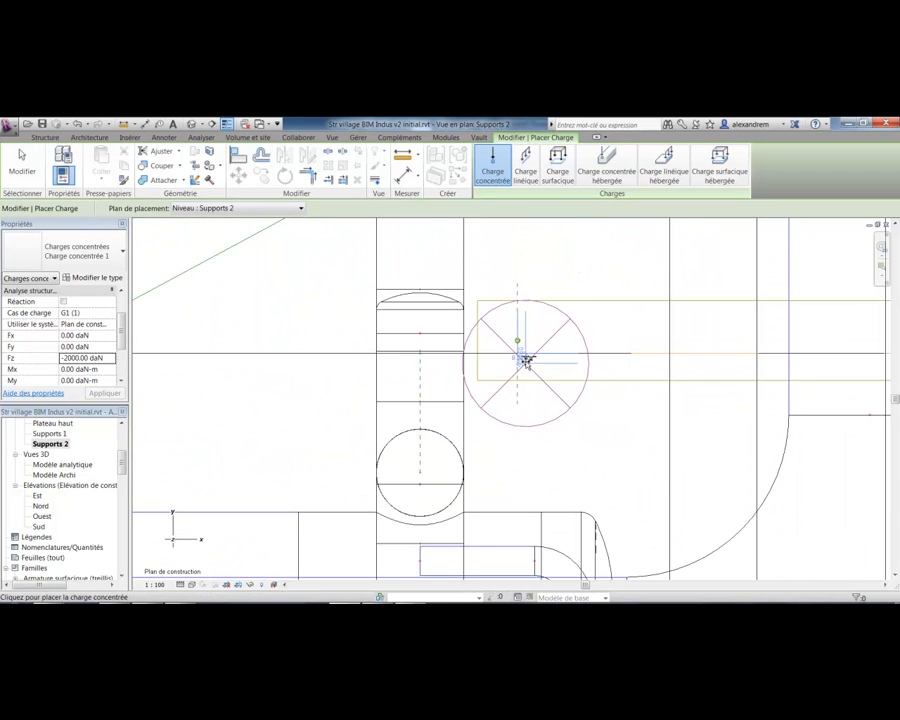
{"action": "left_click", "coordinate": [519, 357]}
{"action": "right_click", "coordinate": [560, 430]}
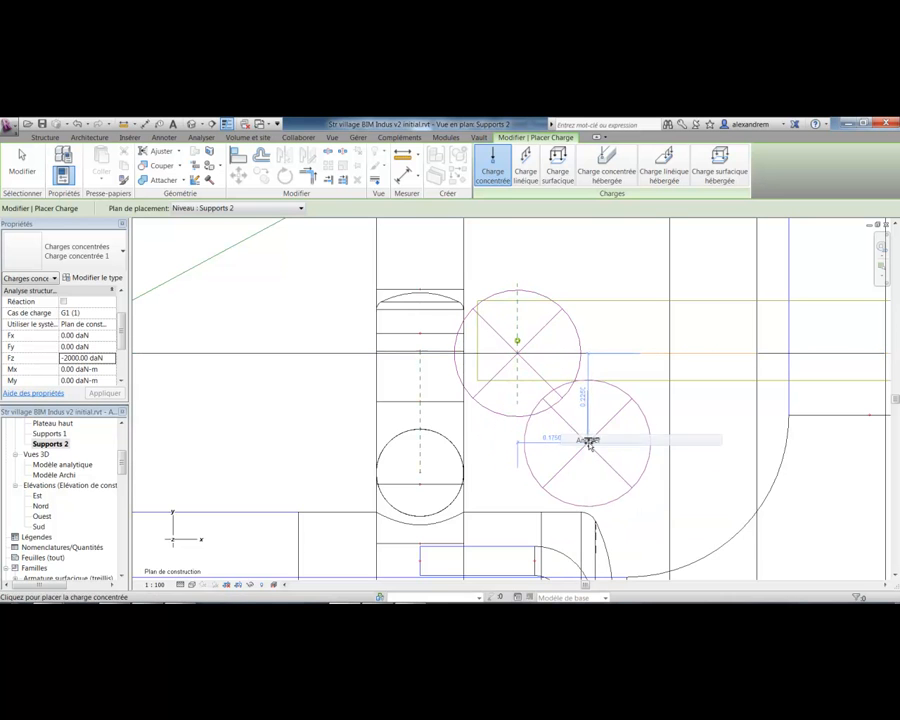
{"action": "left_click", "coordinate": [578, 452]}
{"action": "scroll", "coordinate": [603, 458], "scroll_direction": "down", "scroll_amount": 3}
{"action": "scroll", "coordinate": [603, 458], "scroll_direction": "down", "scroll_amount": 5}
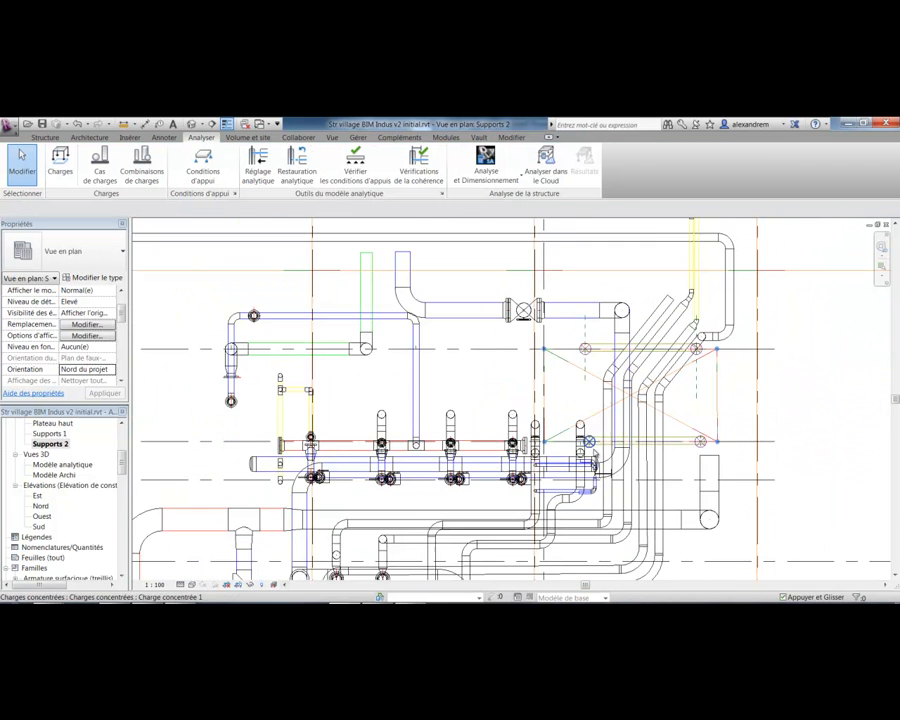
- Open the Modèle analytique 3D view and hide the imported A-01-Equipments, A-01-Piping and A-01-Supports DWG files
{"action": "middle_click_drag", "start_coordinate": [606, 460], "coordinate": [565, 495]}
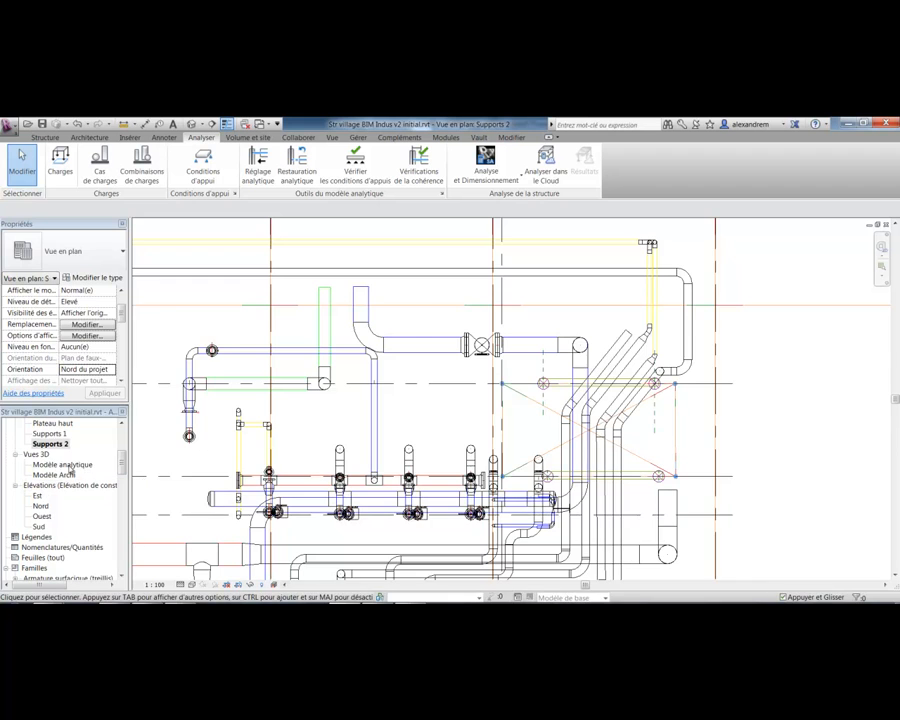
{"action": "double_click", "coordinate": [70, 466]}
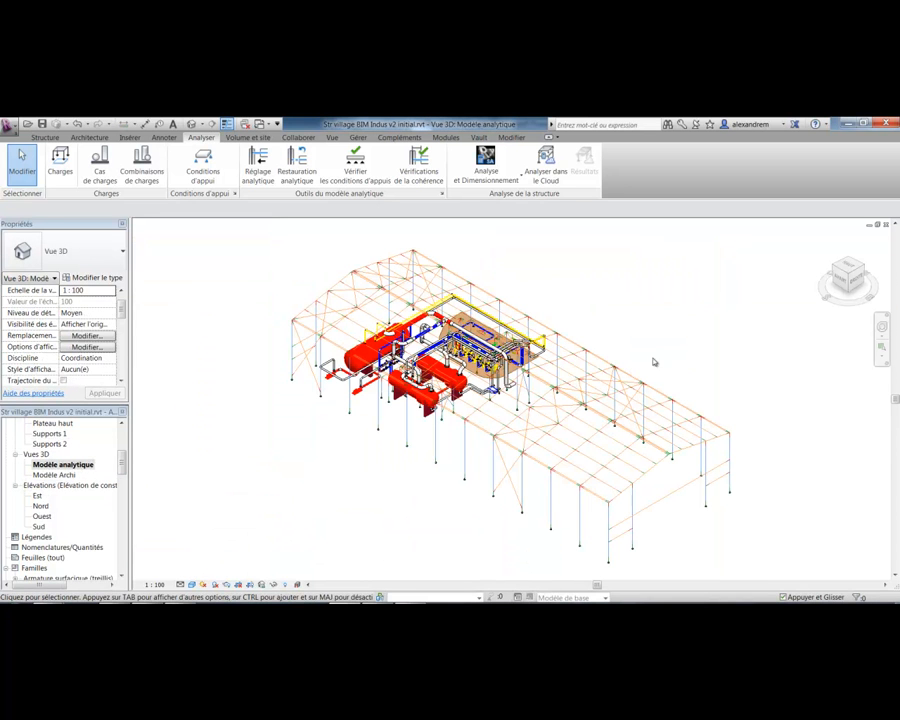
{"action": "key", "text": "v"}
{"action": "key", "text": "g"}
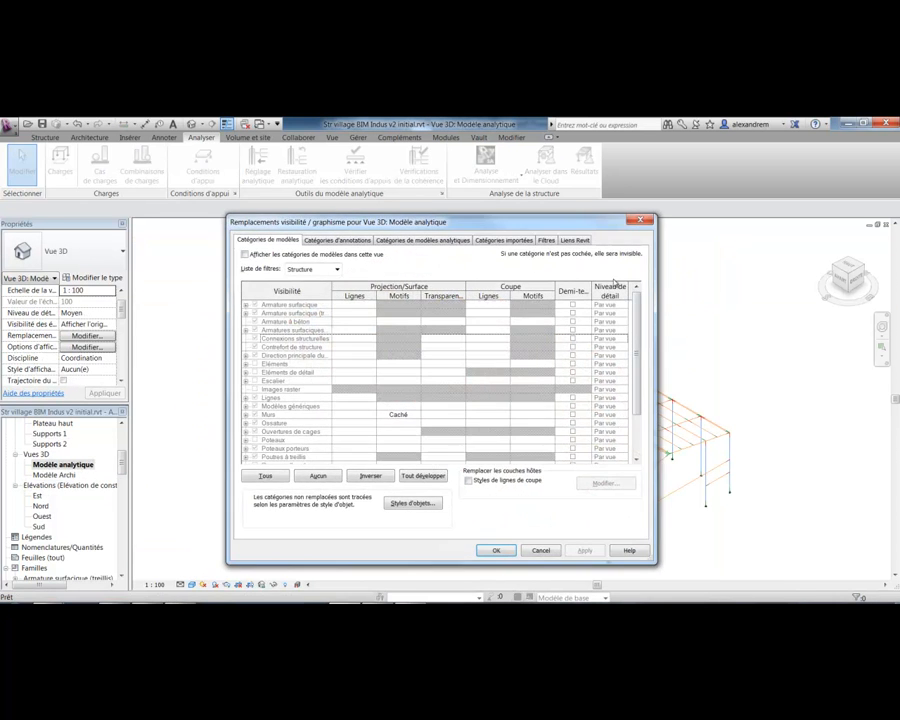
{"action": "left_click", "coordinate": [513, 241]}
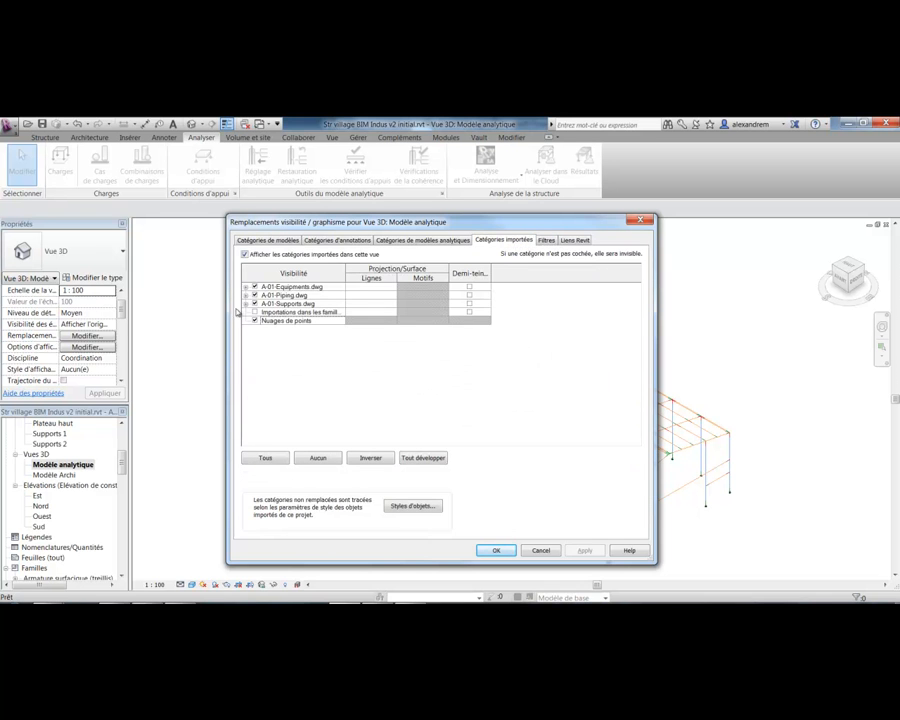
{"action": "left_click", "coordinate": [255, 288]}
{"action": "left_click", "coordinate": [255, 296]}
{"action": "left_click", "coordinate": [255, 304]}
{"action": "left_click", "coordinate": [584, 551]}
{"action": "left_click", "coordinate": [496, 551]}
- Turn on the visibility of Charges appliquées and Cas de charges appliquées in the analytical 3D view
{"action": "middle_click_drag", "start_coordinate": [372, 416], "coordinate": [611, 380], "text": "shift"}
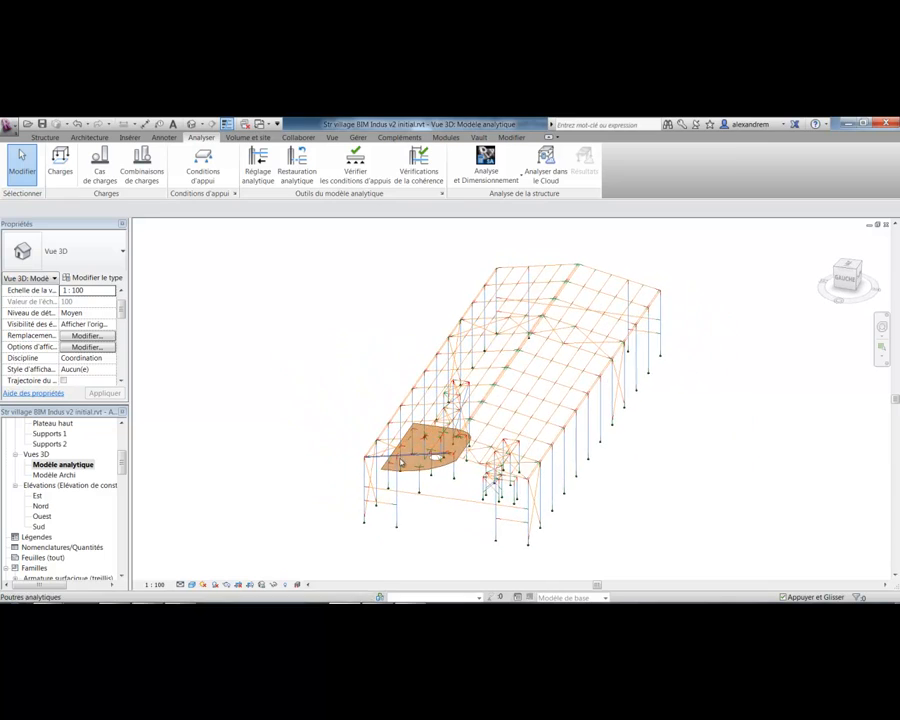
{"action": "scroll", "coordinate": [434, 470], "scroll_direction": "up", "scroll_amount": 3}
{"action": "scroll", "coordinate": [434, 470], "scroll_direction": "up", "scroll_amount": 5}
{"action": "middle_click_drag", "start_coordinate": [450, 430], "coordinate": [516, 428], "text": "shift"}
{"action": "key", "text": "v"}
{"action": "key", "text": "v"}
{"action": "left_click", "coordinate": [501, 241]}
{"action": "left_click", "coordinate": [422, 240]}
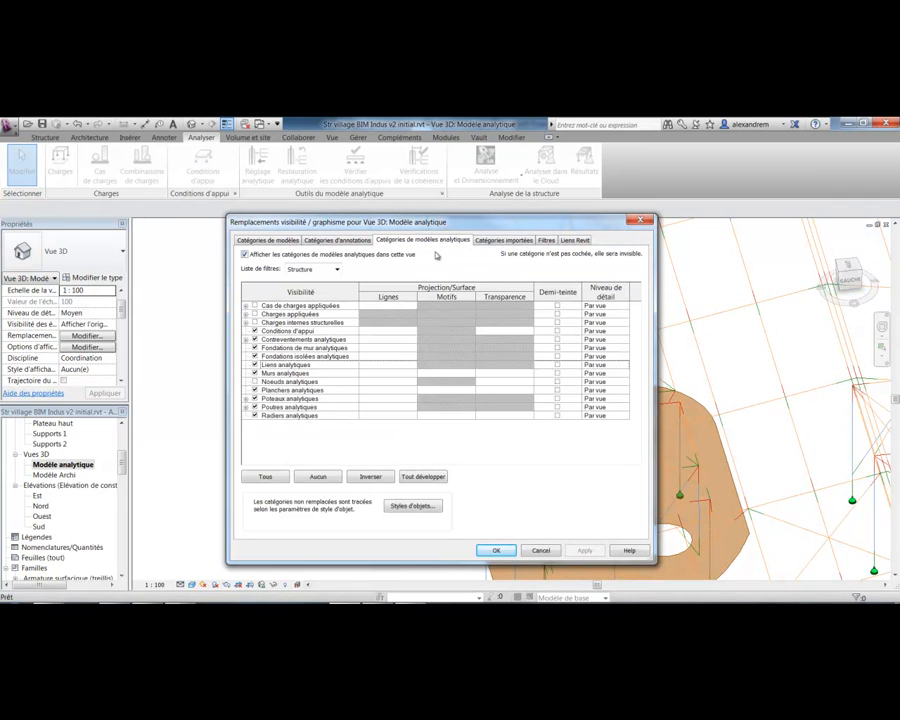
{"action": "left_click", "coordinate": [255, 314]}
{"action": "left_click", "coordinate": [584, 550]}
{"action": "left_click_drag", "start_coordinate": [549, 228], "coordinate": [411, 222]}
{"action": "left_click", "coordinate": [131, 300]}
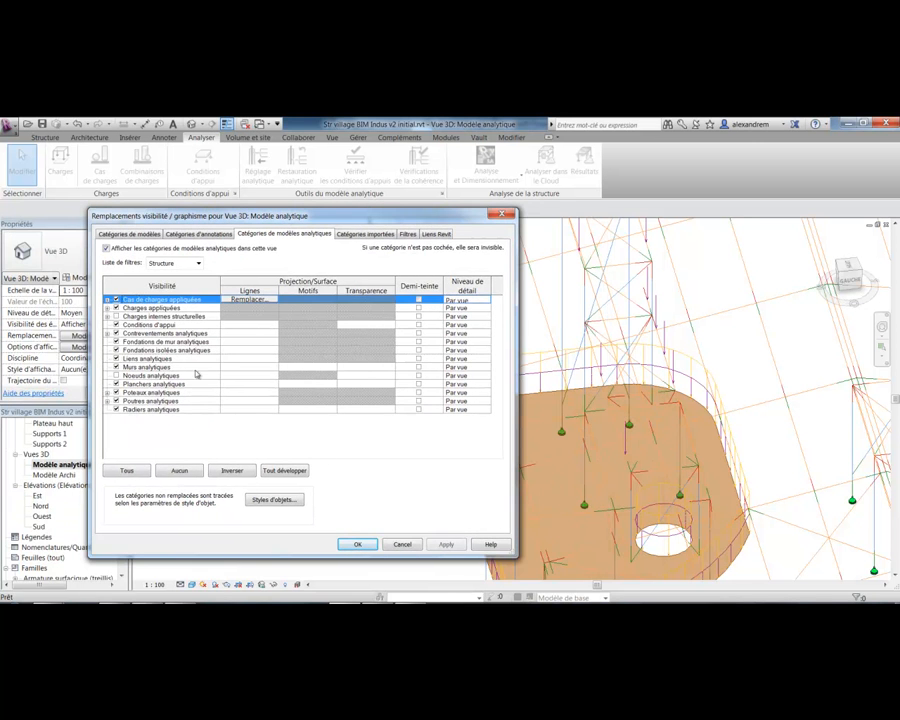
{"action": "left_click", "coordinate": [356, 544]}
- Inspect the point loads on the pipe supports in the analytical 3D model, selecting one of them on the lower support level
{"action": "middle_click_drag", "start_coordinate": [731, 440], "coordinate": [488, 514], "text": "shift"}
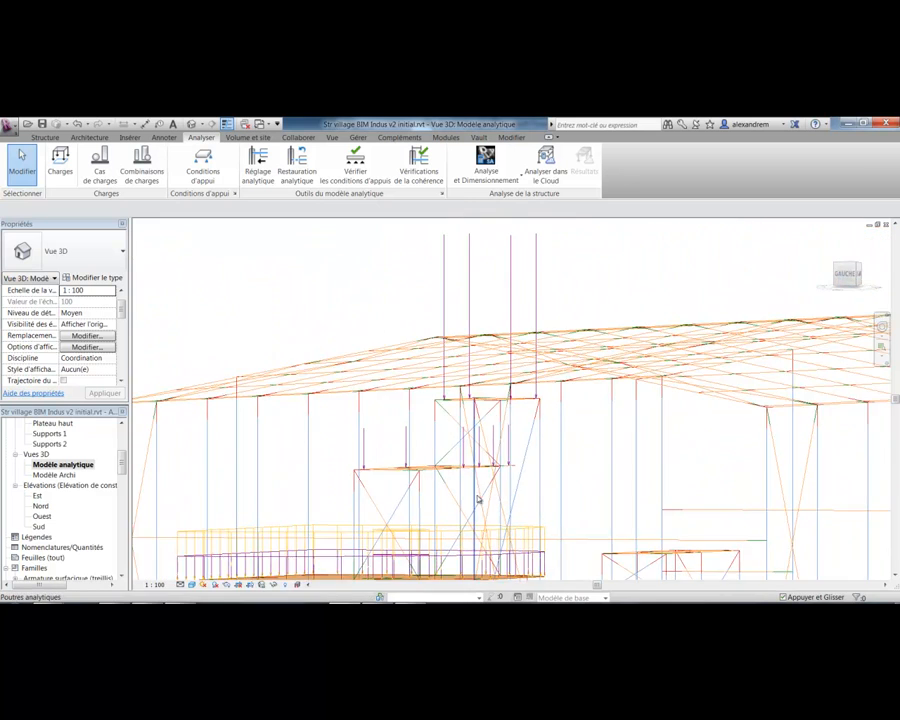
{"action": "scroll", "coordinate": [422, 468], "scroll_direction": "up", "scroll_amount": 4}
{"action": "left_click", "coordinate": [363, 427]}
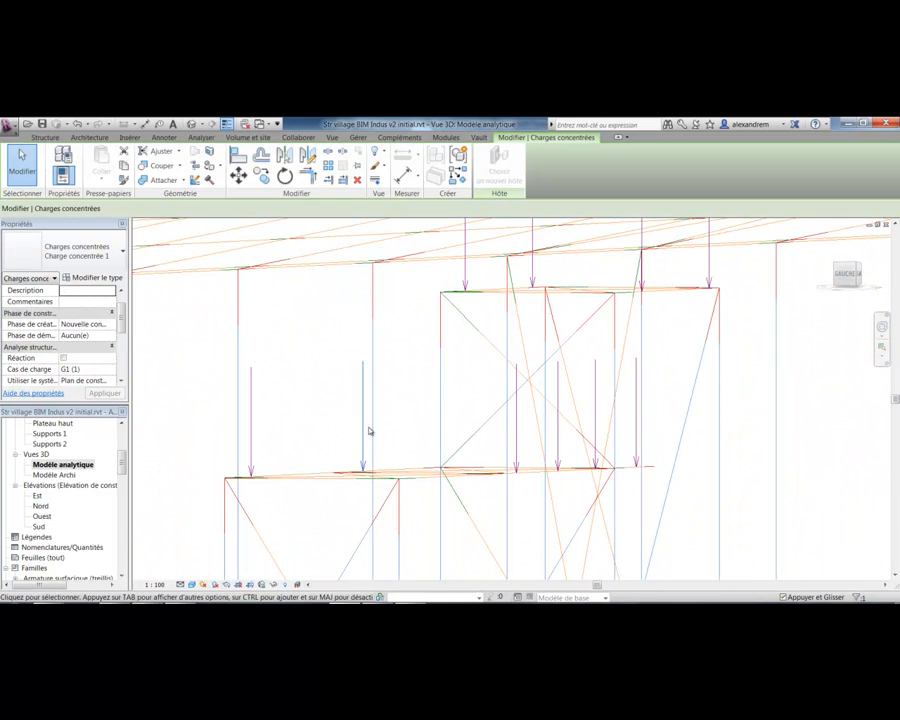
{"action": "left_click", "coordinate": [310, 424]}
{"action": "middle_click_drag", "start_coordinate": [310, 424], "coordinate": [420, 425], "text": "shift"}
{"action": "scroll", "coordinate": [356, 419], "scroll_direction": "down", "scroll_amount": 5}
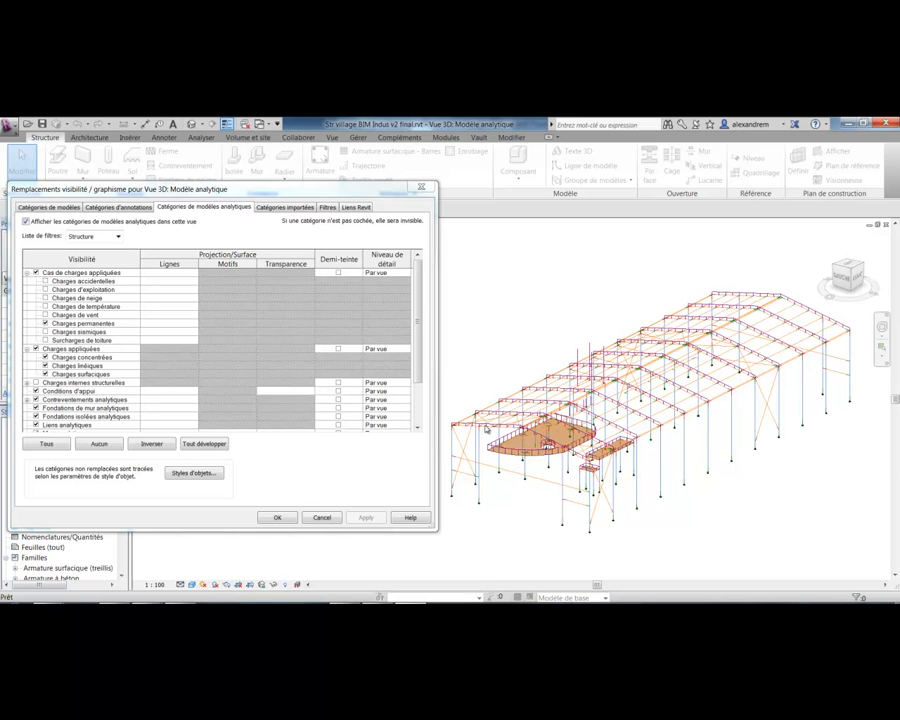
- Hide Charges permanentes and show Charges d'exploitation in the analytical view
{"action": "left_click", "coordinate": [46, 324]}
{"action": "left_click", "coordinate": [45, 290]}
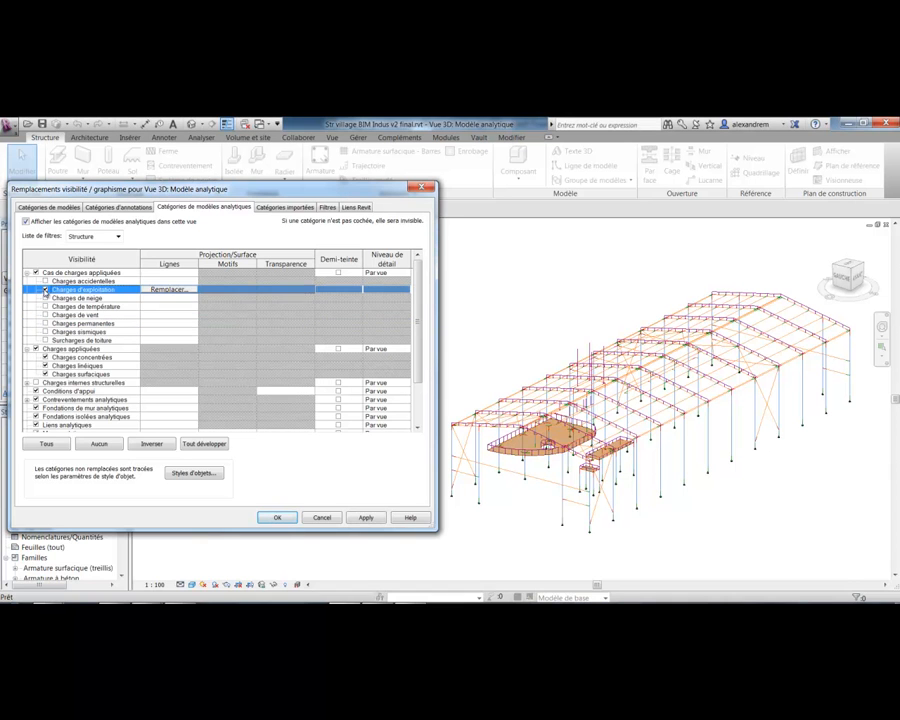
{"action": "left_click", "coordinate": [368, 518]}
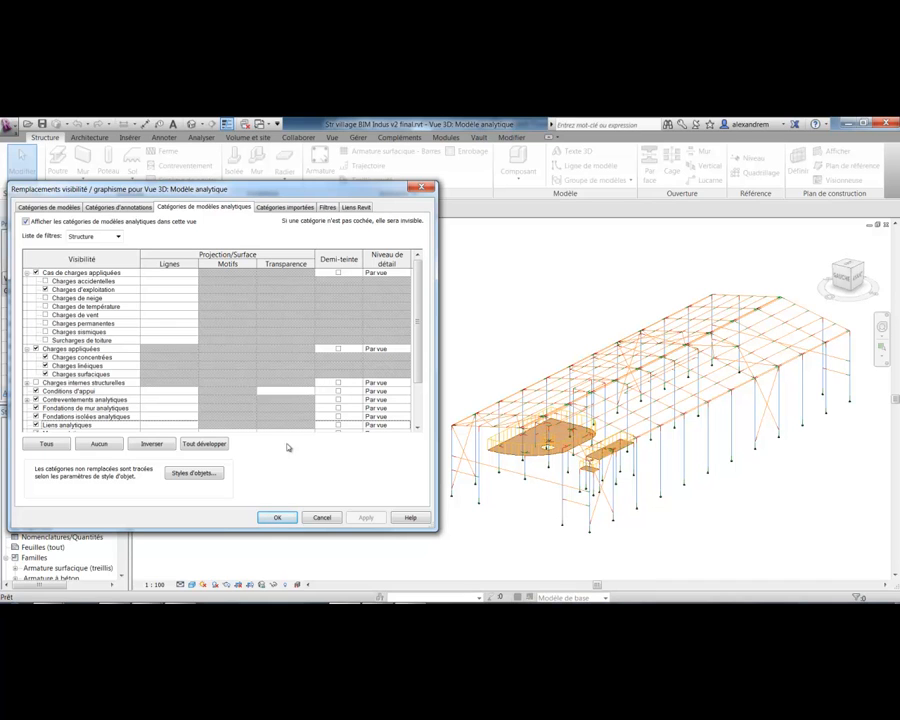
- Switch the displayed load case from Charges d'exploitation to Charges de neige
{"action": "left_click", "coordinate": [45, 290]}
{"action": "left_click", "coordinate": [45, 298]}
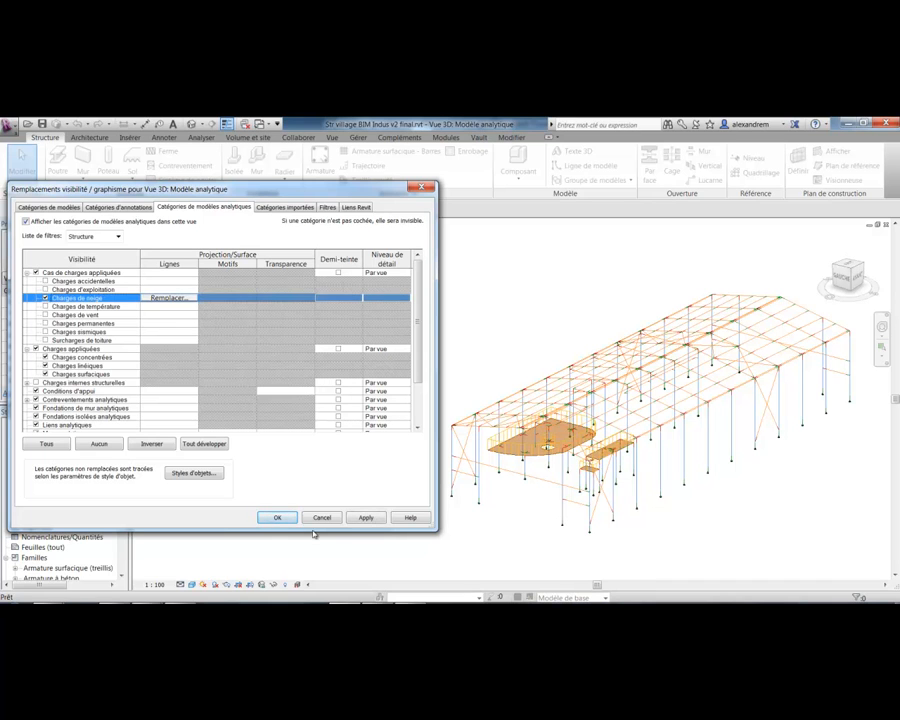
{"action": "left_click", "coordinate": [366, 518]}
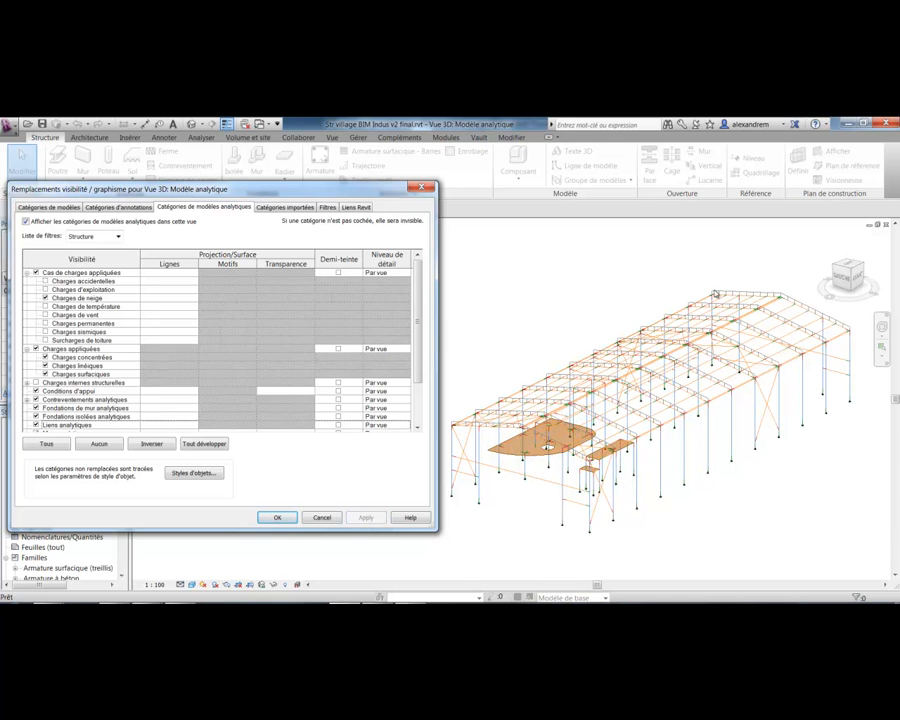
- Switch the displayed load case from Charges de neige to Charges de vent
{"action": "left_click", "coordinate": [45, 298]}
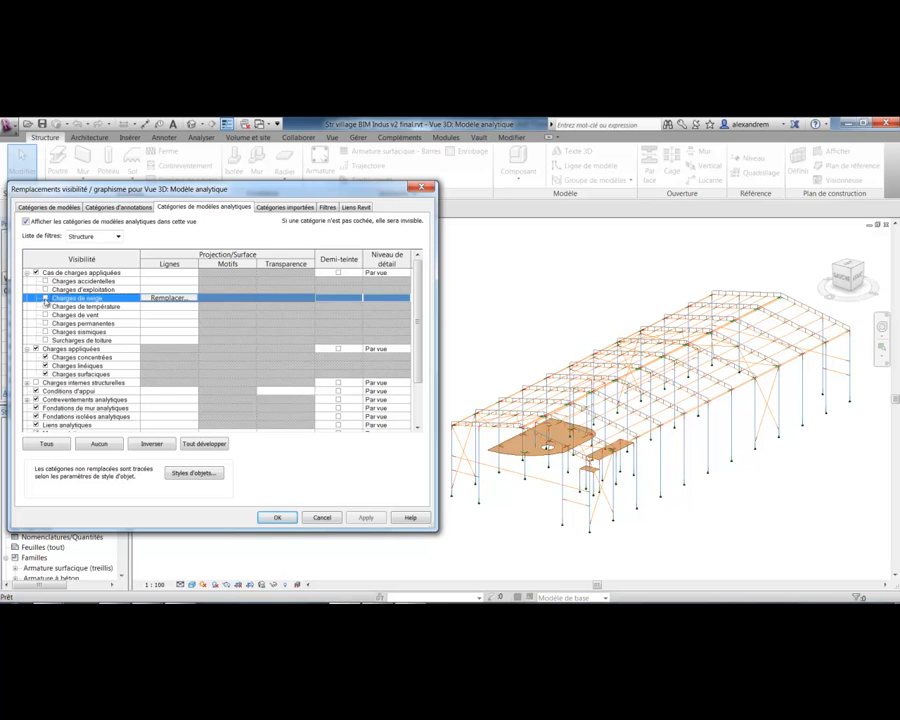
{"action": "left_click", "coordinate": [45, 315]}
{"action": "left_click", "coordinate": [366, 518]}
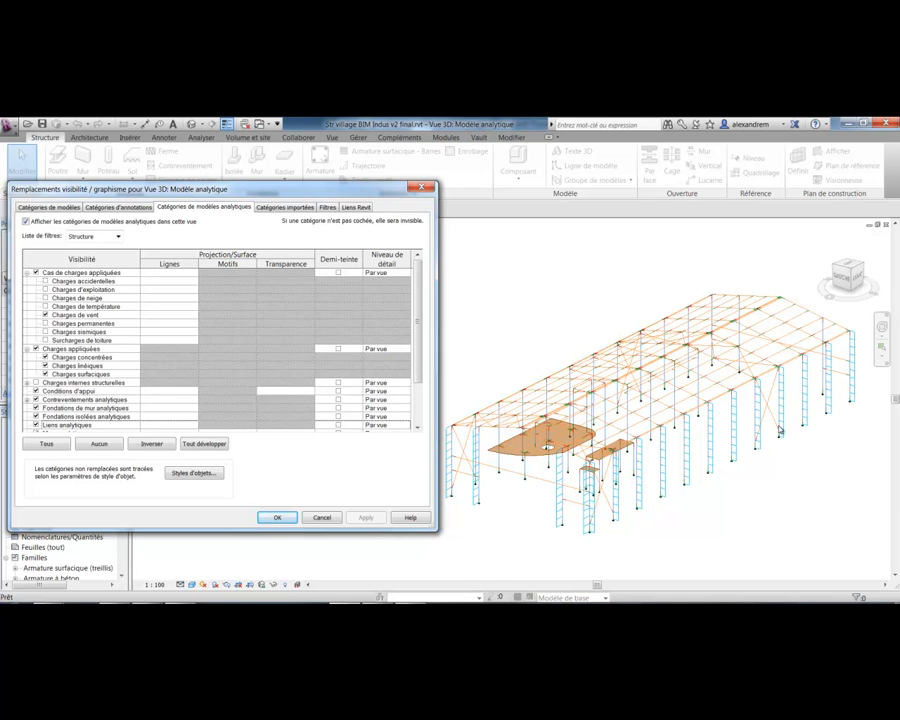
- Confirm the wind load display settings and review the project's load cases, selecting case G1
{"action": "left_click", "coordinate": [277, 518]}
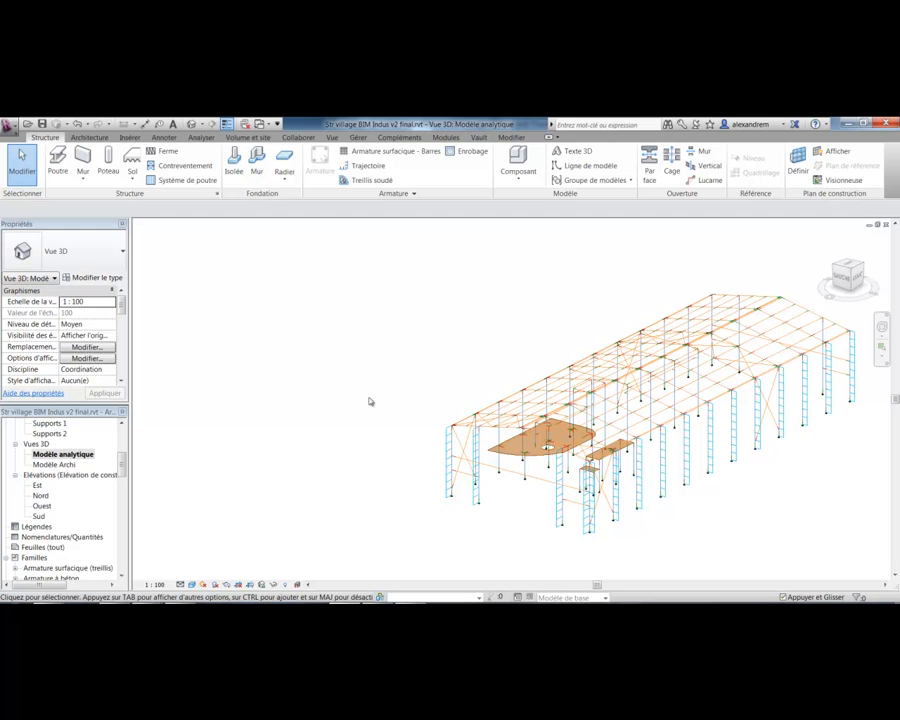
{"action": "left_click", "coordinate": [201, 137]}
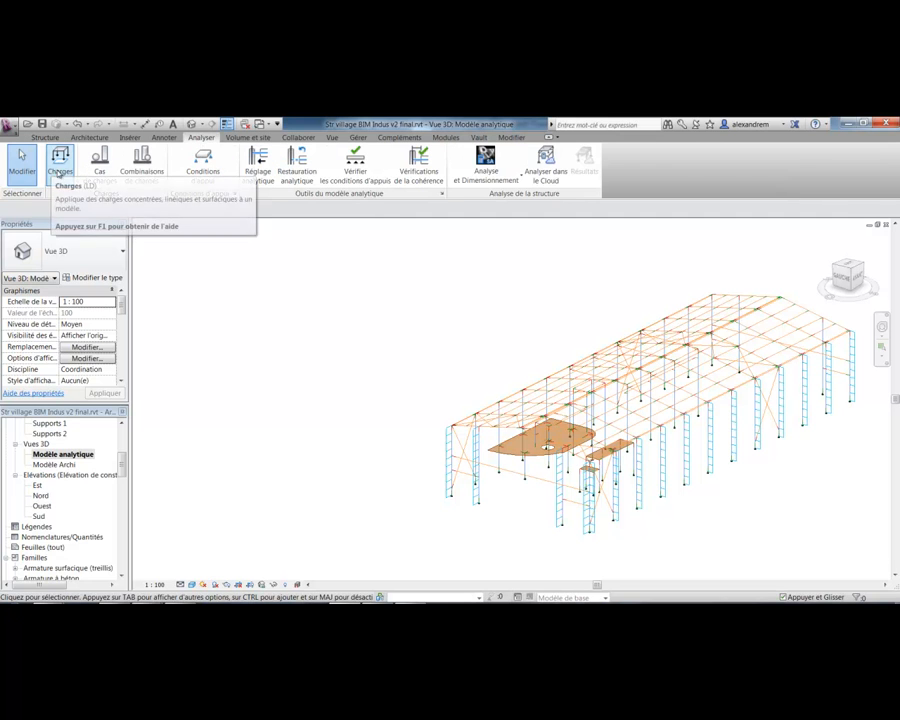
{"action": "left_click", "coordinate": [57, 168]}
{"action": "left_click_drag", "start_coordinate": [365, 186], "coordinate": [287, 183]}
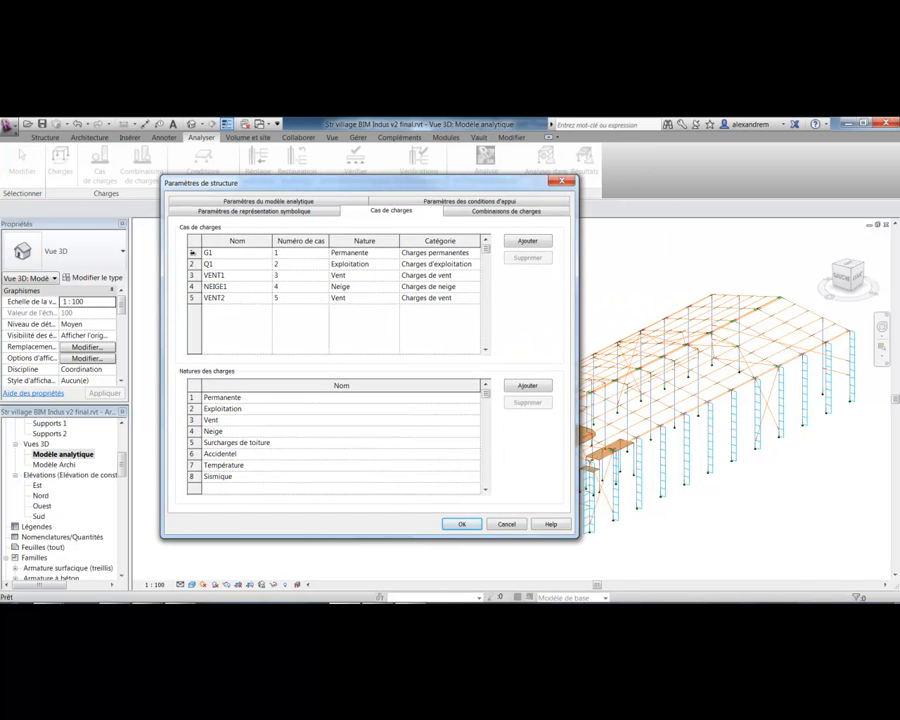
{"action": "left_click", "coordinate": [195, 253]}
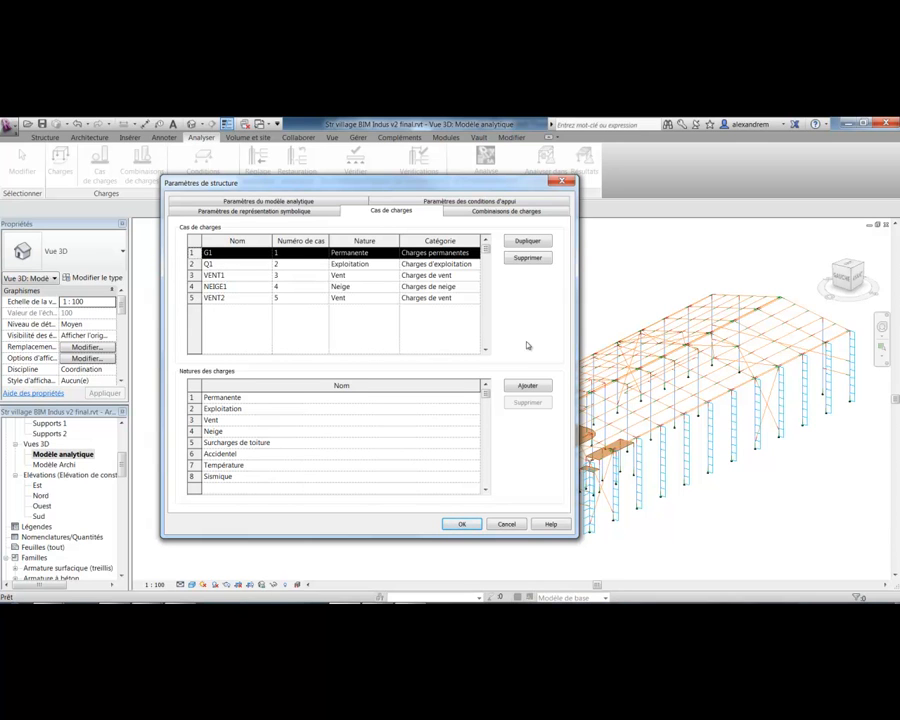
- Review the ELU and ELS load combinations, widening the formula column to read them in full, and close the structural settings
{"action": "left_click", "coordinate": [503, 212]}
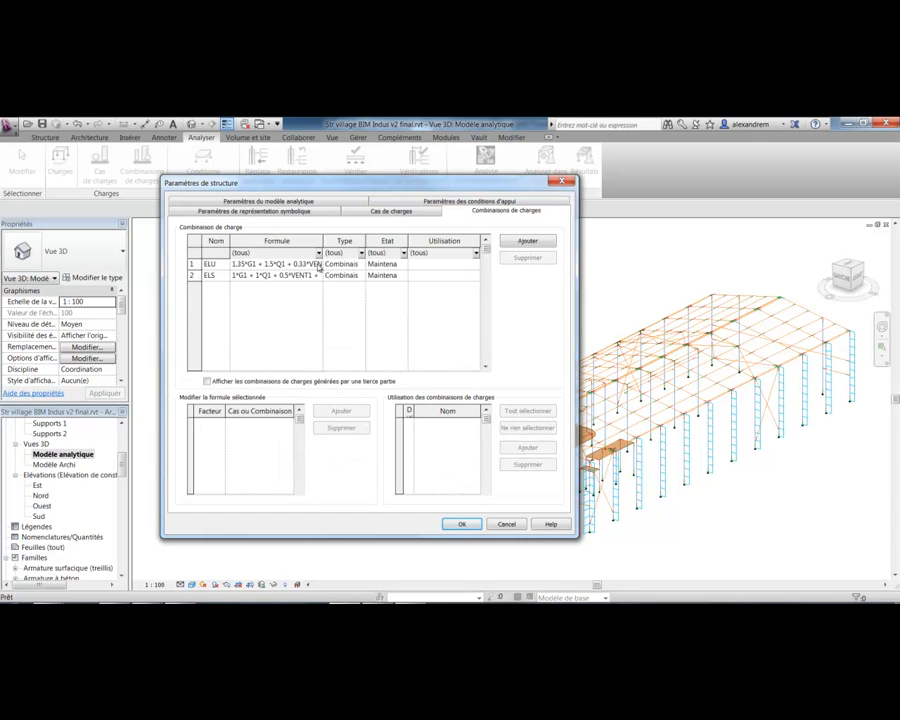
{"action": "left_click_drag", "start_coordinate": [323, 242], "coordinate": [368, 304]}
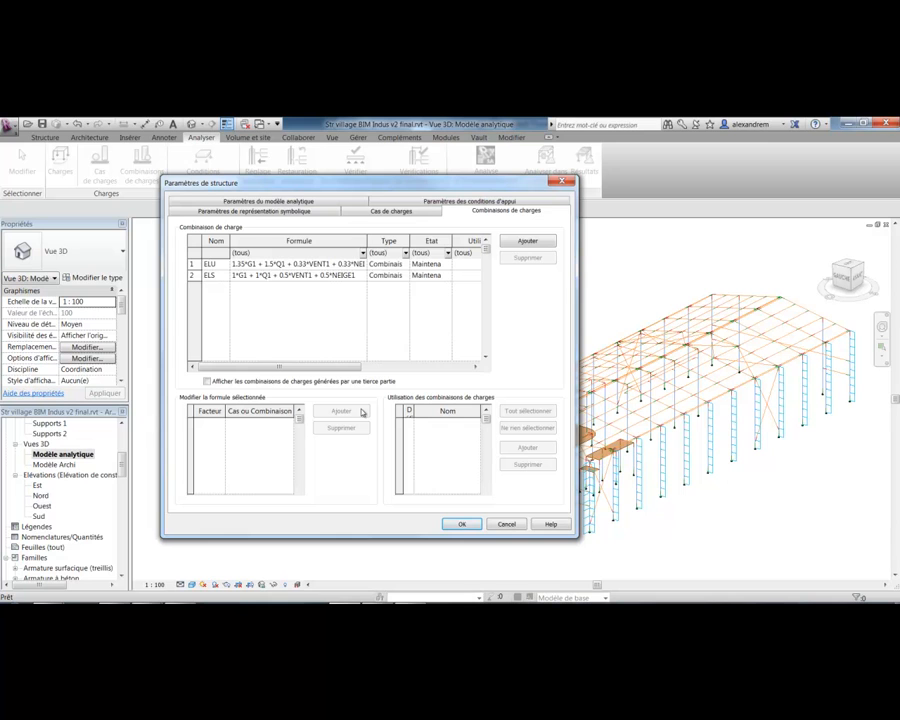
{"action": "left_click_drag", "start_coordinate": [367, 241], "coordinate": [406, 243]}
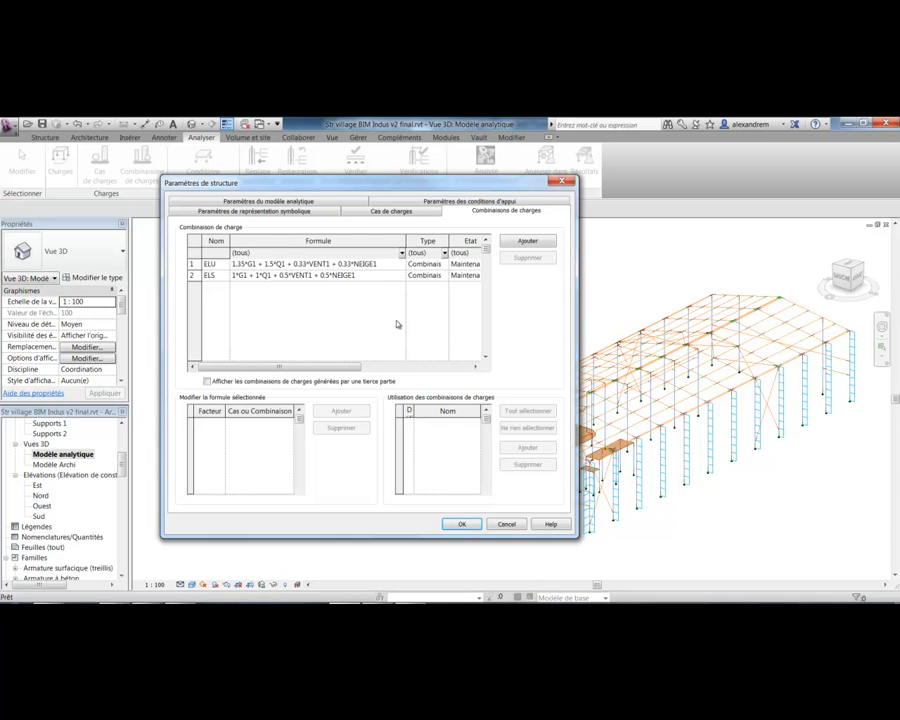
{"action": "left_click_drag", "start_coordinate": [405, 242], "coordinate": [378, 242]}
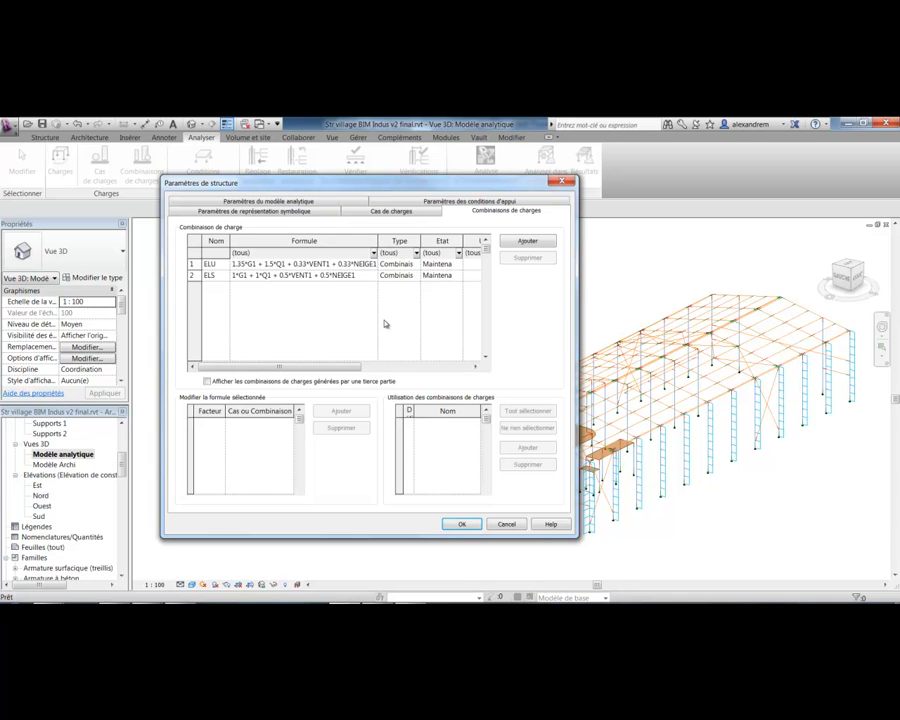
{"action": "left_click", "coordinate": [464, 525]}
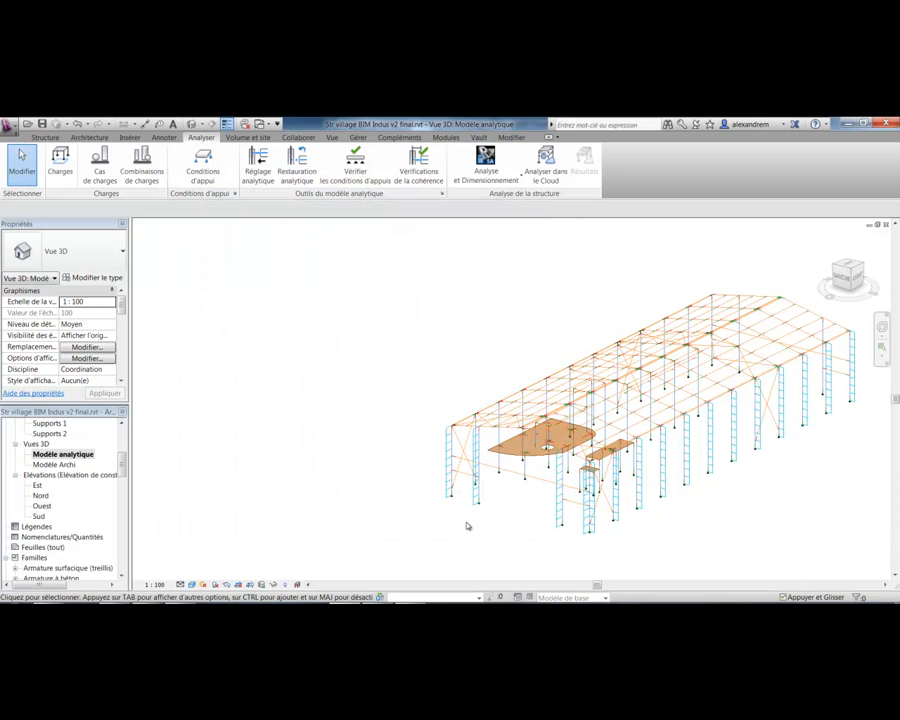
- Switch from the analytical 3D view to the Modèle Archi 3D view
{"action": "middle_click_drag", "start_coordinate": [512, 527], "coordinate": [361, 511]}
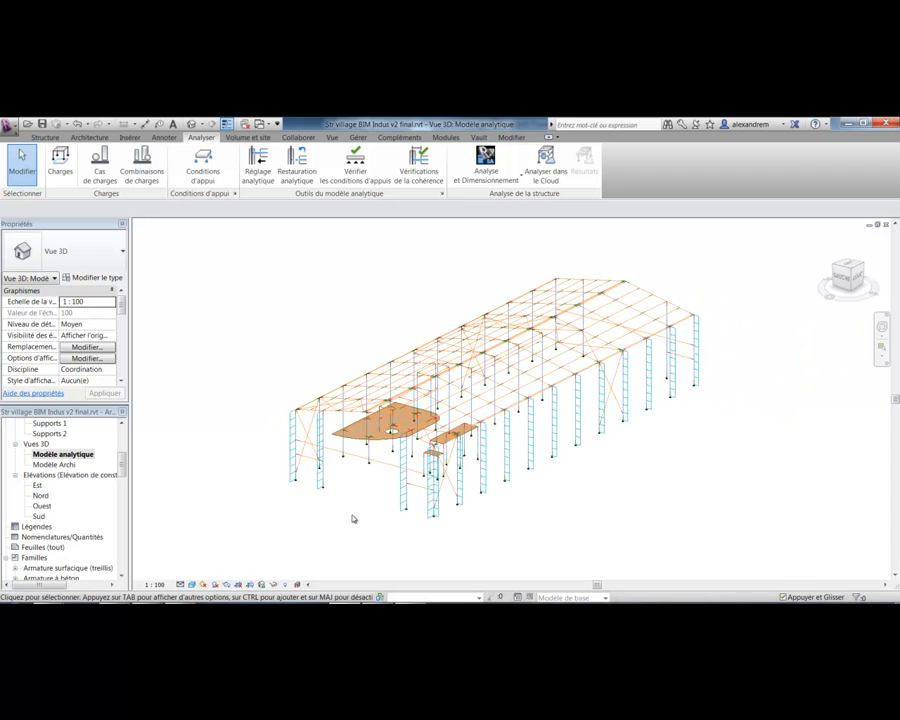
{"action": "key", "text": "v"}
{"action": "key", "text": "v"}
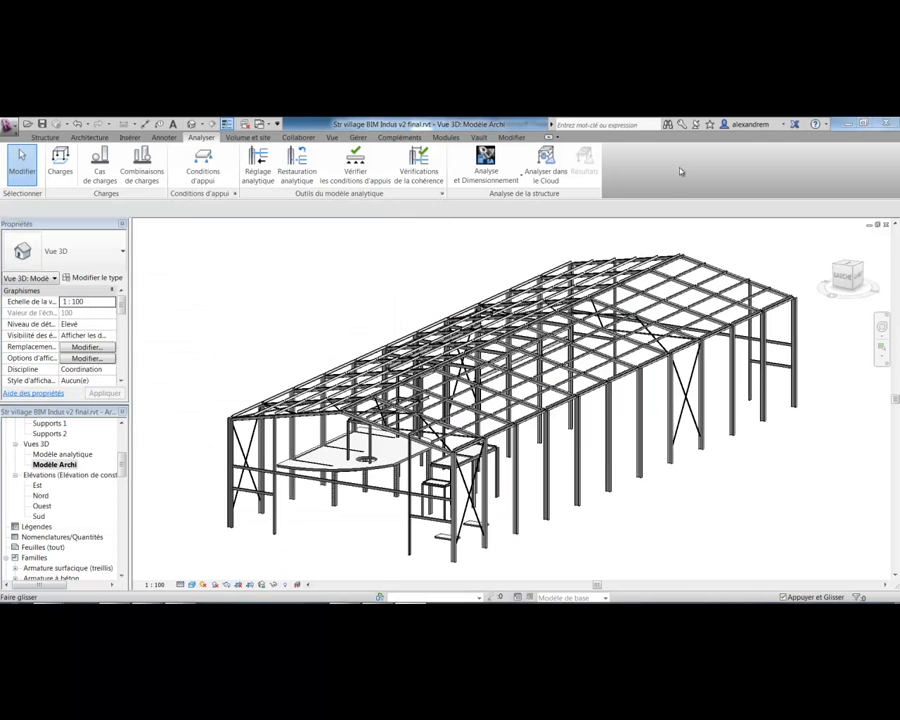
- Inspect the properties and analytical end releases of the HE300A sloping roof beam at the front gable
{"action": "scroll", "coordinate": [250, 378], "scroll_direction": "up", "scroll_amount": 5}
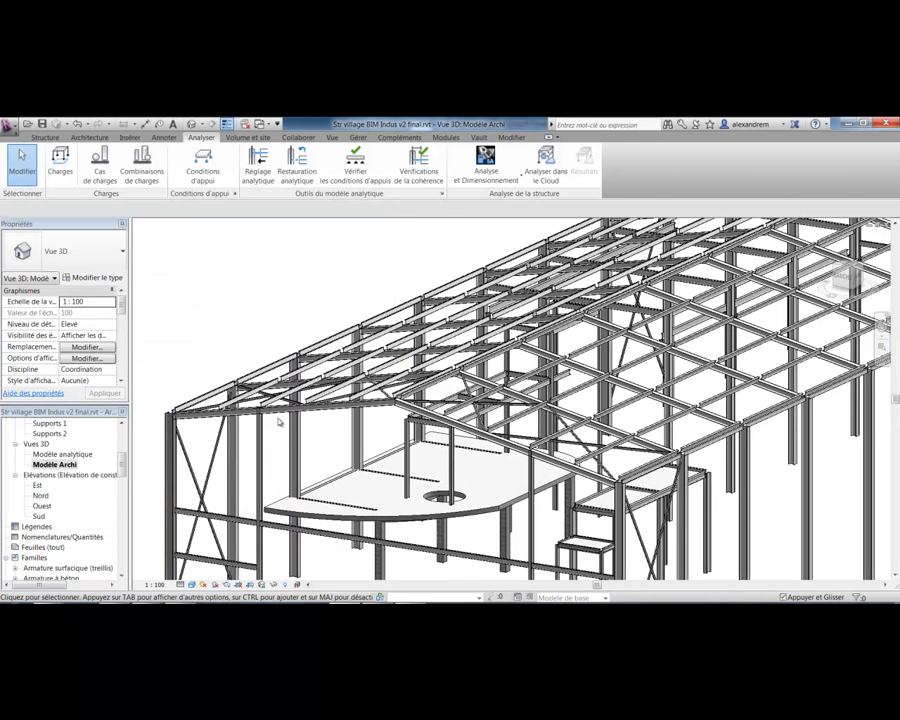
{"action": "left_click", "coordinate": [278, 412]}
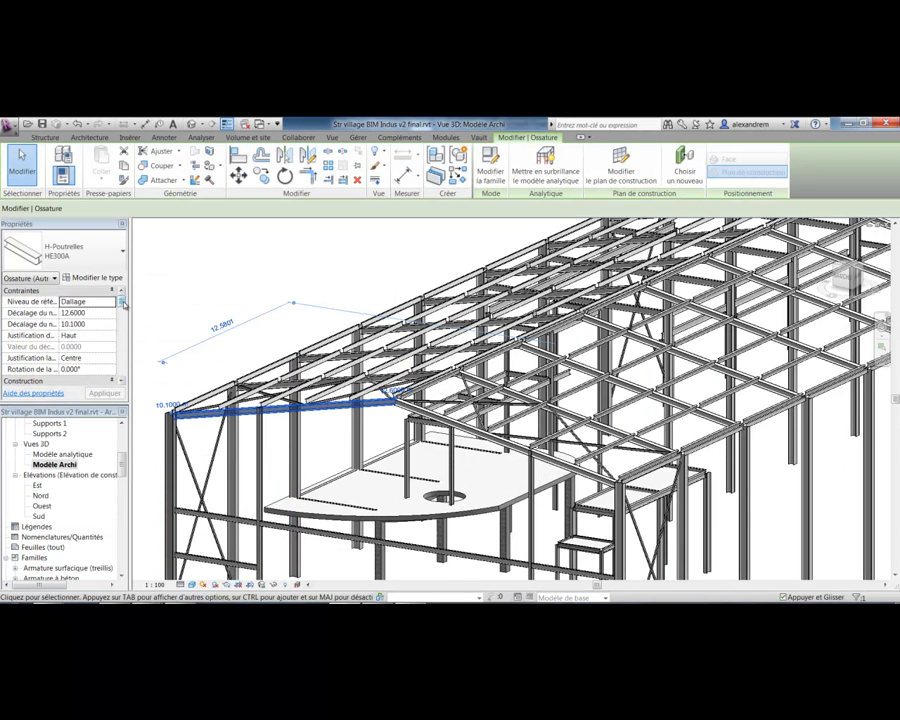
{"action": "scroll", "coordinate": [125, 334], "scroll_direction": "down", "scroll_amount": 5}
{"action": "mouse_move", "coordinate": [125, 334]}
{"action": "left_mouse_down"}
{"action": "mouse_move", "coordinate": [127, 366]}
{"action": "mouse_move", "coordinate": [127, 336]}
{"action": "left_mouse_up"}
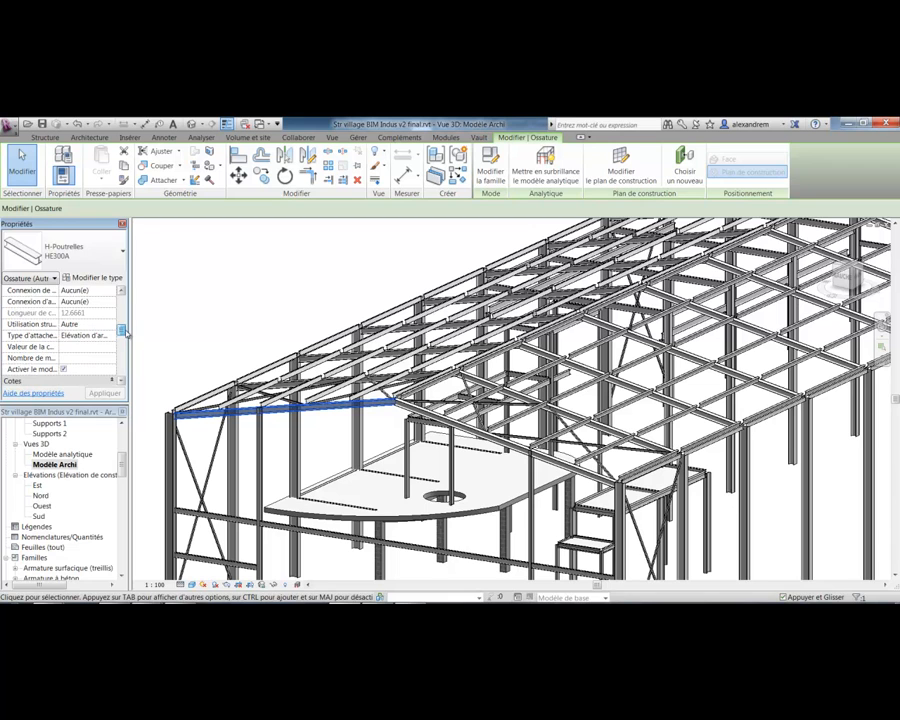
{"action": "left_click", "coordinate": [40, 278]}
{"action": "left_click", "coordinate": [47, 300]}
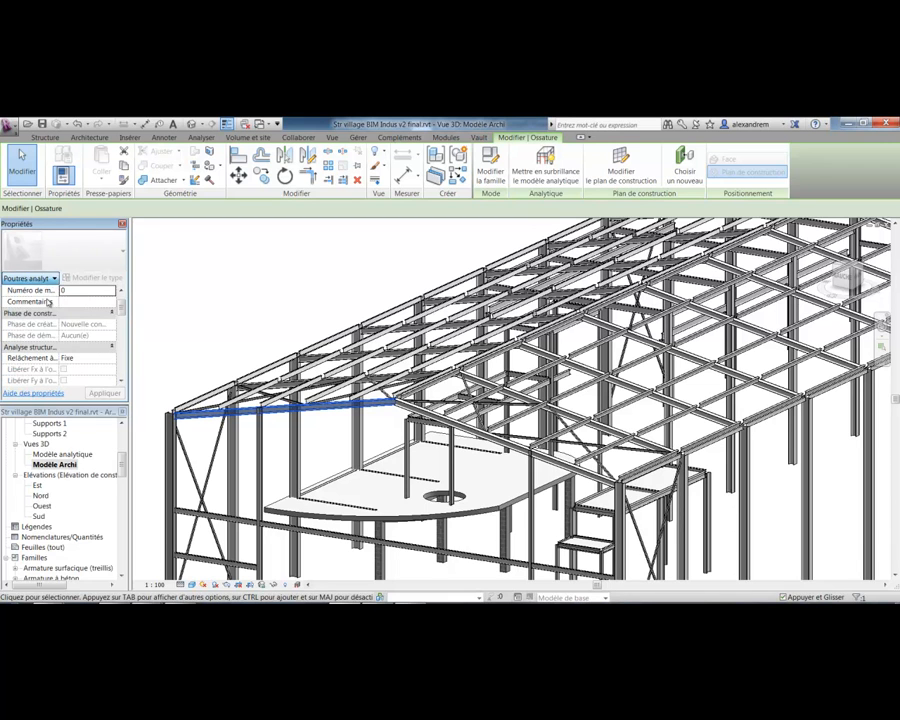
{"action": "left_click_drag", "start_coordinate": [122, 294], "coordinate": [122, 331]}
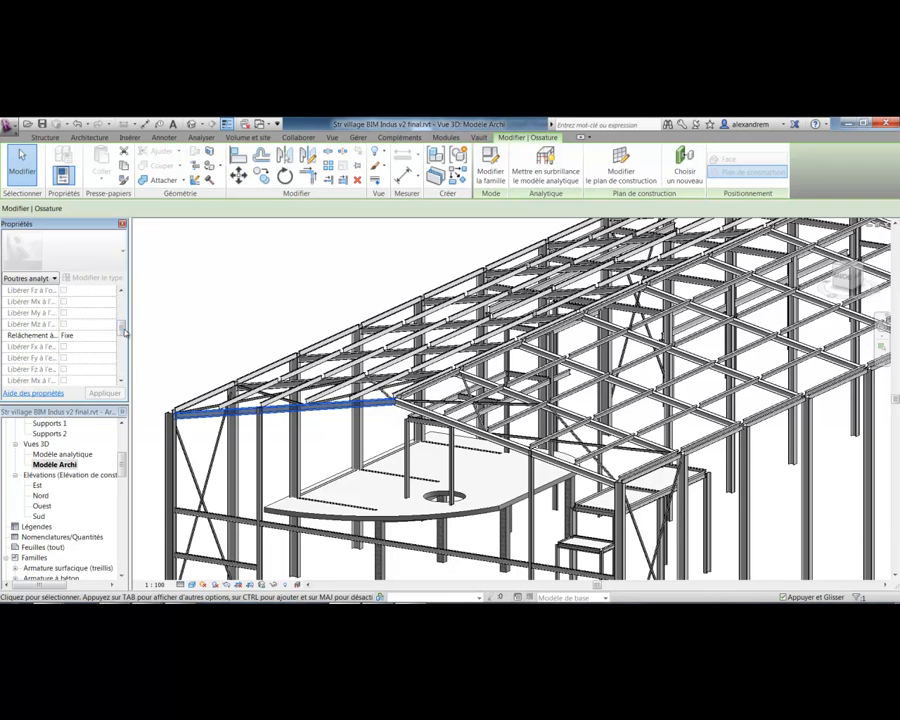
- Inspect the properties and analytical end releases of an IPE220 roof purlin near the gable, and deselect it
{"action": "left_click", "coordinate": [261, 386]}
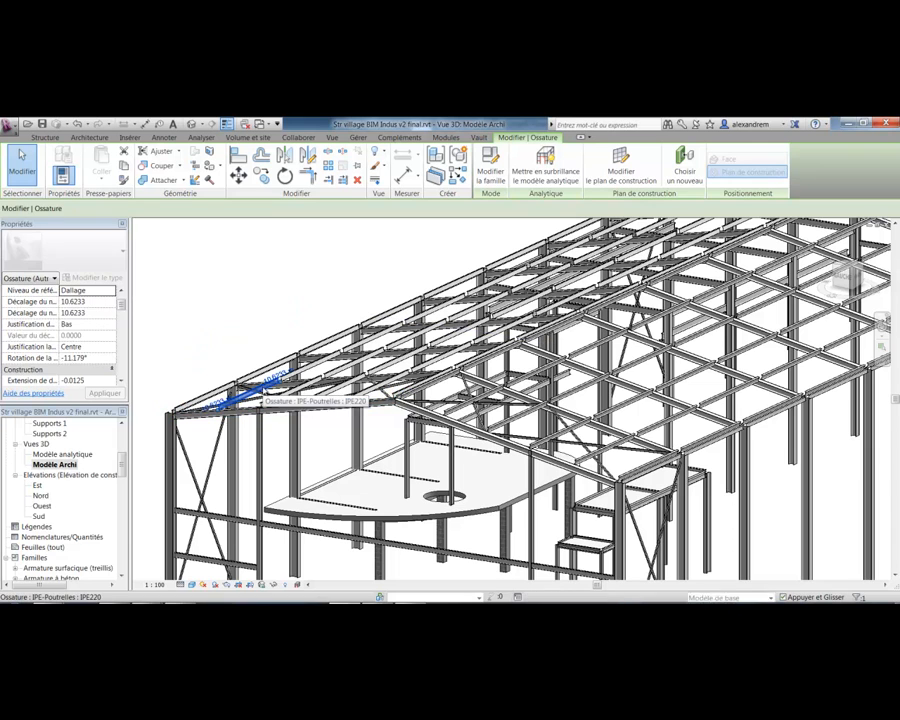
{"action": "left_click_drag", "start_coordinate": [121, 297], "coordinate": [128, 352]}
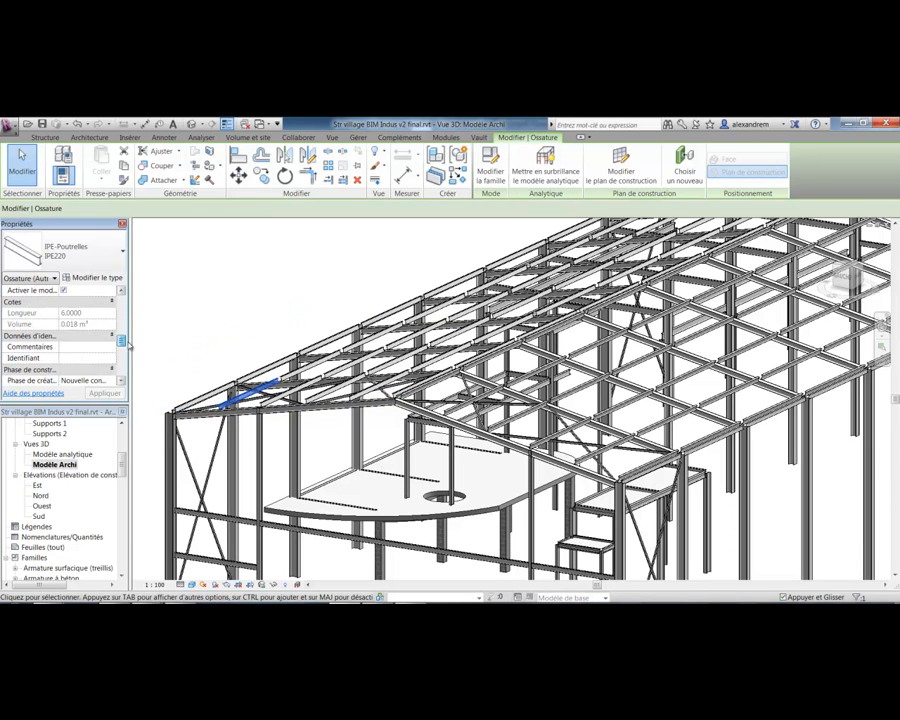
{"action": "left_click", "coordinate": [54, 278]}
{"action": "left_click", "coordinate": [38, 299]}
{"action": "left_click_drag", "start_coordinate": [121, 298], "coordinate": [124, 342]}
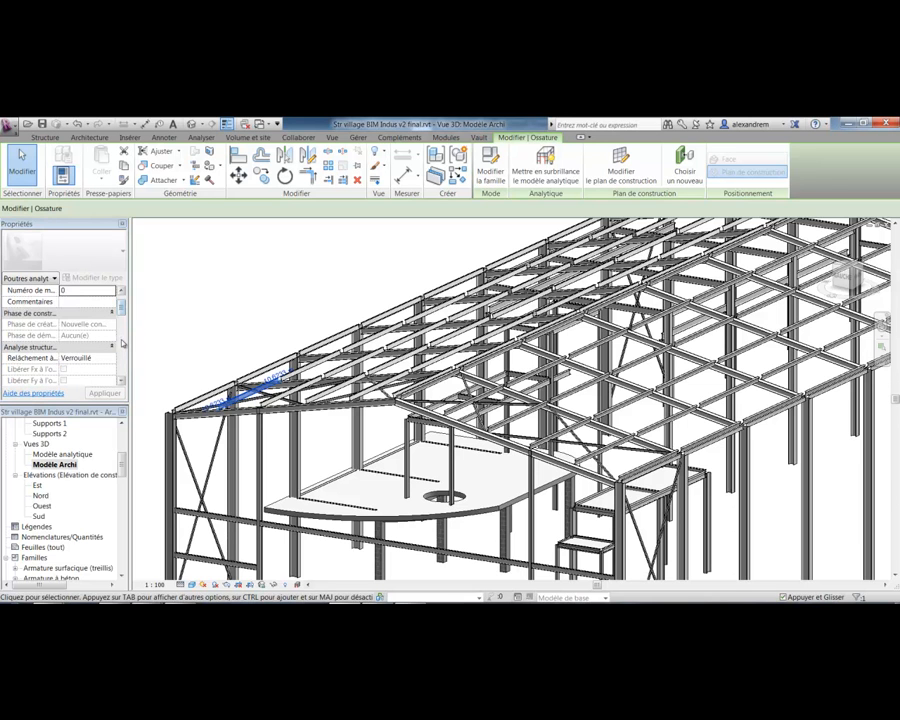
{"action": "left_click", "coordinate": [206, 327]}
- Run the consistency check between the analytical and physical models and dismiss its notice
{"action": "middle_click_drag", "start_coordinate": [235, 331], "coordinate": [259, 386], "text": "shift"}
{"action": "scroll", "coordinate": [233, 289], "scroll_direction": "down", "scroll_amount": 5}
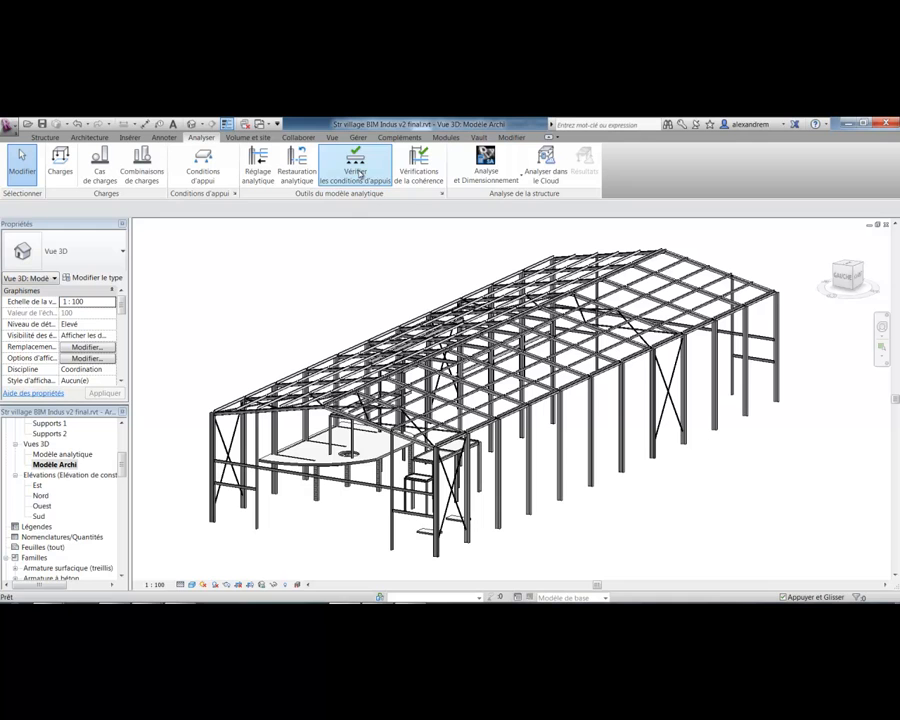
{"action": "left_click", "coordinate": [438, 181]}
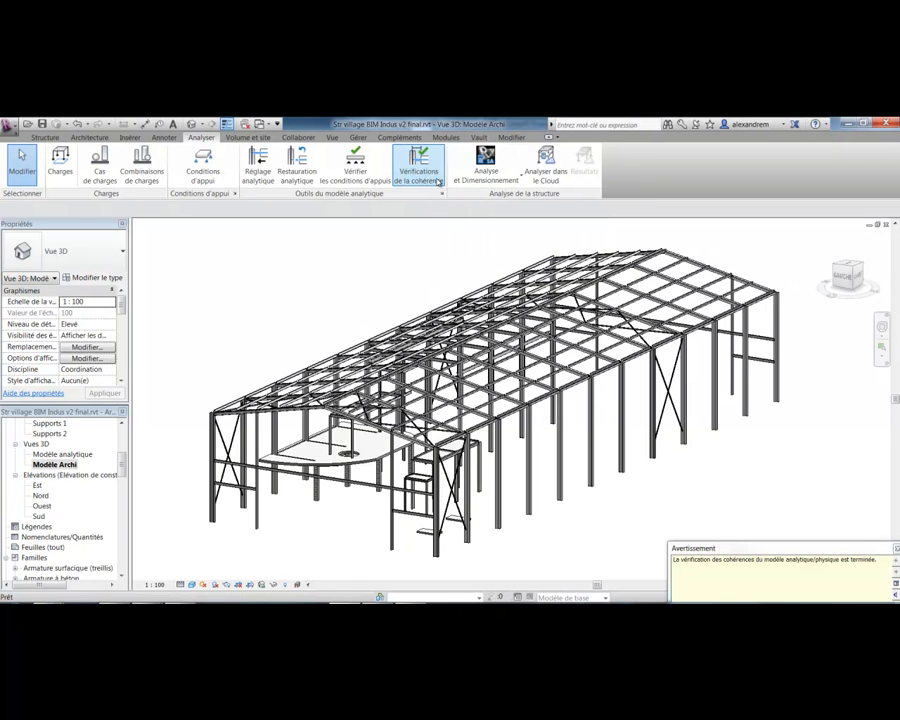
{"action": "left_click", "coordinate": [896, 548]}
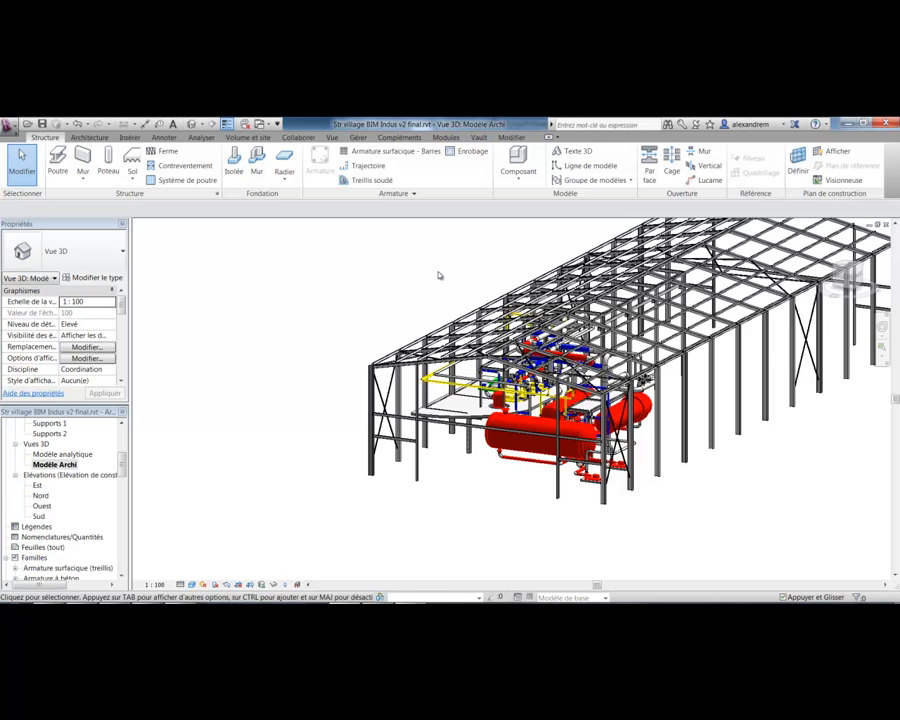
- Launch the Descente de charges analysis on the structure with the self-weight assigned to load case G1
{"action": "middle_click_drag", "start_coordinate": [438, 275], "coordinate": [412, 293], "text": "shift"}
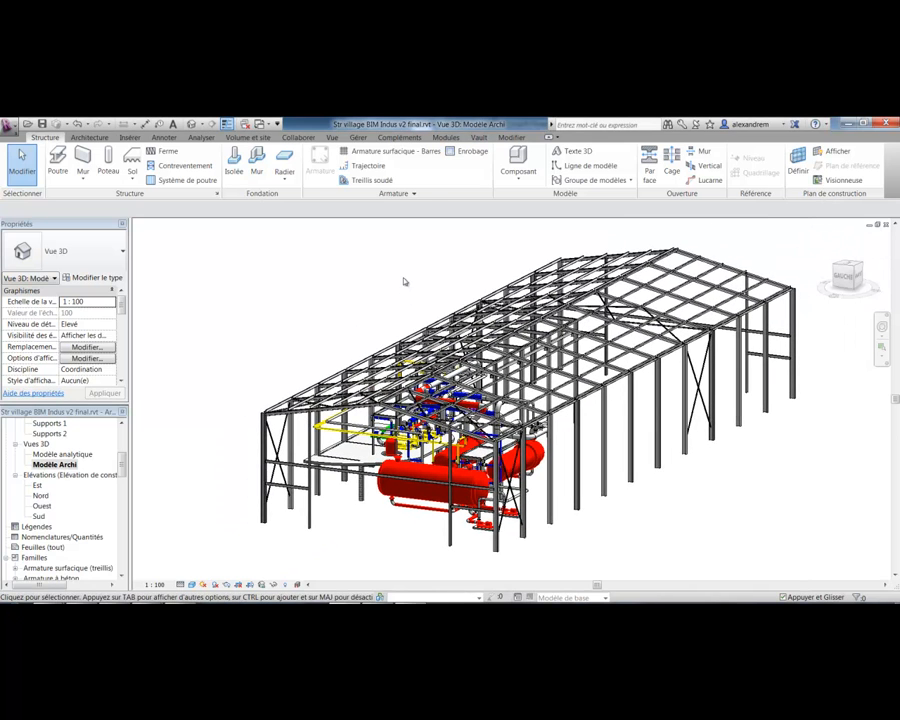
{"action": "left_click", "coordinate": [448, 138]}
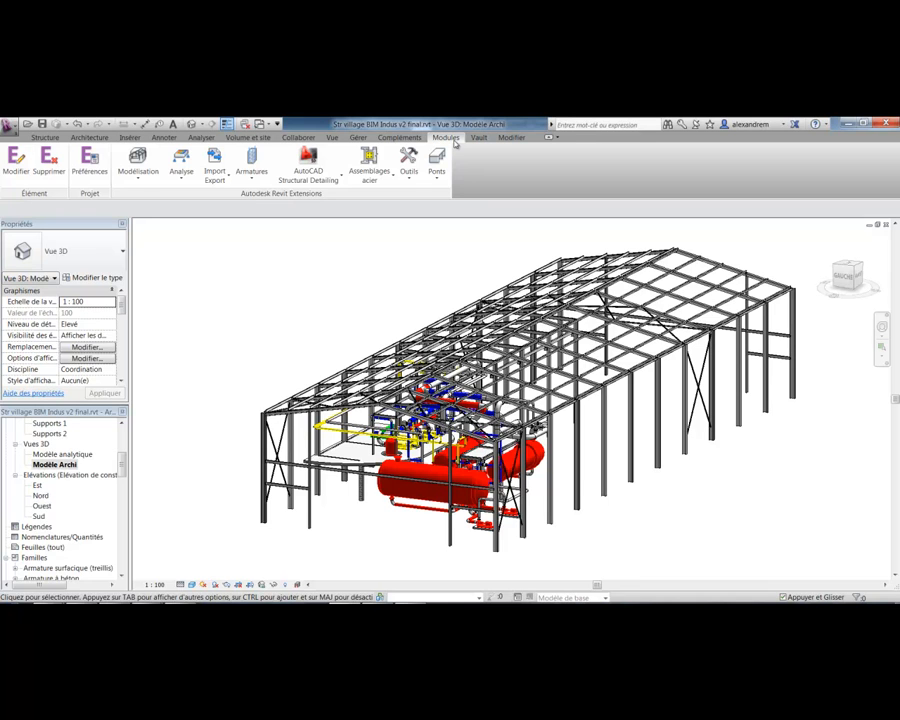
{"action": "left_click", "coordinate": [185, 180]}
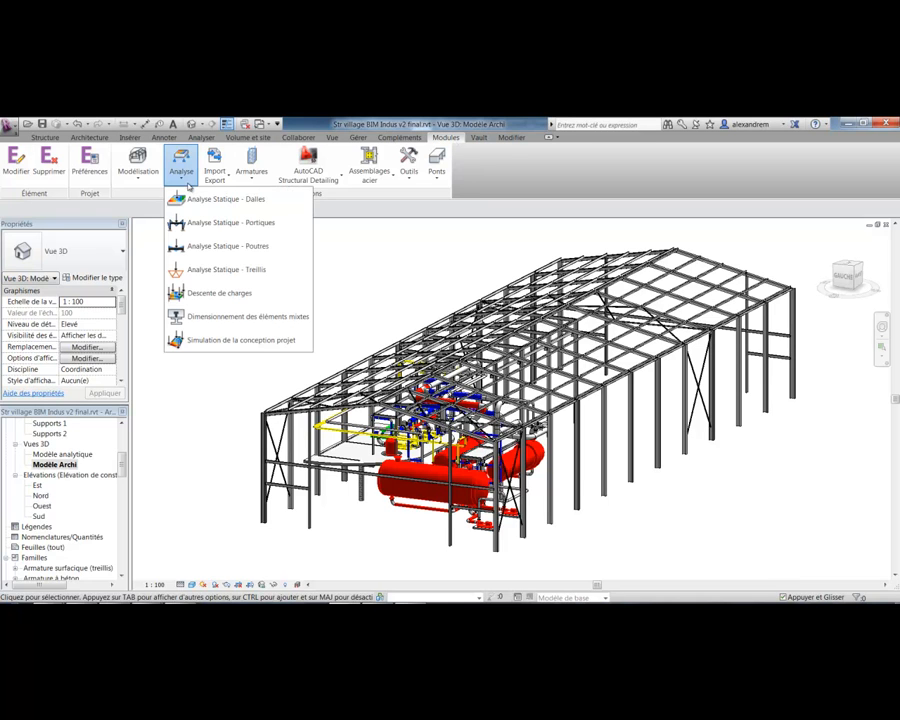
{"action": "left_click", "coordinate": [238, 296]}
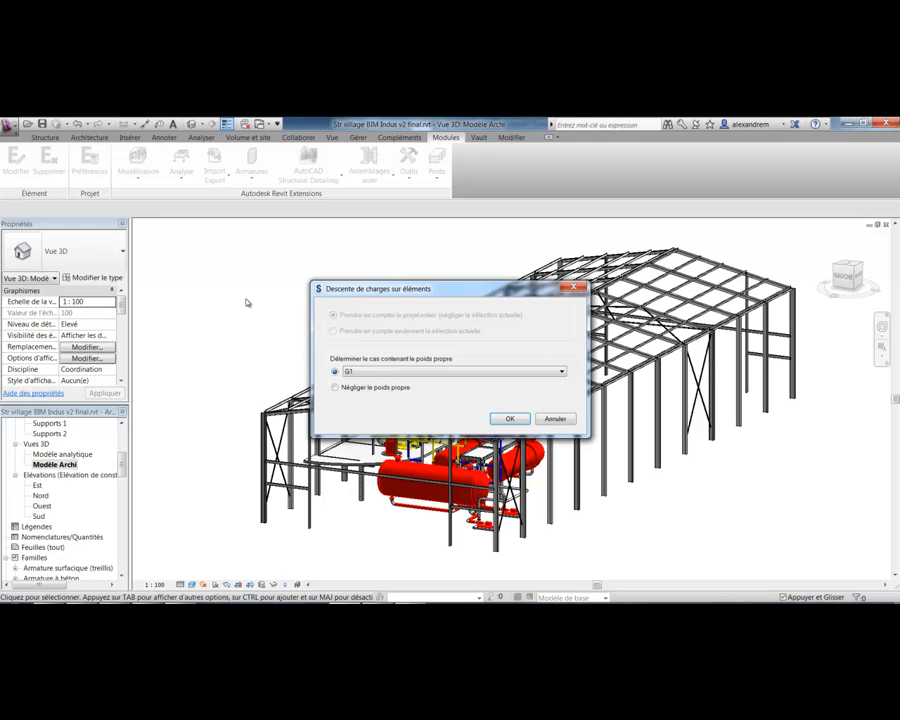
{"action": "left_click", "coordinate": [510, 419]}
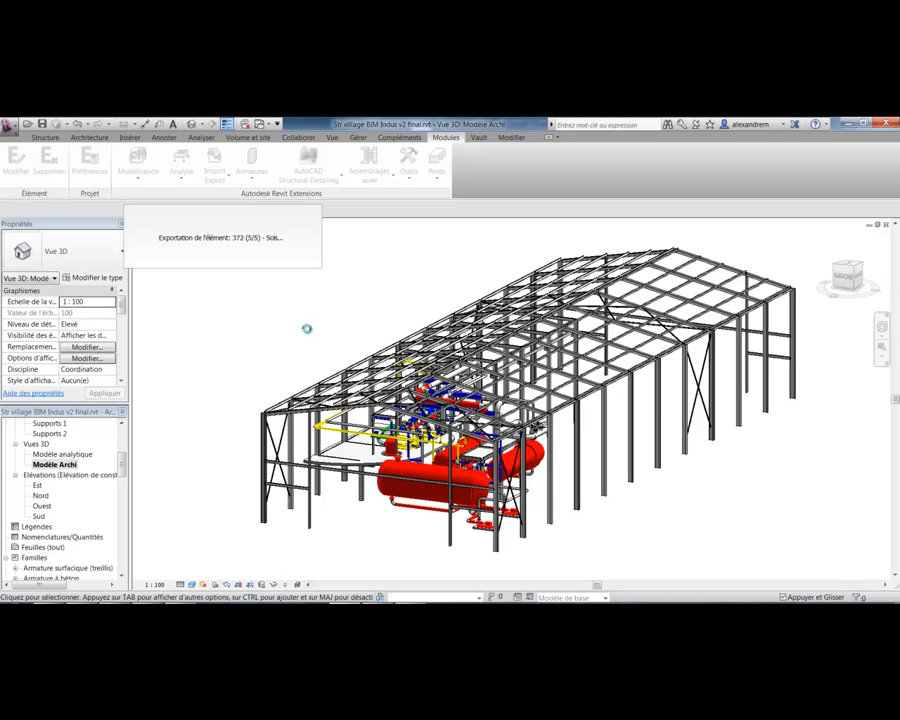
- Add the Rcat and Otua profile databases to the active databases and apply them to resolve the unknown section types
{"action": "right_click", "coordinate": [308, 330]}
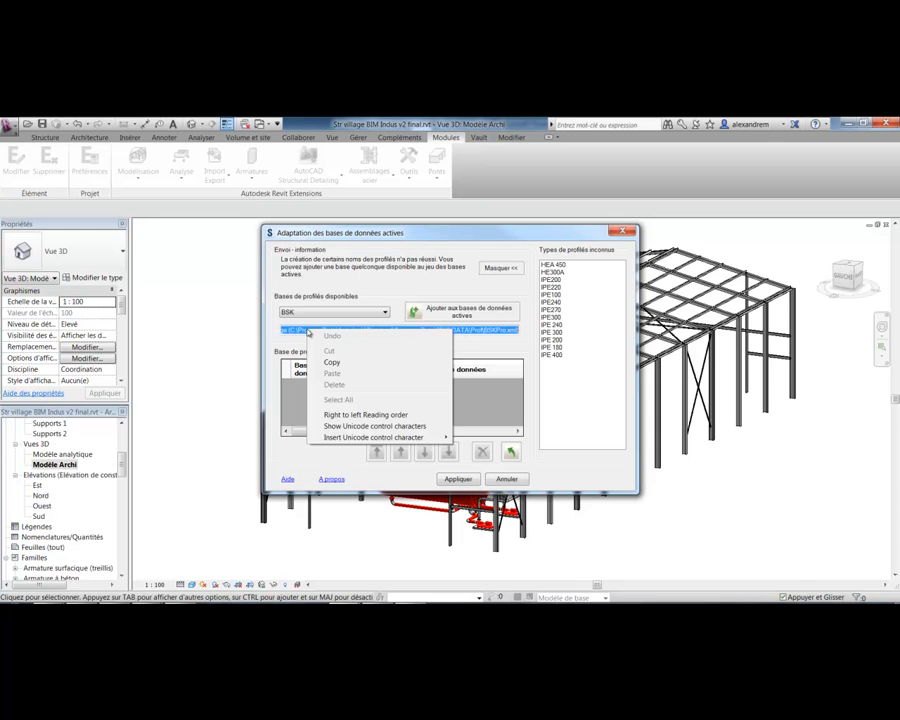
{"action": "left_click", "coordinate": [381, 284]}
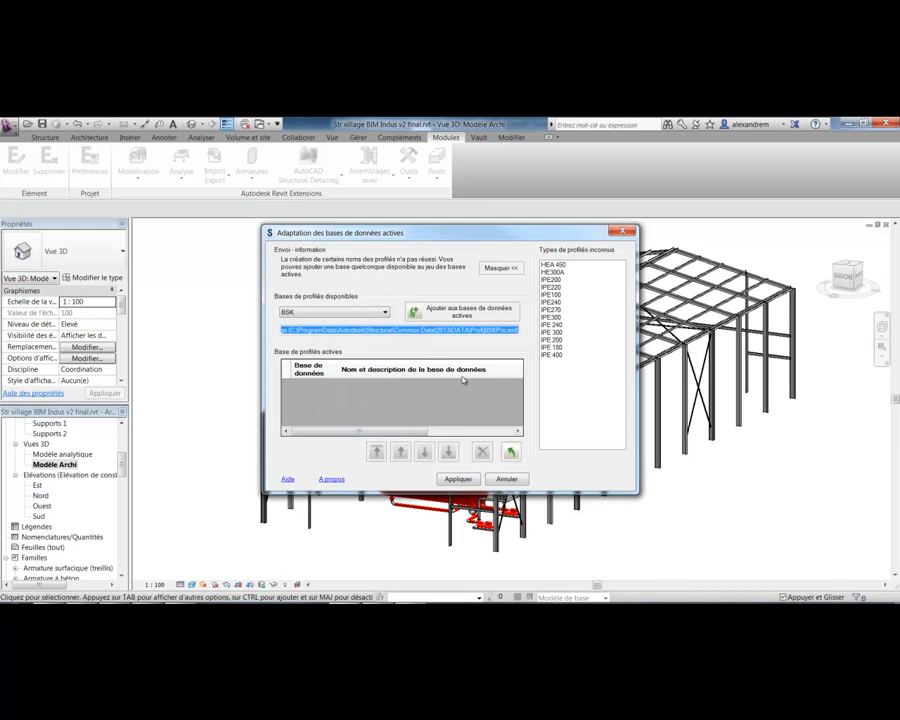
{"action": "left_click", "coordinate": [375, 313]}
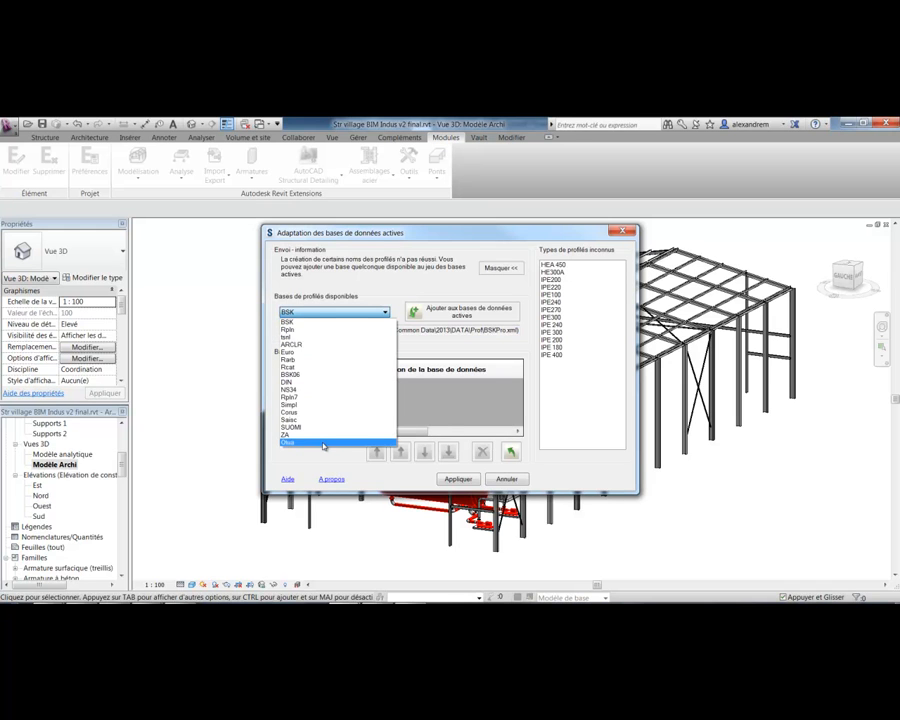
{"action": "left_click", "coordinate": [320, 367]}
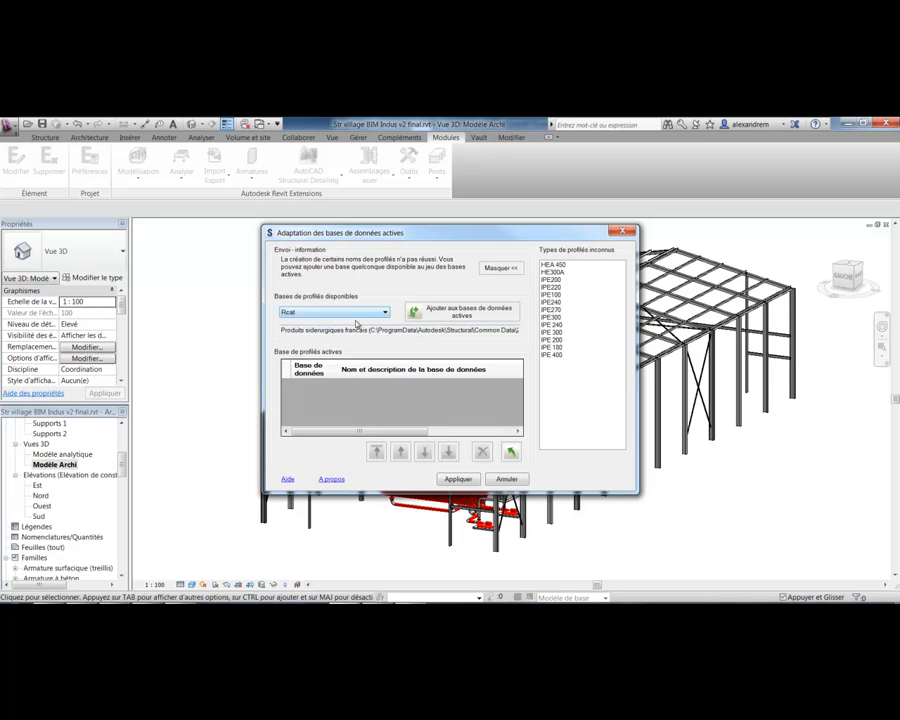
{"action": "left_click", "coordinate": [440, 312]}
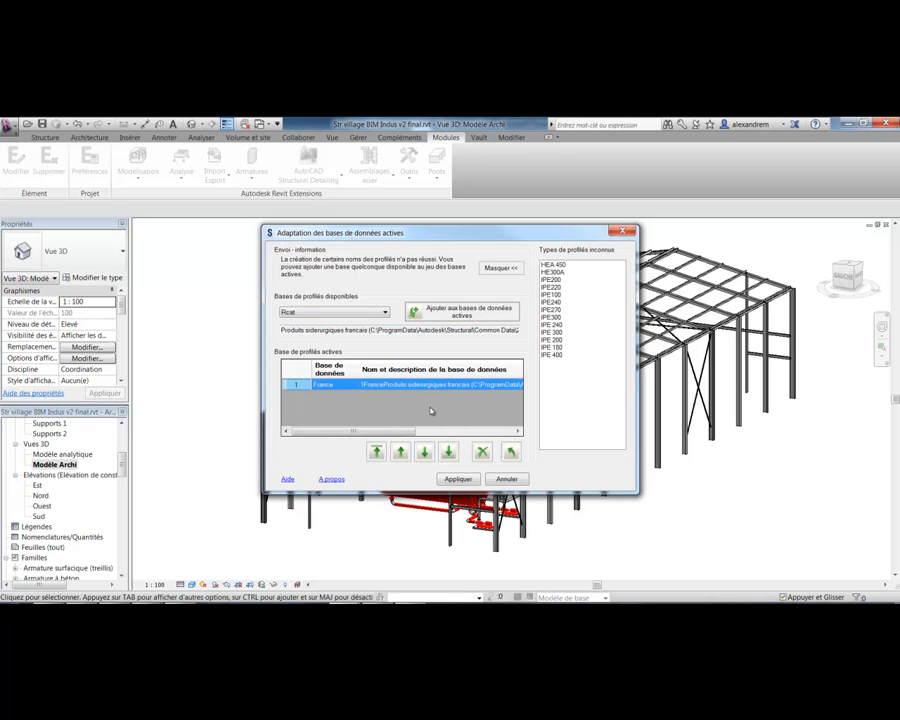
{"action": "left_click", "coordinate": [360, 312]}
{"action": "left_click", "coordinate": [345, 433]}
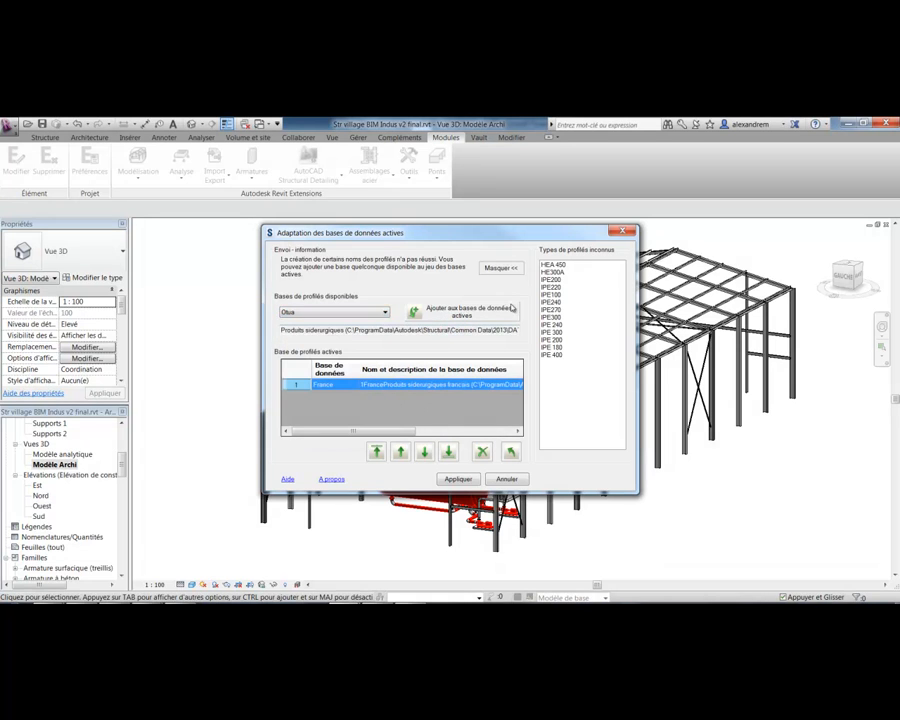
{"action": "left_click", "coordinate": [468, 313]}
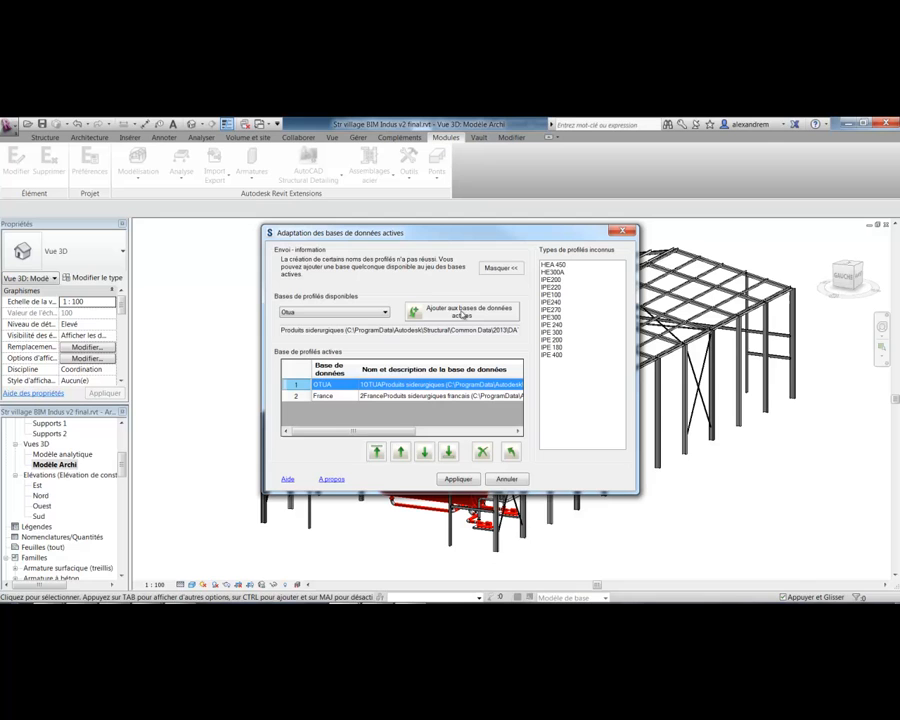
{"action": "left_click", "coordinate": [449, 480]}
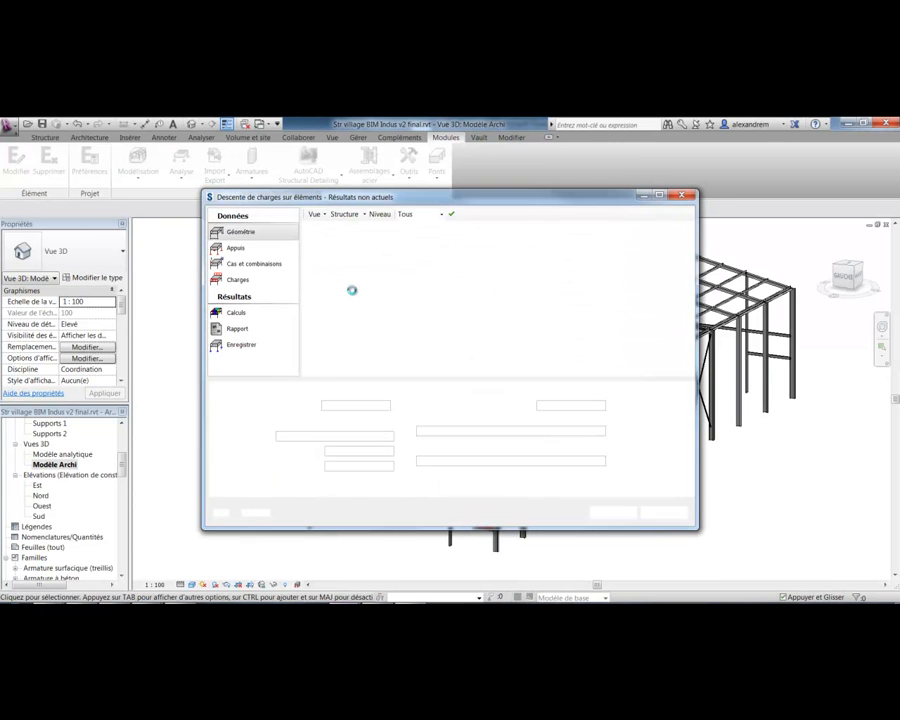
- Review the load take-down view display parameters, structure options and list of levels, keeping the level on Tous
{"action": "left_click_drag", "start_coordinate": [352, 203], "coordinate": [351, 226]}
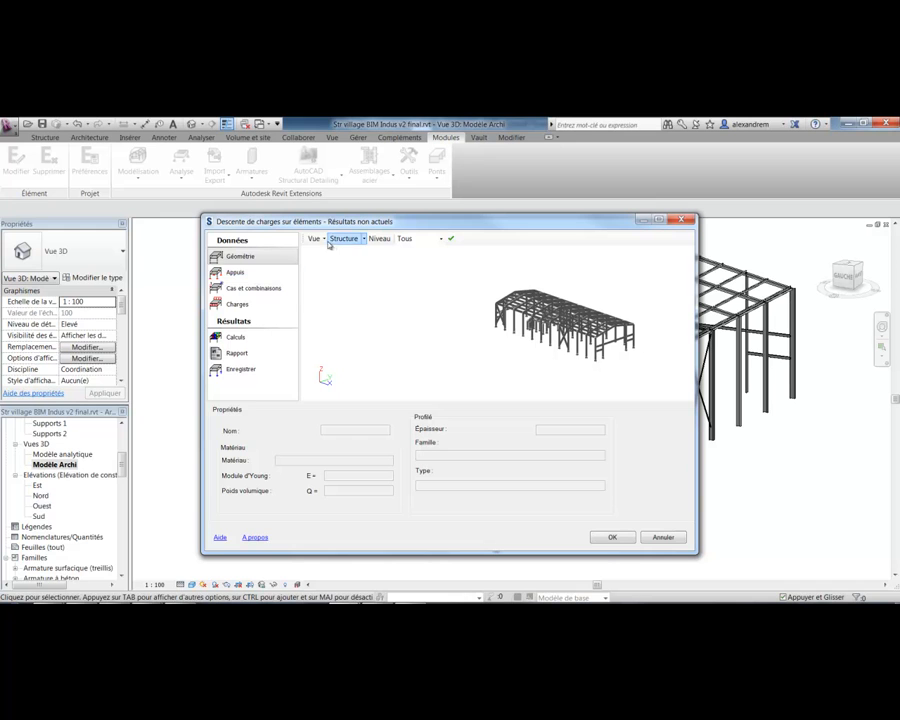
{"action": "left_click", "coordinate": [324, 240]}
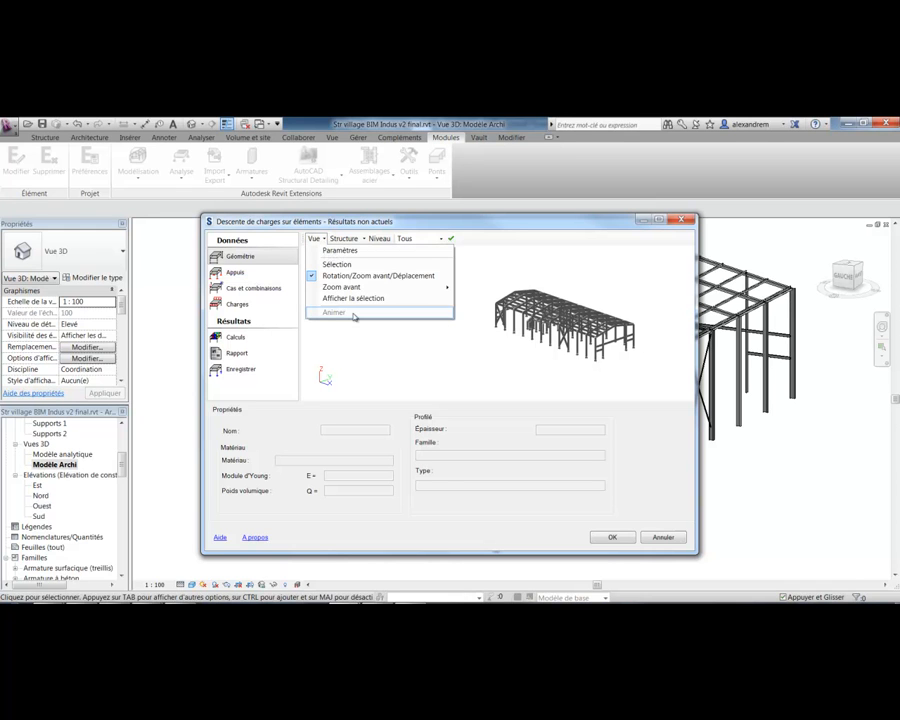
{"action": "left_click", "coordinate": [341, 251]}
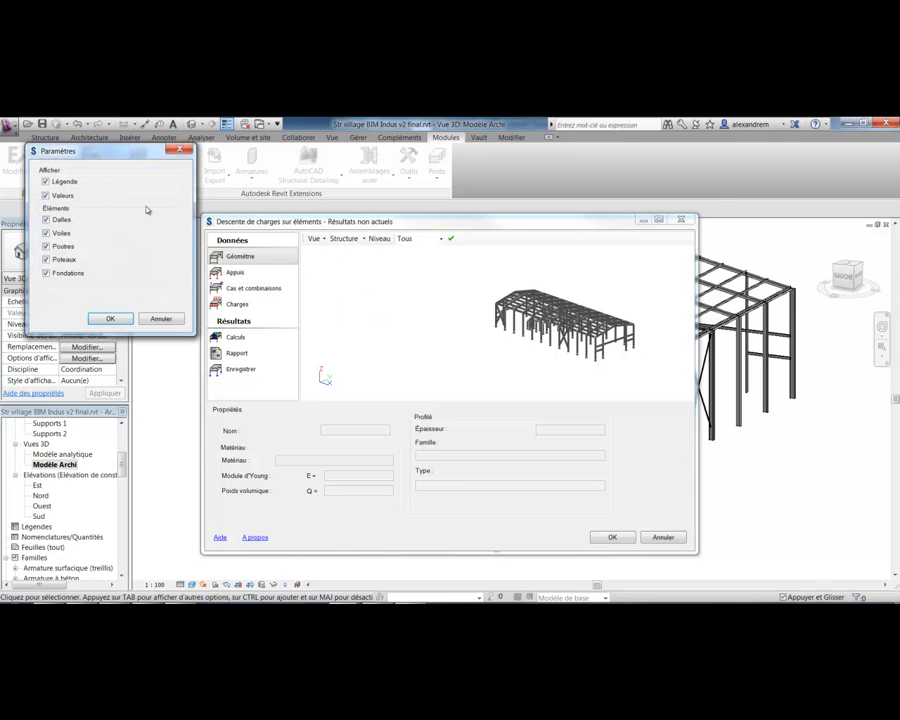
{"action": "left_click", "coordinate": [189, 149]}
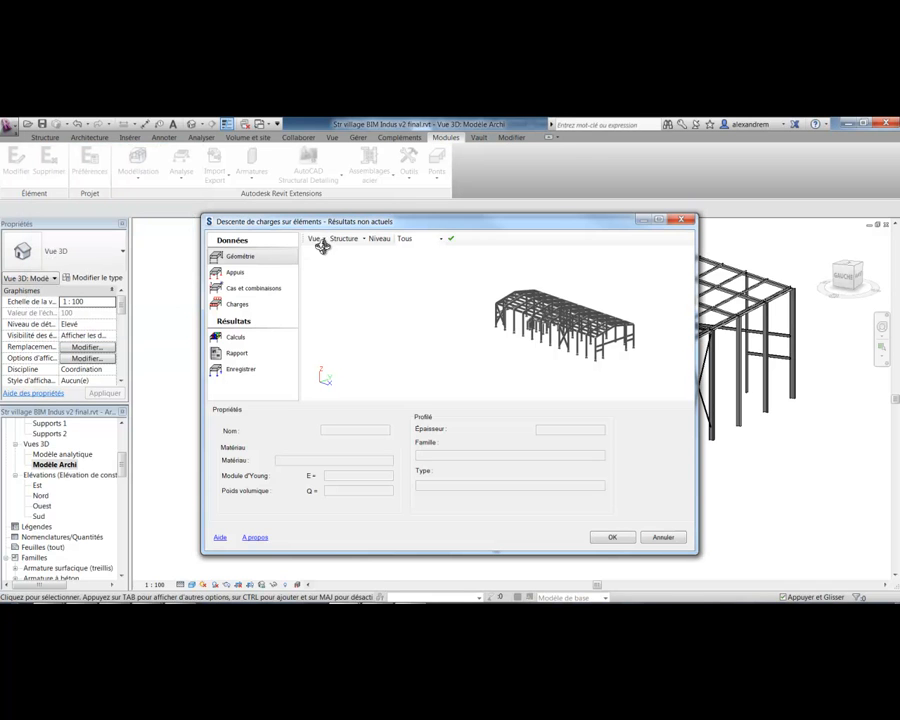
{"action": "left_click", "coordinate": [363, 240]}
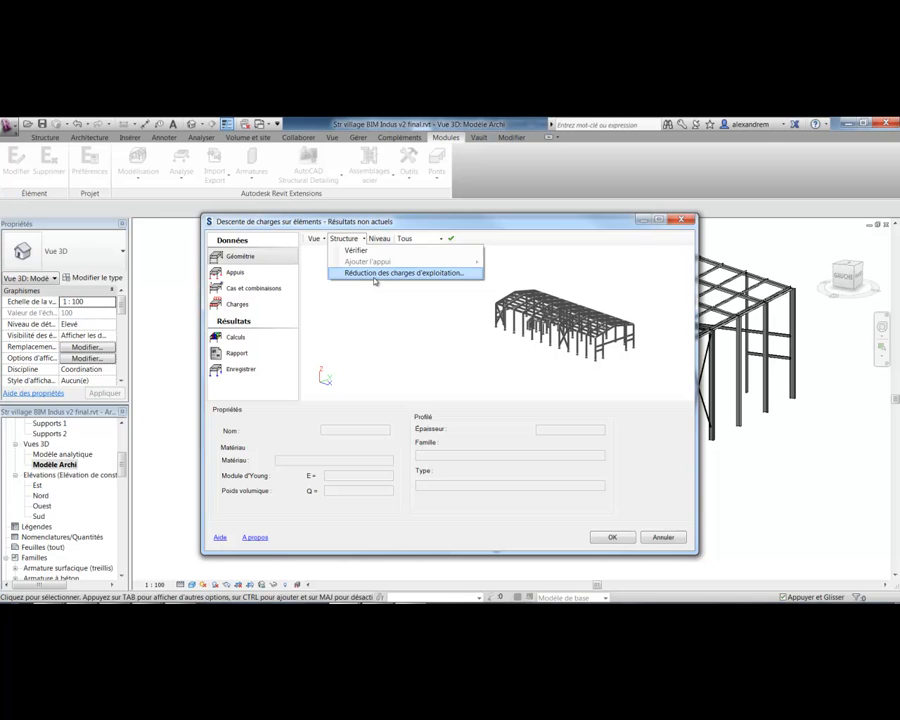
{"action": "left_click", "coordinate": [391, 231]}
{"action": "left_click", "coordinate": [440, 240]}
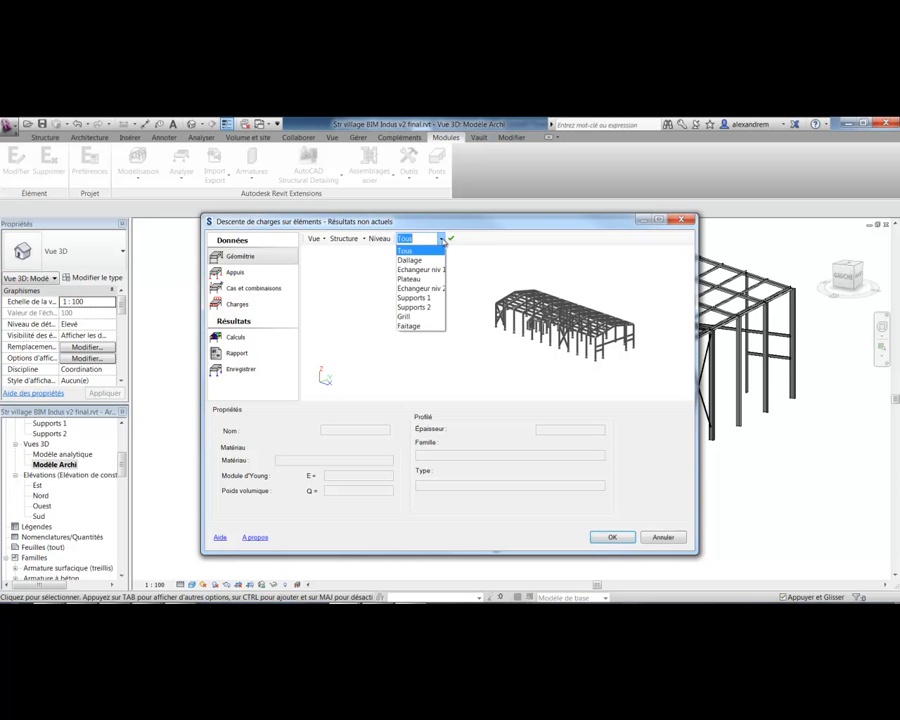
{"action": "left_click", "coordinate": [405, 250]}
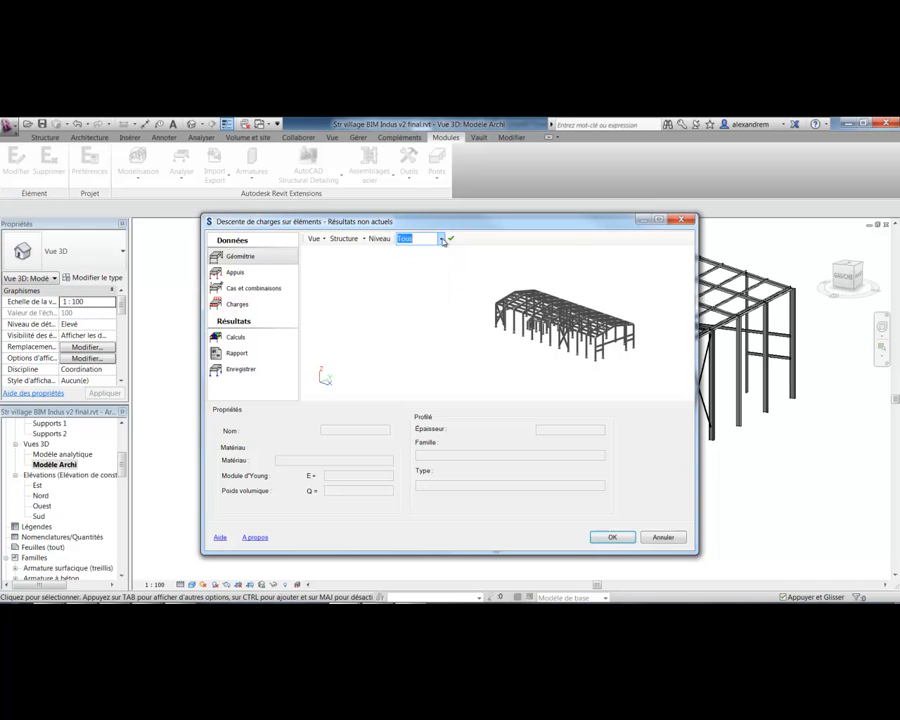
- Review the nodal and linear supports, the load cases and the load combinations used for the load take-down
{"action": "left_click", "coordinate": [236, 273]}
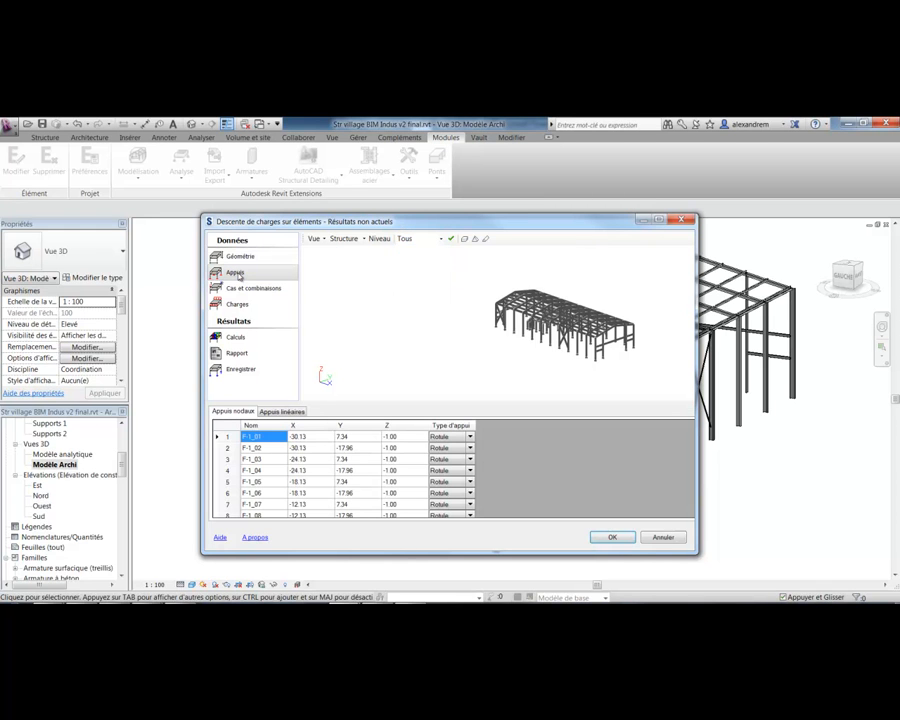
{"action": "left_click", "coordinate": [282, 412]}
{"action": "left_click", "coordinate": [233, 411]}
{"action": "left_click", "coordinate": [252, 288]}
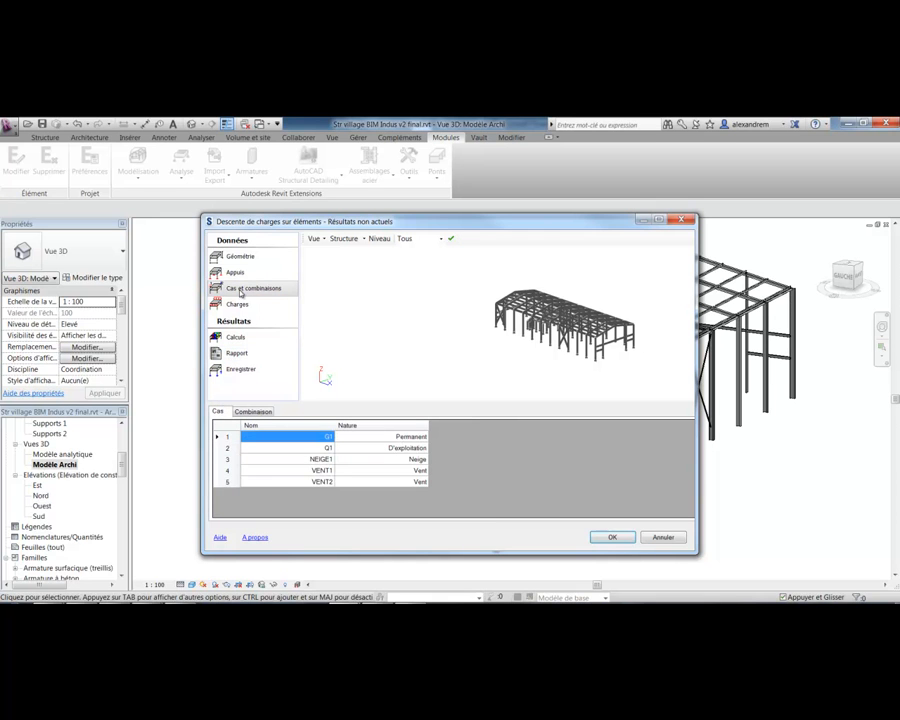
{"action": "left_click", "coordinate": [253, 411]}
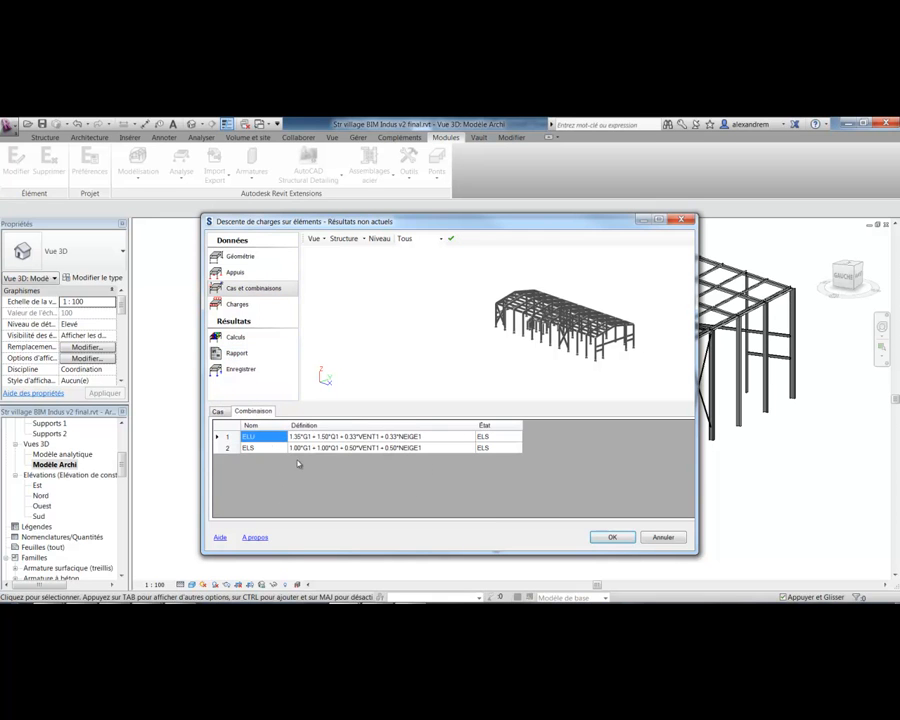
- Review the concentrated and linear loads applied to the structure for all load cases
{"action": "left_click", "coordinate": [255, 311]}
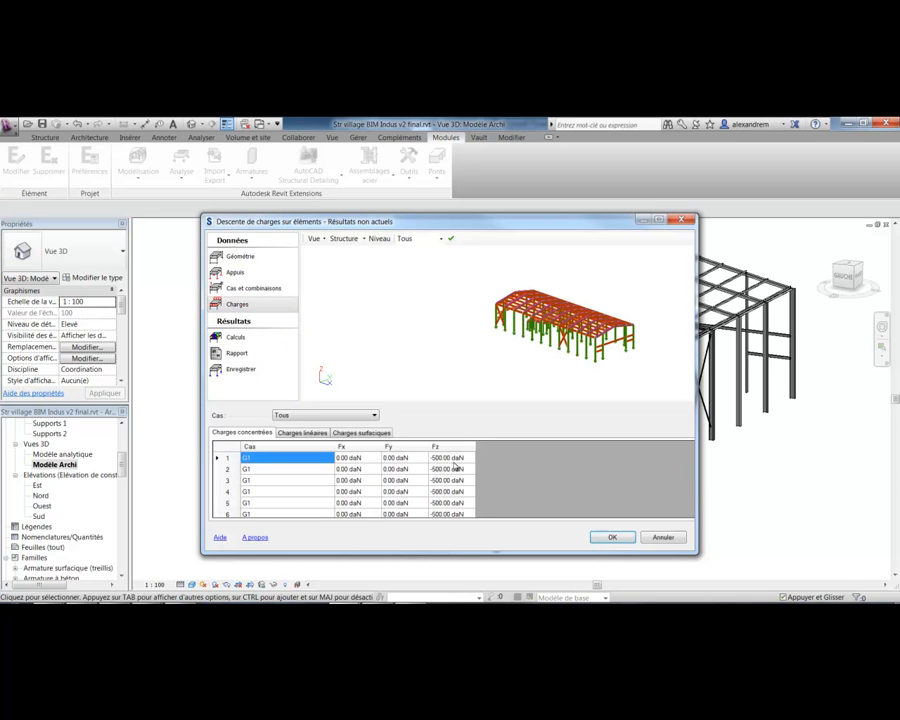
{"action": "left_click", "coordinate": [301, 433]}
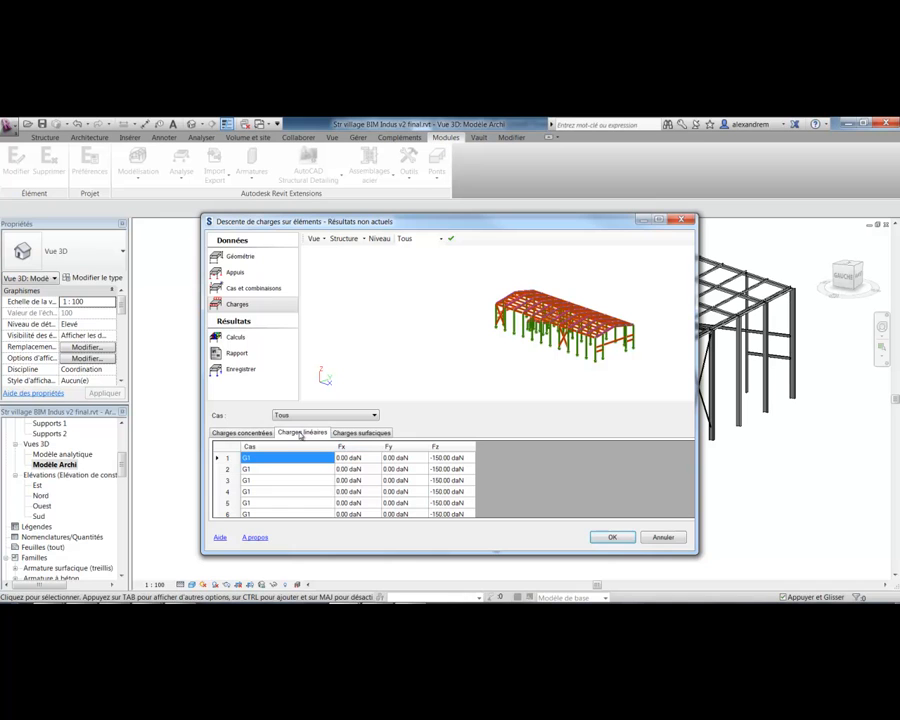
{"action": "left_click", "coordinate": [245, 432]}
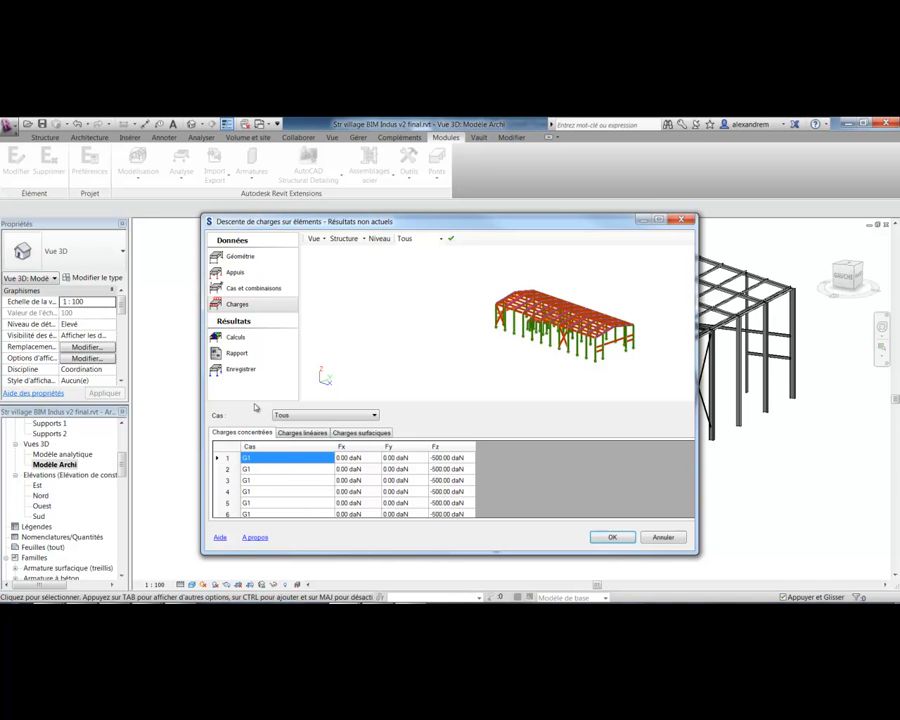
- Run the load take-down calculation and dismiss its warnings
{"action": "left_click", "coordinate": [230, 338]}
{"action": "left_click", "coordinate": [295, 427]}
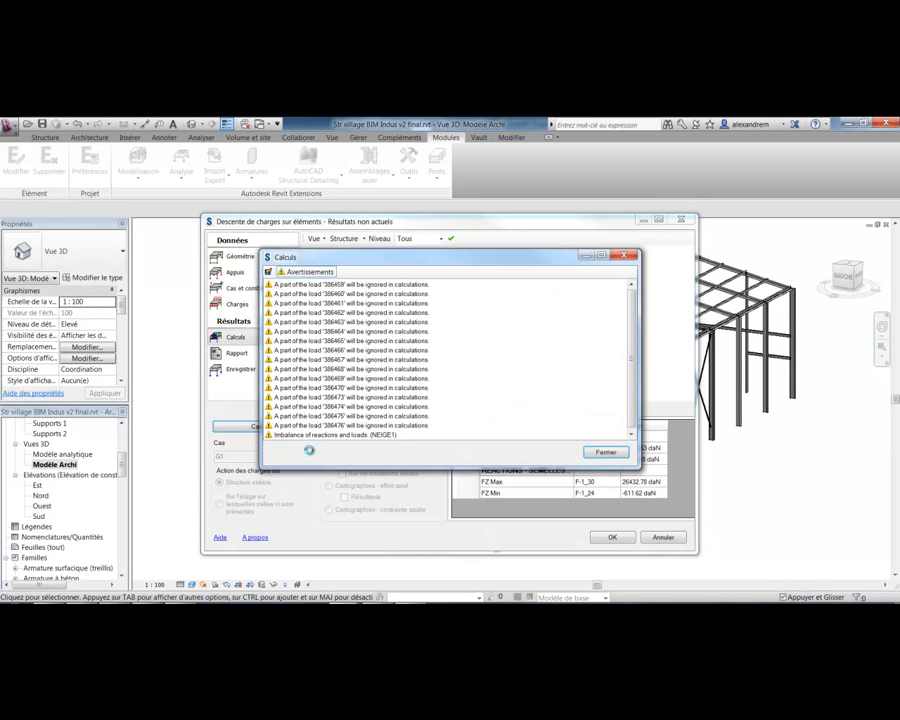
{"action": "left_click", "coordinate": [604, 452]}
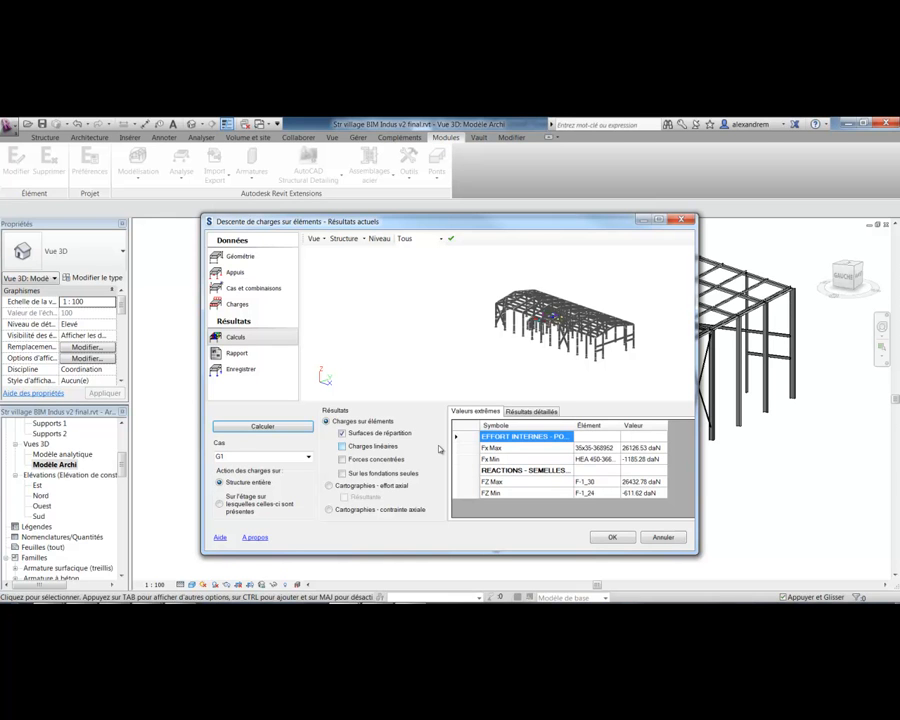
- Examine the coloured load distribution surfaces on the slabs from several angles in the results view
{"action": "left_click_drag", "start_coordinate": [504, 315], "coordinate": [606, 316]}
{"action": "scroll", "coordinate": [552, 346], "scroll_direction": "up", "scroll_amount": 5}
{"action": "middle_click_drag", "start_coordinate": [548, 346], "coordinate": [570, 293]}
{"action": "scroll", "coordinate": [571, 292], "scroll_direction": "up", "scroll_amount": 5}
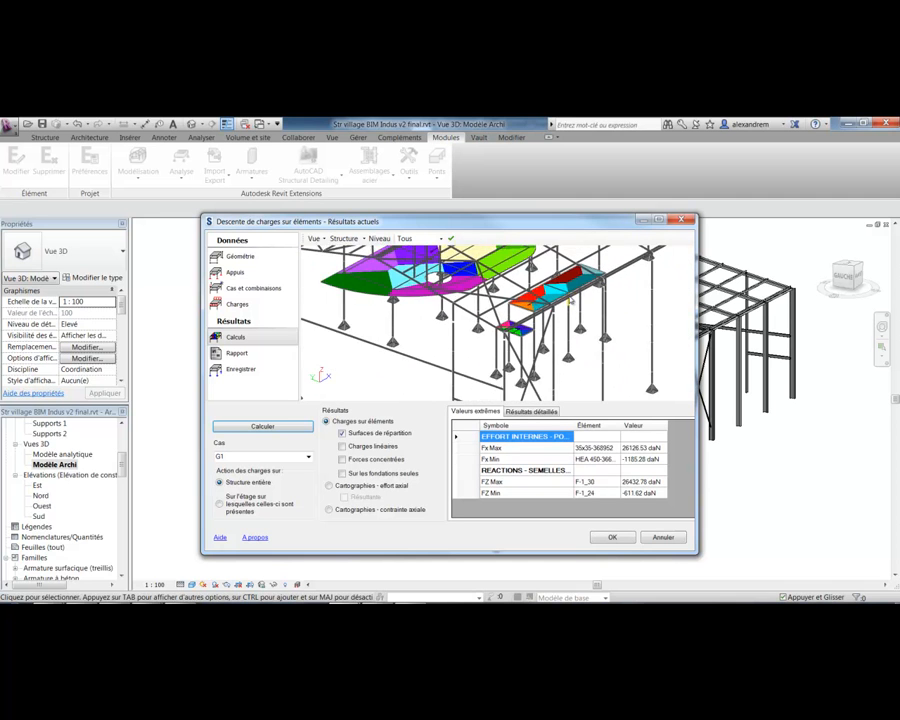
{"action": "scroll", "coordinate": [517, 342], "scroll_direction": "down", "scroll_amount": 5}
{"action": "middle_click_drag", "start_coordinate": [517, 342], "coordinate": [495, 334], "text": "shift"}
{"action": "scroll", "coordinate": [564, 330], "scroll_direction": "up", "scroll_amount": 3}
{"action": "scroll", "coordinate": [563, 330], "scroll_direction": "down", "scroll_amount": 5}
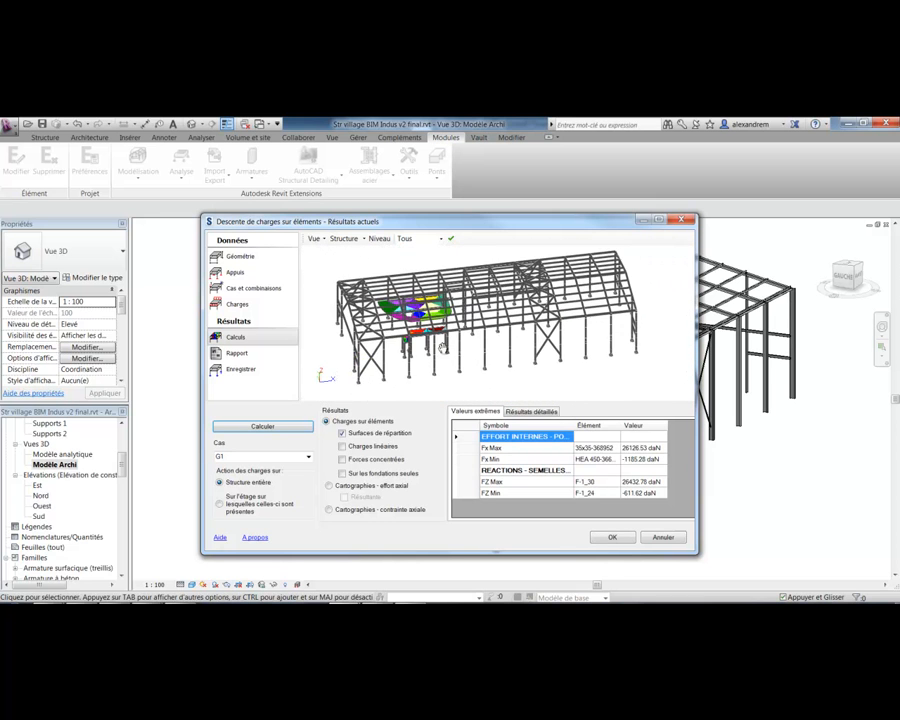
- Widen the Symbole column and the results window, and examine the maximum FZ reaction of the isolated footings
{"action": "double_click", "coordinate": [574, 425]}
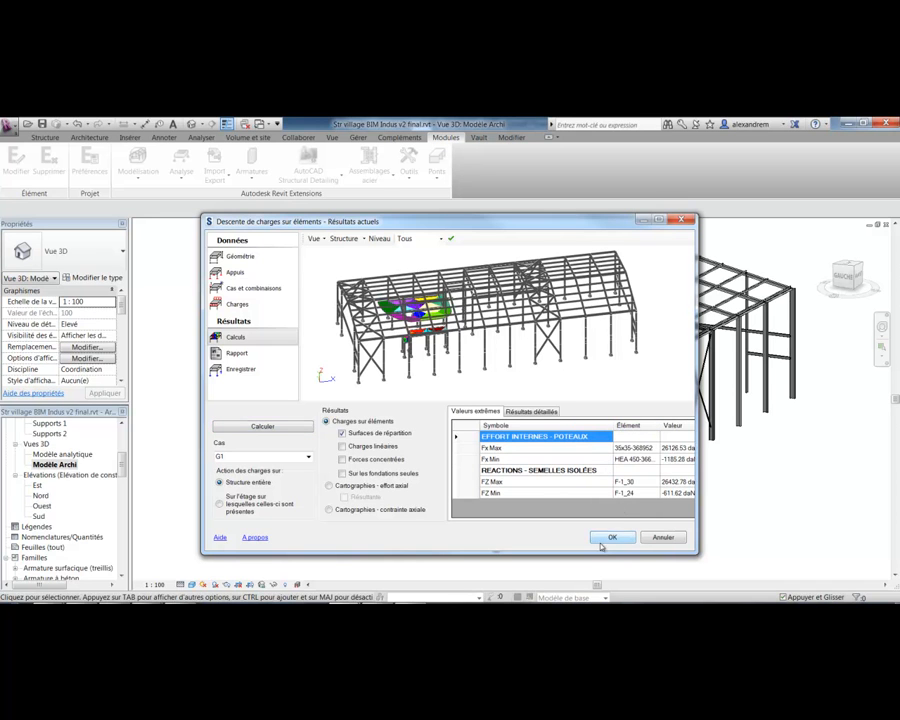
{"action": "left_click_drag", "start_coordinate": [698, 499], "coordinate": [776, 499]}
{"action": "left_click", "coordinate": [690, 482]}
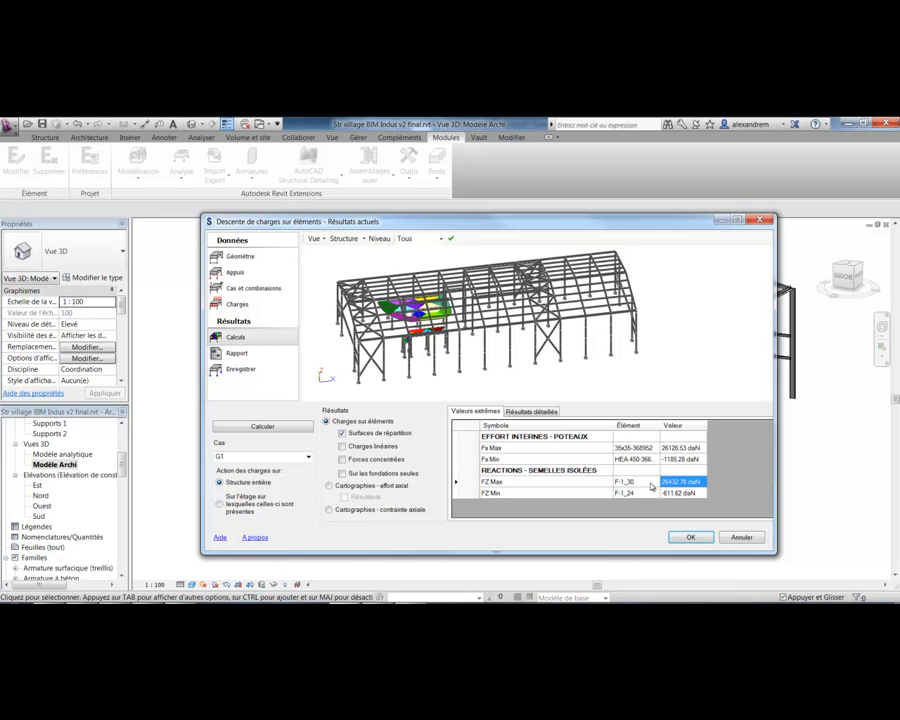
- Display the linear loads instead of the distribution surfaces and examine them closely on the slab beams
{"action": "left_click", "coordinate": [376, 433]}
{"action": "left_click", "coordinate": [372, 446]}
{"action": "middle_click_drag", "start_coordinate": [372, 352], "coordinate": [398, 332]}
{"action": "scroll", "coordinate": [456, 320], "scroll_direction": "up", "scroll_amount": 3}
{"action": "scroll", "coordinate": [538, 373], "scroll_direction": "up", "scroll_amount": 10}
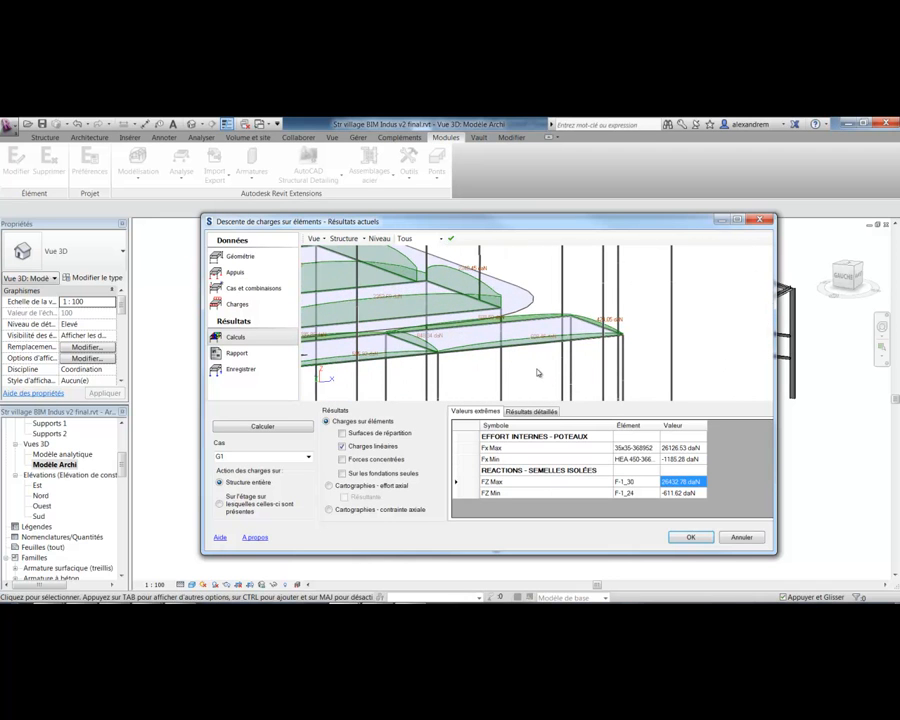
- Replace the linear loads with concentrated forces shown on the foundations only, and examine the footing reactions
{"action": "left_click", "coordinate": [342, 459]}
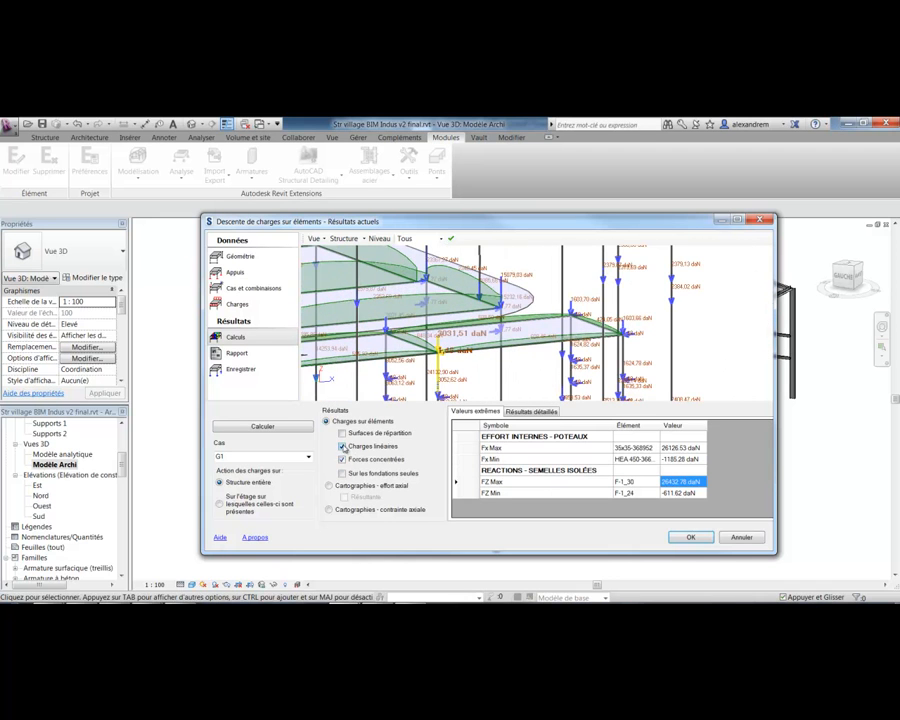
{"action": "left_click", "coordinate": [343, 447]}
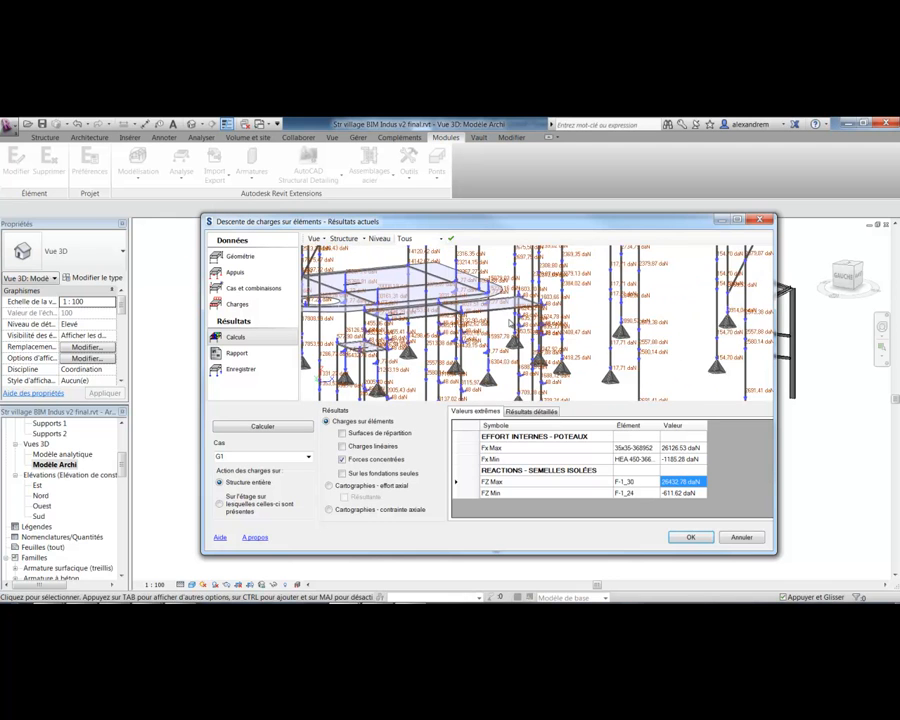
{"action": "left_click", "coordinate": [342, 459]}
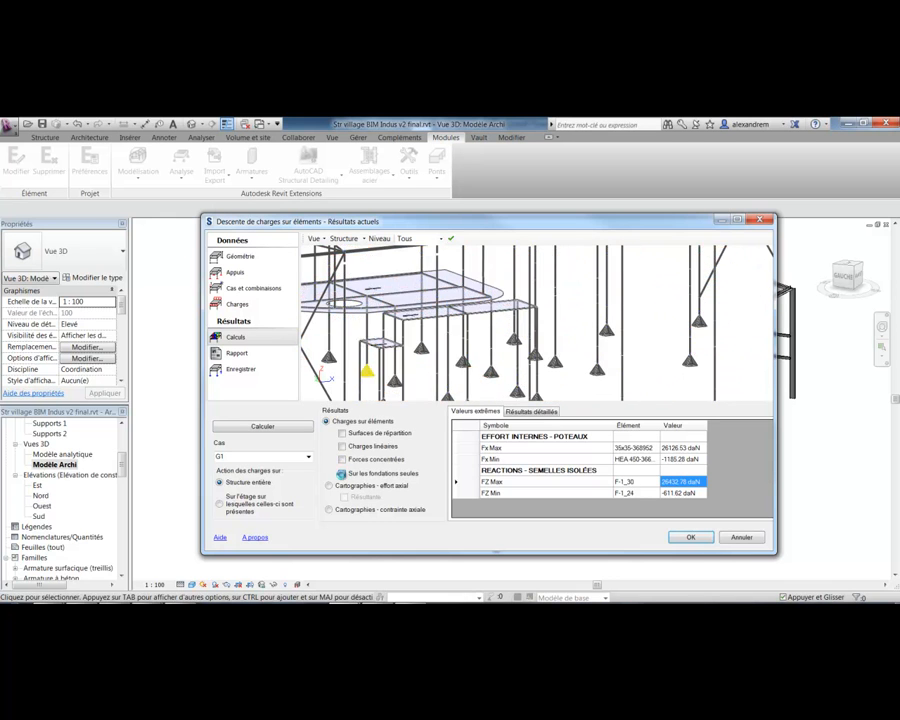
{"action": "left_click", "coordinate": [342, 474]}
{"action": "left_click", "coordinate": [342, 459]}
{"action": "scroll", "coordinate": [392, 333], "scroll_direction": "up", "scroll_amount": 4}
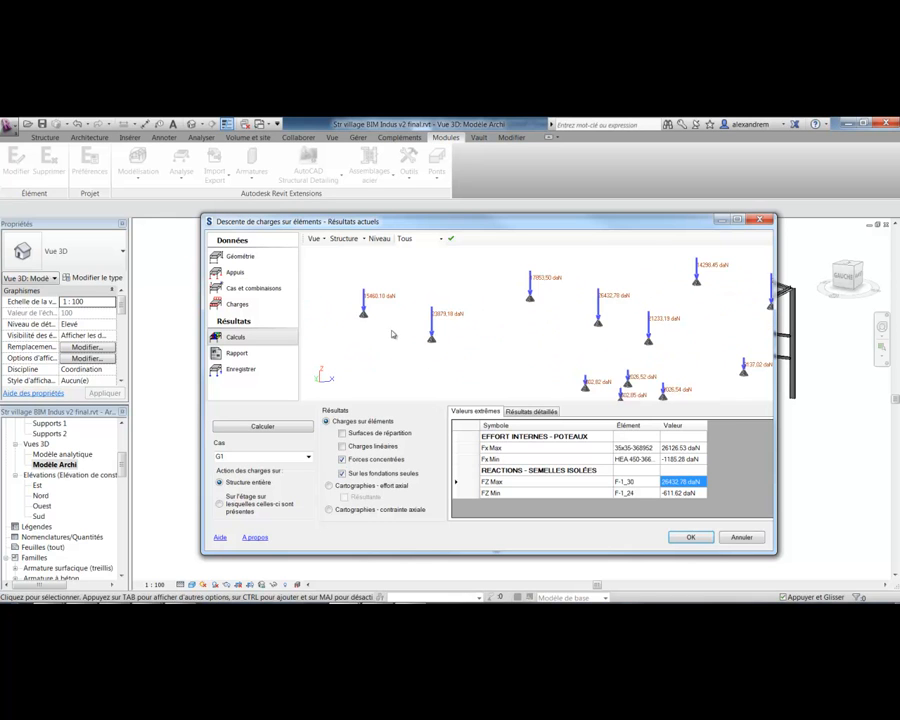
{"action": "scroll", "coordinate": [460, 352], "scroll_direction": "down", "scroll_amount": 3}
{"action": "middle_click_drag", "start_coordinate": [566, 353], "coordinate": [340, 255], "text": "shift"}
- Set the results view to Rotation/Zoom avant/Déplacement mode and examine the foundation forces from above
{"action": "left_click", "coordinate": [314, 238]}
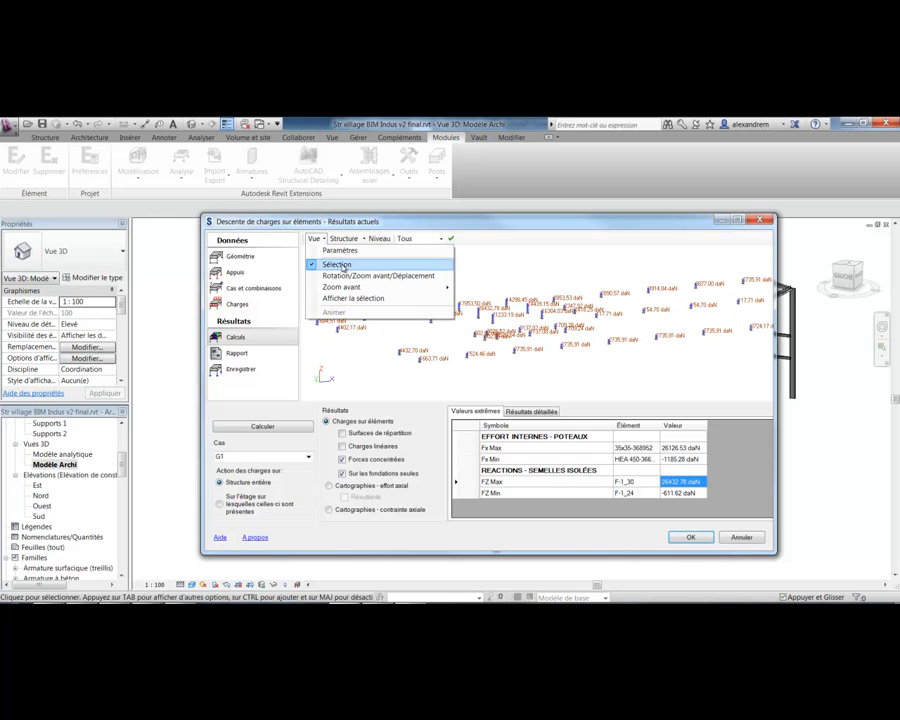
{"action": "left_click", "coordinate": [362, 276]}
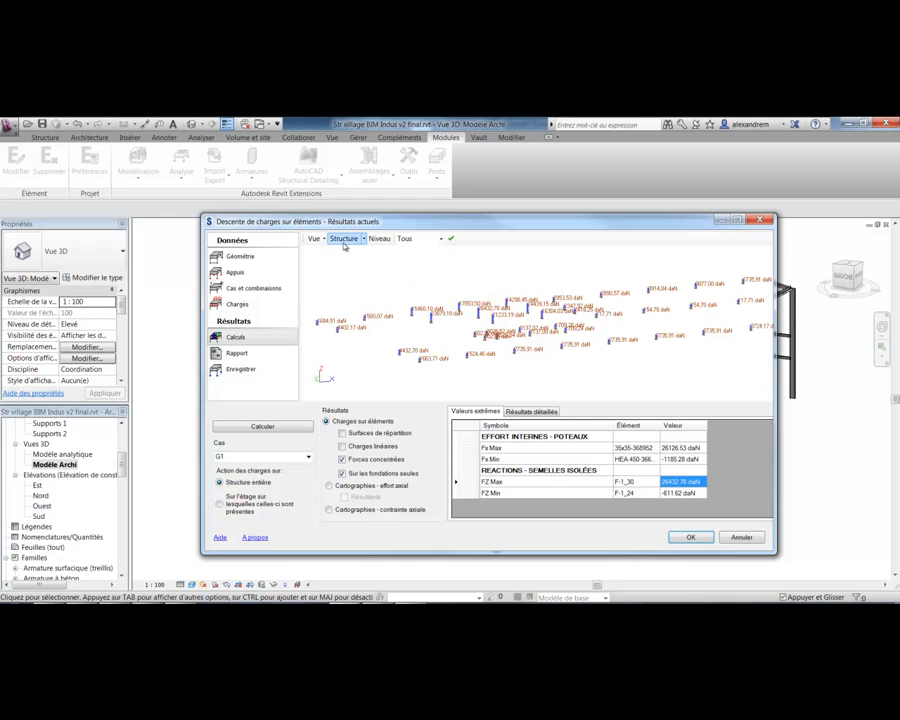
{"action": "middle_click_drag", "start_coordinate": [554, 284], "coordinate": [529, 340], "text": "shift"}
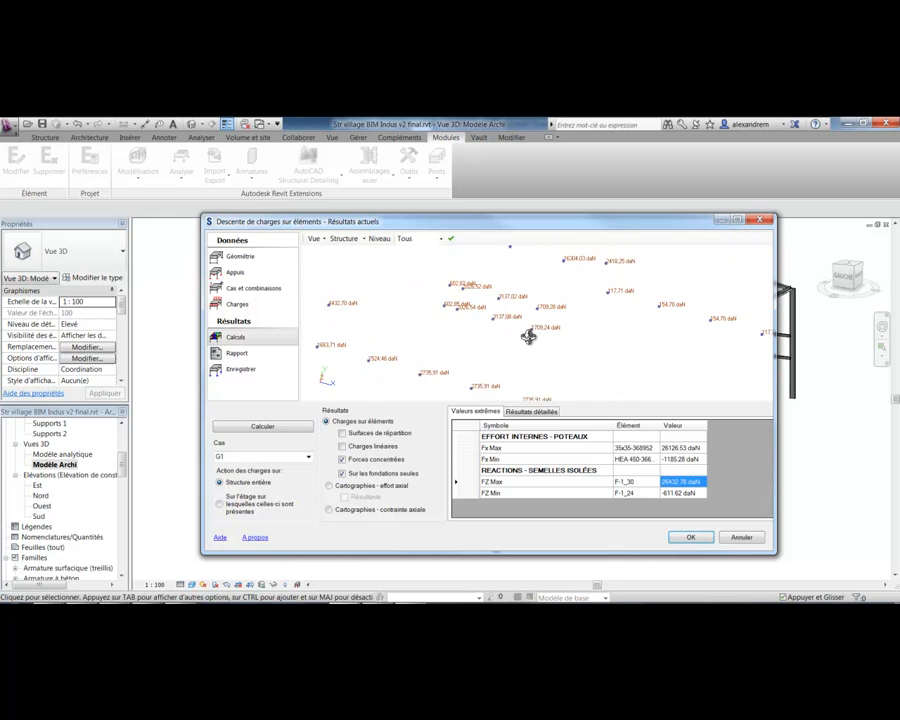
- Review the report contents and the load-saving options, and export the load take-down report to Microsoft Word
{"action": "left_click", "coordinate": [237, 353]}
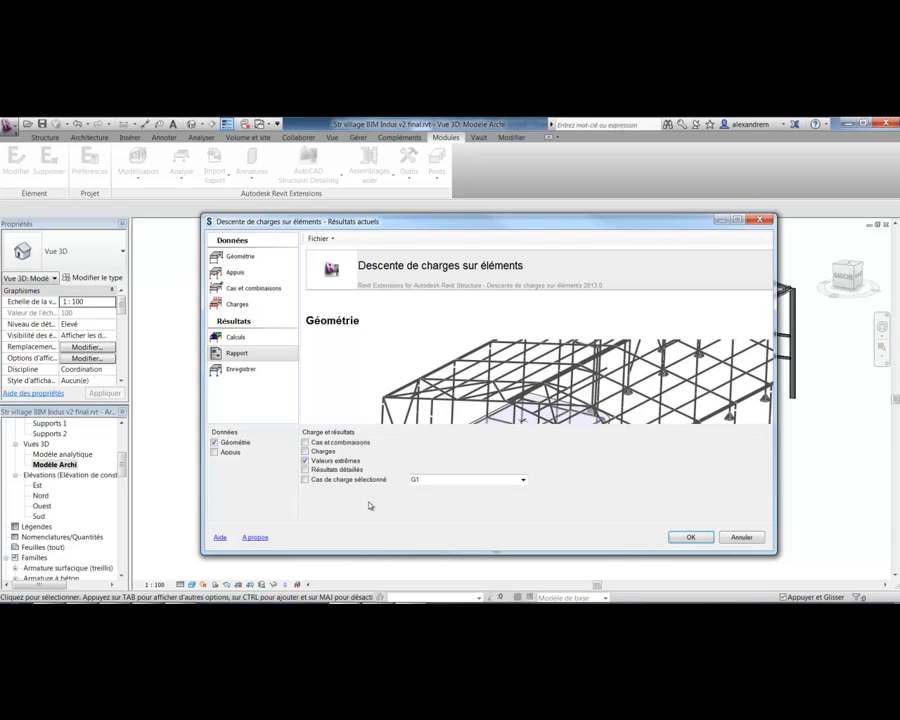
{"action": "left_click", "coordinate": [228, 370]}
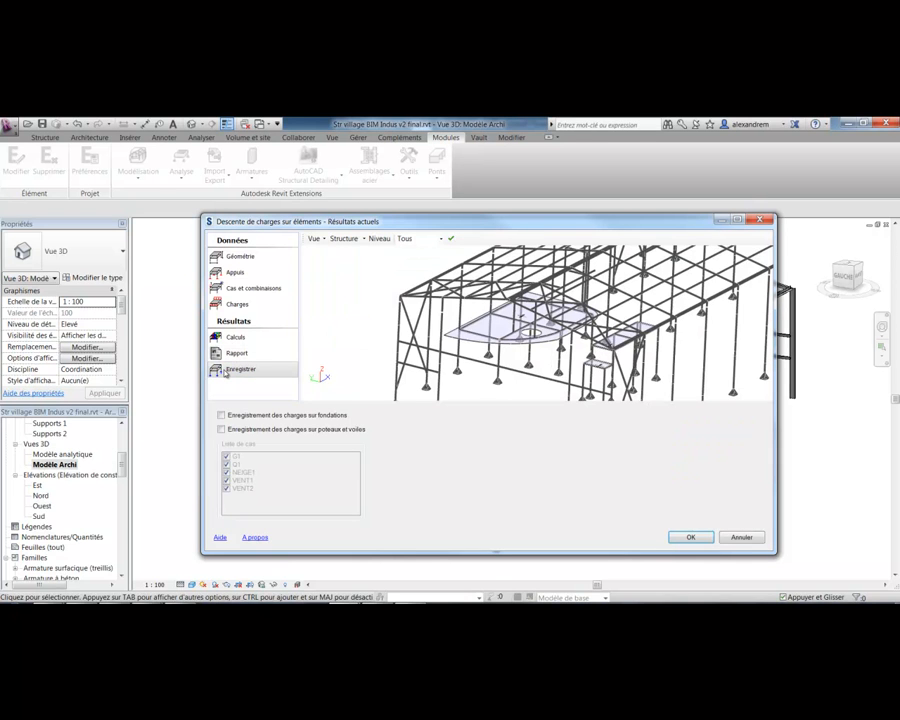
{"action": "left_click", "coordinate": [232, 354]}
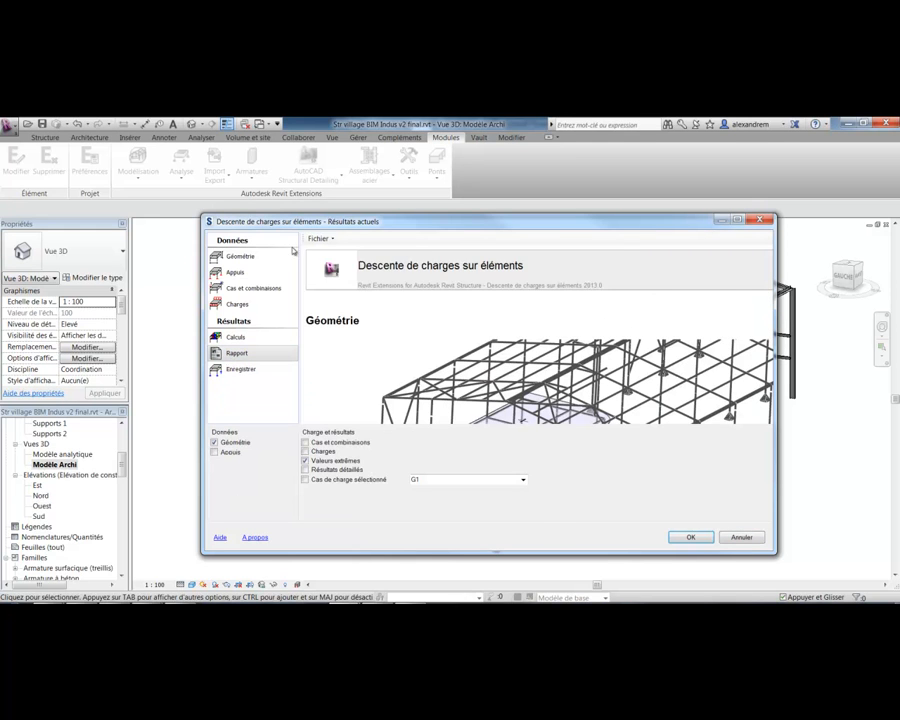
{"action": "left_click", "coordinate": [318, 238]}
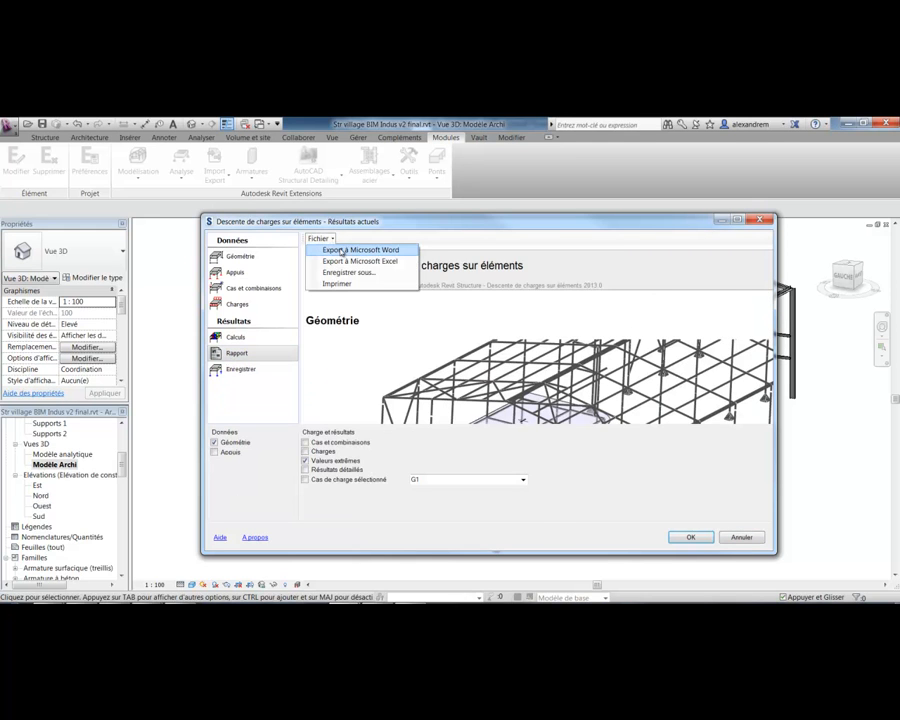
{"action": "left_click", "coordinate": [386, 250]}
{"action": "scroll", "coordinate": [489, 394], "scroll_direction": "down", "scroll_amount": 3}
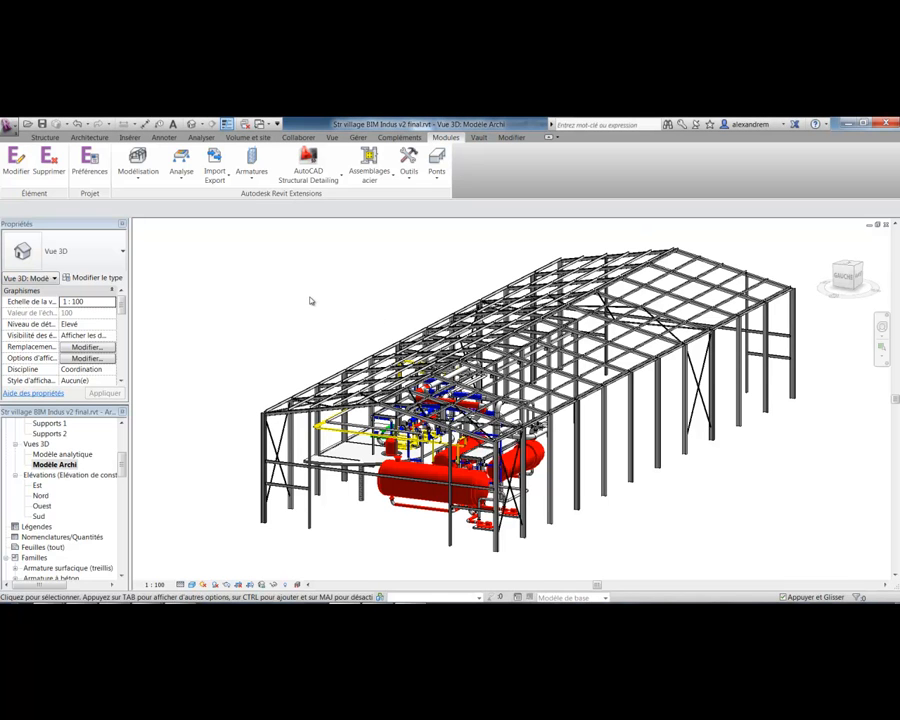
- Launch a cloud structural analysis of the building model
{"action": "left_click", "coordinate": [207, 137]}
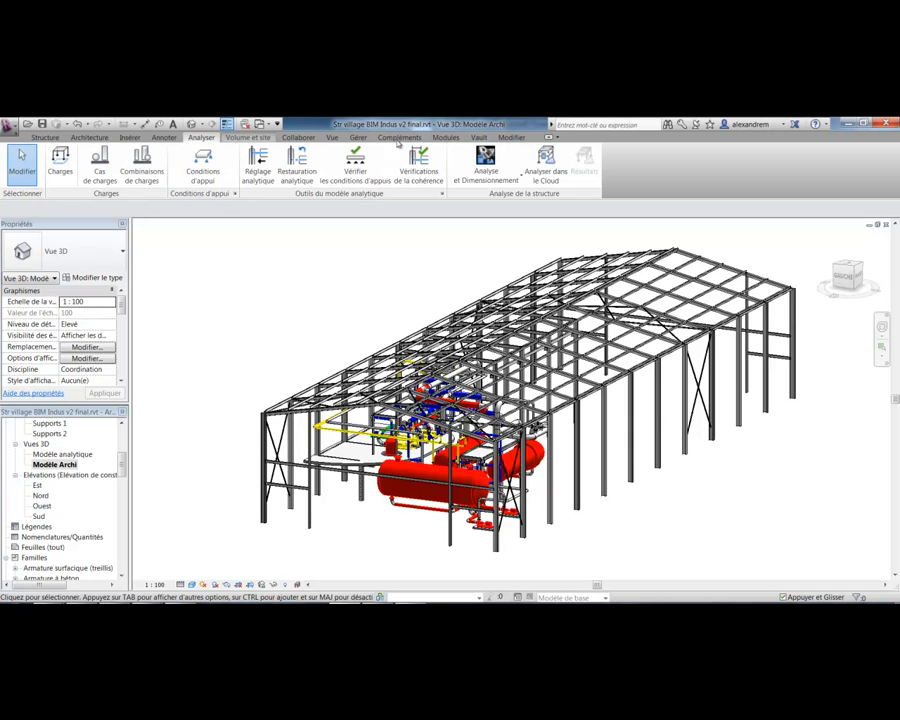
{"action": "left_click", "coordinate": [546, 163]}
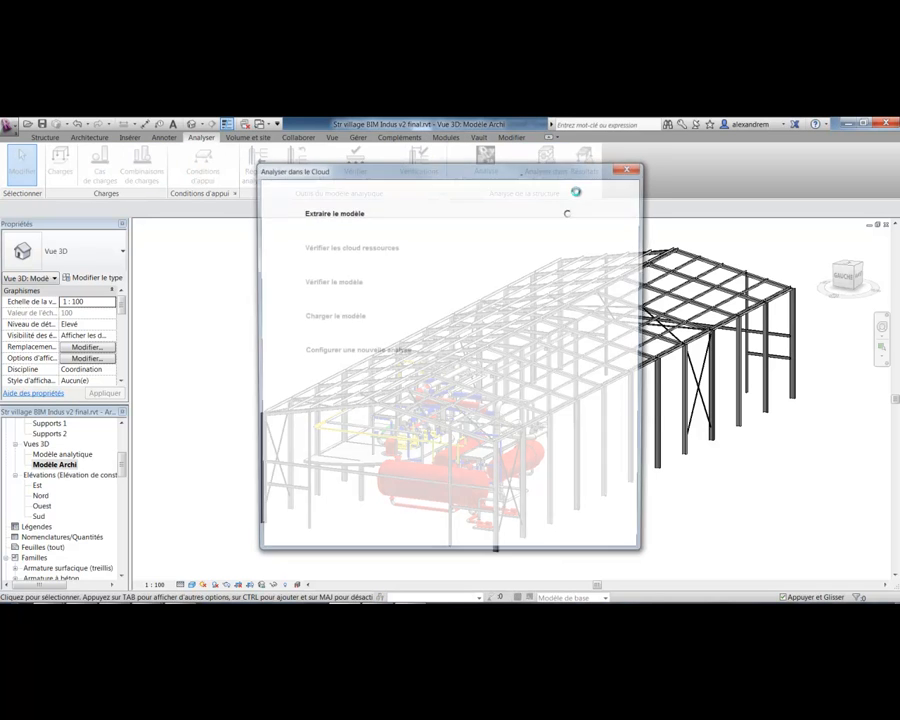
{"action": "right_click", "coordinate": [475, 170]}
{"action": "left_click", "coordinate": [468, 171]}
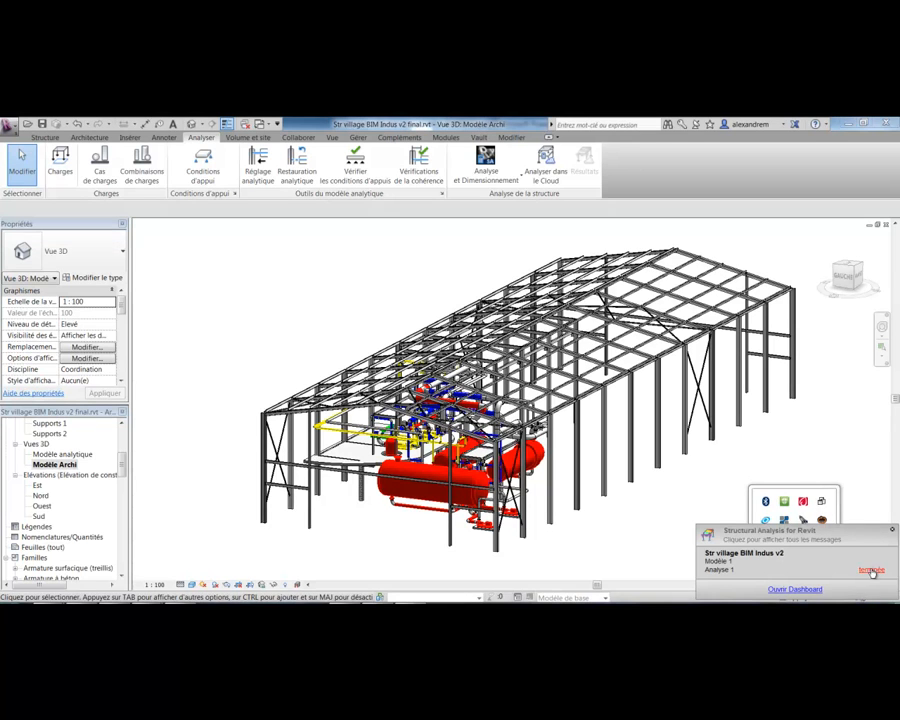
- Open the finished Analyse 1 report in the browser and review its structure views, load cases and load combinations
{"action": "left_click", "coordinate": [871, 571]}
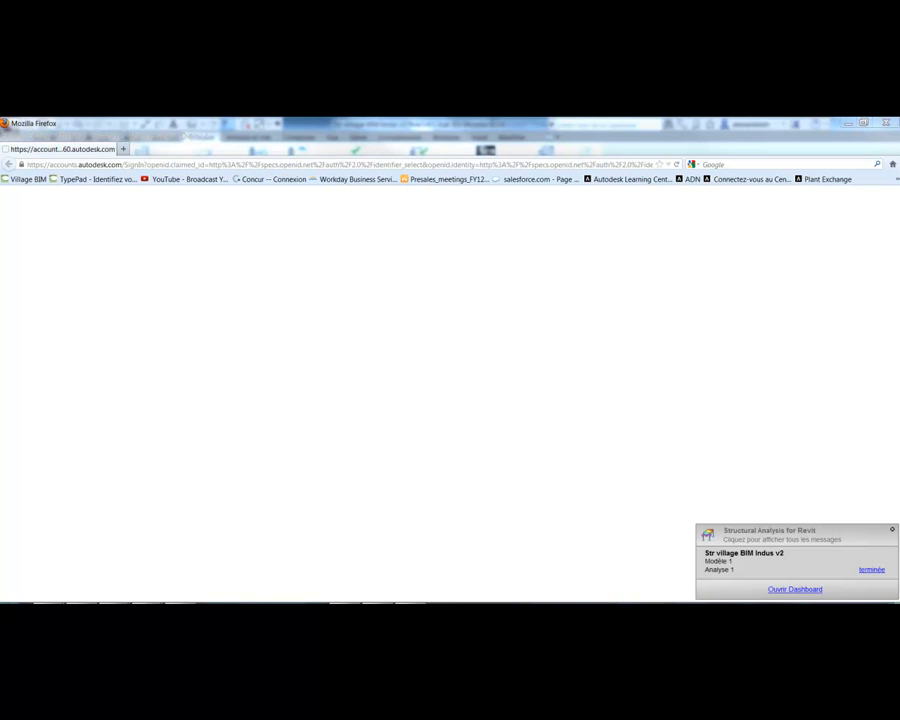
{"action": "left_click", "coordinate": [892, 530]}
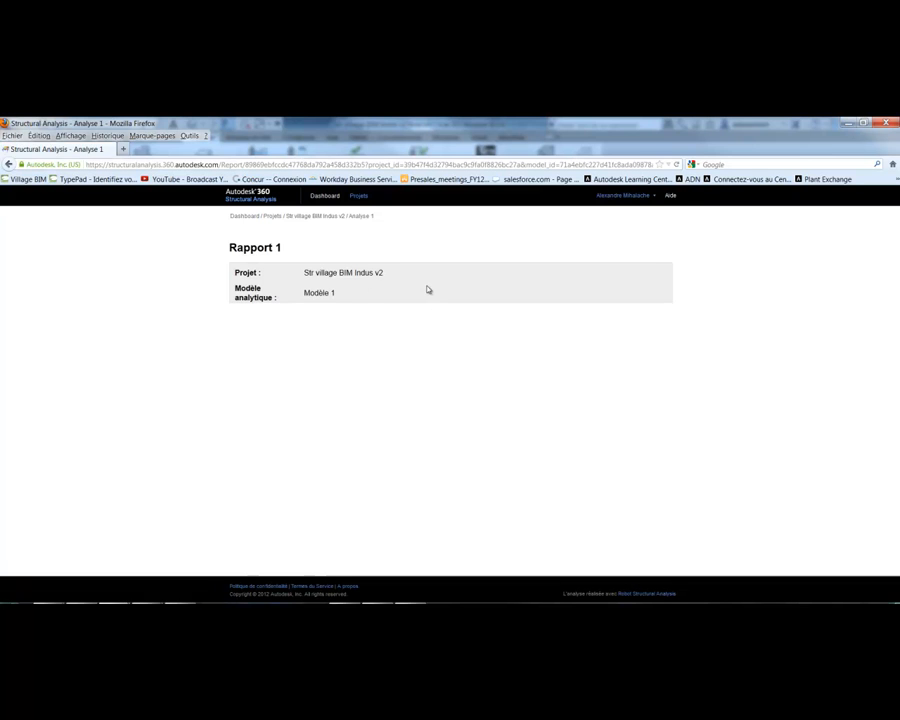
{"action": "scroll", "coordinate": [388, 318], "scroll_direction": "down", "scroll_amount": 1}
{"action": "scroll", "coordinate": [388, 318], "scroll_direction": "down", "scroll_amount": 3}
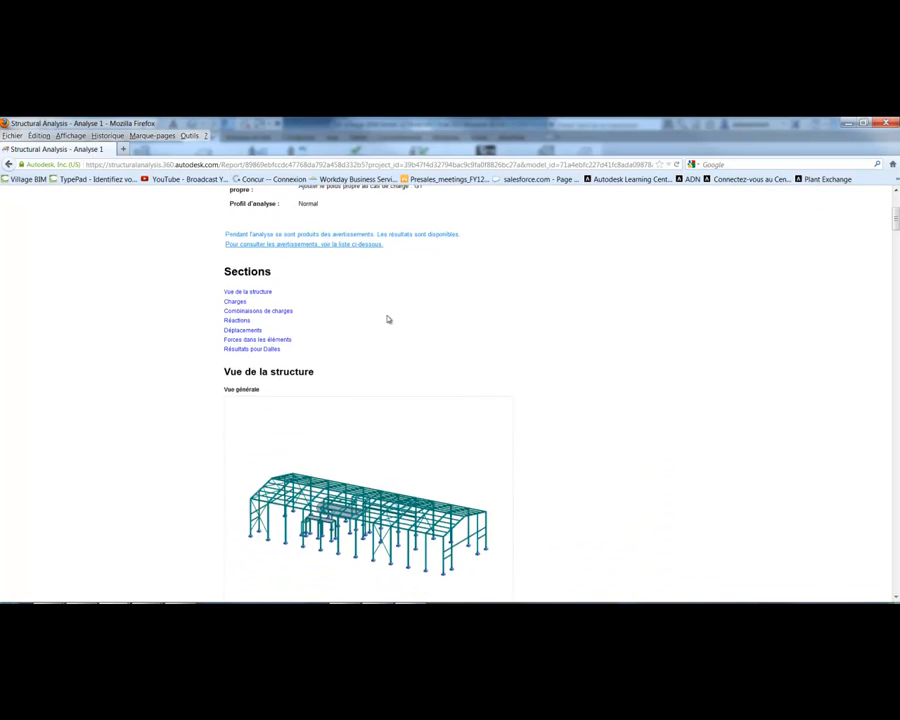
{"action": "scroll", "coordinate": [388, 318], "scroll_direction": "down", "scroll_amount": 4}
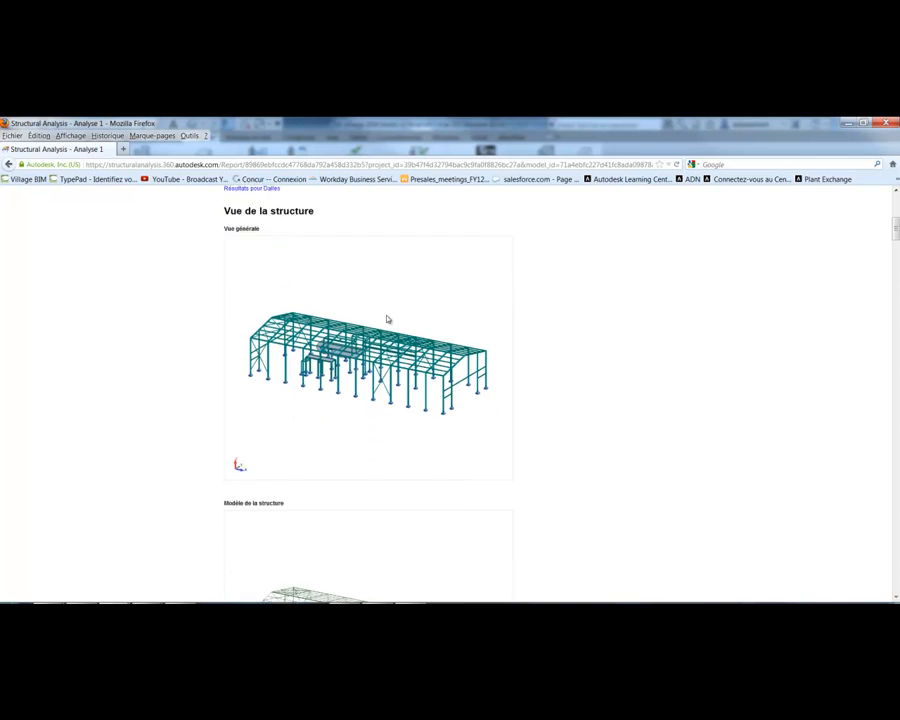
{"action": "scroll", "coordinate": [389, 320], "scroll_direction": "down", "scroll_amount": 6}
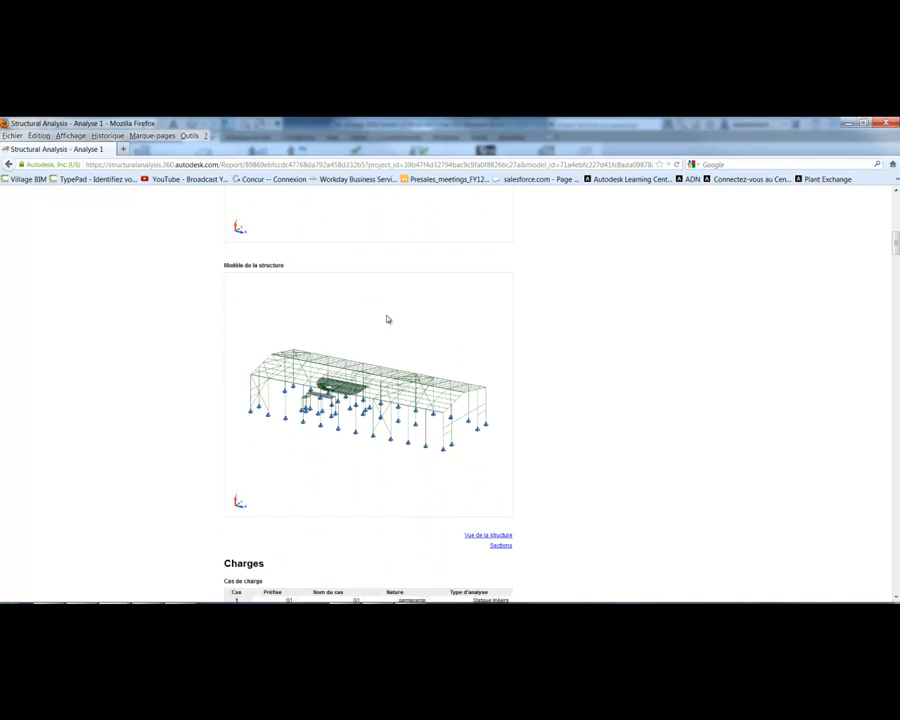
{"action": "scroll", "coordinate": [388, 319], "scroll_direction": "down", "scroll_amount": 2}
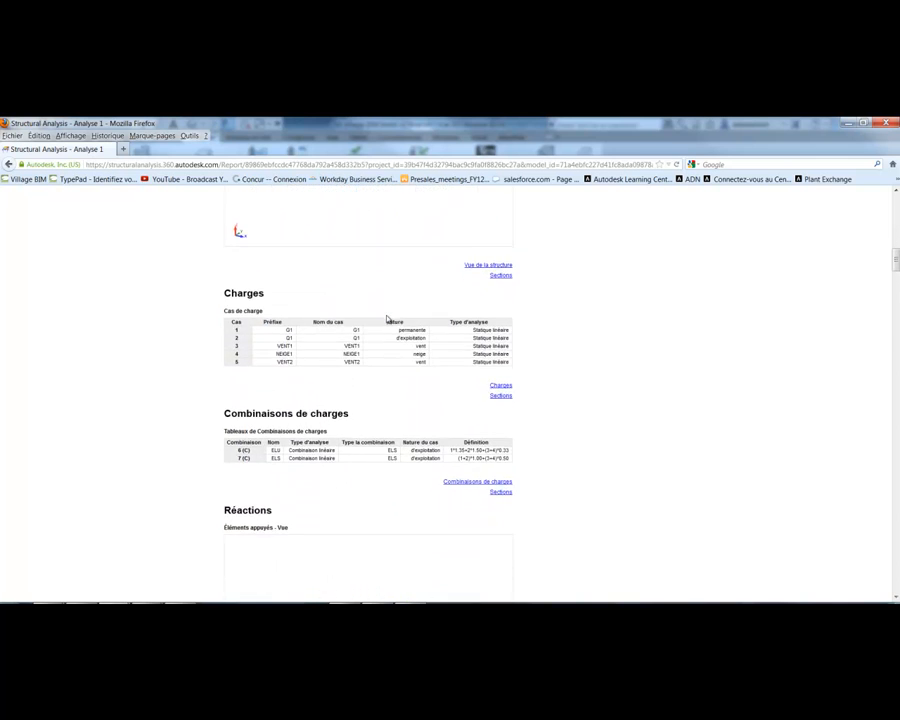
{"action": "scroll", "coordinate": [388, 318], "scroll_direction": "down", "scroll_amount": 2}
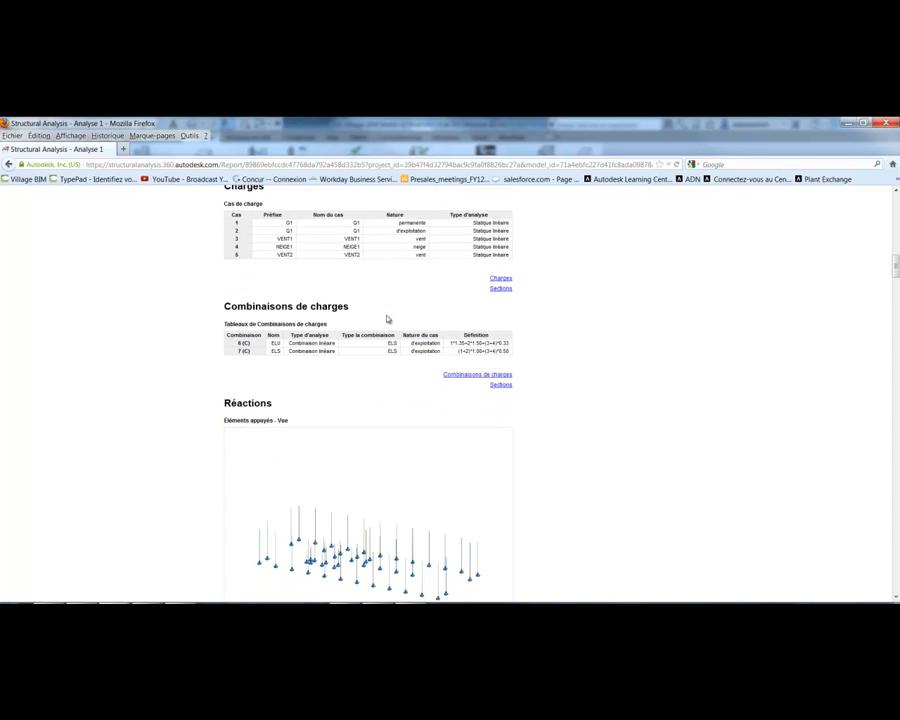
- Examine the support reactions, nodal displacements, and column and beam forces in the cloud analysis report
{"action": "scroll", "coordinate": [388, 319], "scroll_direction": "down", "scroll_amount": 5}
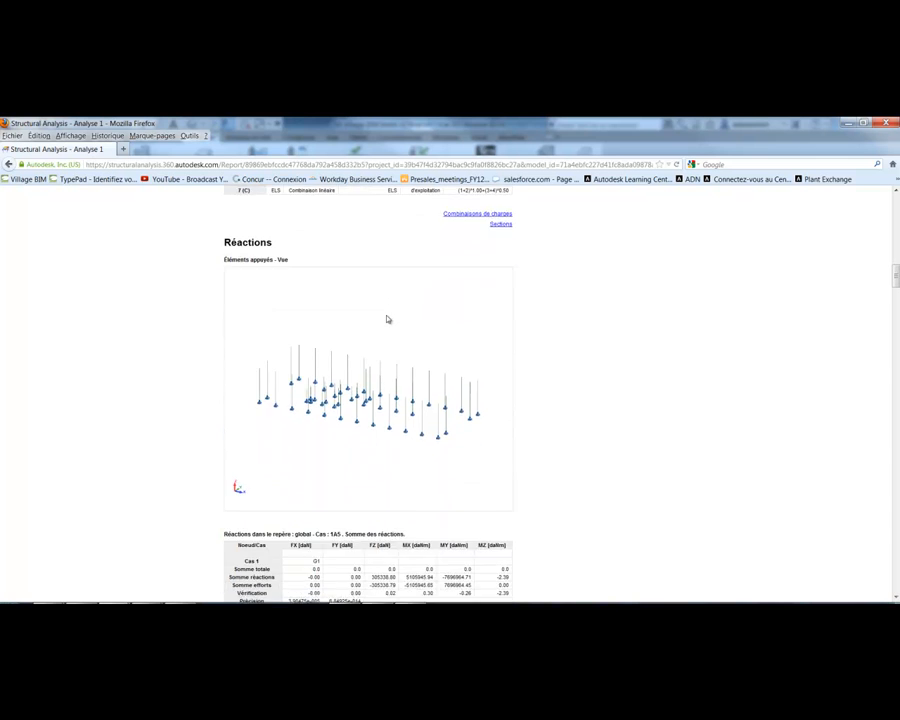
{"action": "scroll", "coordinate": [388, 319], "scroll_direction": "down", "scroll_amount": 3}
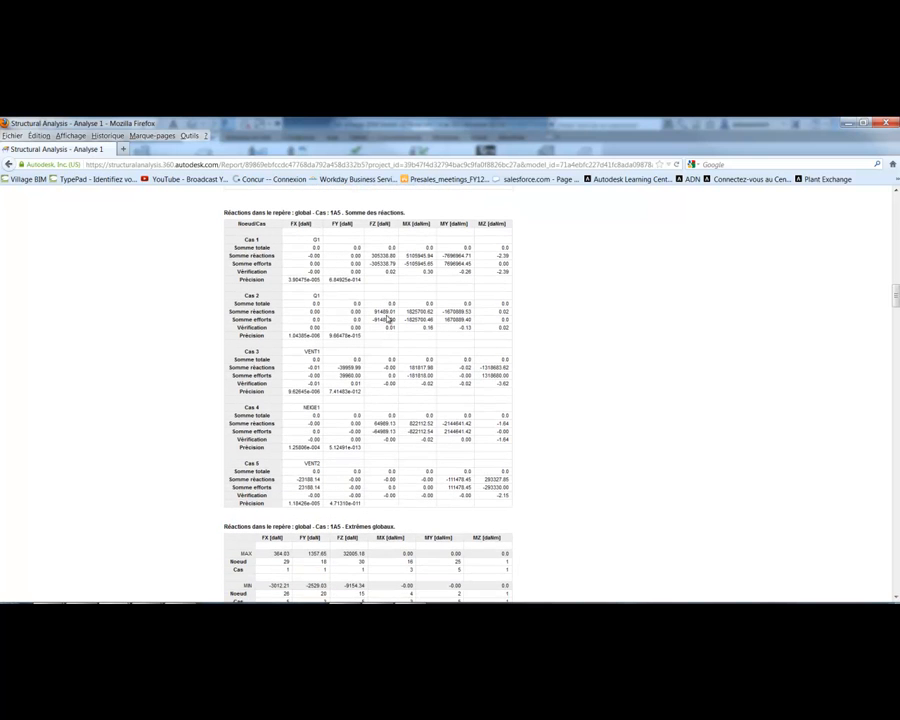
{"action": "scroll", "coordinate": [388, 318], "scroll_direction": "down", "scroll_amount": 3}
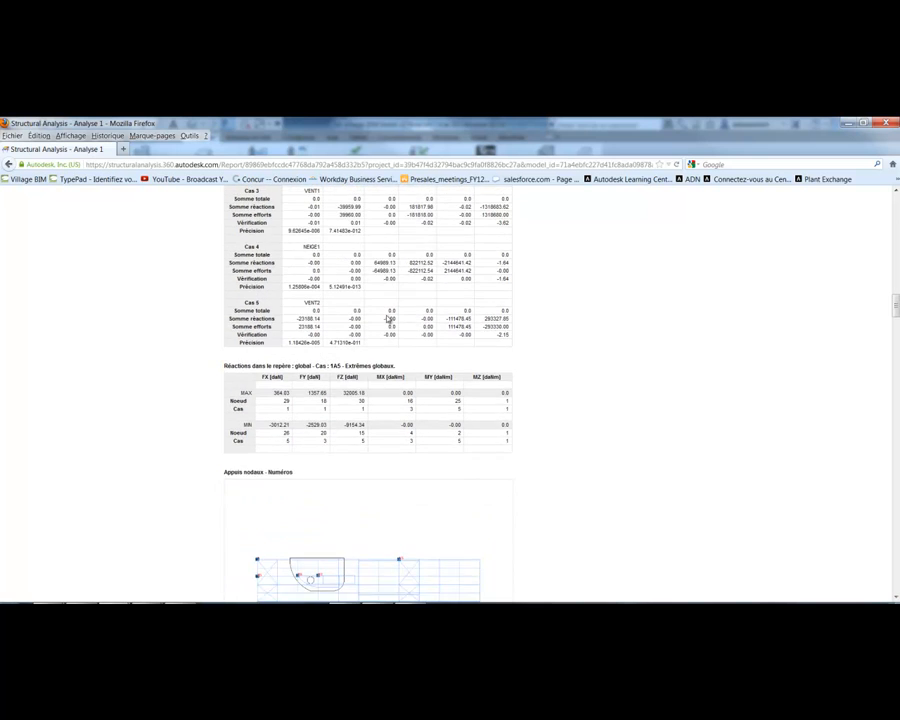
{"action": "scroll", "coordinate": [388, 319], "scroll_direction": "down", "scroll_amount": 3}
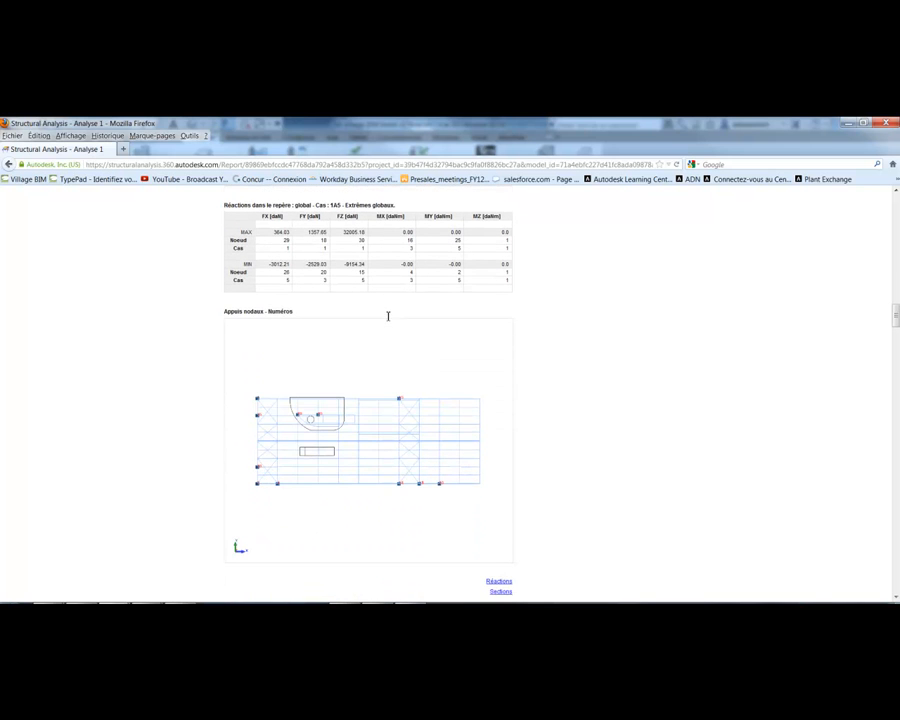
{"action": "scroll", "coordinate": [388, 319], "scroll_direction": "down", "scroll_amount": 5}
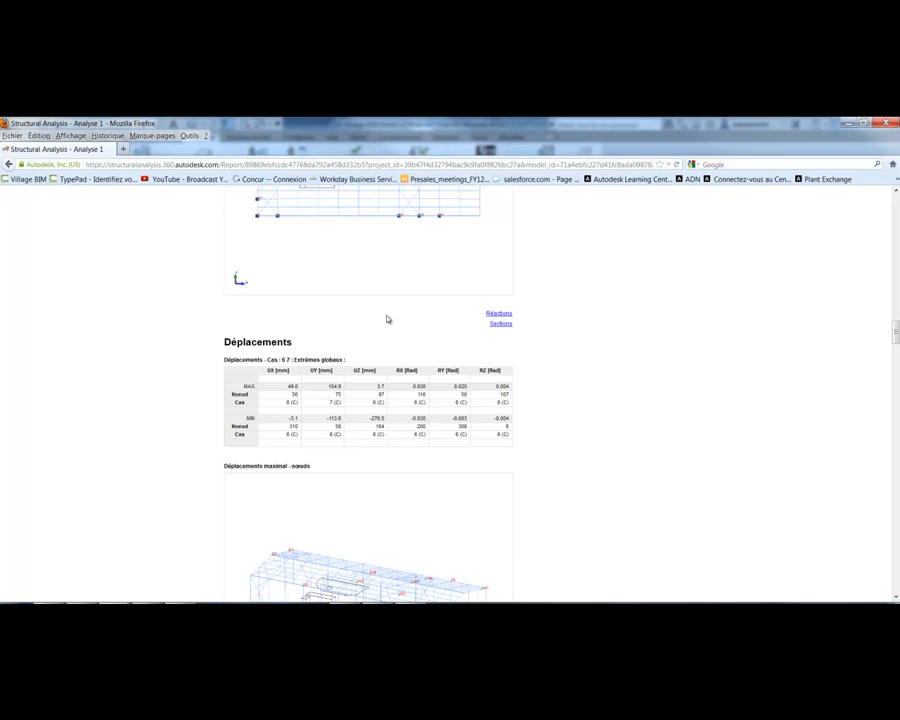
{"action": "scroll", "coordinate": [388, 319], "scroll_direction": "down", "scroll_amount": 2}
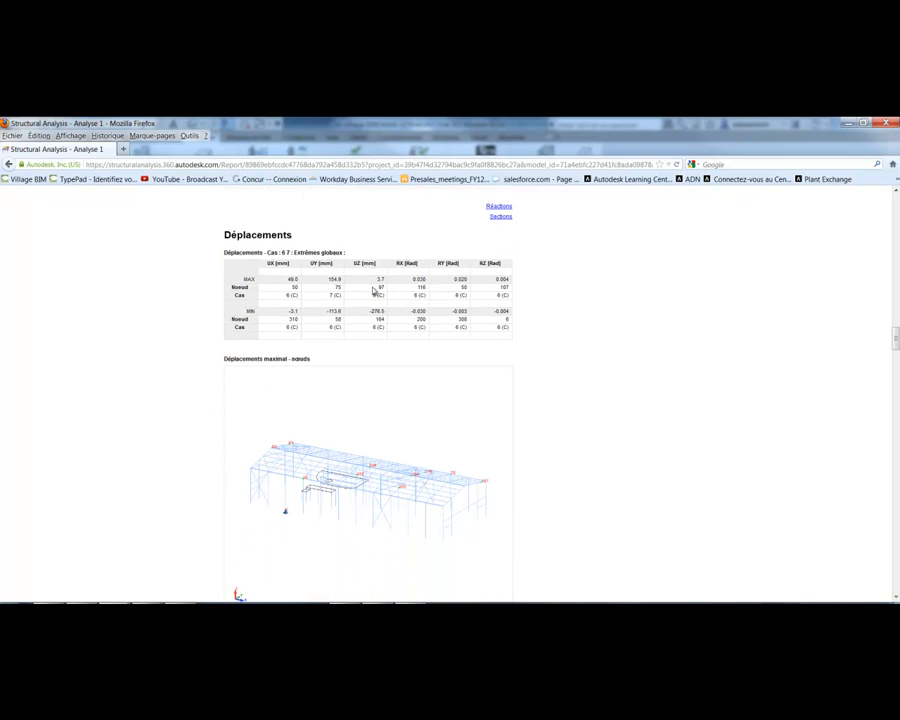
{"action": "scroll", "coordinate": [379, 325], "scroll_direction": "down", "scroll_amount": 3}
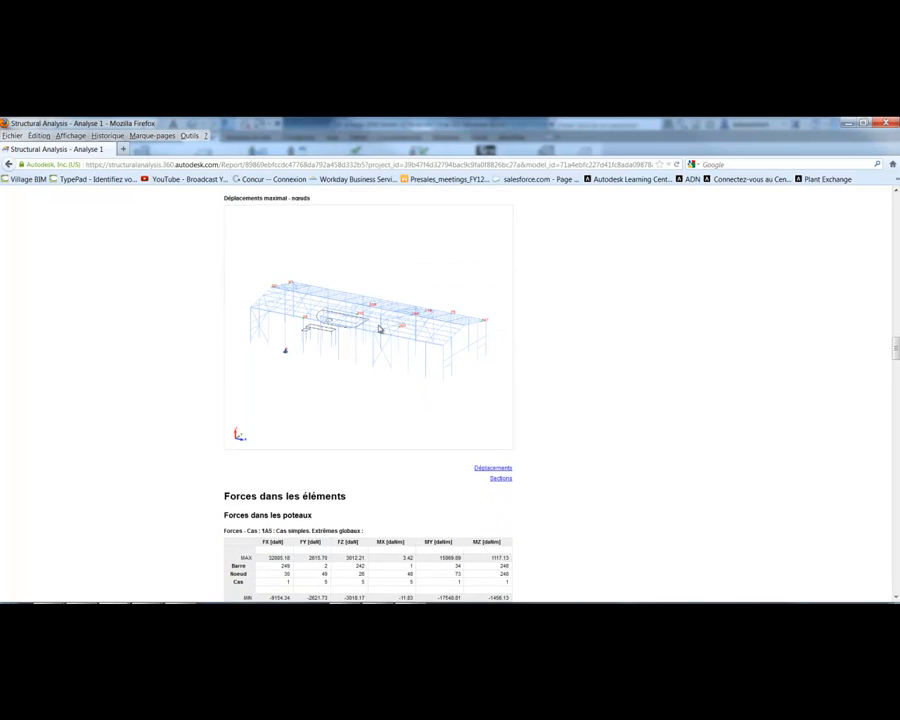
{"action": "scroll", "coordinate": [379, 328], "scroll_direction": "down", "scroll_amount": 3}
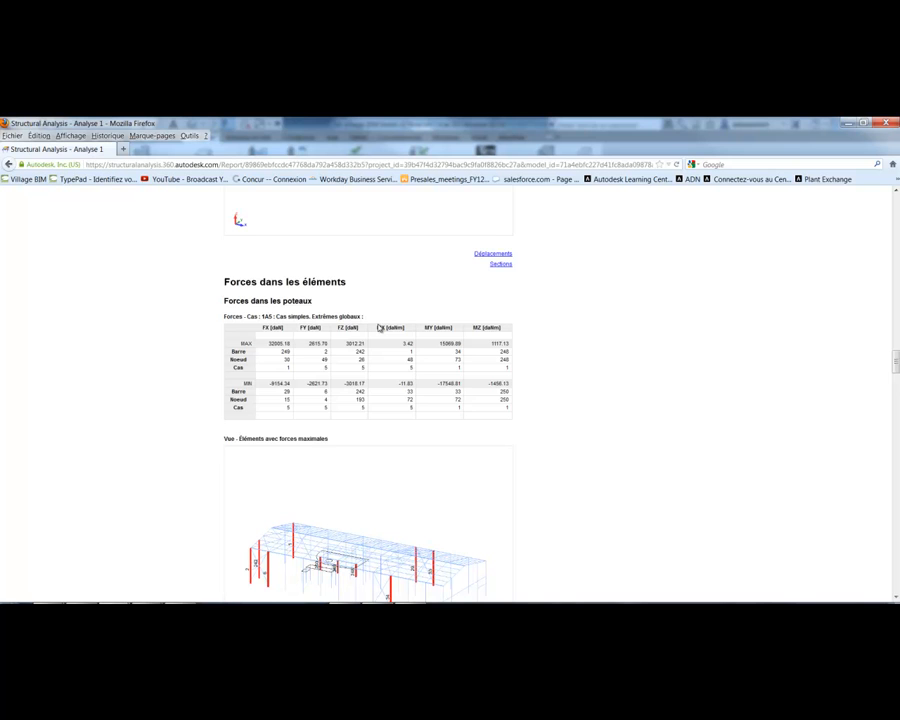
{"action": "scroll", "coordinate": [380, 328], "scroll_direction": "down", "scroll_amount": 8}
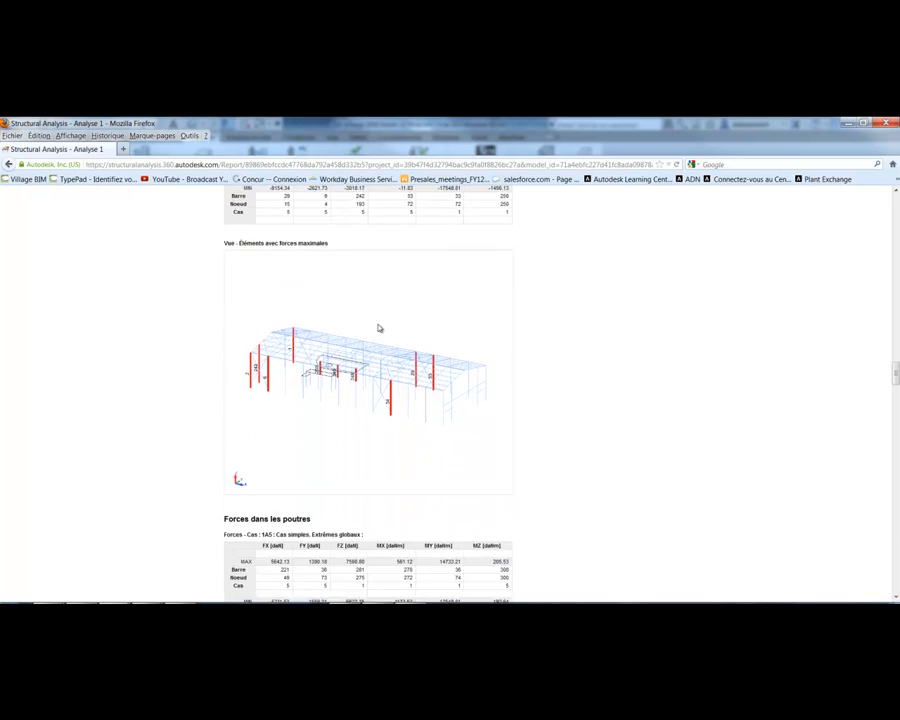
{"action": "scroll", "coordinate": [380, 328], "scroll_direction": "down", "scroll_amount": 6}
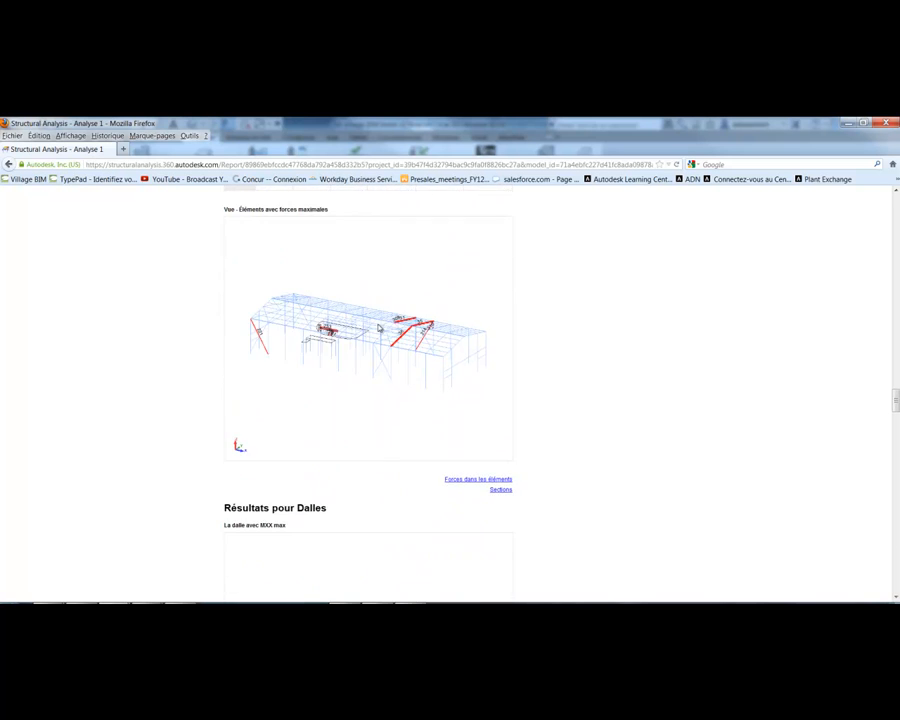
- Examine the report's slab results, including the maximum and minimum MXX and MYY moment maps
{"action": "scroll", "coordinate": [380, 328], "scroll_direction": "down", "scroll_amount": 5}
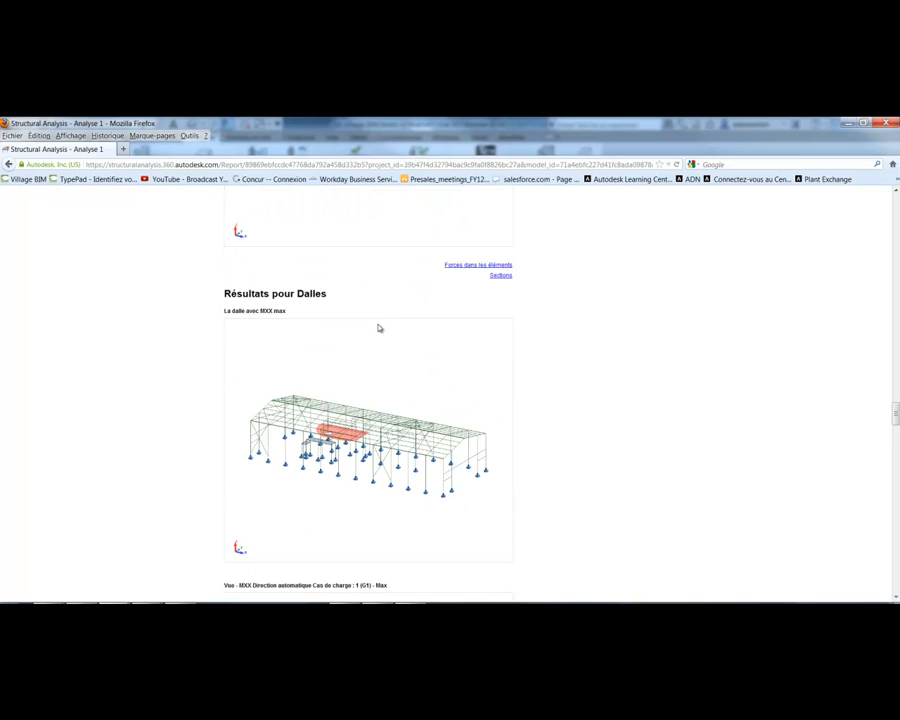
{"action": "scroll", "coordinate": [379, 328], "scroll_direction": "down", "scroll_amount": 7}
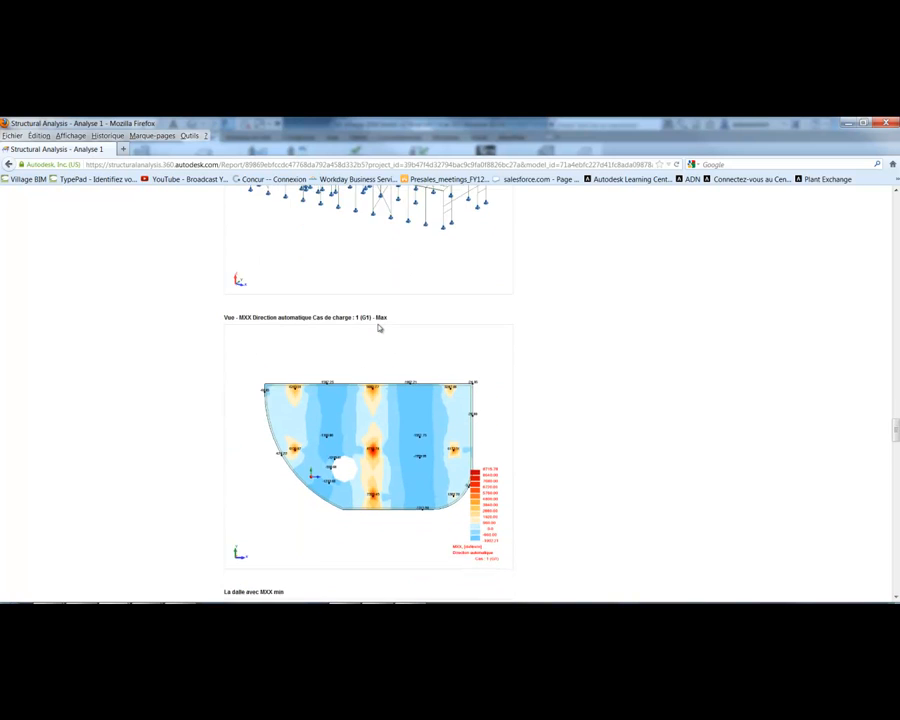
{"action": "scroll", "coordinate": [379, 328], "scroll_direction": "down", "scroll_amount": 6}
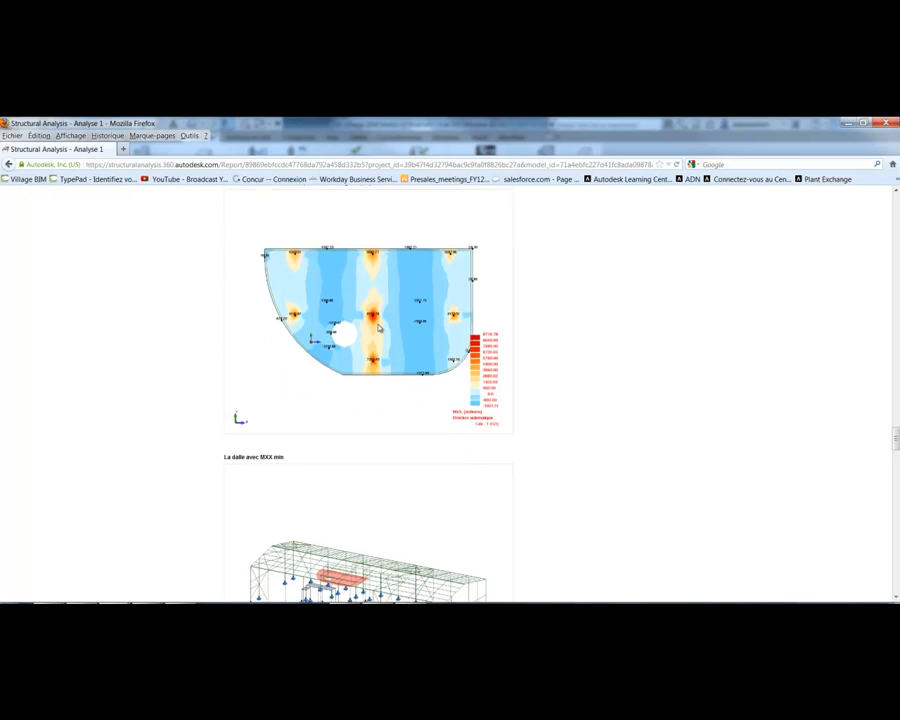
{"action": "scroll", "coordinate": [379, 328], "scroll_direction": "down", "scroll_amount": 5}
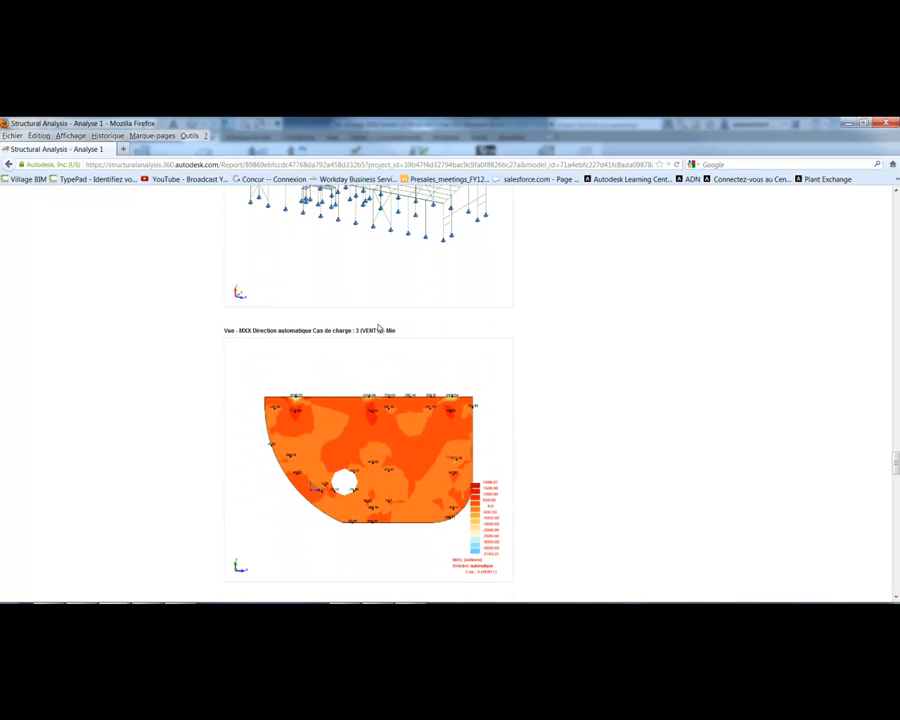
{"action": "scroll", "coordinate": [379, 328], "scroll_direction": "down", "scroll_amount": 1}
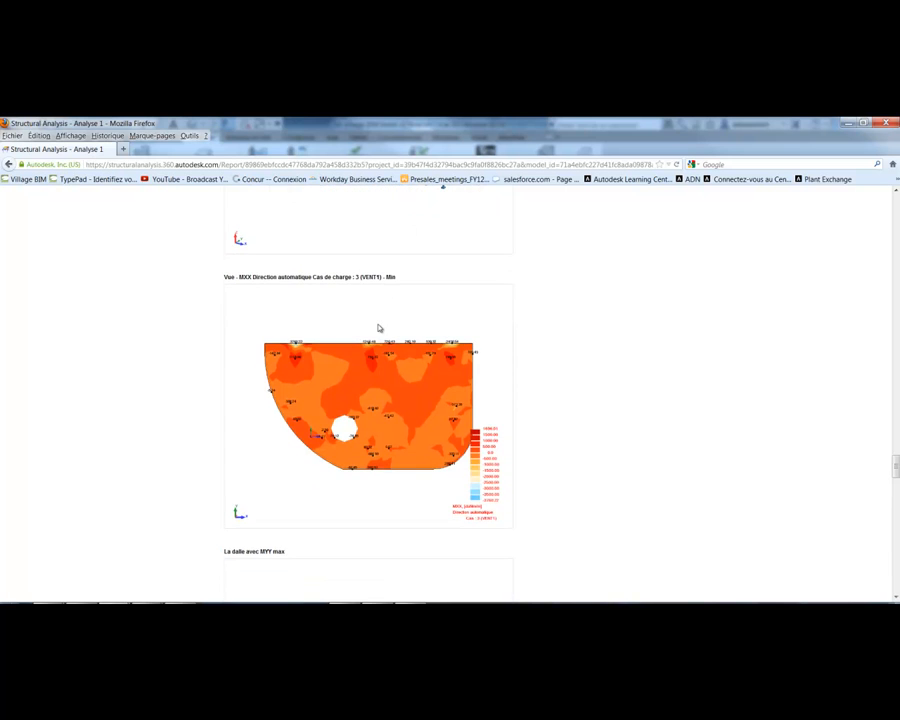
{"action": "scroll", "coordinate": [379, 328], "scroll_direction": "down", "scroll_amount": 6}
{"action": "scroll", "coordinate": [379, 328], "scroll_direction": "down", "scroll_amount": 5}
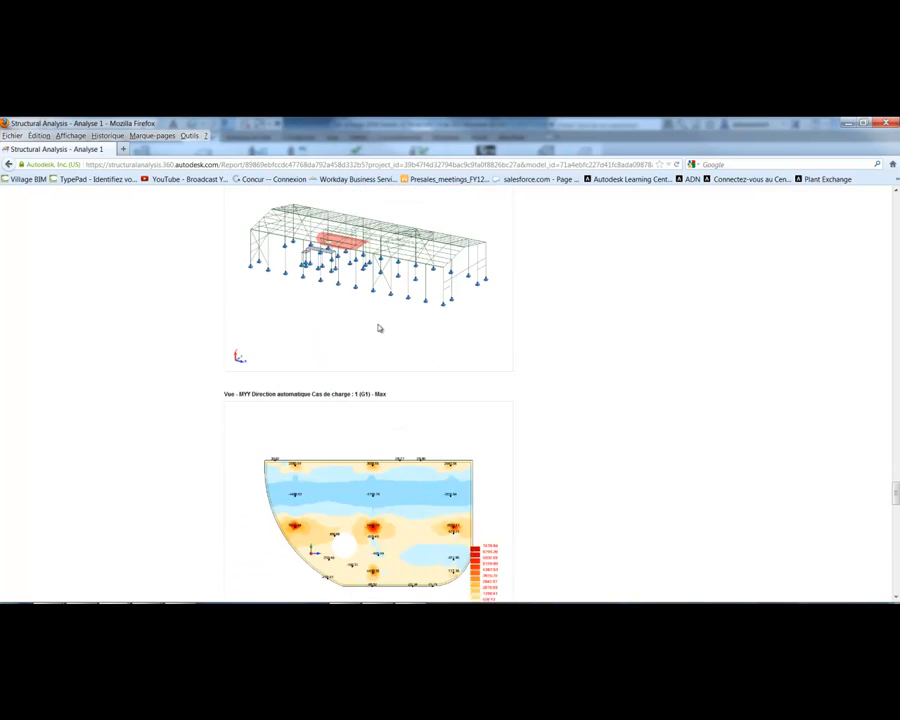
{"action": "scroll", "coordinate": [379, 328], "scroll_direction": "down", "scroll_amount": 8}
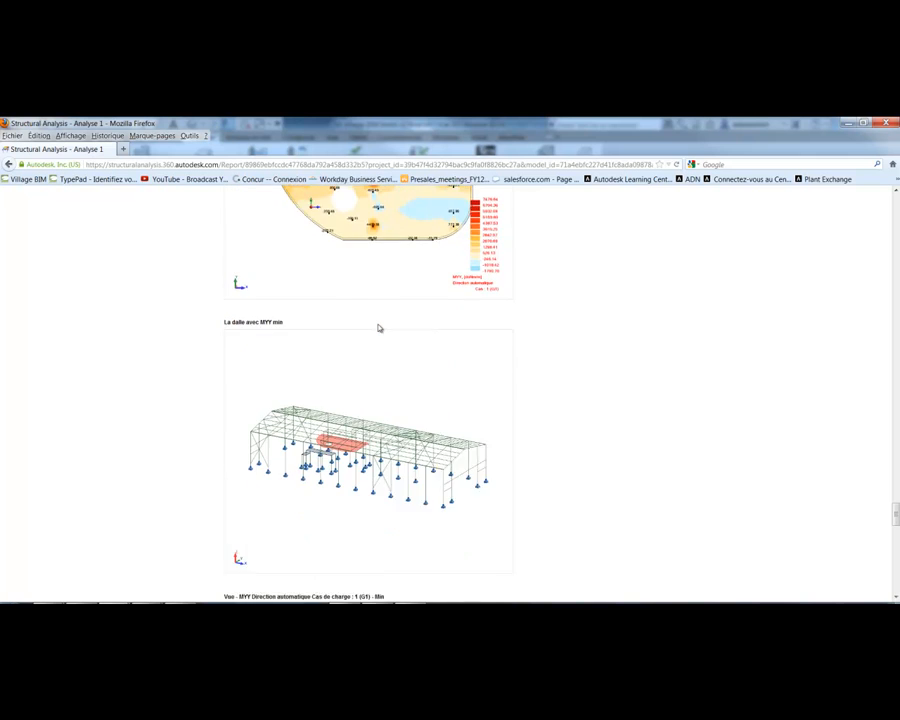
{"action": "scroll", "coordinate": [379, 328], "scroll_direction": "down", "scroll_amount": 11}
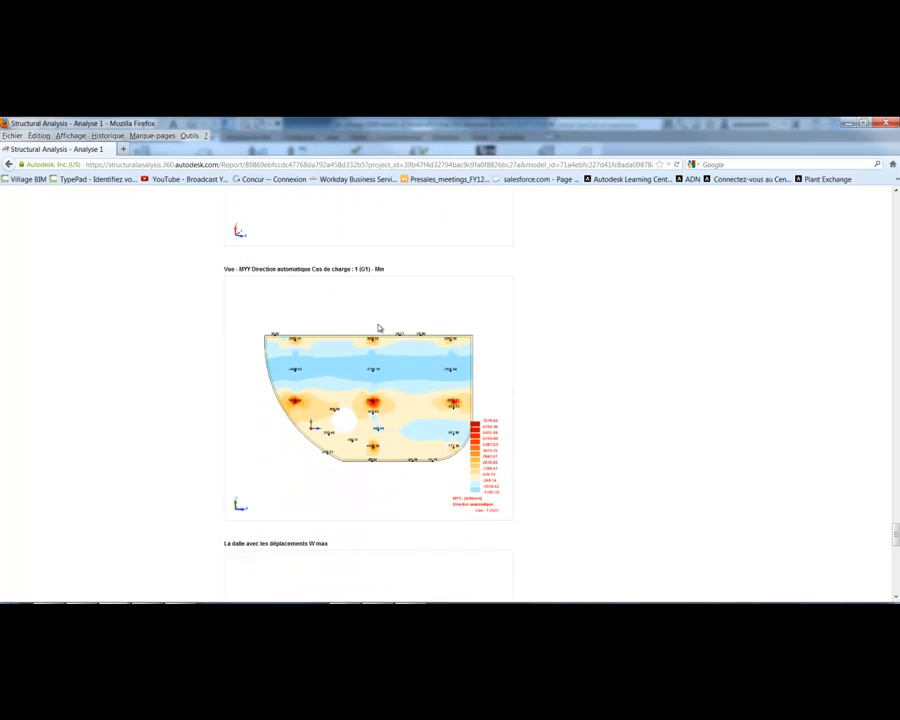
{"action": "scroll", "coordinate": [379, 328], "scroll_direction": "down", "scroll_amount": 10}
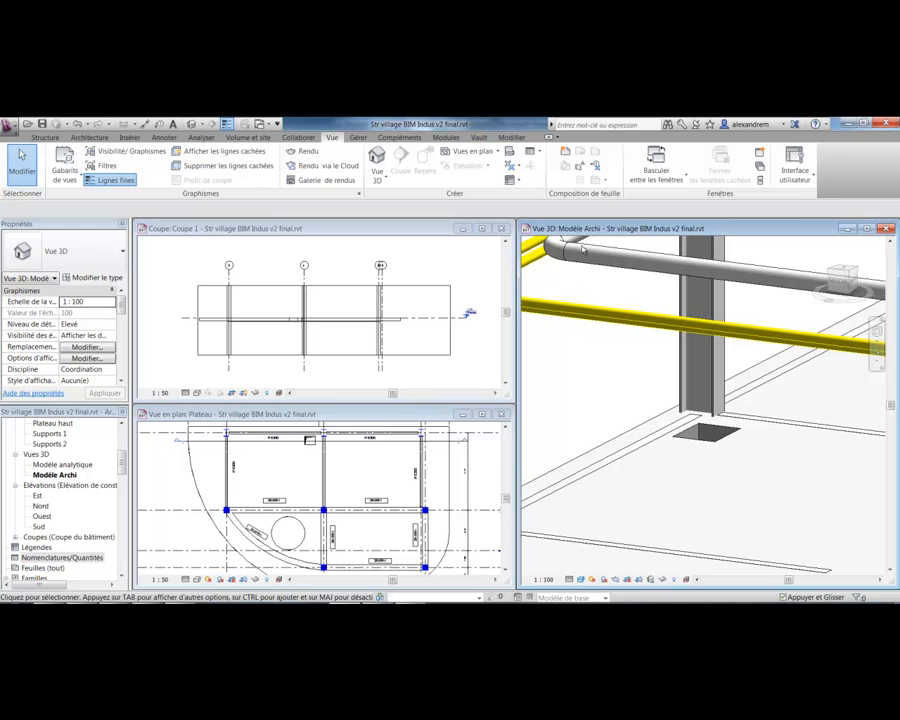
- Back in Revit, create a component schedule for the Poteaux porteurs category in the Nouvelle construction phase
{"action": "left_click", "coordinate": [44, 137]}
{"action": "left_click", "coordinate": [331, 137]}
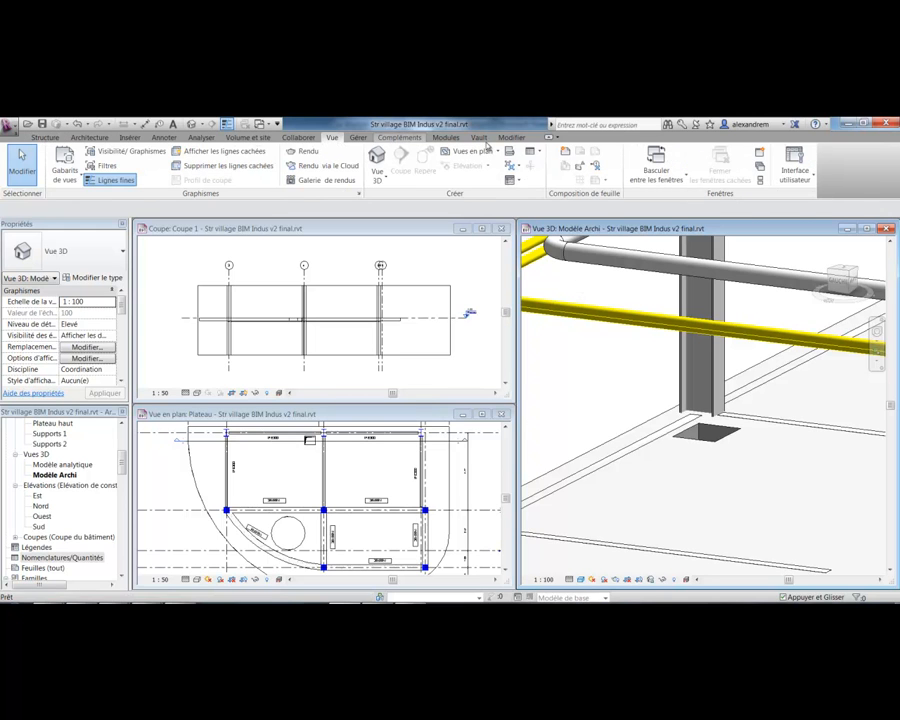
{"action": "left_click", "coordinate": [532, 151]}
{"action": "left_click", "coordinate": [557, 178]}
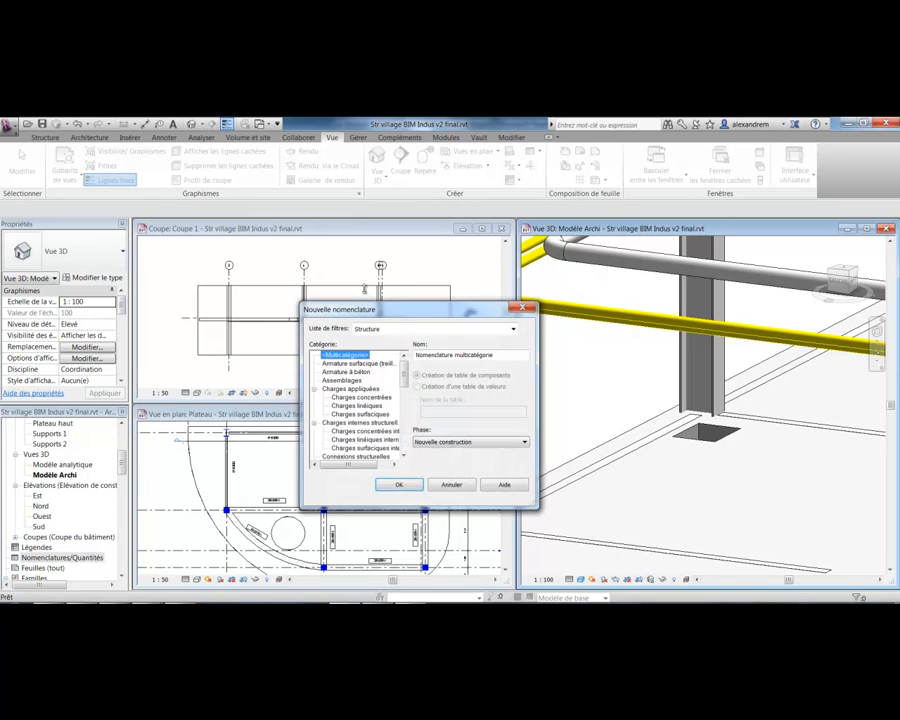
{"action": "left_click_drag", "start_coordinate": [391, 315], "coordinate": [321, 249]}
{"action": "left_click_drag", "start_coordinate": [332, 298], "coordinate": [338, 378]}
{"action": "left_click", "coordinate": [262, 307]}
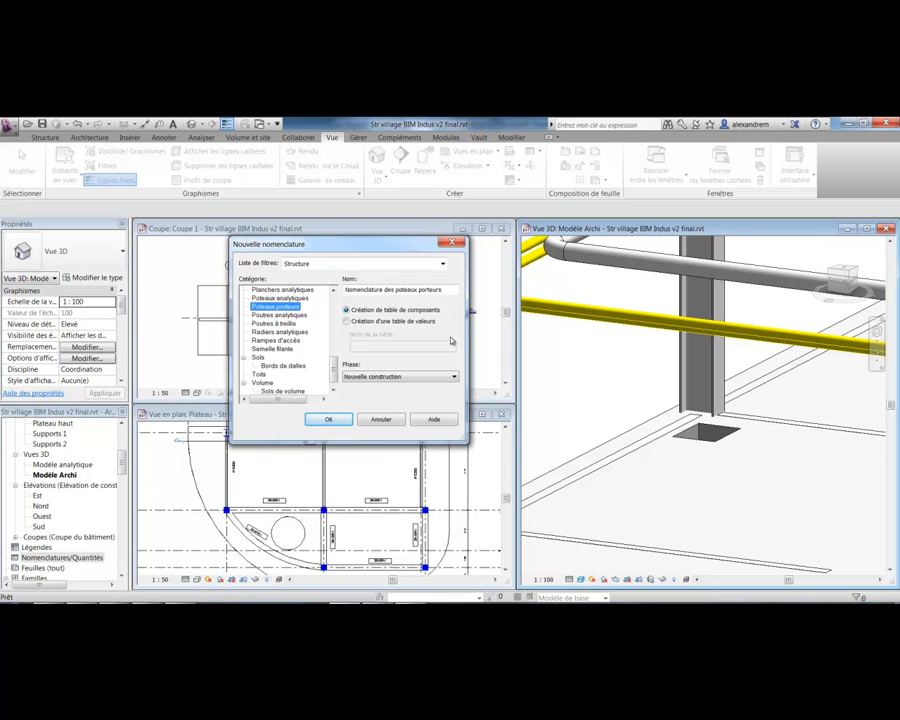
{"action": "left_click", "coordinate": [328, 419]}
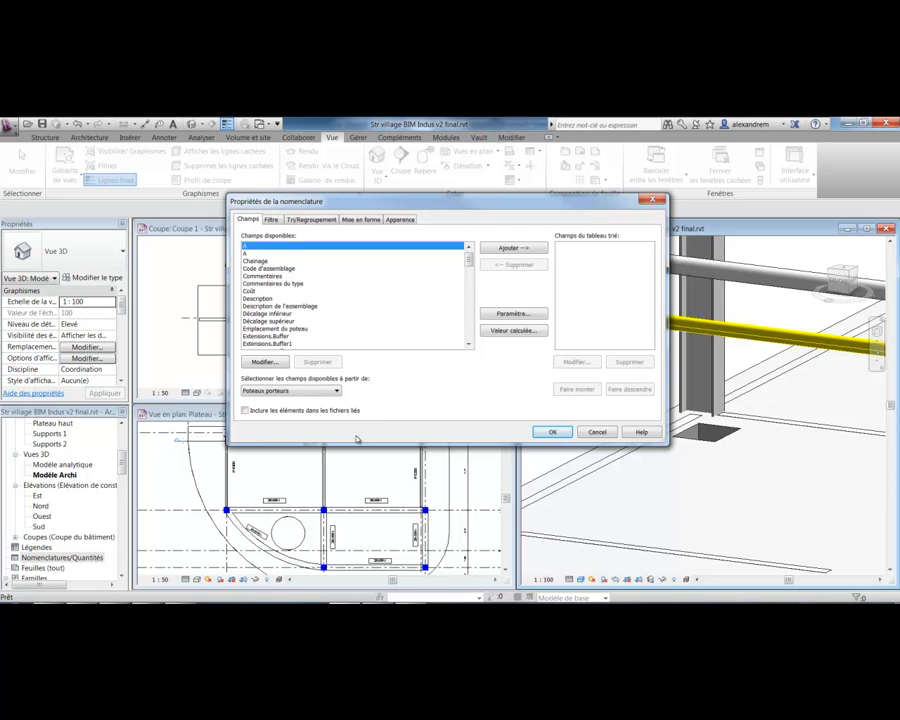
- Add the Longueur, Niveau de base and Niveau supérieur fields to the column schedule
{"action": "left_click_drag", "start_coordinate": [469, 256], "coordinate": [478, 294]}
{"action": "left_click", "coordinate": [284, 298]}
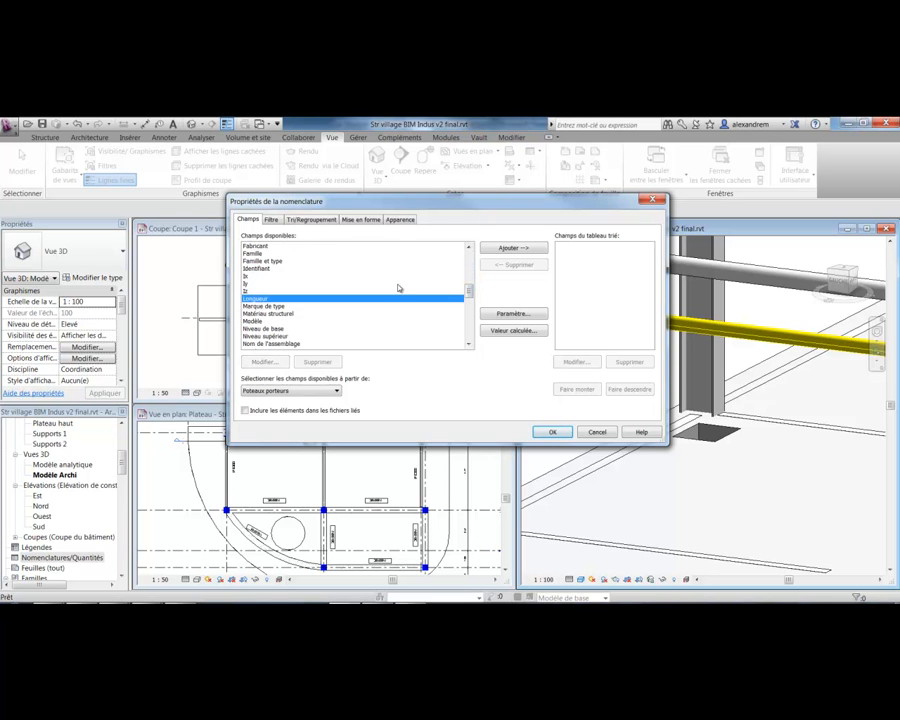
{"action": "left_click", "coordinate": [514, 248]}
{"action": "left_click", "coordinate": [265, 321]}
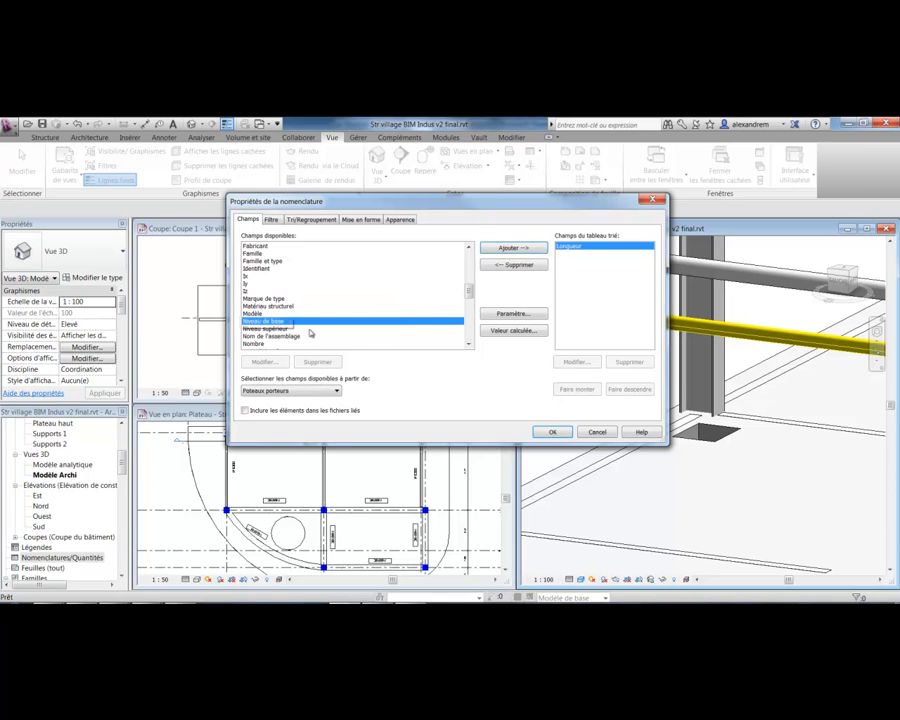
{"action": "left_click", "coordinate": [510, 248]}
{"action": "left_click", "coordinate": [515, 249]}
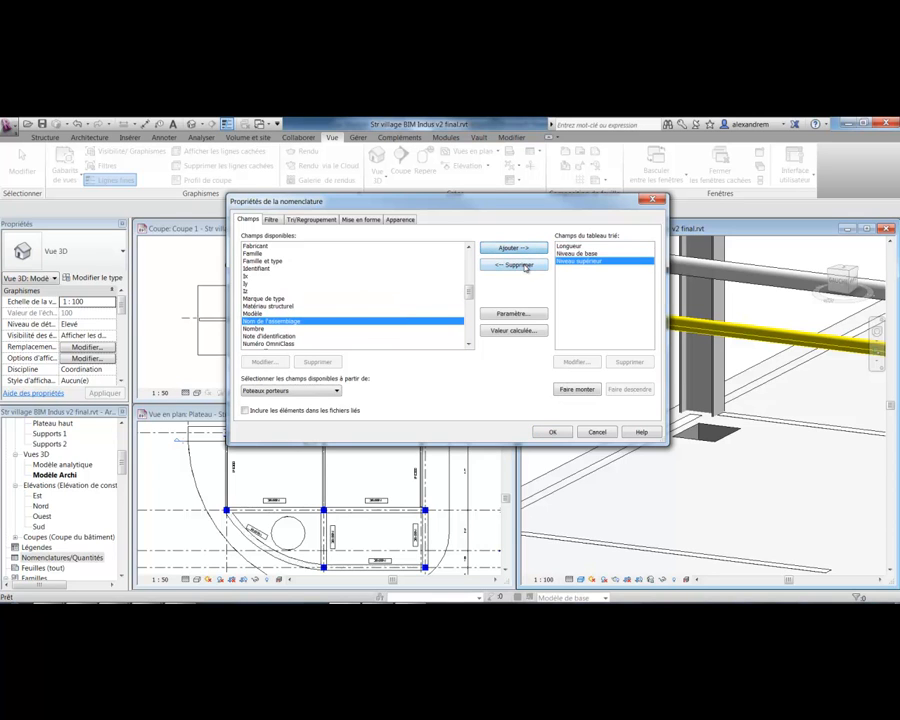
- Add the Type and Volume fields to the column schedule and generate it
{"action": "left_click", "coordinate": [469, 345]}
{"action": "left_click", "coordinate": [469, 345]}
{"action": "left_click", "coordinate": [469, 345]}
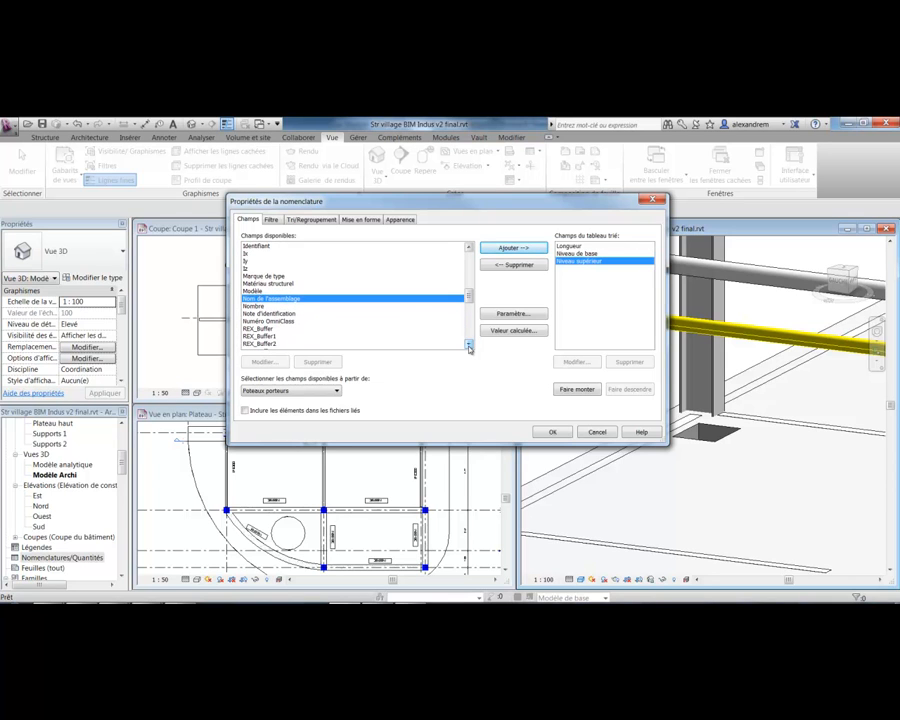
{"action": "left_click", "coordinate": [469, 345]}
{"action": "left_click", "coordinate": [469, 345]}
{"action": "left_click", "coordinate": [469, 345]}
{"action": "left_click", "coordinate": [469, 345]}
{"action": "left_click", "coordinate": [469, 345]}
{"action": "left_click", "coordinate": [469, 345]}
{"action": "left_click", "coordinate": [469, 345]}
{"action": "left_click", "coordinate": [469, 345]}
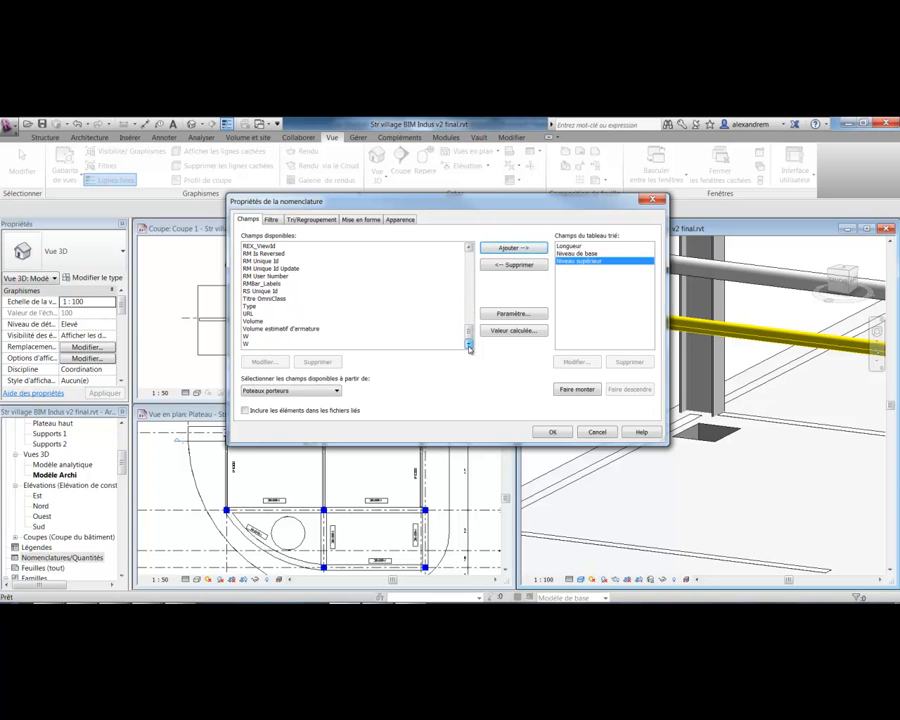
{"action": "left_click", "coordinate": [262, 305]}
{"action": "left_click", "coordinate": [514, 249]}
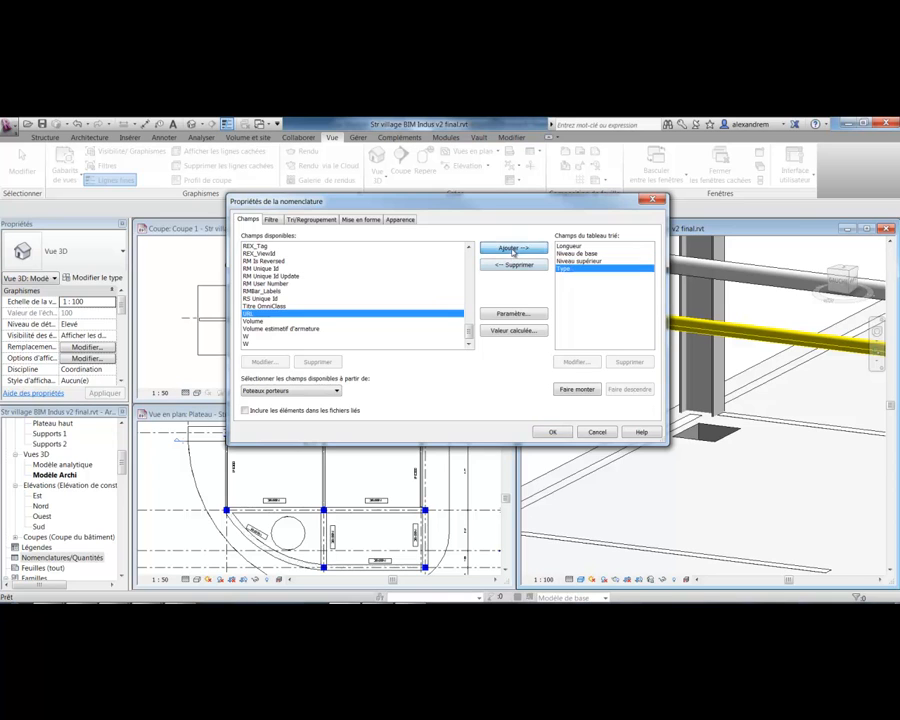
{"action": "left_click", "coordinate": [513, 248]}
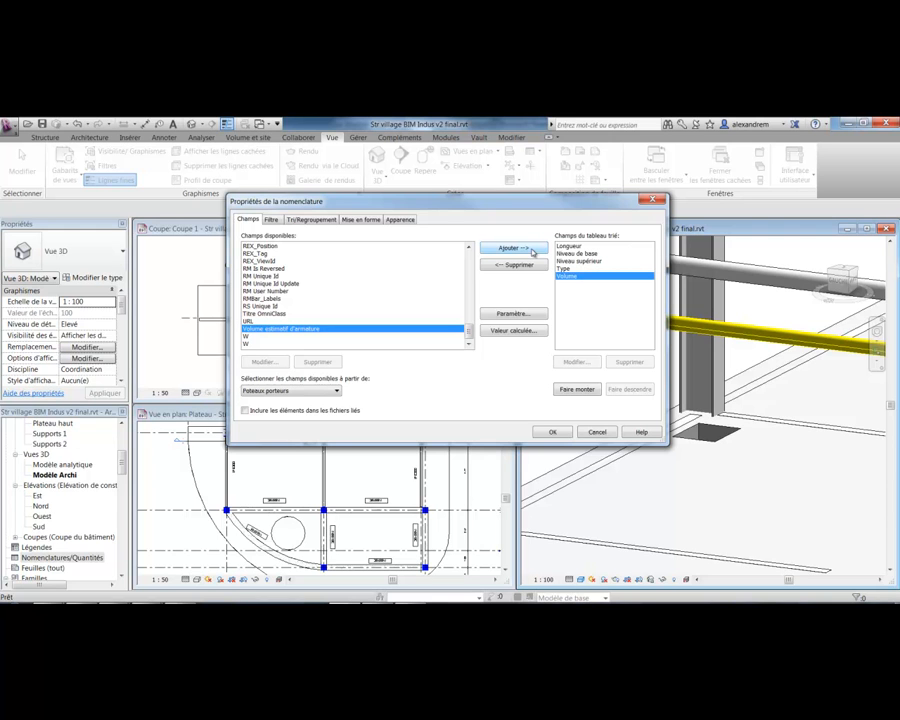
{"action": "left_click", "coordinate": [552, 432]}
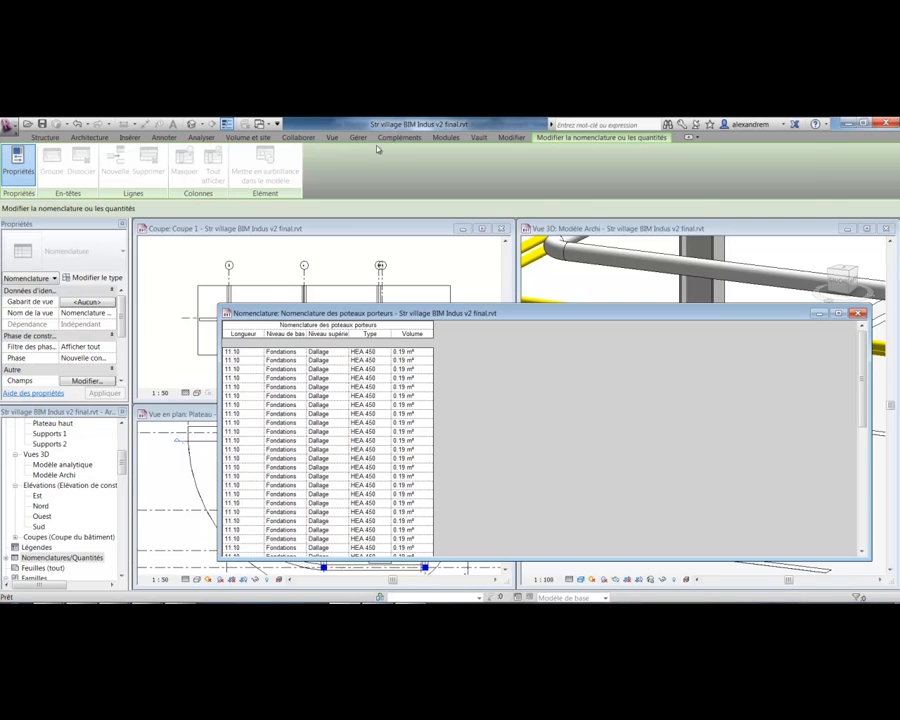
- Tile the open views and make the column schedule the active one
{"action": "left_click", "coordinate": [332, 137]}
{"action": "left_click", "coordinate": [760, 181]}
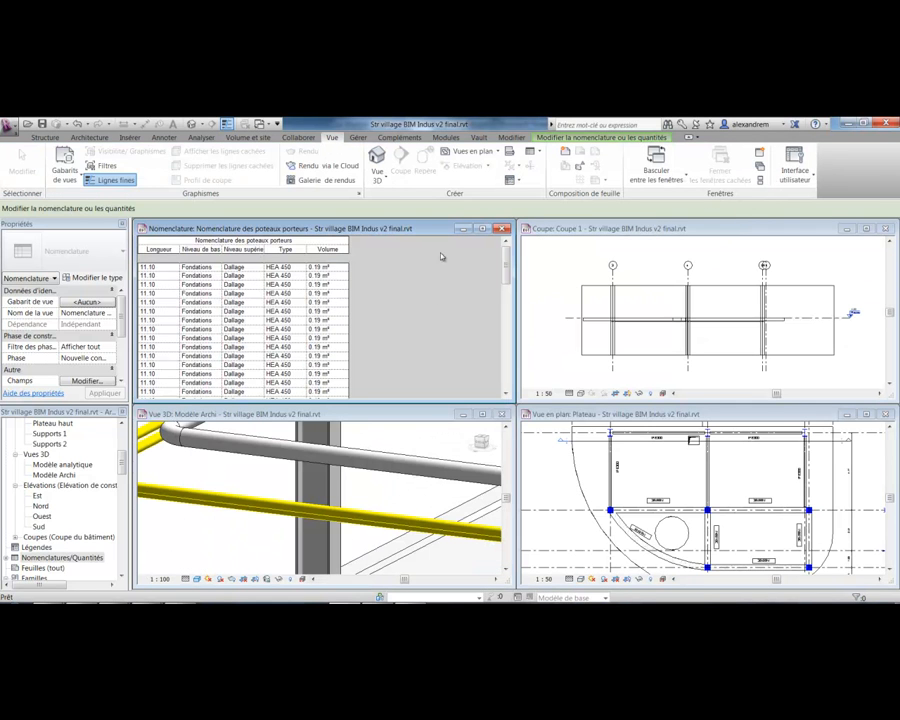
{"action": "left_click", "coordinate": [346, 313]}
- Reorder the column schedule's fields so that Type comes first, before Longueur
{"action": "scroll", "coordinate": [80, 330], "scroll_direction": "down", "scroll_amount": 3}
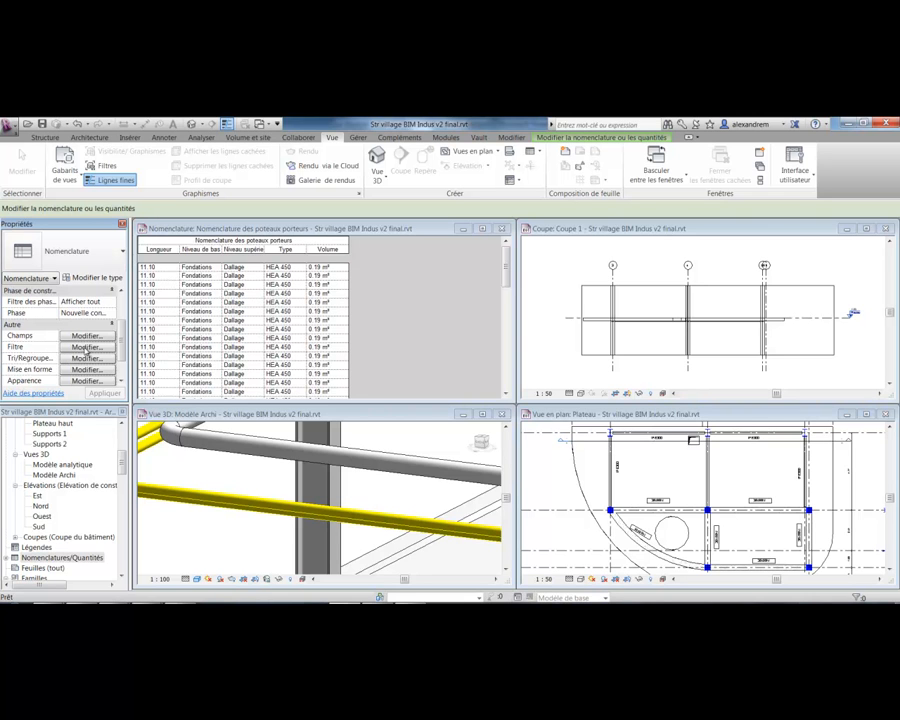
{"action": "left_click", "coordinate": [86, 340]}
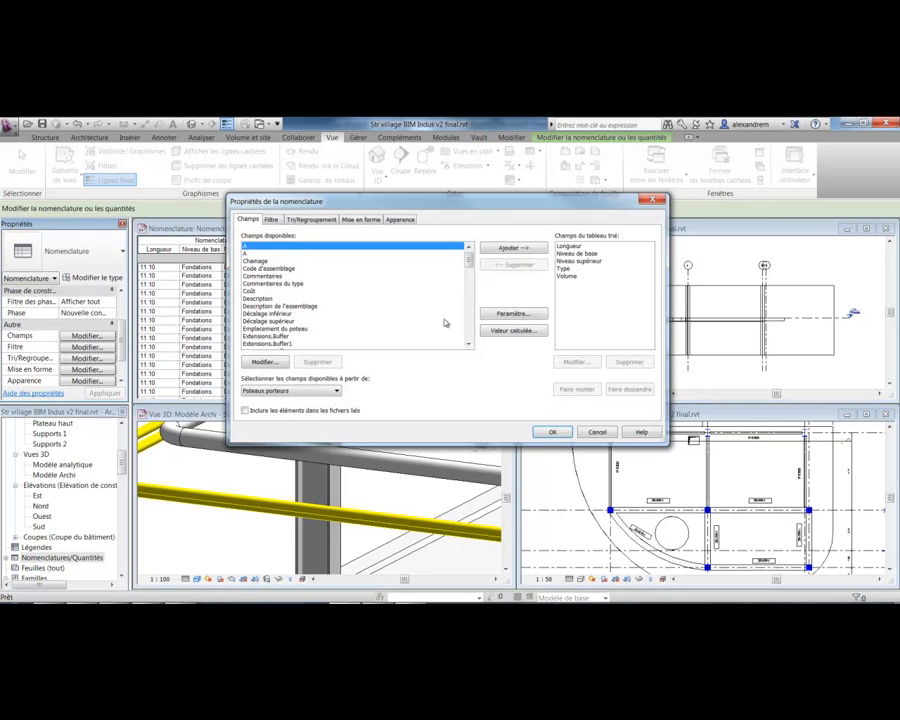
{"action": "left_click_drag", "start_coordinate": [505, 204], "coordinate": [649, 195]}
{"action": "left_click", "coordinate": [709, 259]}
{"action": "left_click", "coordinate": [735, 381]}
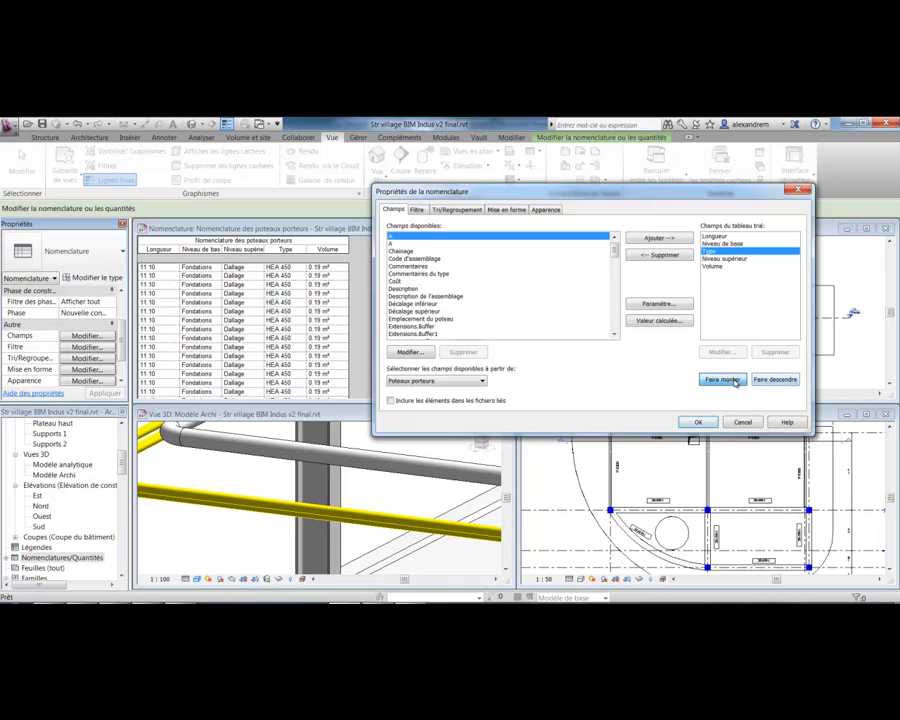
{"action": "left_click", "coordinate": [735, 381]}
{"action": "left_click", "coordinate": [735, 381]}
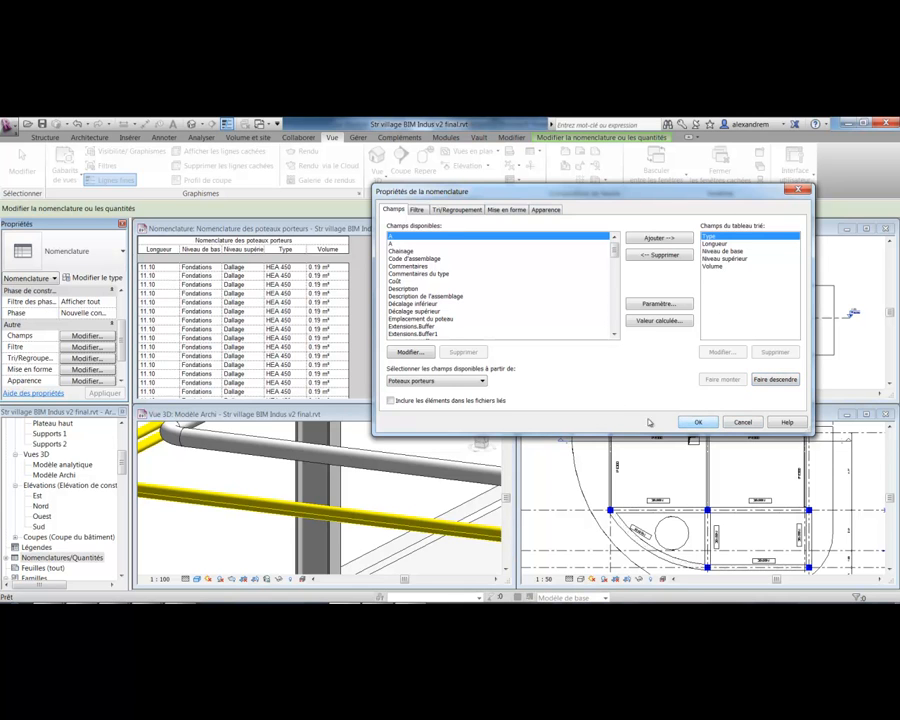
{"action": "left_click", "coordinate": [697, 423]}
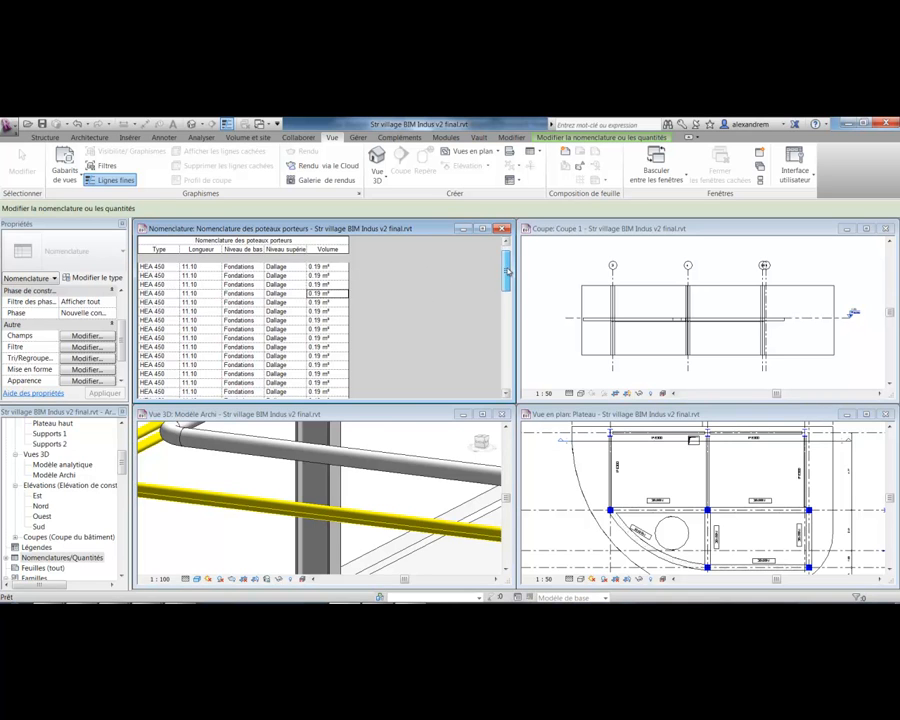
- Sort the column schedule by Type in descending order, with a header for each type group
{"action": "left_click", "coordinate": [86, 347]}
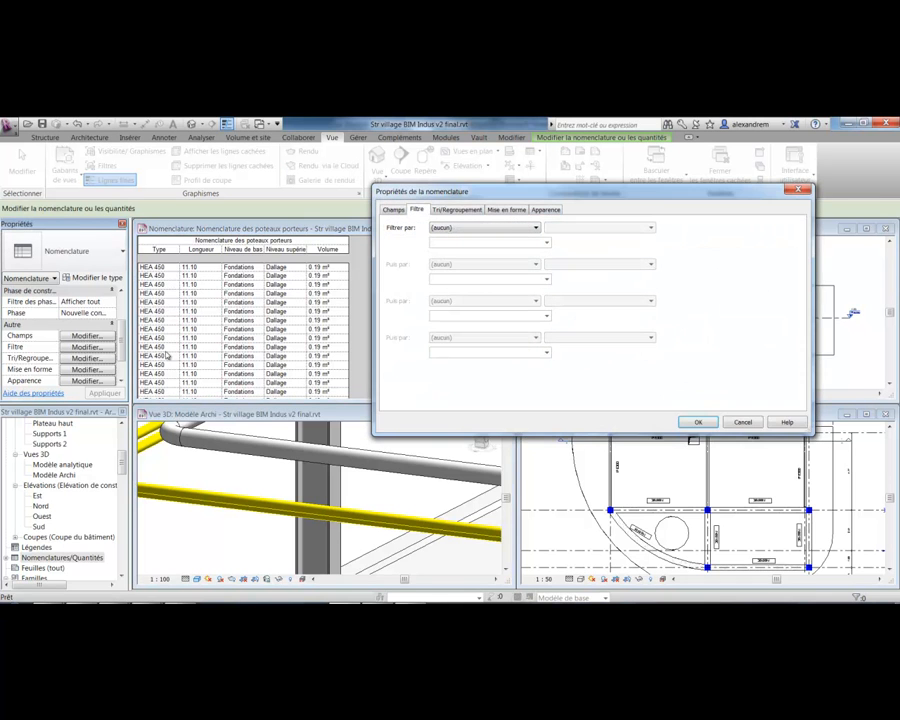
{"action": "left_click_drag", "start_coordinate": [527, 192], "coordinate": [472, 218]}
{"action": "left_click", "coordinate": [404, 253]}
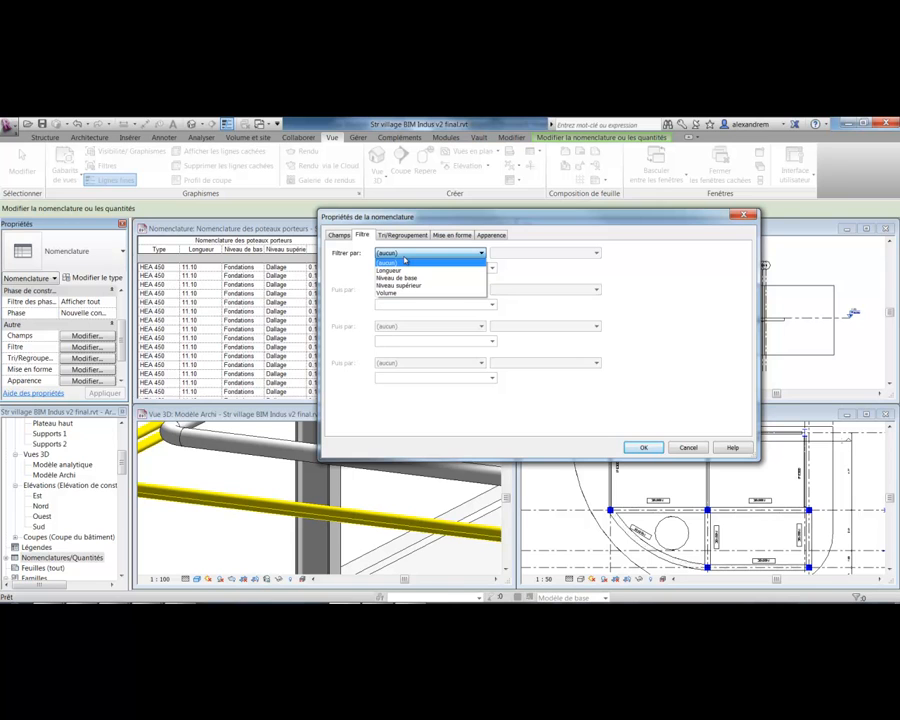
{"action": "left_click", "coordinate": [405, 237]}
{"action": "left_click", "coordinate": [405, 237]}
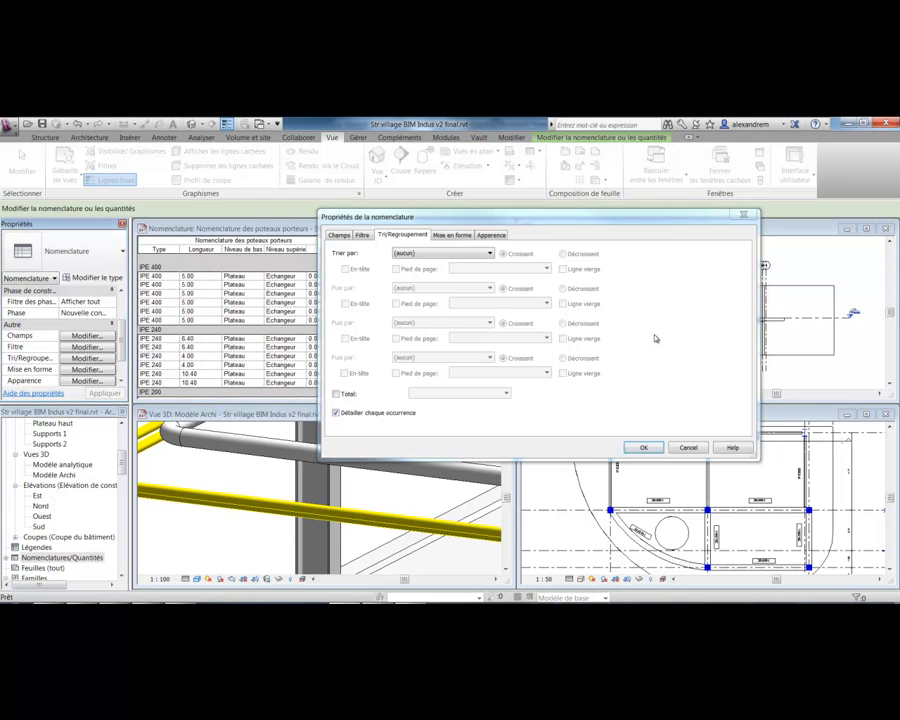
{"action": "left_click", "coordinate": [451, 254]}
{"action": "left_click", "coordinate": [446, 265]}
{"action": "left_click", "coordinate": [563, 254]}
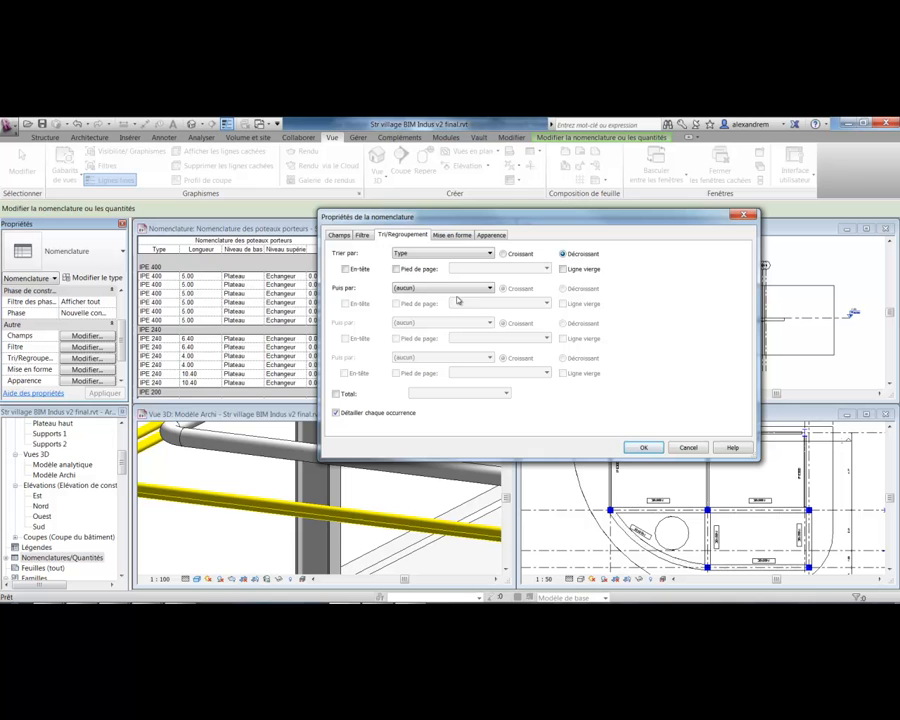
{"action": "left_click", "coordinate": [346, 270]}
{"action": "left_click", "coordinate": [652, 448]}
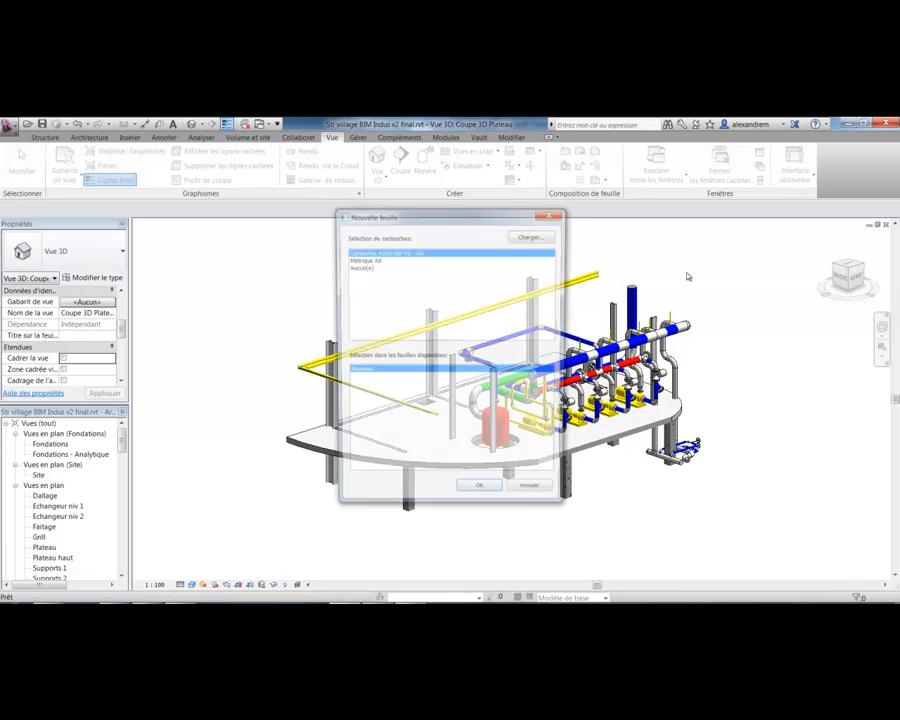
- Create a new sheet with the Cartouche ADSK-A0-V3 : A0 title block
{"action": "left_click", "coordinate": [364, 259]}
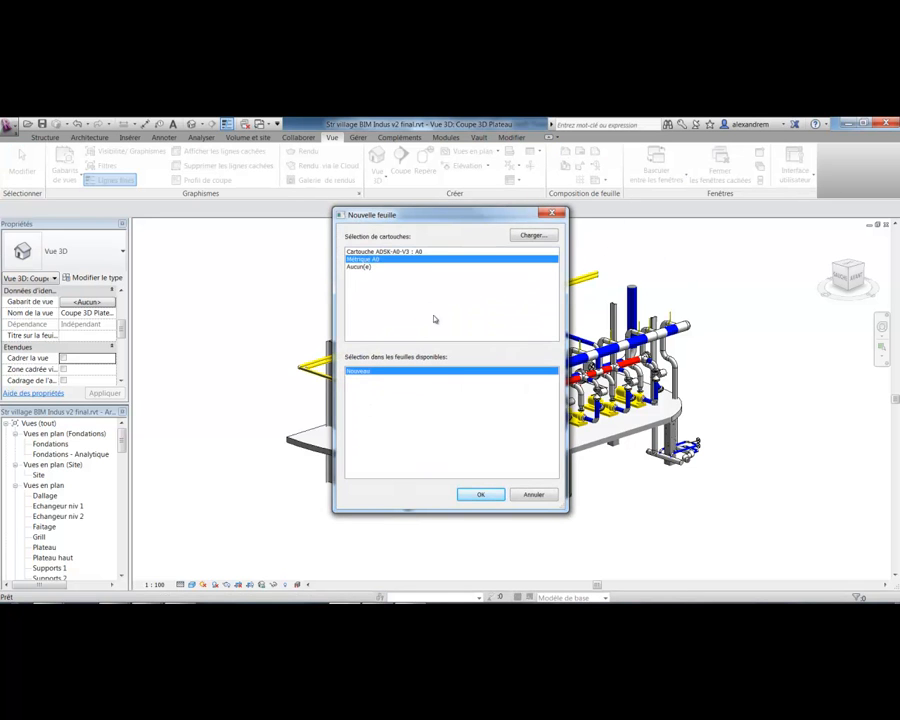
{"action": "left_click", "coordinate": [396, 252]}
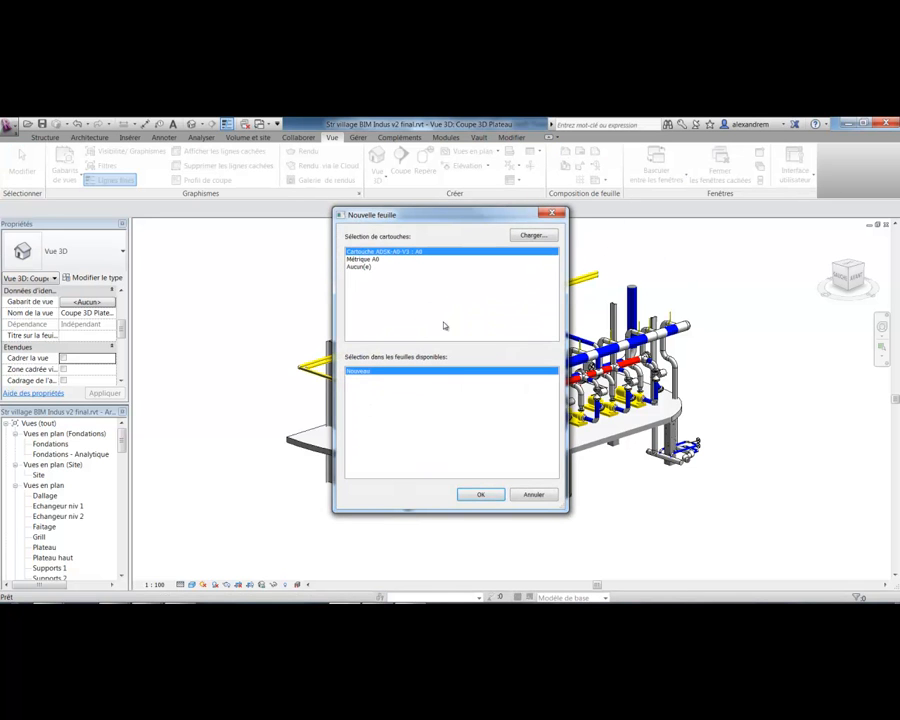
{"action": "left_click", "coordinate": [481, 494]}
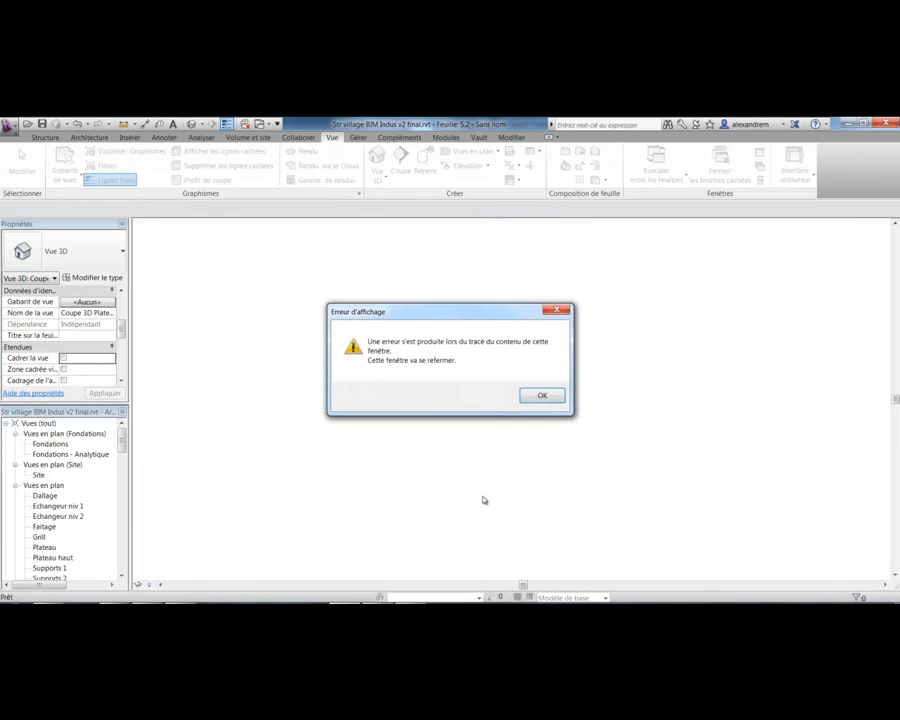
{"action": "left_click", "coordinate": [543, 398]}
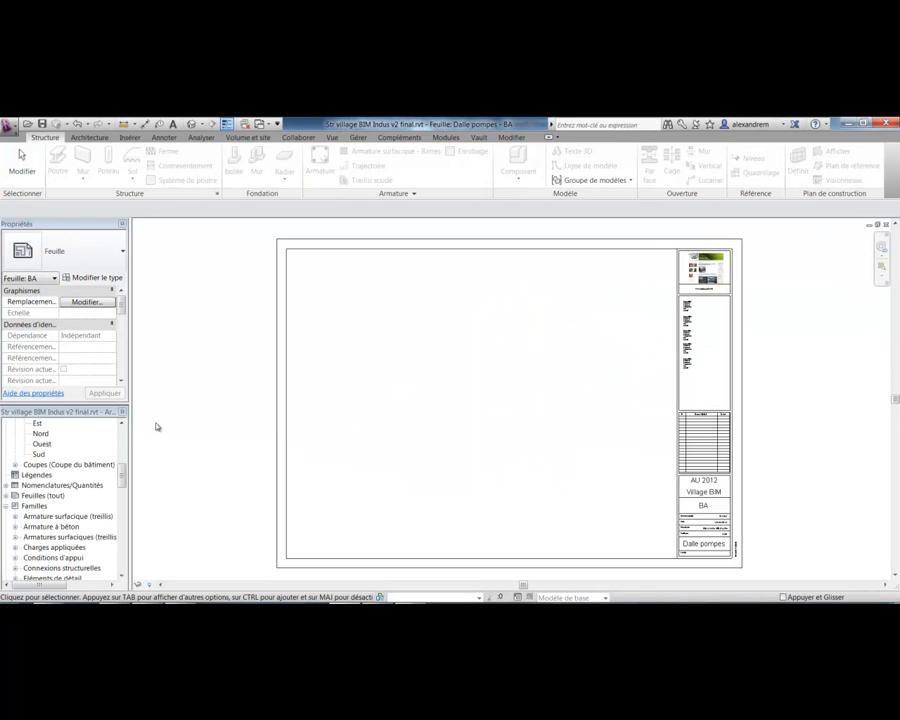
- Find the Coupe 3D Plateau view among the 3D views and open it
{"action": "left_click_drag", "start_coordinate": [123, 476], "coordinate": [126, 435]}
{"action": "scroll", "coordinate": [52, 537], "scroll_direction": "down", "scroll_amount": 3}
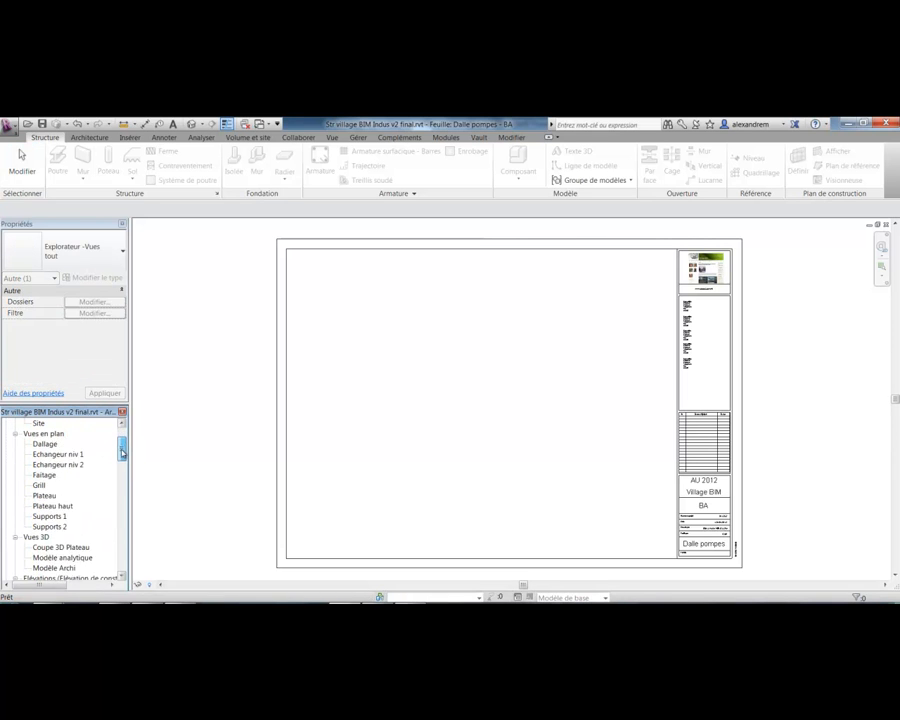
{"action": "left_click", "coordinate": [55, 506]}
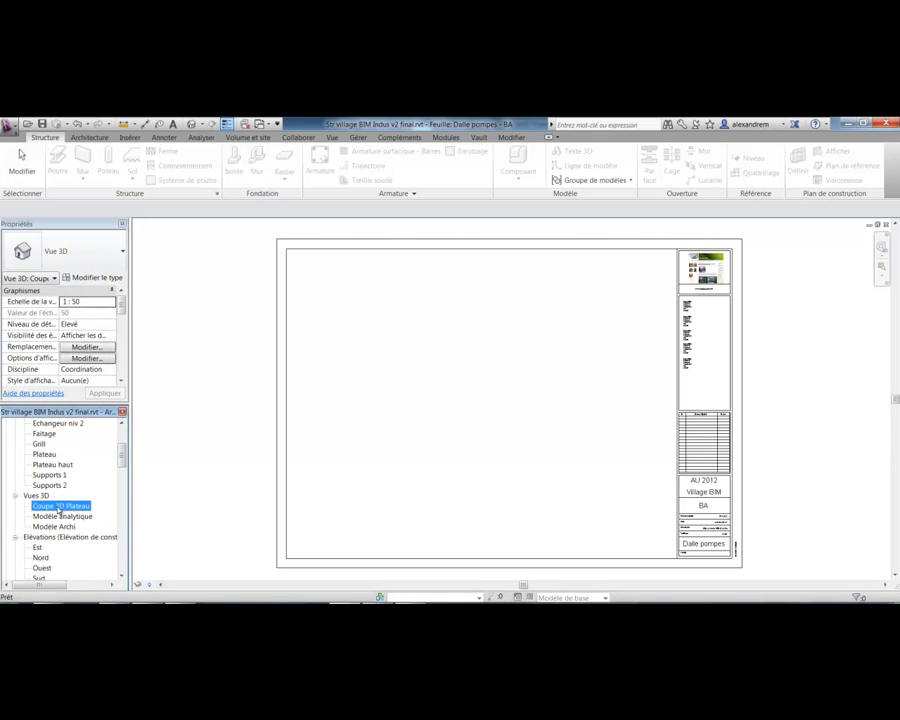
{"action": "right_click", "coordinate": [58, 507]}
{"action": "double_click", "coordinate": [76, 509]}
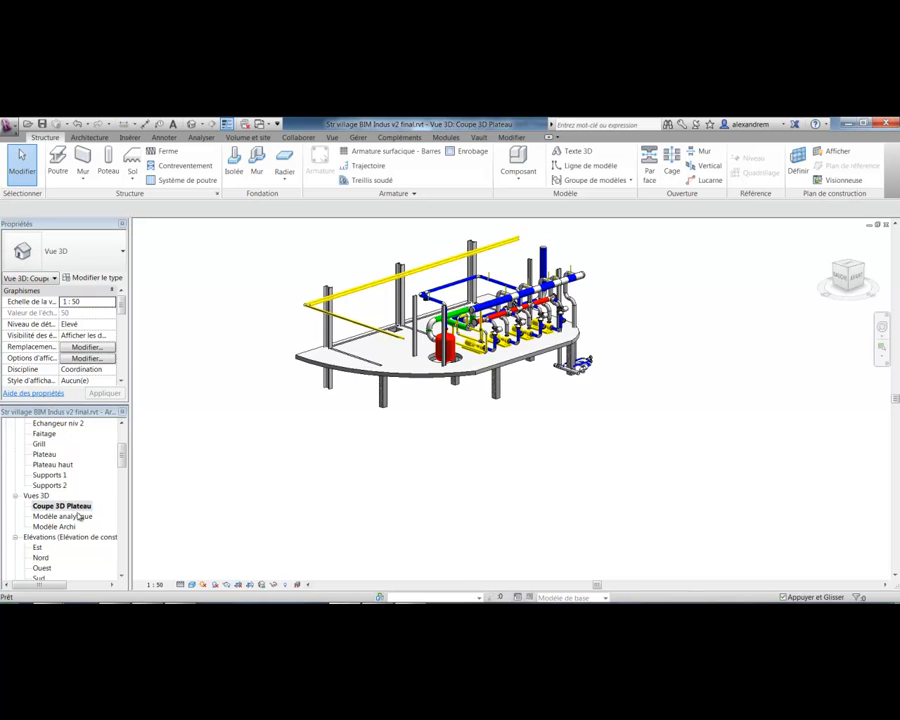
- Place the Nomenclature des poteaux porteurs schedule on the Dalle pompes - BA sheet, between the placed views and the title block
{"action": "scroll", "coordinate": [50, 530], "scroll_direction": "down", "scroll_amount": 3}
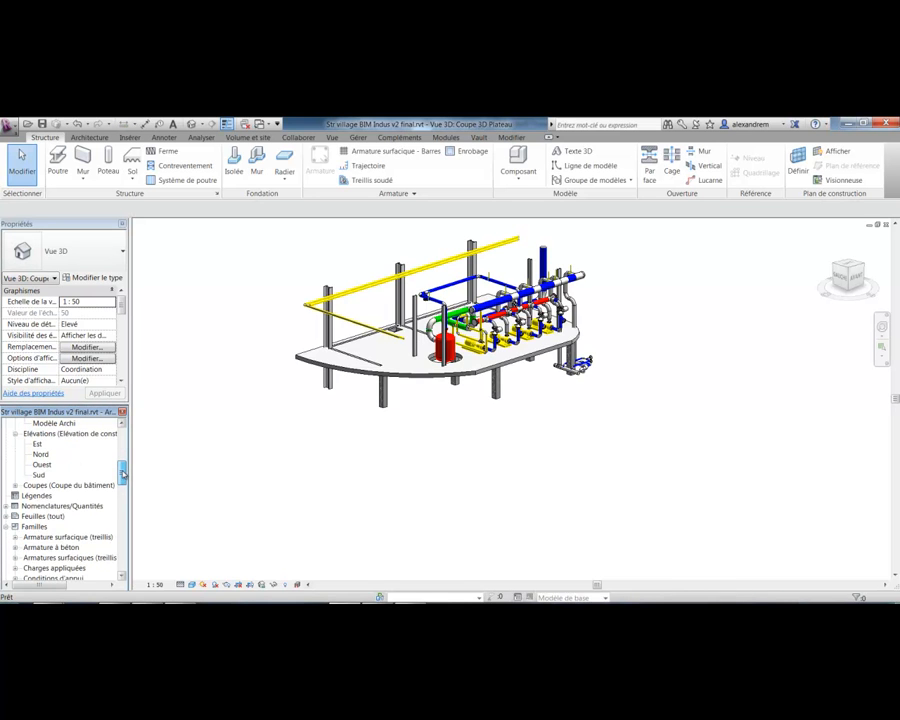
{"action": "left_click", "coordinate": [15, 516]}
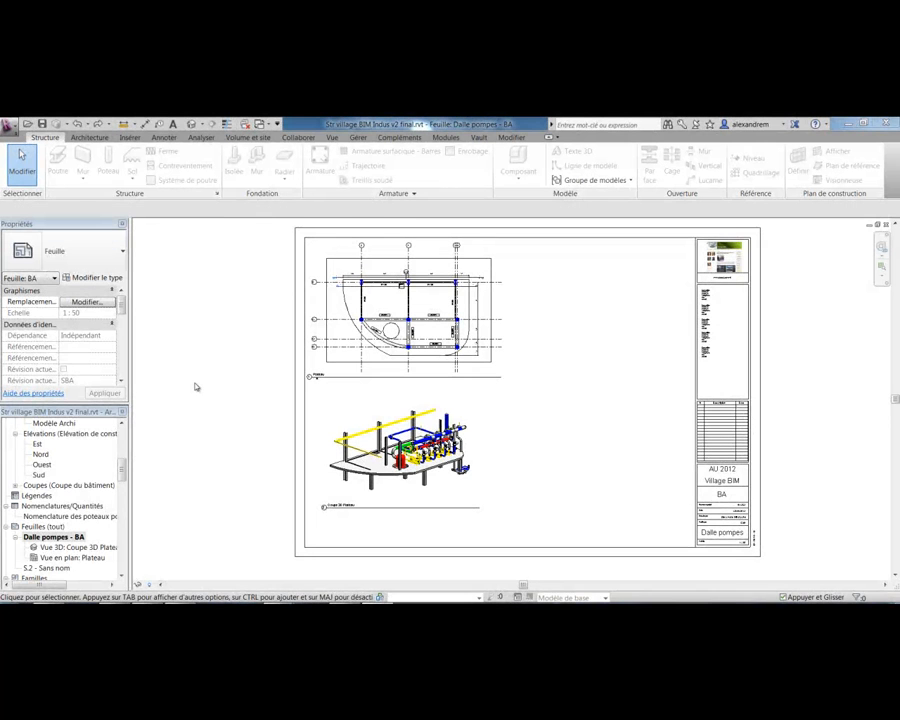
{"action": "left_click_drag", "start_coordinate": [123, 472], "coordinate": [123, 484]}
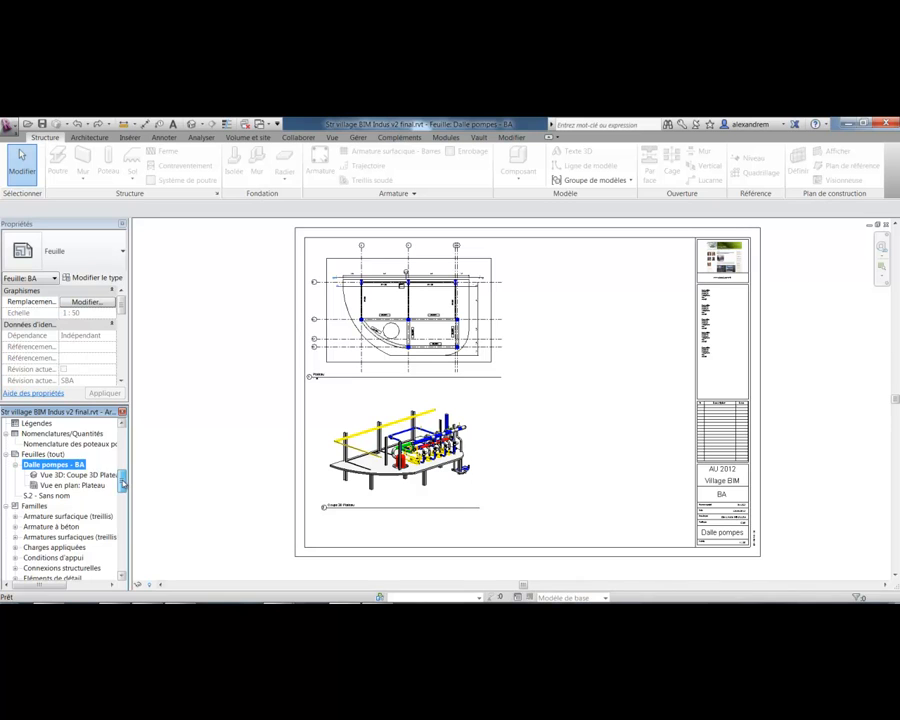
{"action": "scroll", "coordinate": [53, 487], "scroll_direction": "up", "scroll_amount": 2}
{"action": "left_click", "coordinate": [53, 485]}
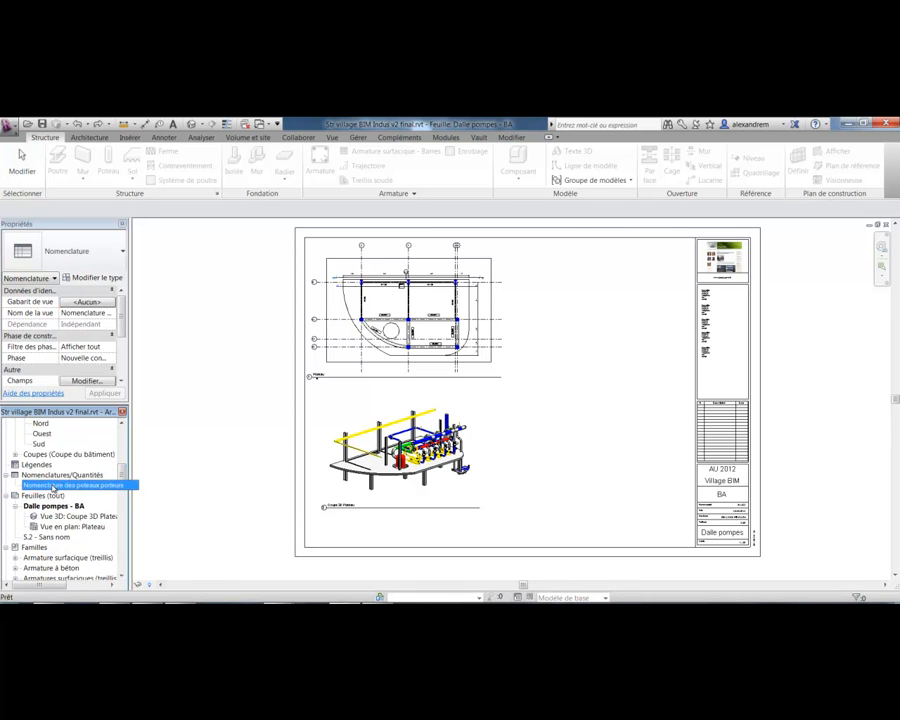
{"action": "left_click_drag", "start_coordinate": [43, 488], "coordinate": [611, 416]}
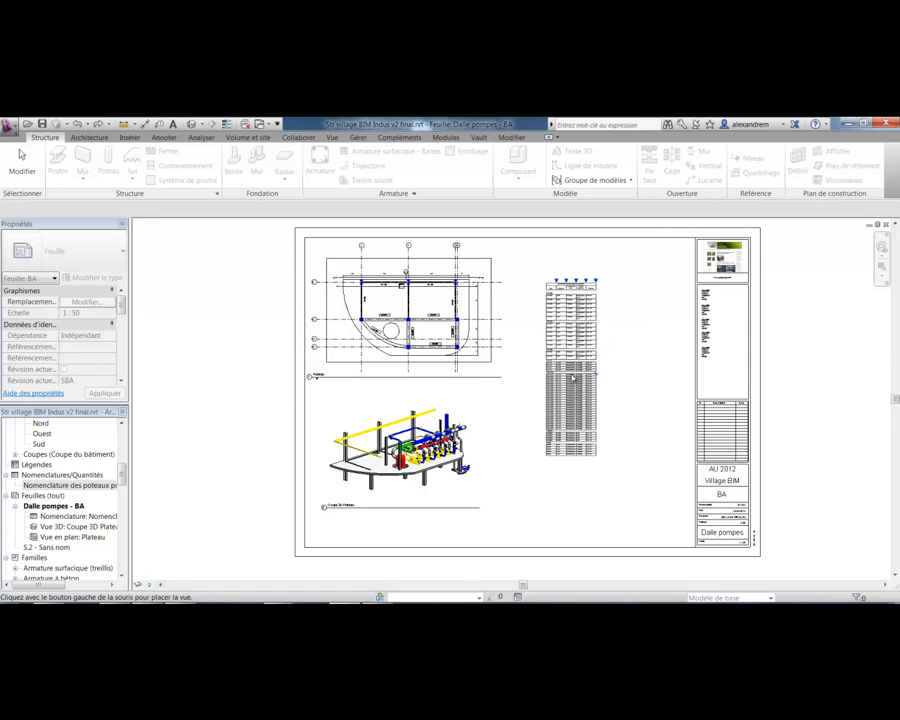
{"action": "left_click", "coordinate": [572, 375]}
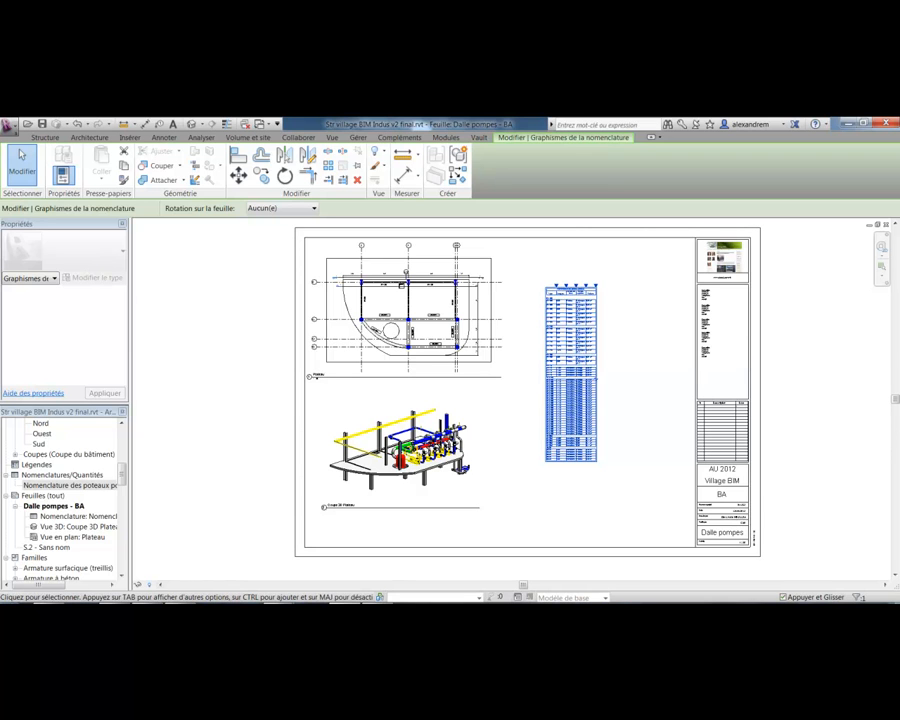
{"action": "left_click", "coordinate": [640, 393]}
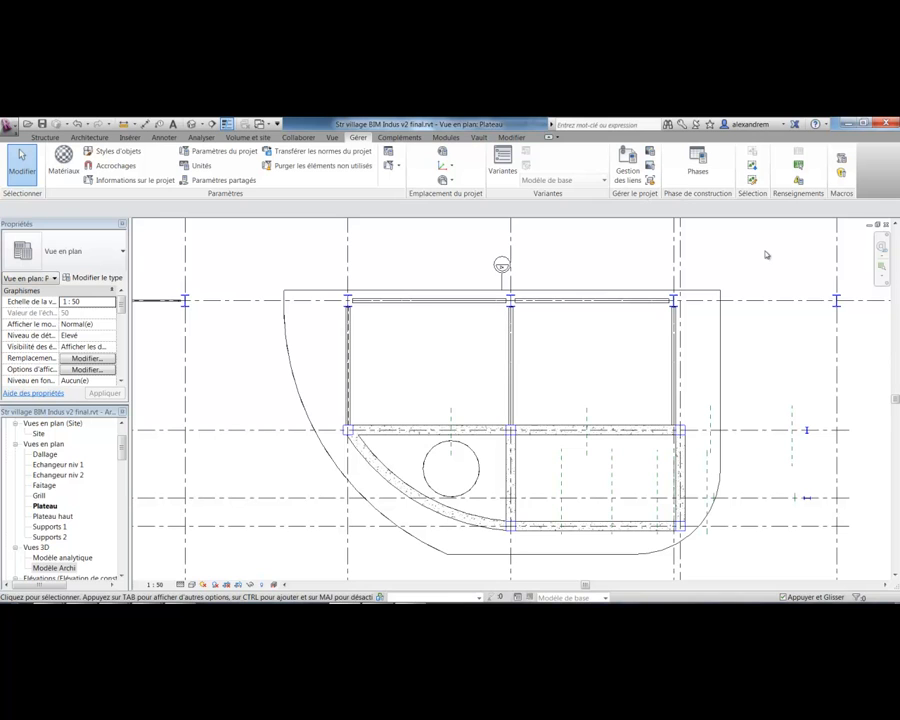
- Add an aligned dimension chain above the Plateau plan, from the slab's first vertical grid line through the next two to its right edge
{"action": "left_click", "coordinate": [43, 137]}
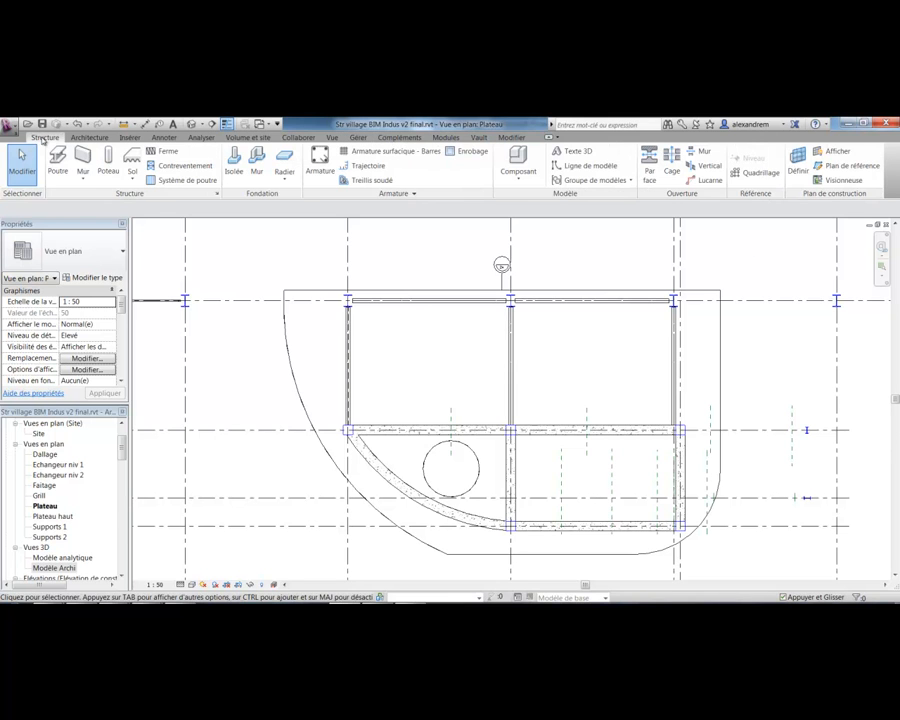
{"action": "left_click", "coordinate": [164, 137]}
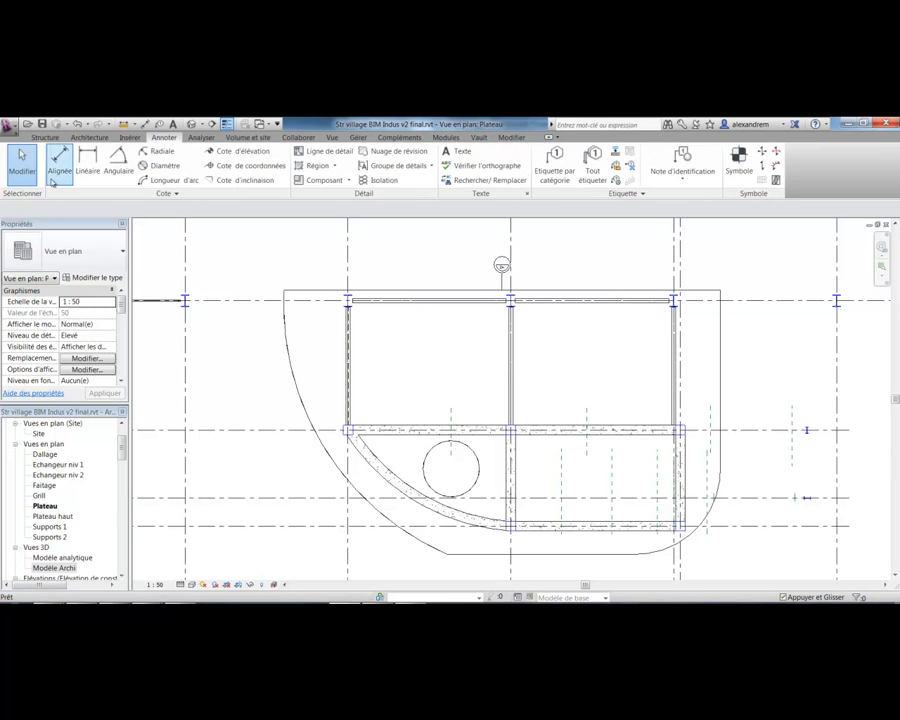
{"action": "left_click", "coordinate": [60, 165]}
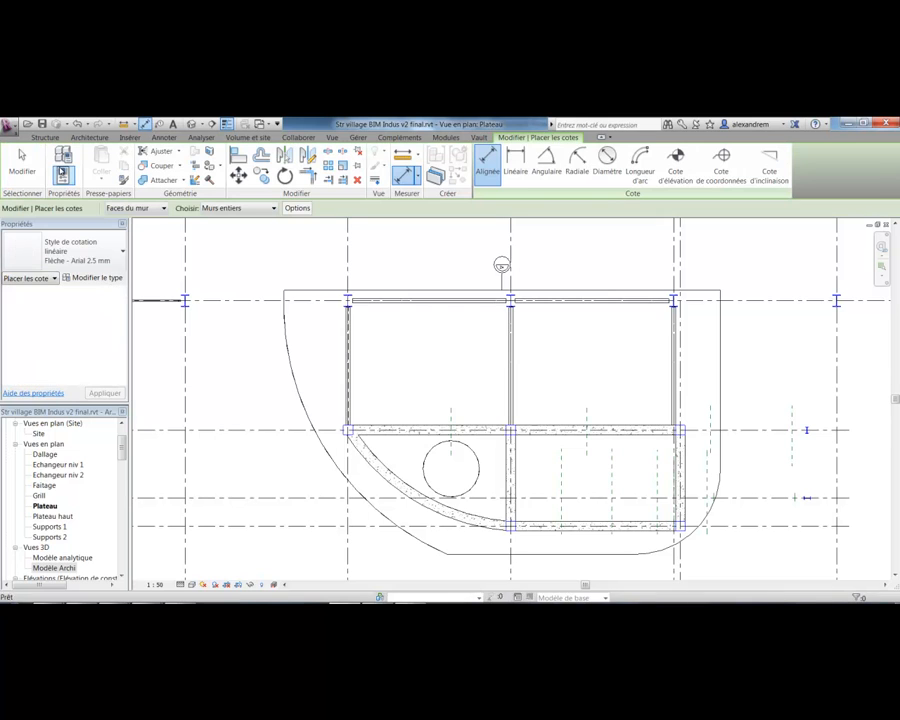
{"action": "left_click", "coordinate": [350, 275]}
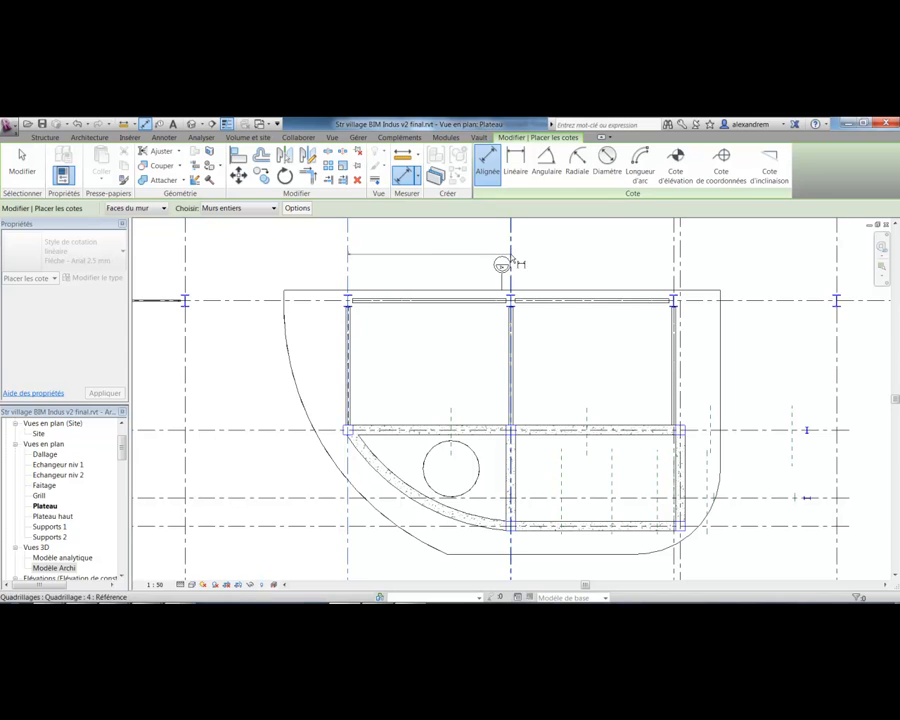
{"action": "left_click", "coordinate": [511, 260]}
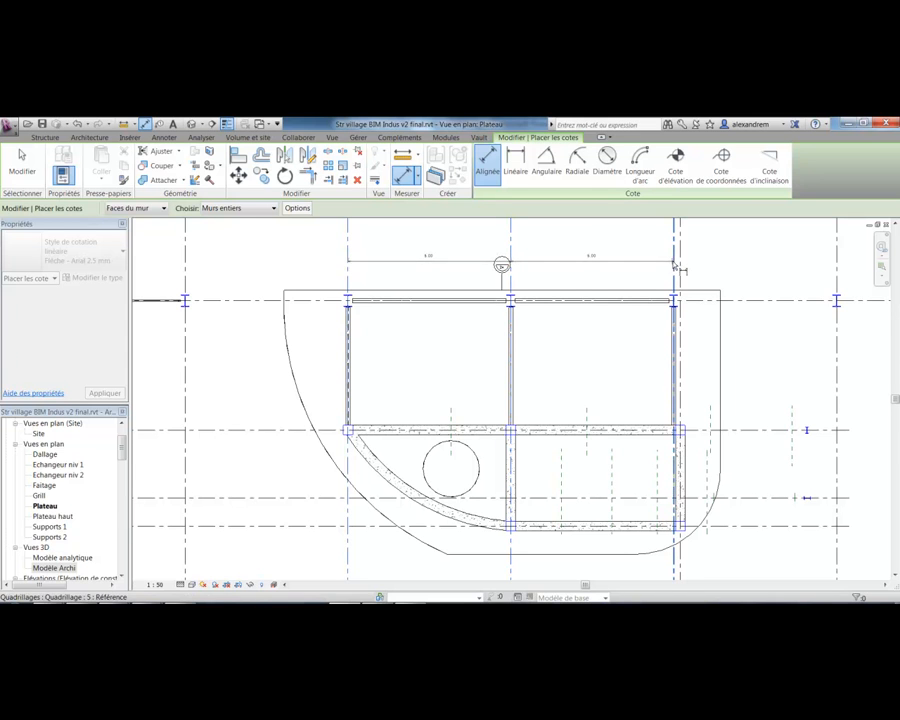
{"action": "left_click", "coordinate": [678, 272]}
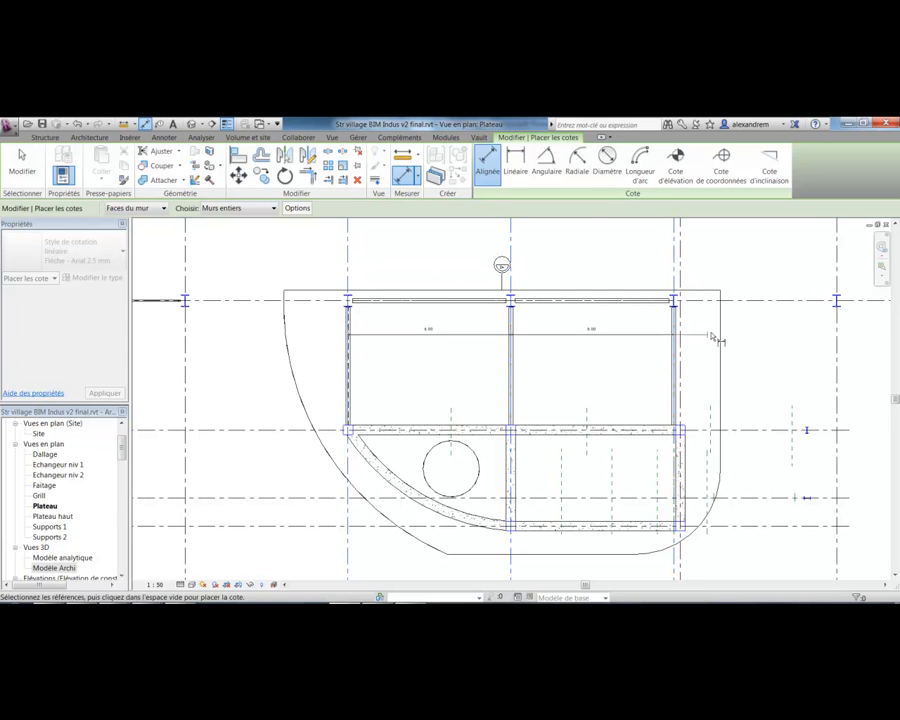
{"action": "left_click", "coordinate": [716, 296]}
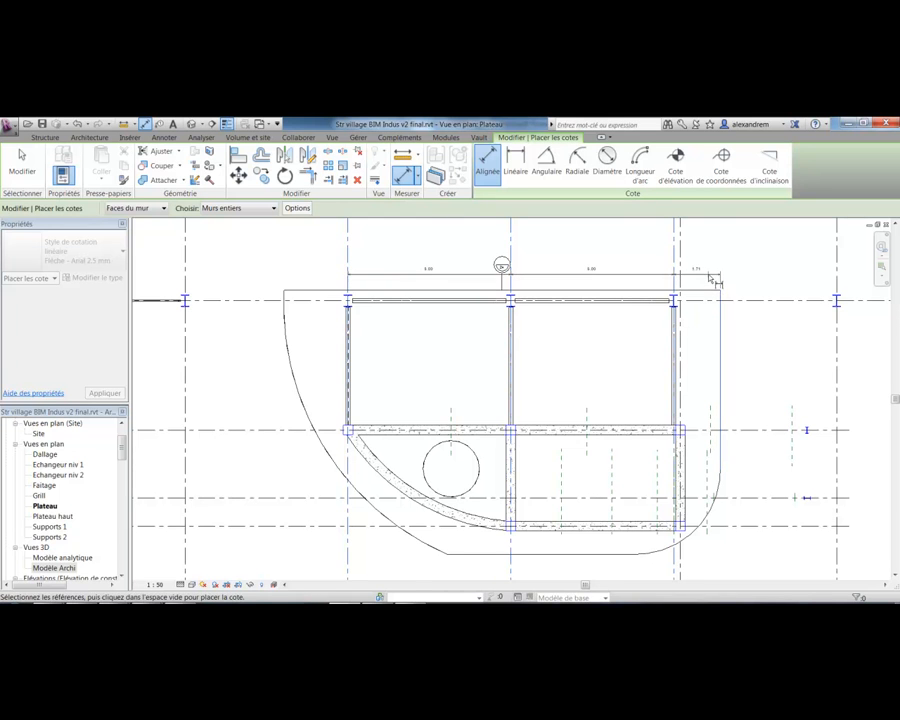
{"action": "left_click", "coordinate": [712, 282]}
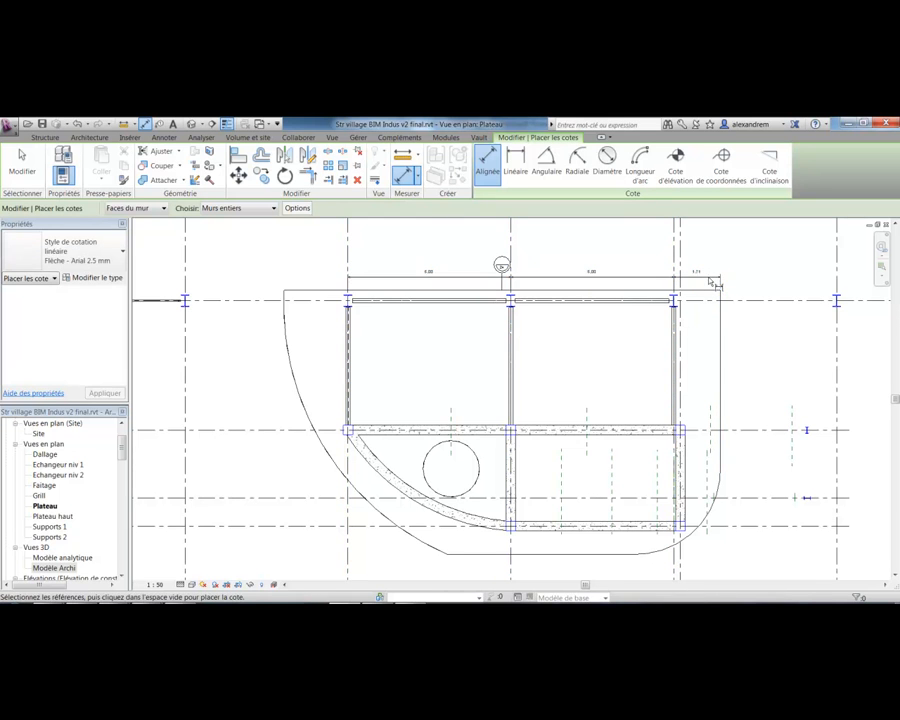
{"action": "scroll", "coordinate": [712, 282], "scroll_direction": "up", "scroll_amount": 3}
{"action": "scroll", "coordinate": [710, 284], "scroll_direction": "down", "scroll_amount": 2}
{"action": "middle_click_drag", "start_coordinate": [364, 385], "coordinate": [589, 378]}
{"action": "scroll", "coordinate": [589, 378], "scroll_direction": "down", "scroll_amount": 2}
{"action": "middle_click_drag", "start_coordinate": [402, 364], "coordinate": [437, 412]}
{"action": "key", "text": "Escape"}
{"action": "key", "text": "Escape"}
- Dimension the distance from the slab's upper-left corner to the first grid line, aligned with the existing chain
{"action": "scroll", "coordinate": [345, 396], "scroll_direction": "up", "scroll_amount": 3}
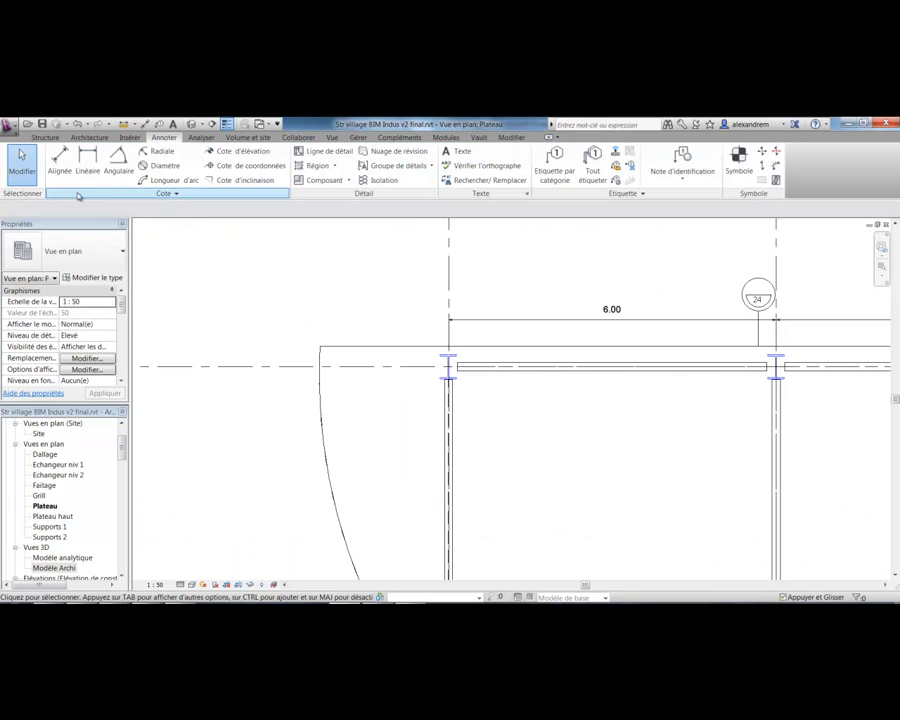
{"action": "left_click", "coordinate": [60, 158]}
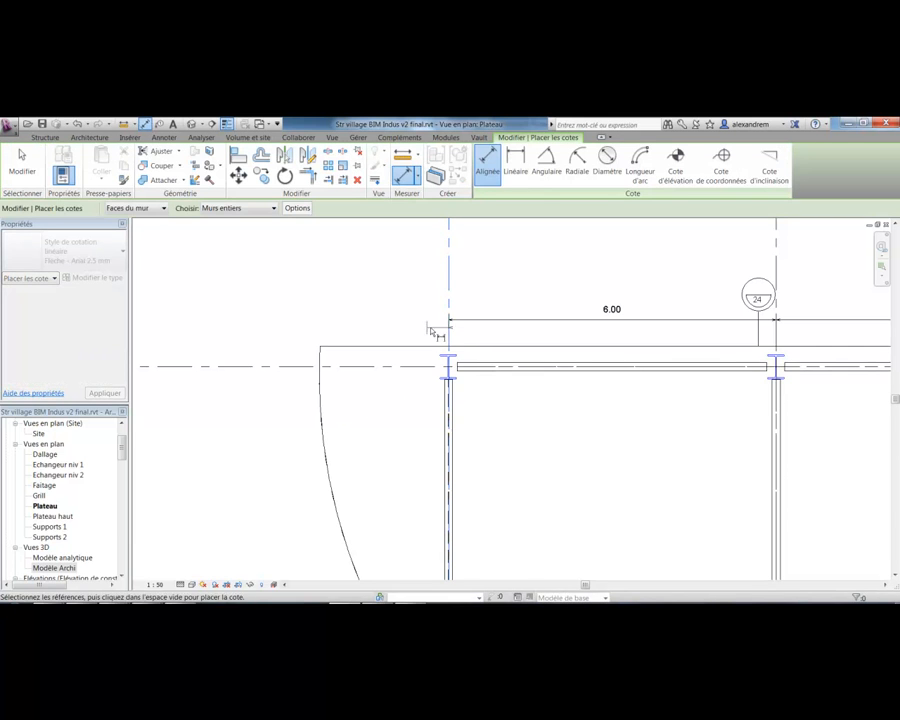
{"action": "left_click", "coordinate": [321, 349]}
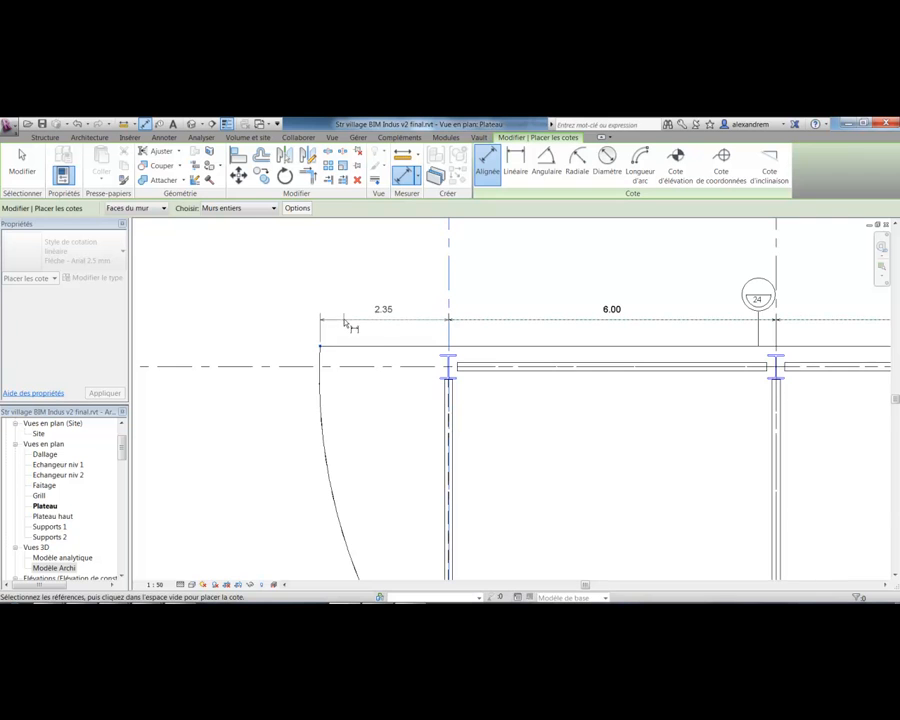
{"action": "left_click", "coordinate": [346, 321]}
{"action": "scroll", "coordinate": [397, 411], "scroll_direction": "down", "scroll_amount": 5}
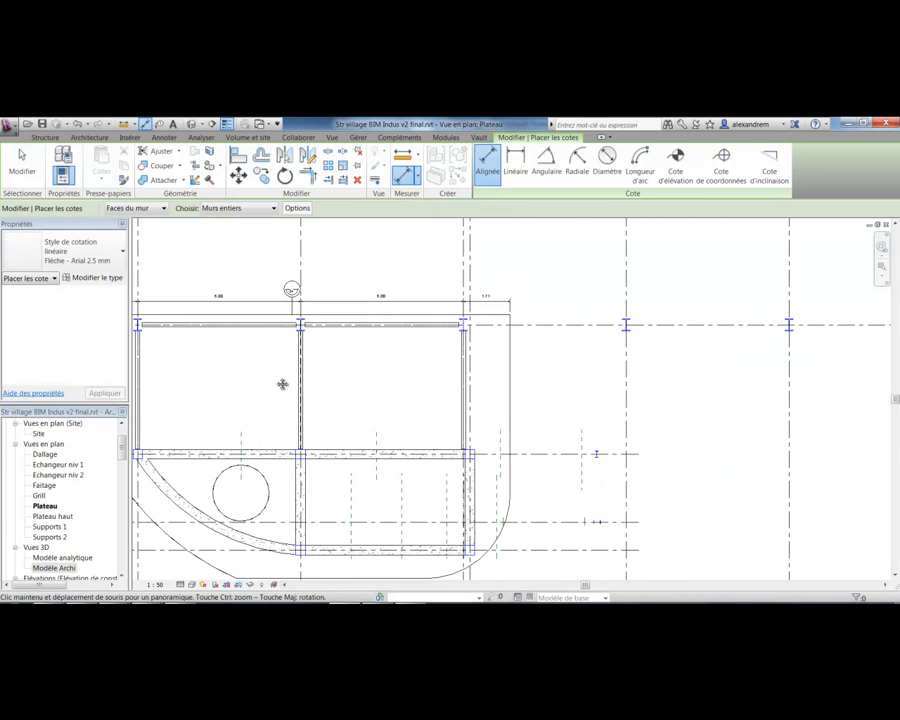
{"action": "left_click", "coordinate": [534, 325]}
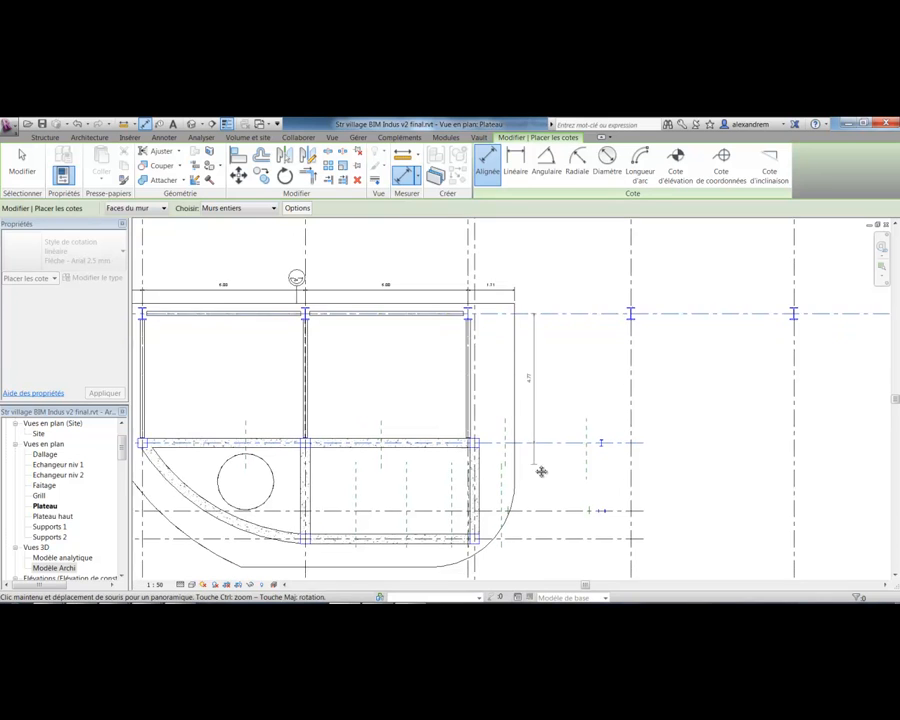
{"action": "key", "text": "Escape"}
{"action": "key", "text": "Escape"}
- Add an aligned vertical dimension chain beside the slab's right side, from the upper grid line through the three lower ones to the slab's bottom edge
{"action": "middle_click_drag", "start_coordinate": [538, 476], "coordinate": [612, 472]}
{"action": "middle_click_drag", "start_coordinate": [596, 408], "coordinate": [624, 391]}
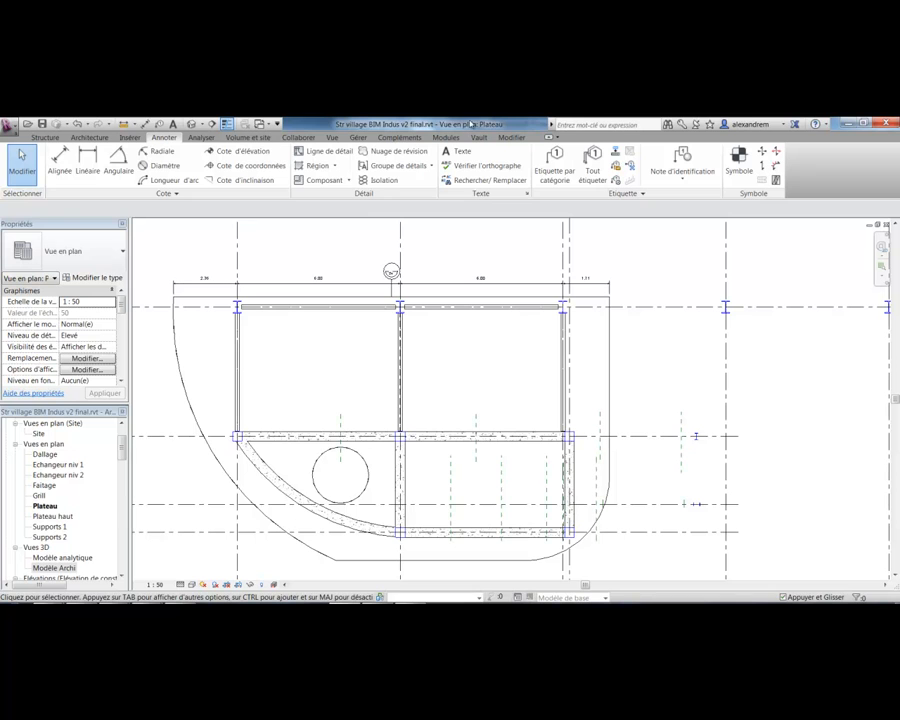
{"action": "left_click", "coordinate": [60, 160]}
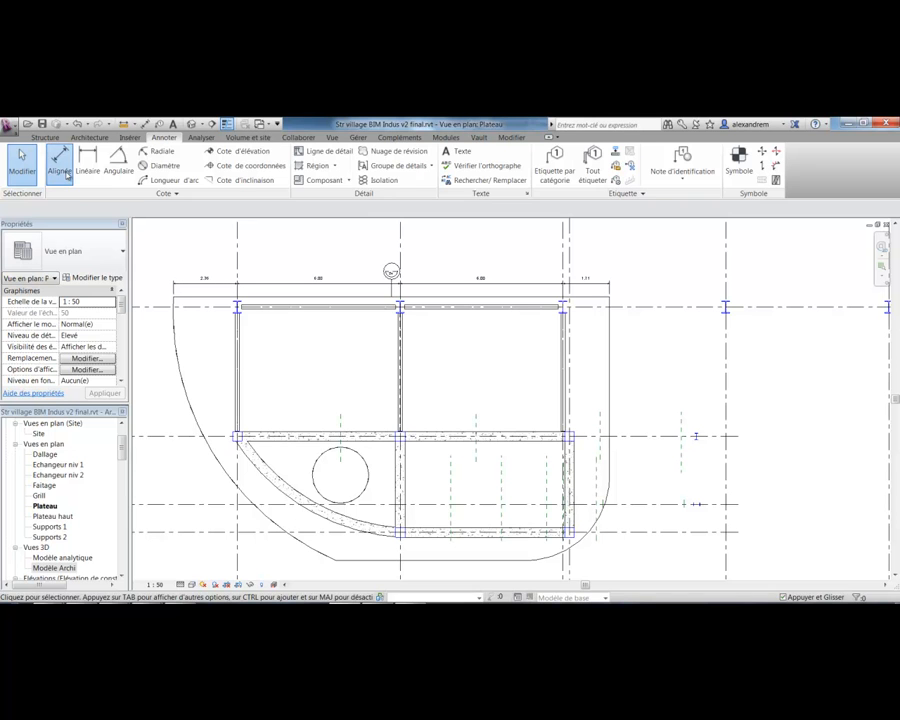
{"action": "left_click", "coordinate": [640, 308]}
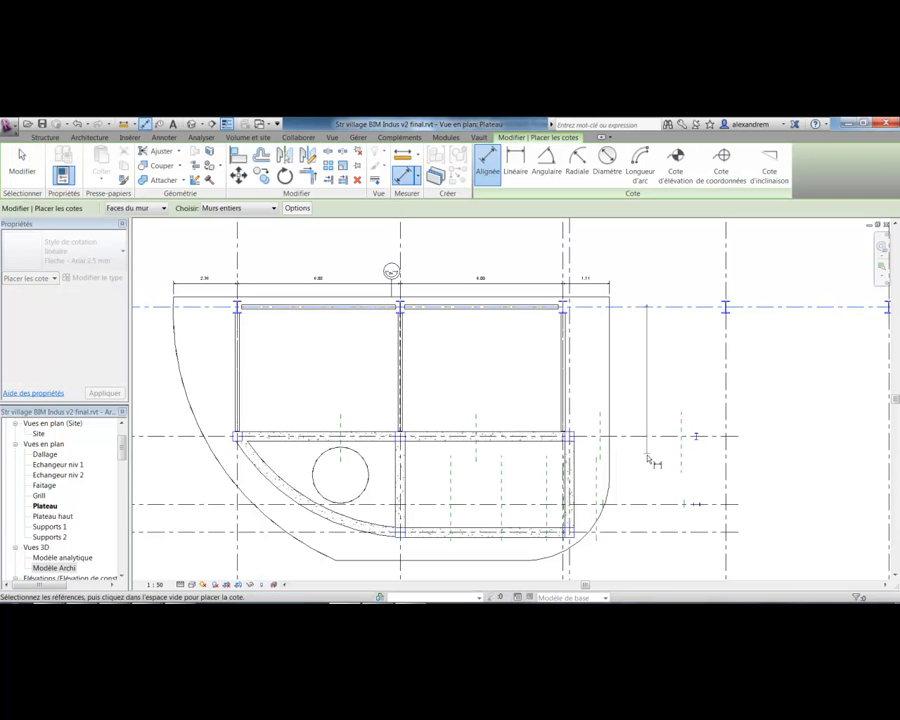
{"action": "left_click", "coordinate": [639, 506]}
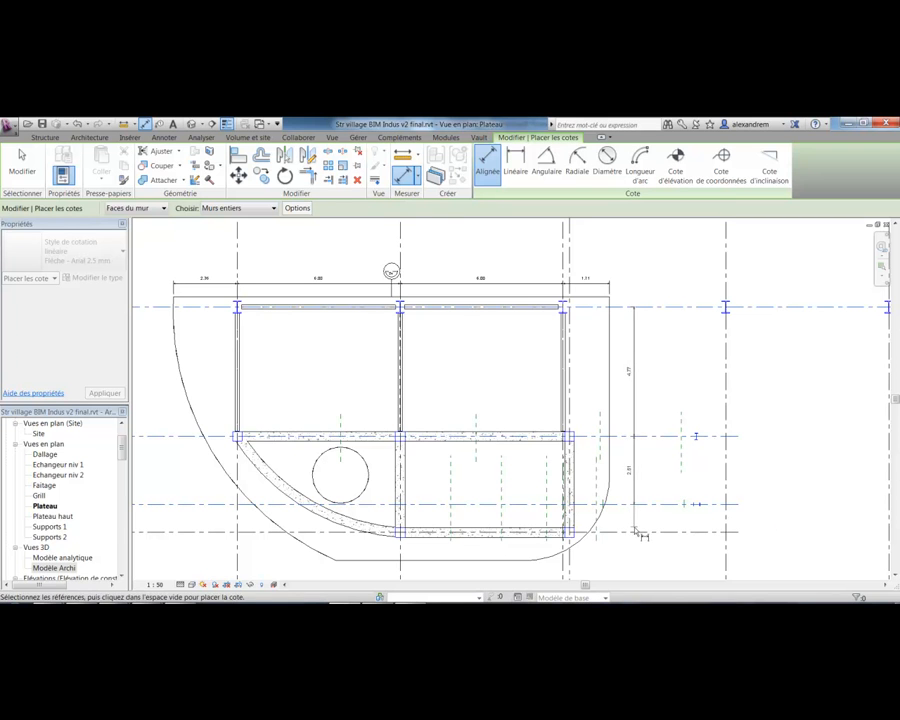
{"action": "left_click", "coordinate": [636, 532]}
{"action": "middle_click_drag", "start_coordinate": [636, 535], "coordinate": [683, 428]}
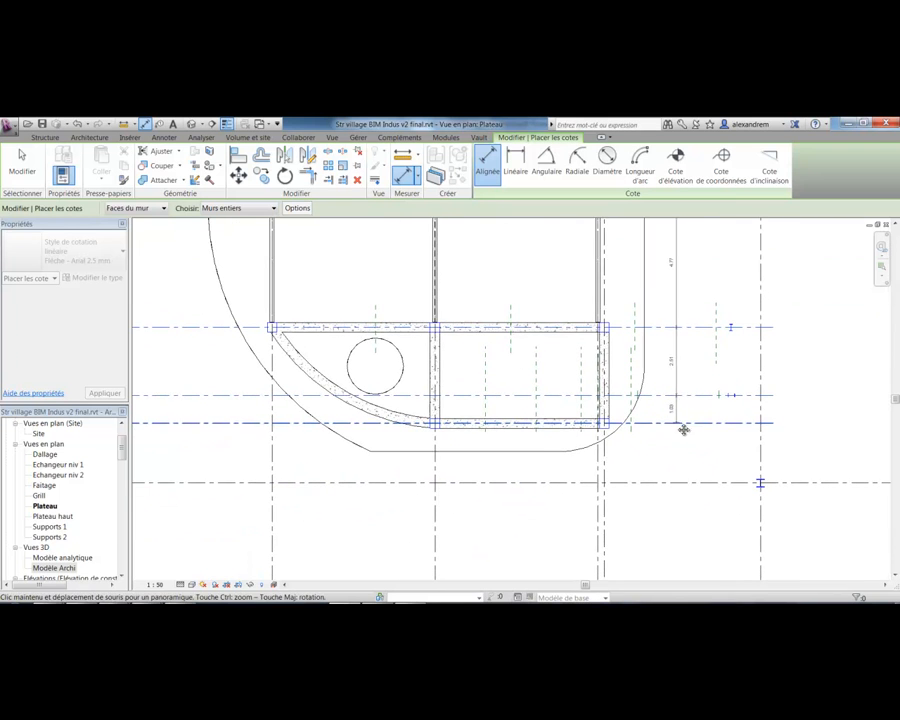
{"action": "left_click", "coordinate": [540, 452]}
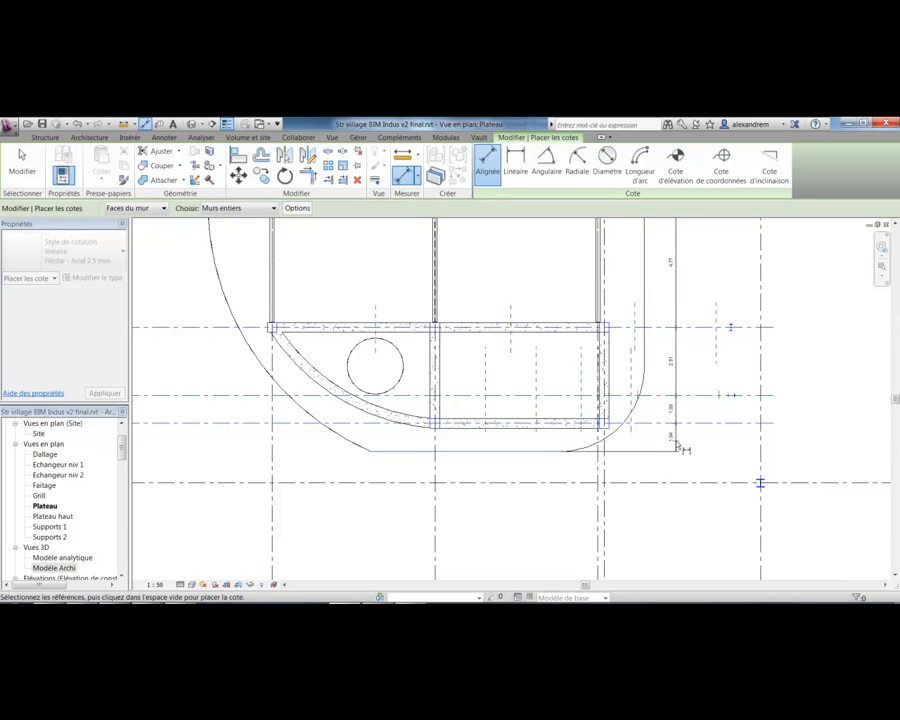
{"action": "left_click", "coordinate": [676, 447]}
{"action": "key", "text": "Escape"}
{"action": "key", "text": "Escape"}
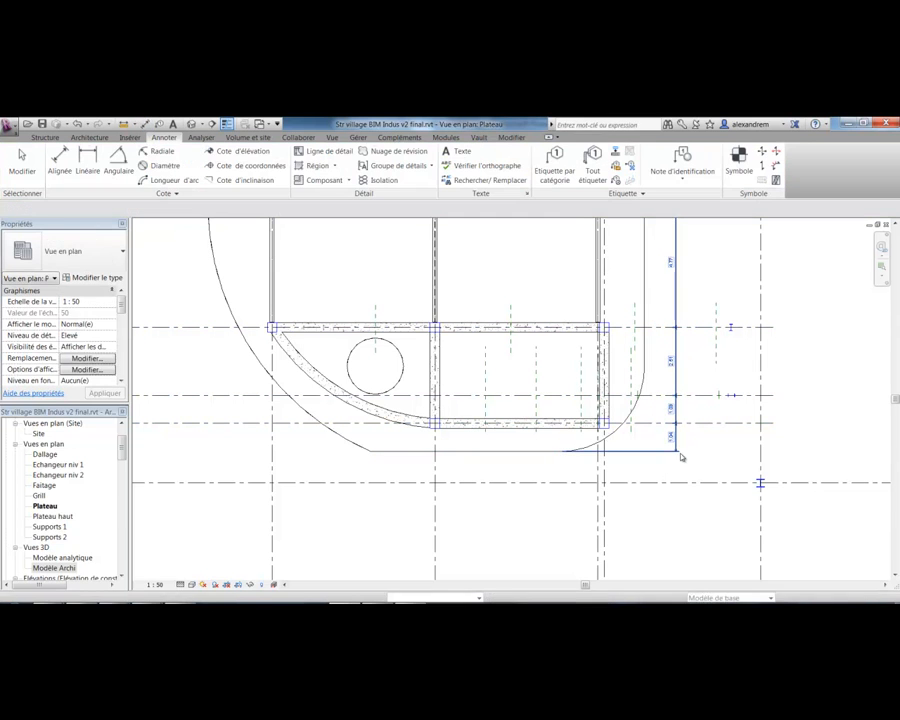
- Hide the Plans de référence annotation category in the Plateau view's visibility and graphics overrides
{"action": "middle_click_drag", "start_coordinate": [676, 456], "coordinate": [690, 526]}
{"action": "key", "text": "v"}
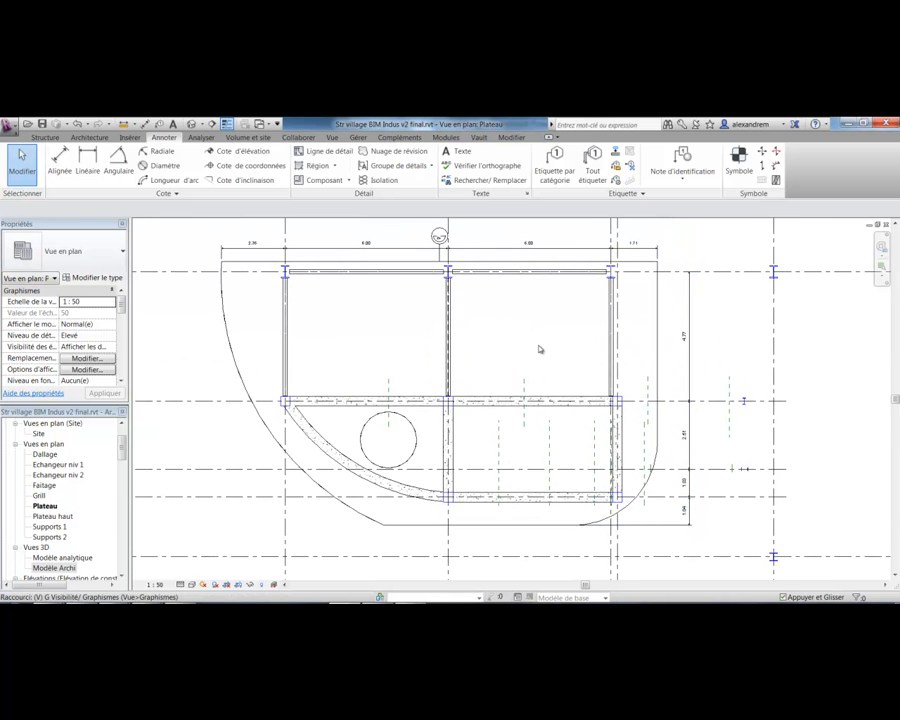
{"action": "key", "text": "g"}
{"action": "left_click_drag", "start_coordinate": [122, 184], "coordinate": [208, 200]}
{"action": "left_click", "coordinate": [209, 211]}
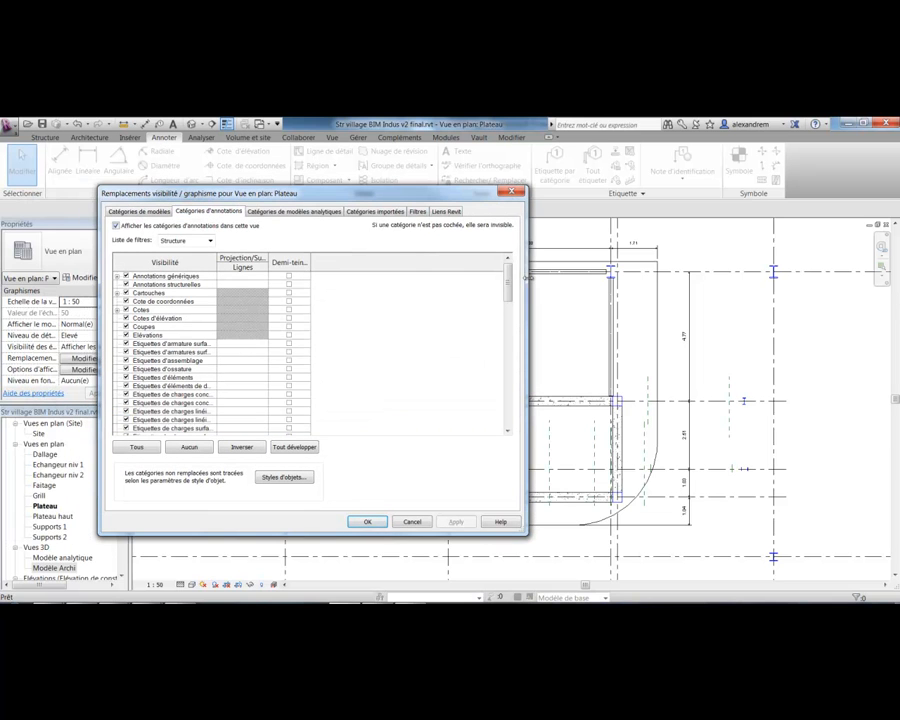
{"action": "left_click_drag", "start_coordinate": [508, 284], "coordinate": [503, 388]}
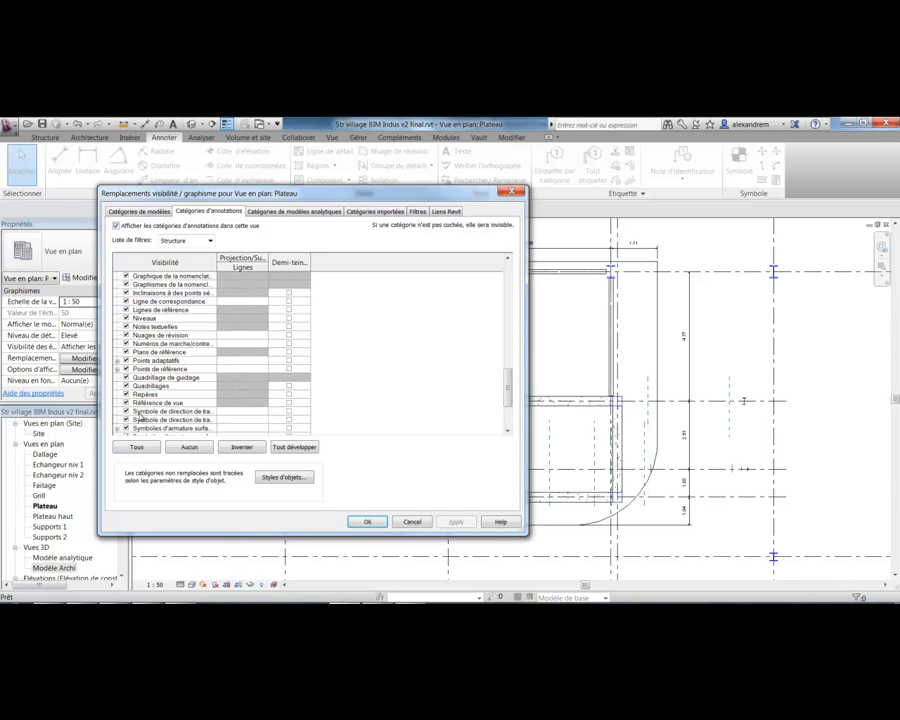
{"action": "left_click", "coordinate": [126, 352]}
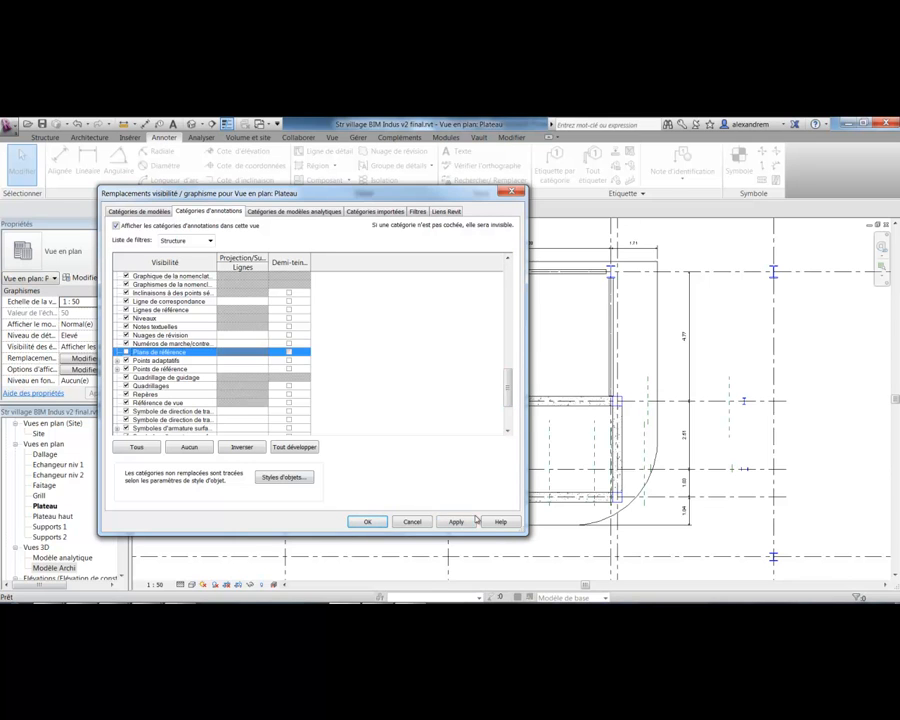
{"action": "left_click", "coordinate": [380, 522]}
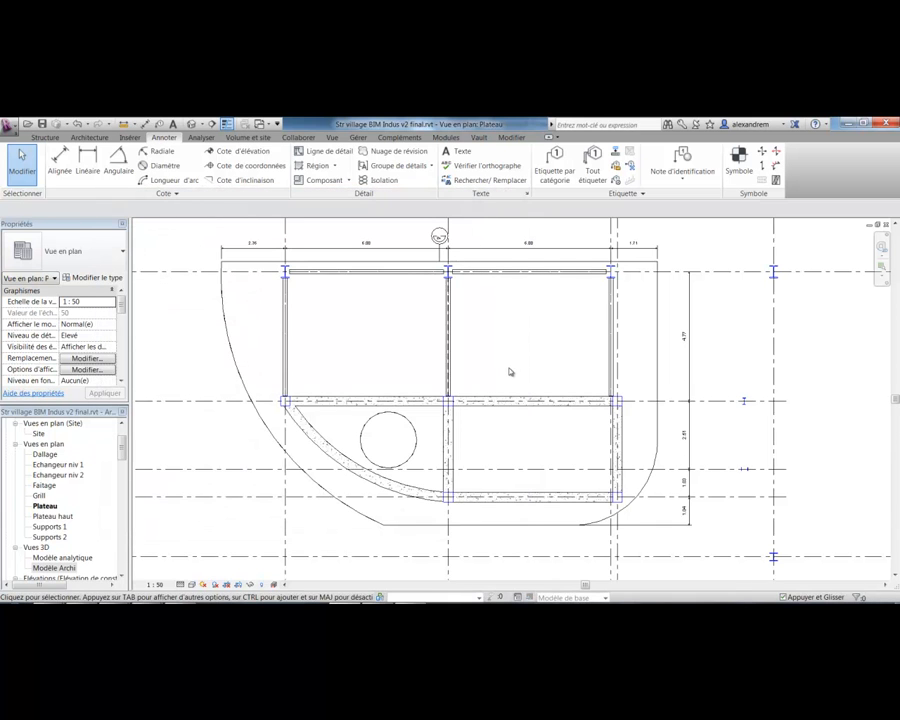
- Override the cut pattern of the Poteaux porteurs category in the Plateau view with a blue Uni fill
{"action": "middle_click_drag", "start_coordinate": [512, 377], "coordinate": [530, 383]}
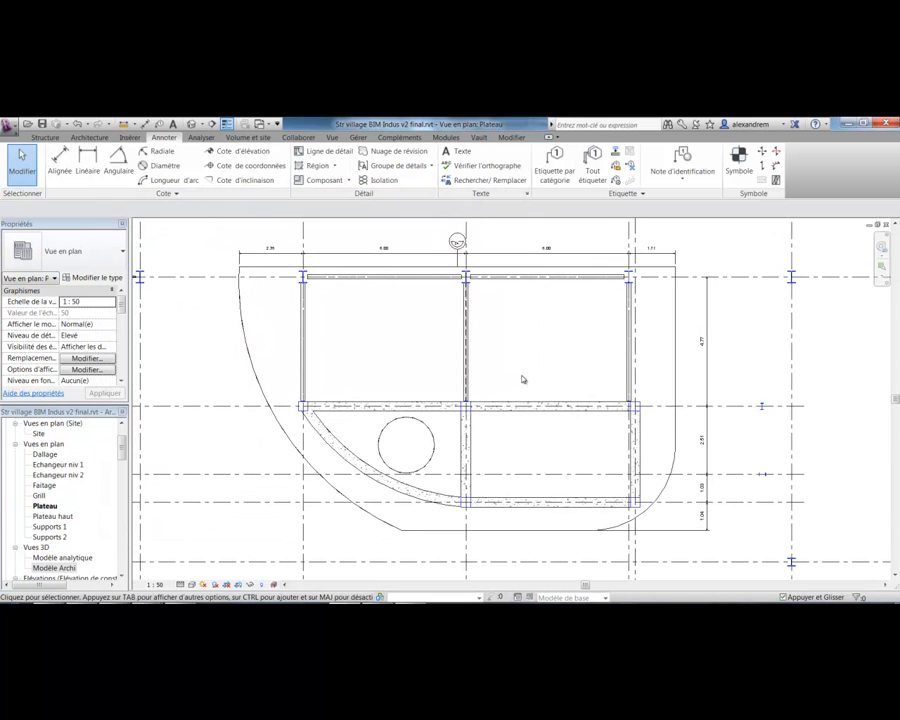
{"action": "key", "text": "v"}
{"action": "key", "text": "g"}
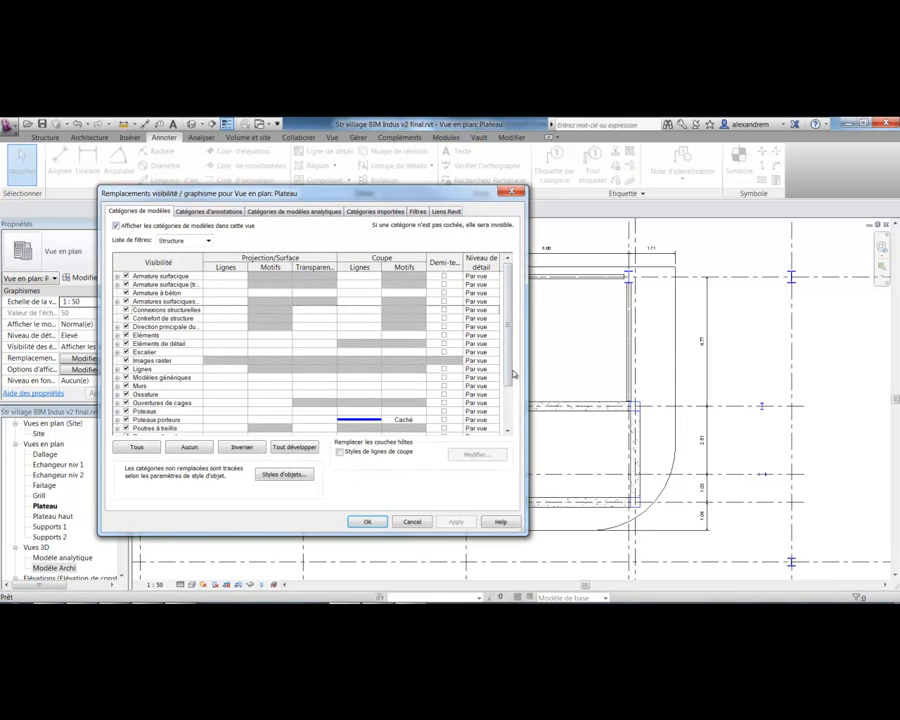
{"action": "left_click", "coordinate": [365, 420]}
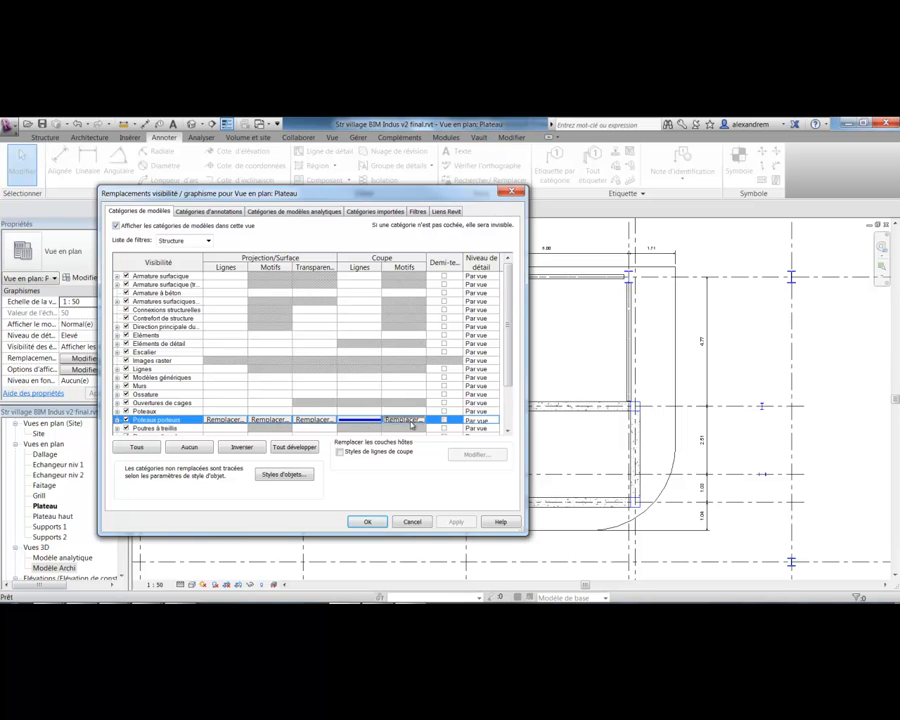
{"action": "left_click", "coordinate": [404, 420]}
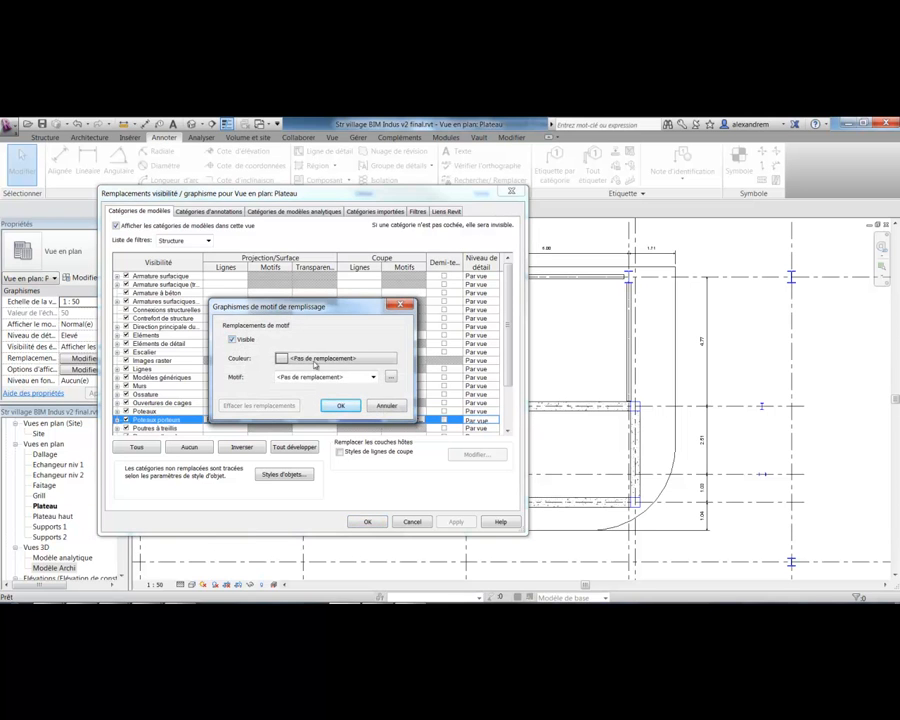
{"action": "left_click", "coordinate": [312, 360]}
{"action": "left_click", "coordinate": [268, 373]}
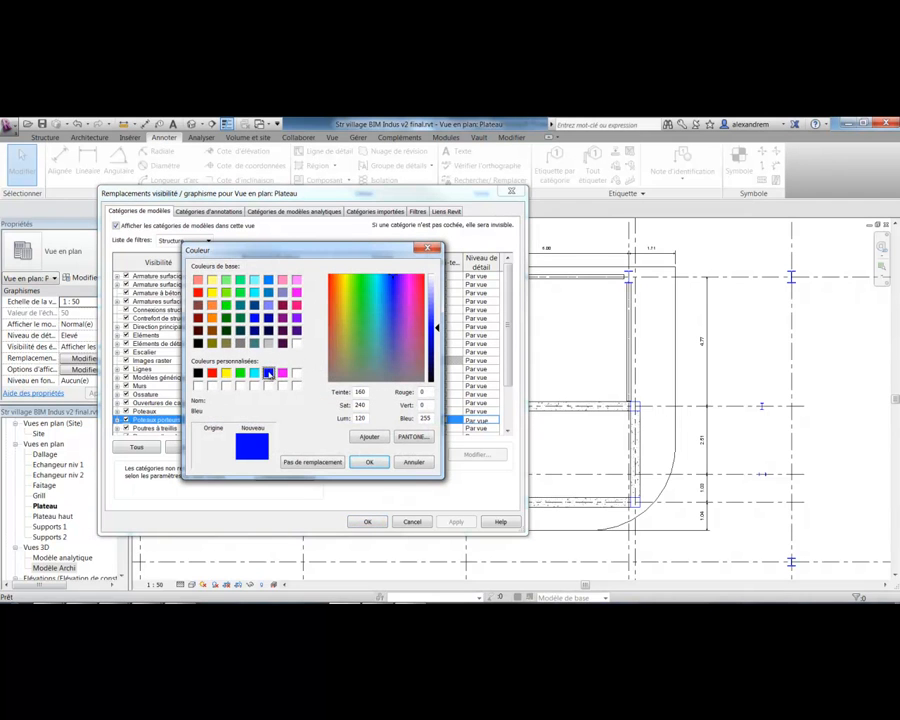
{"action": "left_click", "coordinate": [370, 462]}
{"action": "left_click", "coordinate": [345, 373]}
{"action": "scroll", "coordinate": [410, 320], "scroll_direction": "down", "scroll_amount": 12}
{"action": "left_click", "coordinate": [401, 339]}
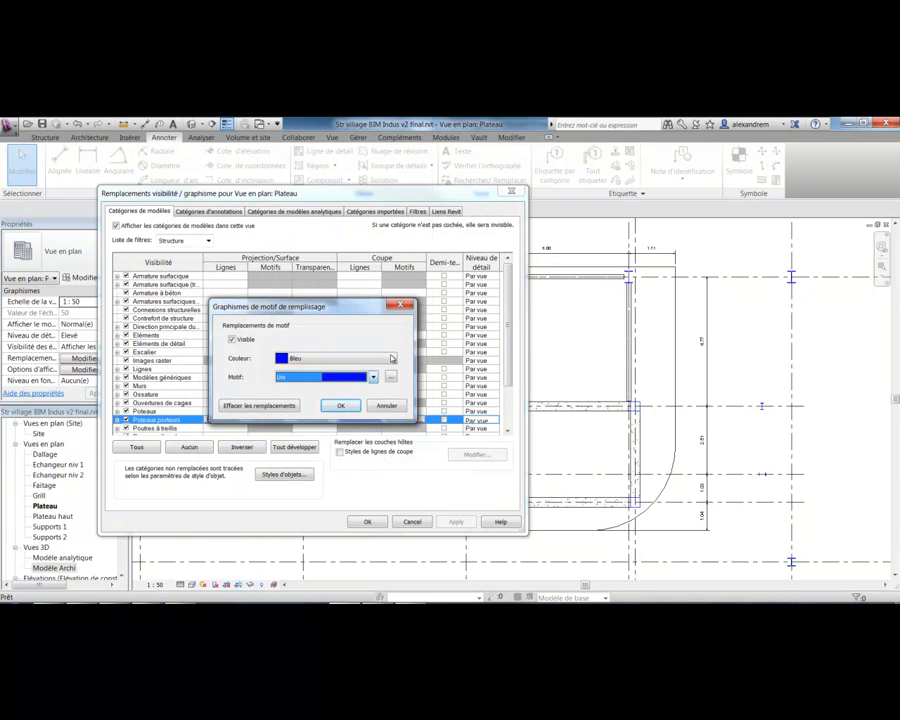
{"action": "left_click", "coordinate": [340, 405]}
{"action": "left_click", "coordinate": [456, 522]}
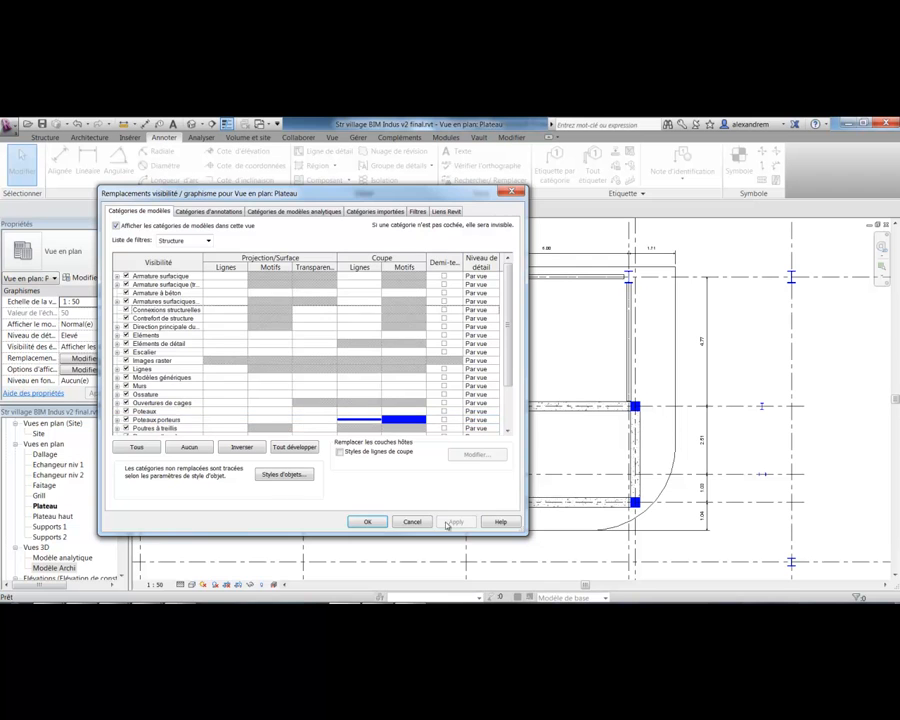
{"action": "left_click", "coordinate": [367, 522]}
{"action": "middle_click_drag", "start_coordinate": [572, 346], "coordinate": [567, 354]}
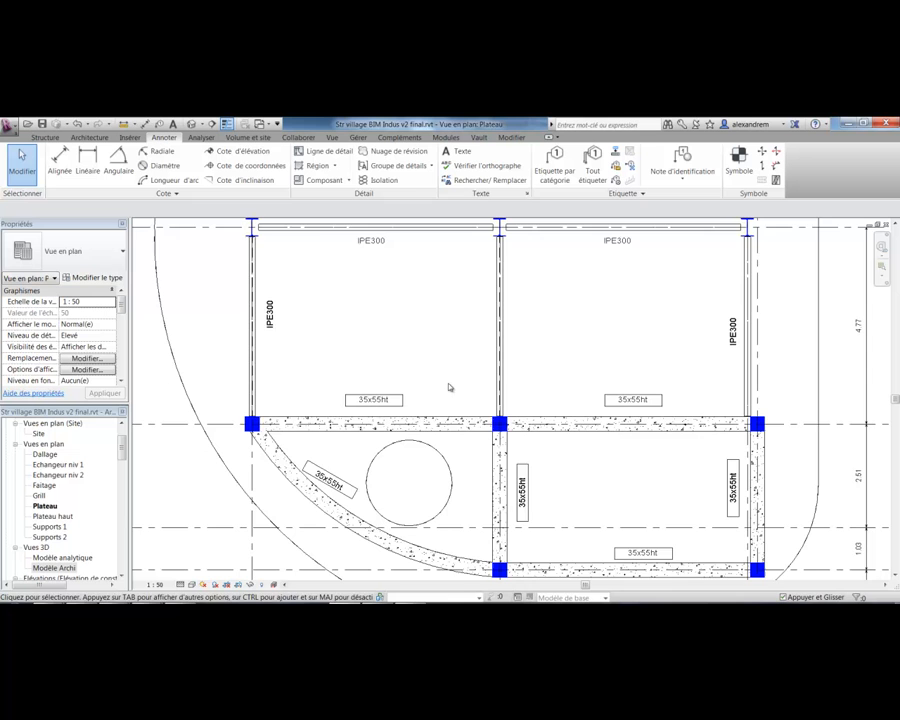
{"action": "middle_click_drag", "start_coordinate": [448, 387], "coordinate": [461, 366]}
{"action": "scroll", "coordinate": [450, 403], "scroll_direction": "down", "scroll_amount": 1}
{"action": "scroll", "coordinate": [475, 401], "scroll_direction": "down", "scroll_amount": 1}
{"action": "scroll", "coordinate": [468, 402], "scroll_direction": "up", "scroll_amount": 1}
{"action": "scroll", "coordinate": [431, 452], "scroll_direction": "up", "scroll_amount": 2}
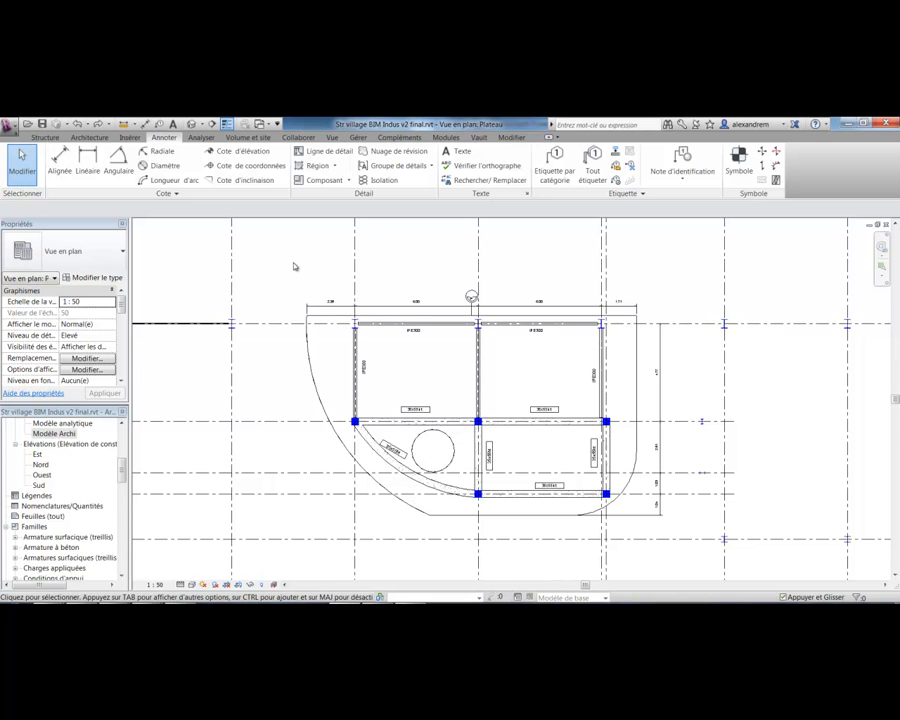
{"action": "left_click", "coordinate": [46, 137]}
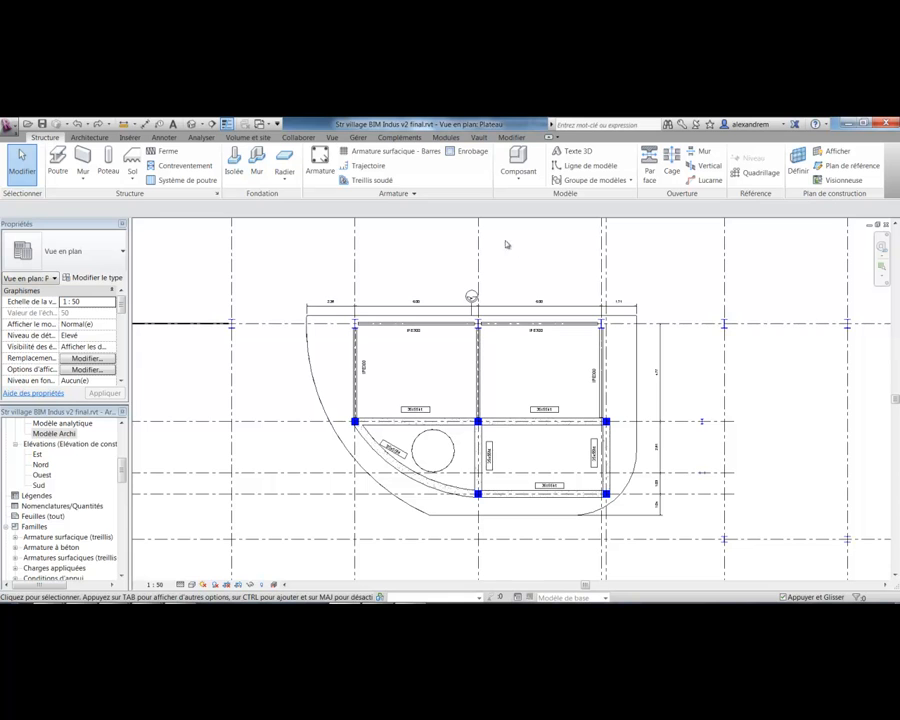
- Place a Trémie-EXTENSIBLE-V2 EXTENSIBLE slab opening component in the plan's upper-left bay, close to the middle steel column
{"action": "left_click", "coordinate": [518, 180]}
{"action": "left_click", "coordinate": [540, 196]}
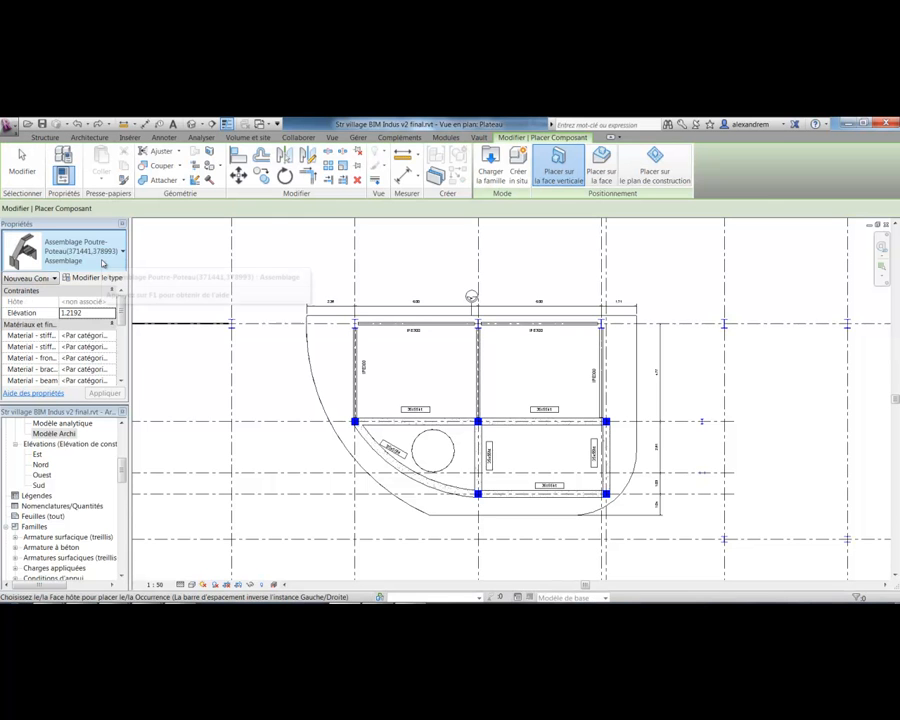
{"action": "left_click", "coordinate": [103, 263]}
{"action": "left_click_drag", "start_coordinate": [184, 311], "coordinate": [182, 441]}
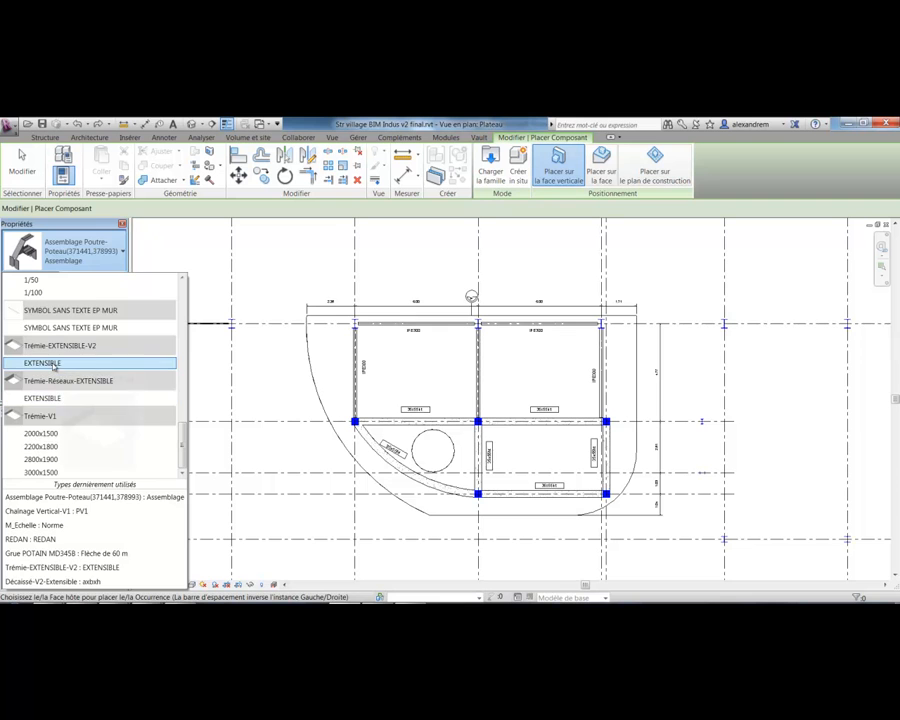
{"action": "left_click", "coordinate": [52, 363]}
{"action": "middle_click_drag", "start_coordinate": [481, 432], "coordinate": [451, 441]}
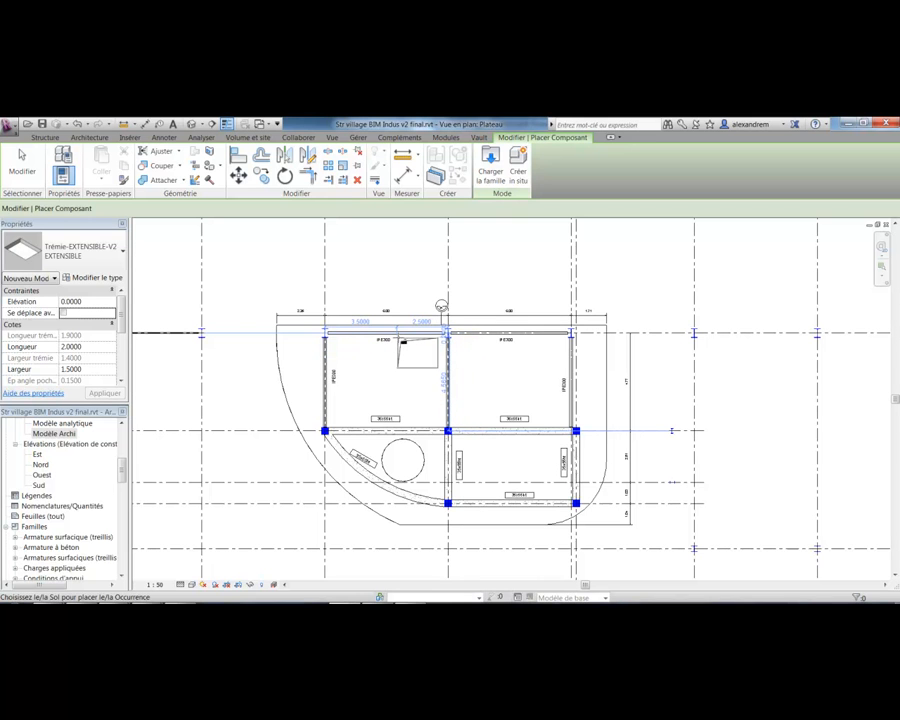
{"action": "left_click", "coordinate": [401, 338]}
{"action": "right_click", "coordinate": [400, 338]}
{"action": "left_click", "coordinate": [408, 351]}
{"action": "key", "text": "Escape"}
- Show the Modèle Archi 3D view side by side with the Plateau plan, focused on the slab opening
{"action": "scroll", "coordinate": [415, 360], "scroll_direction": "up", "scroll_amount": 3}
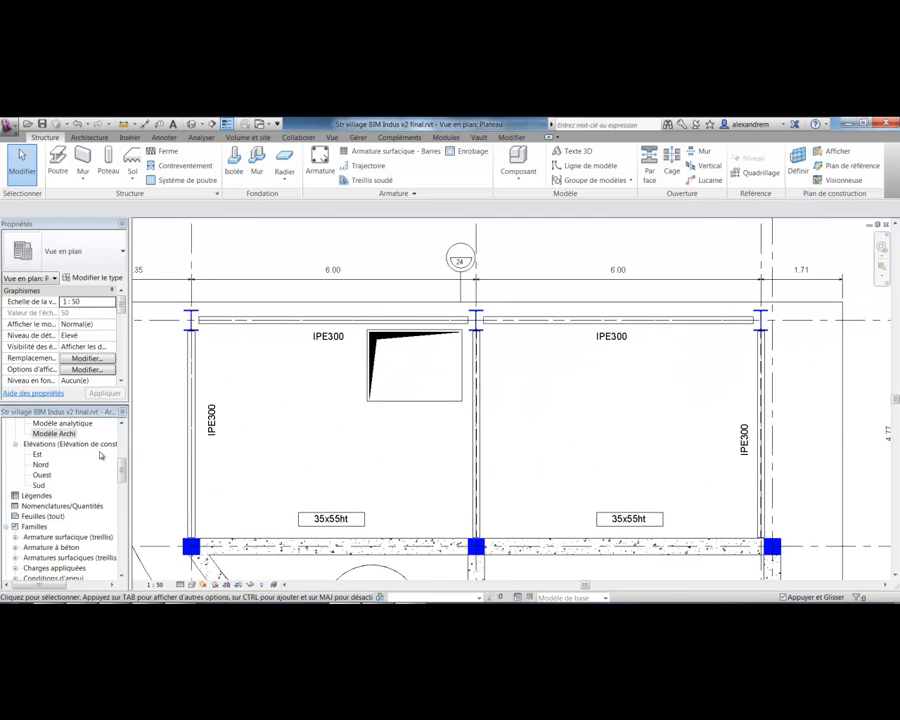
{"action": "mouse_move", "coordinate": [124, 474]}
{"action": "left_mouse_down"}
{"action": "mouse_move", "coordinate": [124, 452]}
{"action": "mouse_move", "coordinate": [125, 466]}
{"action": "left_mouse_up"}
{"action": "double_click", "coordinate": [54, 474]}
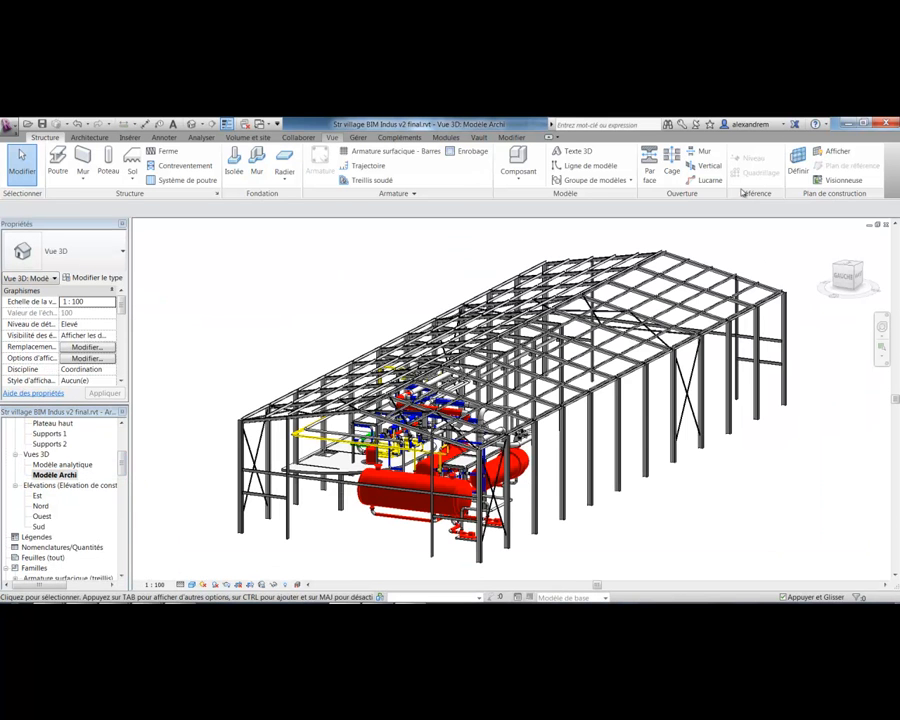
{"action": "left_click", "coordinate": [332, 137]}
{"action": "left_click", "coordinate": [760, 180]}
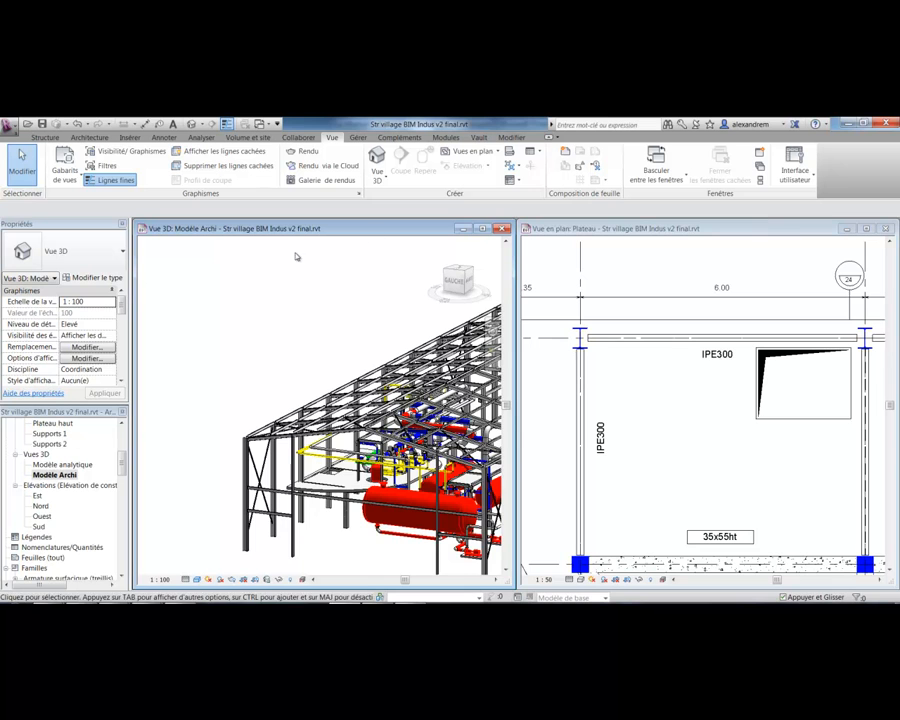
{"action": "scroll", "coordinate": [323, 456], "scroll_direction": "up", "scroll_amount": 2}
{"action": "scroll", "coordinate": [323, 456], "scroll_direction": "up", "scroll_amount": 4}
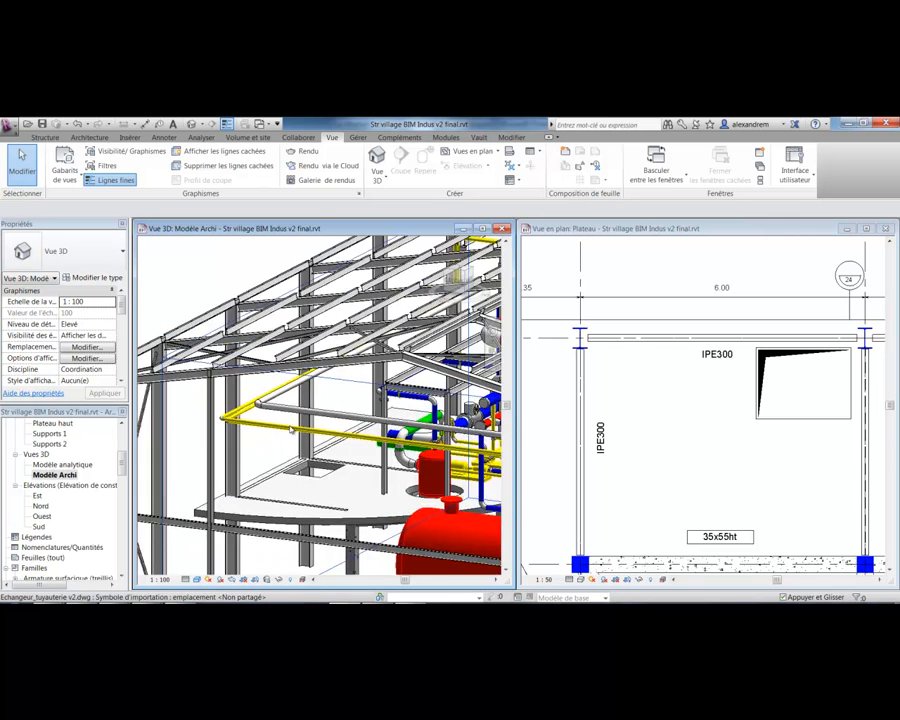
{"action": "middle_click_drag", "start_coordinate": [323, 456], "coordinate": [316, 362]}
{"action": "scroll", "coordinate": [325, 394], "scroll_direction": "up", "scroll_amount": 1}
- Set the slab opening's horizontal distance from its far side to the middle column's axis to 1.2 m in the plan
{"action": "left_click", "coordinate": [665, 424]}
{"action": "middle_click_drag", "start_coordinate": [753, 445], "coordinate": [682, 478]}
{"action": "scroll", "coordinate": [743, 480], "scroll_direction": "up", "scroll_amount": 3}
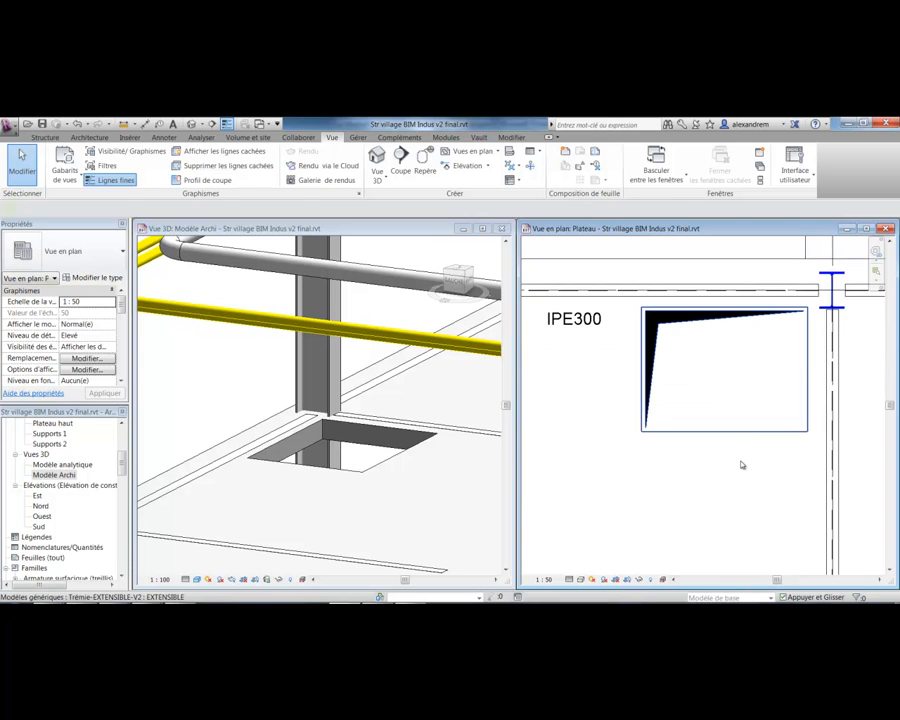
{"action": "left_click", "coordinate": [740, 445]}
{"action": "left_click", "coordinate": [728, 286]}
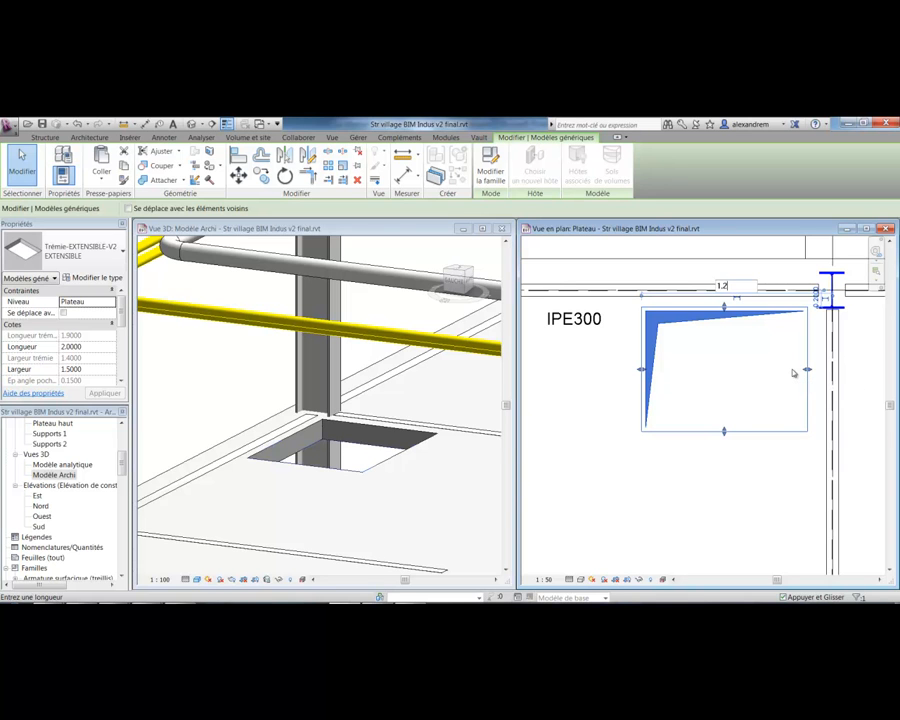
{"action": "key", "text": "Return"}
- Shrink the slab opening to a length of about 0.69 m and shorten its other side so it sits beside the column
{"action": "middle_click_drag", "start_coordinate": [814, 444], "coordinate": [699, 425]}
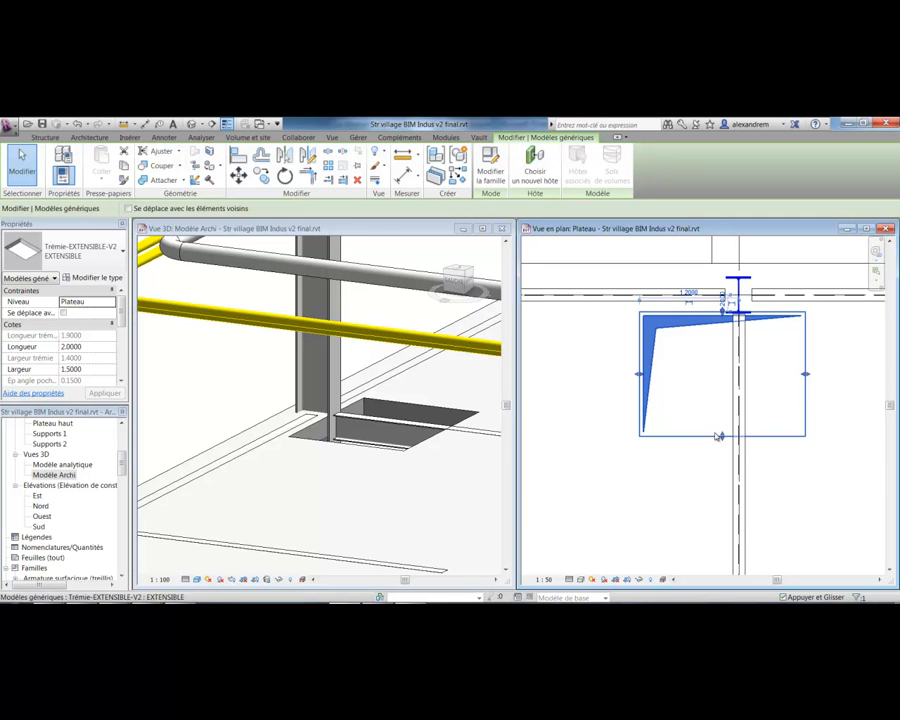
{"action": "left_click_drag", "start_coordinate": [805, 377], "coordinate": [696, 374]}
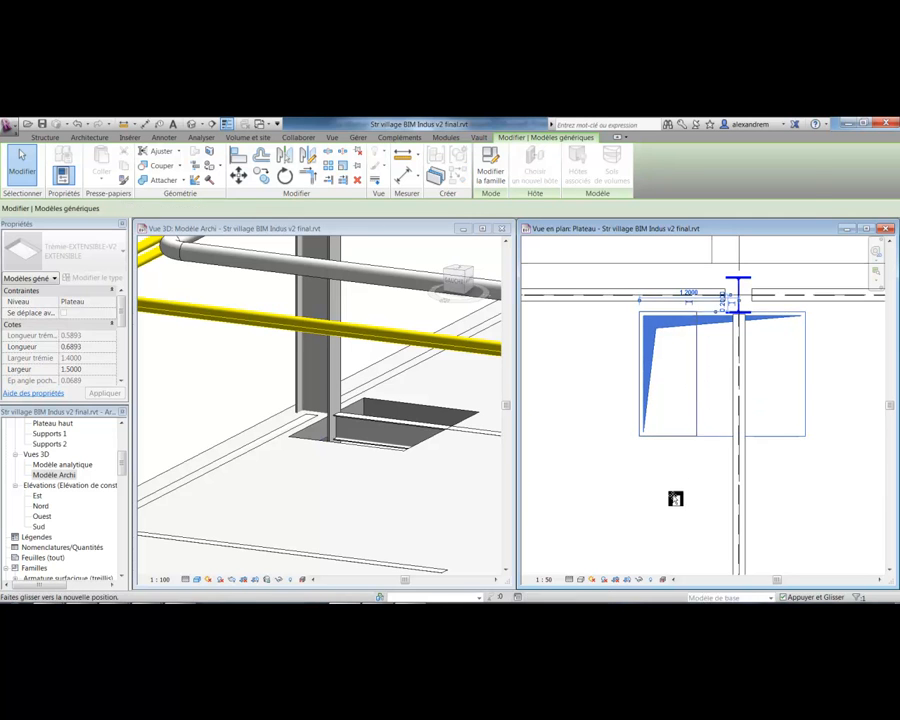
{"action": "left_click", "coordinate": [673, 495]}
{"action": "left_click", "coordinate": [667, 440]}
{"action": "left_click_drag", "start_coordinate": [669, 440], "coordinate": [675, 363]}
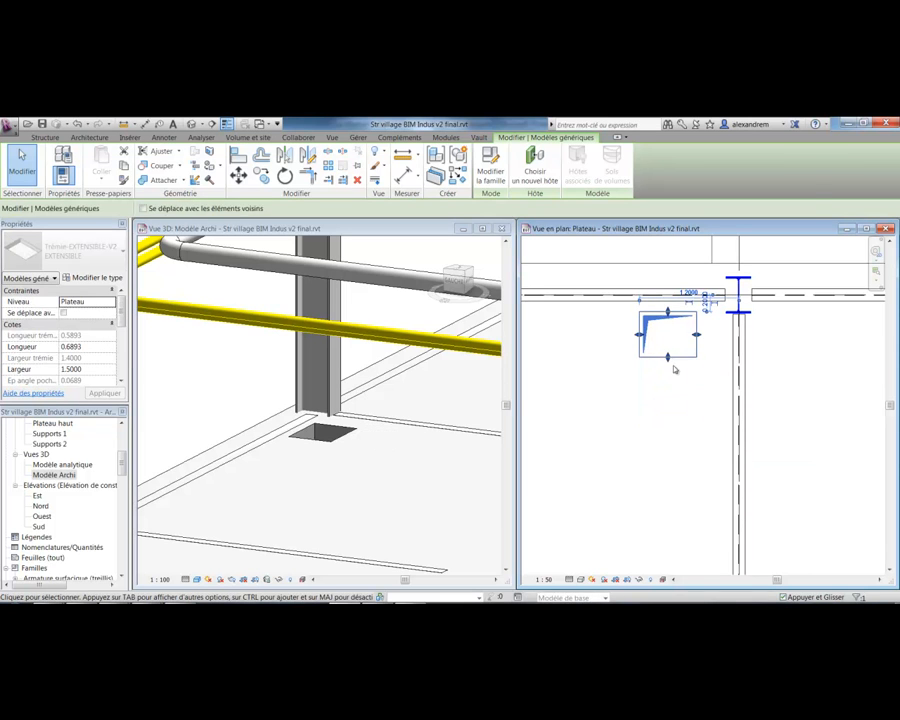
{"action": "left_click", "coordinate": [682, 418]}
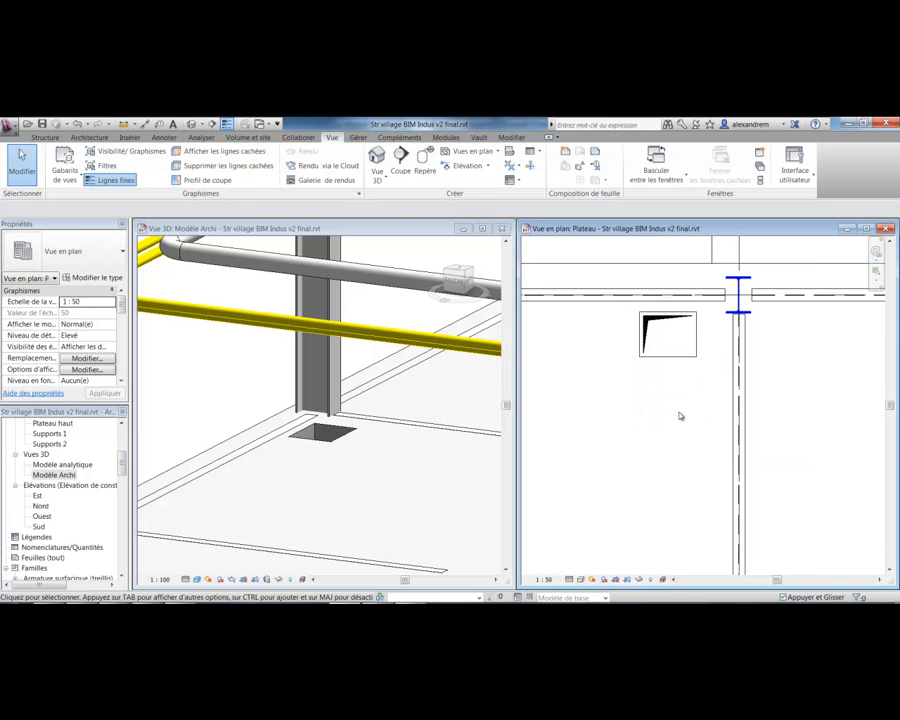
{"action": "scroll", "coordinate": [675, 416], "scroll_direction": "down", "scroll_amount": 5}
{"action": "middle_click_drag", "start_coordinate": [675, 416], "coordinate": [700, 370]}
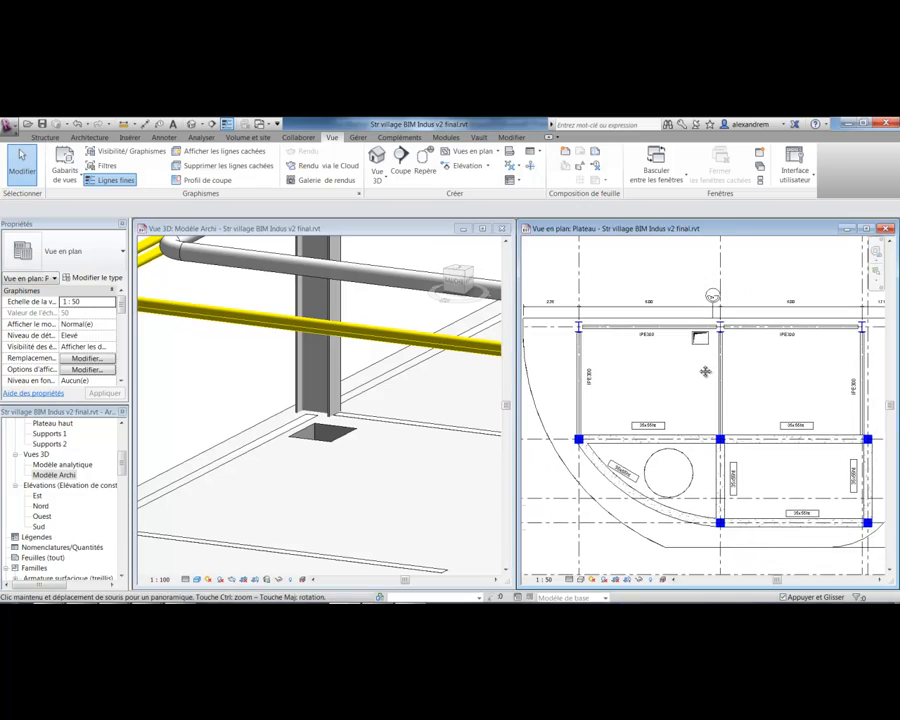
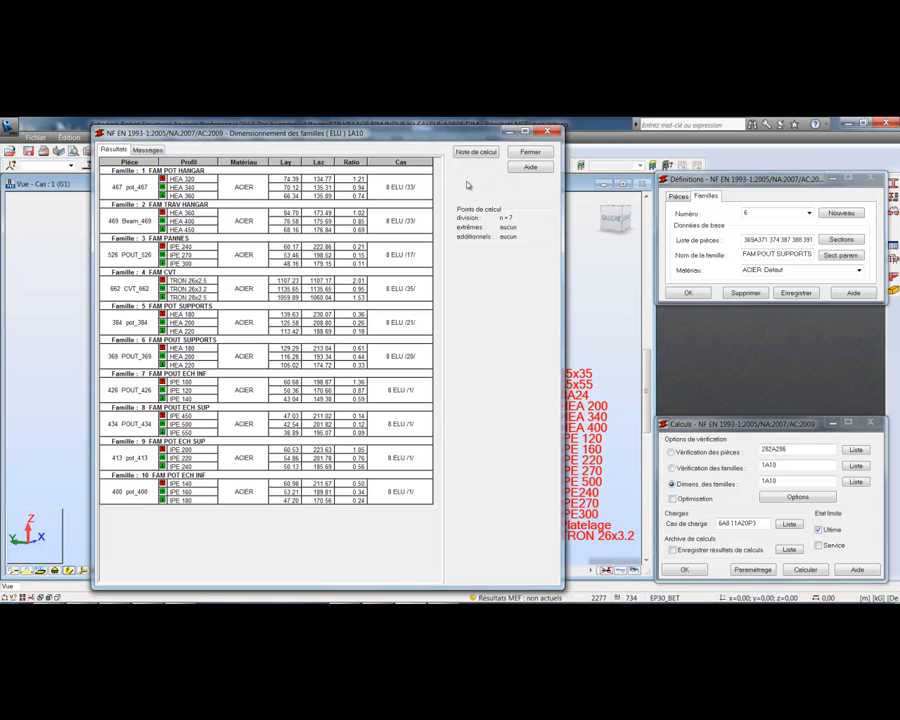
- Close the family sizing results and run a verification of families 1A10 at the Service limit state instead of Ultime
{"action": "left_click", "coordinate": [530, 154]}
{"action": "left_click", "coordinate": [818, 529]}
{"action": "left_click", "coordinate": [818, 545]}
{"action": "left_click", "coordinate": [671, 468]}
{"action": "key", "text": "Return"}
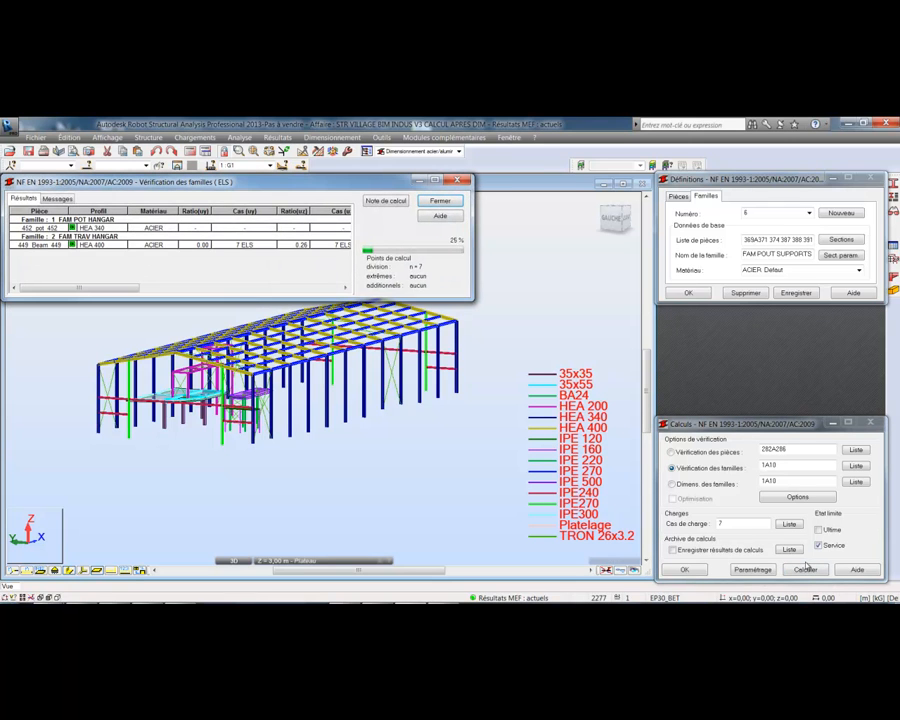
{"action": "left_click_drag", "start_coordinate": [245, 297], "coordinate": [267, 543]}
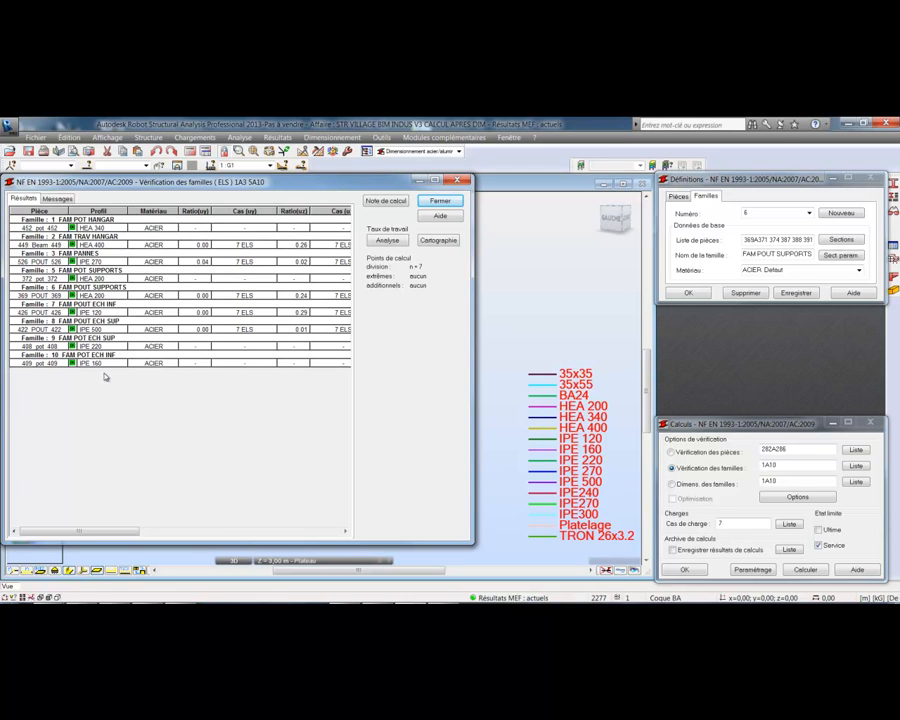
{"action": "left_click", "coordinate": [440, 200]}
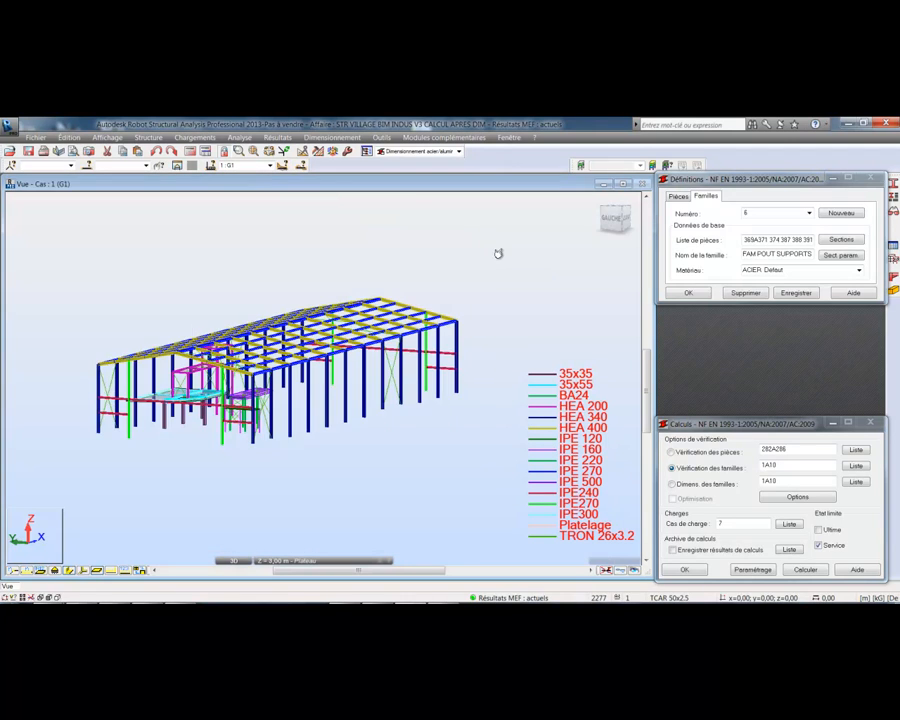
- Switch to the Assemblages layout, create an Angle de portique connection between column 435 and beam 437, and display the connection view
{"action": "scroll", "coordinate": [150, 380], "scroll_direction": "up", "scroll_amount": 5}
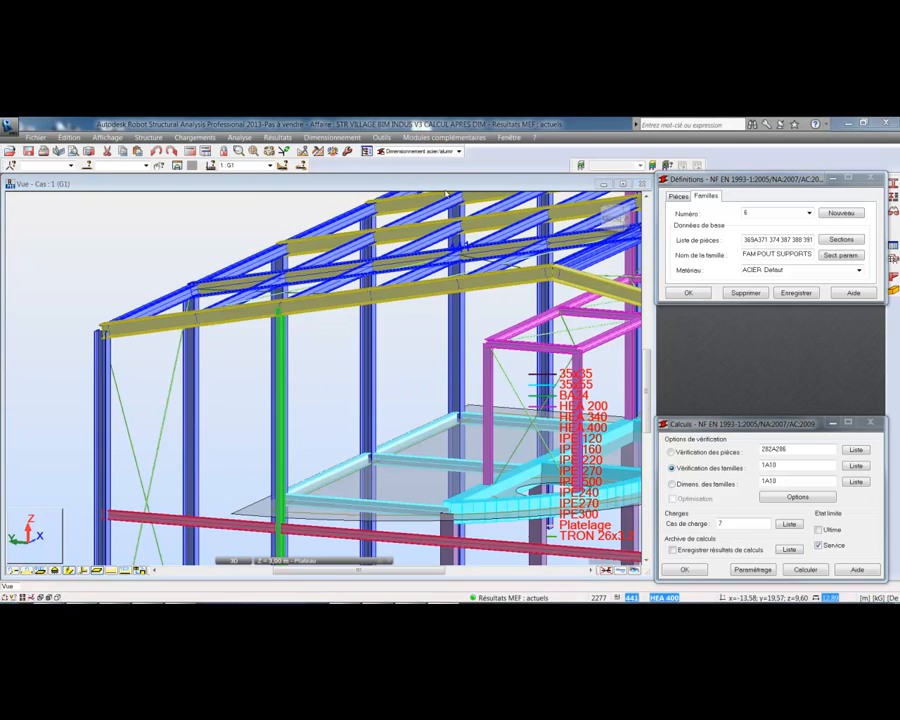
{"action": "left_click", "coordinate": [440, 151]}
{"action": "left_click", "coordinate": [408, 190]}
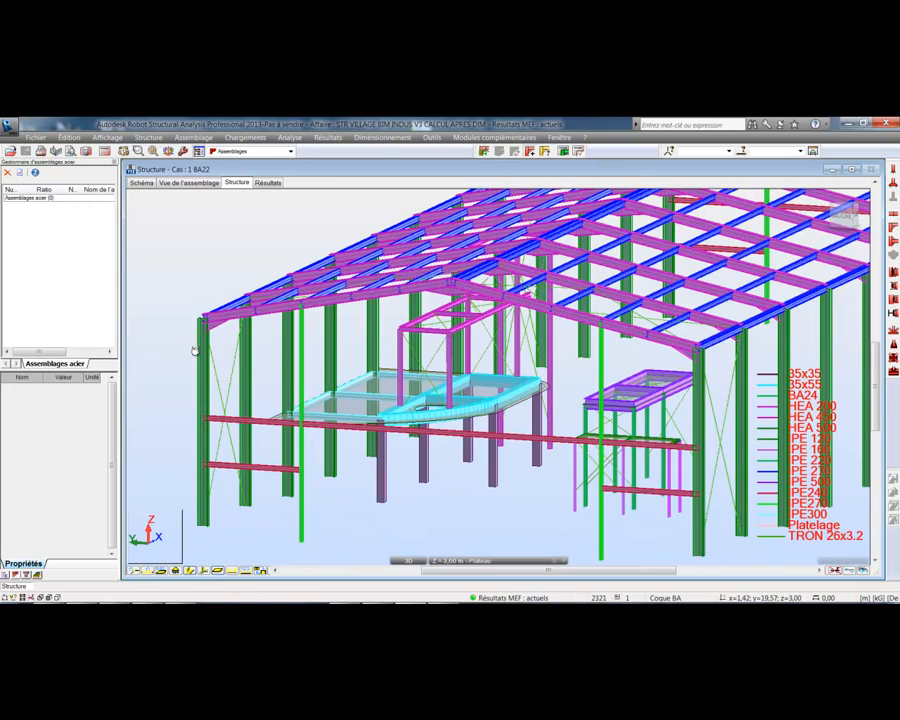
{"action": "left_click", "coordinate": [199, 349]}
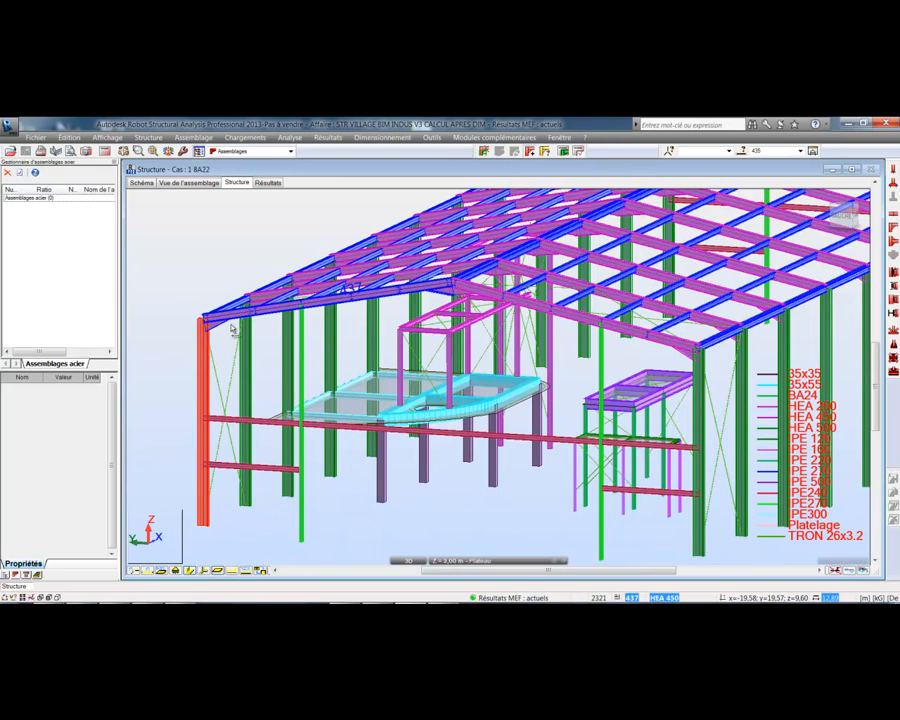
{"action": "left_click", "coordinate": [196, 314]}
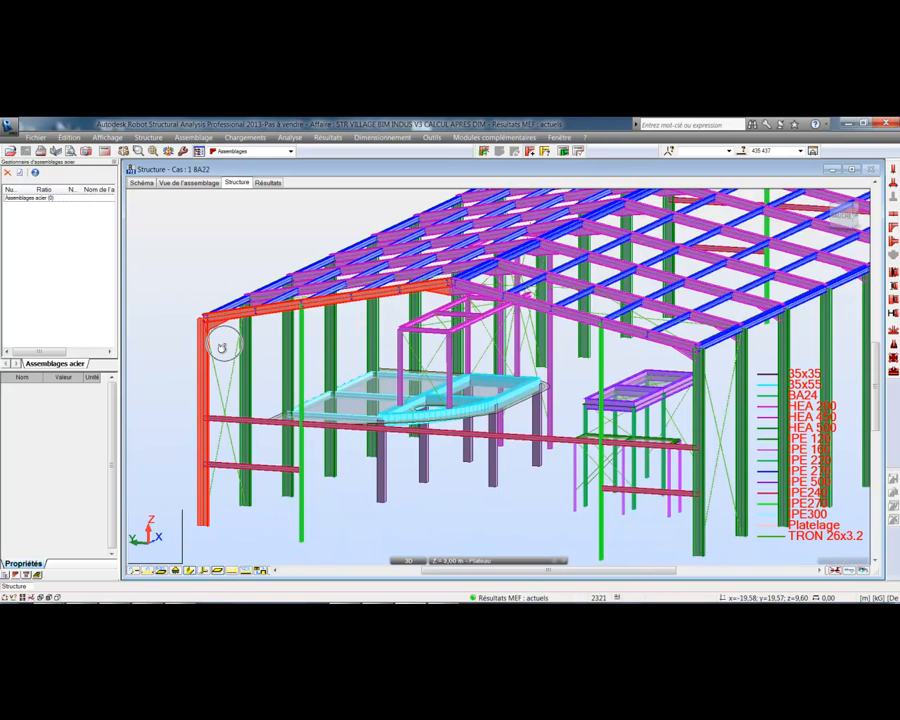
{"action": "left_click", "coordinate": [44, 206]}
{"action": "left_click", "coordinate": [189, 183]}
{"action": "middle_click_drag", "start_coordinate": [241, 245], "coordinate": [563, 375]}
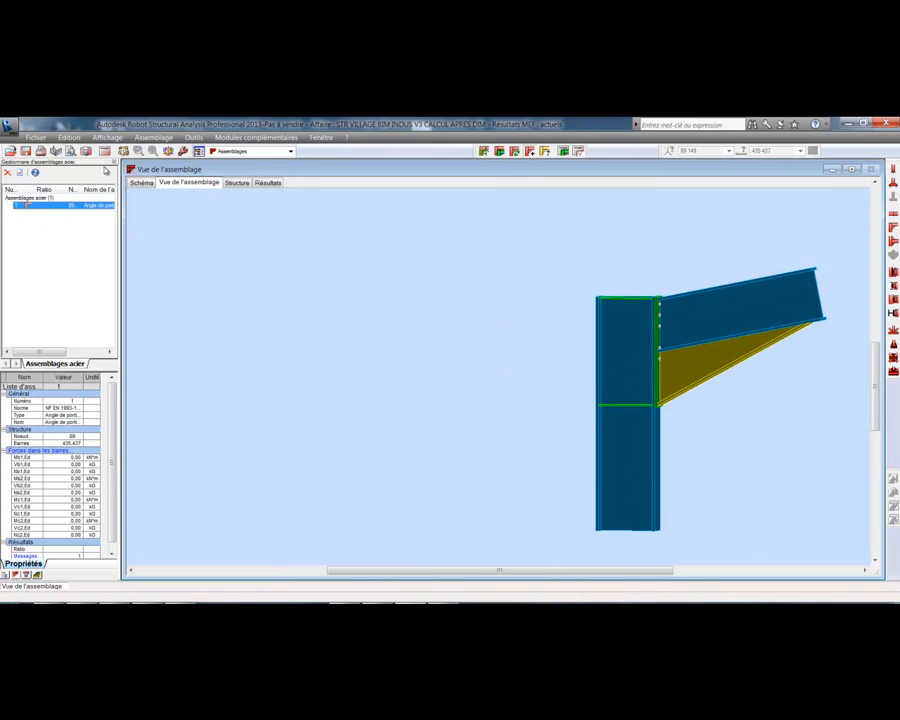
- Open the Angle de portique connection's definition and examine its geometry, end plate, haunch and bolt settings, including the available bolt classes
{"action": "double_click", "coordinate": [33, 207]}
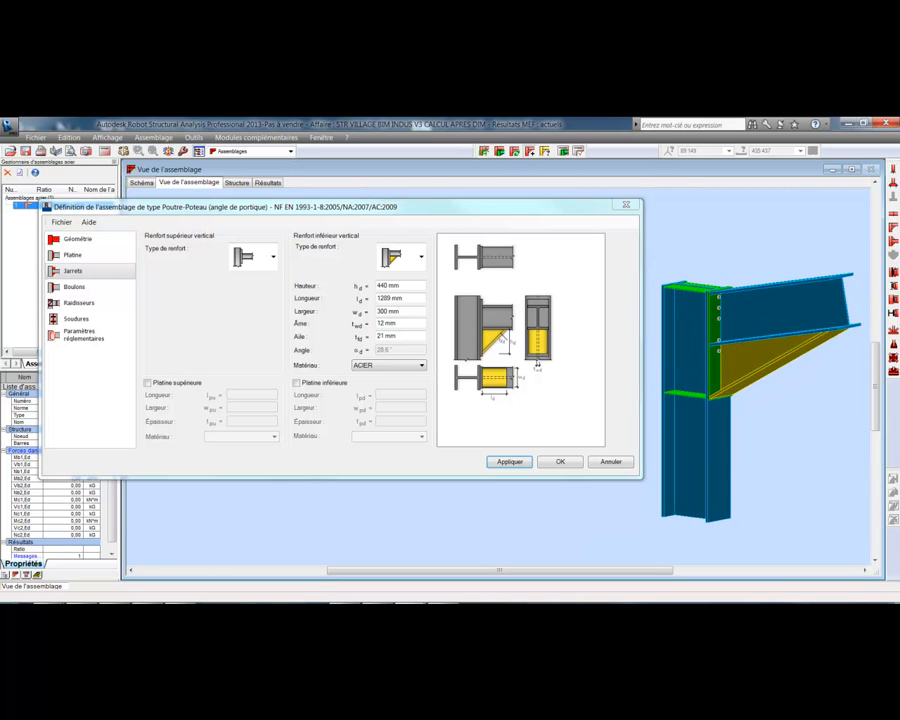
{"action": "left_click", "coordinate": [195, 315]}
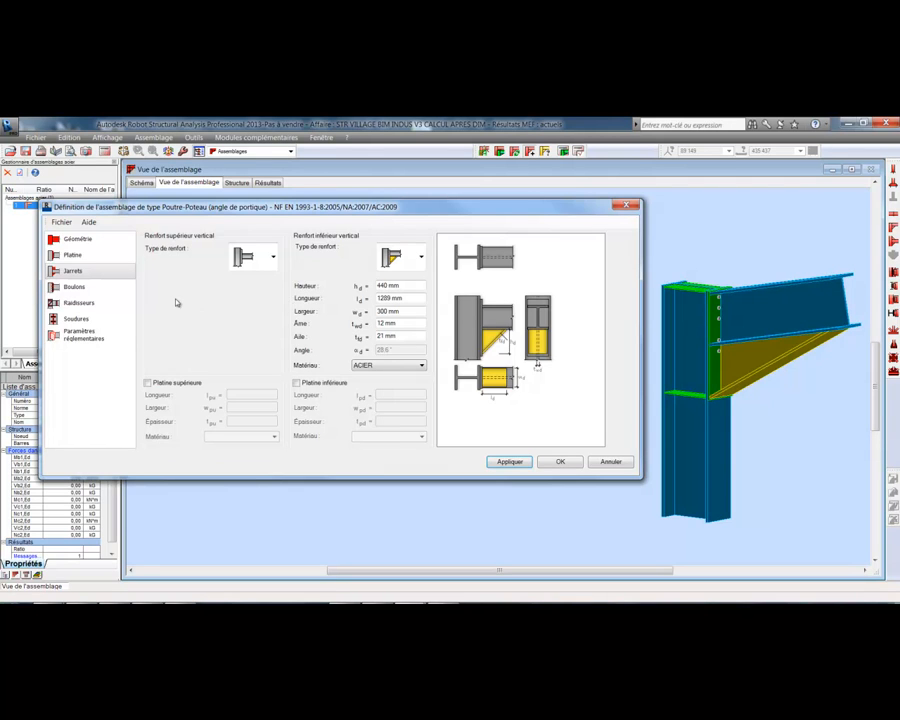
{"action": "left_click", "coordinate": [52, 256]}
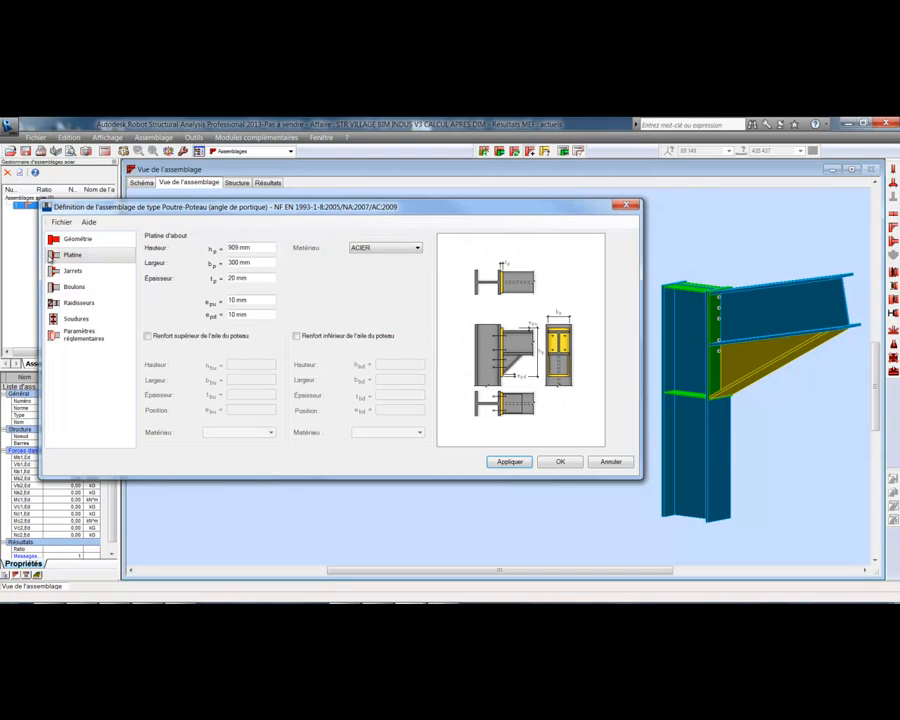
{"action": "left_click", "coordinate": [64, 242]}
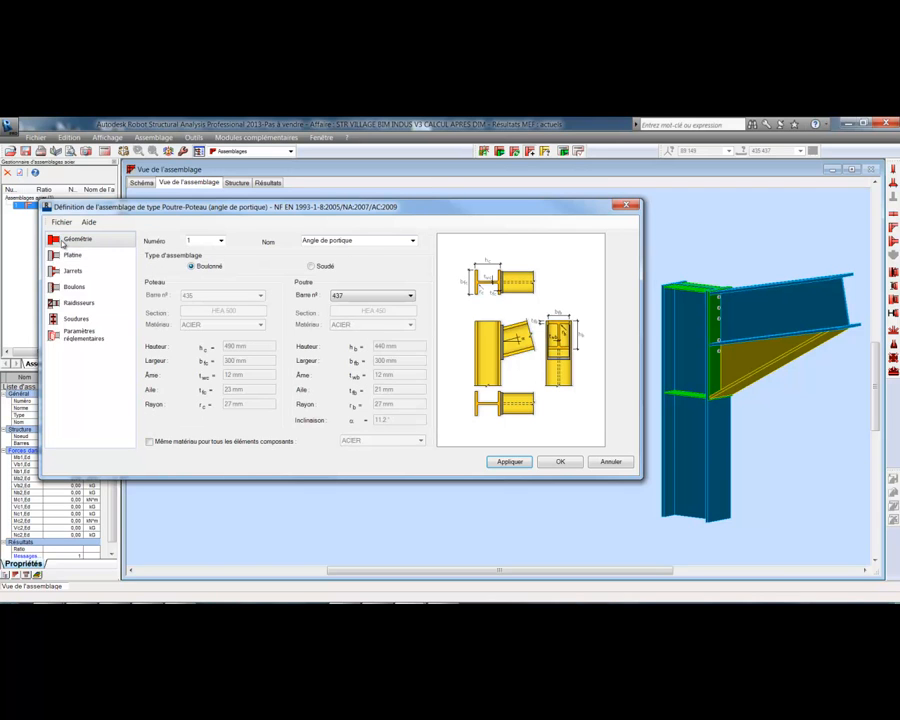
{"action": "left_click", "coordinate": [62, 272]}
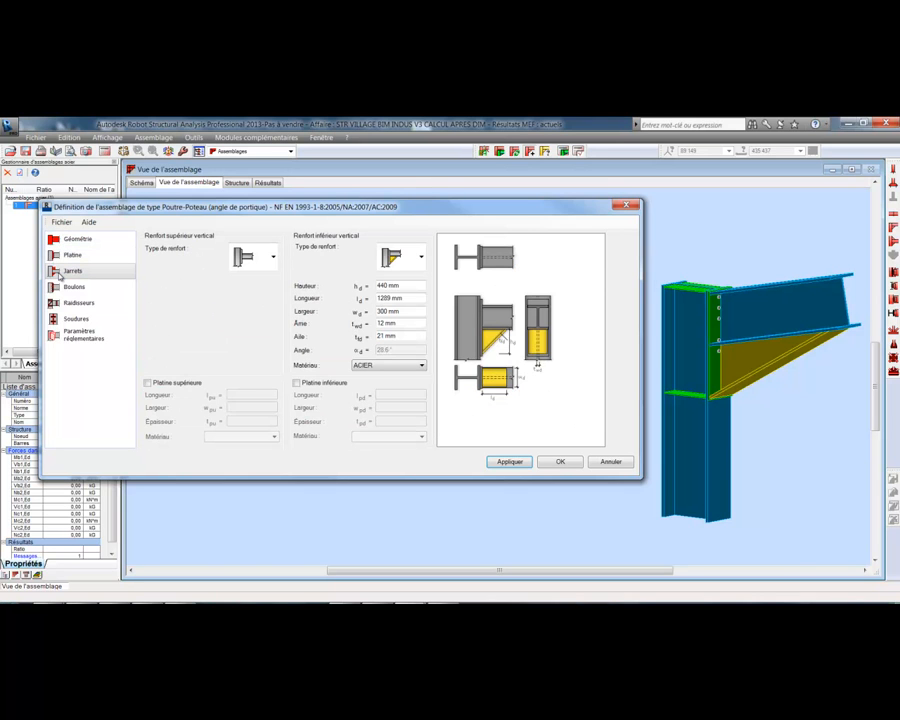
{"action": "left_click", "coordinate": [64, 287]}
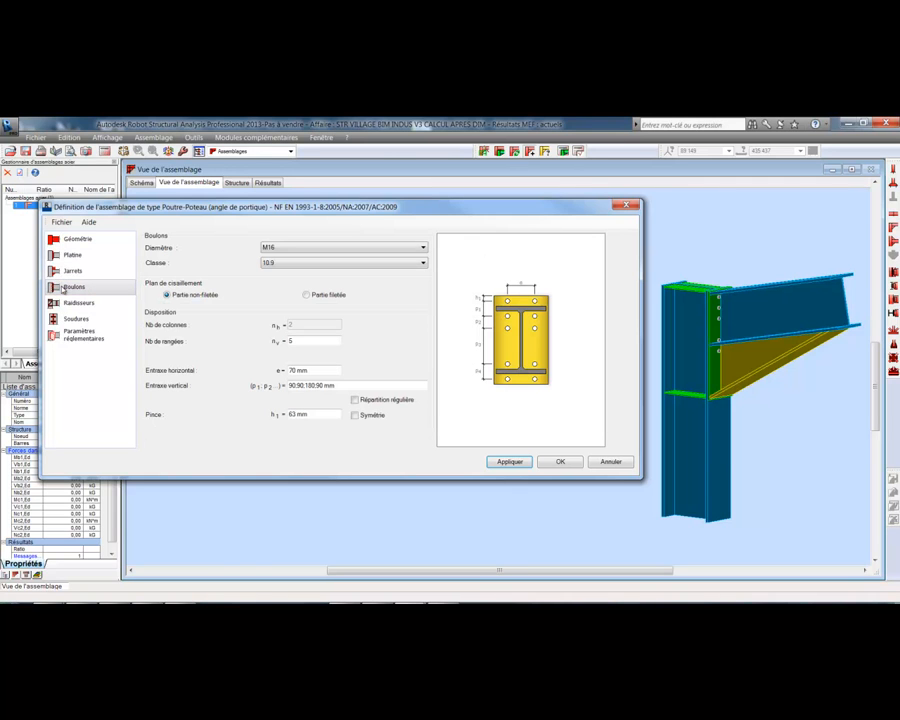
{"action": "left_click", "coordinate": [423, 263]}
{"action": "left_click", "coordinate": [424, 263]}
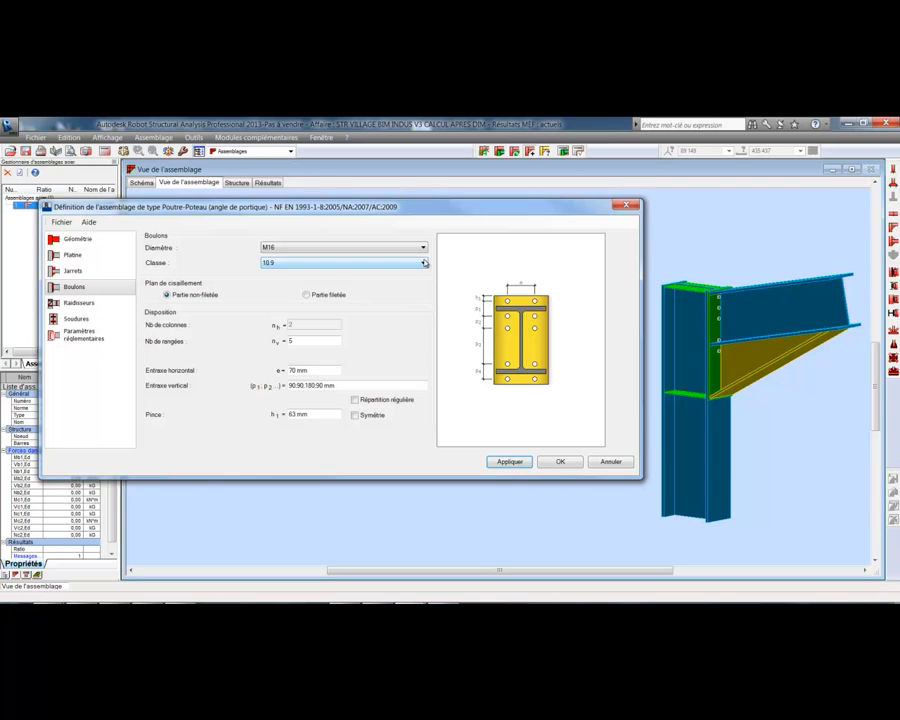
{"action": "left_click", "coordinate": [424, 263]}
{"action": "left_click", "coordinate": [428, 263]}
- Set the connection's bolts to 6 rows with a 200 mm horizontal spacing and apply the changes
{"action": "left_click", "coordinate": [302, 343]}
{"action": "double_click", "coordinate": [305, 343]}
{"action": "type", "text": "66"}
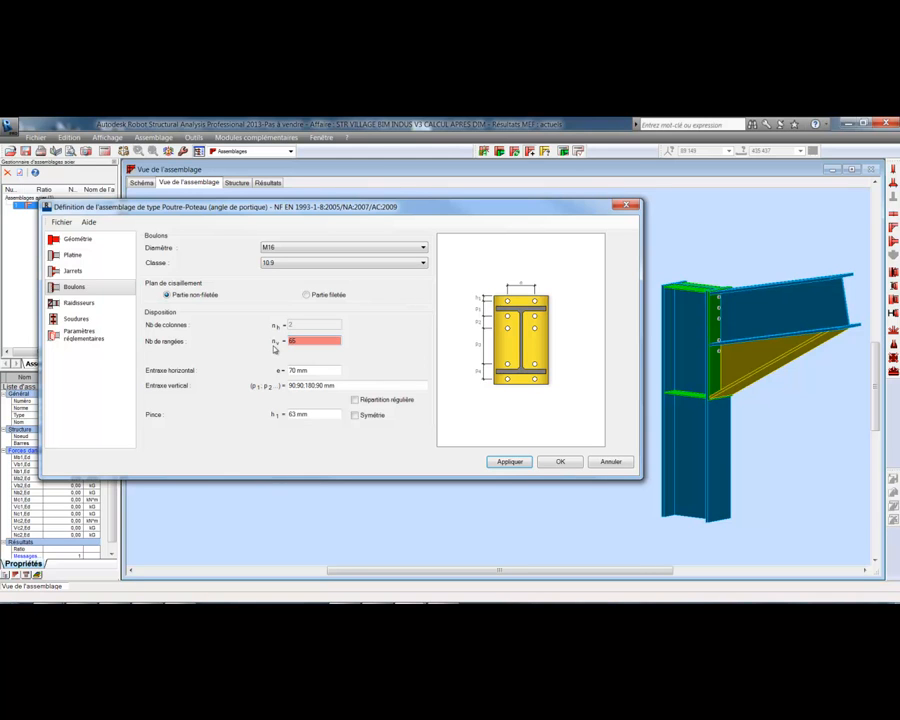
{"action": "key", "text": "BackSpace"}
{"action": "double_click", "coordinate": [316, 371]}
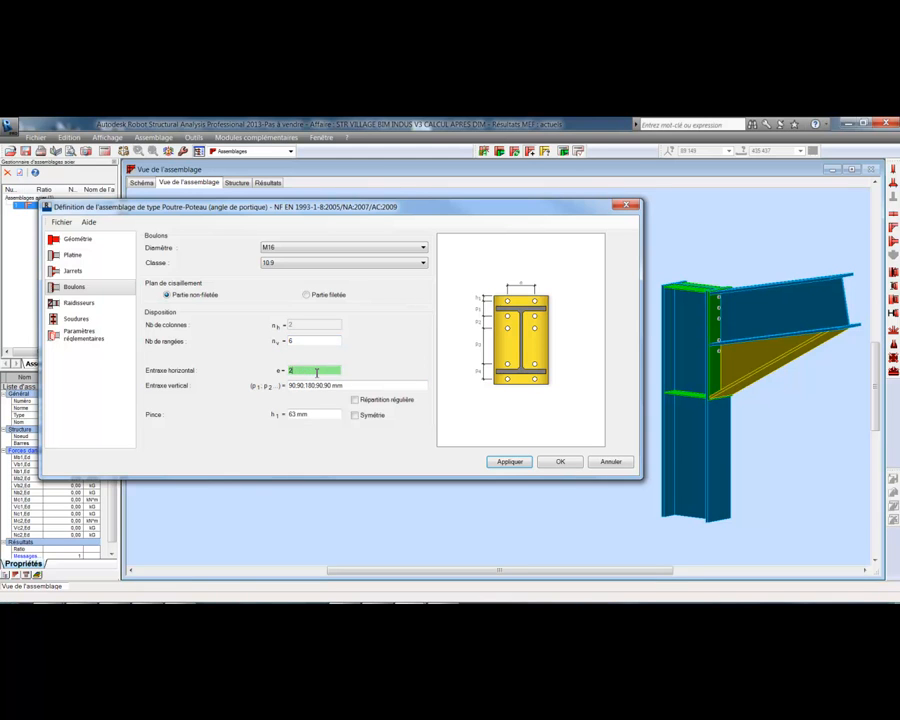
{"action": "type", "text": "200"}
{"action": "double_click", "coordinate": [341, 385]}
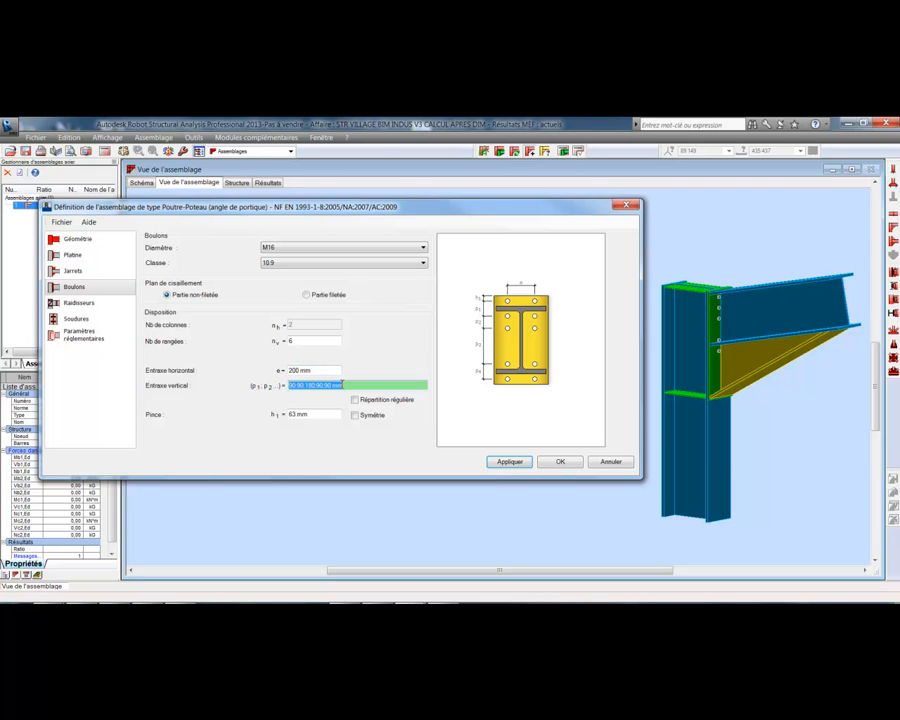
{"action": "left_click", "coordinate": [510, 462]}
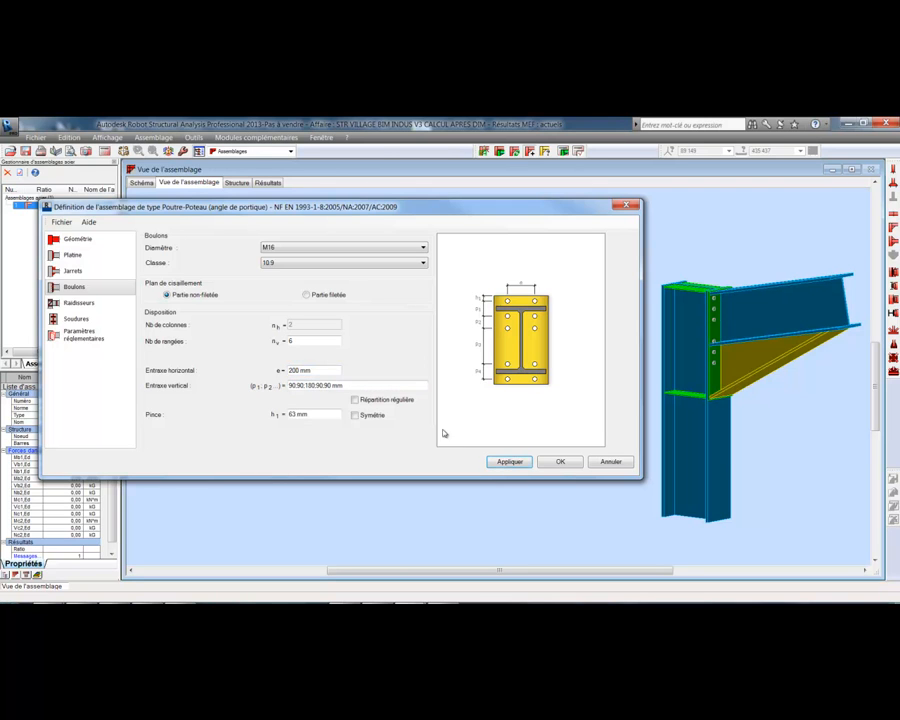
- Set the bolts' horizontal spacing to 170 mm, apply it, and adjust the regular distribution option and vertical row spacing
{"action": "double_click", "coordinate": [295, 371]}
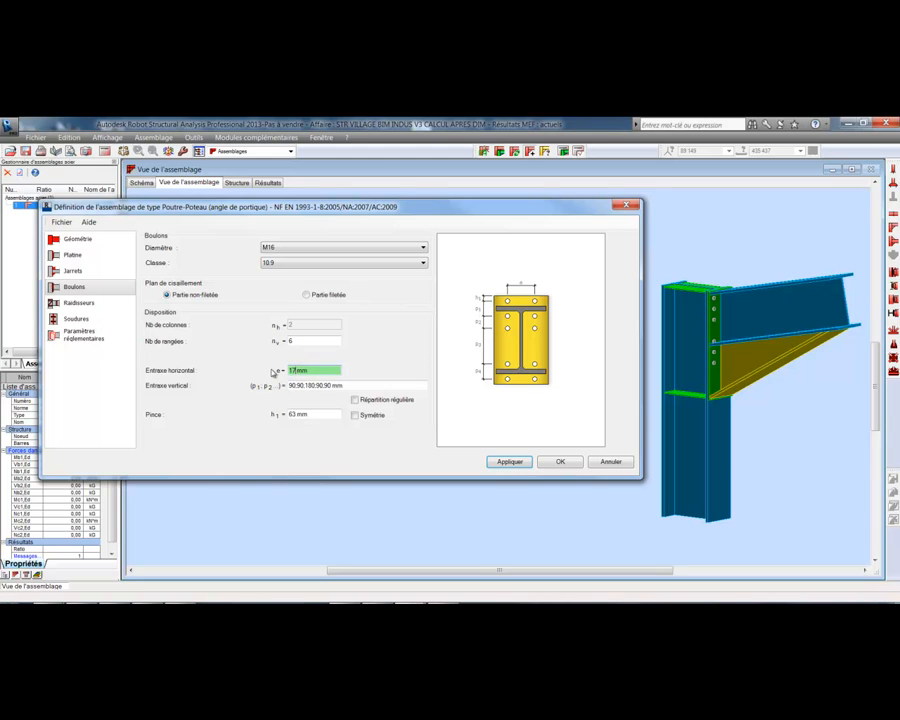
{"action": "type", "text": "170"}
{"action": "left_click", "coordinate": [508, 462]}
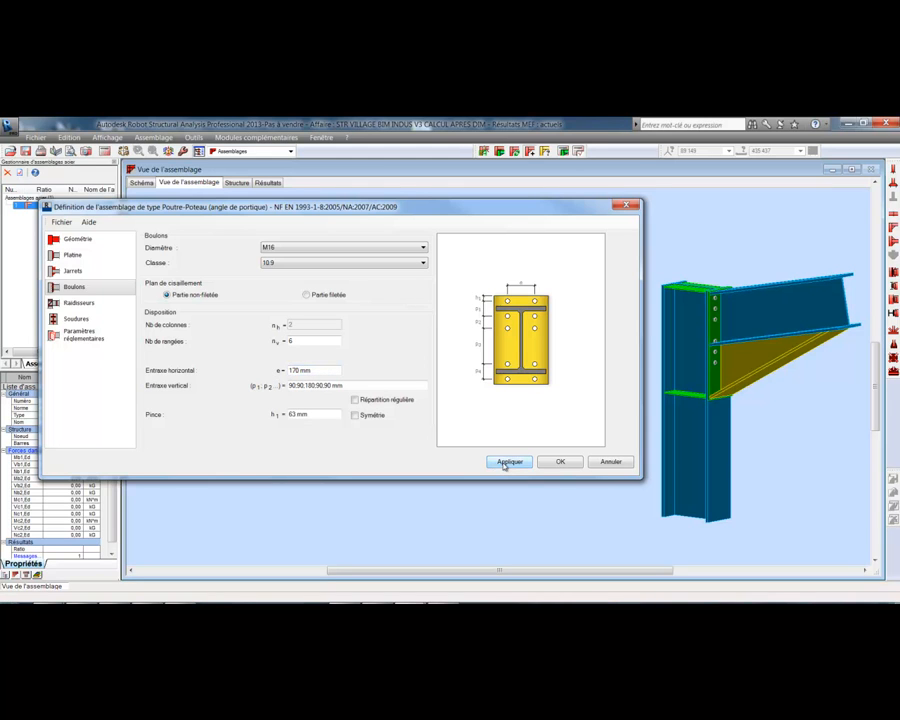
{"action": "left_click", "coordinate": [355, 401]}
{"action": "left_click", "coordinate": [292, 386]}
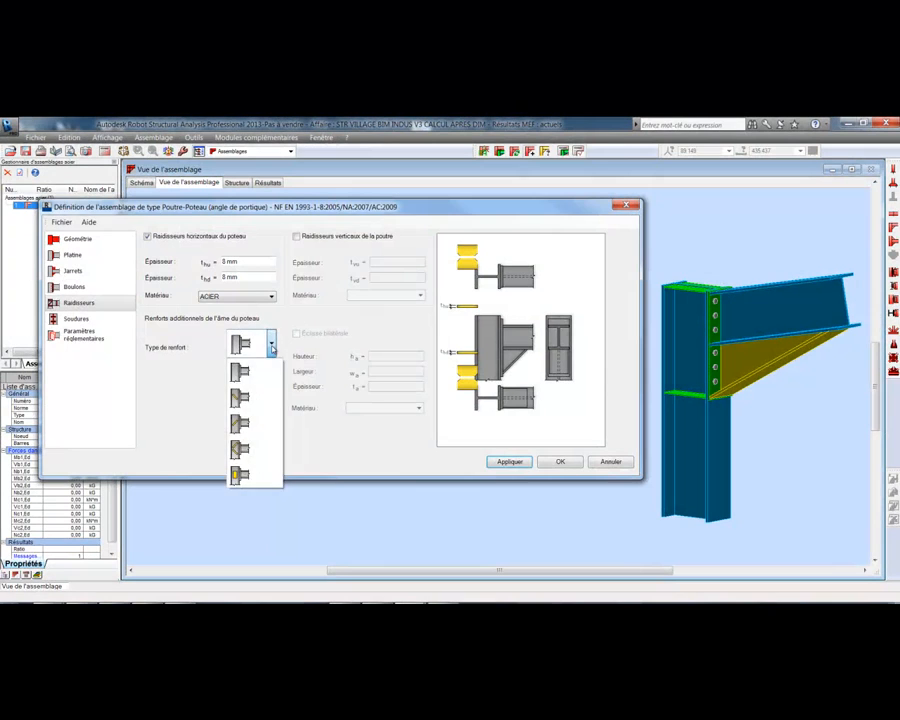
- Review the column web reinforcement types in the stiffener settings, then apply and confirm the Angle de portique connection definition
{"action": "left_click", "coordinate": [272, 346]}
{"action": "left_click", "coordinate": [515, 461]}
{"action": "left_click", "coordinate": [557, 462]}
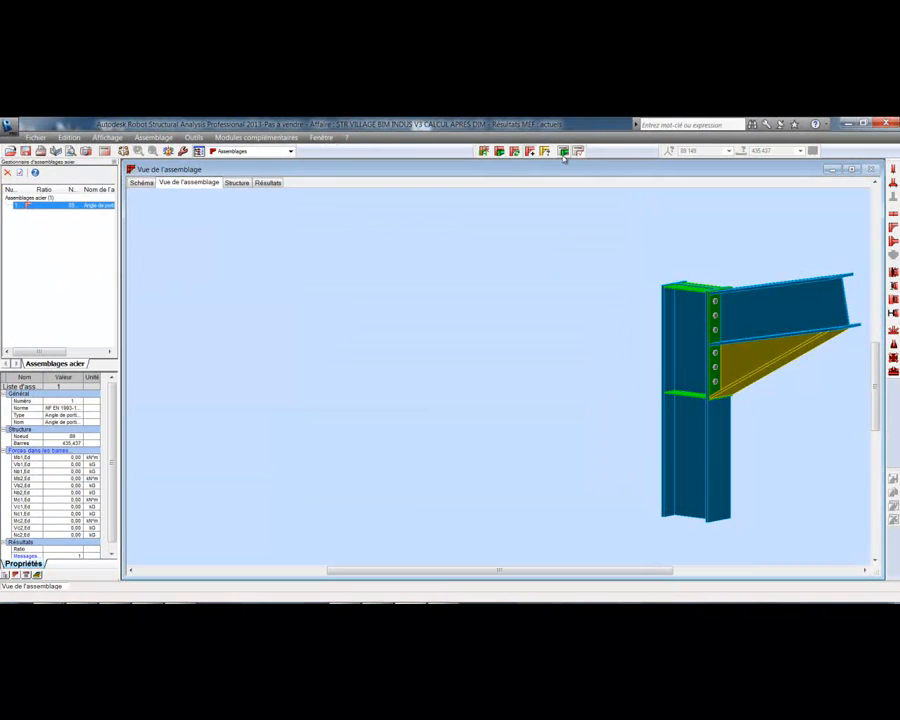
- Calculate the Angle de portique connection at node 89 using the Pondérations load cases
{"action": "left_click", "coordinate": [563, 152]}
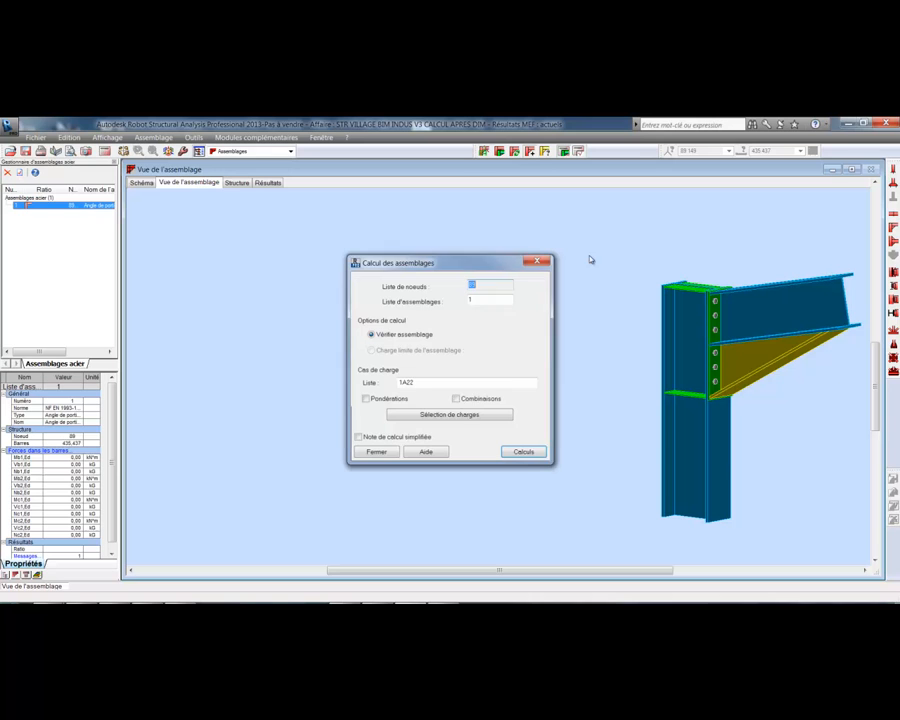
{"action": "left_click", "coordinate": [378, 400]}
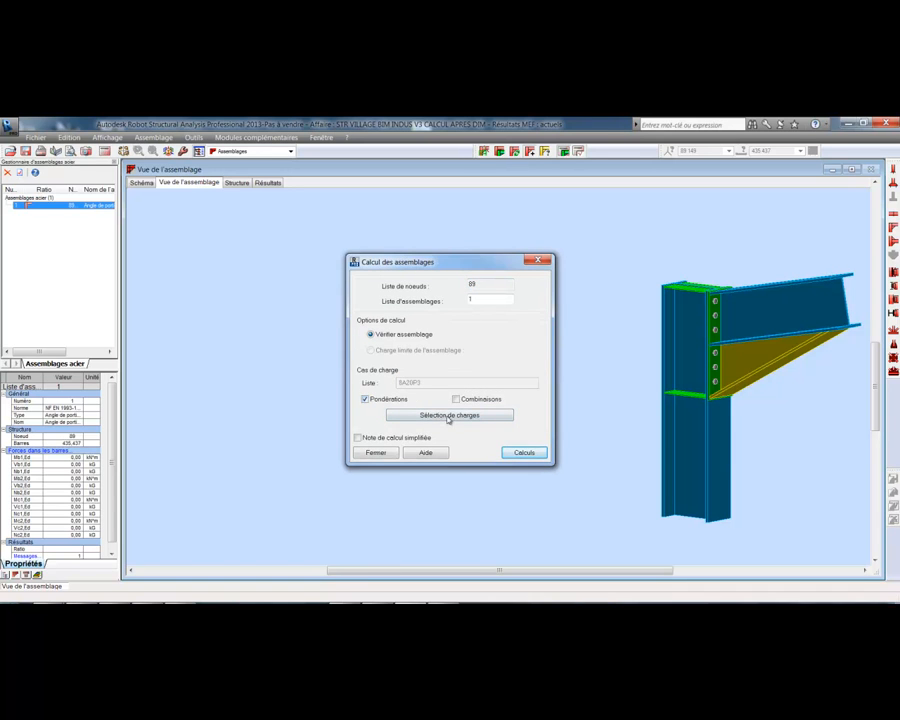
{"action": "left_click", "coordinate": [524, 452]}
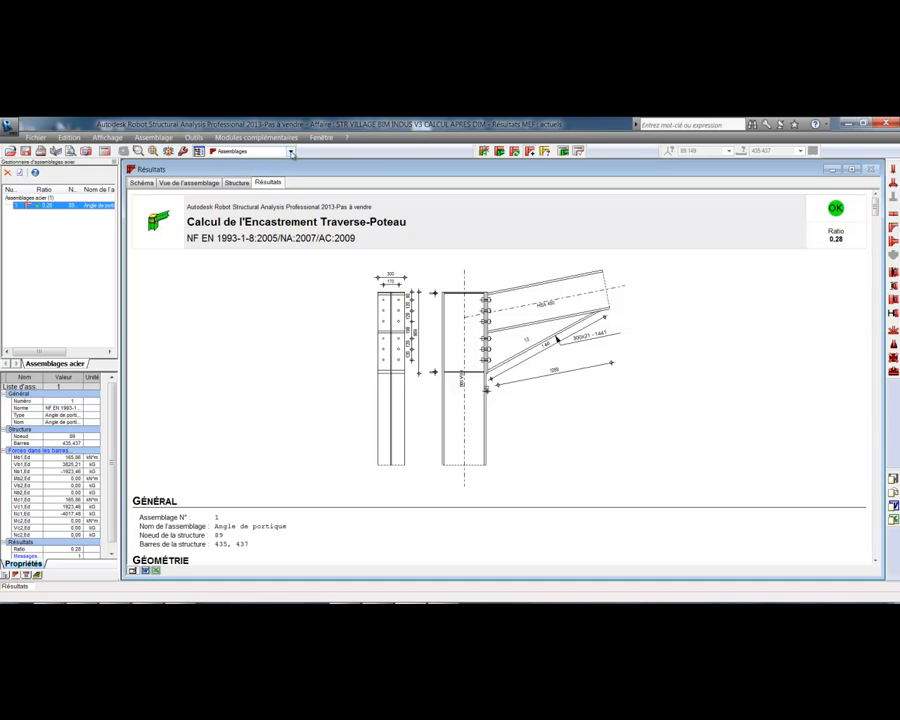
- Create a Pied de poteau articulé connection at base node 88 of column 435 and display its connection view
{"action": "left_click", "coordinate": [236, 182]}
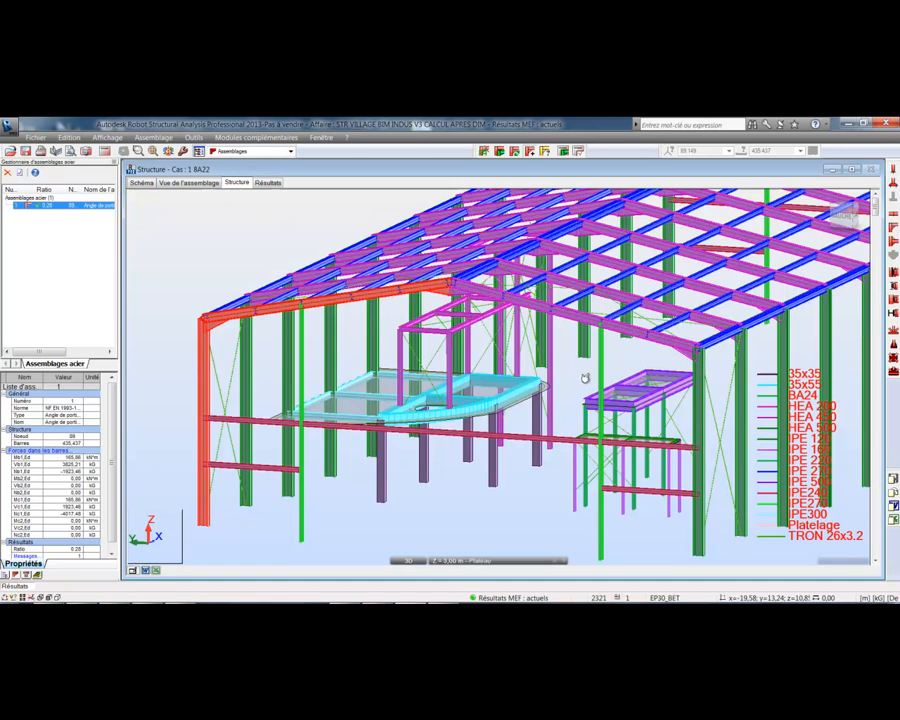
{"action": "middle_click_drag", "start_coordinate": [315, 490], "coordinate": [384, 425]}
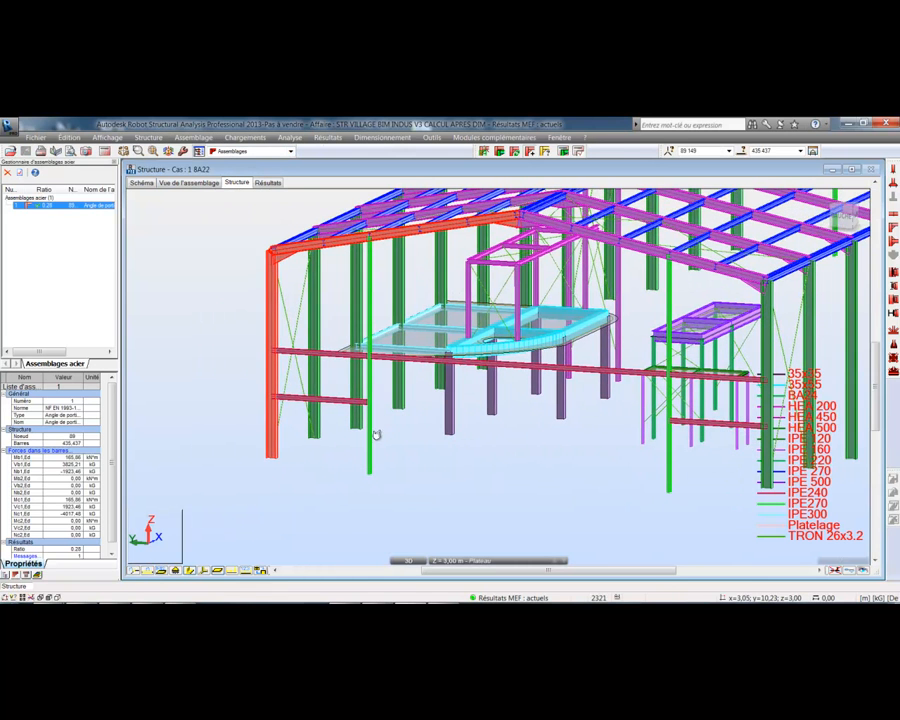
{"action": "left_click", "coordinate": [270, 455]}
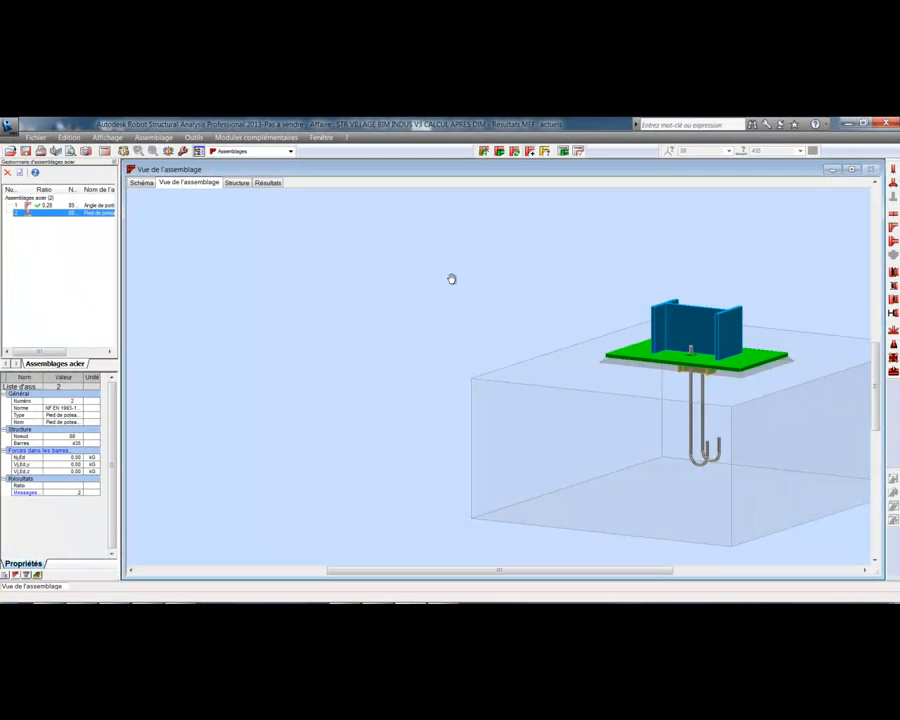
{"action": "middle_click_drag", "start_coordinate": [605, 299], "coordinate": [452, 279]}
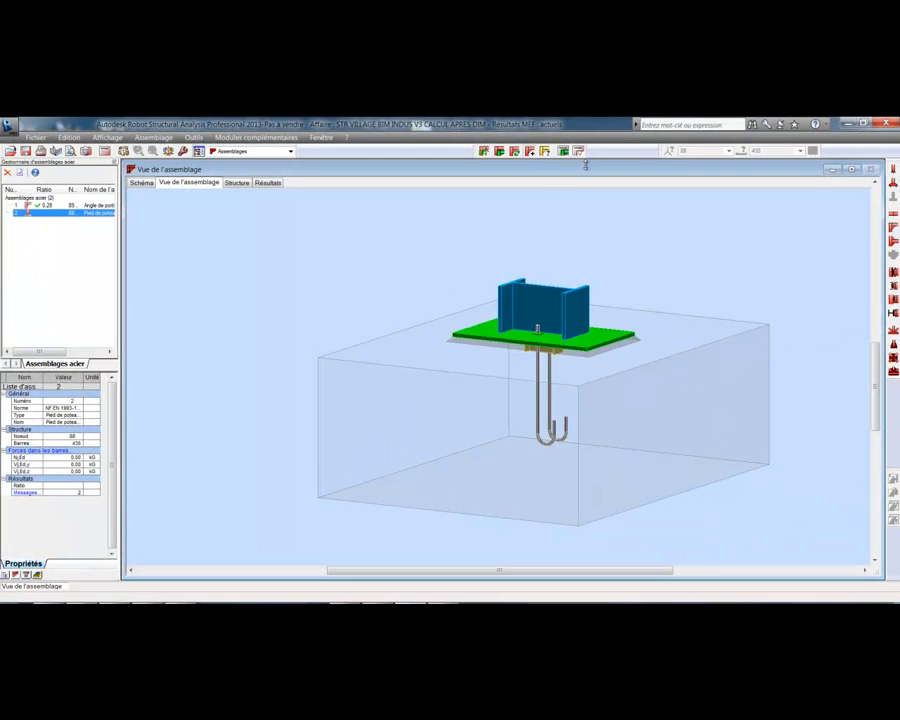
- Calculate the pinned column base connection with the Pondérations load cases, examine its calculation note, and redisplay the connection view
{"action": "left_click", "coordinate": [564, 151]}
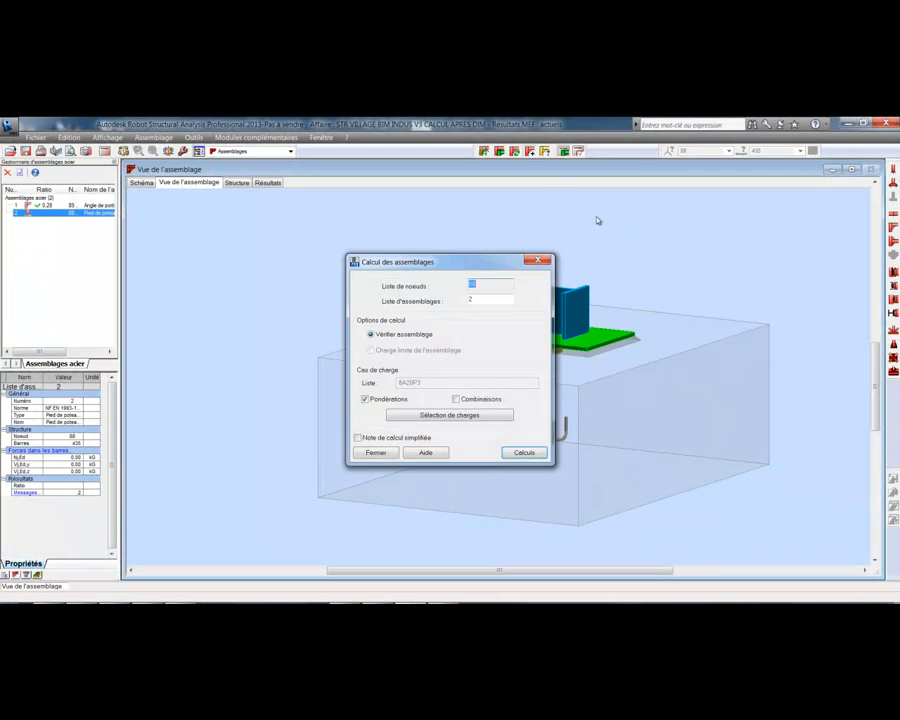
{"action": "left_click", "coordinate": [519, 453]}
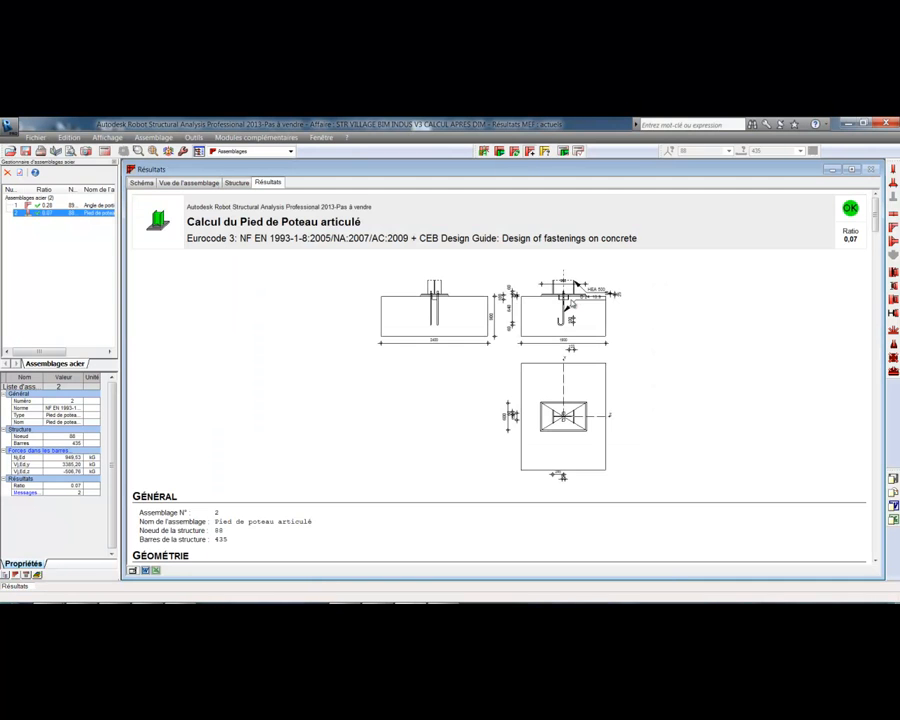
{"action": "scroll", "coordinate": [382, 305], "scroll_direction": "down", "scroll_amount": 3}
{"action": "scroll", "coordinate": [382, 306], "scroll_direction": "up", "scroll_amount": 3}
{"action": "left_click", "coordinate": [172, 184]}
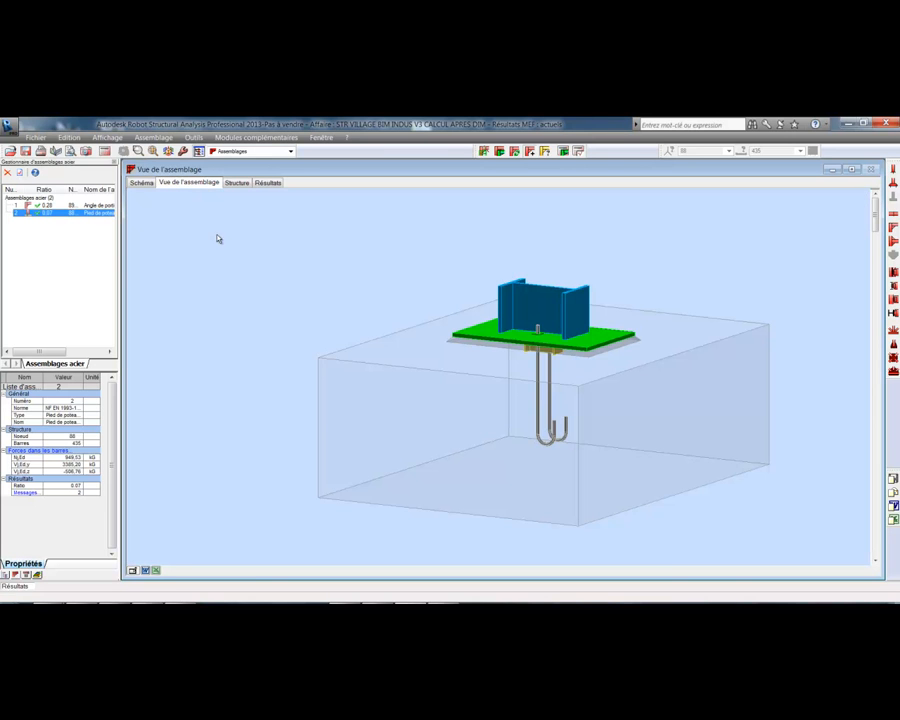
- Switch to the Dalles - ferraillage théorique layout and calculate the reinforcement of panel 344 with the mom. équivalents (Wood&Armer) method
{"action": "left_click", "coordinate": [236, 184]}
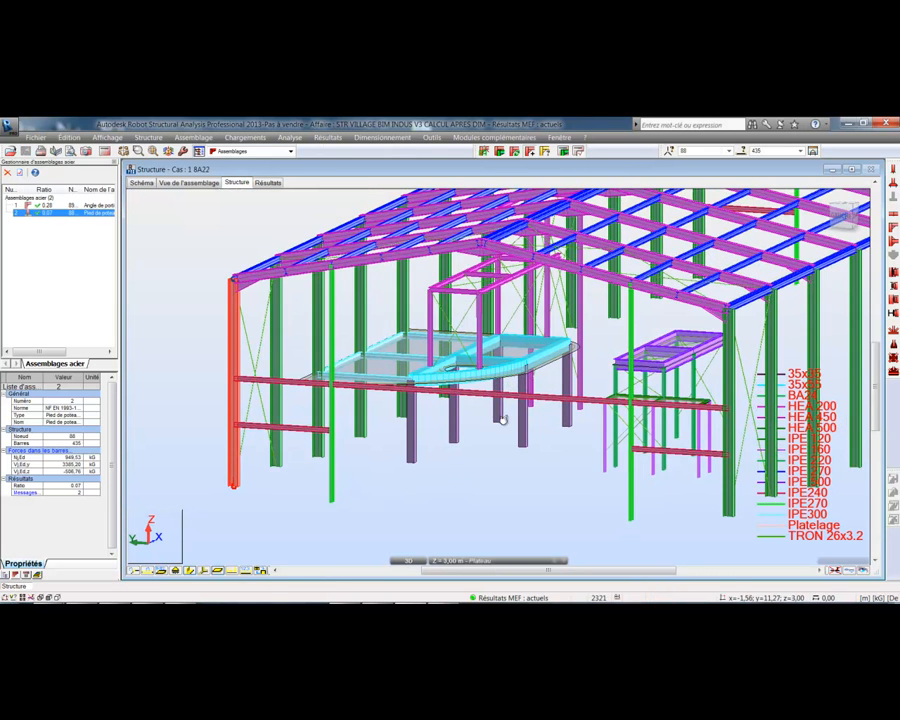
{"action": "middle_click_drag", "start_coordinate": [508, 488], "coordinate": [478, 502], "text": "shift"}
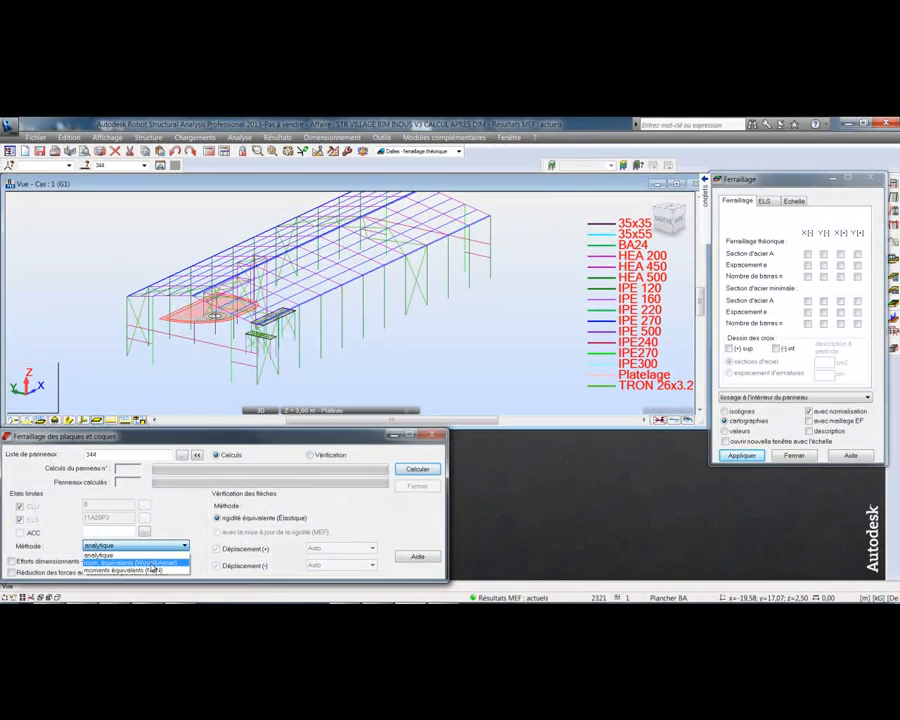
{"action": "left_click", "coordinate": [135, 562]}
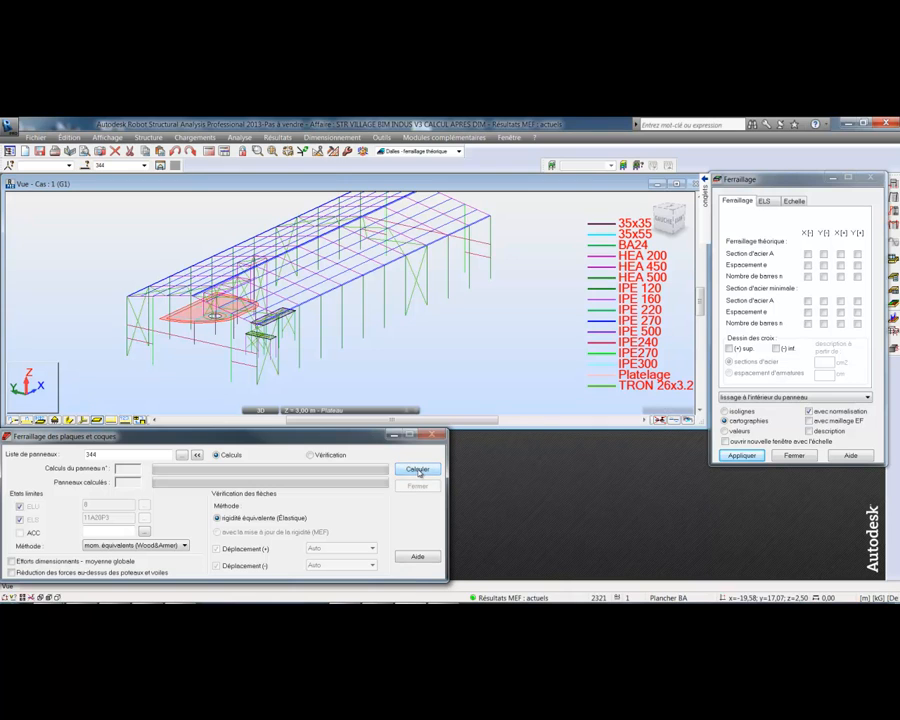
{"action": "left_click", "coordinate": [418, 470]}
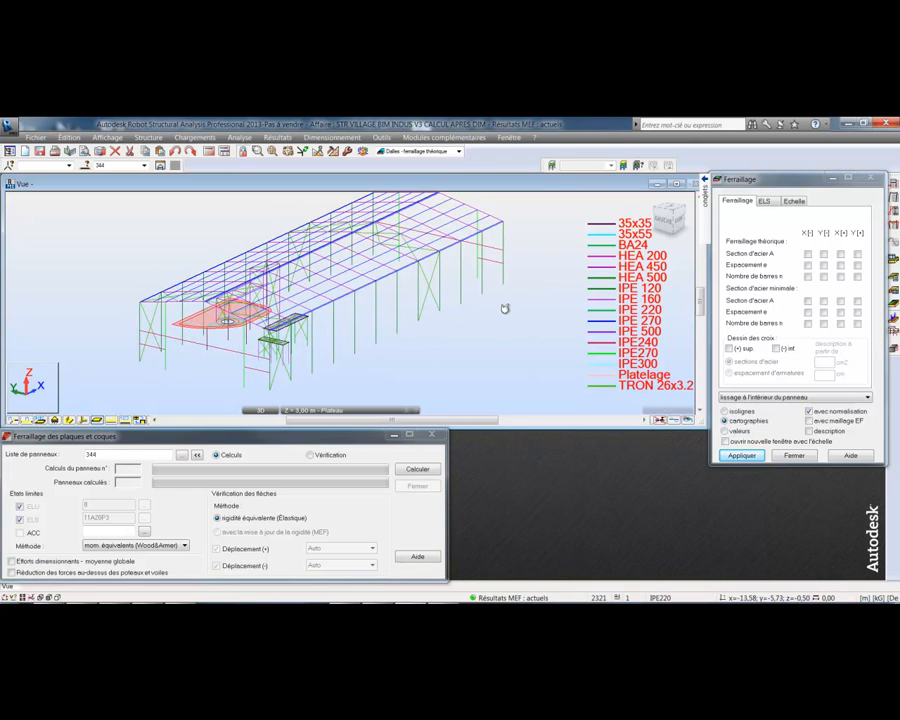
- Isolate slab panel 344 in its own view and show it from above, rotated to lie horizontally
{"action": "left_click", "coordinate": [161, 165]}
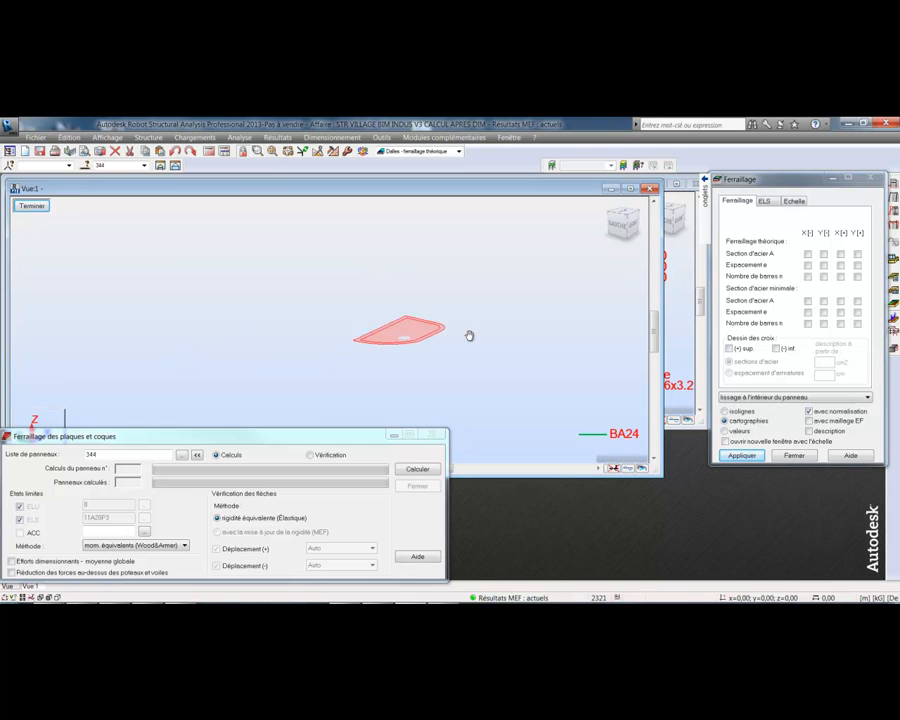
{"action": "left_click", "coordinate": [624, 212]}
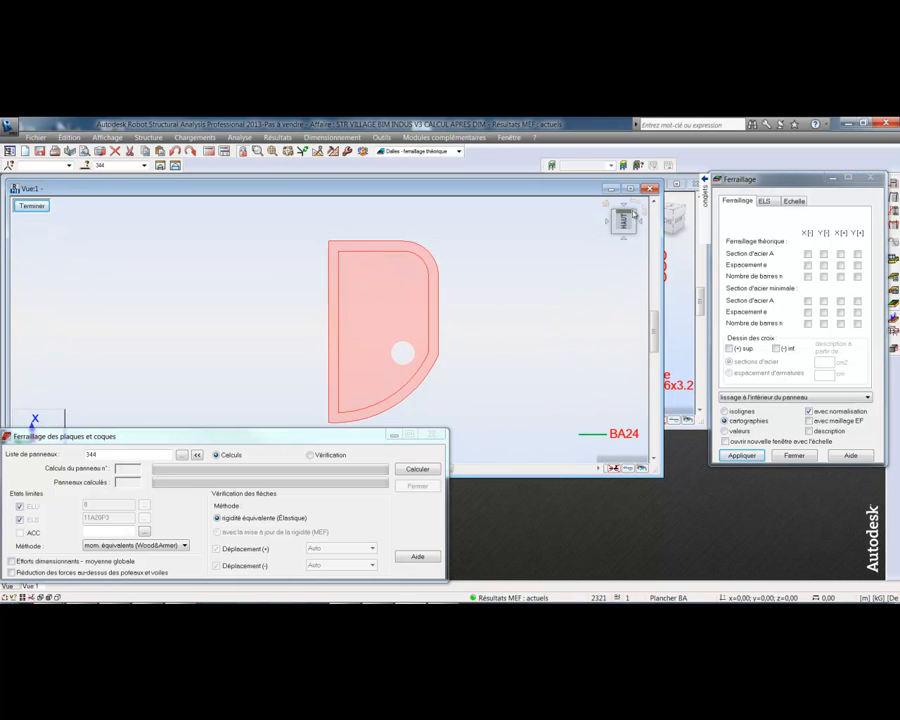
{"action": "left_click", "coordinate": [643, 210]}
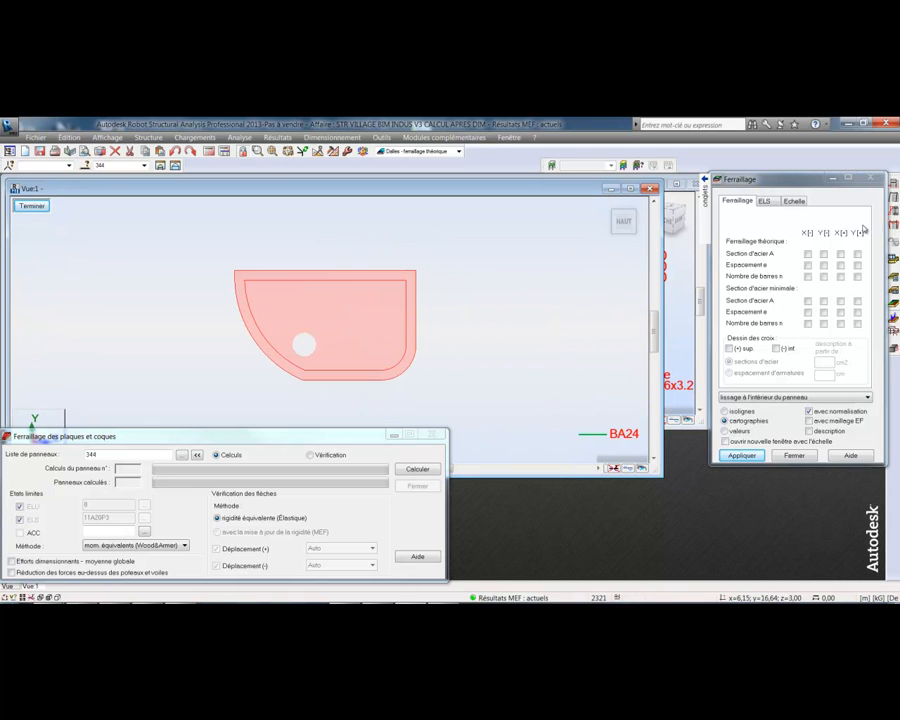
- Display the panel's X[-] theoretical steel section as a colour map with descriptions placed at Points extrêmes
{"action": "left_click", "coordinate": [808, 254]}
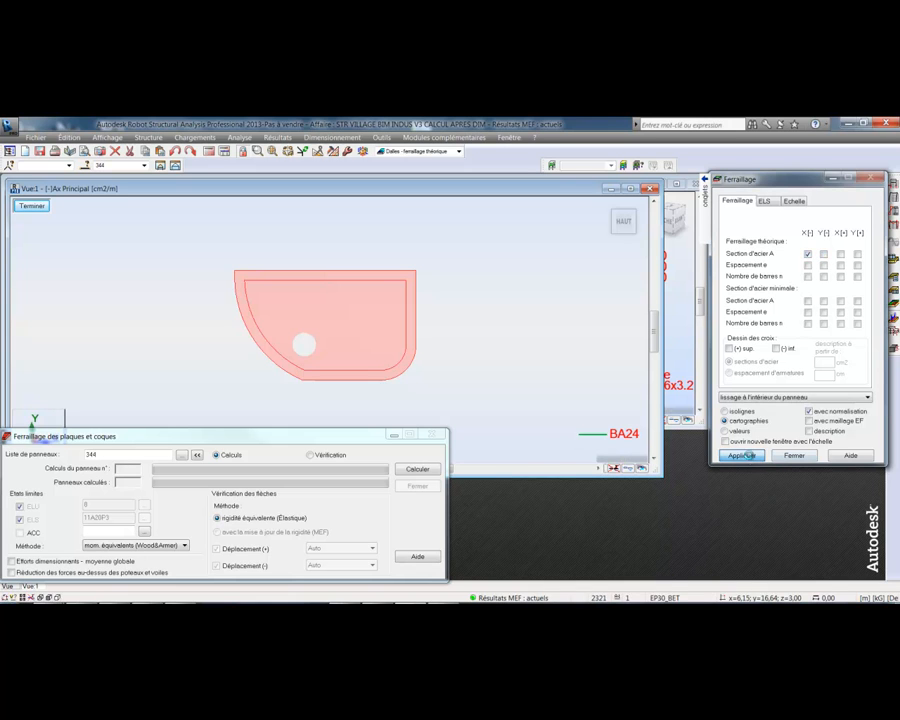
{"action": "left_click", "coordinate": [741, 455]}
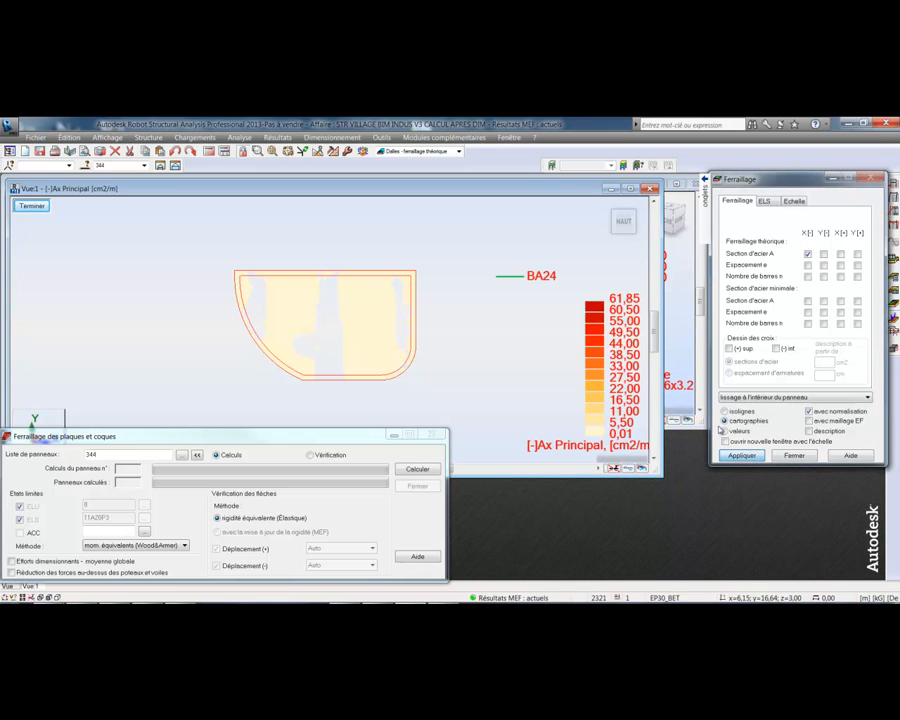
{"action": "left_click", "coordinate": [810, 431]}
{"action": "left_click", "coordinate": [776, 482]}
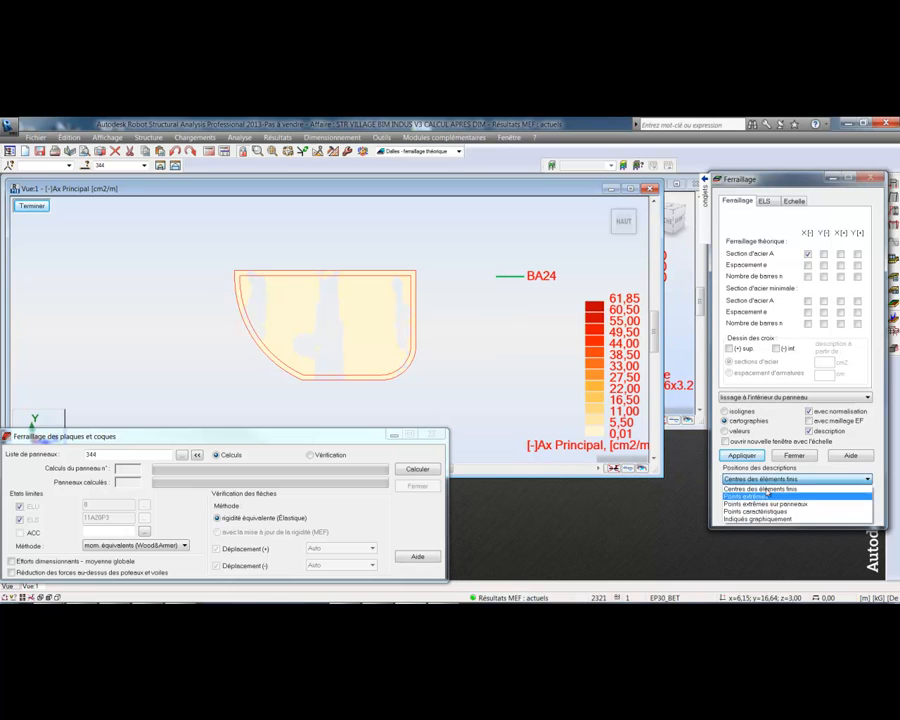
{"action": "left_click", "coordinate": [772, 500]}
{"action": "left_click", "coordinate": [741, 455]}
{"action": "middle_click_drag", "start_coordinate": [464, 326], "coordinate": [448, 321]}
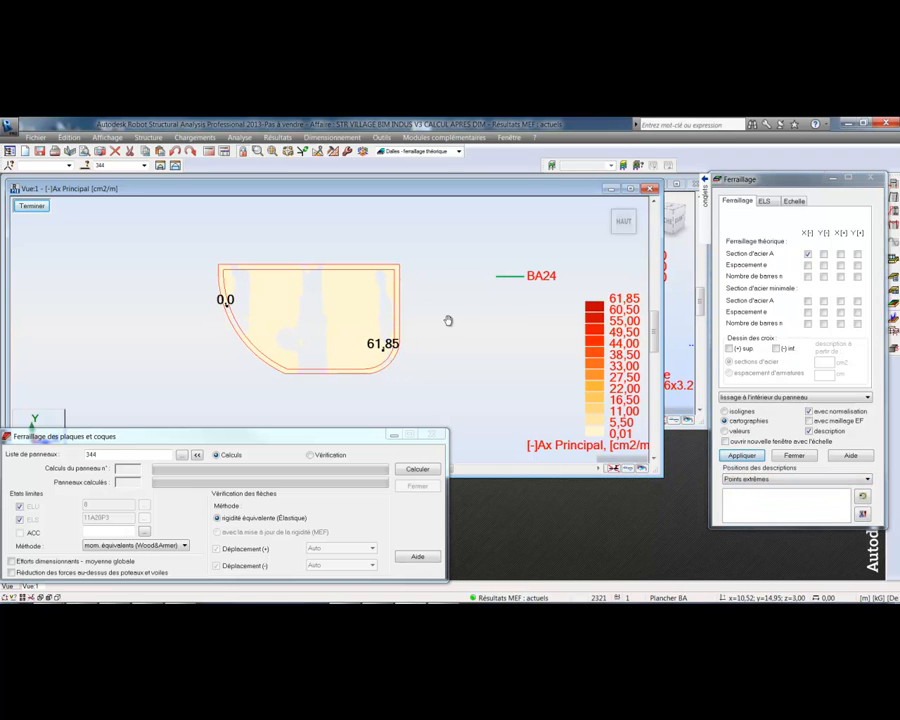
- Display the panel's steel section maps for the Y[-], X[+] and Y[+] directions in turn
{"action": "left_click", "coordinate": [823, 254]}
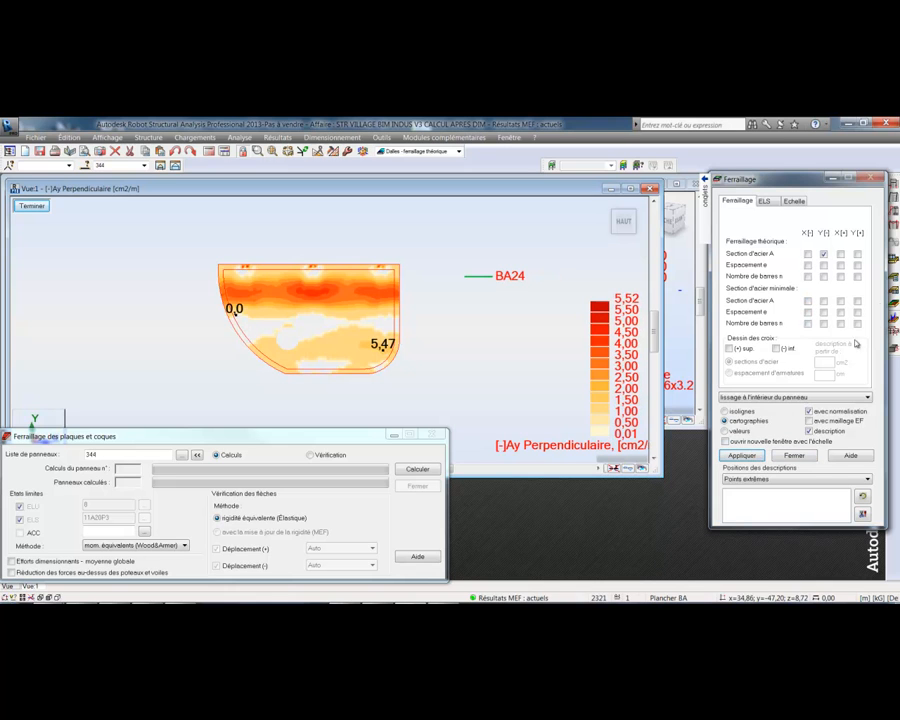
{"action": "left_click", "coordinate": [841, 255]}
{"action": "left_click", "coordinate": [857, 254]}
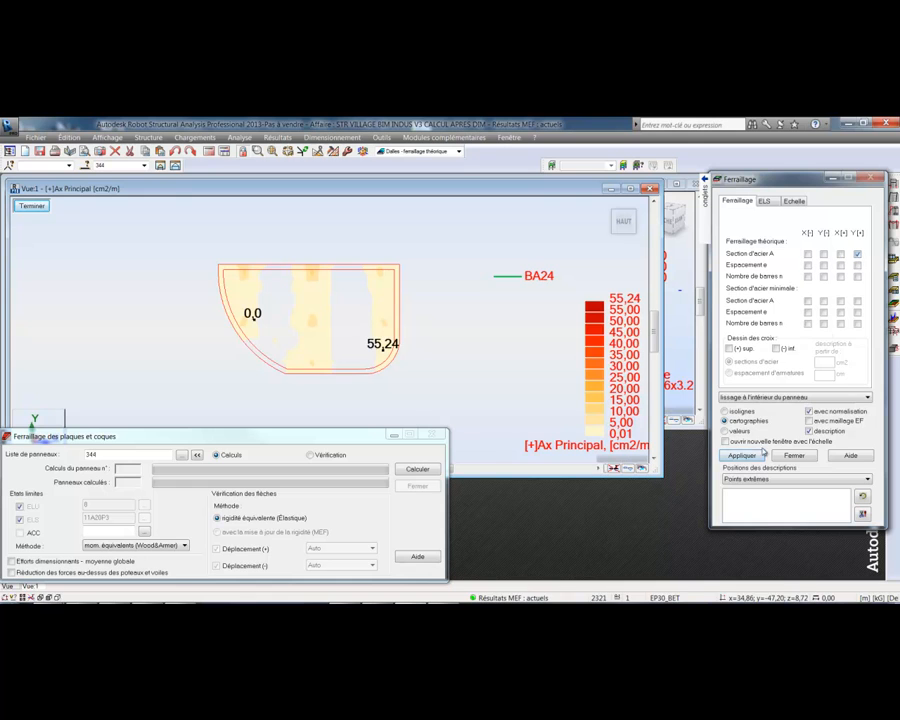
{"action": "left_click", "coordinate": [857, 256]}
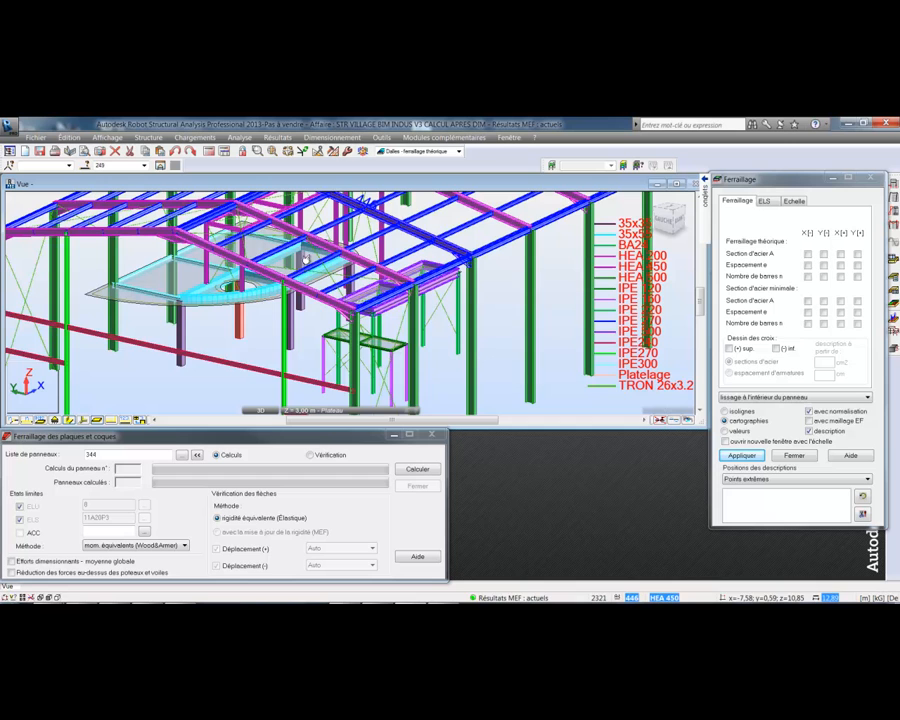
- Select concrete column 249 together with beam 254 and send them to the real reinforcement design (Ferraillage réel éléments BA)
{"action": "middle_click_drag", "start_coordinate": [305, 258], "coordinate": [285, 286]}
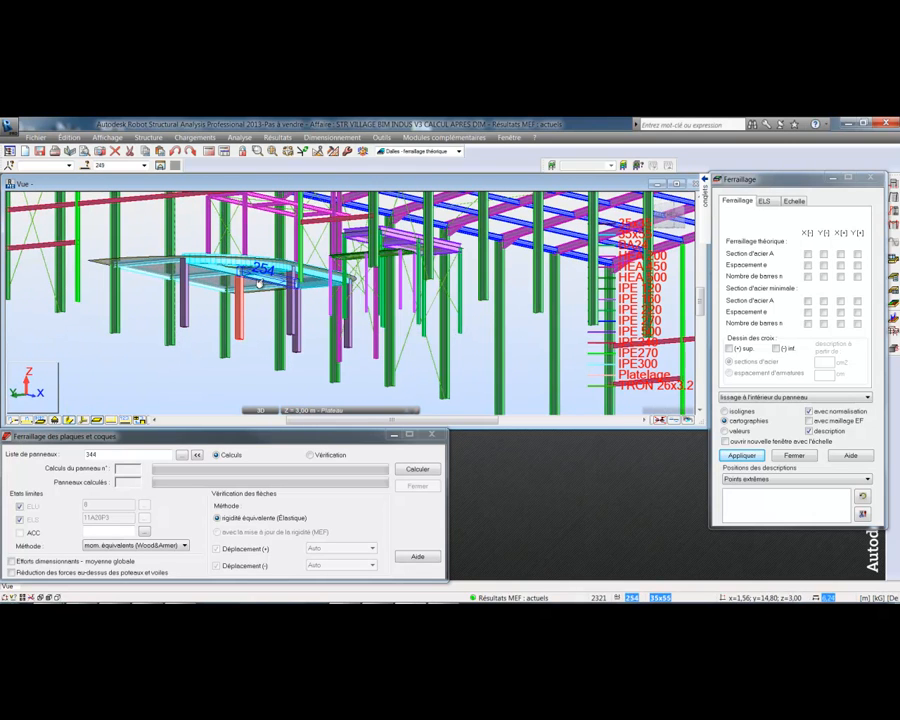
{"action": "left_click", "coordinate": [258, 283]}
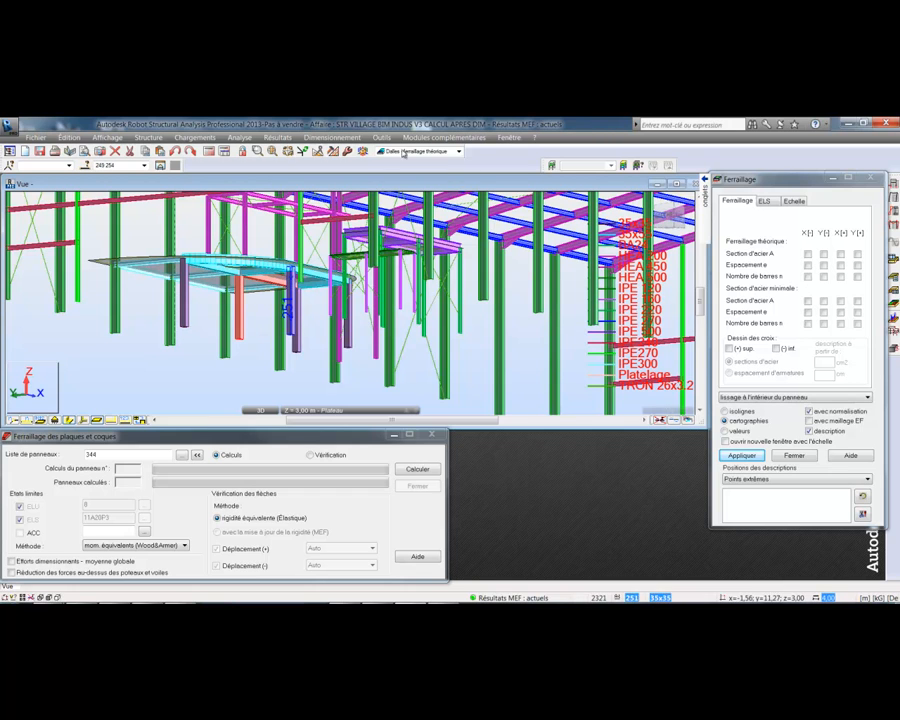
{"action": "left_click", "coordinate": [458, 151]}
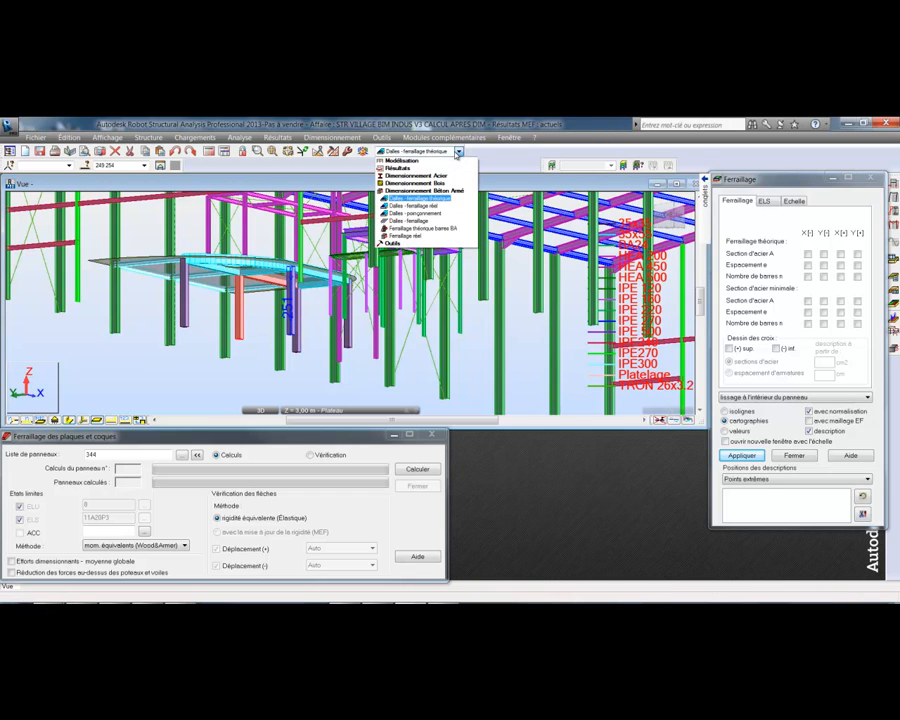
{"action": "left_click", "coordinate": [256, 136]}
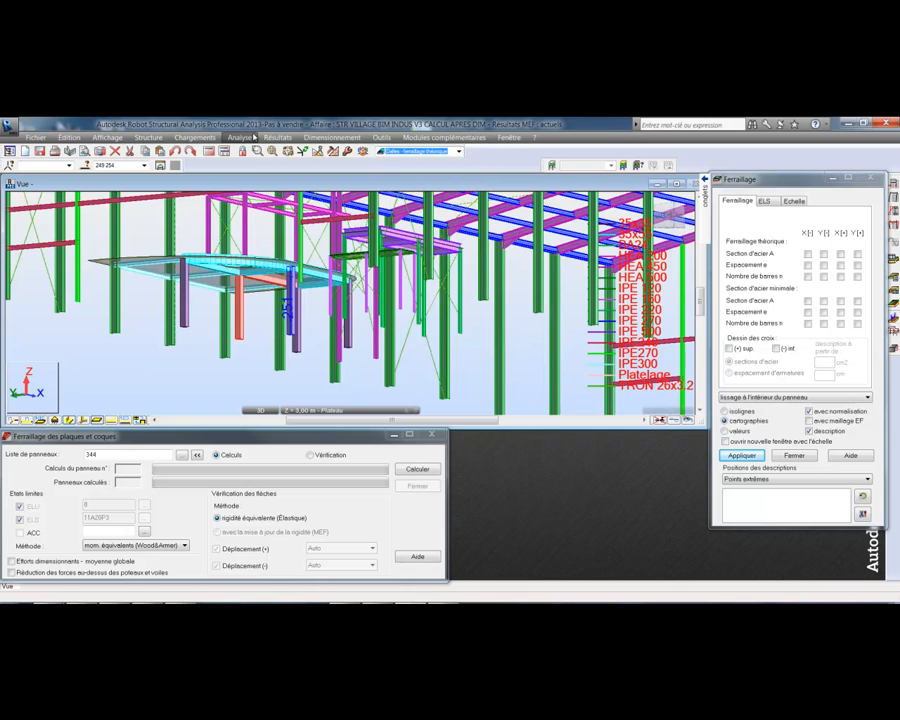
{"action": "left_click", "coordinate": [272, 137]}
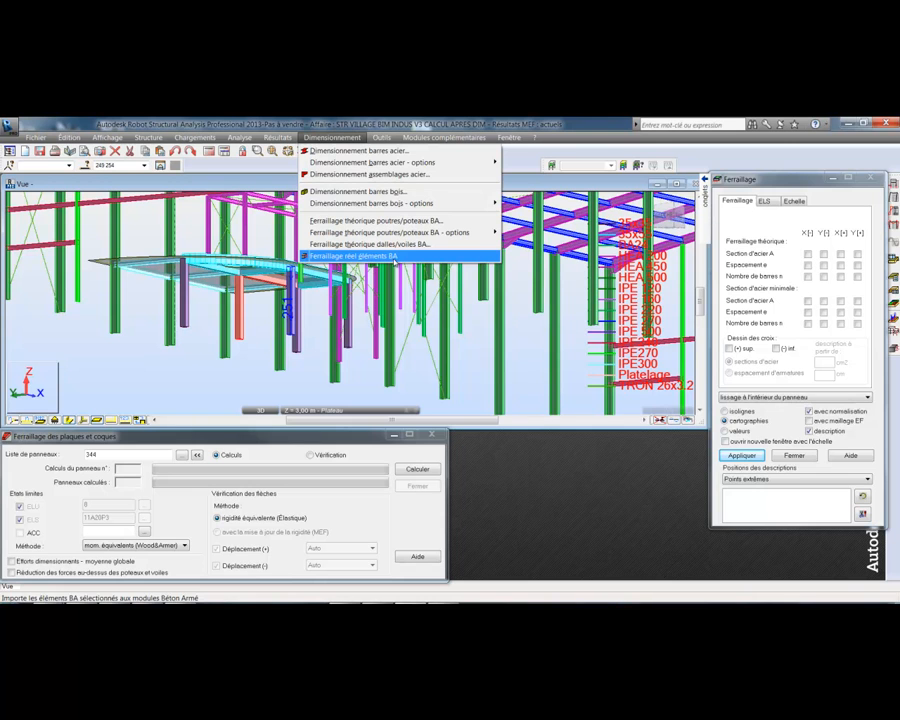
{"action": "left_click", "coordinate": [360, 256]}
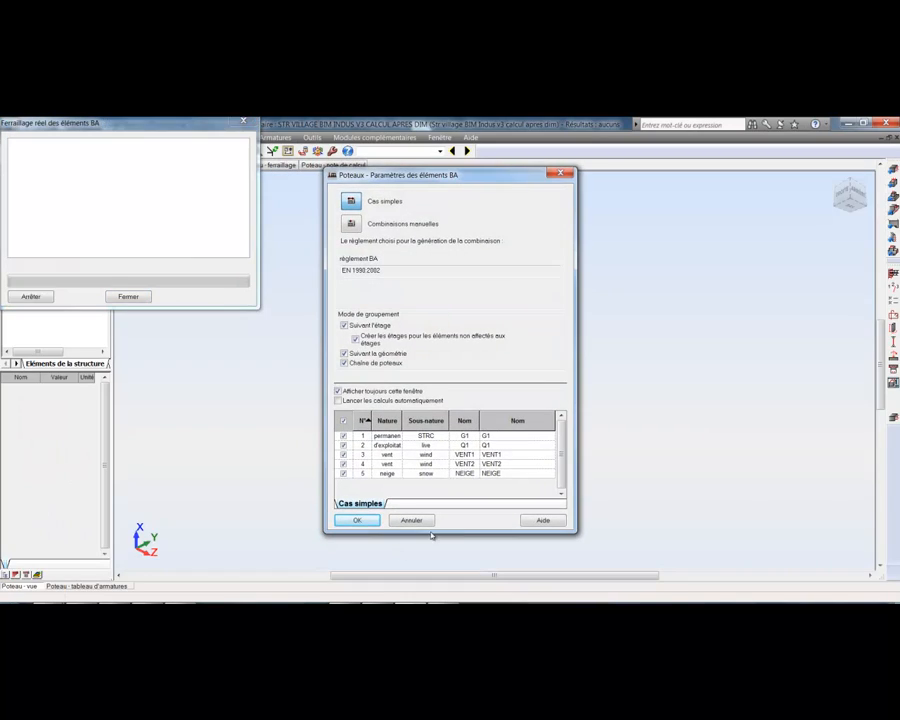
- Accept the column and beam import parameters based on Cas simples, reviewing the beam's supports before confirming
{"action": "left_click", "coordinate": [357, 520]}
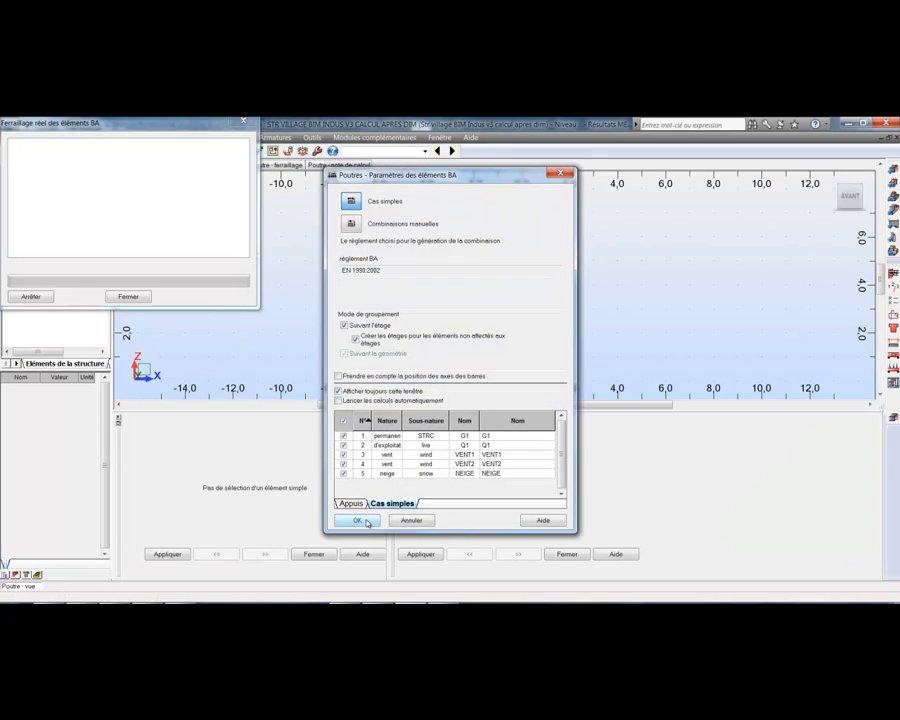
{"action": "left_click", "coordinate": [350, 504]}
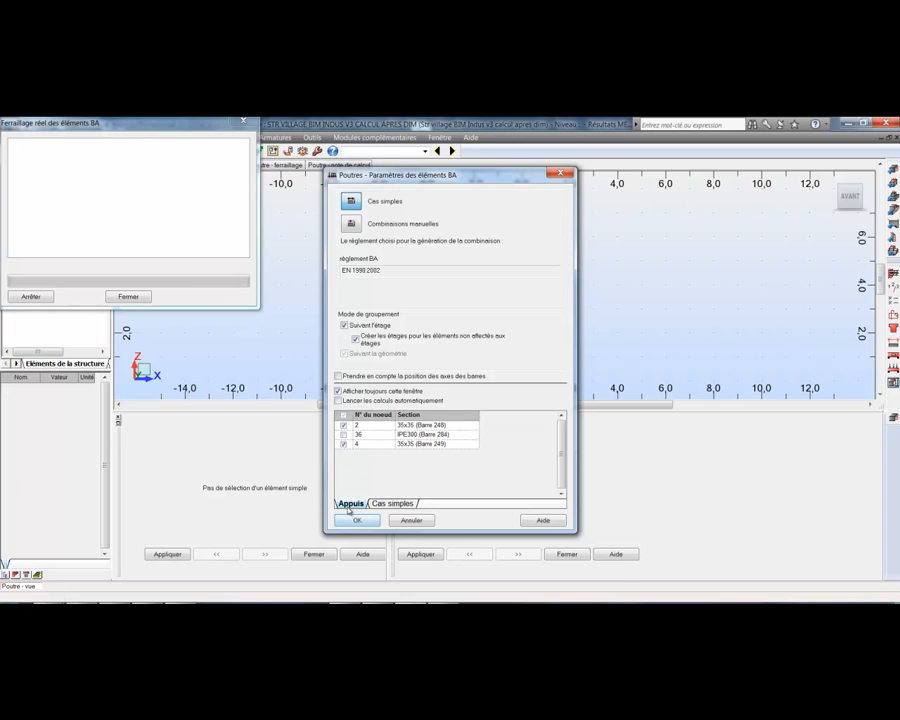
{"action": "left_click", "coordinate": [392, 503]}
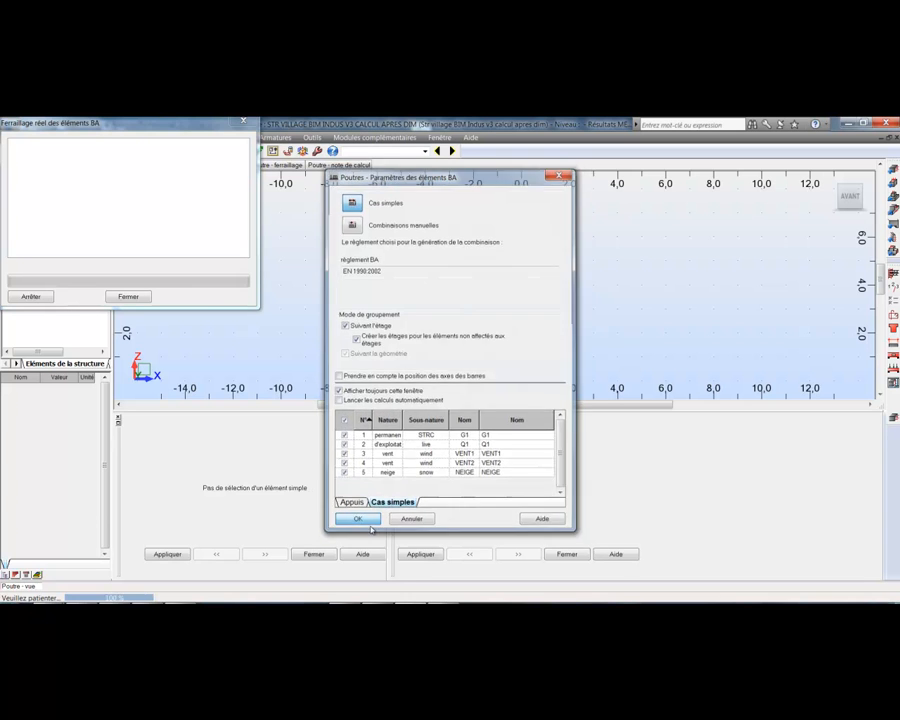
{"action": "left_click", "coordinate": [357, 520]}
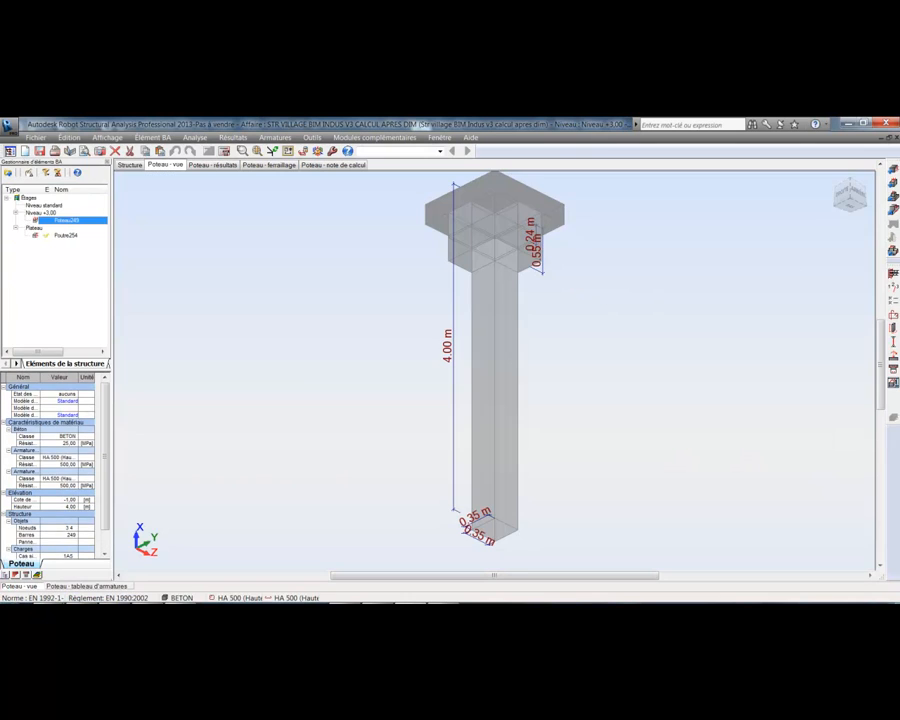
- Calculate the real reinforcement of column Poteau249 and display its rebar layout in section and elevation
{"action": "left_click", "coordinate": [224, 152]}
{"action": "left_click", "coordinate": [488, 416]}
{"action": "left_click", "coordinate": [212, 166]}
{"action": "left_click", "coordinate": [268, 166]}
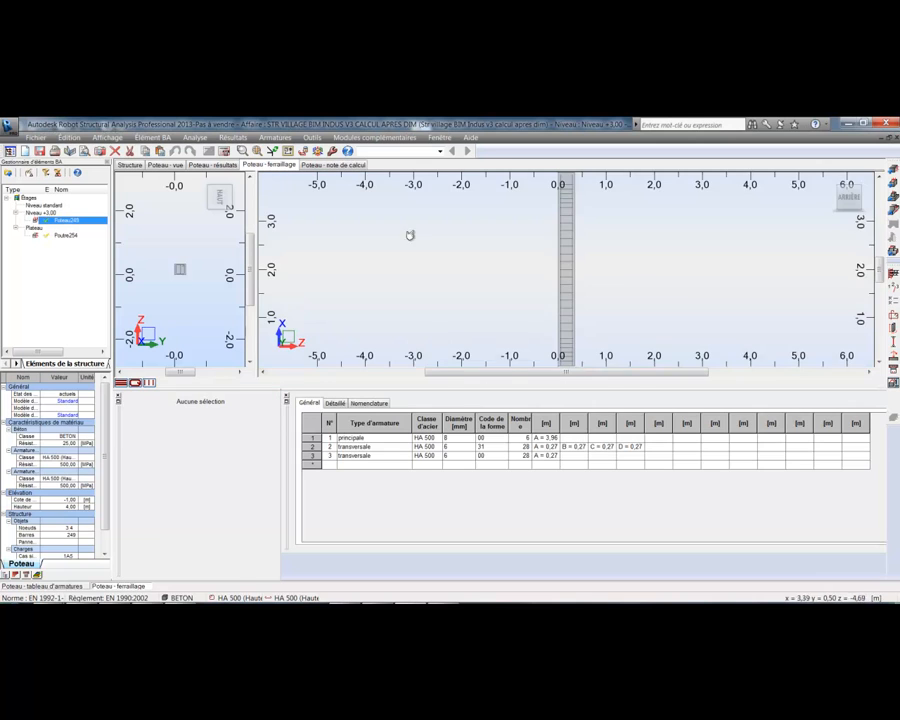
{"action": "scroll", "coordinate": [686, 280], "scroll_direction": "down", "scroll_amount": 3}
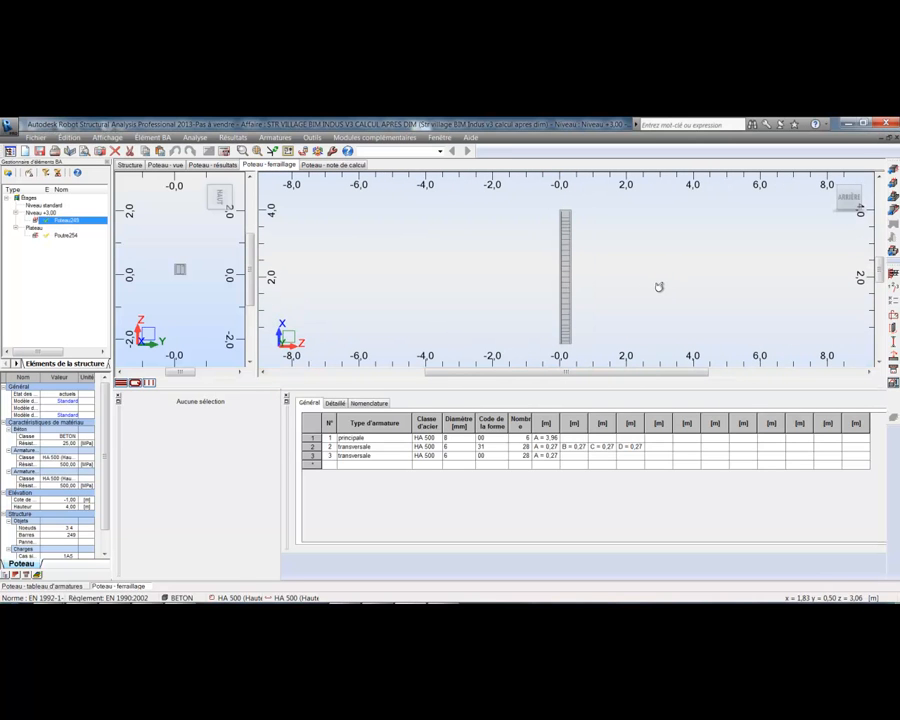
{"action": "scroll", "coordinate": [177, 270], "scroll_direction": "up", "scroll_amount": 2}
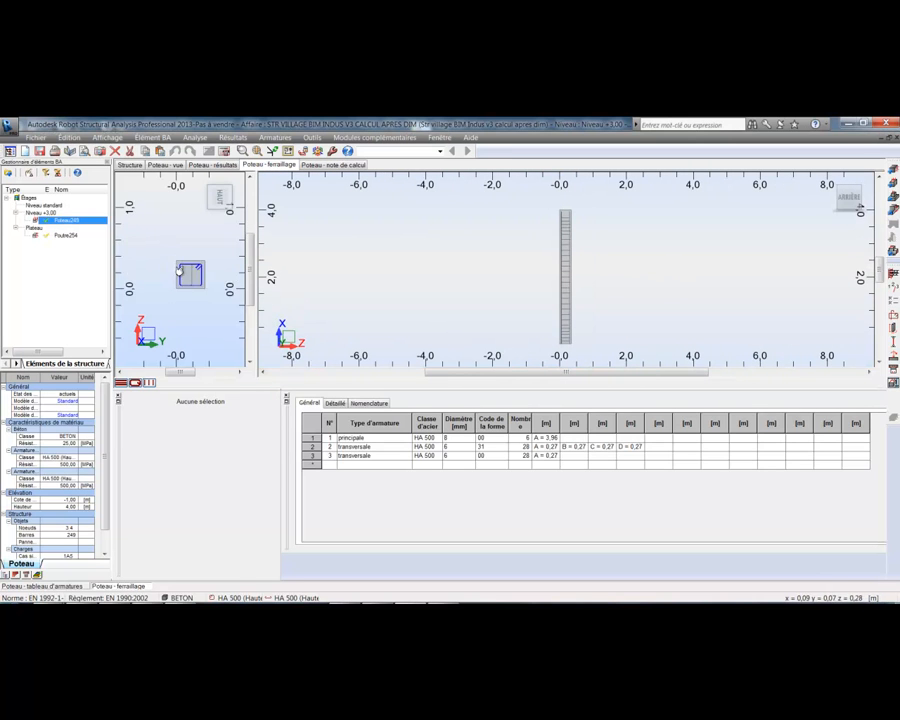
{"action": "scroll", "coordinate": [177, 270], "scroll_direction": "up", "scroll_amount": 3}
{"action": "left_click_drag", "start_coordinate": [652, 260], "coordinate": [828, 312]}
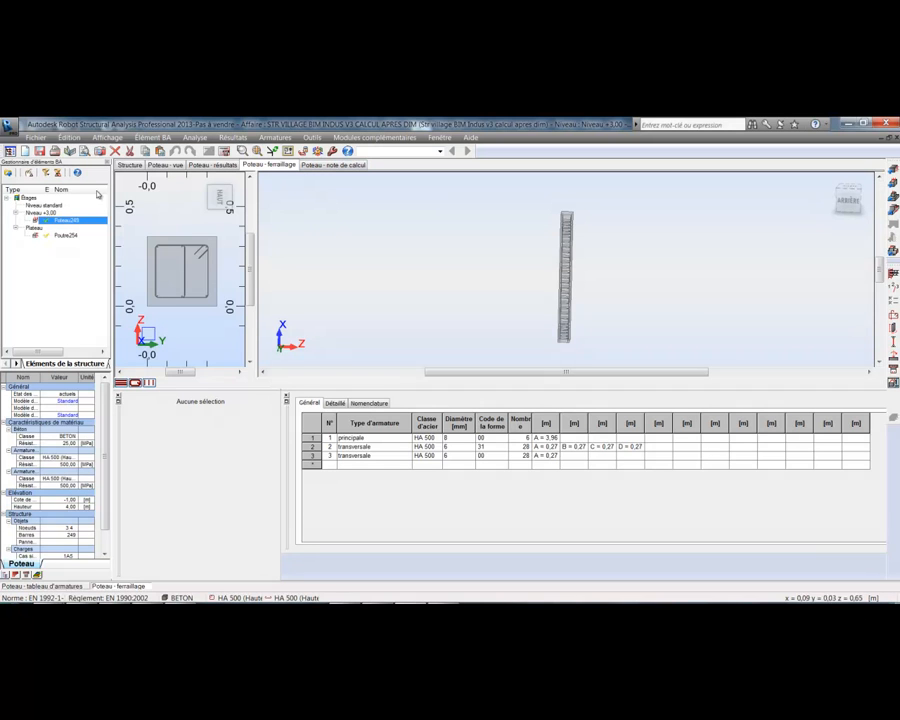
- Open beam Poutre254 and set its section height h to 60 cm
{"action": "double_click", "coordinate": [62, 236]}
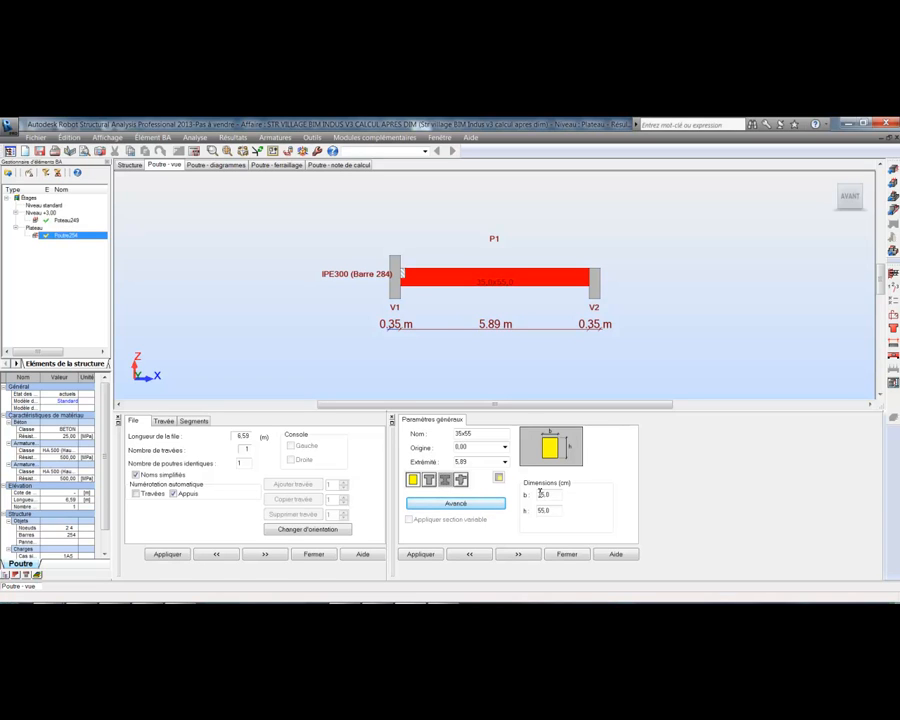
{"action": "double_click", "coordinate": [545, 495]}
{"action": "double_click", "coordinate": [544, 510]}
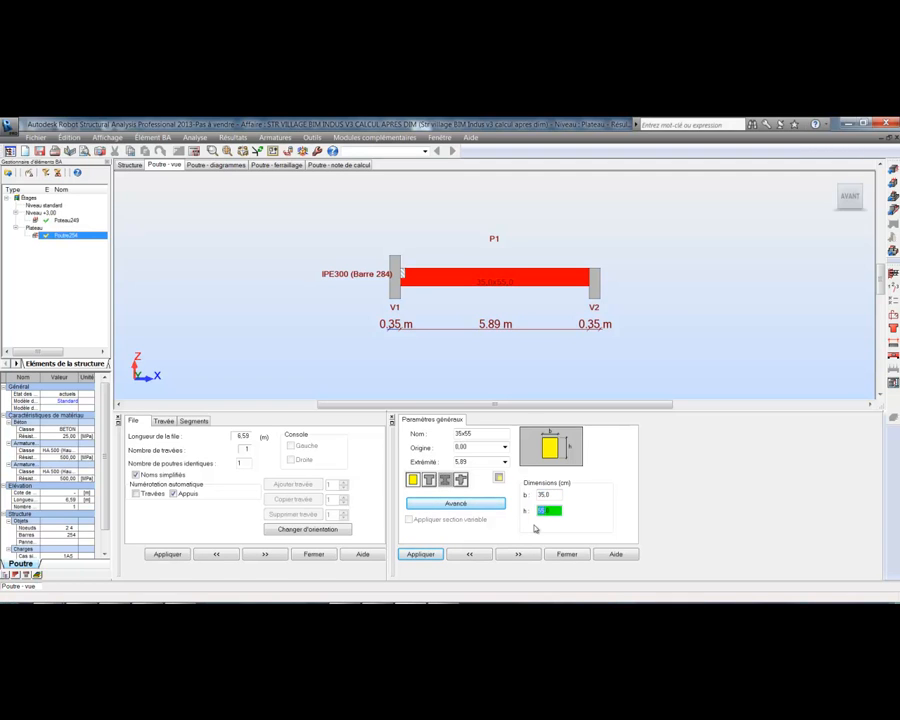
{"action": "left_click", "coordinate": [420, 556]}
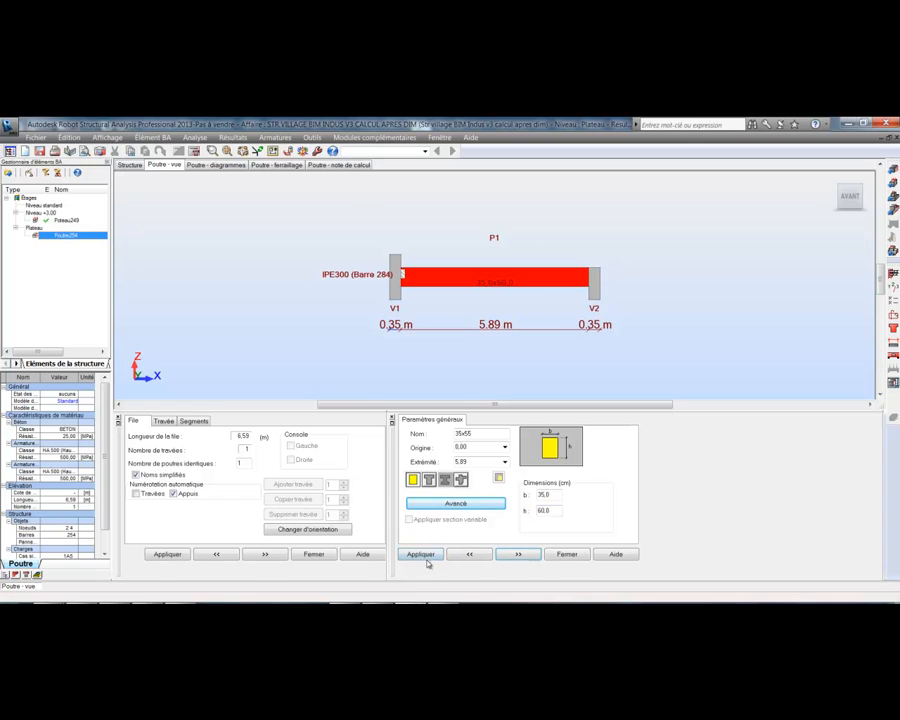
- Calculate the real reinforcement of beam Poutre254 and display its rebar layout
{"action": "left_click", "coordinate": [201, 166]}
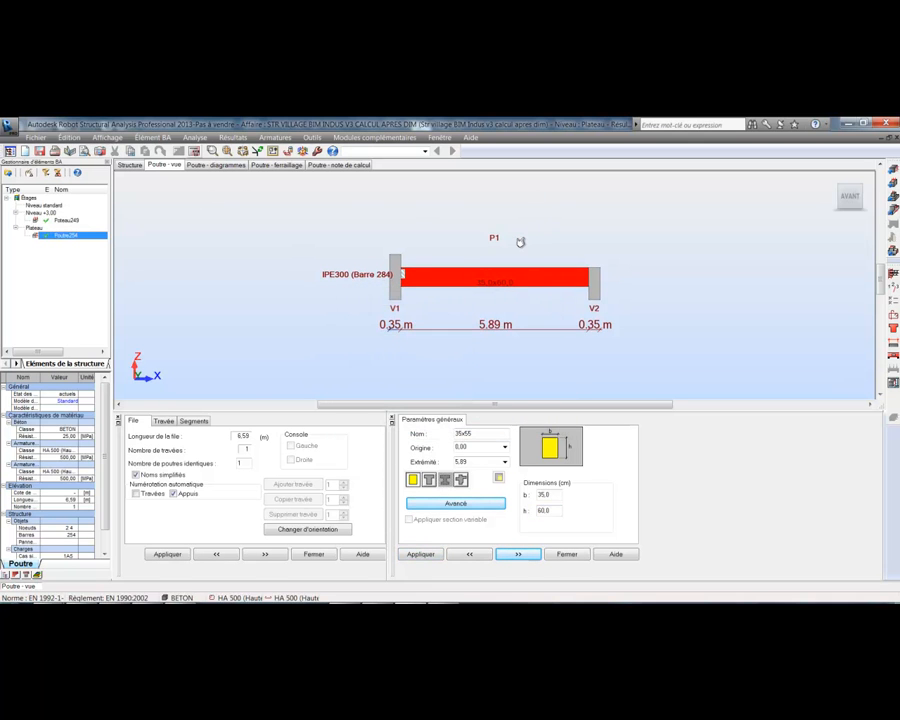
{"action": "left_click", "coordinate": [276, 164]}
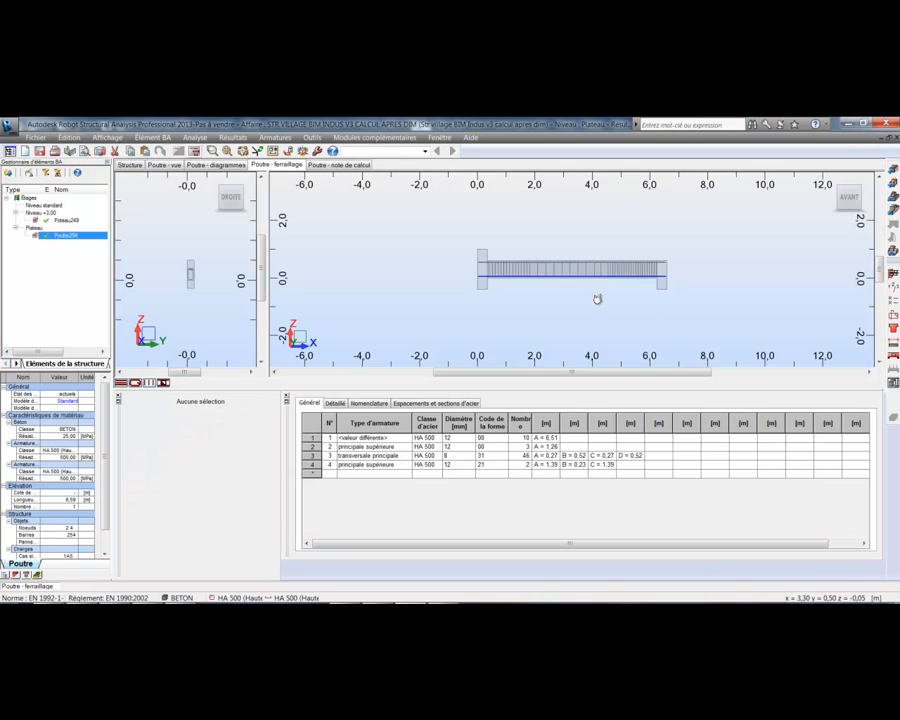
{"action": "scroll", "coordinate": [585, 309], "scroll_direction": "up", "scroll_amount": 3}
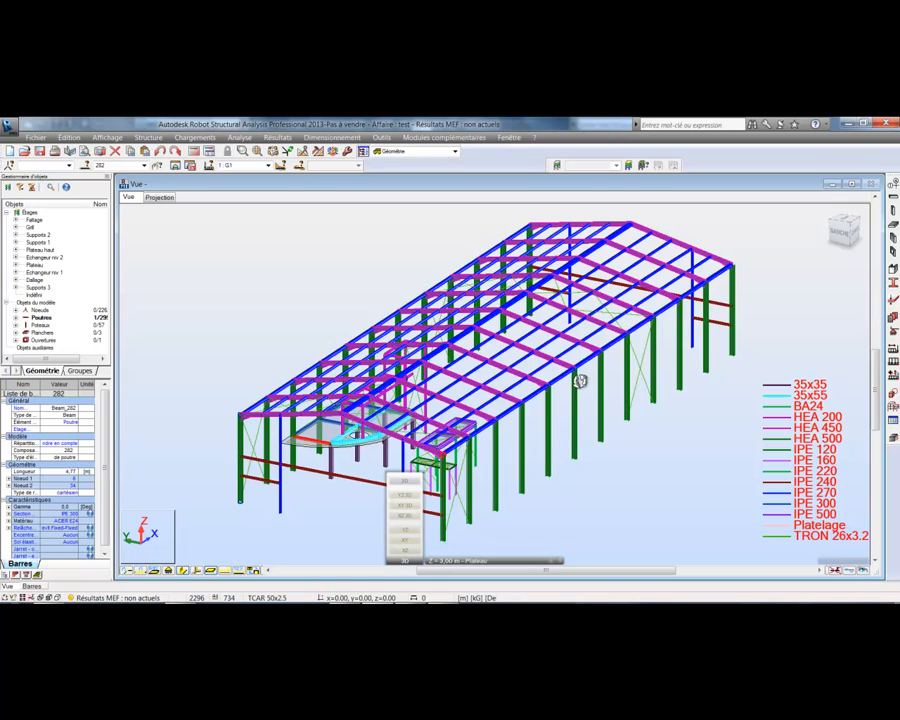
- Switch to AutoCAD Structural Detailing and bring in the building through the quick Robot model import (import rapide du modèle)
{"action": "middle_click_drag", "start_coordinate": [581, 381], "coordinate": [557, 373], "text": "shift"}
{"action": "scroll", "coordinate": [575, 378], "scroll_direction": "down", "scroll_amount": 1}
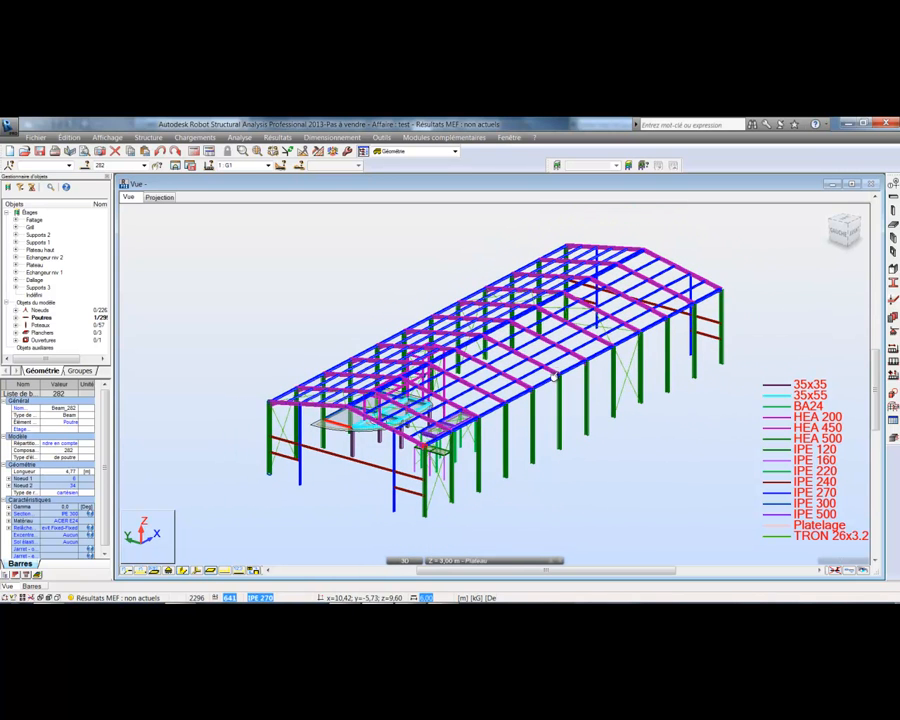
{"action": "left_click", "coordinate": [612, 530]}
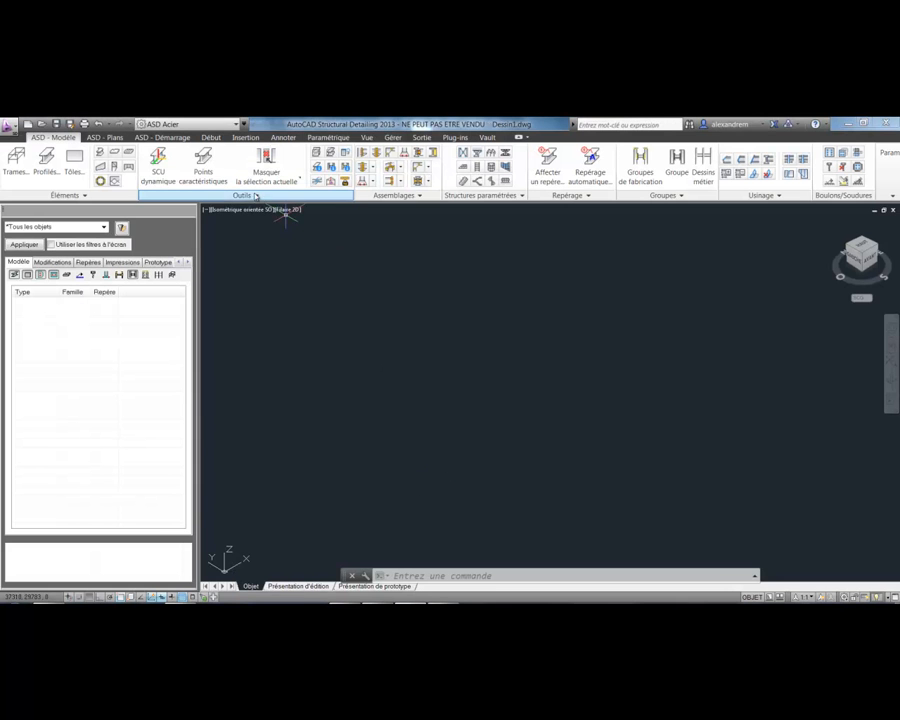
{"action": "left_click", "coordinate": [255, 196]}
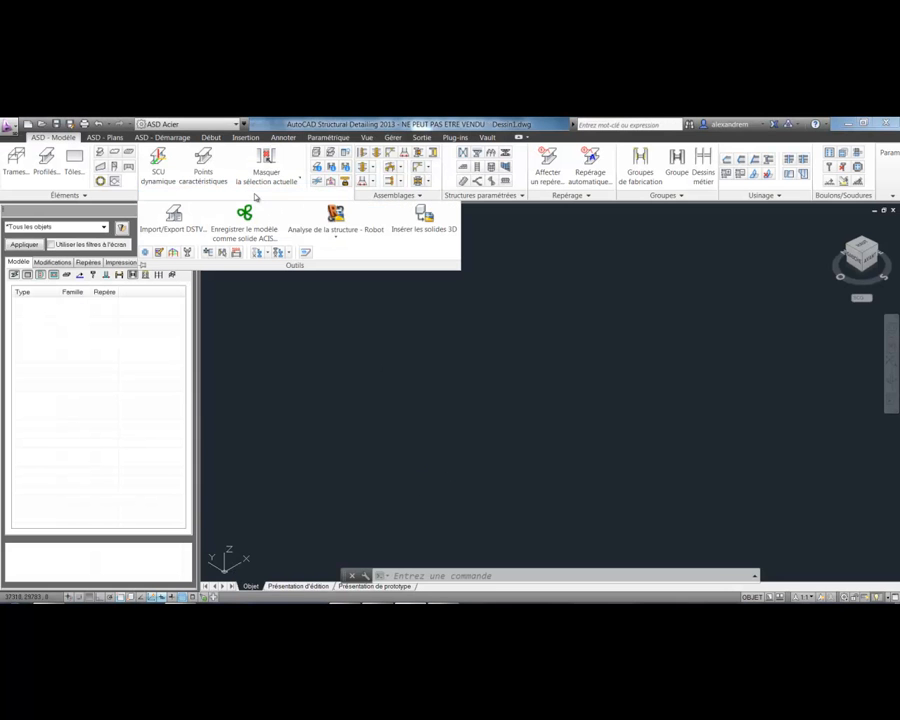
{"action": "left_click", "coordinate": [336, 234]}
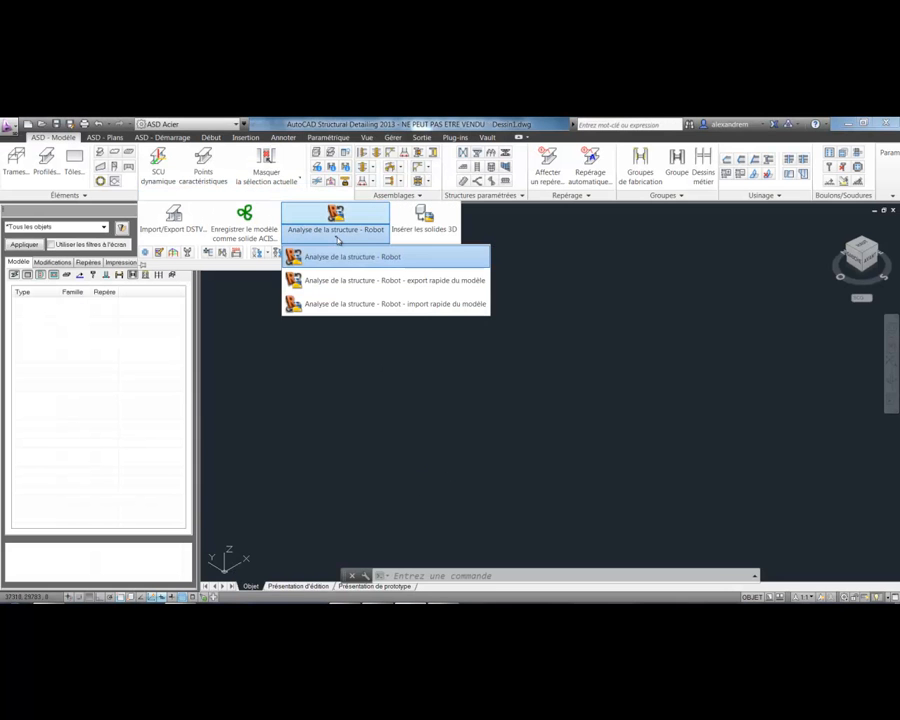
{"action": "left_click", "coordinate": [400, 305]}
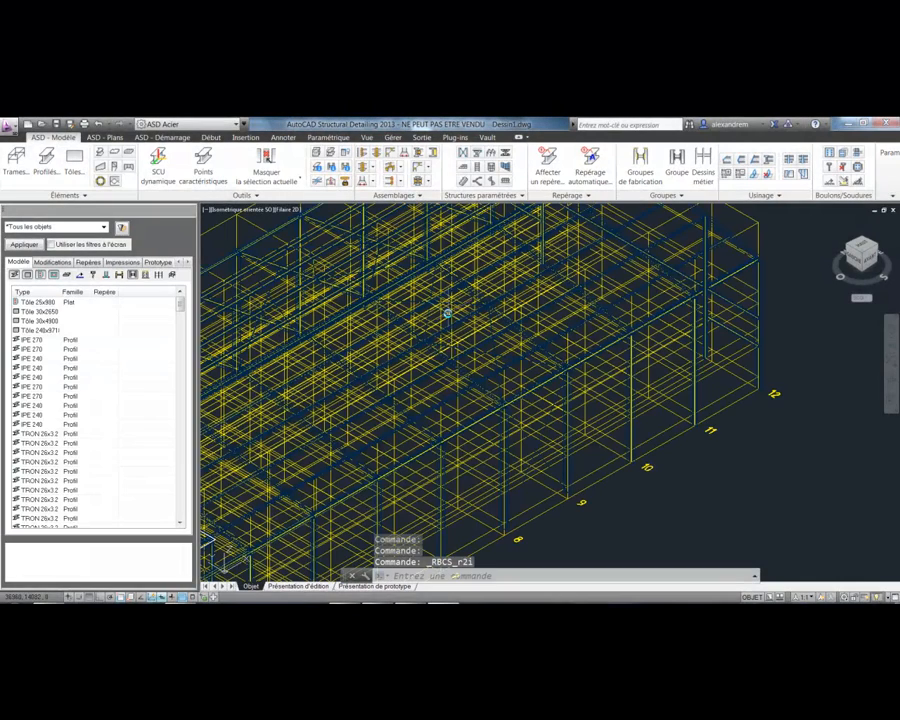
{"action": "scroll", "coordinate": [552, 401], "scroll_direction": "down", "scroll_amount": 5}
{"action": "middle_click_drag", "start_coordinate": [552, 401], "coordinate": [579, 371]}
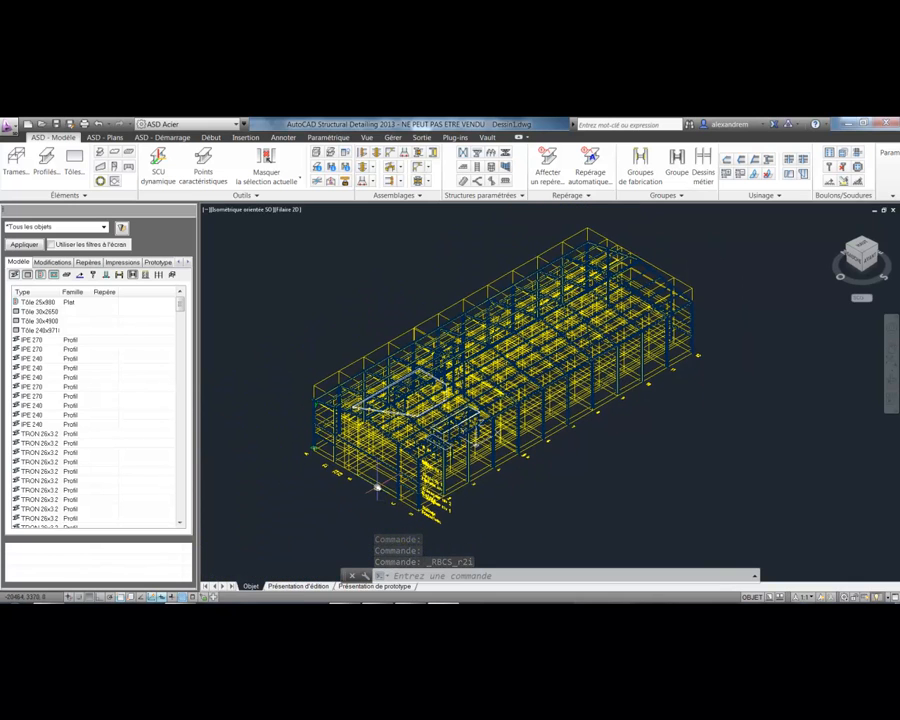
- Turn off the RbCS_Filaire layer to hide the imported wireframe grid
{"action": "left_click", "coordinate": [212, 137]}
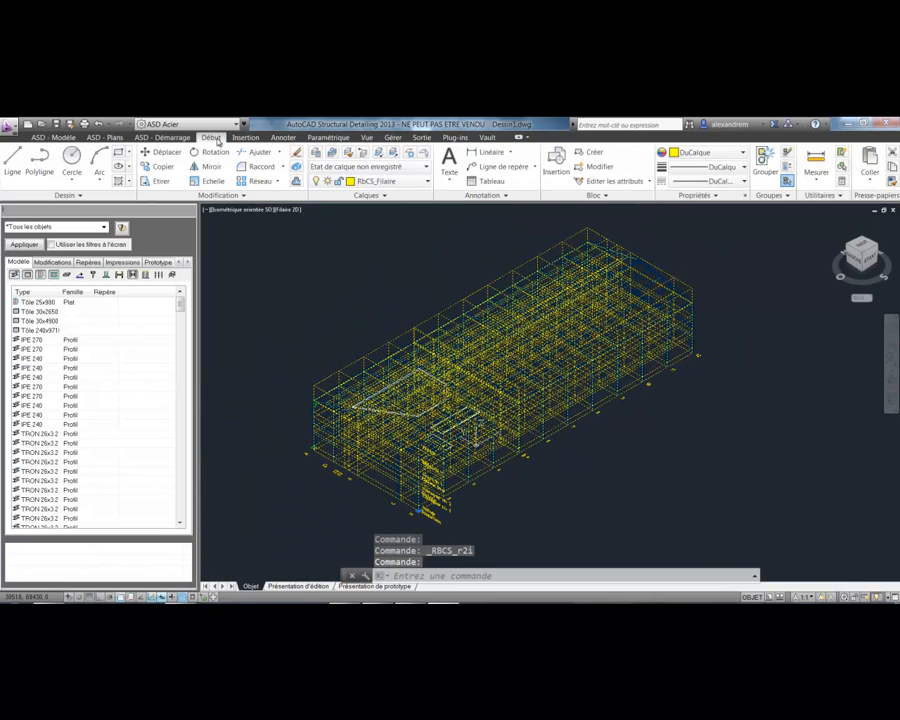
{"action": "left_click", "coordinate": [382, 181]}
{"action": "left_click", "coordinate": [318, 195]}
{"action": "scroll", "coordinate": [440, 310], "scroll_direction": "down", "scroll_amount": 2}
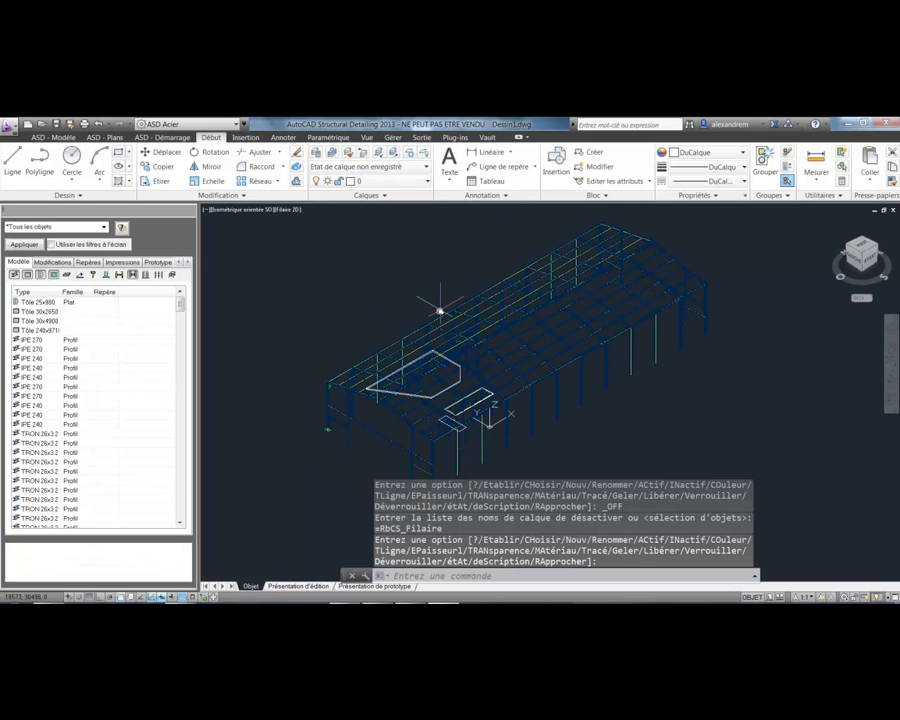
- Apply the Ombré visual style to the model and inspect the corner column's base plate up close
{"action": "left_click", "coordinate": [288, 210]}
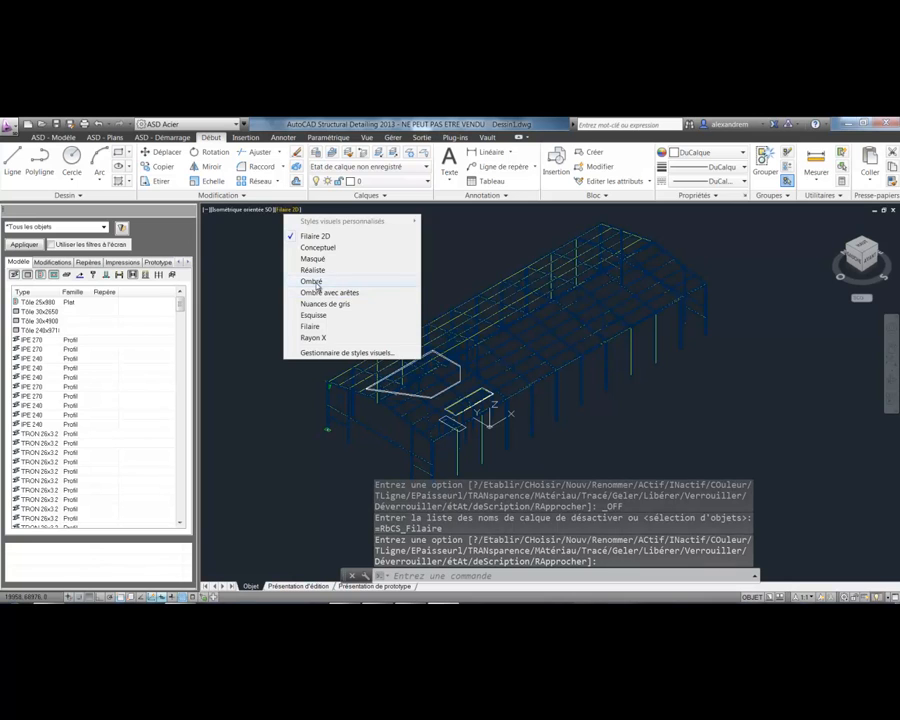
{"action": "left_click", "coordinate": [316, 283]}
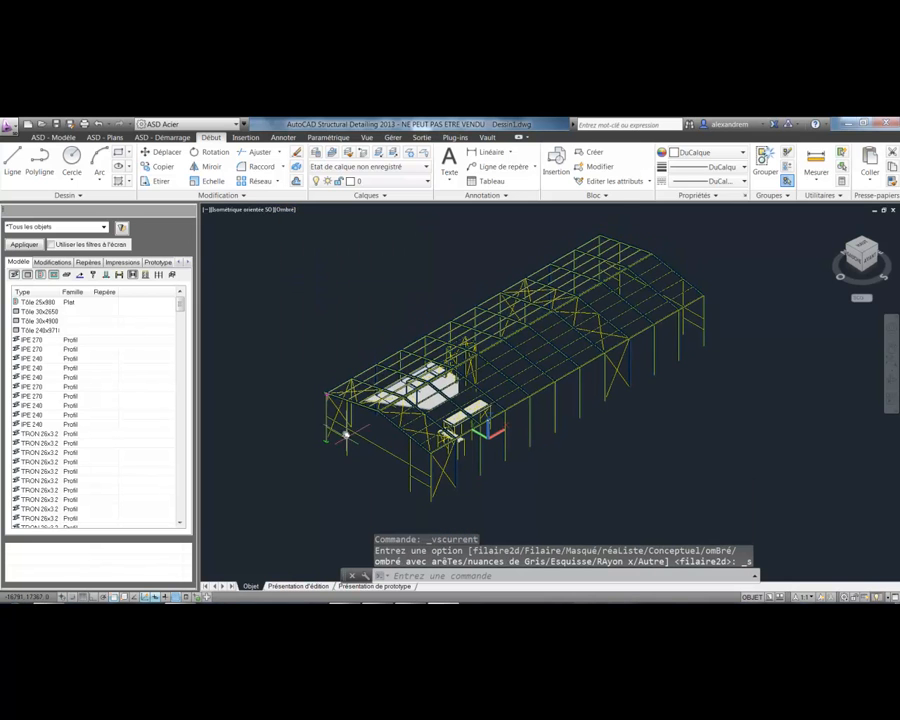
{"action": "scroll", "coordinate": [346, 436], "scroll_direction": "up", "scroll_amount": 8}
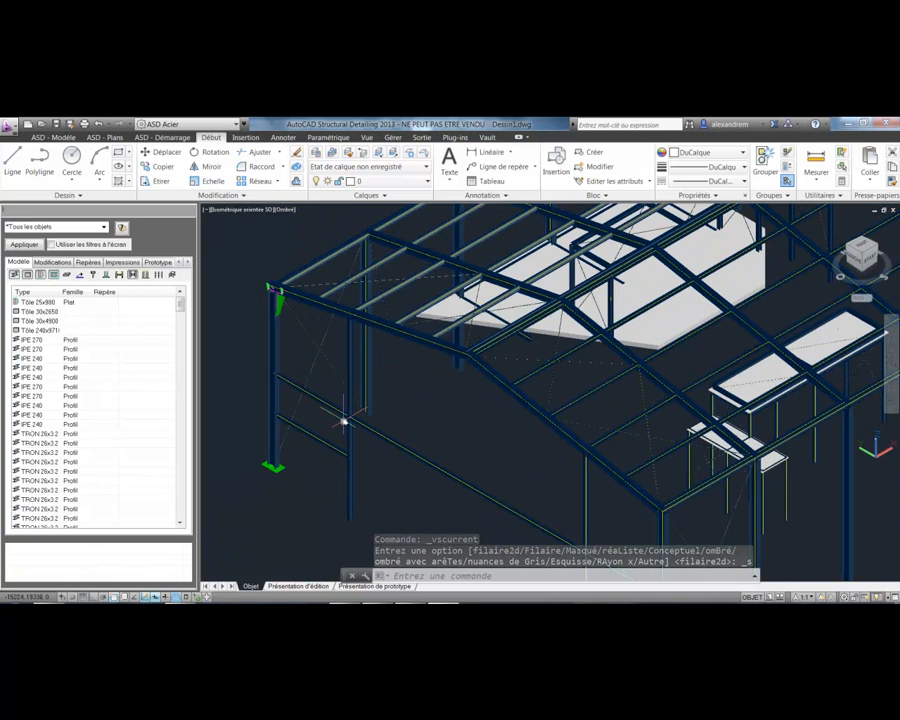
{"action": "left_click", "coordinate": [843, 572]}
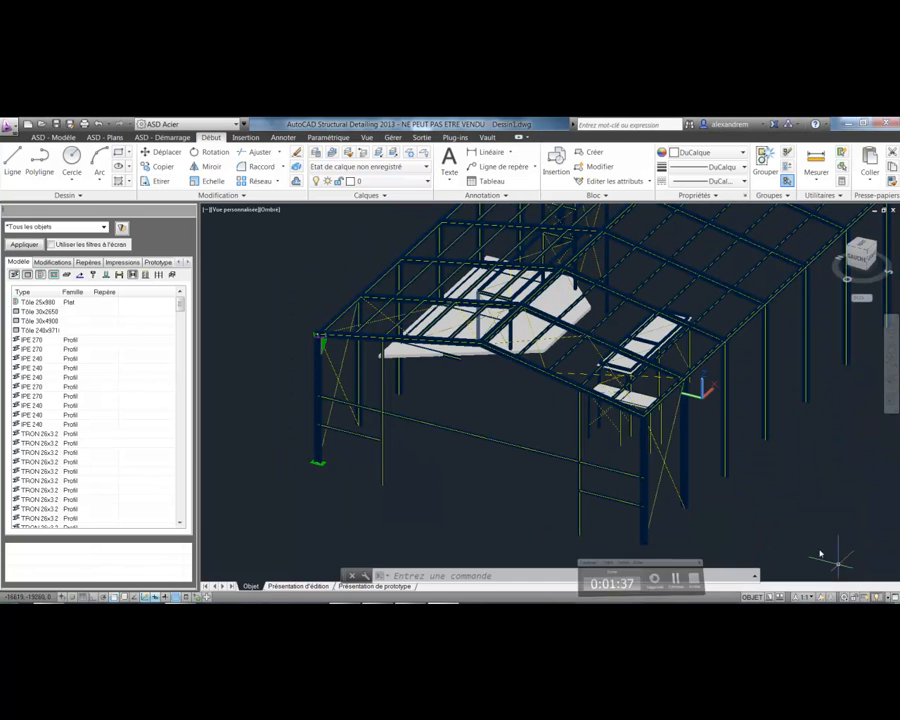
{"action": "scroll", "coordinate": [420, 464], "scroll_direction": "up", "scroll_amount": 10}
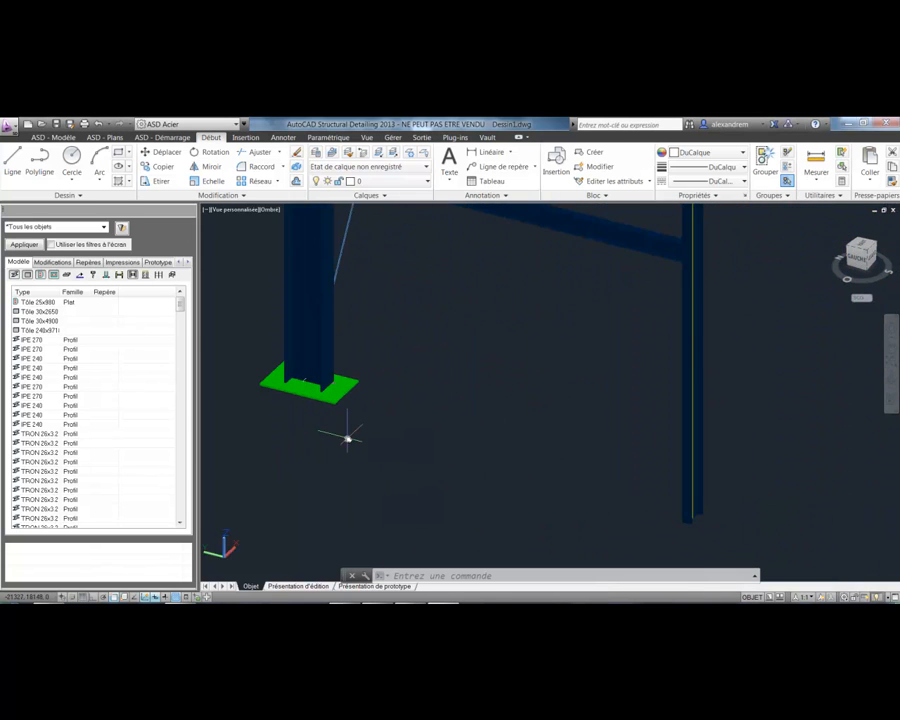
{"action": "scroll", "coordinate": [348, 439], "scroll_direction": "up", "scroll_amount": 4}
{"action": "middle_click_drag", "start_coordinate": [348, 439], "coordinate": [464, 510]}
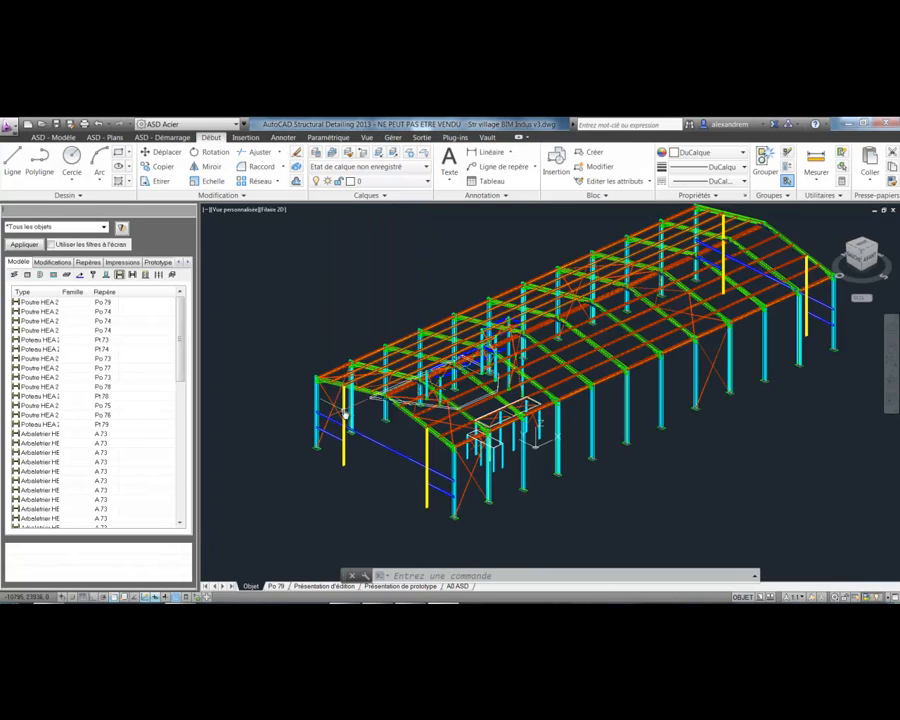
- Switch the 3D model's display from 2D wireframe to the Ombré visual style
{"action": "scroll", "coordinate": [352, 402], "scroll_direction": "up", "scroll_amount": 5}
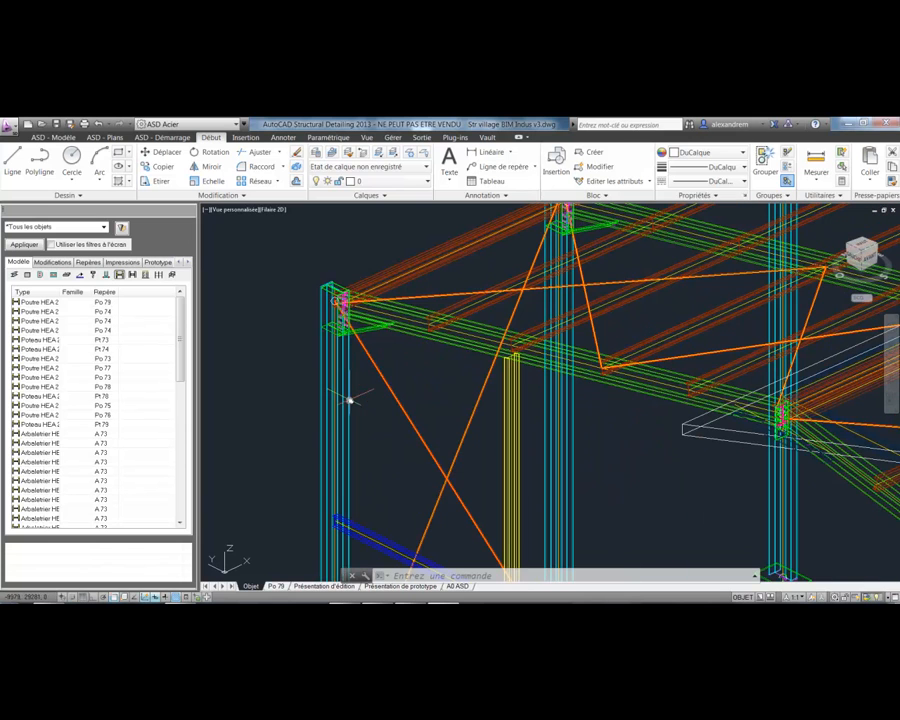
{"action": "left_click", "coordinate": [272, 211]}
{"action": "left_click", "coordinate": [449, 377]}
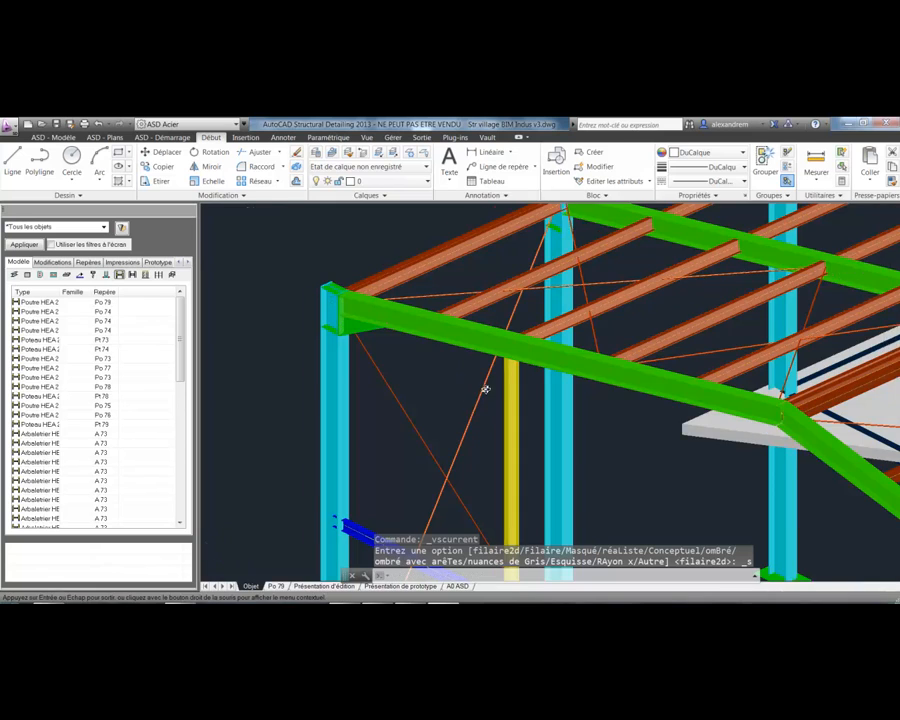
- Open the bracing connection at the raised platform's central gusset for modification and review its gusset, diagonal, weld, tube, eccentricity and tie-rod parameters
{"action": "scroll", "coordinate": [494, 384], "scroll_direction": "down", "scroll_amount": 6}
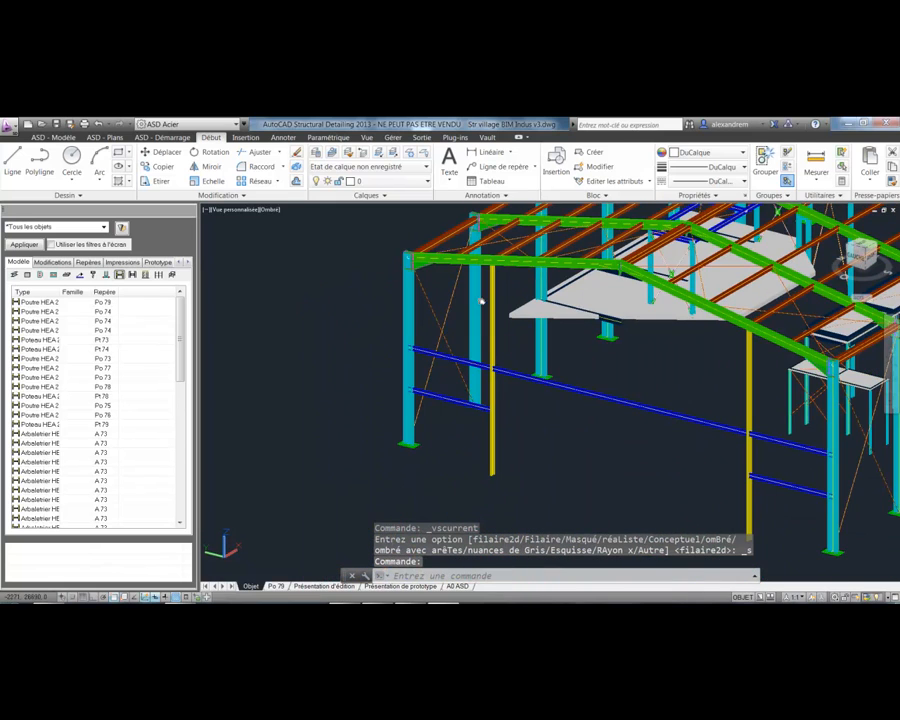
{"action": "middle_click_drag", "start_coordinate": [542, 398], "coordinate": [484, 376], "text": "shift"}
{"action": "scroll", "coordinate": [484, 376], "scroll_direction": "up", "scroll_amount": 5}
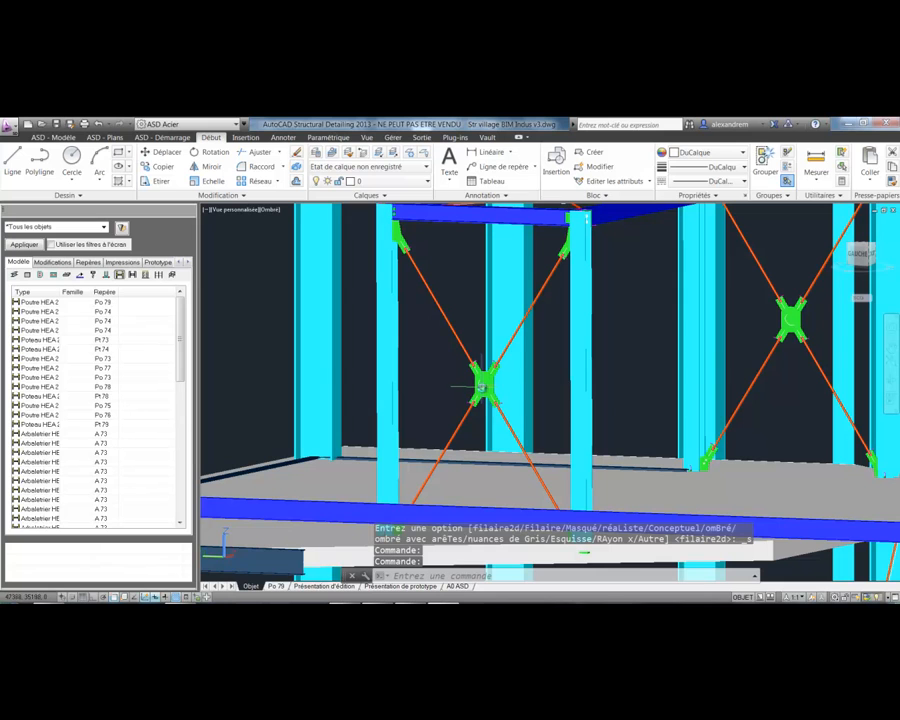
{"action": "left_click", "coordinate": [483, 385]}
{"action": "right_click", "coordinate": [486, 386]}
{"action": "left_click", "coordinate": [525, 463]}
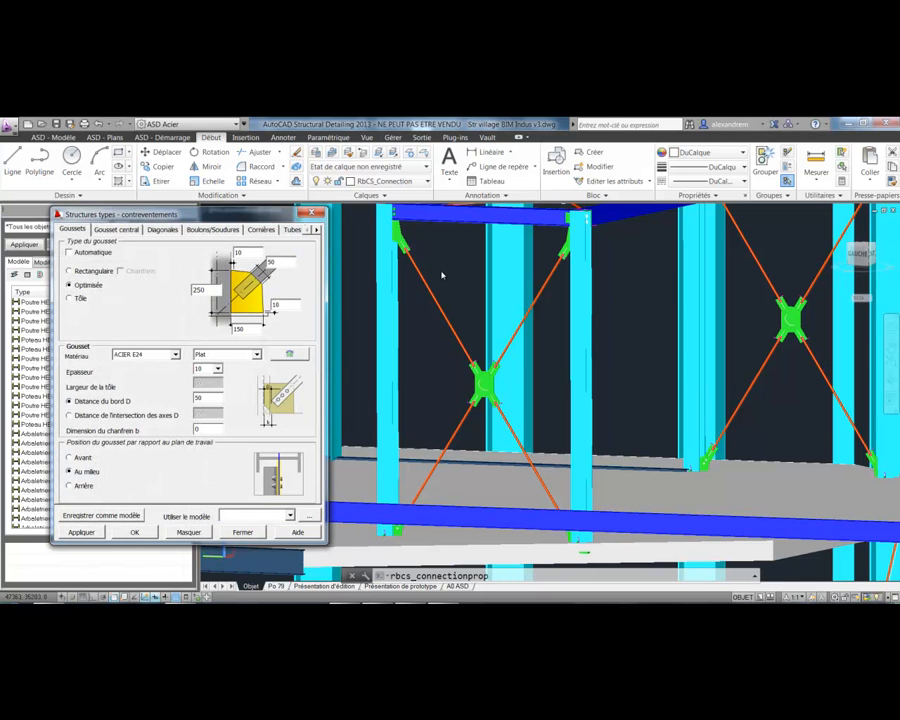
{"action": "left_click", "coordinate": [117, 230]}
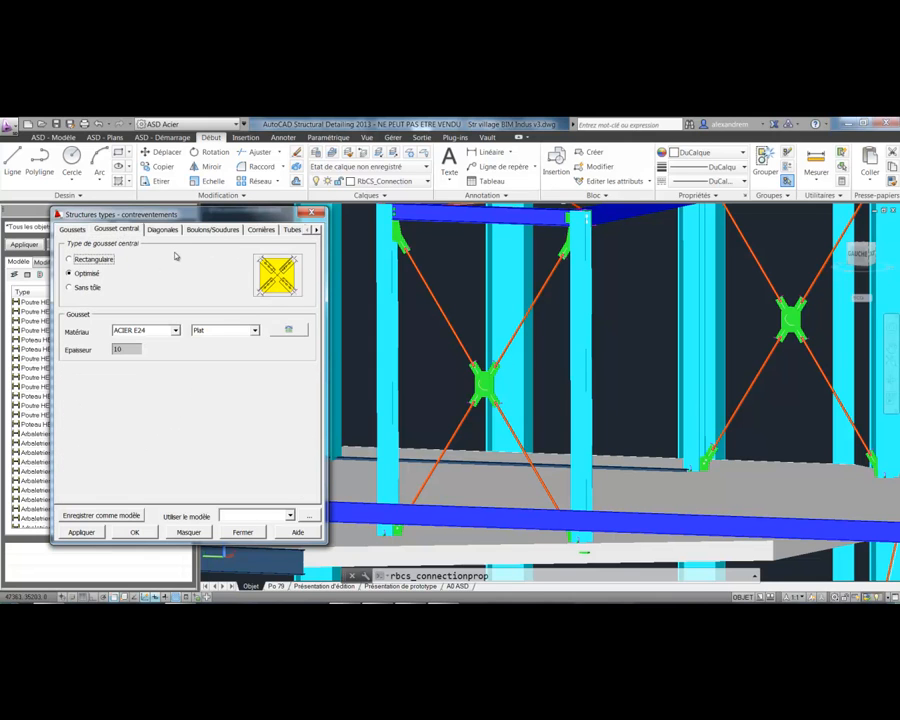
{"action": "left_click", "coordinate": [163, 231]}
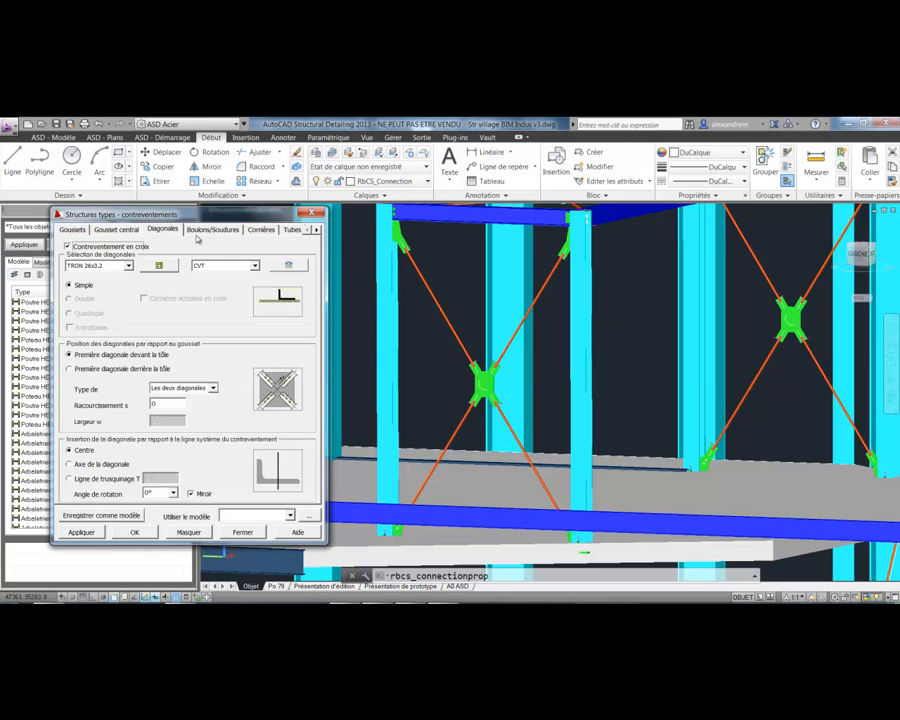
{"action": "left_click", "coordinate": [211, 231]}
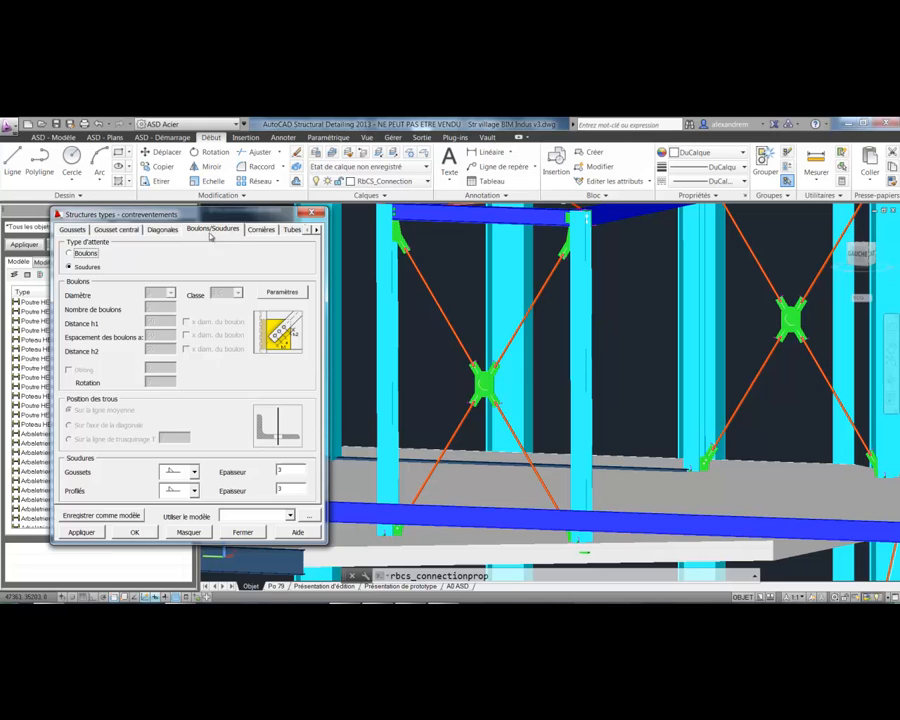
{"action": "left_click", "coordinate": [261, 231]}
{"action": "left_click", "coordinate": [290, 231]}
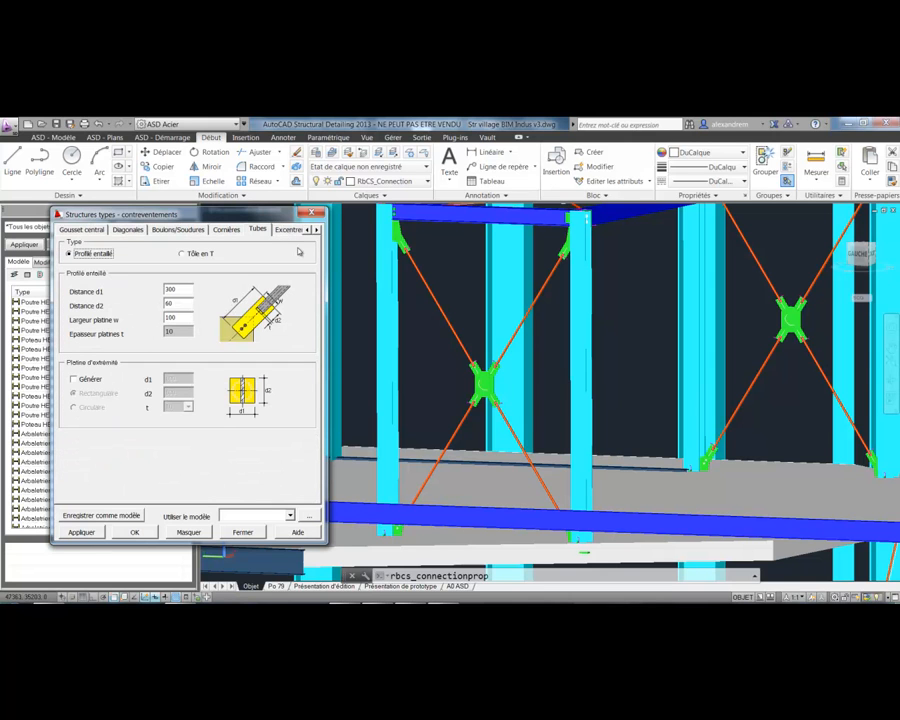
{"action": "left_click", "coordinate": [290, 231]}
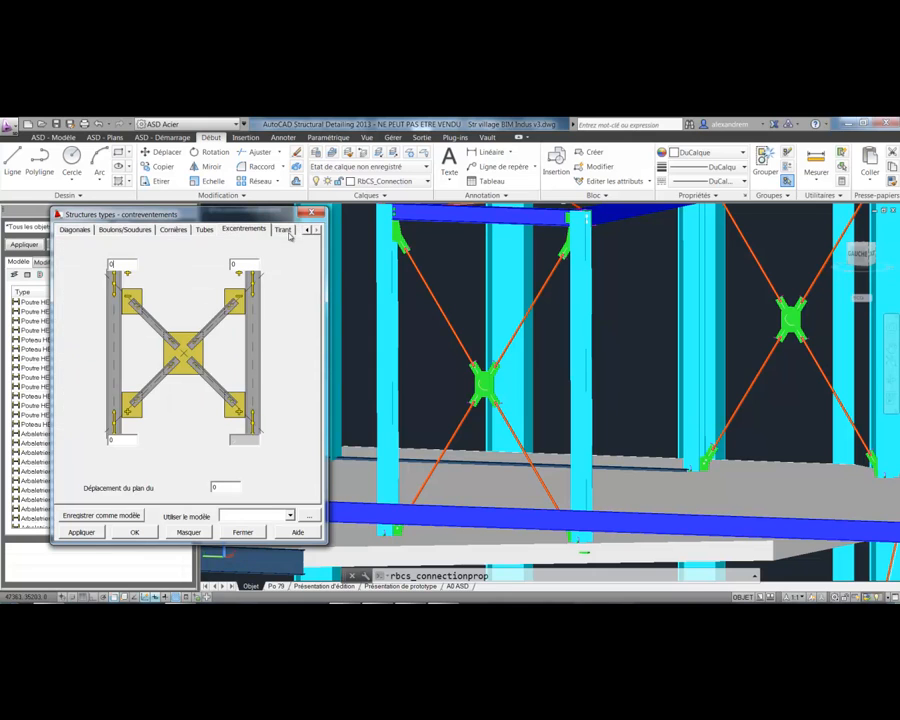
{"action": "left_click", "coordinate": [289, 232]}
- Apply the saved cvt template to the bracing connection and accept its definition
{"action": "left_click", "coordinate": [290, 516]}
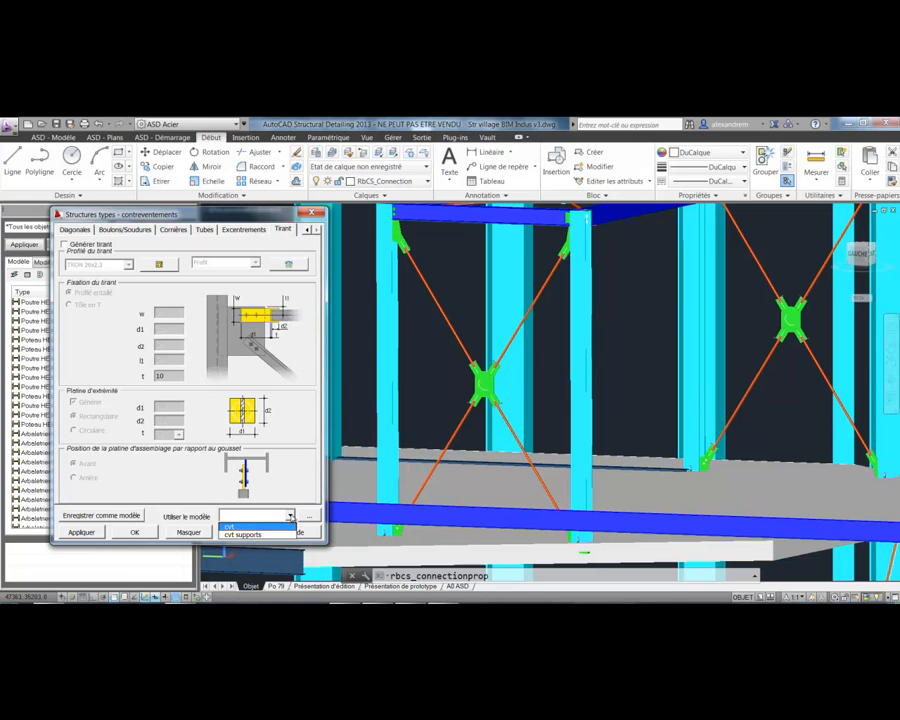
{"action": "left_click", "coordinate": [240, 526]}
{"action": "left_click", "coordinate": [134, 532]}
- Open the haunched beam-to-column end-plate connection of the platform's support frame for modification
{"action": "scroll", "coordinate": [424, 390], "scroll_direction": "down", "scroll_amount": 5}
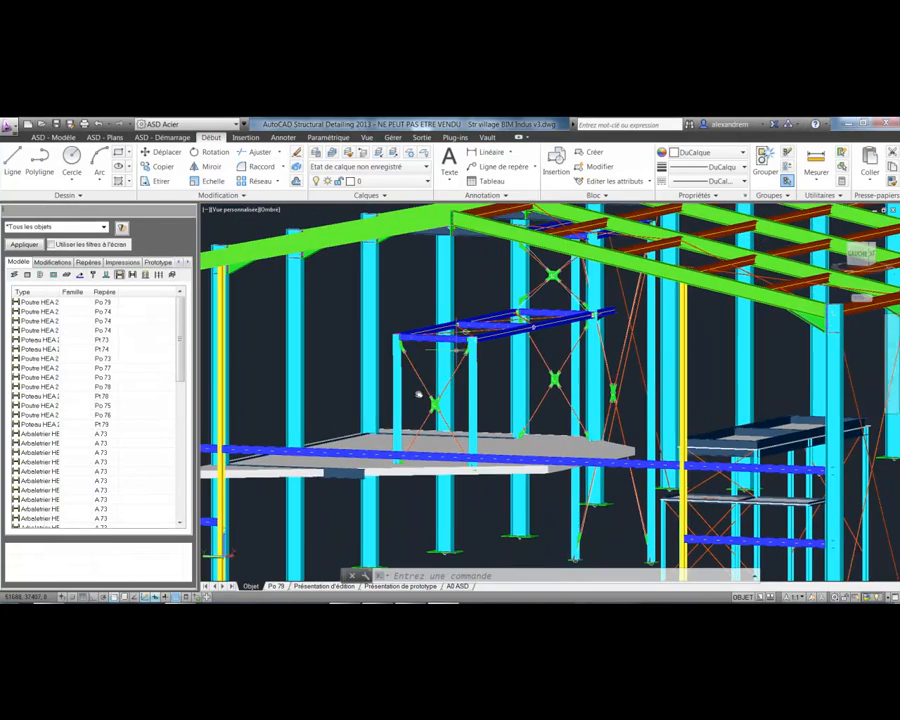
{"action": "scroll", "coordinate": [605, 320], "scroll_direction": "up", "scroll_amount": 8}
{"action": "middle_click_drag", "start_coordinate": [607, 327], "coordinate": [468, 331], "text": "shift"}
{"action": "middle_click_drag", "start_coordinate": [554, 352], "coordinate": [516, 336], "text": "shift"}
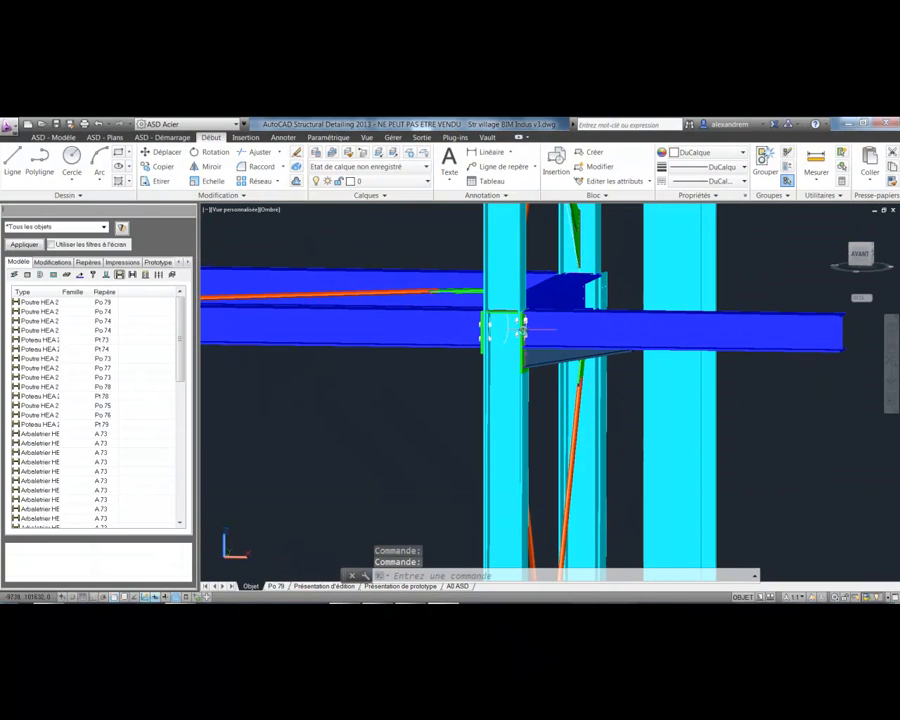
{"action": "scroll", "coordinate": [520, 331], "scroll_direction": "up", "scroll_amount": 4}
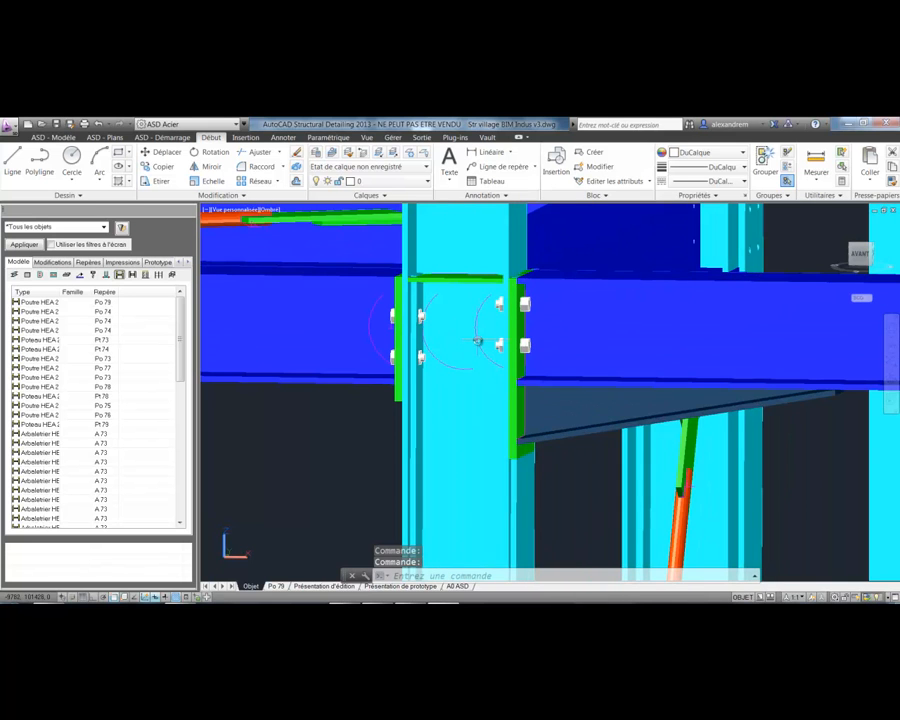
{"action": "left_click", "coordinate": [477, 341]}
{"action": "right_click", "coordinate": [477, 341]}
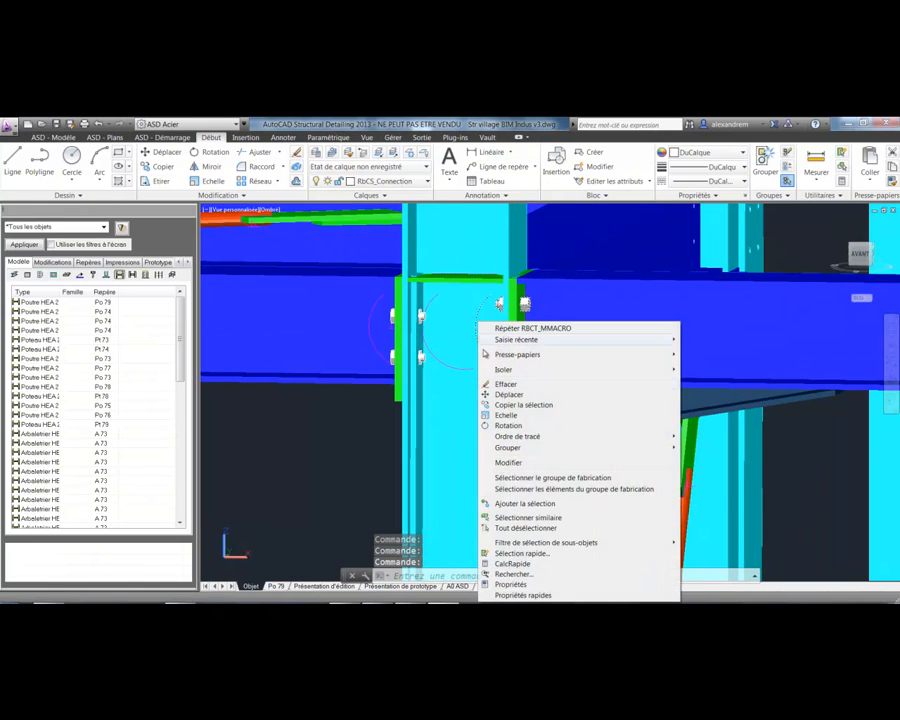
{"action": "left_click", "coordinate": [506, 465]}
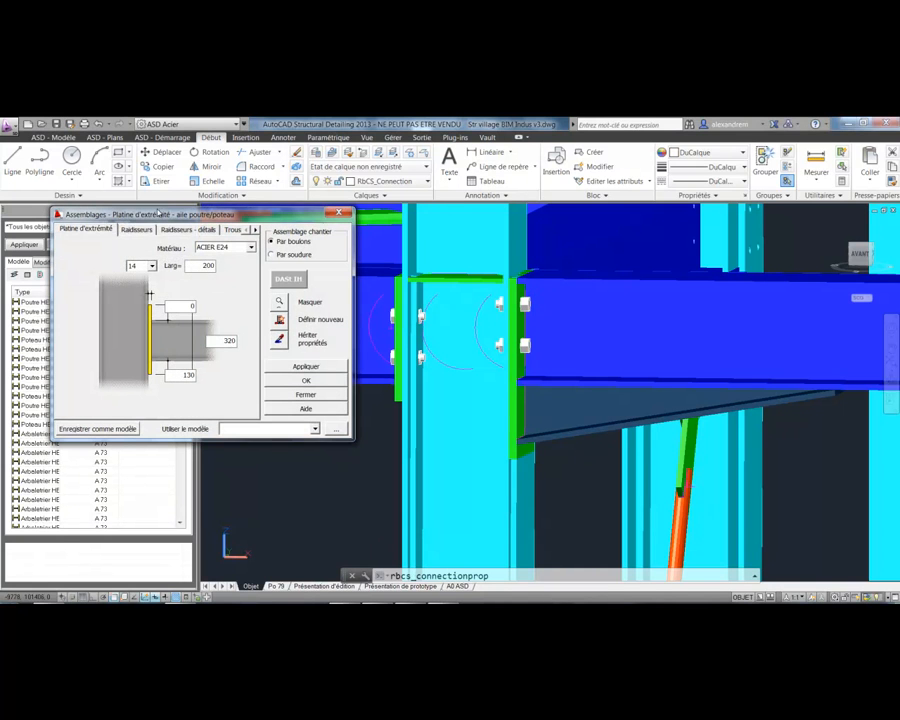
- Review the end-plate connection's stiffener, stiffener detail, hole and bolt, and weld parameters, then close it without changes
{"action": "left_click", "coordinate": [137, 229]}
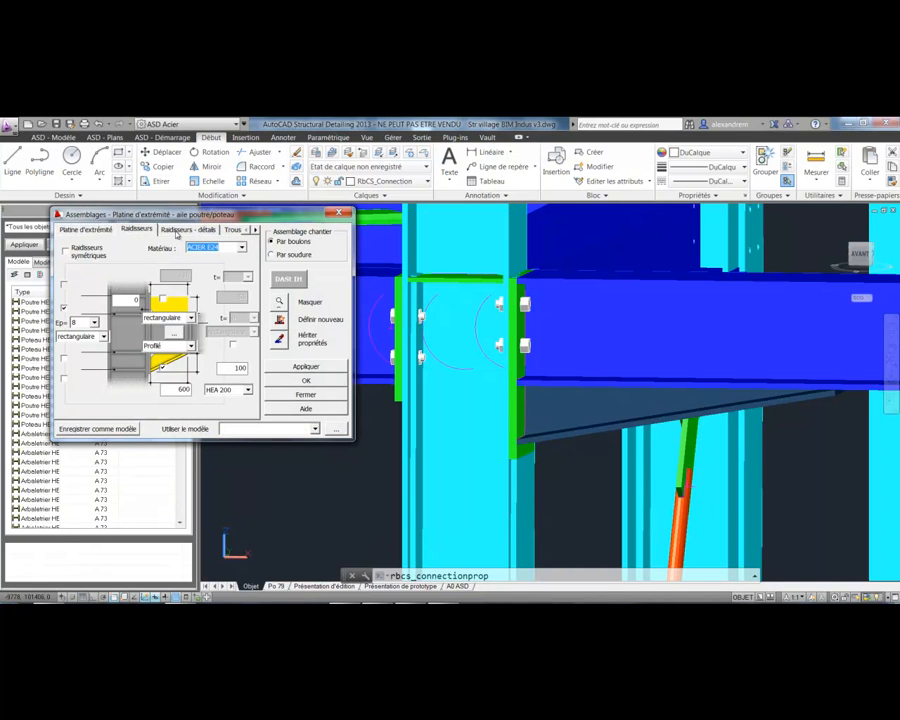
{"action": "left_click", "coordinate": [170, 235]}
{"action": "left_click", "coordinate": [255, 230]}
{"action": "left_click", "coordinate": [195, 232]}
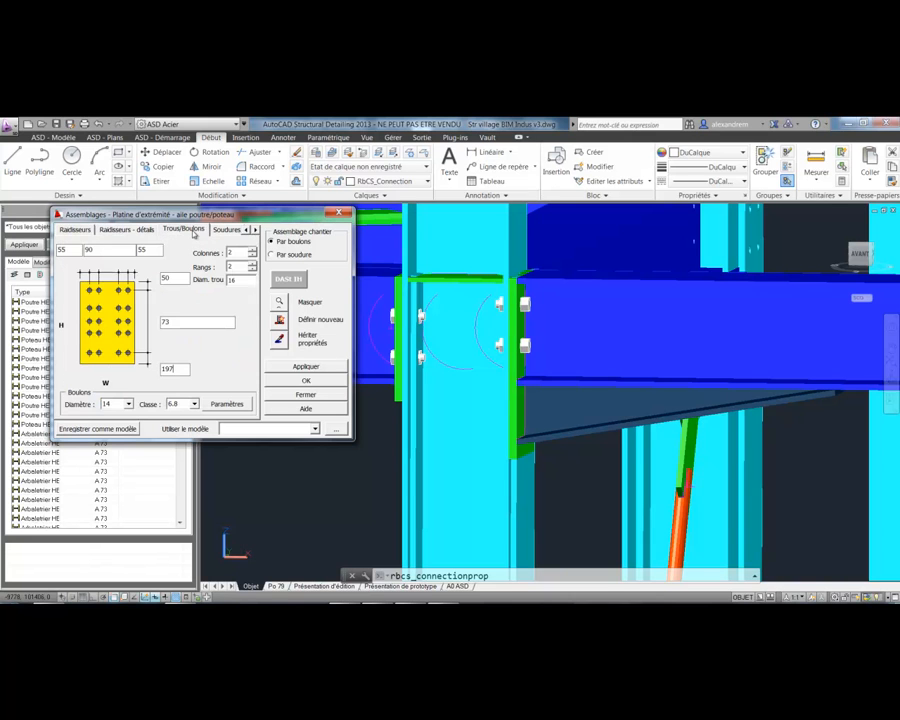
{"action": "left_click", "coordinate": [257, 231]}
{"action": "left_click", "coordinate": [186, 229]}
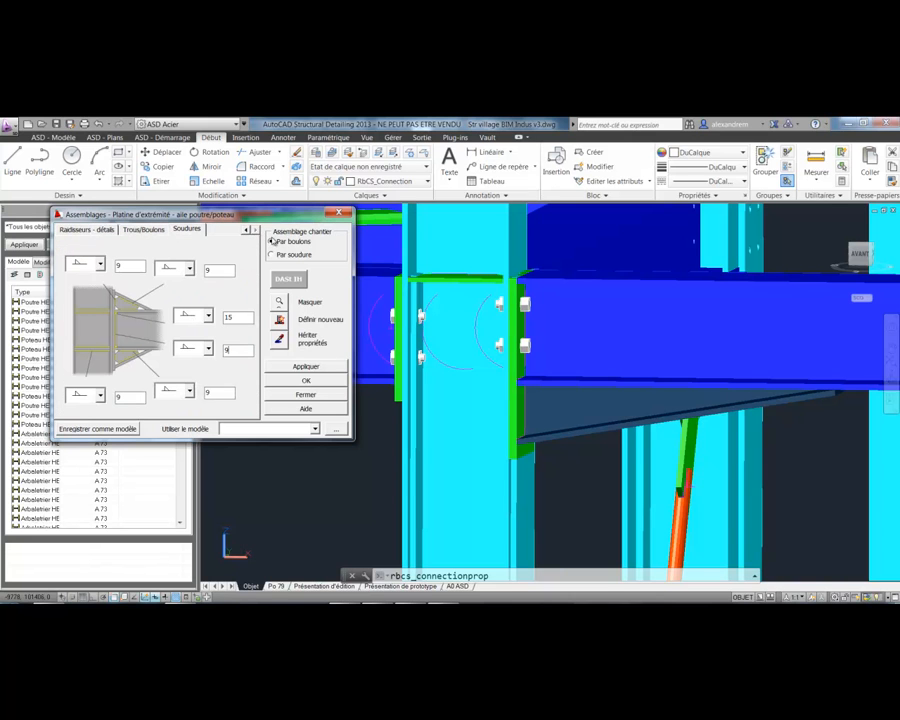
{"action": "left_click", "coordinate": [339, 214]}
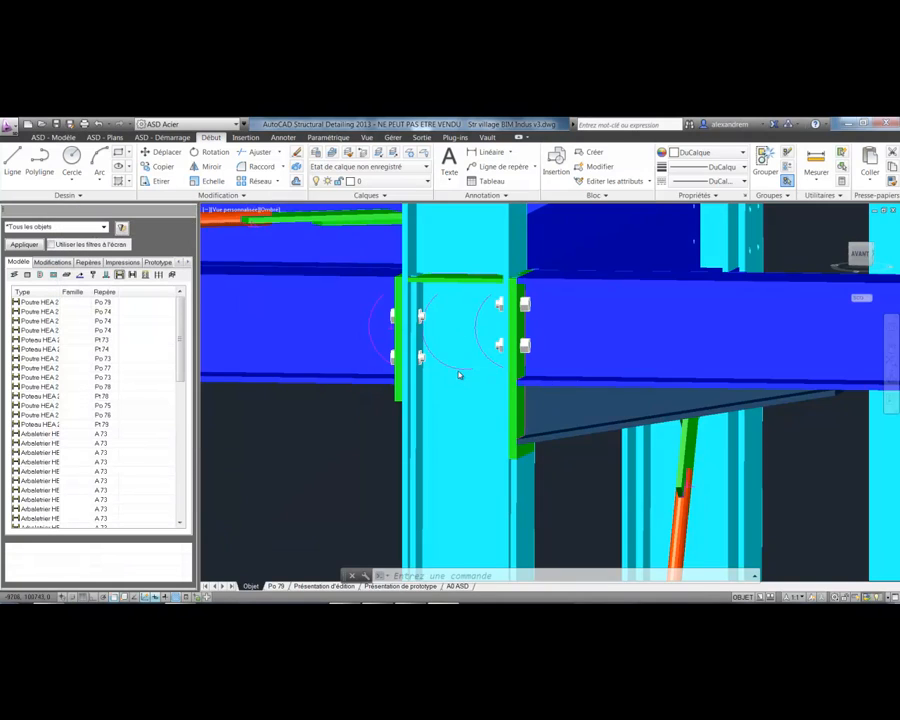
- View the whole building in 3D, then open the A0 ASD layout and examine its isometric drawing at the gable corner
{"action": "scroll", "coordinate": [456, 366], "scroll_direction": "down", "scroll_amount": 8}
{"action": "scroll", "coordinate": [455, 366], "scroll_direction": "down", "scroll_amount": 6}
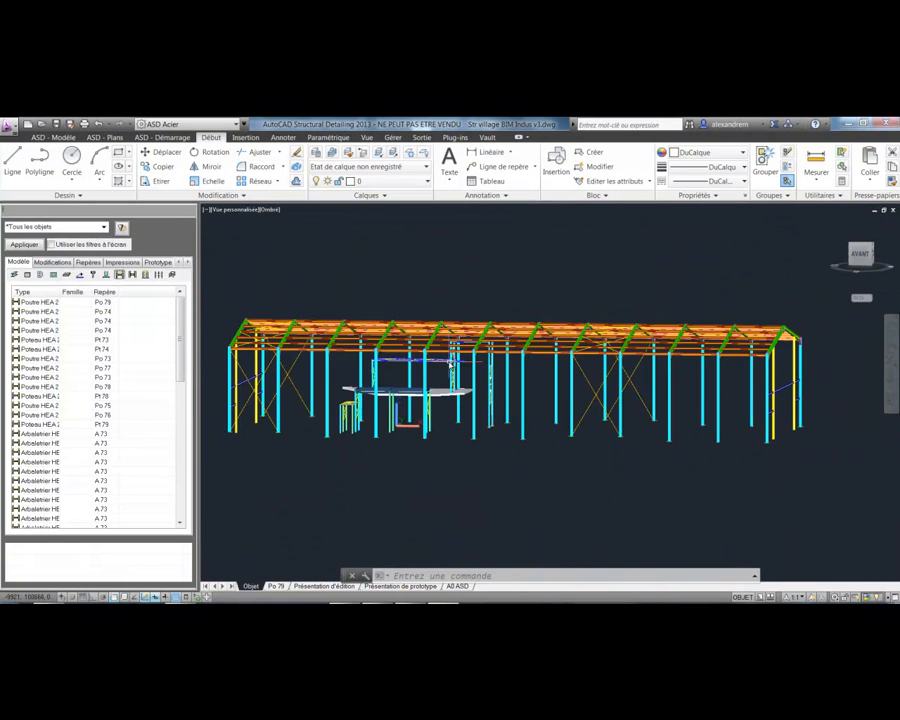
{"action": "middle_click_drag", "start_coordinate": [470, 370], "coordinate": [558, 388], "text": "shift"}
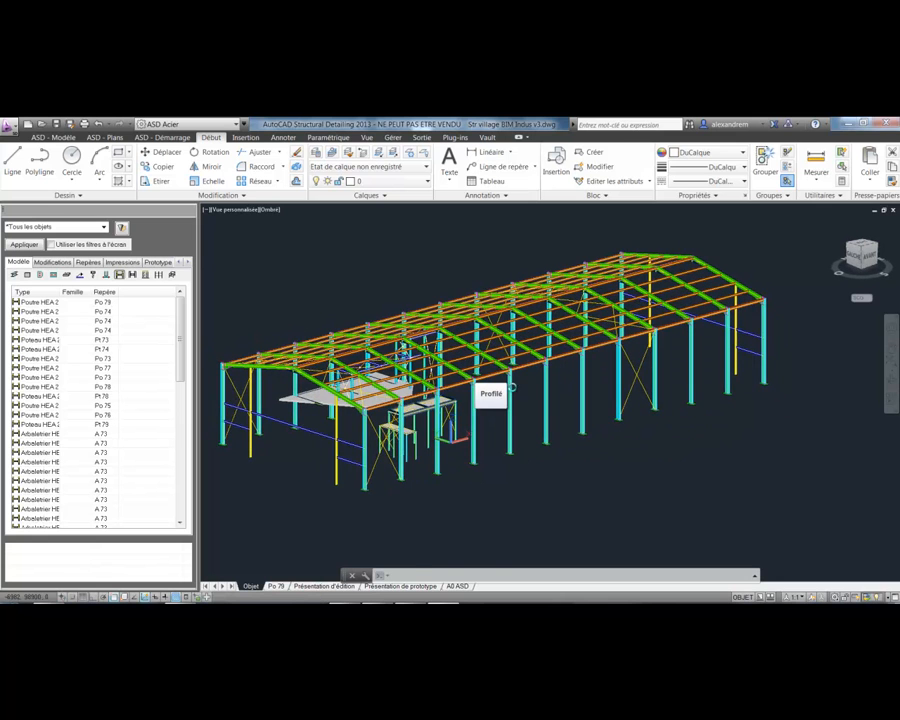
{"action": "middle_click_drag", "start_coordinate": [418, 374], "coordinate": [461, 369]}
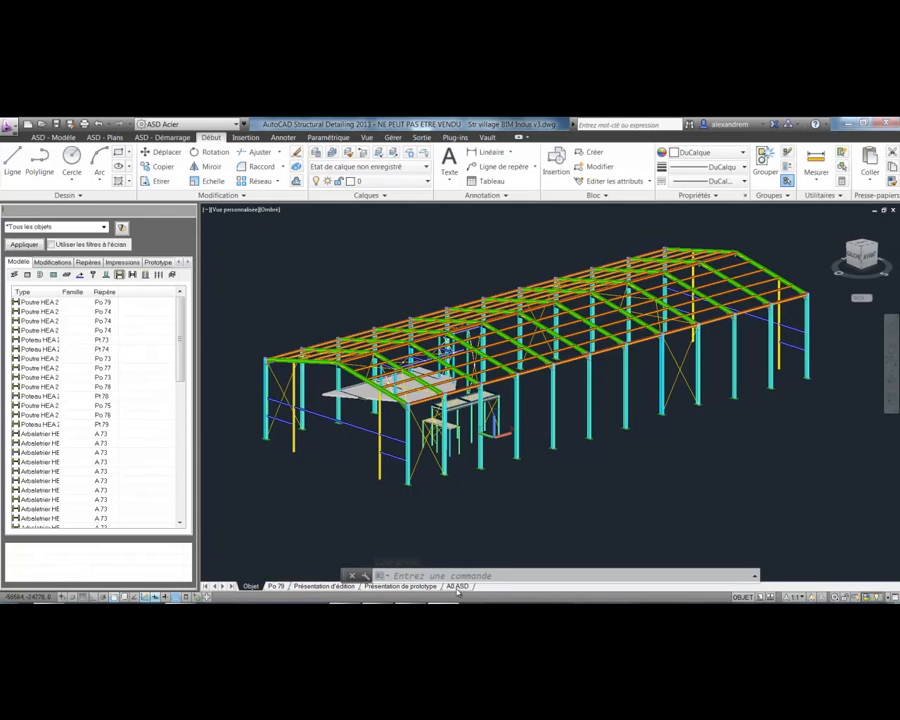
{"action": "left_click", "coordinate": [277, 587]}
{"action": "scroll", "coordinate": [598, 348], "scroll_direction": "up", "scroll_amount": 5}
{"action": "scroll", "coordinate": [597, 349], "scroll_direction": "up", "scroll_amount": 1}
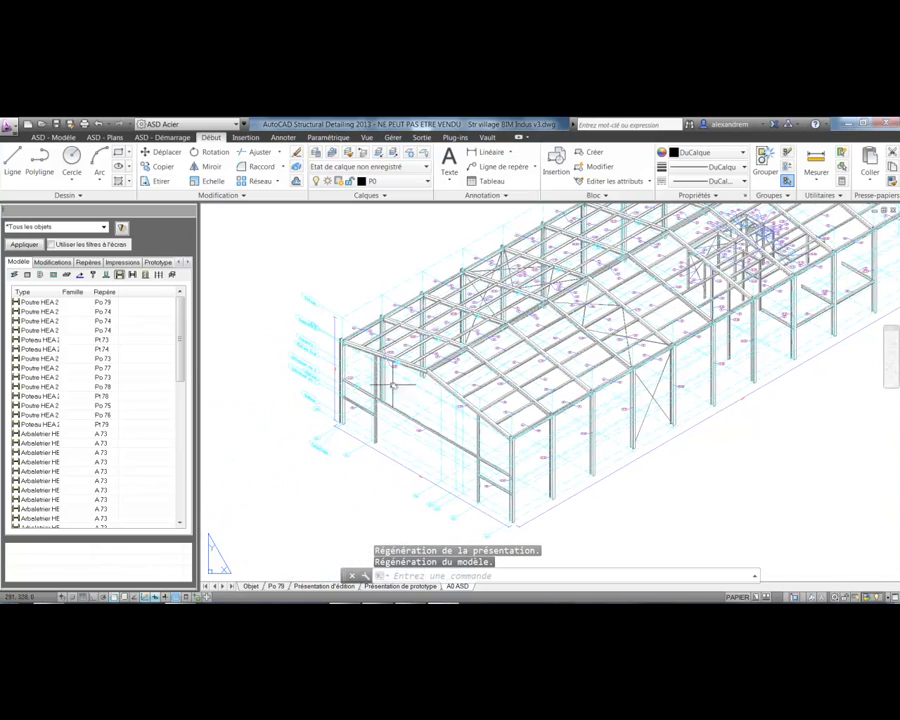
{"action": "scroll", "coordinate": [360, 362], "scroll_direction": "up", "scroll_amount": 3}
{"action": "middle_click_drag", "start_coordinate": [365, 363], "coordinate": [452, 361]}
- Look through the position marks by families, parts and groups, and check the list of print layouts
{"action": "left_click", "coordinate": [88, 262]}
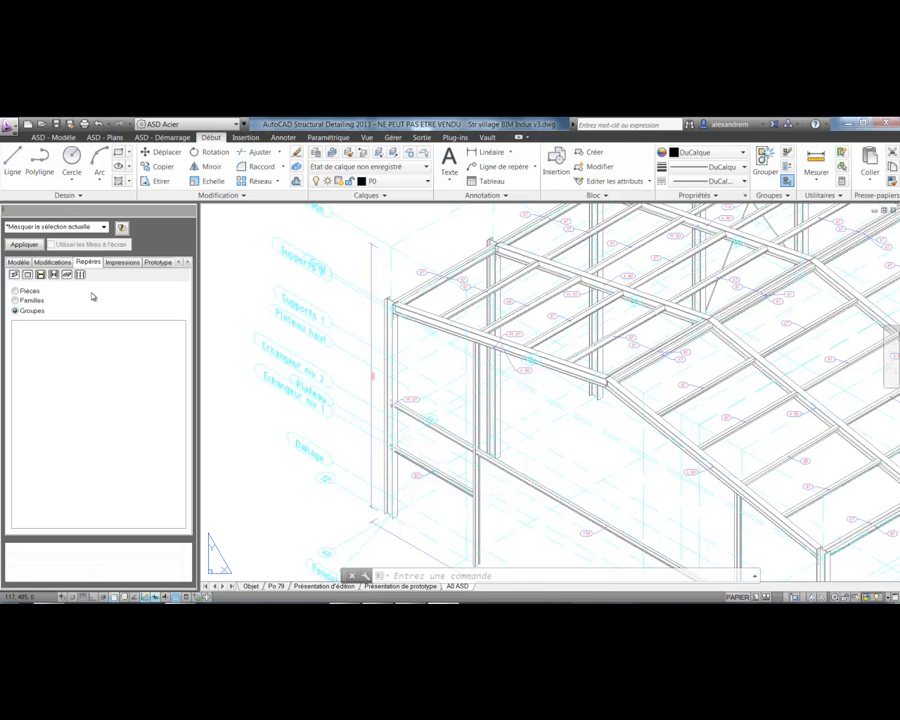
{"action": "left_click", "coordinate": [121, 262]}
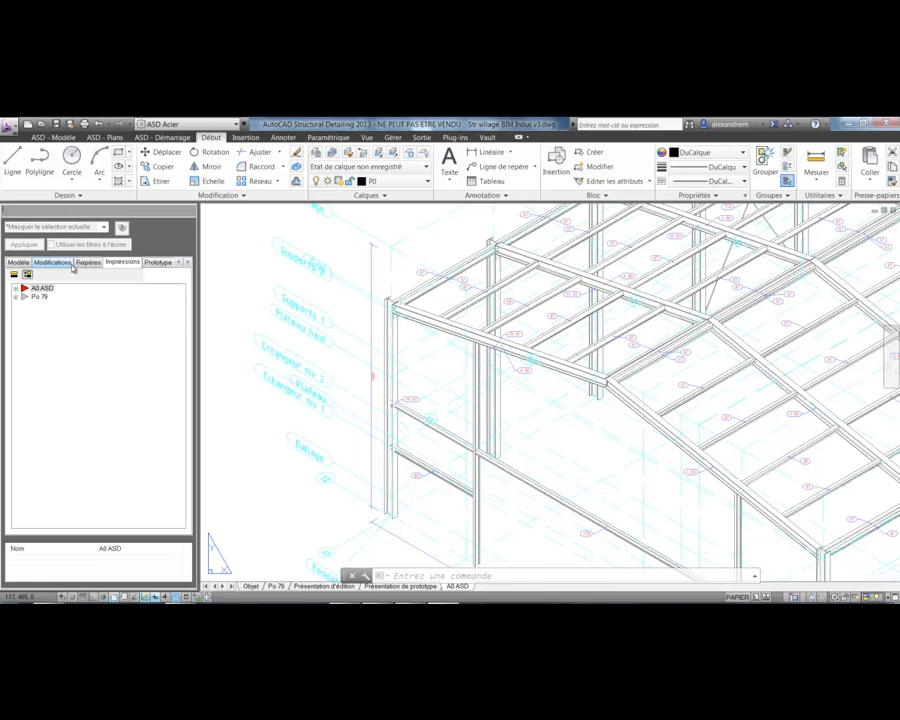
{"action": "left_click", "coordinate": [88, 262]}
{"action": "left_click", "coordinate": [15, 300]}
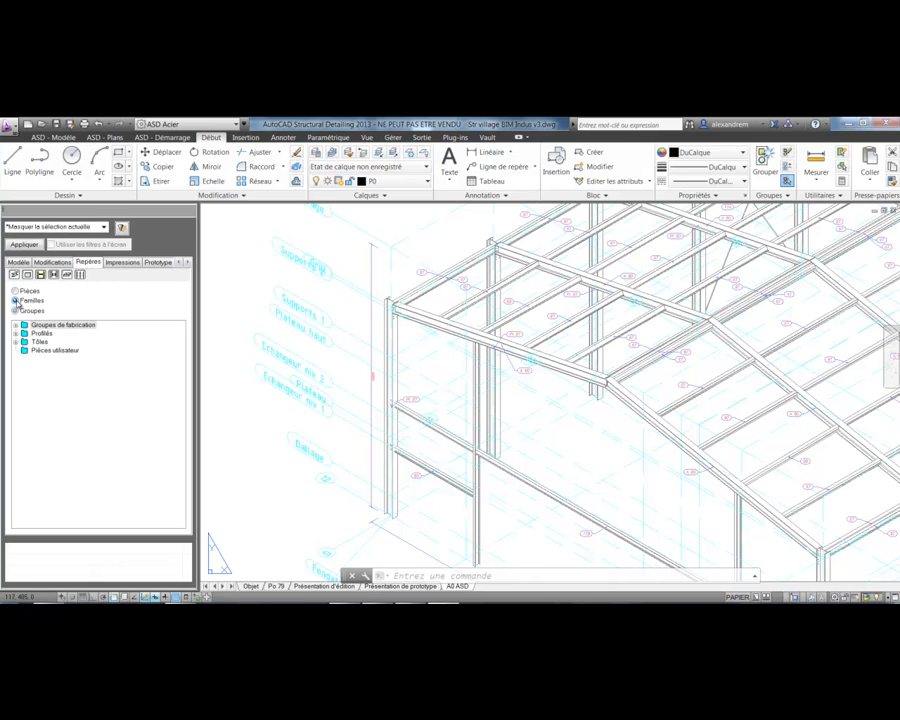
{"action": "left_click", "coordinate": [15, 291]}
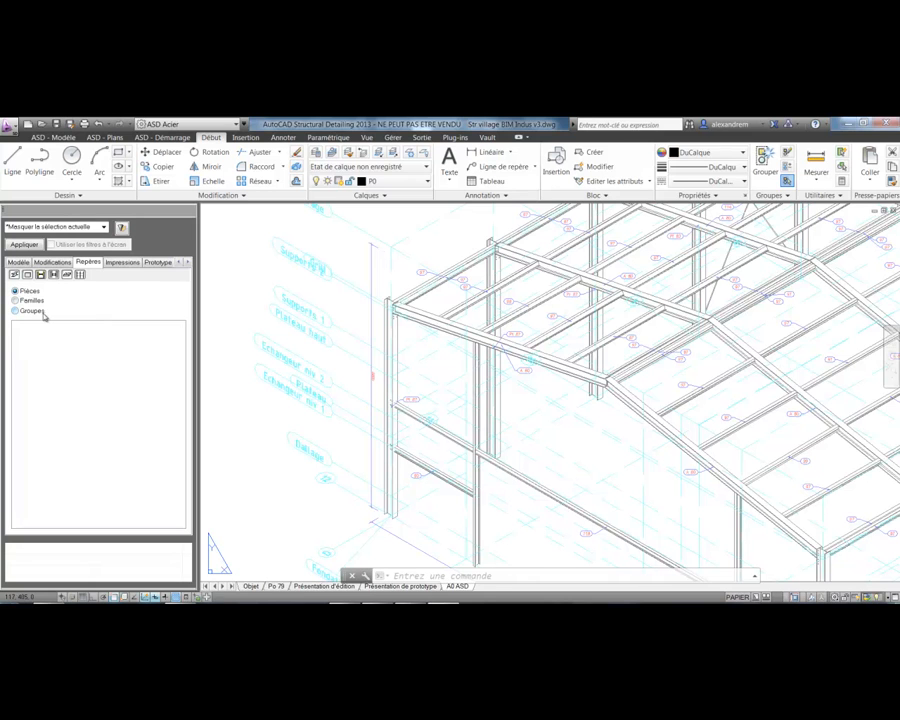
{"action": "left_click", "coordinate": [16, 312]}
- Examine the part marks on the A0 ASD isometric, especially around the inner platform, and view the full sheet
{"action": "middle_click_drag", "start_coordinate": [447, 337], "coordinate": [427, 332]}
{"action": "scroll", "coordinate": [515, 364], "scroll_direction": "down", "scroll_amount": 4}
{"action": "middle_click_drag", "start_coordinate": [534, 371], "coordinate": [376, 435]}
{"action": "middle_click_drag", "start_coordinate": [714, 298], "coordinate": [620, 330]}
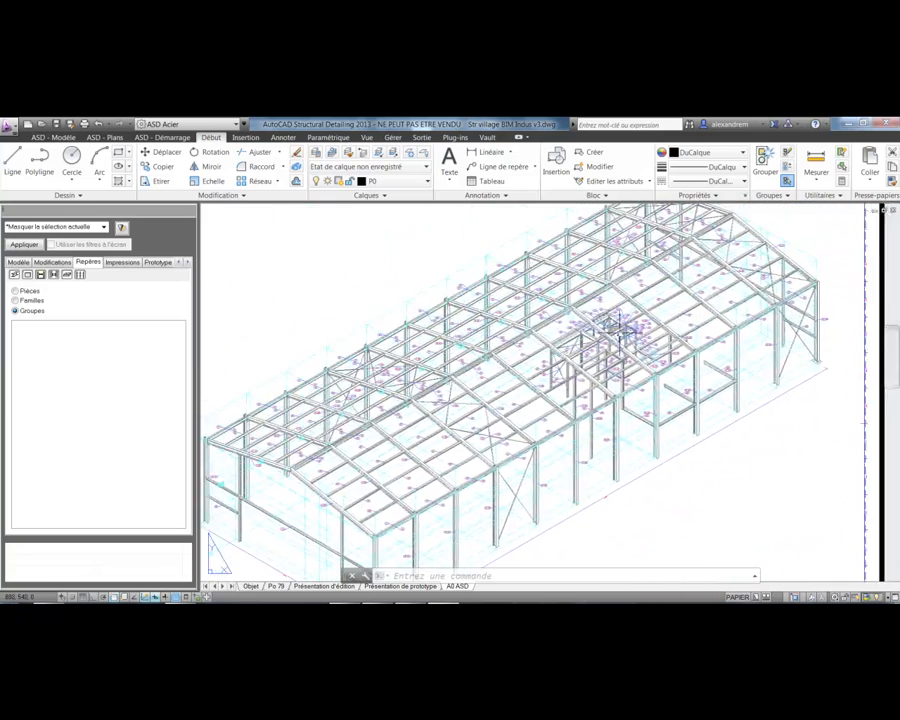
{"action": "scroll", "coordinate": [620, 330], "scroll_direction": "up", "scroll_amount": 5}
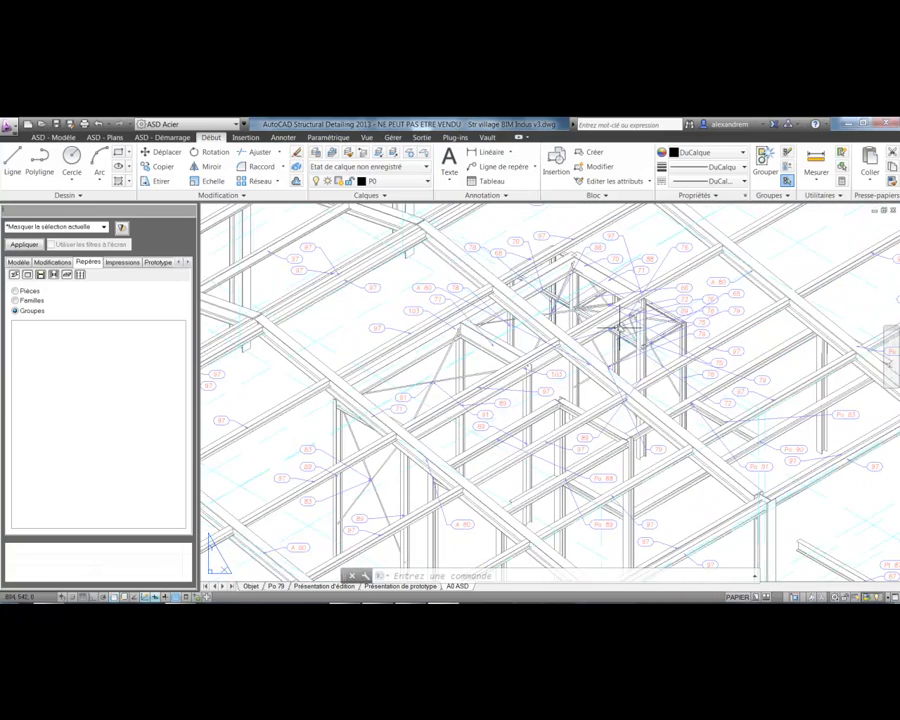
{"action": "scroll", "coordinate": [620, 330], "scroll_direction": "down", "scroll_amount": 5}
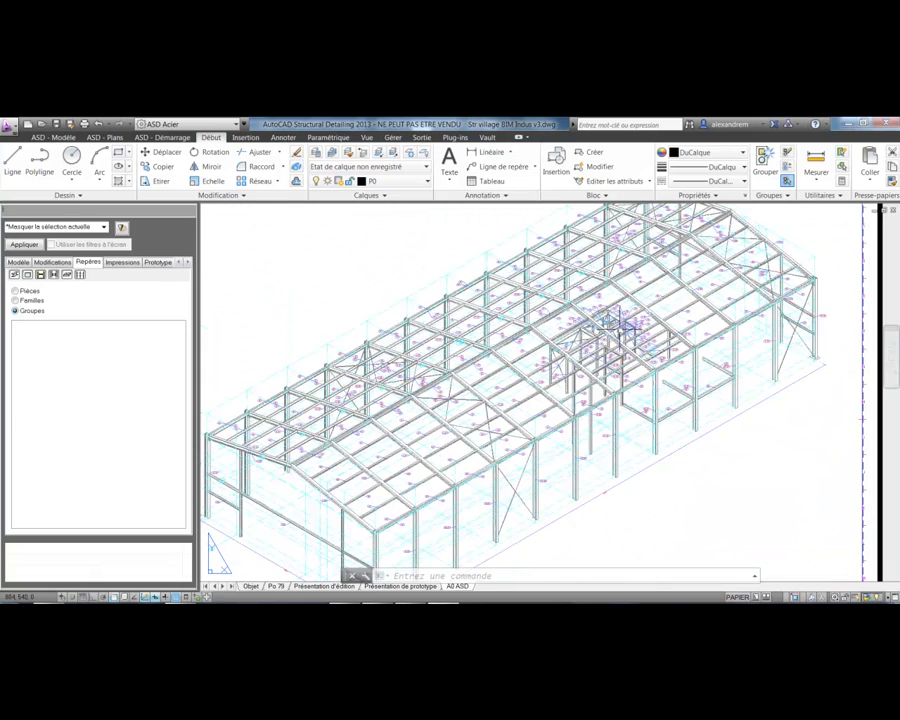
{"action": "scroll", "coordinate": [620, 329], "scroll_direction": "down", "scroll_amount": 2}
{"action": "middle_click_drag", "start_coordinate": [620, 329], "coordinate": [654, 329]}
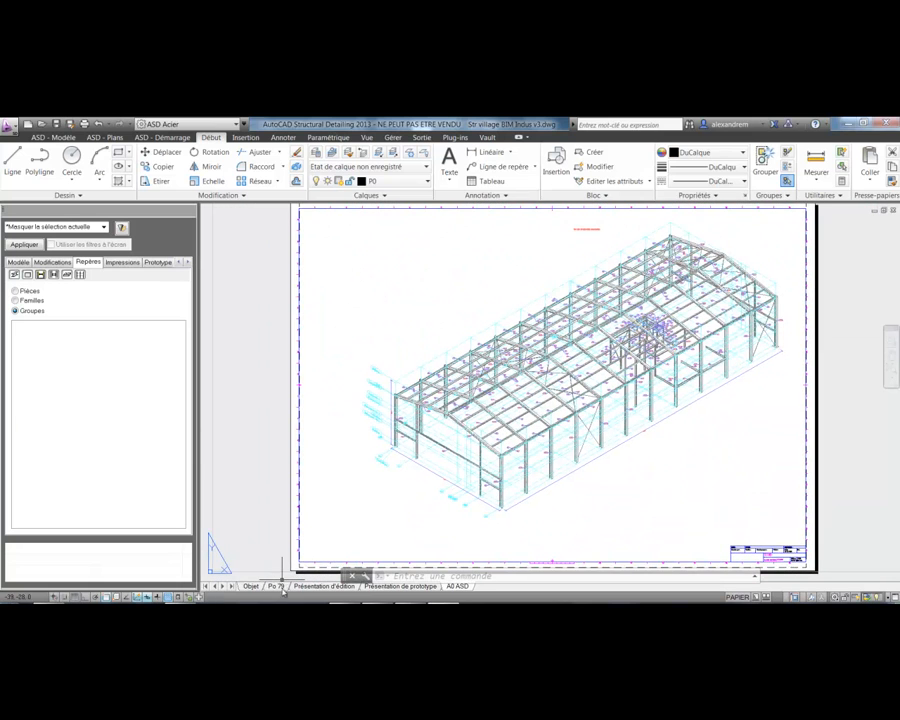
- Open the Po 79 layout and examine the assembly's marked braced-frame view, its other views and the parts list
{"action": "left_click", "coordinate": [276, 586]}
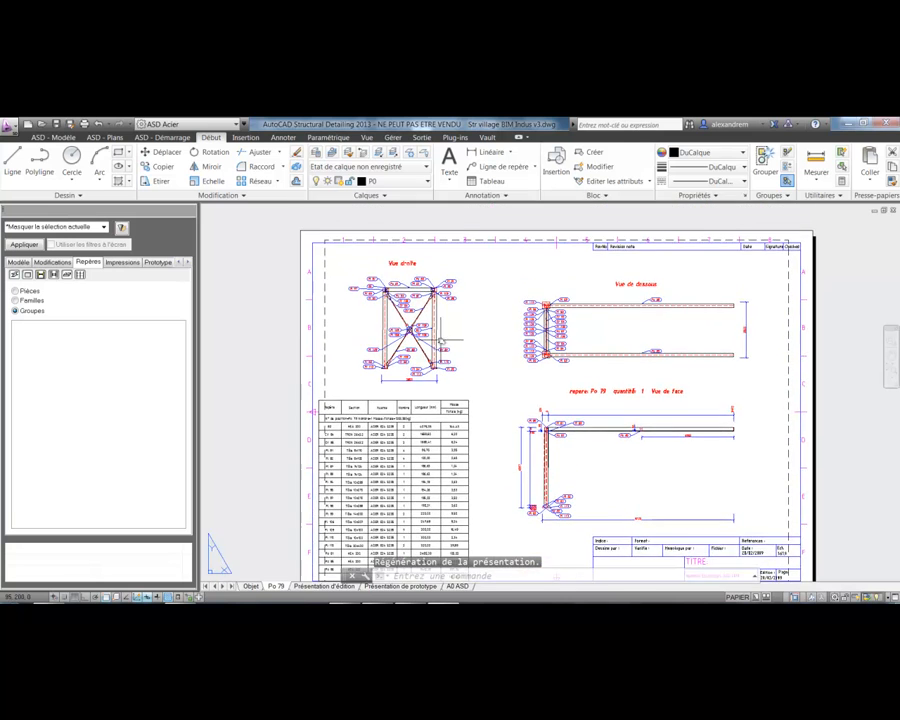
{"action": "scroll", "coordinate": [390, 288], "scroll_direction": "up", "scroll_amount": 4}
{"action": "scroll", "coordinate": [392, 288], "scroll_direction": "up", "scroll_amount": 2}
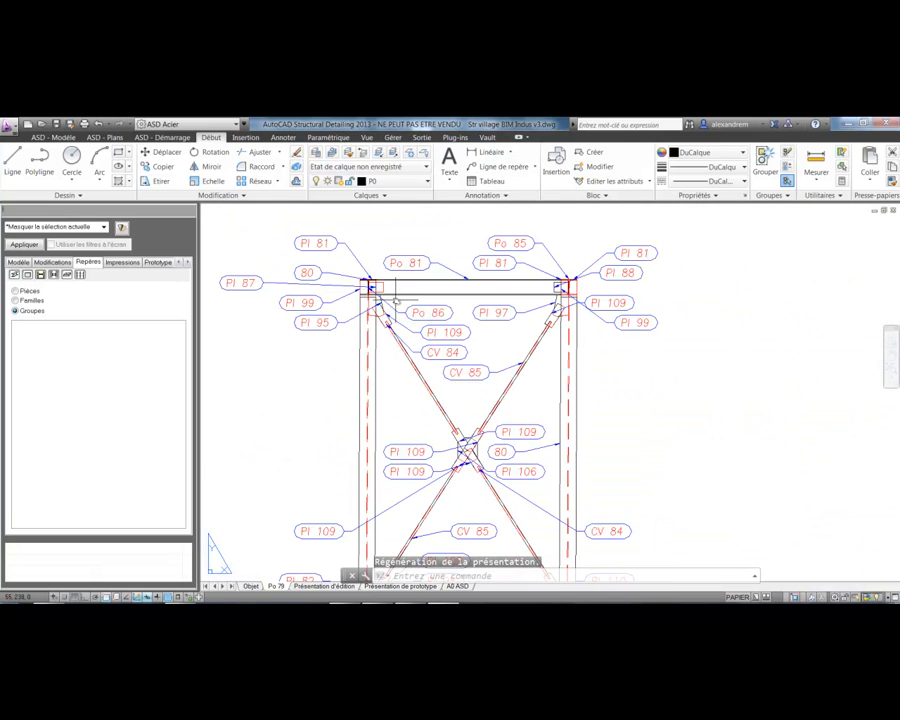
{"action": "scroll", "coordinate": [393, 309], "scroll_direction": "down", "scroll_amount": 4}
{"action": "middle_click_drag", "start_coordinate": [645, 439], "coordinate": [541, 348]}
{"action": "middle_click_drag", "start_coordinate": [472, 453], "coordinate": [580, 328]}
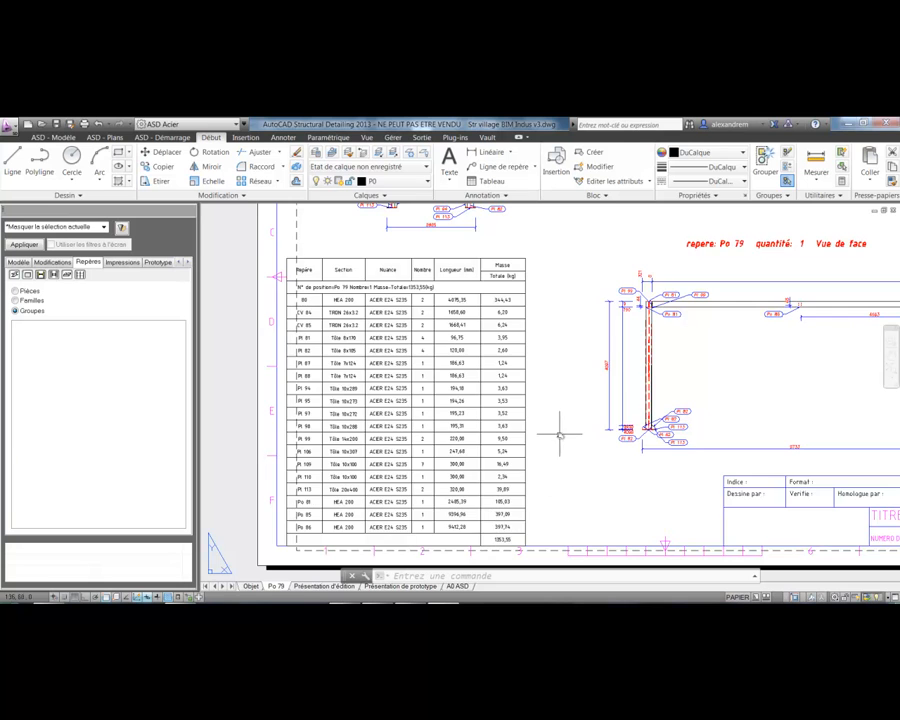
- View the full Po 79 sheet with its assembly views, parts list and title block
{"action": "scroll", "coordinate": [560, 433], "scroll_direction": "down", "scroll_amount": 4}
{"action": "middle_click_drag", "start_coordinate": [611, 410], "coordinate": [532, 420]}
{"action": "scroll", "coordinate": [530, 417], "scroll_direction": "up", "scroll_amount": 2}
{"action": "middle_click_drag", "start_coordinate": [445, 537], "coordinate": [460, 549]}
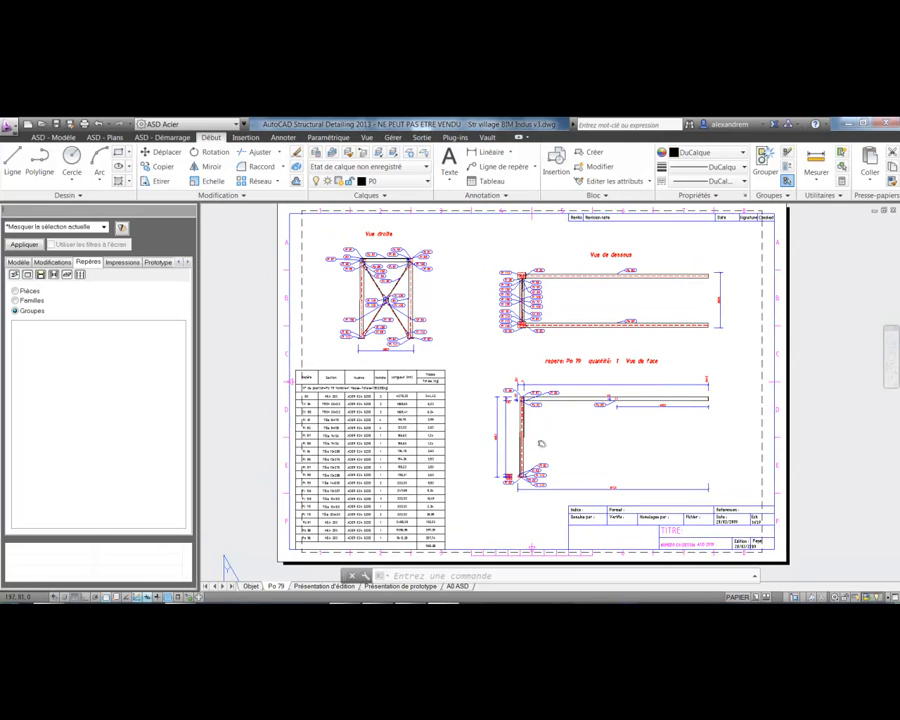
- Switch to the ASD charpente supports.xlsx workbook in Excel and read through the parts list to the total element mass
{"action": "key", "text": "alt+Tab"}
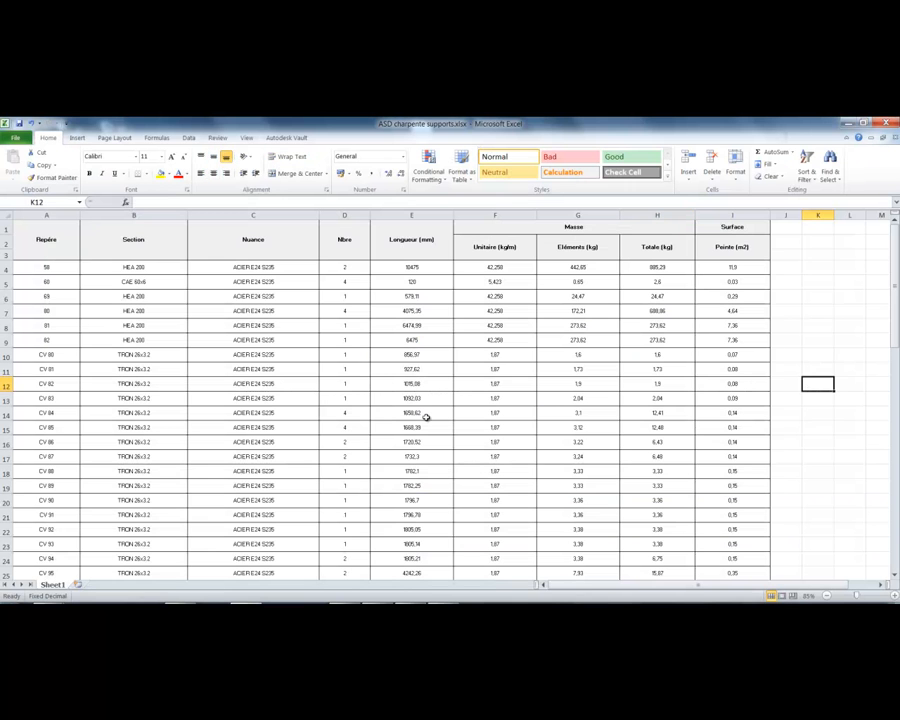
{"action": "scroll", "coordinate": [395, 380], "scroll_direction": "down", "scroll_amount": 1}
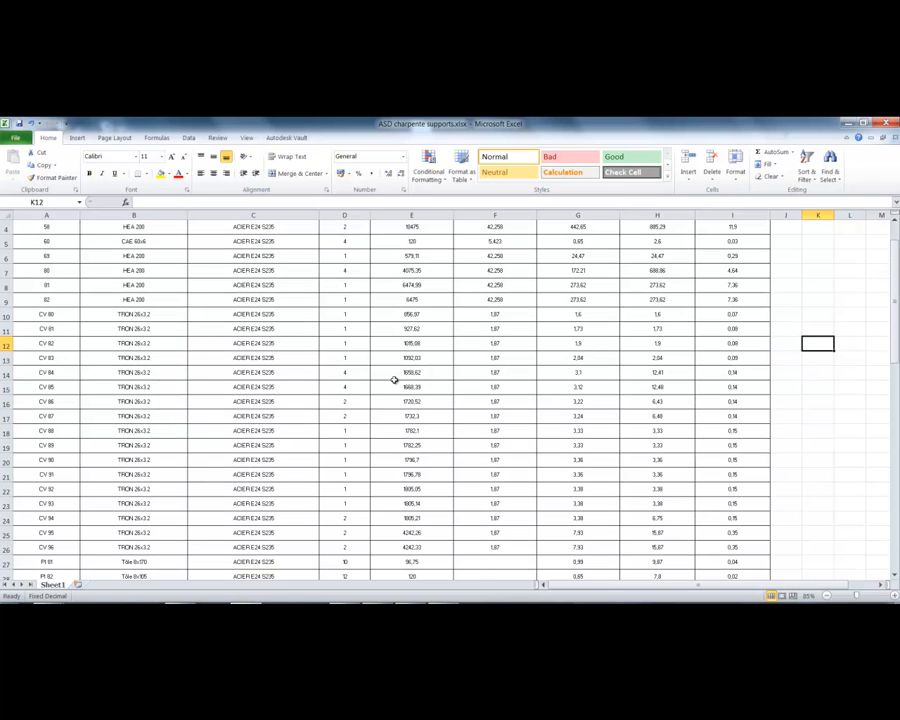
{"action": "scroll", "coordinate": [395, 380], "scroll_direction": "down", "scroll_amount": 2}
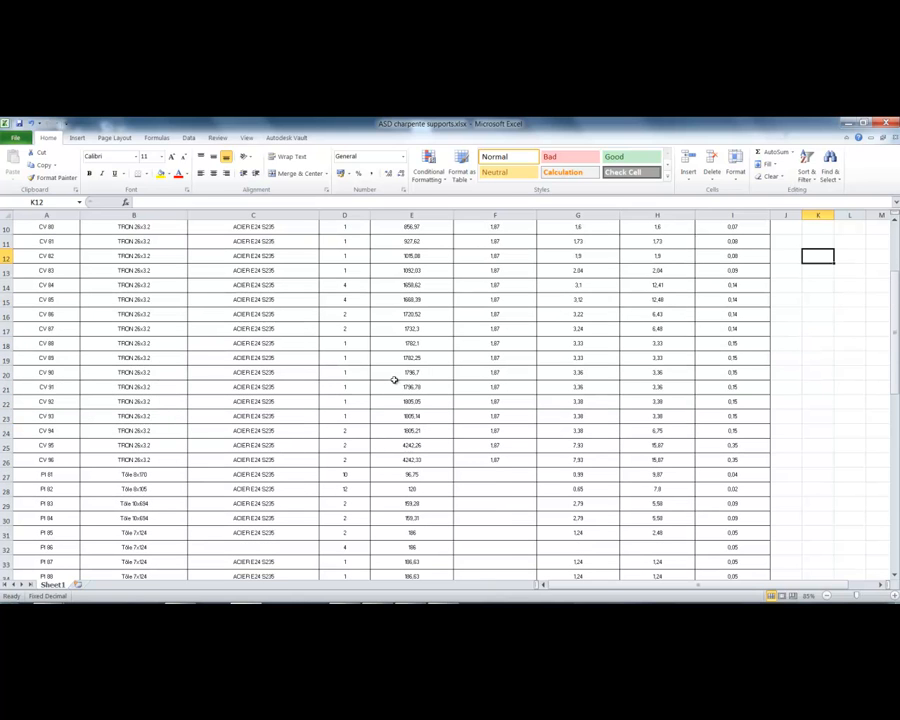
{"action": "scroll", "coordinate": [395, 380], "scroll_direction": "down", "scroll_amount": 6}
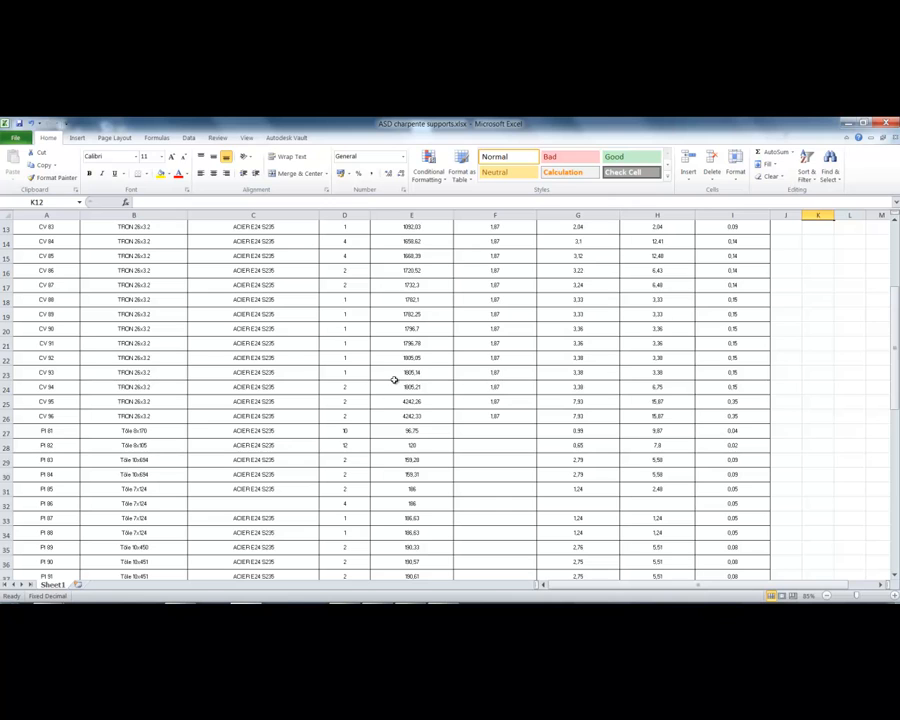
{"action": "scroll", "coordinate": [395, 380], "scroll_direction": "down", "scroll_amount": 8}
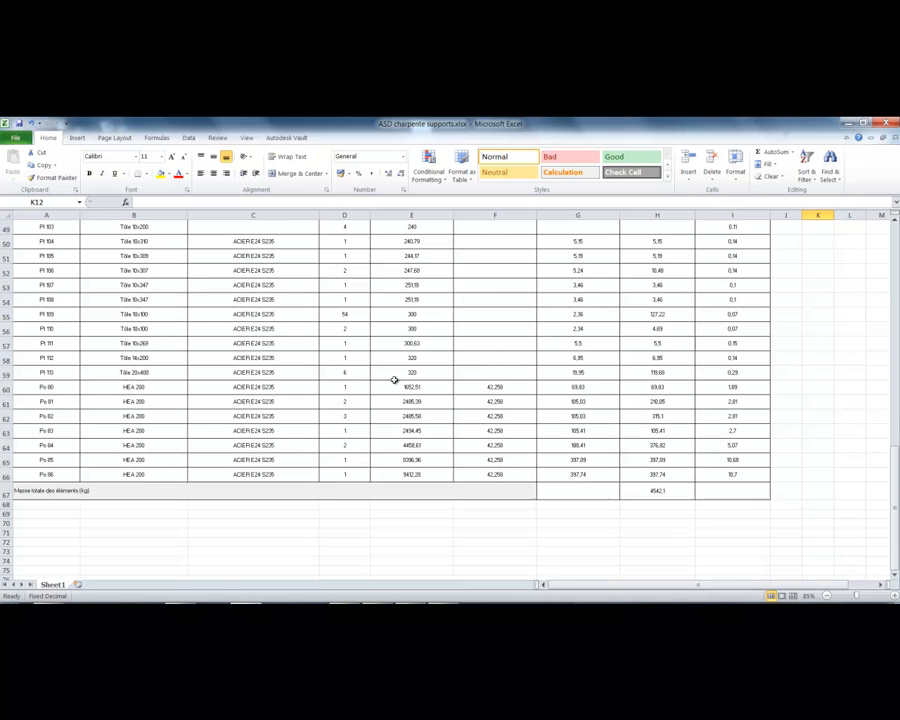
{"action": "left_click", "coordinate": [664, 448]}
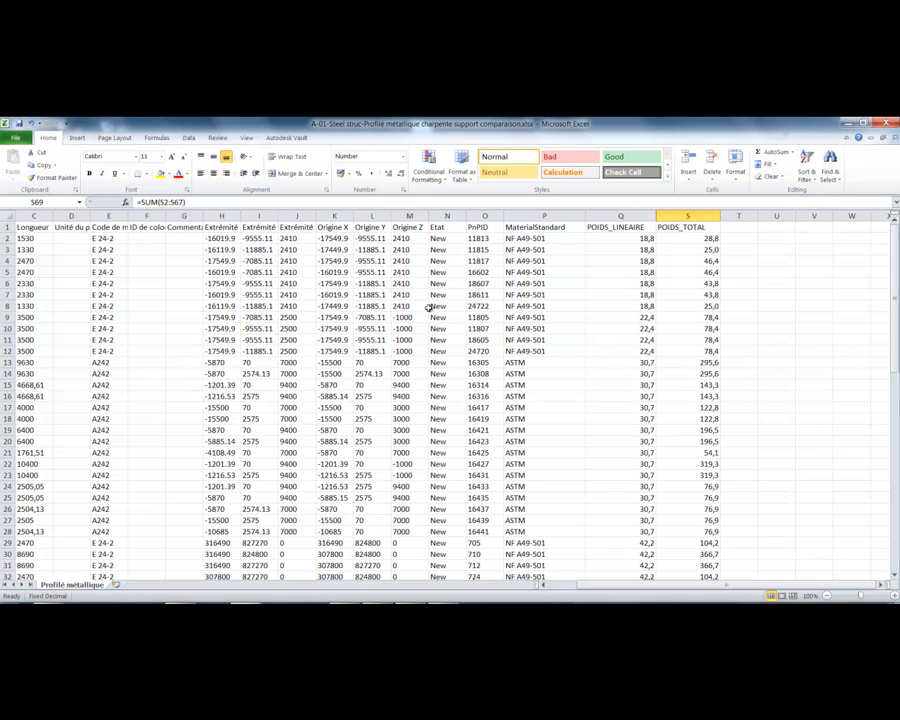
- Review the steel profile comparison workbook down to its last rows and check the cell with the total weight
{"action": "left_click", "coordinate": [438, 317]}
{"action": "scroll", "coordinate": [460, 344], "scroll_direction": "down", "scroll_amount": 3}
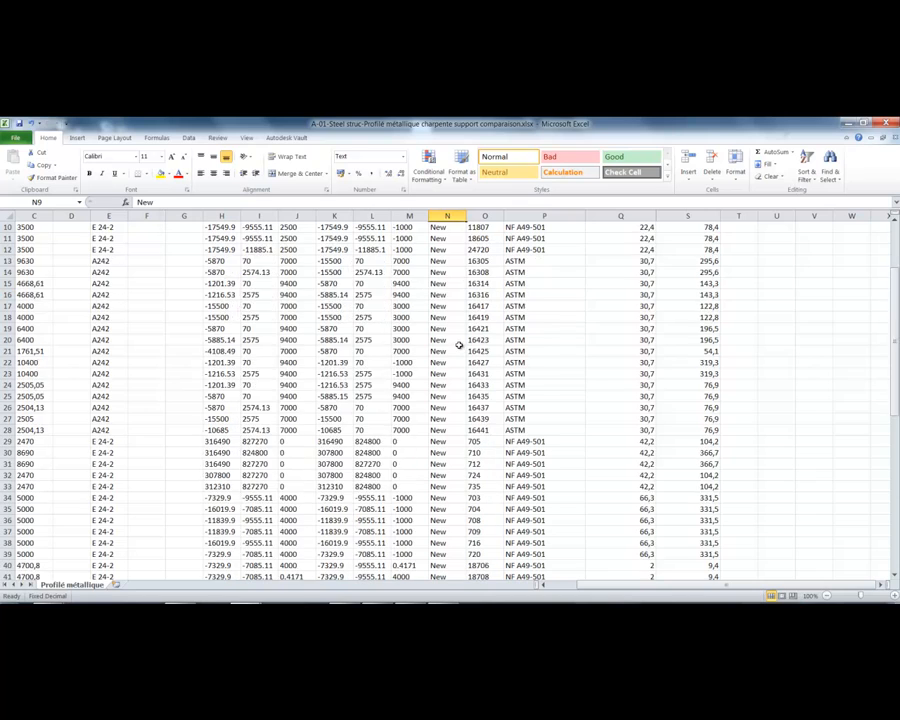
{"action": "scroll", "coordinate": [460, 344], "scroll_direction": "down", "scroll_amount": 8}
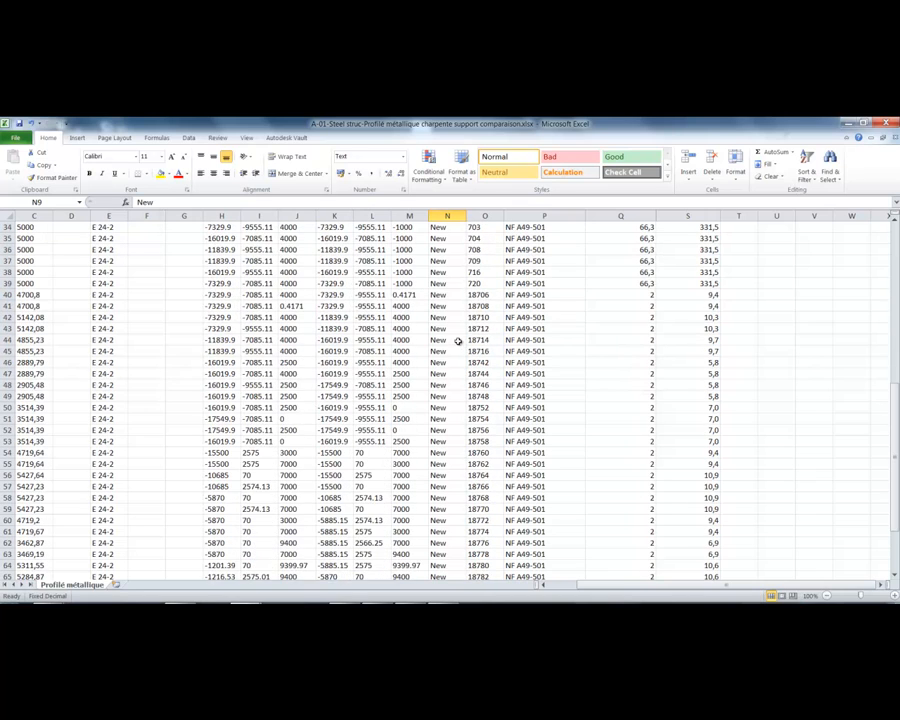
{"action": "scroll", "coordinate": [458, 342], "scroll_direction": "down", "scroll_amount": 1}
{"action": "scroll", "coordinate": [458, 342], "scroll_direction": "down", "scroll_amount": 1, "text": "ctrl"}
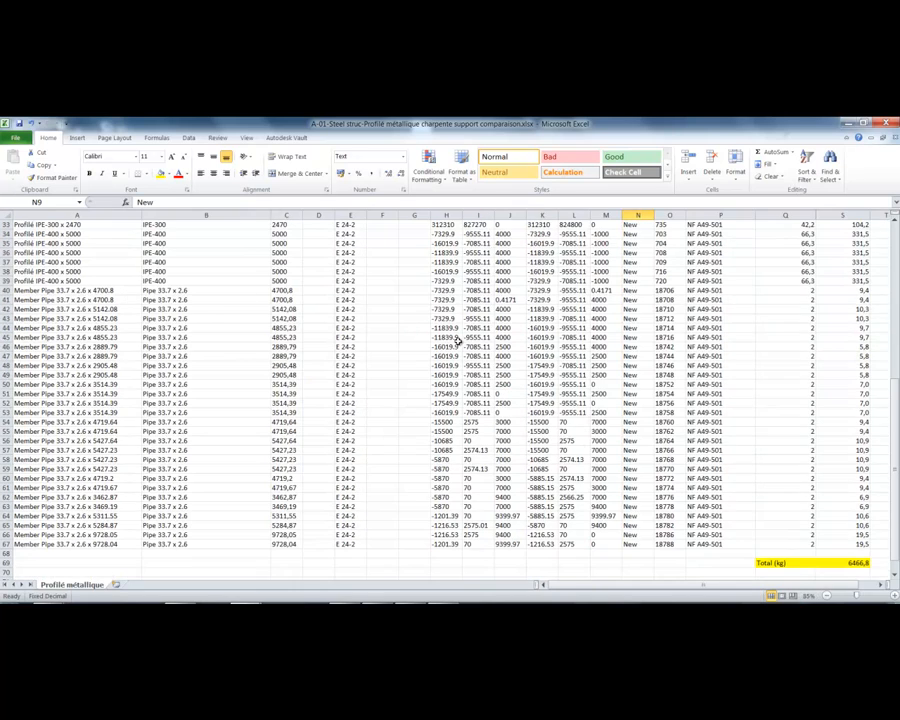
{"action": "left_click", "coordinate": [860, 563]}
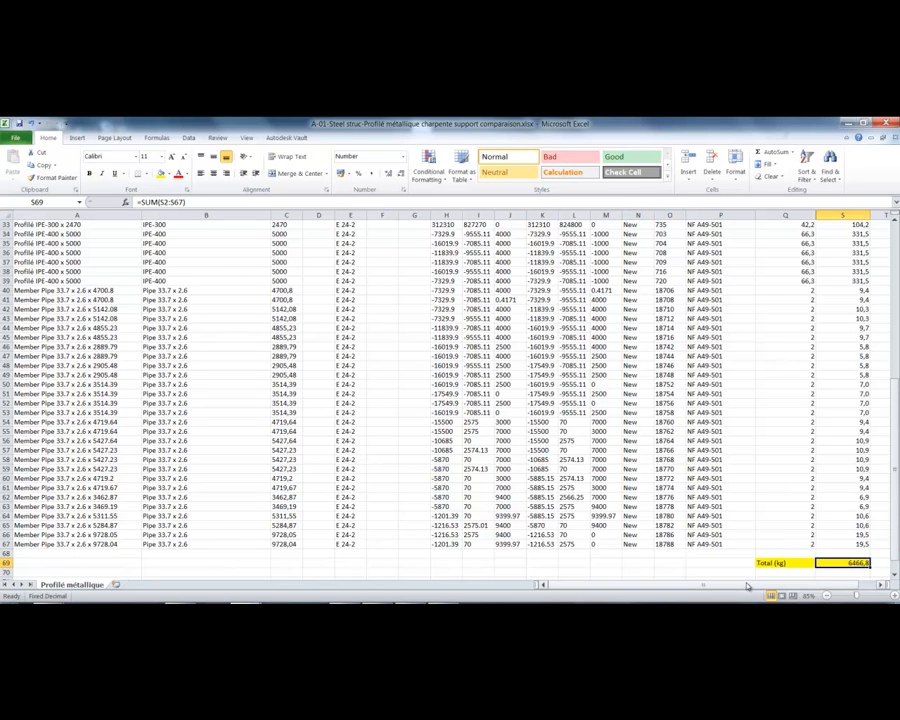
- Switch to the A-Global drawing in AutoCAD Plant 3D and open its external references
{"action": "key", "text": "alt+Tab"}
{"action": "left_click_drag", "start_coordinate": [688, 436], "coordinate": [688, 445]}
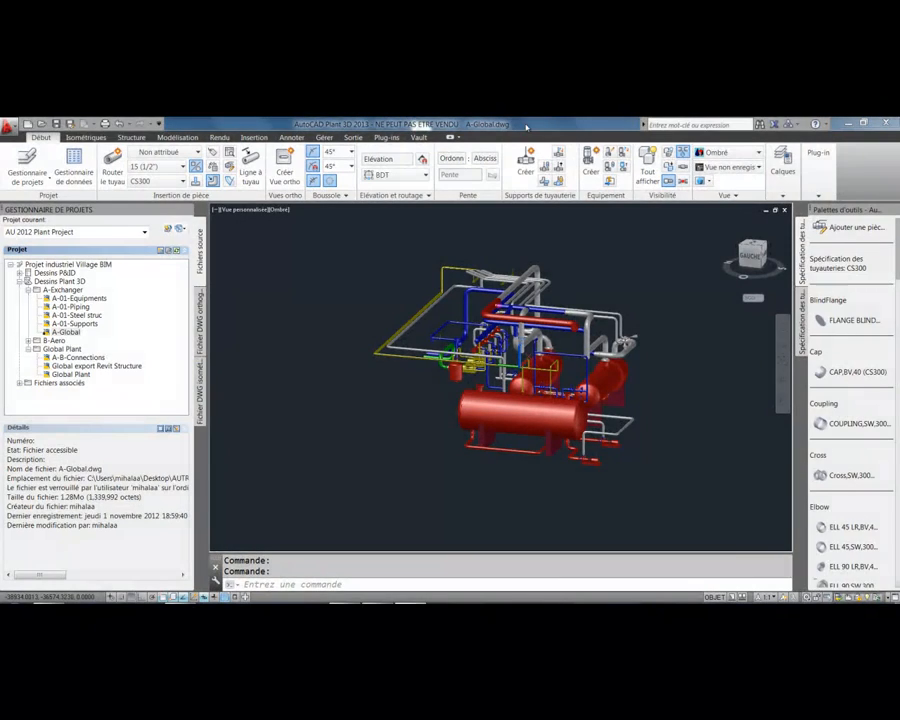
{"action": "type", "text": "xref"}
{"action": "key", "text": "Return"}
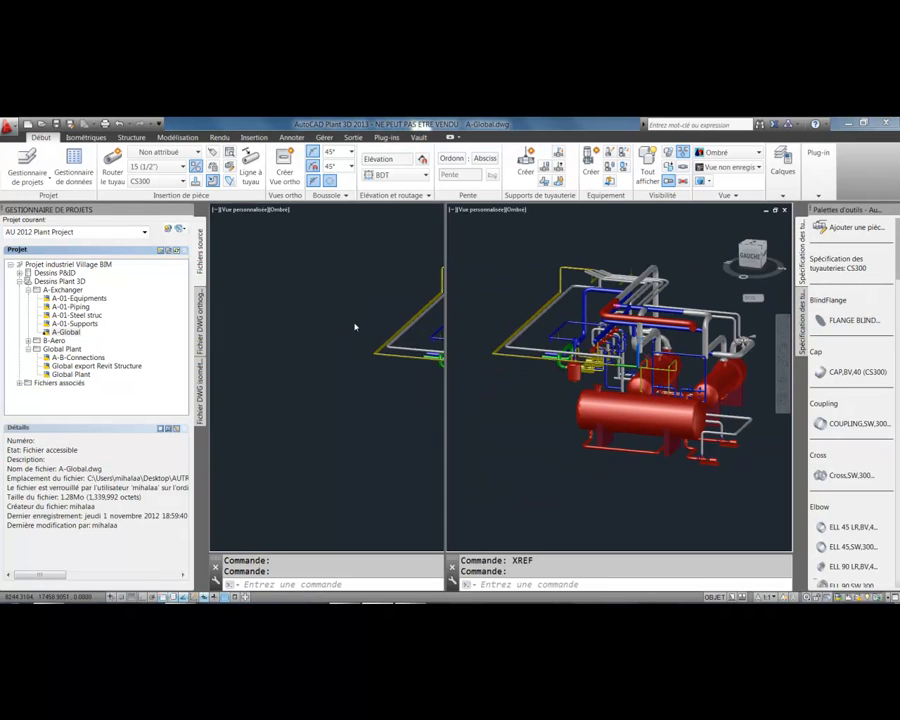
- Reload the unloaded external reference Str village BIM Indus v3 retour vers plant
{"action": "right_click", "coordinate": [268, 312]}
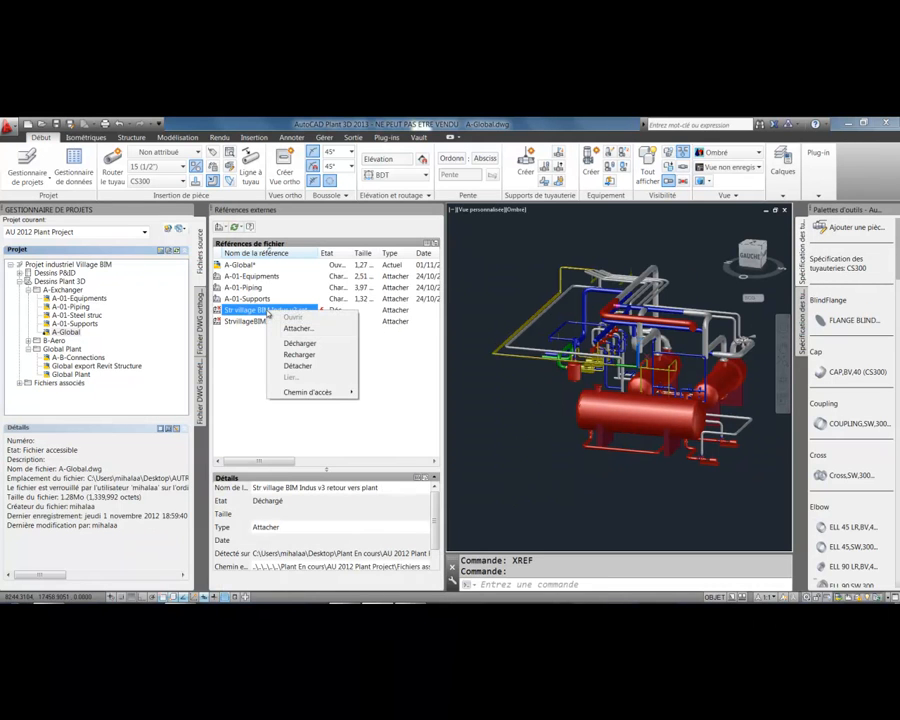
{"action": "left_click", "coordinate": [226, 360]}
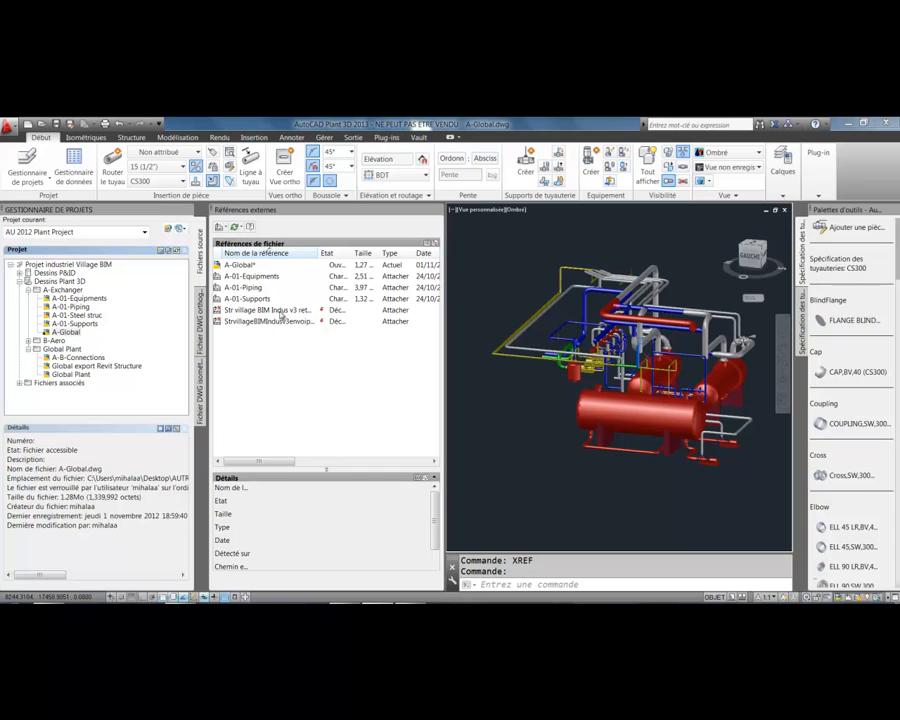
{"action": "mouse_move", "coordinate": [282, 316]}
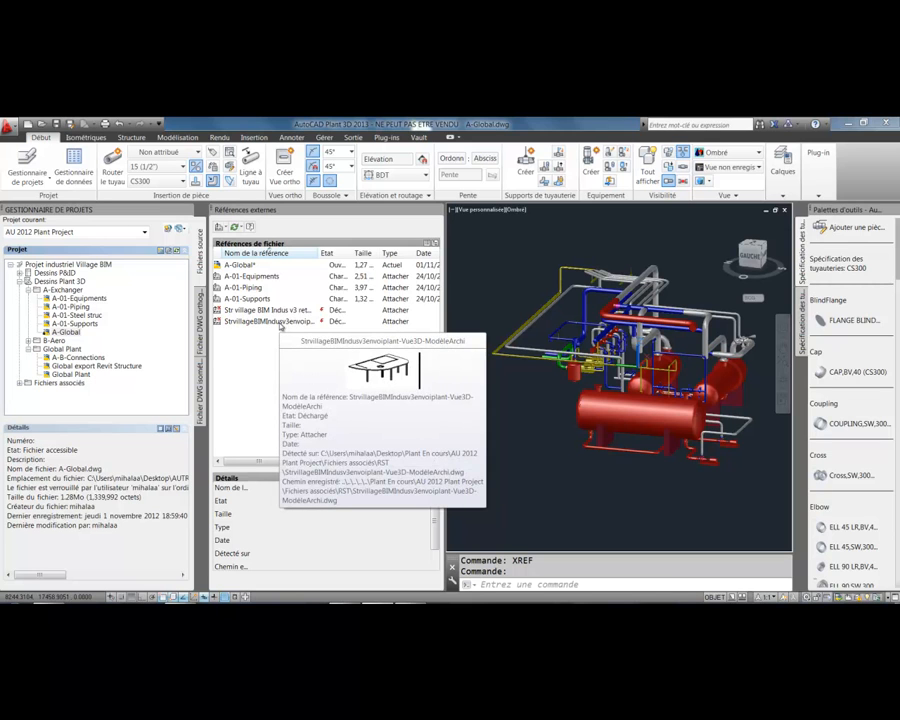
{"action": "left_click", "coordinate": [268, 310]}
{"action": "right_click", "coordinate": [277, 311]}
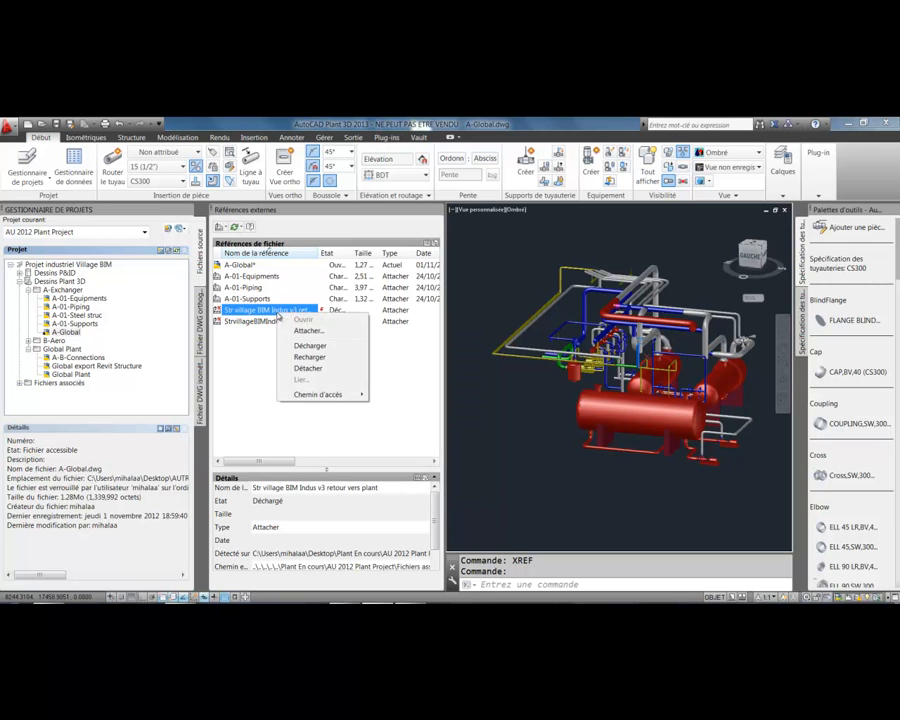
{"action": "left_click", "coordinate": [297, 357]}
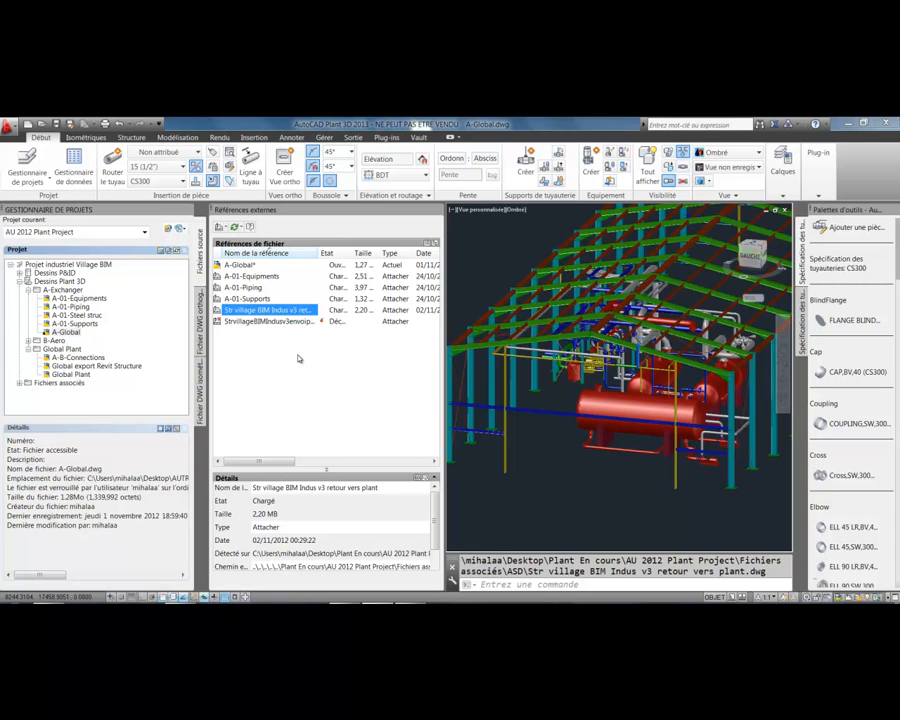
- Reload the StrvillageBIMIndusv3envoiplant-Vue3D-ModèleArchi reference and close the list of external references
{"action": "left_click", "coordinate": [264, 322]}
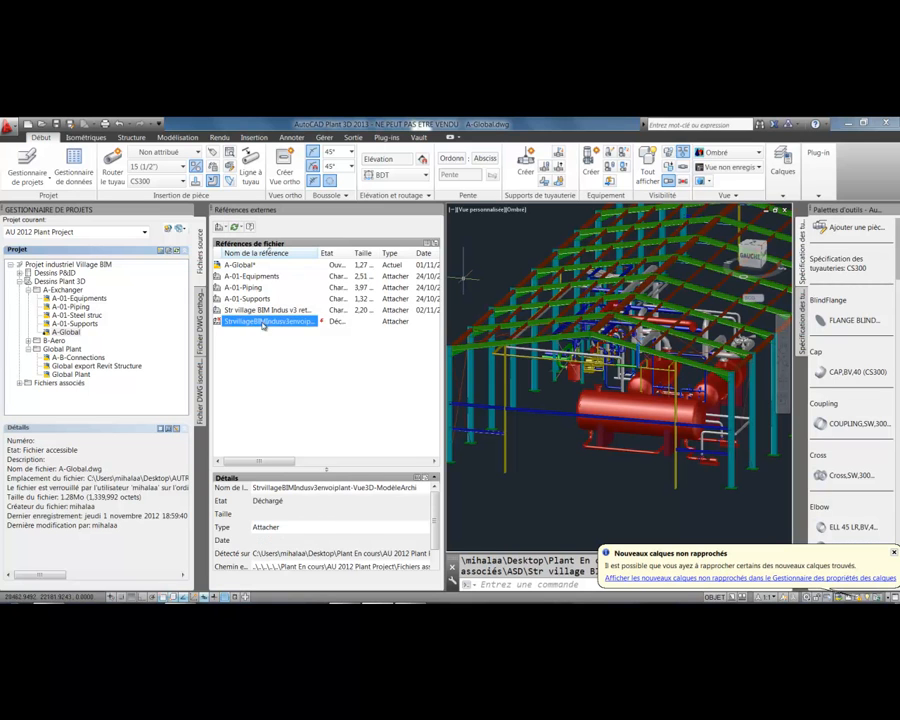
{"action": "right_click", "coordinate": [264, 324]}
{"action": "left_click", "coordinate": [294, 368]}
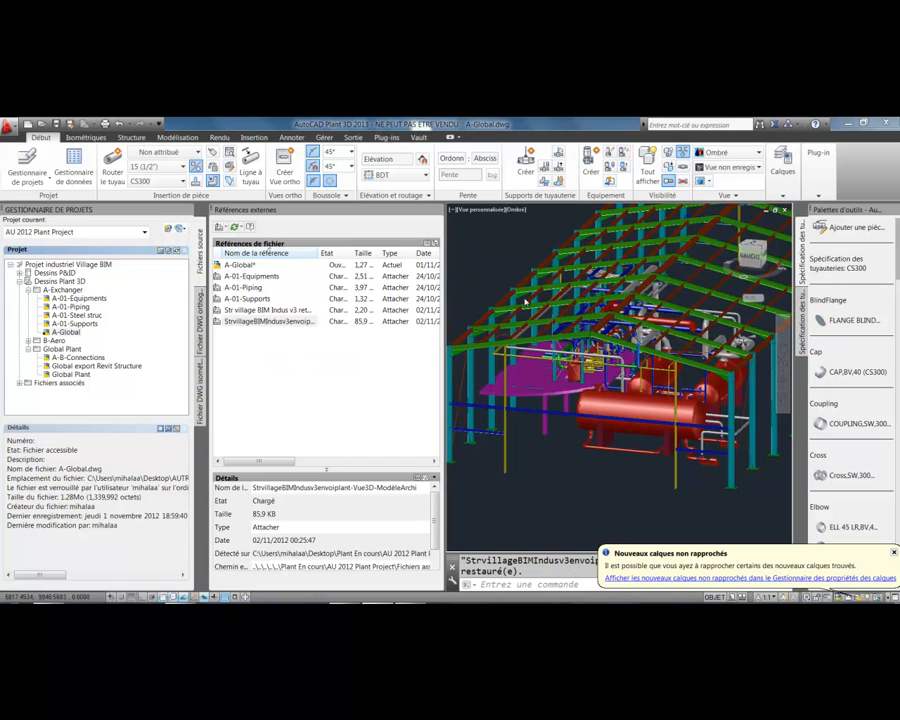
{"action": "left_click", "coordinate": [437, 210]}
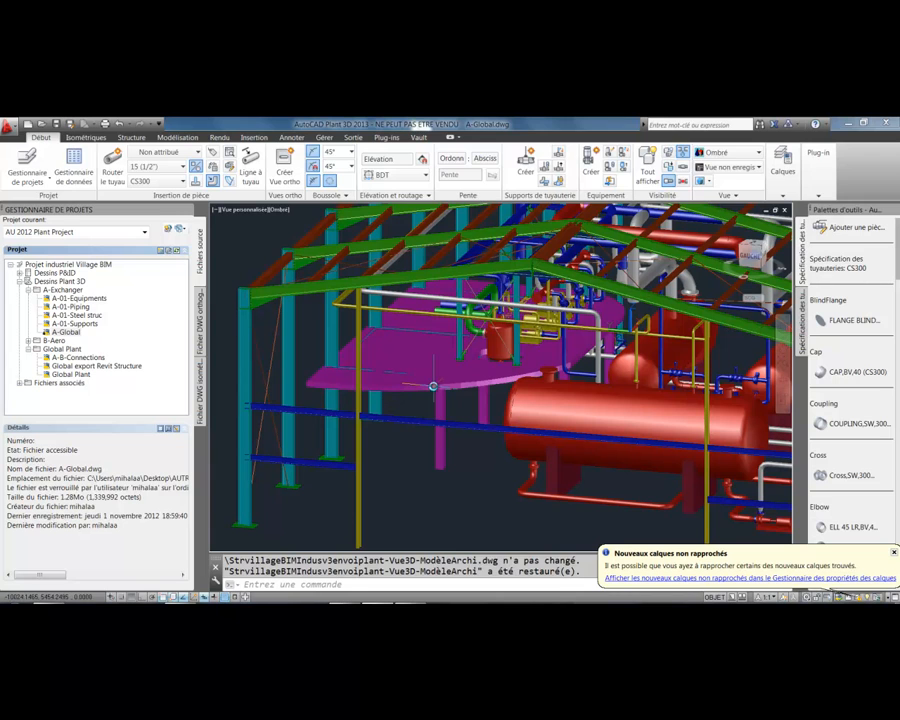
- Examine the reloaded steel frame and platform around the piping and equipment, including the ridge connection of the gable frame
{"action": "left_click", "coordinate": [432, 386]}
{"action": "key", "text": "Escape"}
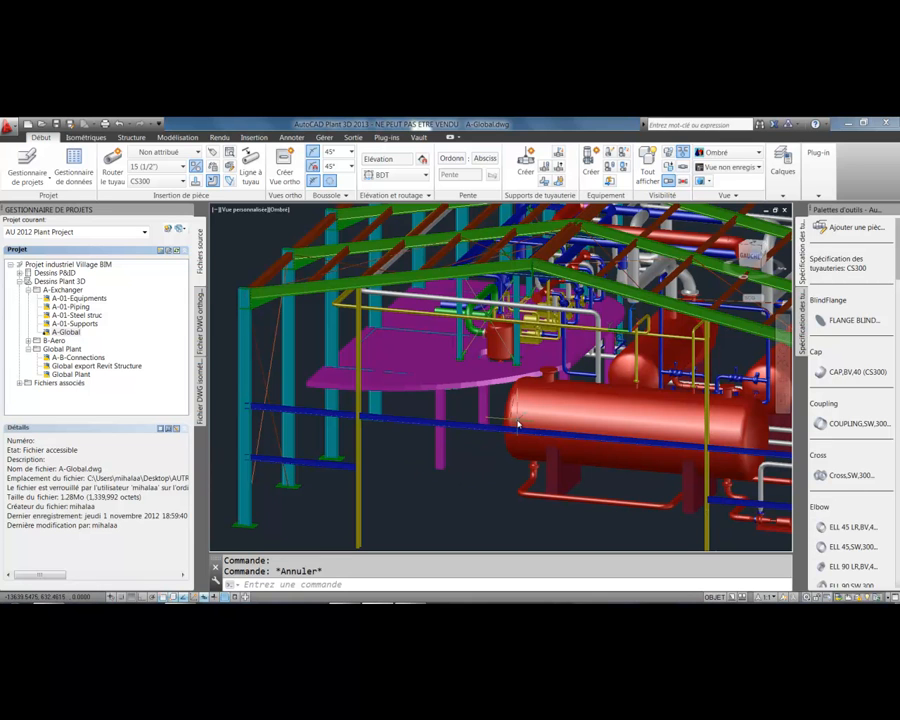
{"action": "middle_click_drag", "start_coordinate": [449, 464], "coordinate": [507, 440], "text": "shift"}
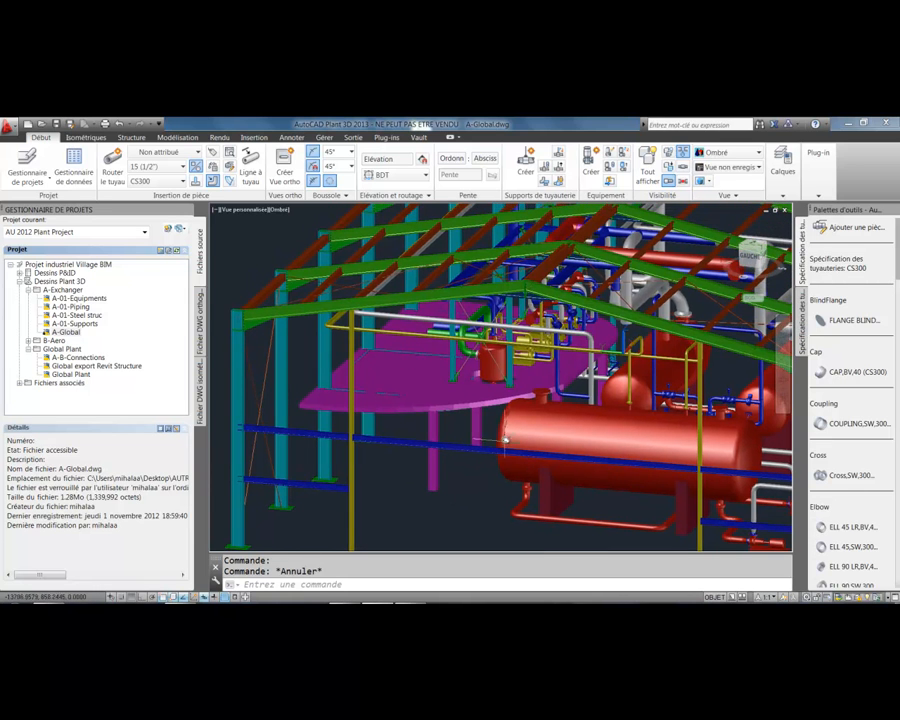
{"action": "scroll", "coordinate": [531, 290], "scroll_direction": "up", "scroll_amount": 4}
{"action": "scroll", "coordinate": [531, 290], "scroll_direction": "up", "scroll_amount": 5}
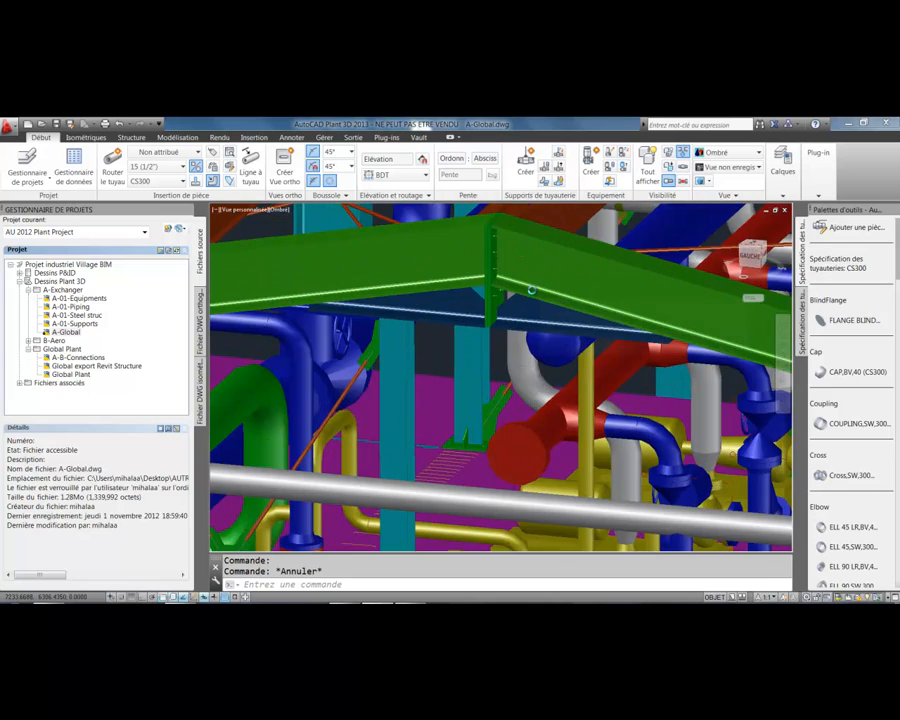
{"action": "middle_click_drag", "start_coordinate": [531, 291], "coordinate": [507, 356], "text": "shift"}
{"action": "scroll", "coordinate": [508, 357], "scroll_direction": "down", "scroll_amount": 6}
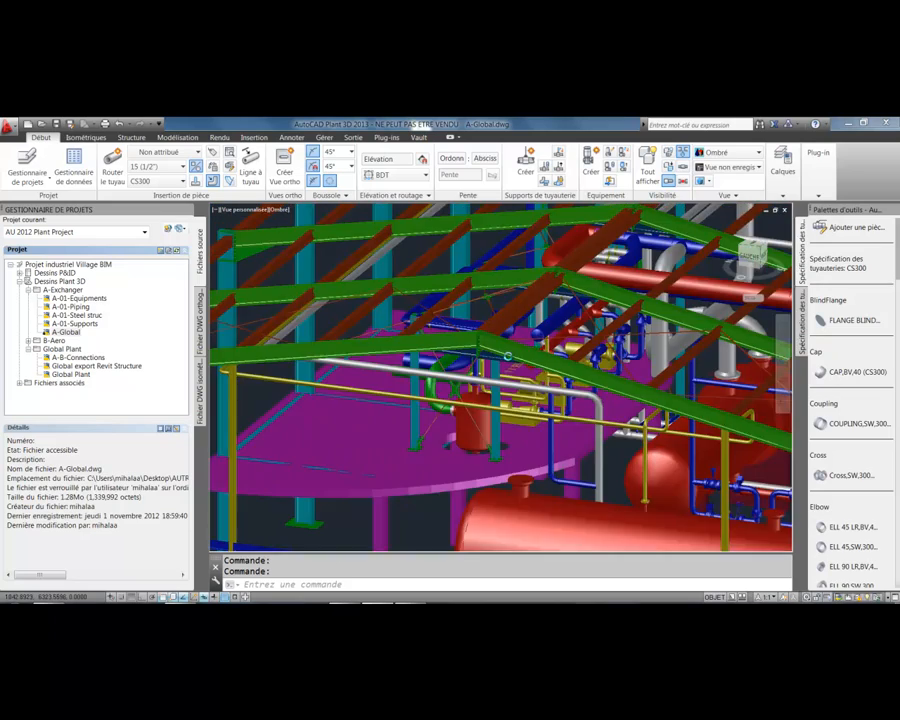